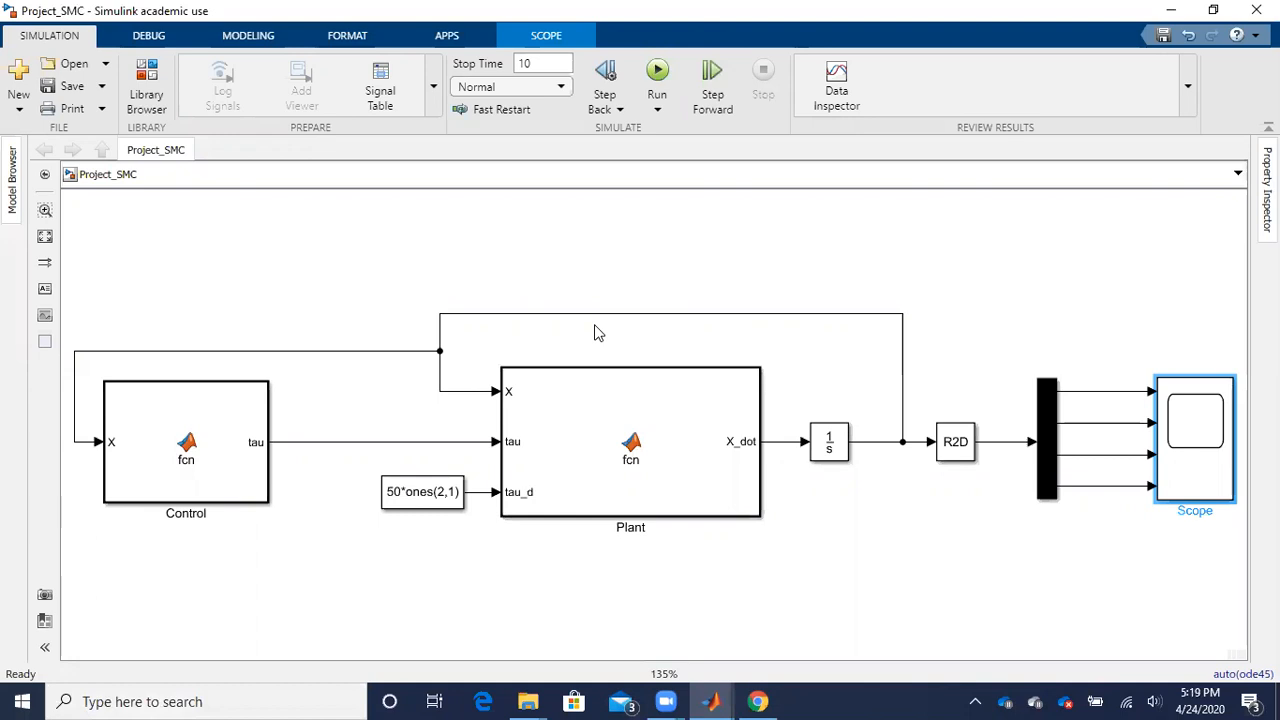
{"action": "left_click", "coordinate": [642, 448]}
{"action": "left_click", "coordinate": [248, 436]}
{"action": "left_click", "coordinate": [442, 489]}
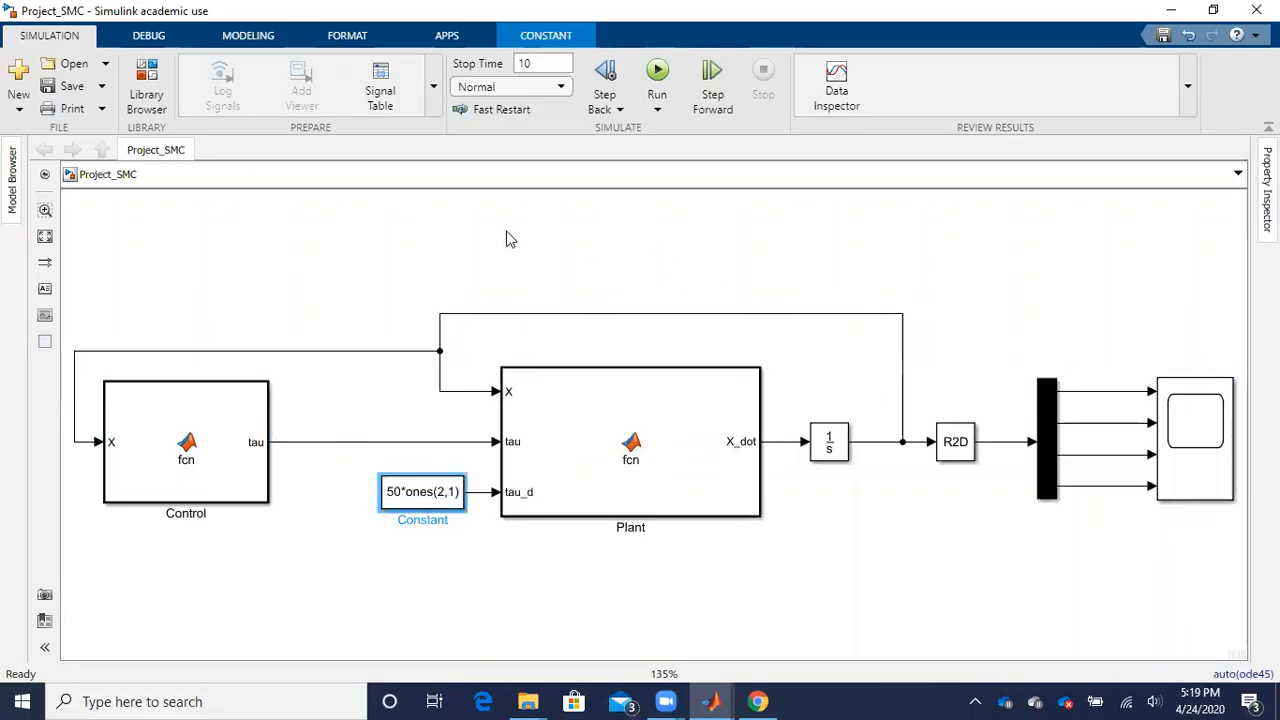
- Add an equation annotation above the diagram reading "Classical Sliding Mode Control of 2-Link Robot Manipulator Under External Bounded Disturbances", using backslash-escaped spaces
{"action": "double_click", "coordinate": [167, 210]}
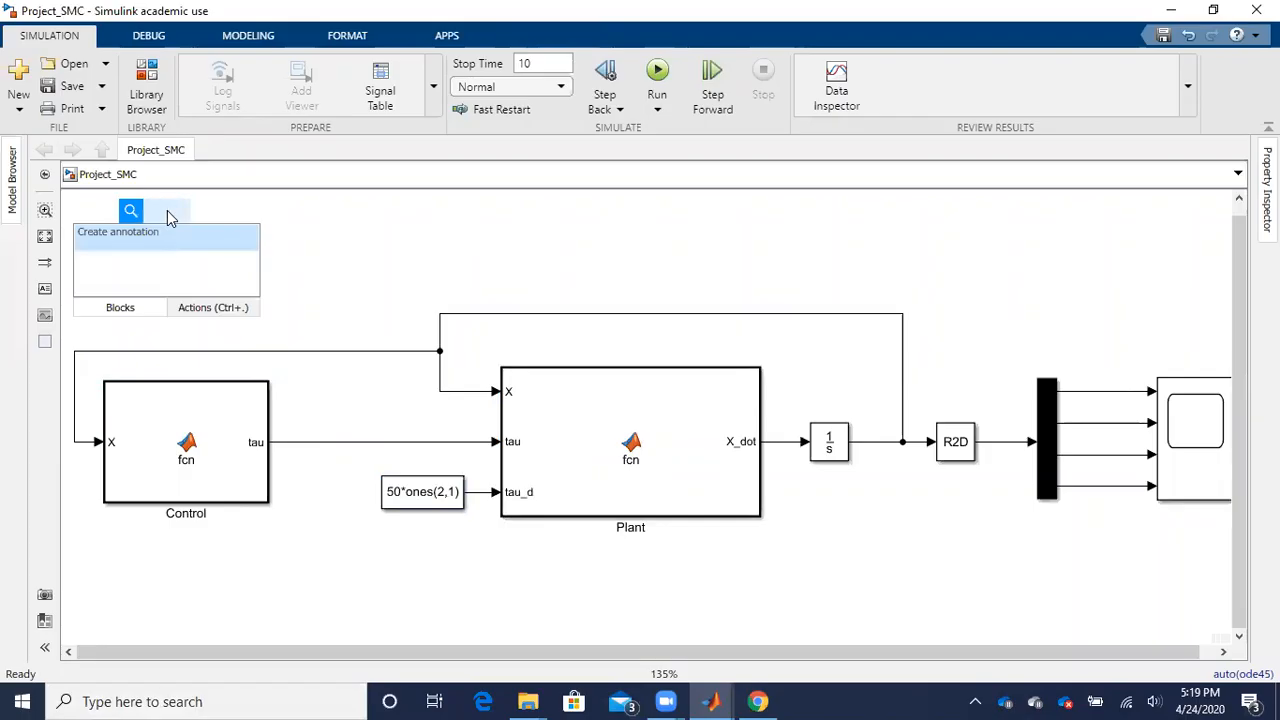
{"action": "left_click", "coordinate": [222, 247]}
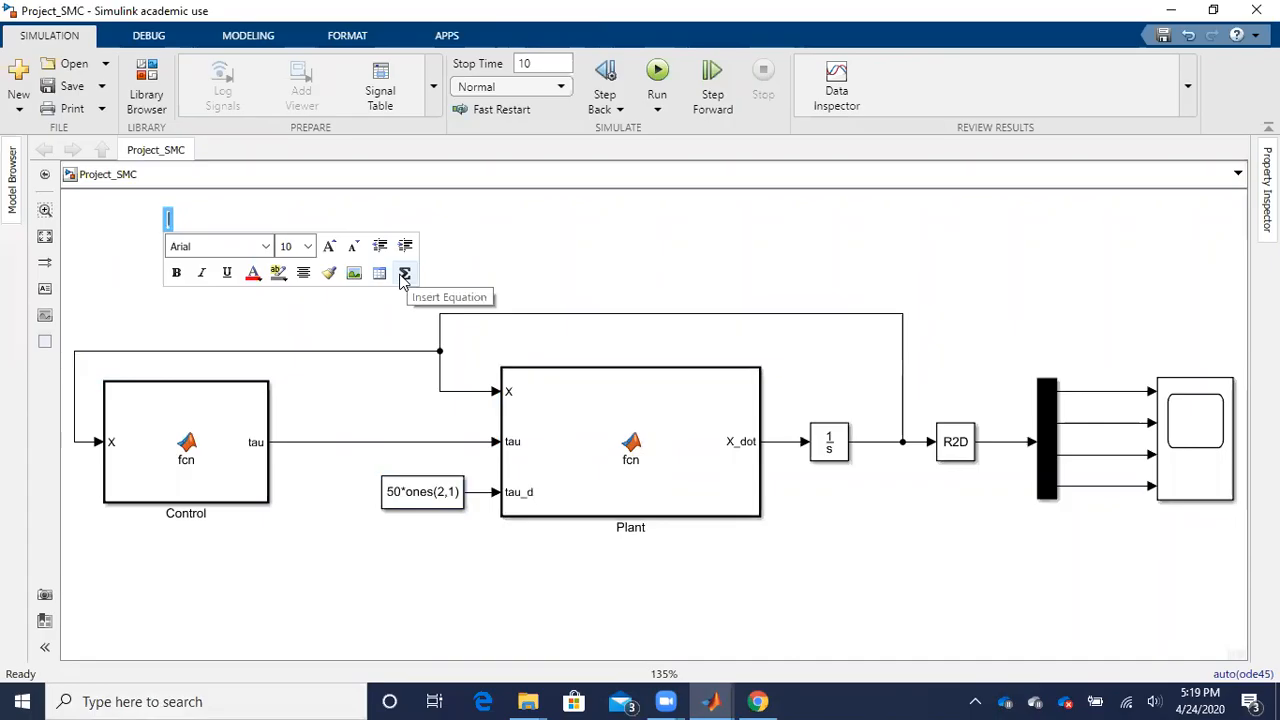
{"action": "left_click", "coordinate": [404, 274]}
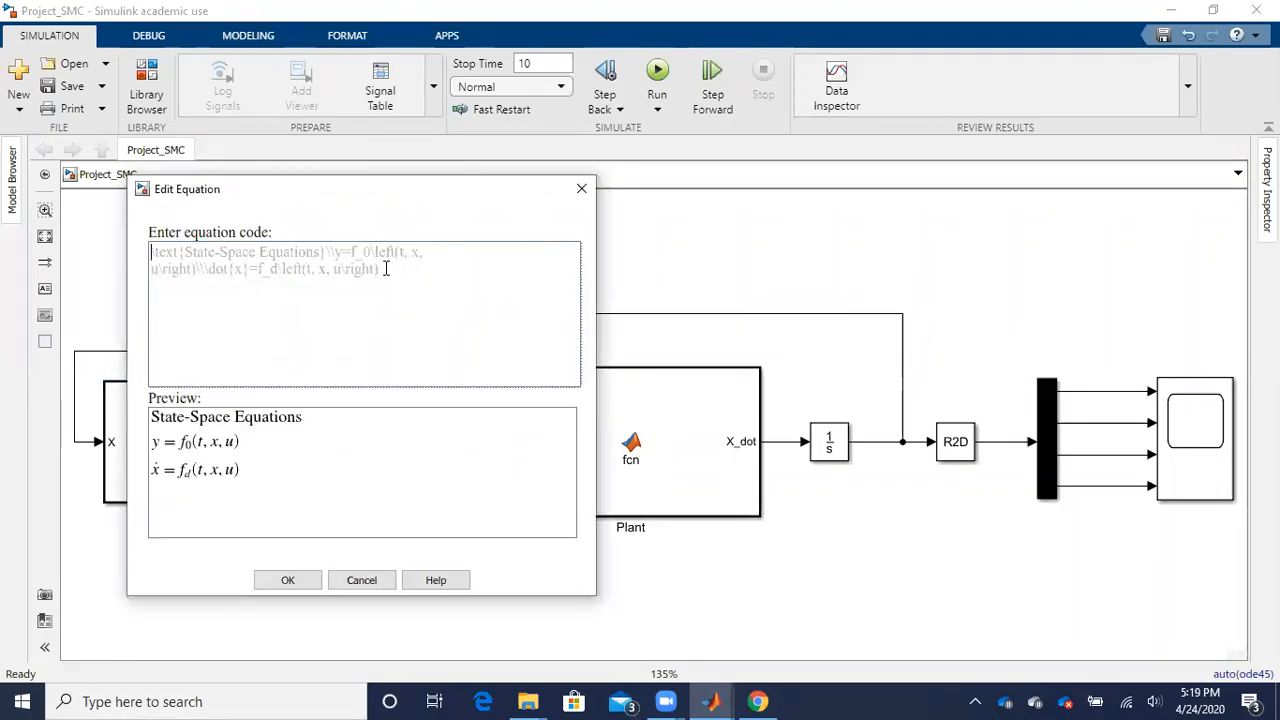
{"action": "type", "text": "Cl"}
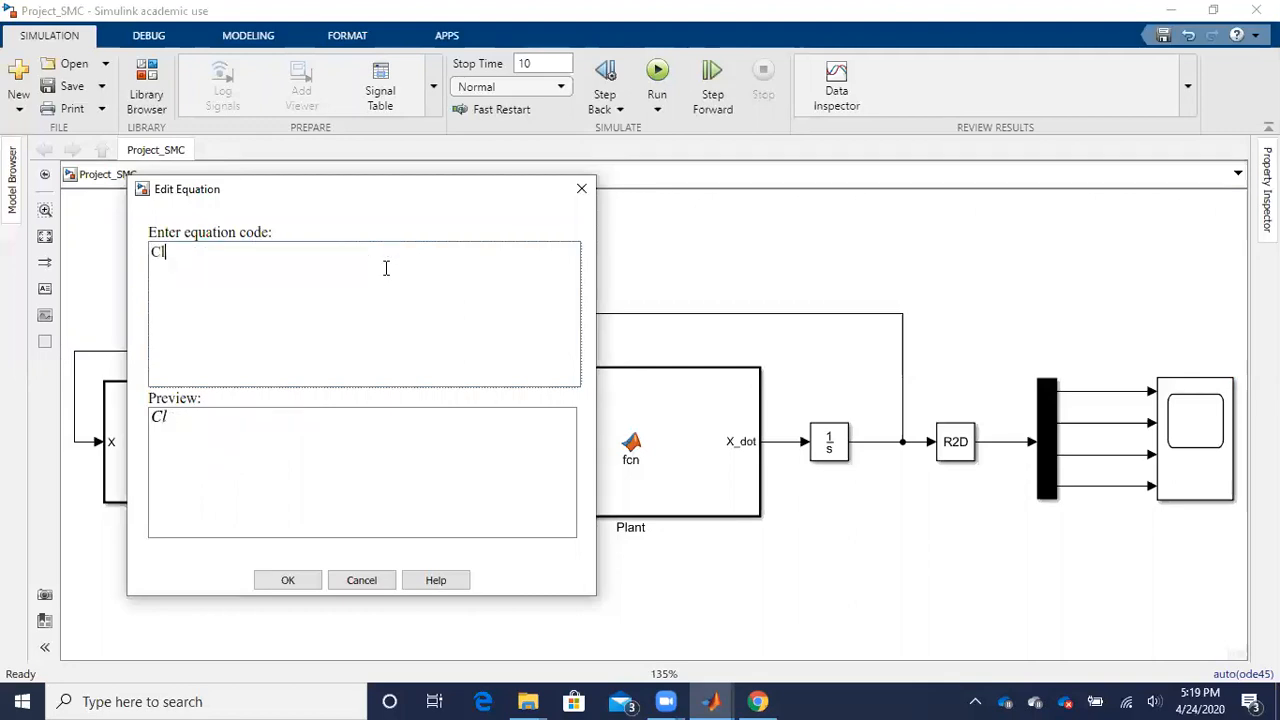
{"action": "type", "text": "assical"}
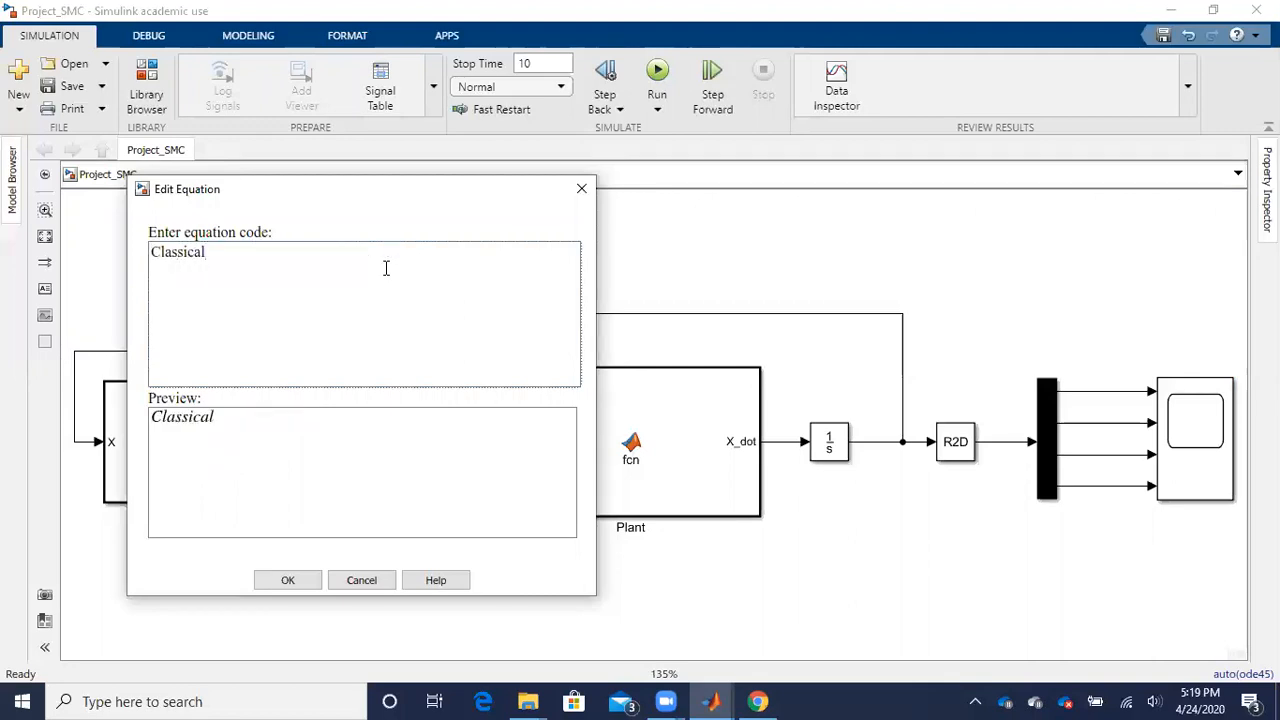
{"action": "type", "text": " \\ Sliding\\ Mode"}
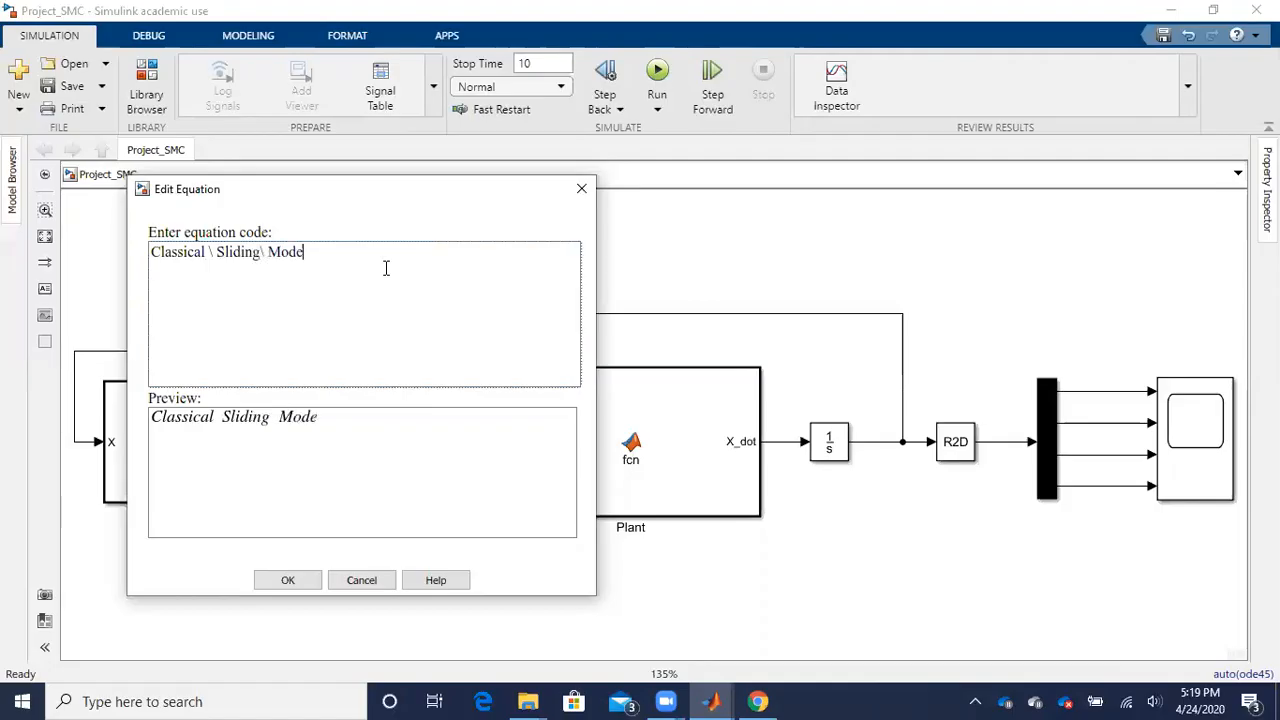
{"action": "type", "text": "\\ Control\\ "}
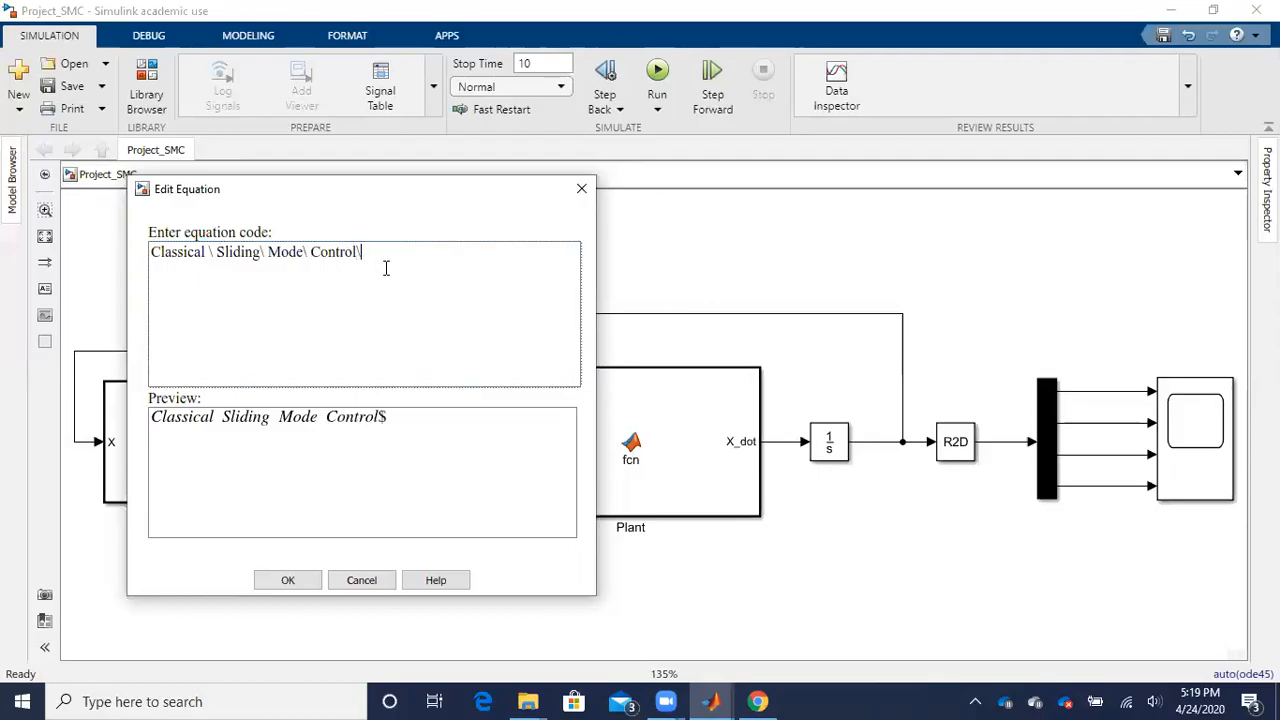
{"action": "type", "text": "of\\ 2- \\Link\\ Ro"}
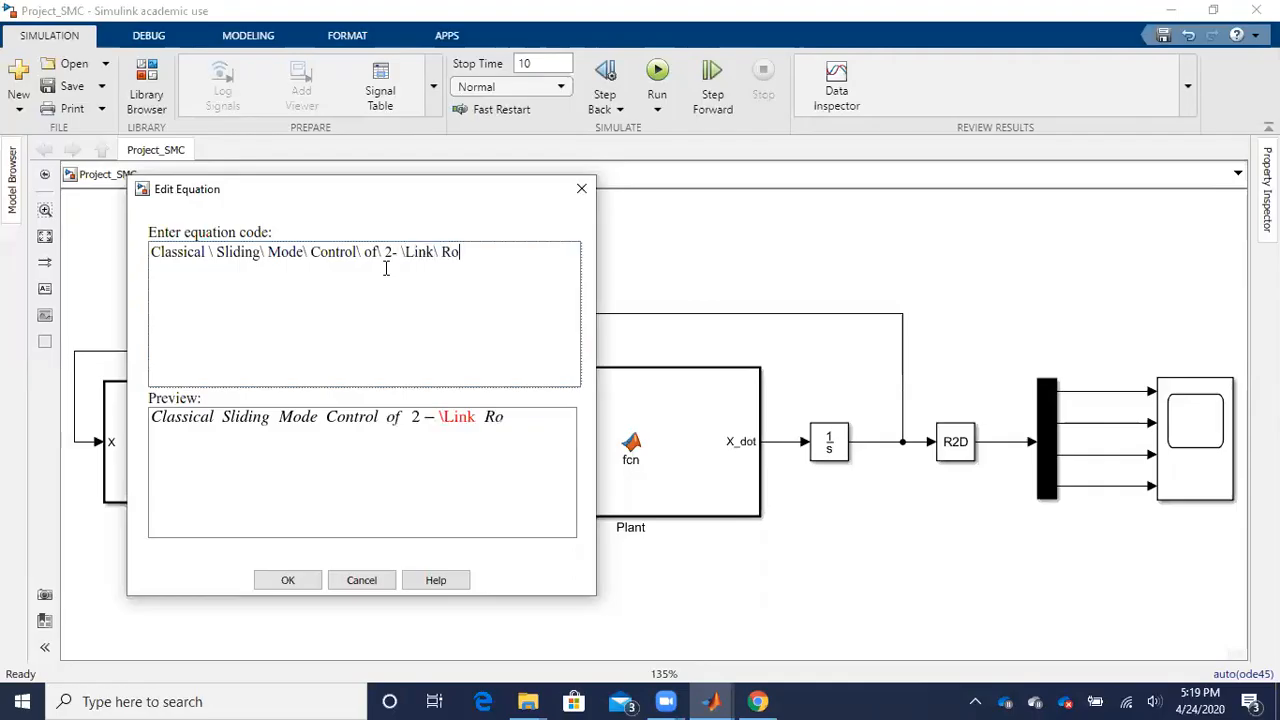
{"action": "type", "text": "bot\\ Manipulator"}
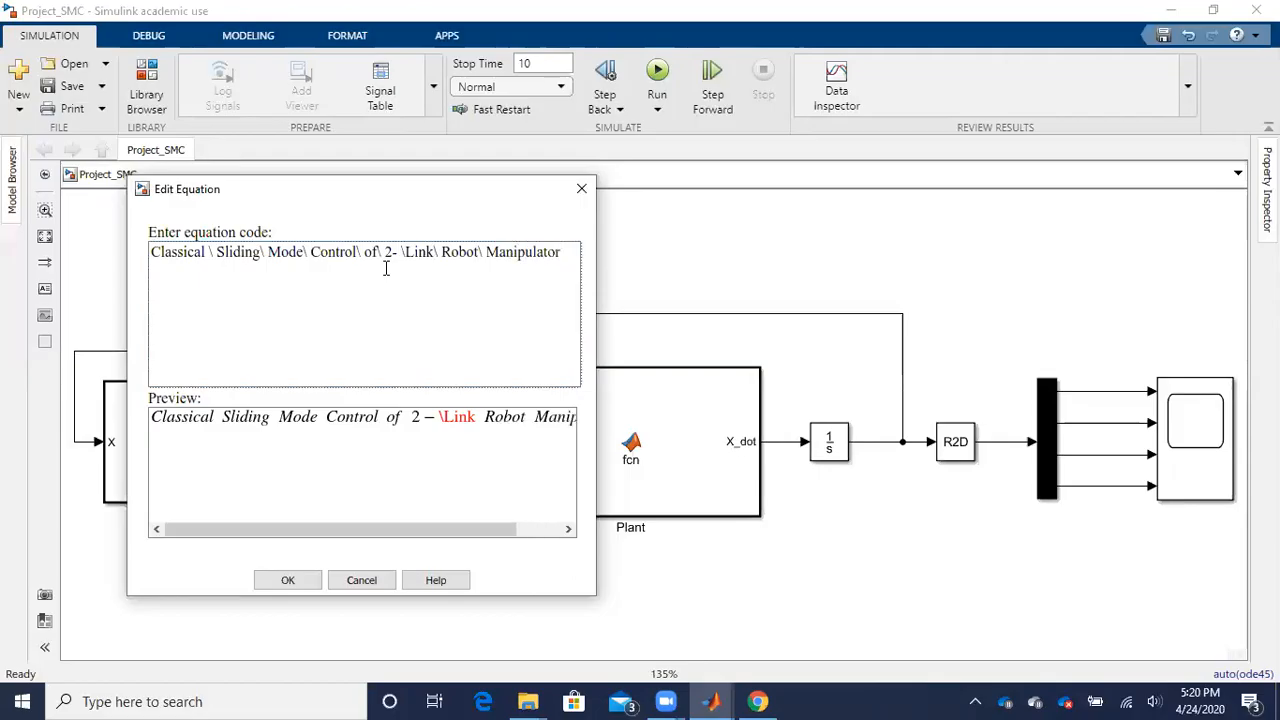
{"action": "type", "text": "\\ Under\\ External\\ Bou"}
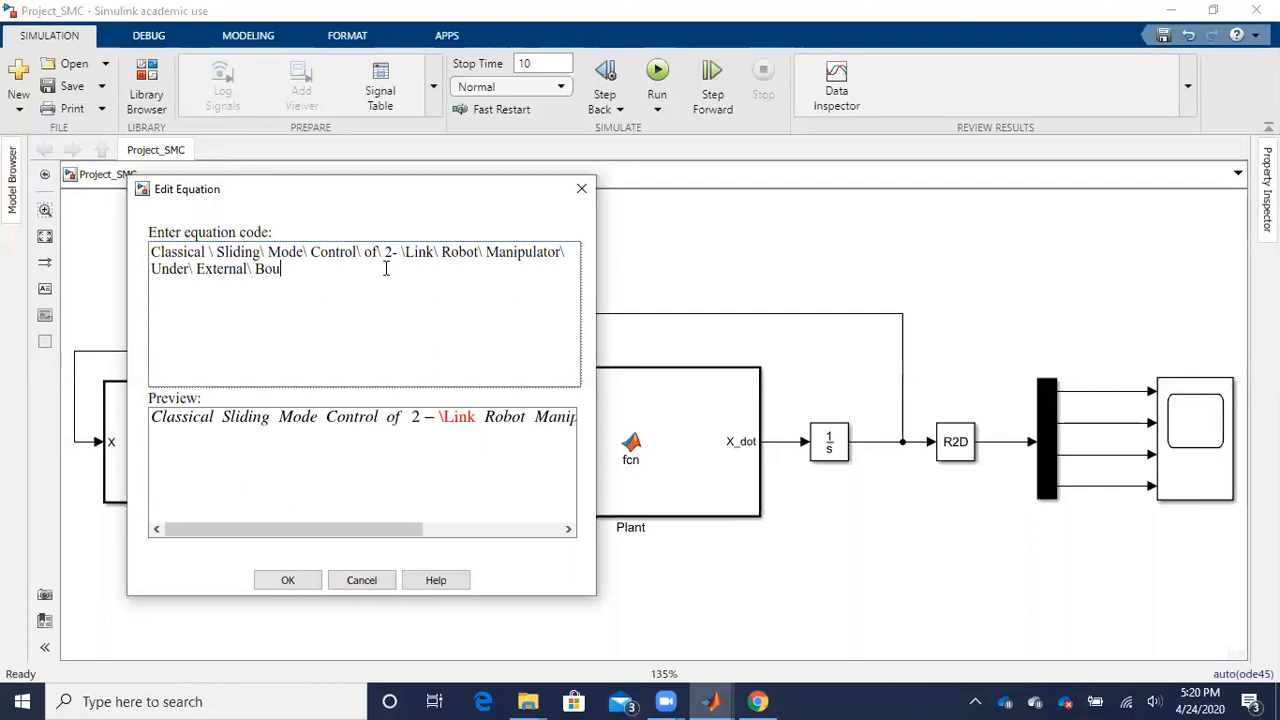
{"action": "type", "text": "nded\\ Disturbances"}
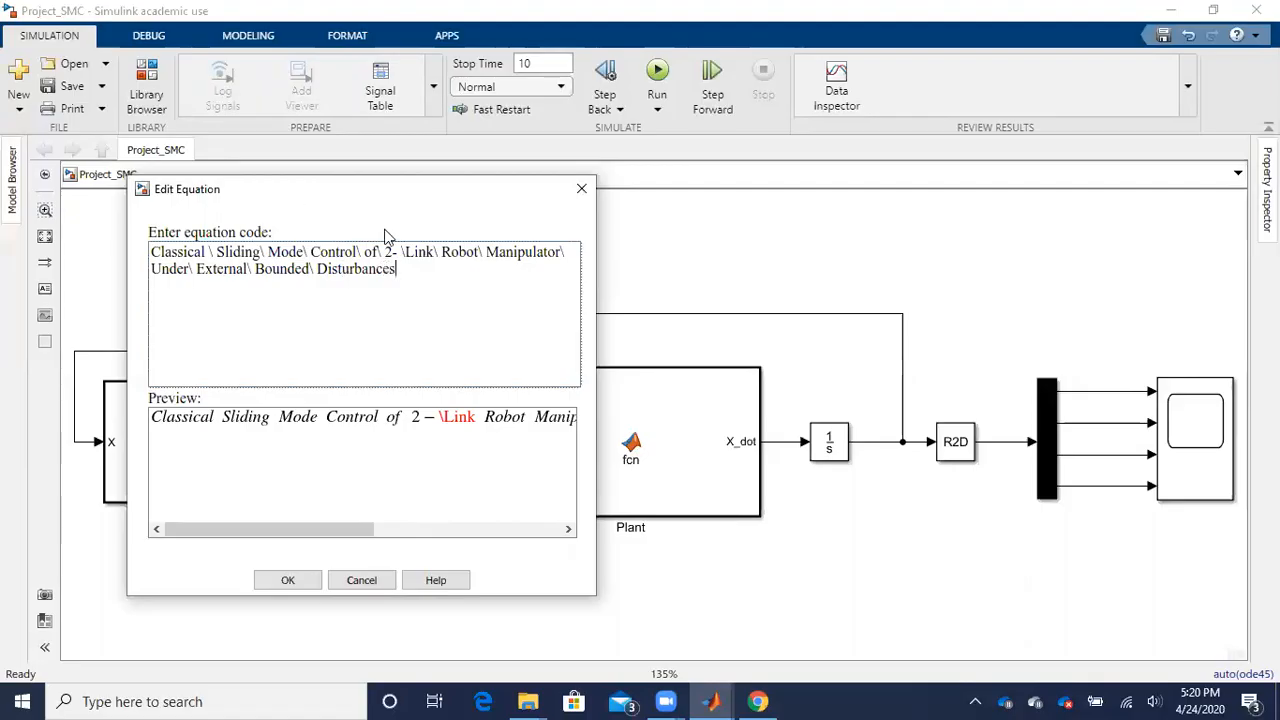
- Remove the stray backslash before "Link" in the equation code and accept the equation
{"action": "left_click", "coordinate": [405, 253]}
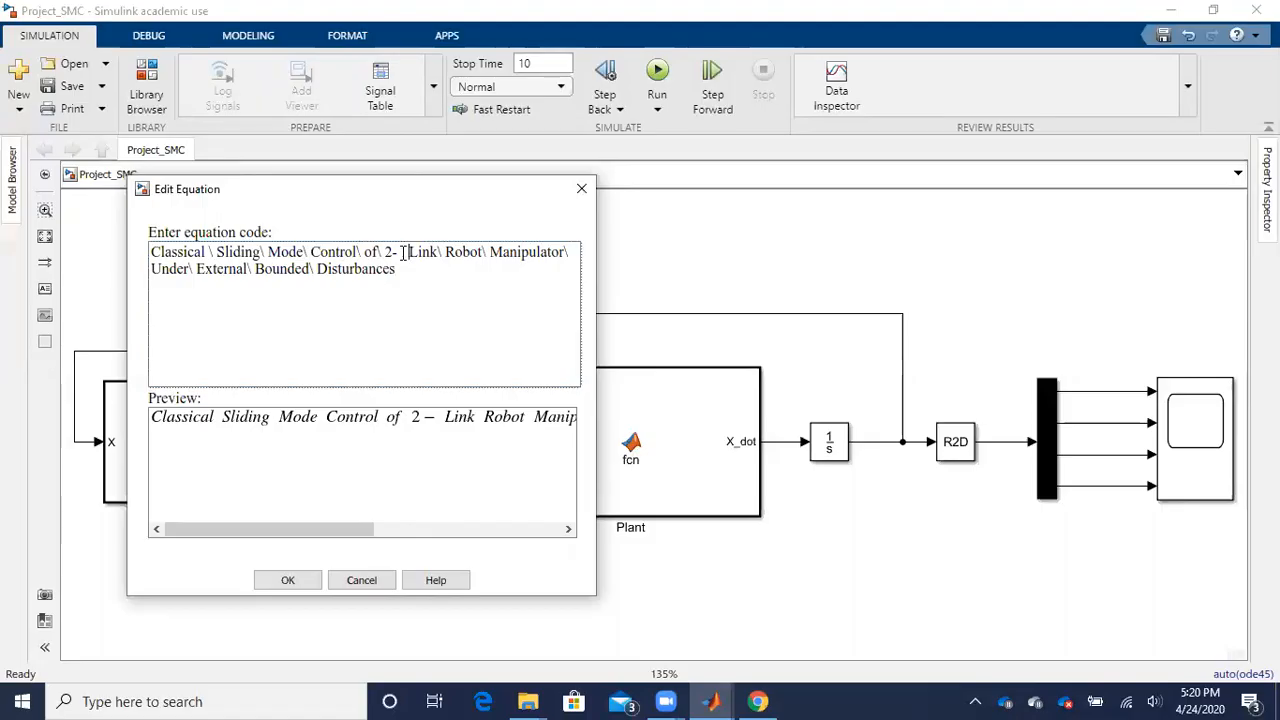
{"action": "key", "text": "BackSpace"}
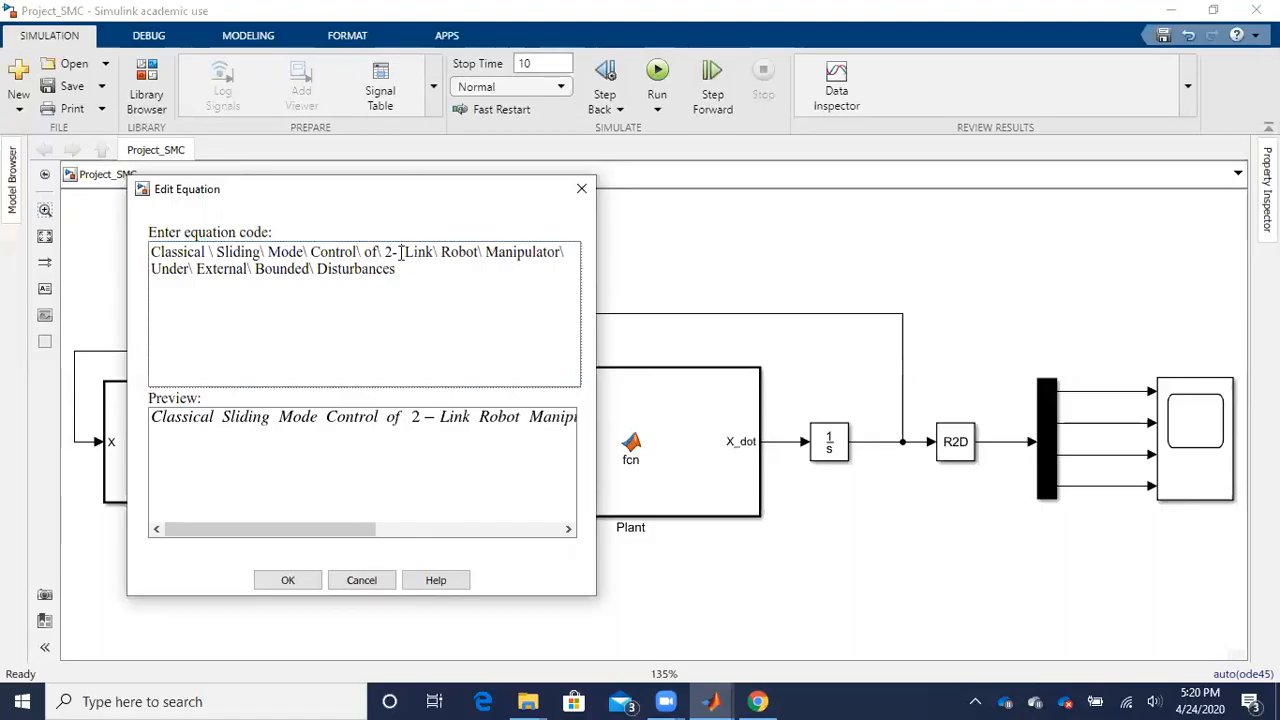
{"action": "key", "text": "BackSpace"}
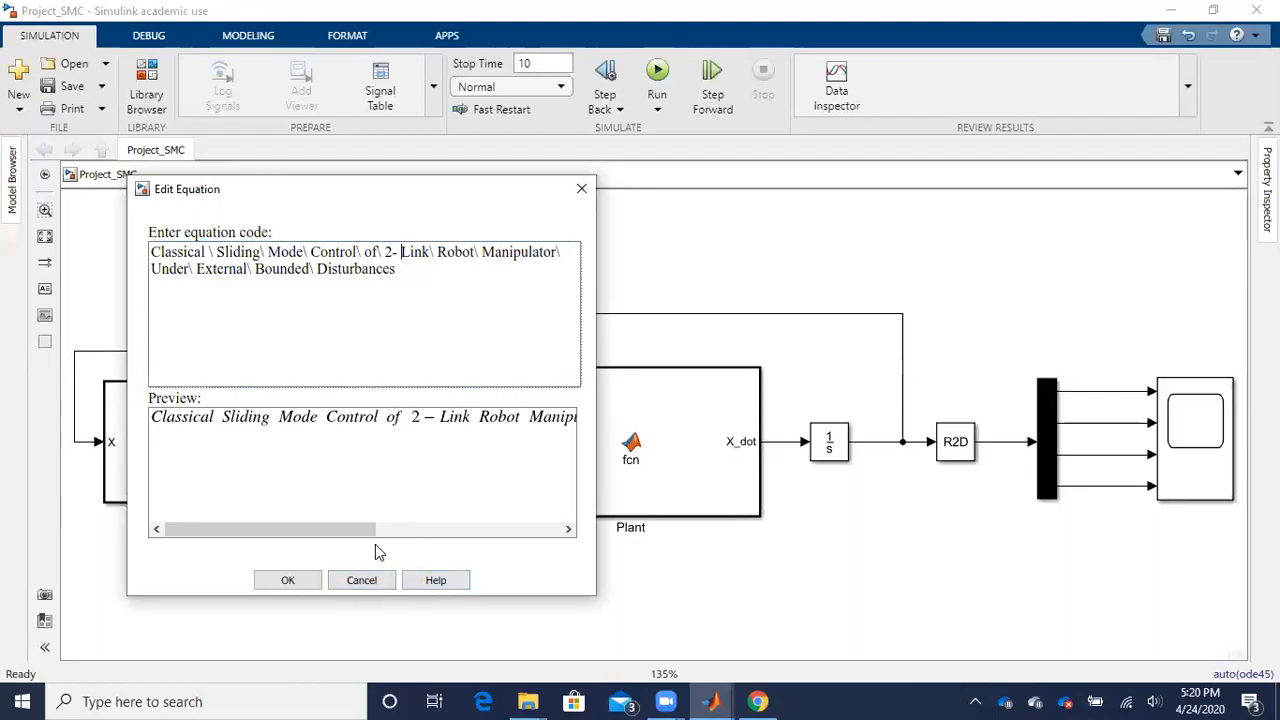
{"action": "mouse_move", "coordinate": [329, 532]}
{"action": "left_mouse_down"}
{"action": "mouse_move", "coordinate": [523, 540]}
{"action": "mouse_move", "coordinate": [366, 551]}
{"action": "mouse_move", "coordinate": [306, 589]}
{"action": "left_mouse_up"}
{"action": "left_click", "coordinate": [300, 584]}
- Shift the title annotation to the right so it sits roughly centred above the block diagram
{"action": "left_click", "coordinate": [470, 282]}
{"action": "left_click", "coordinate": [393, 232]}
{"action": "key", "text": "Right"}
{"action": "key", "text": "Right"}
{"action": "key", "text": "Right"}
{"action": "key", "text": "Right"}
{"action": "key", "text": "Right"}
{"action": "key", "text": "Right"}
{"action": "key", "text": "Right"}
{"action": "key", "text": "Right"}
{"action": "key", "text": "Right"}
{"action": "key", "text": "Right"}
{"action": "key", "text": "Right"}
{"action": "key", "text": "Right"}
{"action": "key", "text": "Right"}
{"action": "key", "text": "Right"}
{"action": "key", "text": "Right"}
{"action": "key", "text": "Right"}
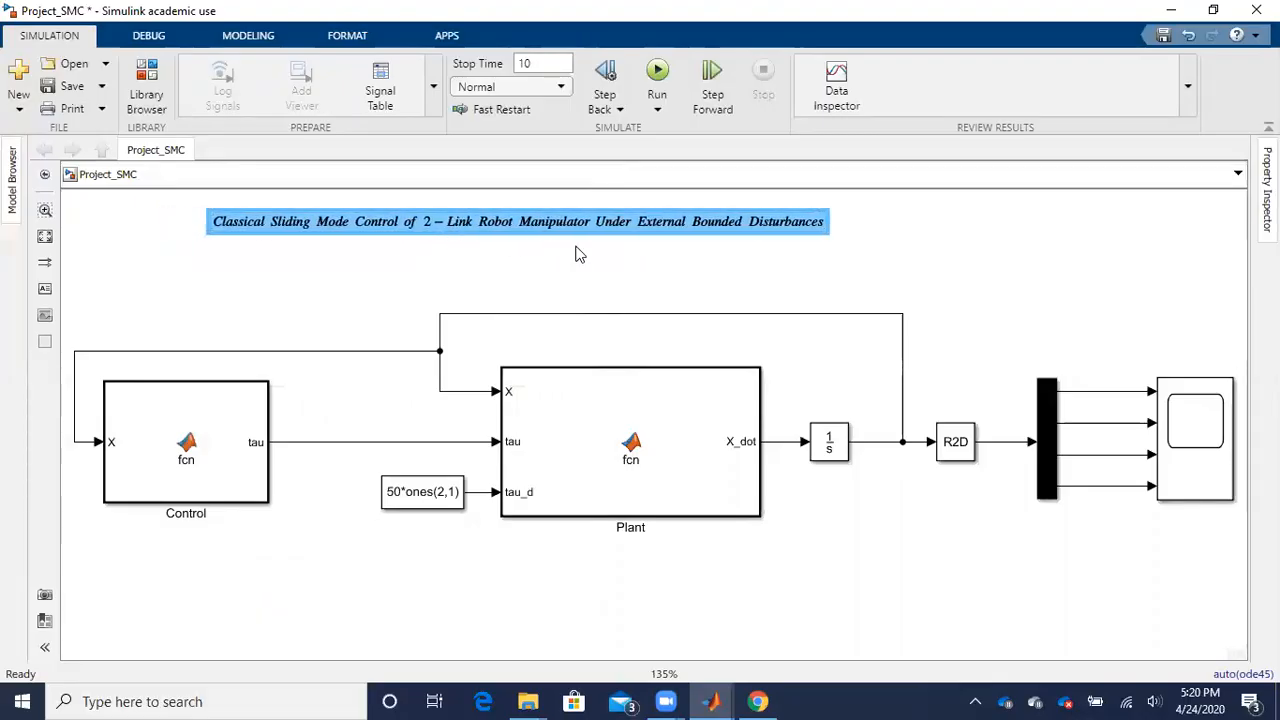
{"action": "left_click", "coordinate": [581, 249]}
- Set the title annotation's text colour to Red, leaving its equation code as it is
{"action": "left_click", "coordinate": [573, 221]}
{"action": "left_click", "coordinate": [573, 221]}
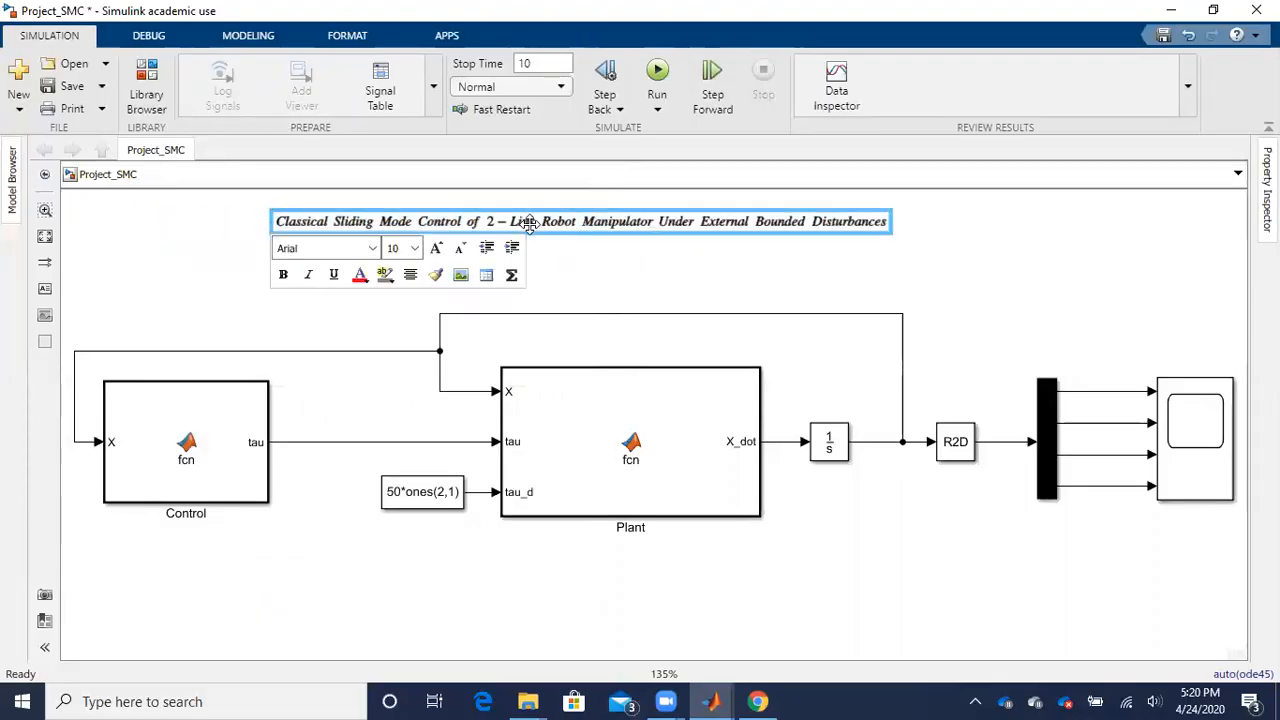
{"action": "left_click", "coordinate": [853, 227]}
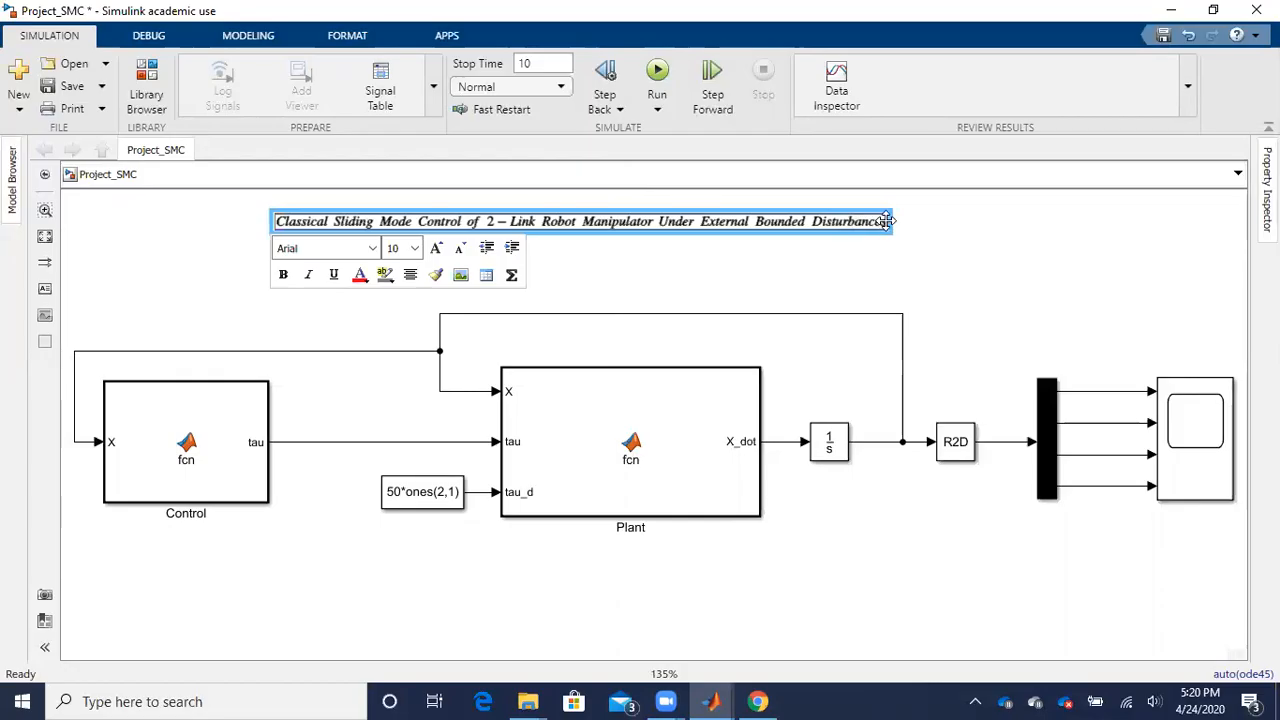
{"action": "double_click", "coordinate": [801, 218]}
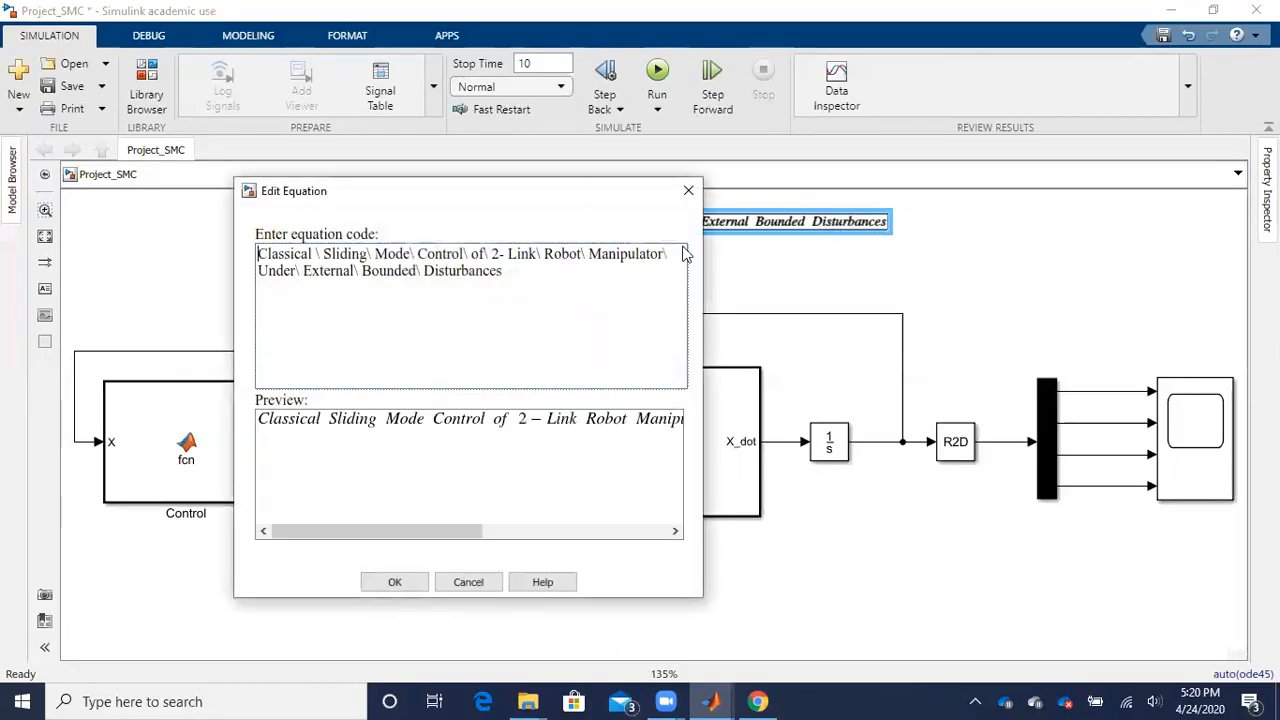
{"action": "left_click", "coordinate": [469, 581]}
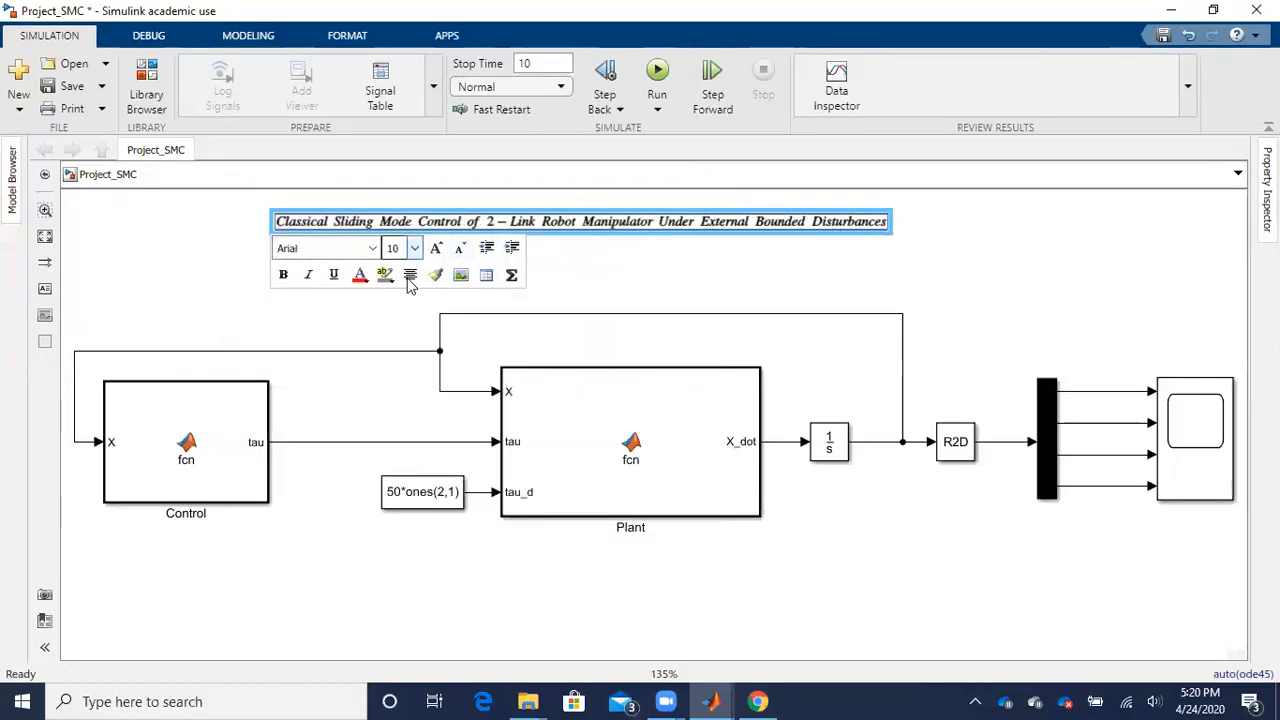
{"action": "left_click", "coordinate": [360, 277]}
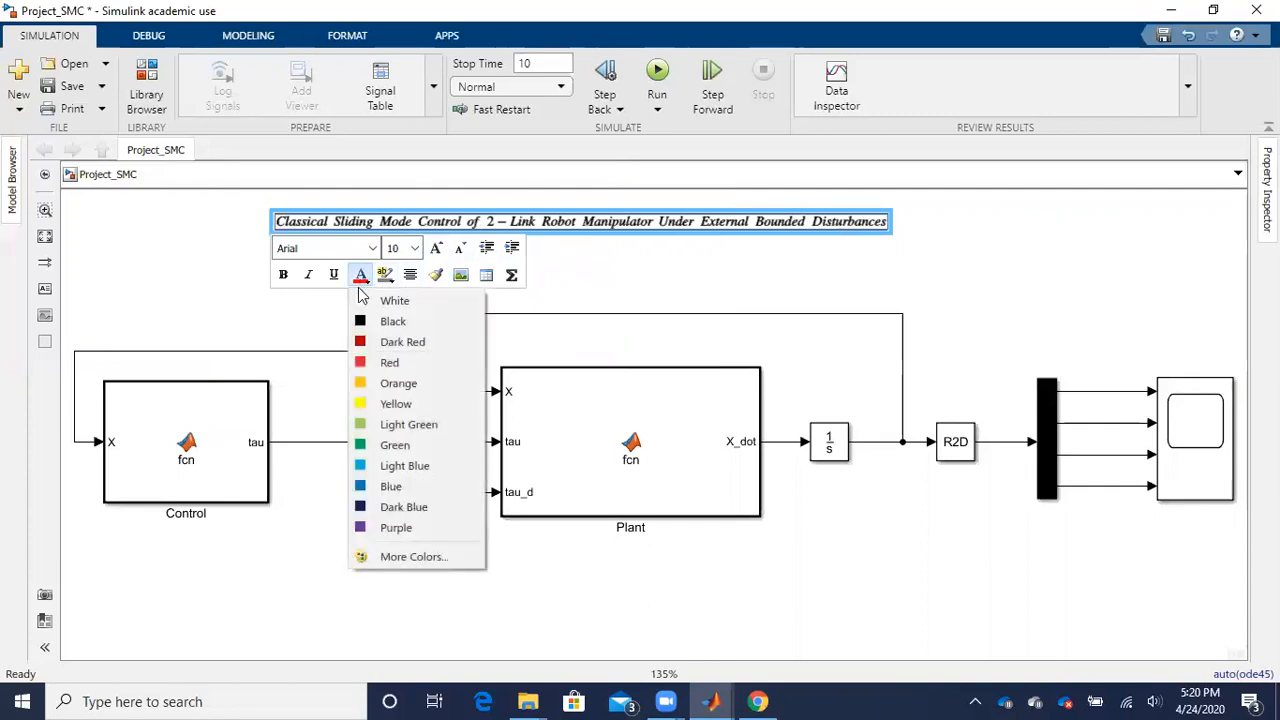
{"action": "left_click", "coordinate": [368, 362]}
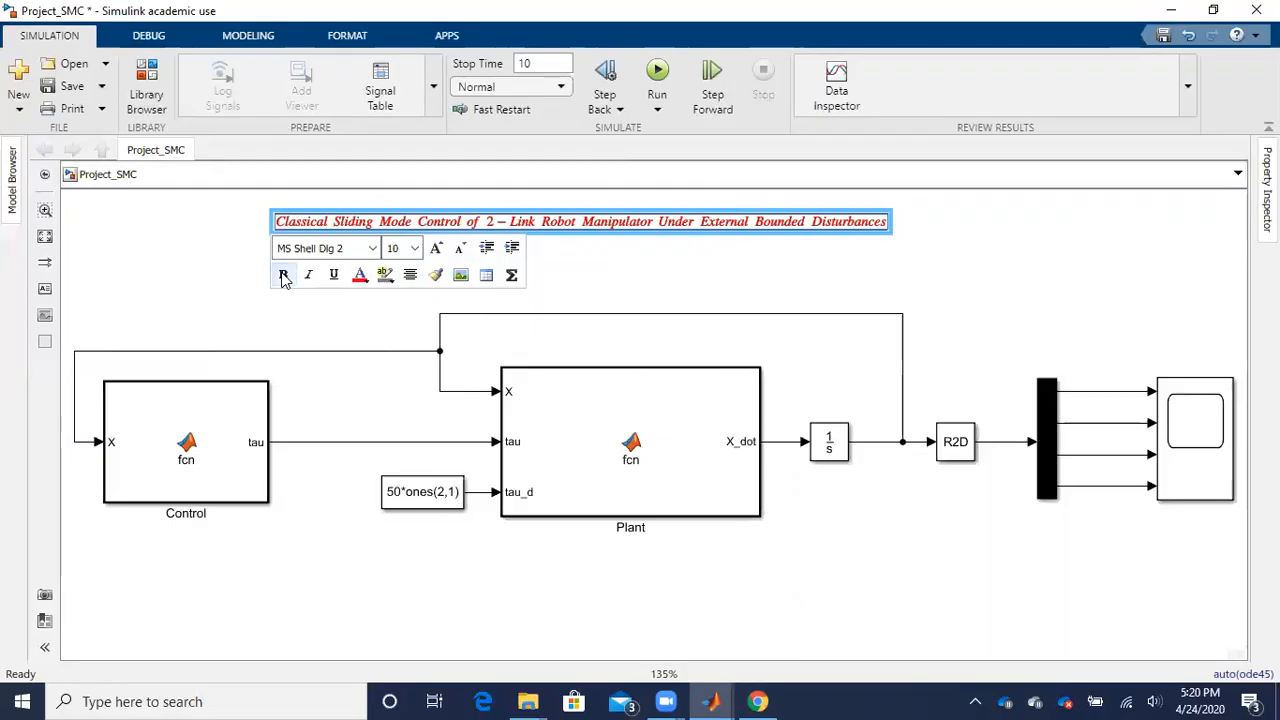
{"action": "double_click", "coordinate": [557, 223]}
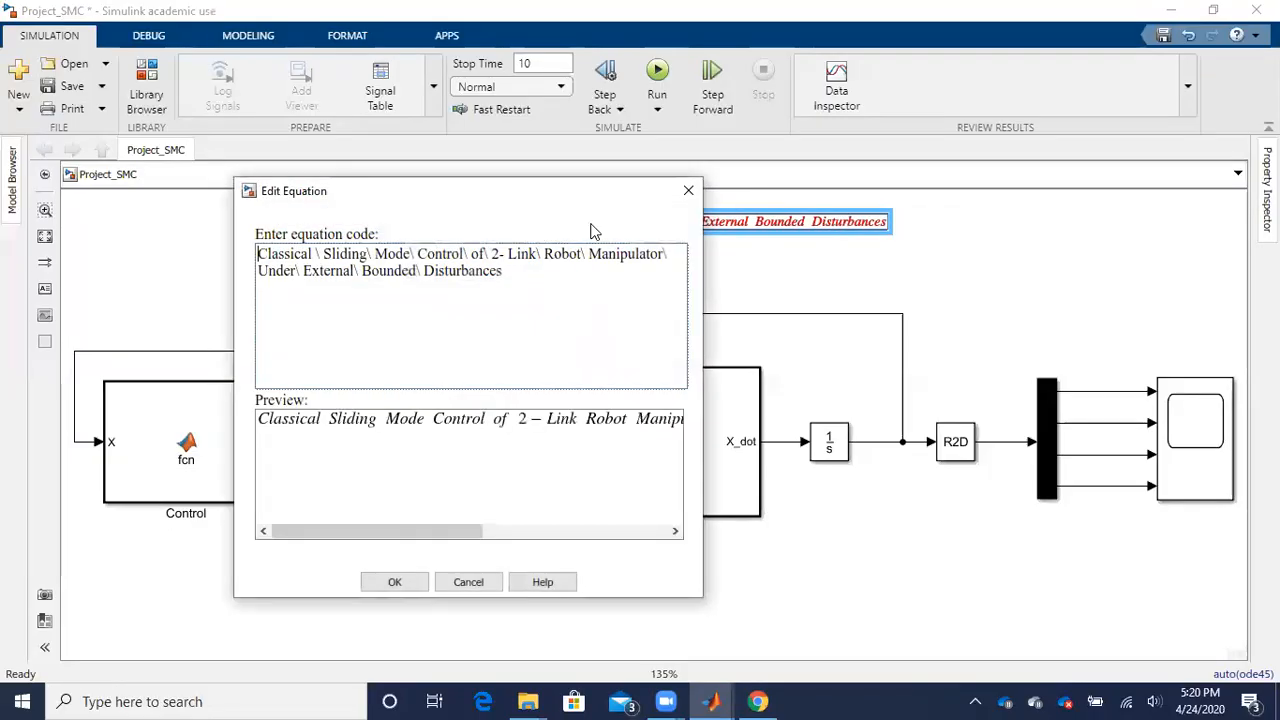
{"action": "left_click", "coordinate": [484, 585]}
{"action": "mouse_move", "coordinate": [890, 232]}
{"action": "left_mouse_down"}
{"action": "mouse_move", "coordinate": [905, 251]}
{"action": "mouse_move", "coordinate": [893, 234]}
{"action": "left_mouse_up"}
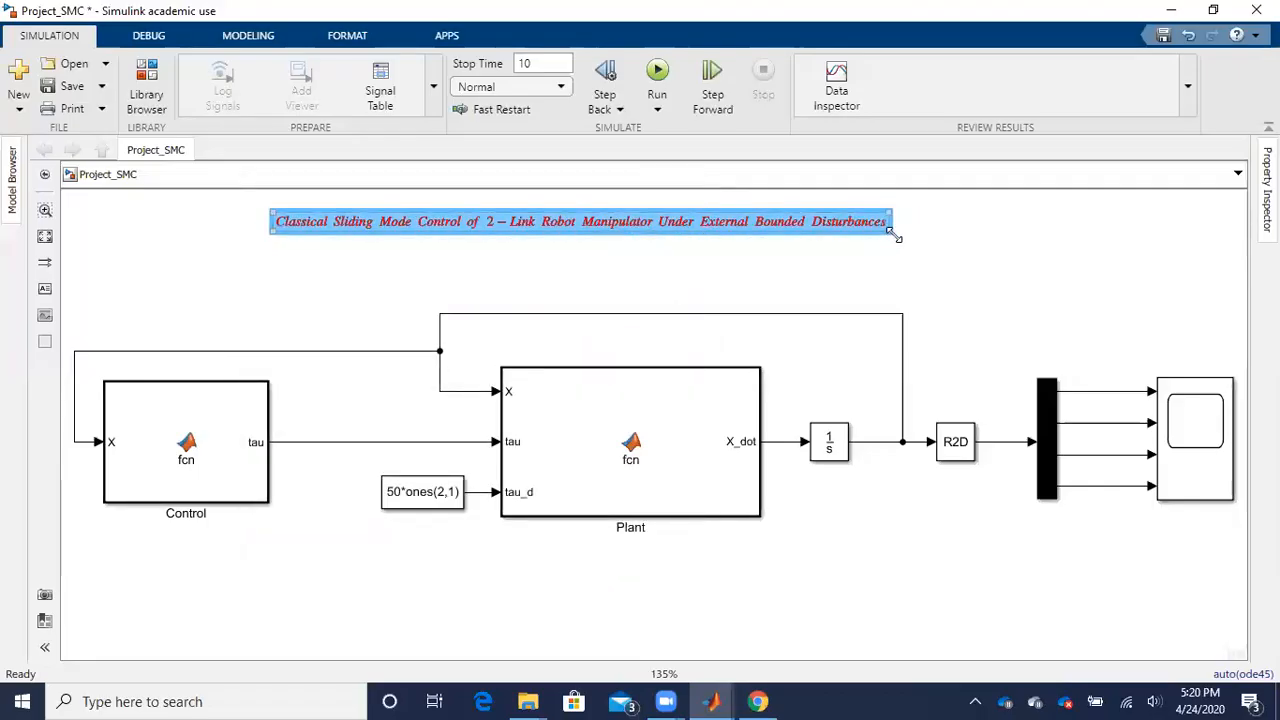
{"action": "double_click", "coordinate": [886, 227]}
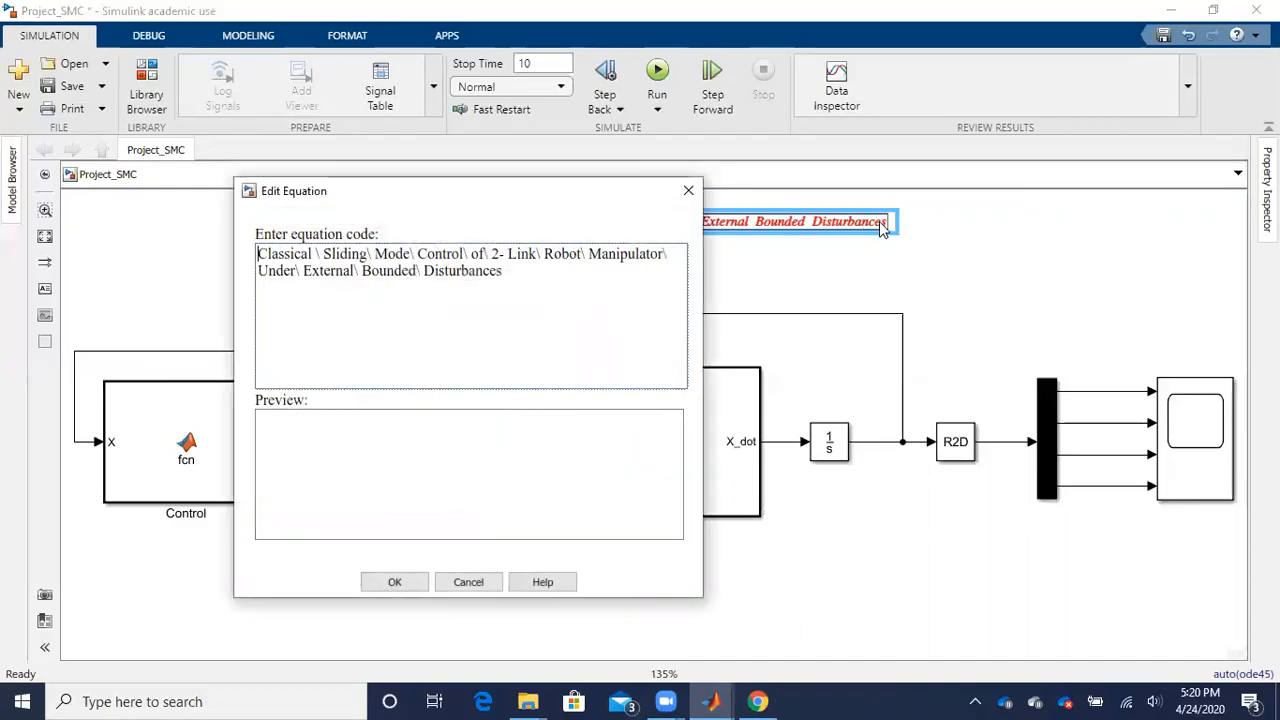
{"action": "left_click", "coordinate": [486, 582]}
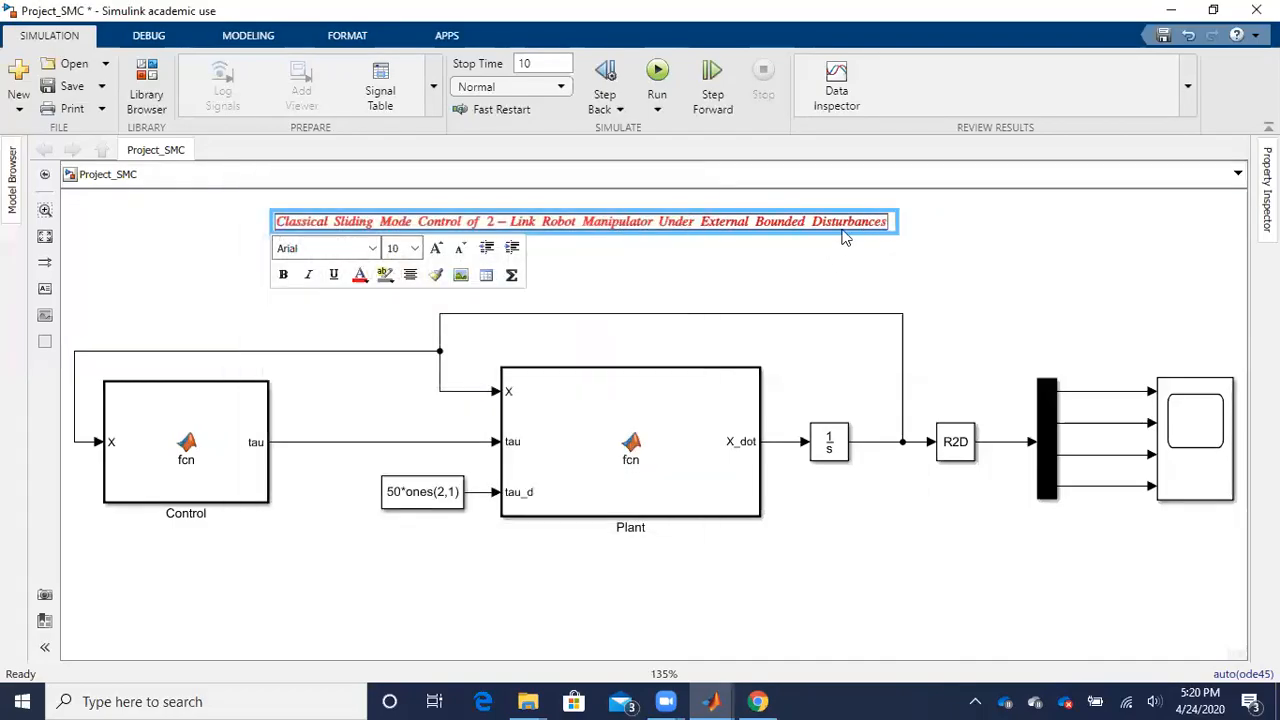
- Increase the title annotation's font size so the text is nearly twice as large, keeping the Arial font
{"action": "double_click", "coordinate": [880, 226]}
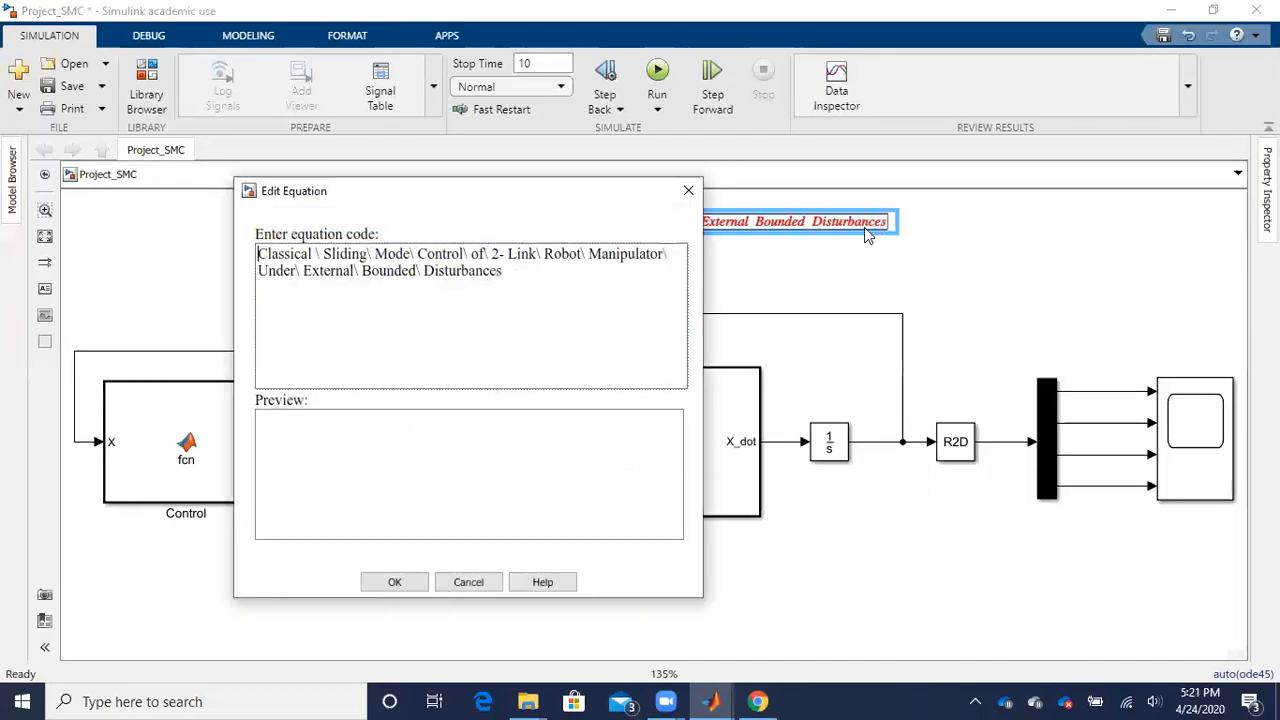
{"action": "left_click", "coordinate": [480, 584]}
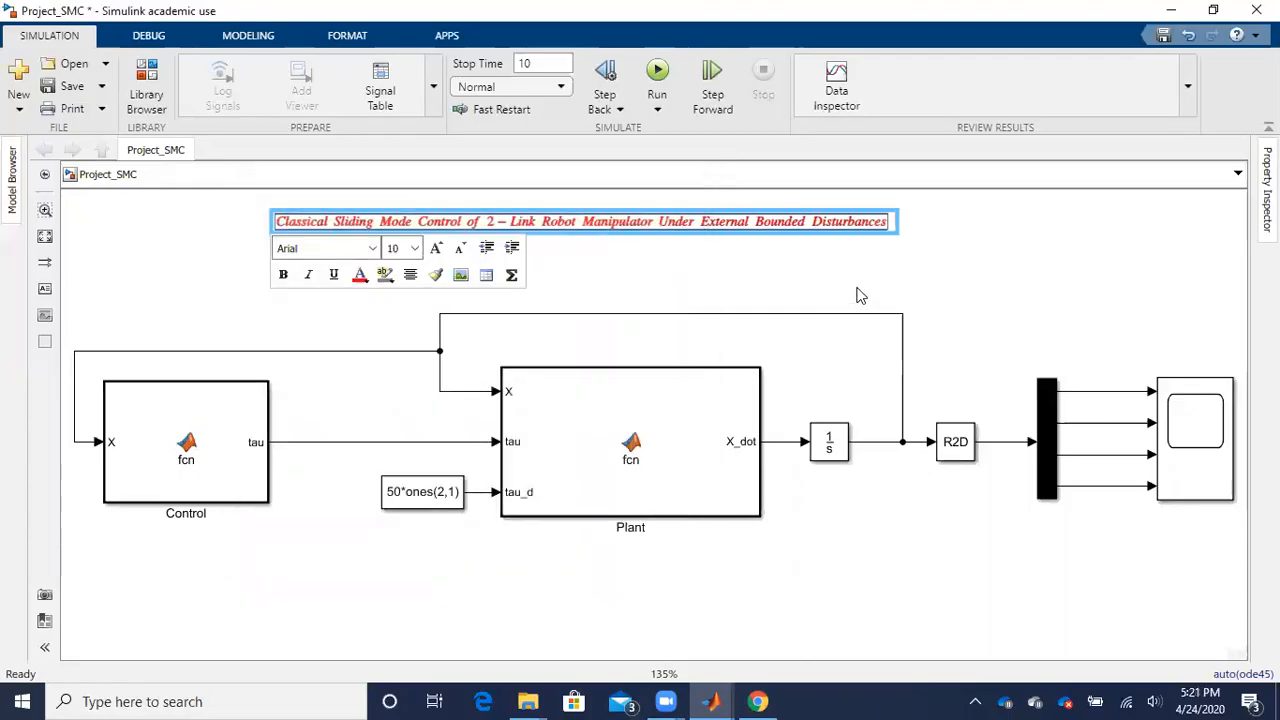
{"action": "left_click", "coordinate": [372, 248]}
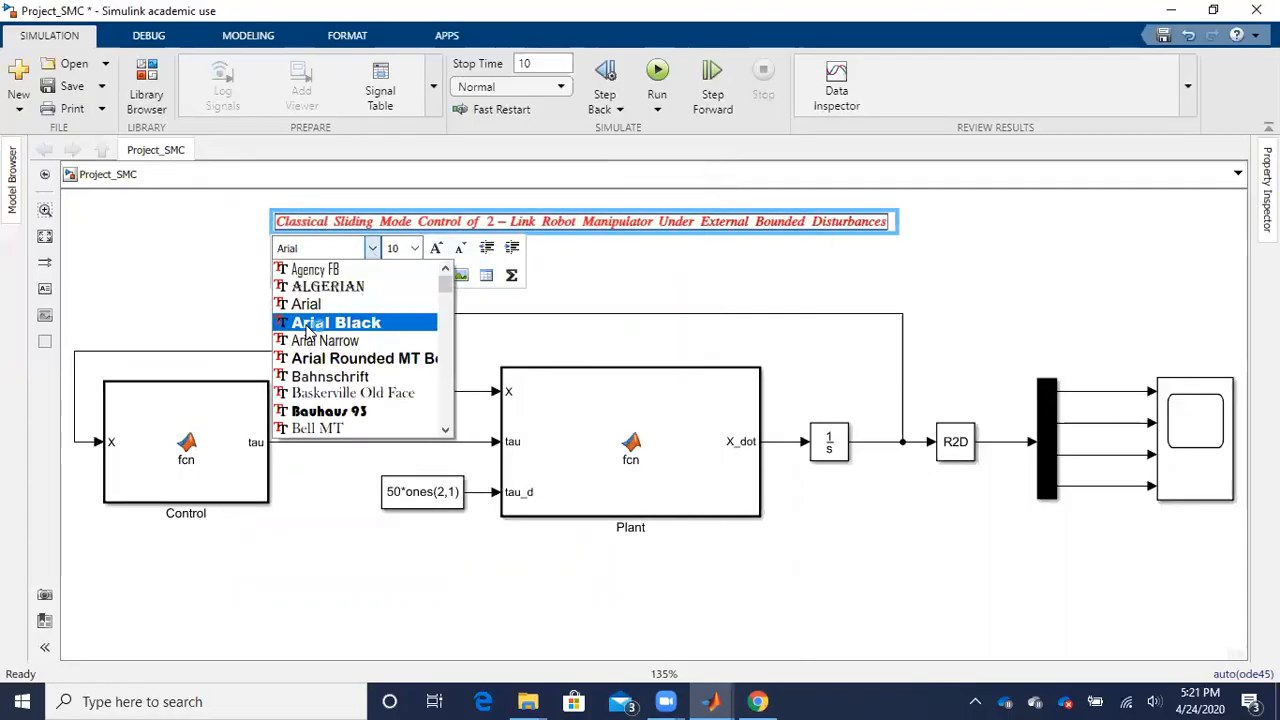
{"action": "key", "text": "Escape"}
{"action": "left_click", "coordinate": [414, 248]}
{"action": "left_click", "coordinate": [391, 376]}
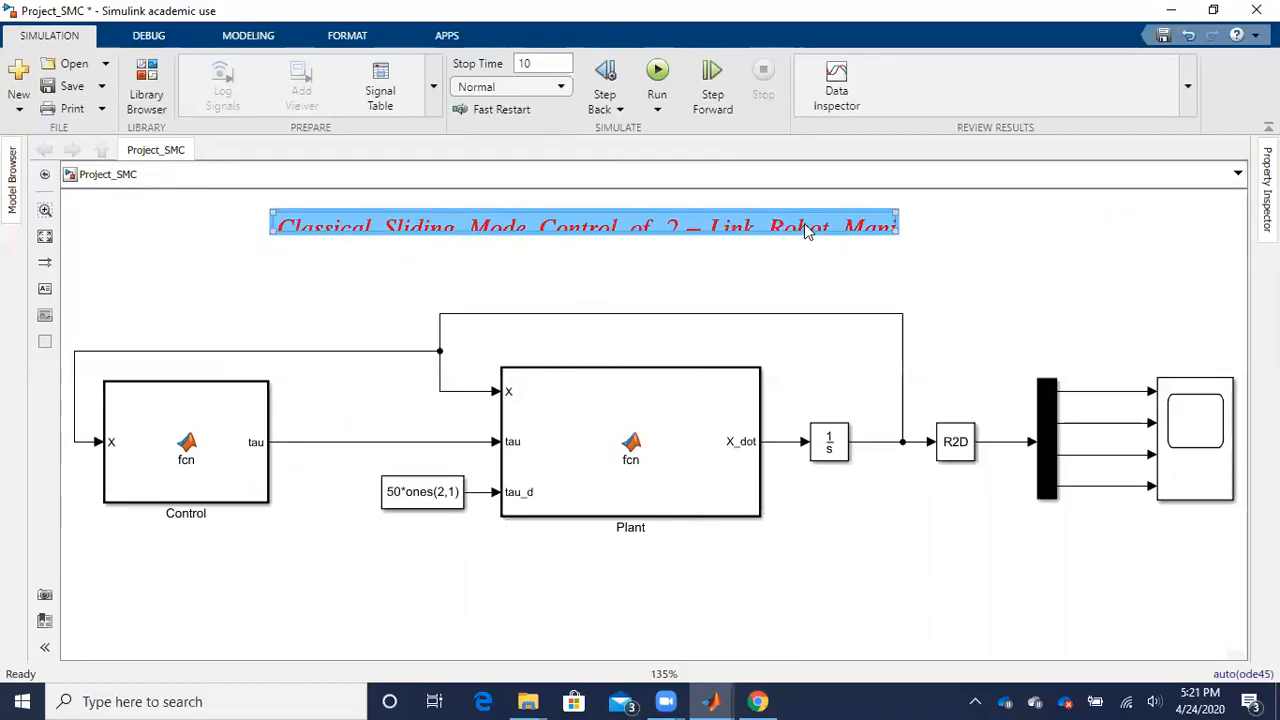
- Move the title annotation left and enlarge its box until the whole title fits inside
{"action": "mouse_move", "coordinate": [903, 240]}
{"action": "left_mouse_down"}
{"action": "mouse_move", "coordinate": [997, 257]}
{"action": "mouse_move", "coordinate": [1174, 248]}
{"action": "left_mouse_up"}
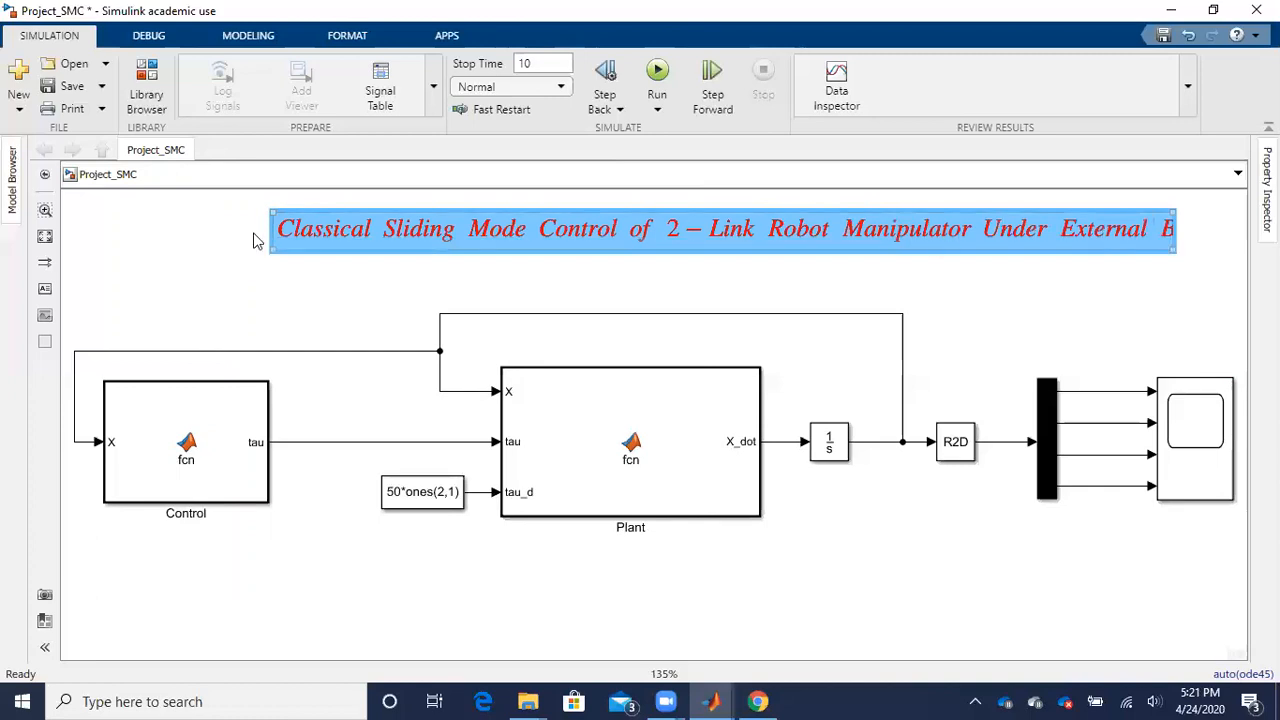
{"action": "left_click_drag", "start_coordinate": [932, 247], "coordinate": [800, 247]}
{"action": "left_click_drag", "start_coordinate": [1043, 256], "coordinate": [1215, 245]}
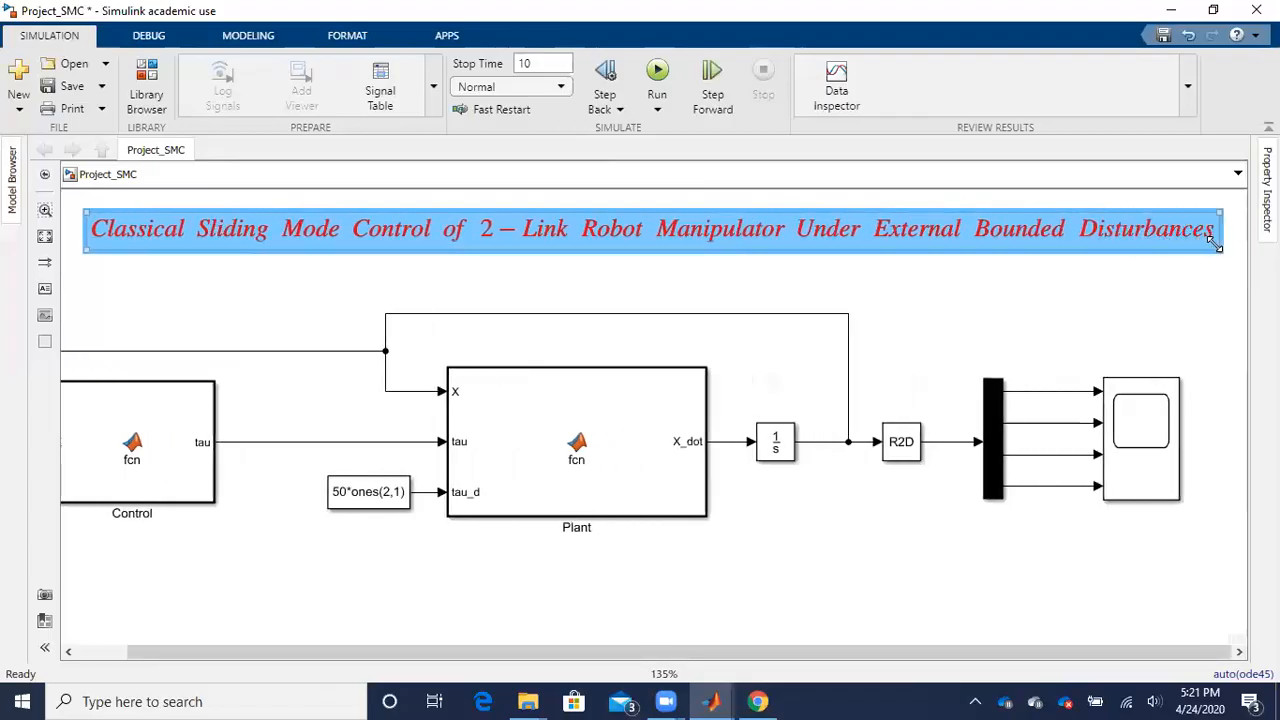
- Fit the whole model in view and move the title annotation up, leaving a clear gap above the diagram
{"action": "left_click", "coordinate": [846, 289]}
{"action": "key", "text": "space"}
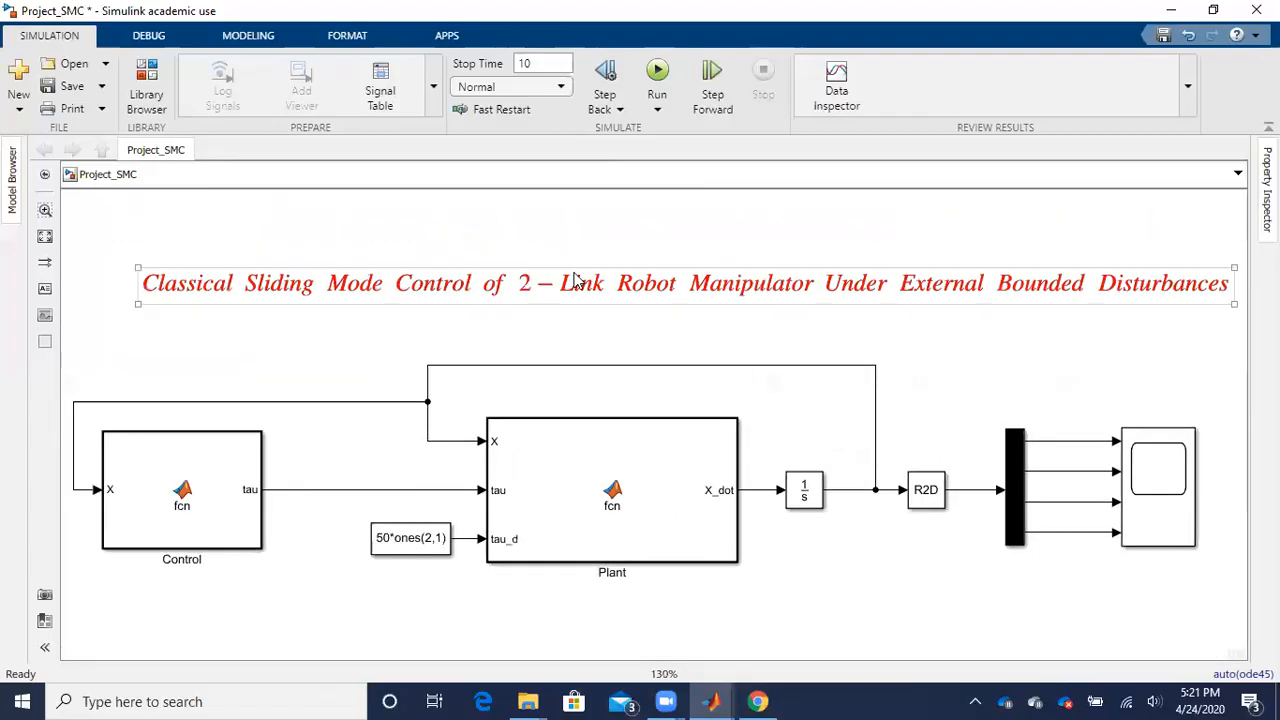
{"action": "left_click", "coordinate": [577, 283]}
{"action": "key", "text": "Up"}
{"action": "key", "text": "Up"}
{"action": "key", "text": "Up"}
{"action": "key", "text": "Up"}
{"action": "key", "text": "Up"}
{"action": "key", "text": "Up"}
{"action": "key", "text": "Up"}
{"action": "key", "text": "Up"}
{"action": "key", "text": "Up"}
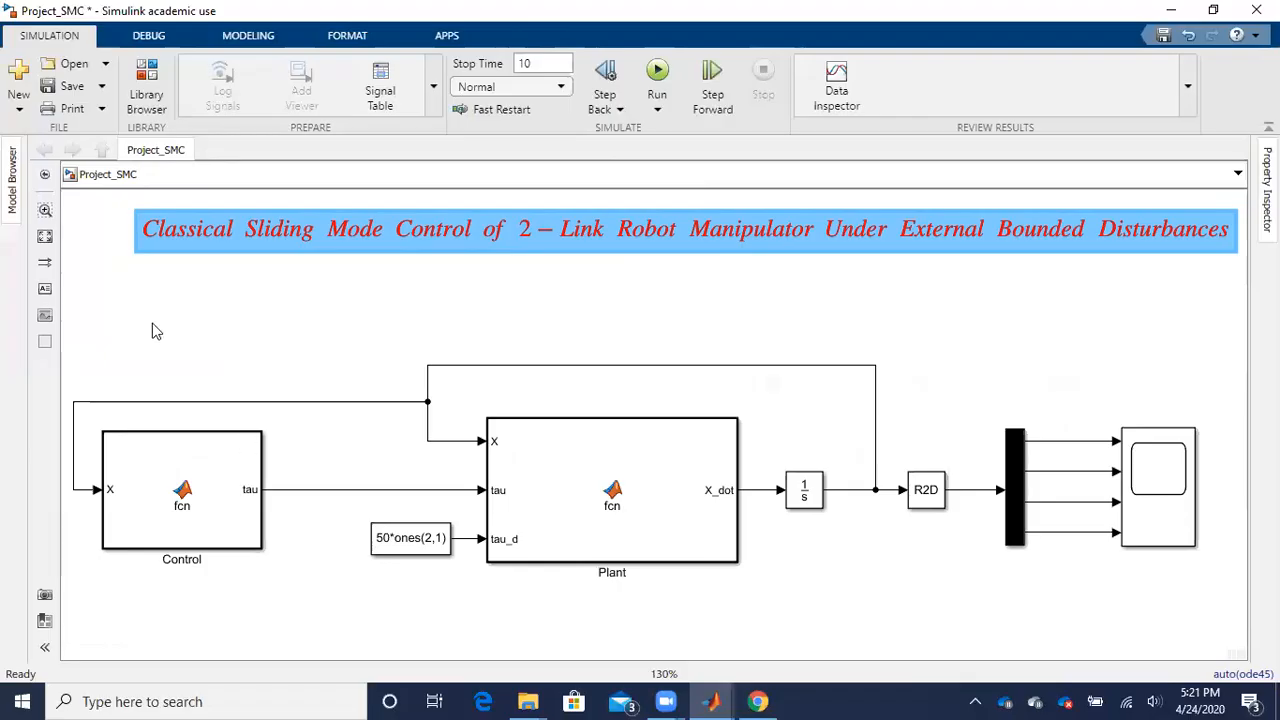
- Create an equation annotation above the Control block, starting its code with the heading line "System\ Dynamics: \\"
{"action": "double_click", "coordinate": [141, 293]}
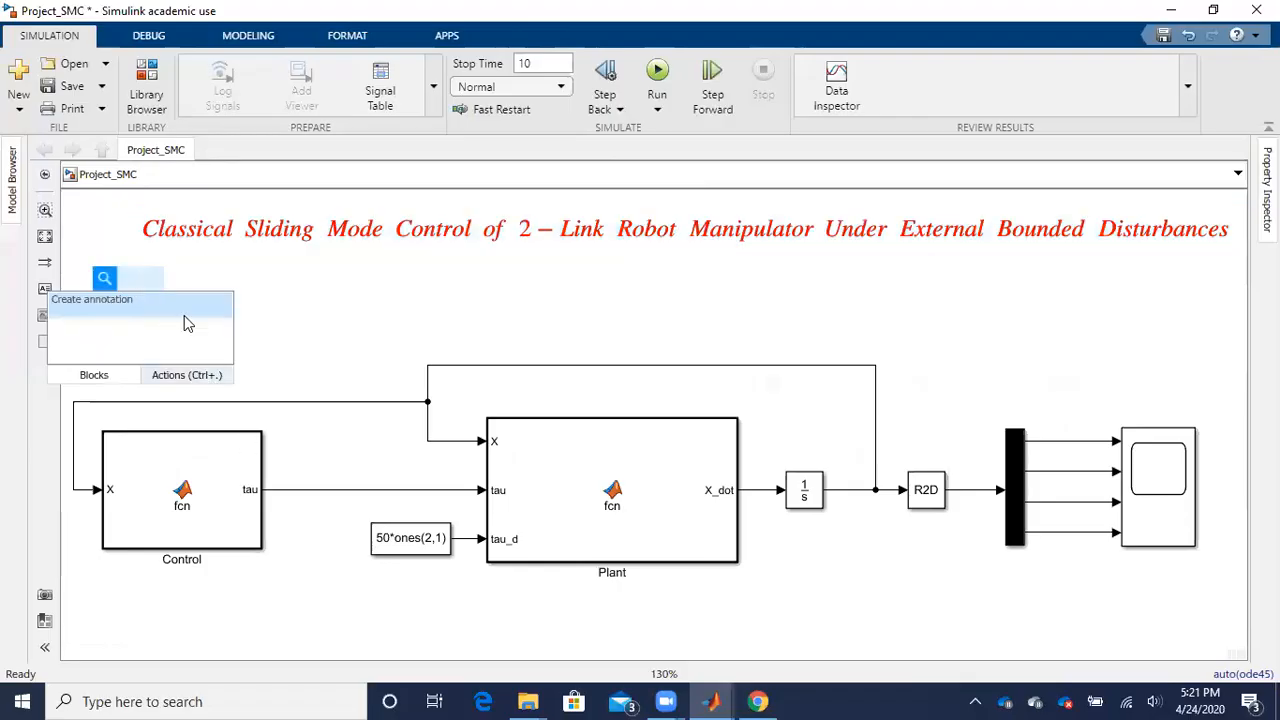
{"action": "left_click", "coordinate": [172, 300]}
{"action": "left_click", "coordinate": [379, 272]}
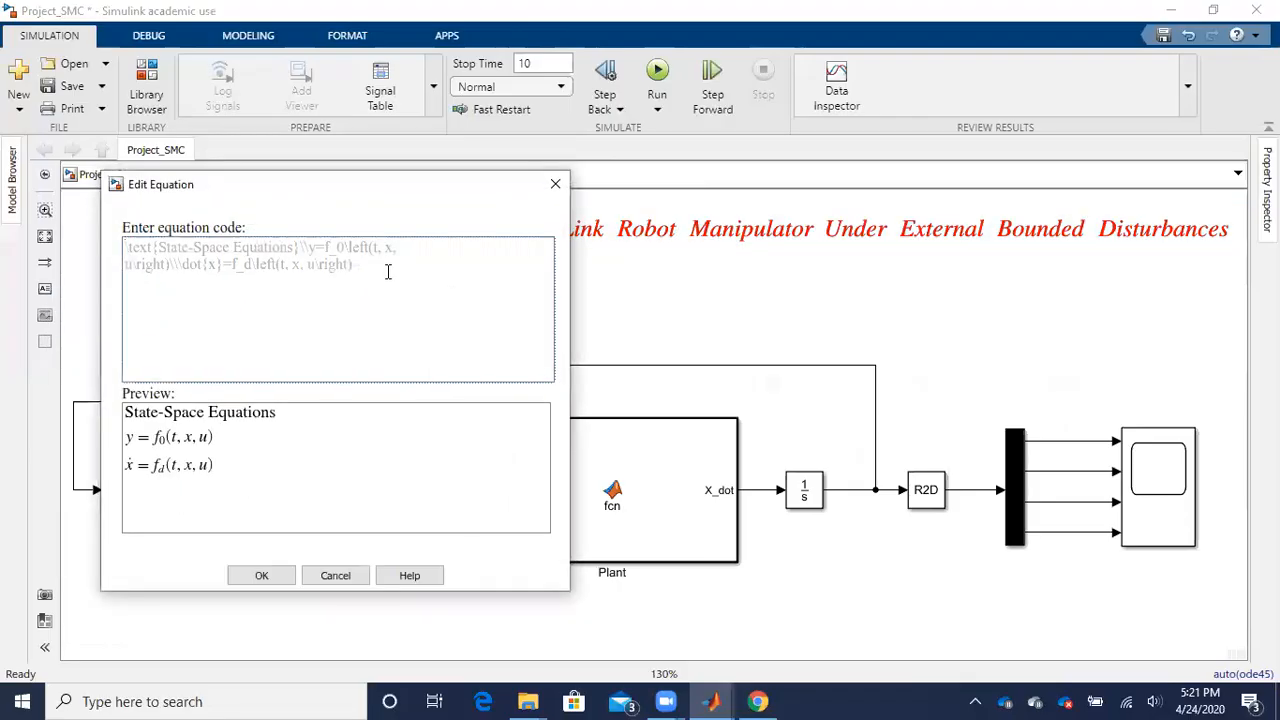
{"action": "type", "text": "M"}
{"action": "key", "text": "BackSpace"}
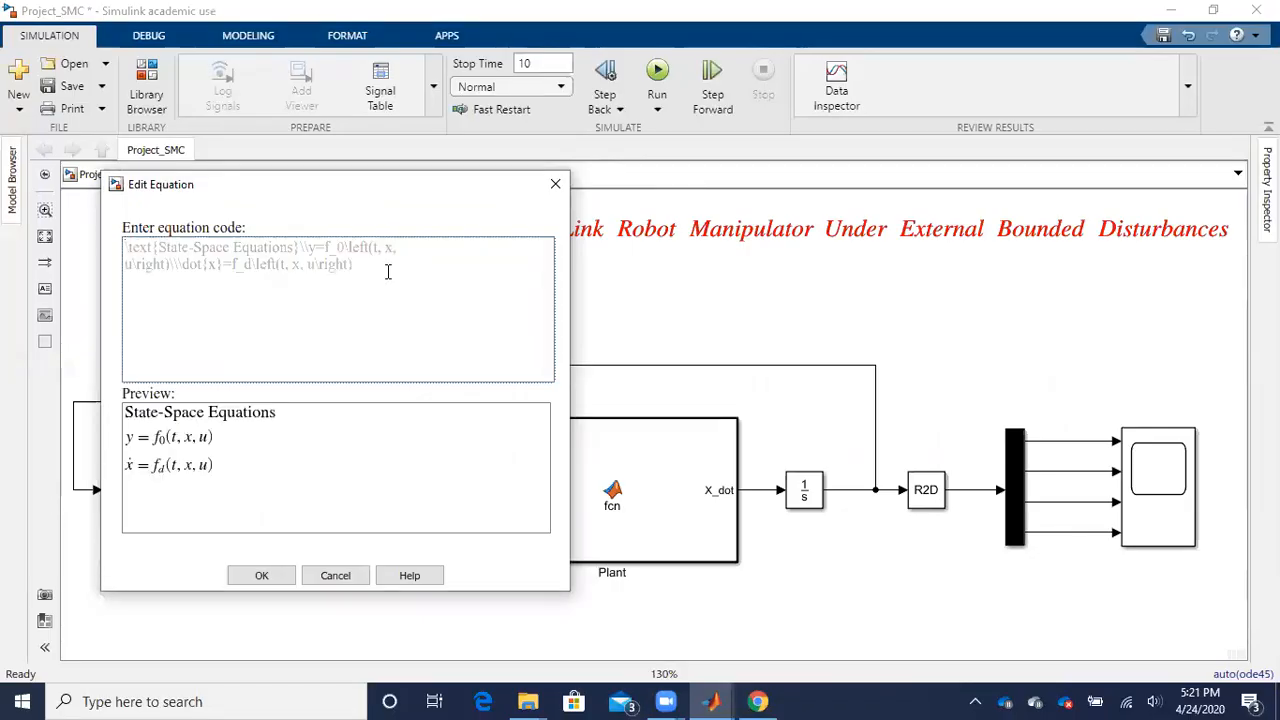
{"action": "type", "text": "System\\ Dynai"}
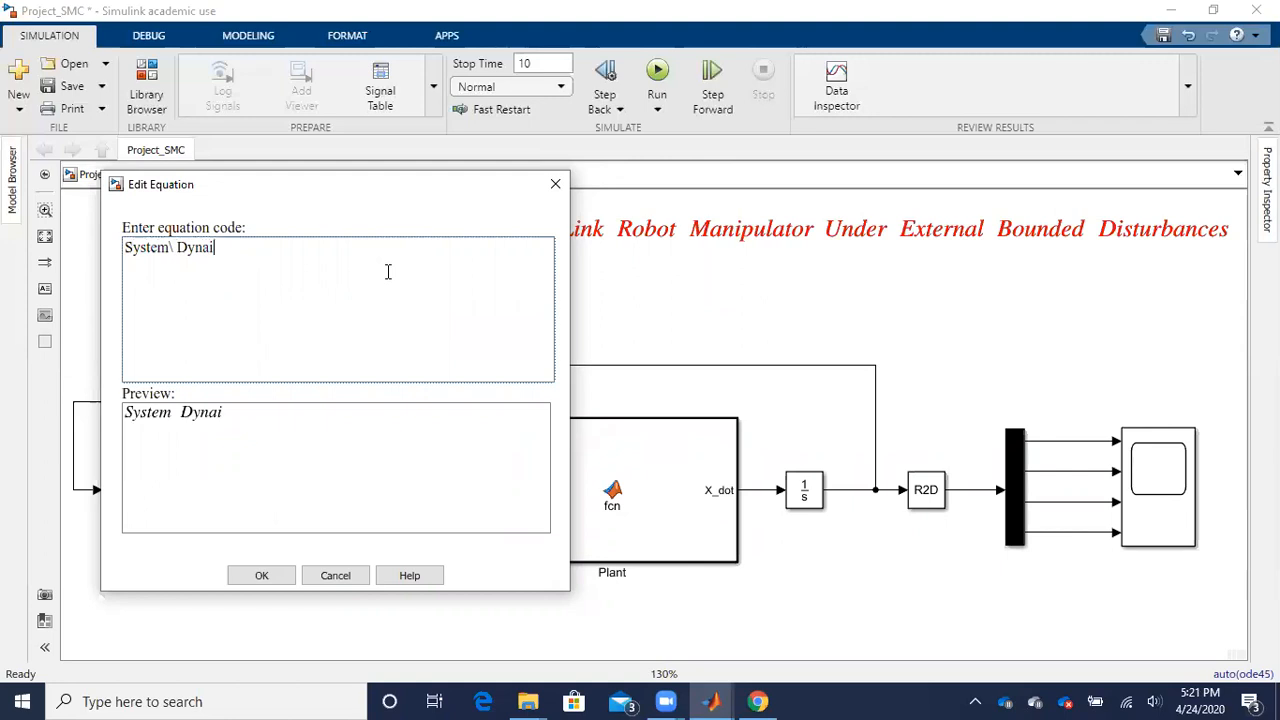
{"action": "key", "text": "BackSpace"}
{"action": "type", "text": "mics: \\\\"}
{"action": "key", "text": "Return"}
- Complete the annotation's second line with the equation code "M(q)\ddot{q}+V_{m}(q,\dot{q})\dot{q}+G(q)=\tau+\tau_d" and accept it
{"action": "type", "text": "M(q"}
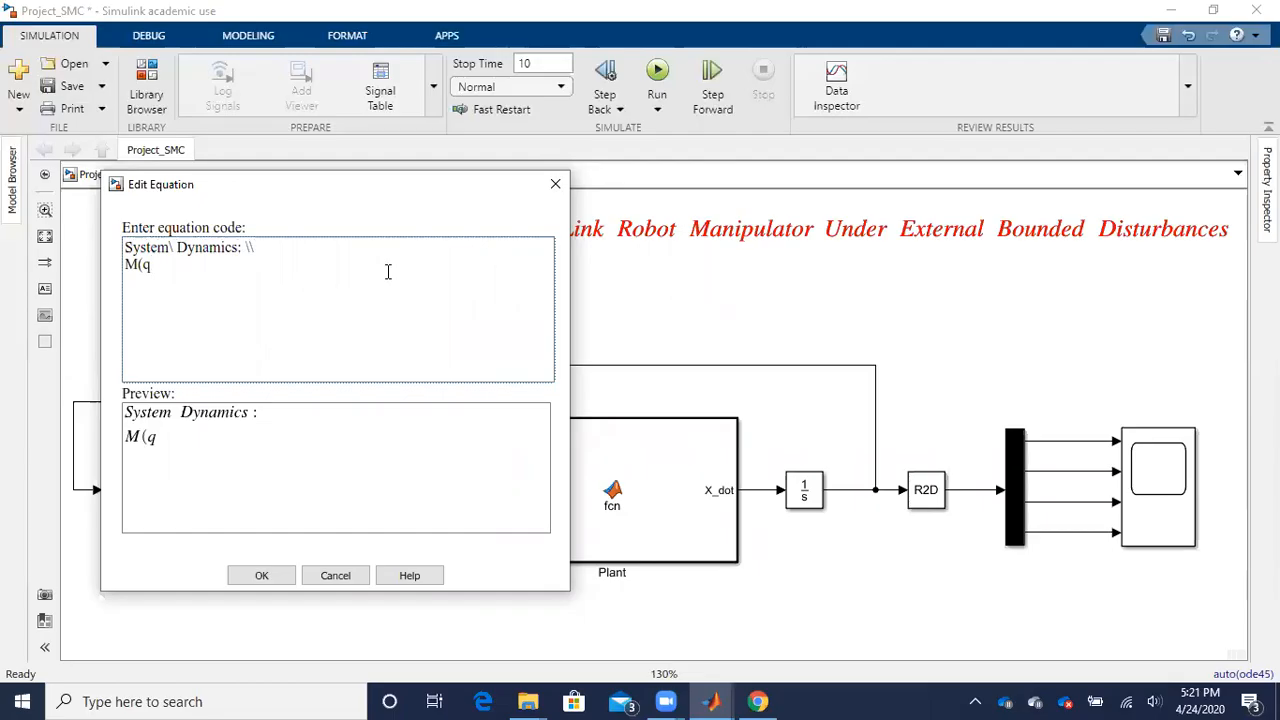
{"action": "type", "text": ")\\ddot{q"}
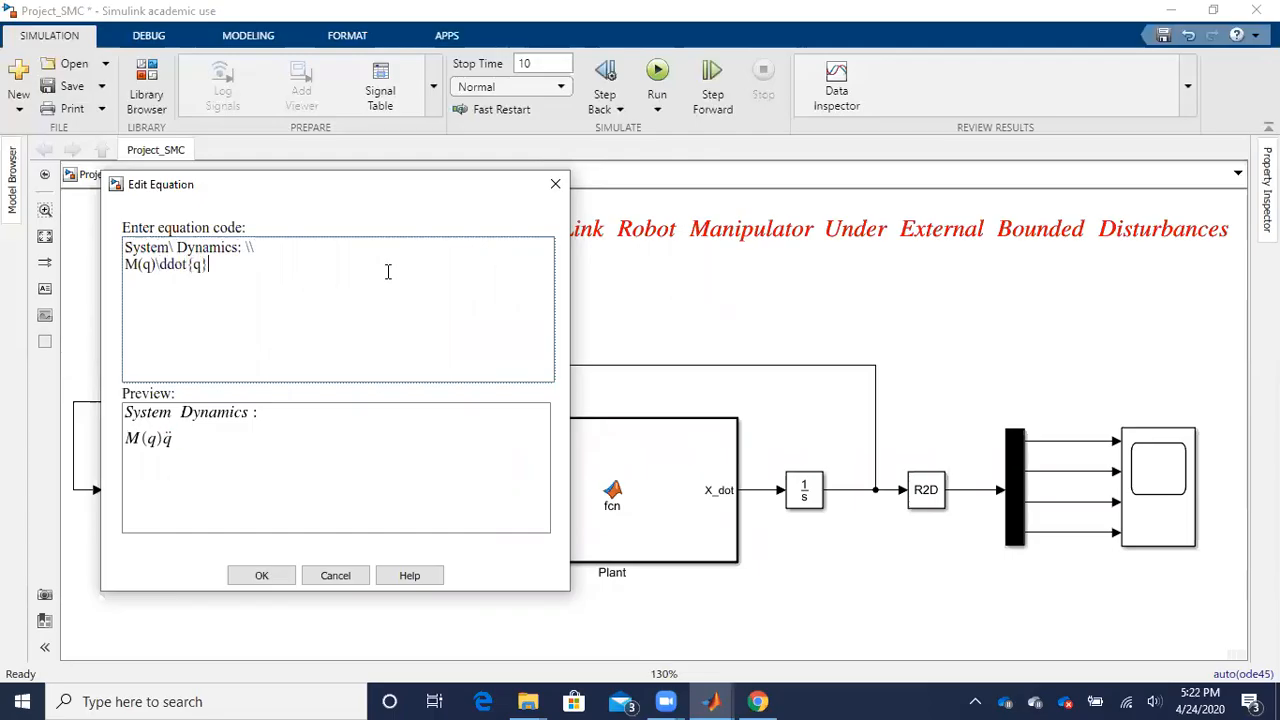
{"action": "type", "text": "}+V"}
{"action": "type", "text": "_{m}"}
{"action": "type", "text": "\\"}
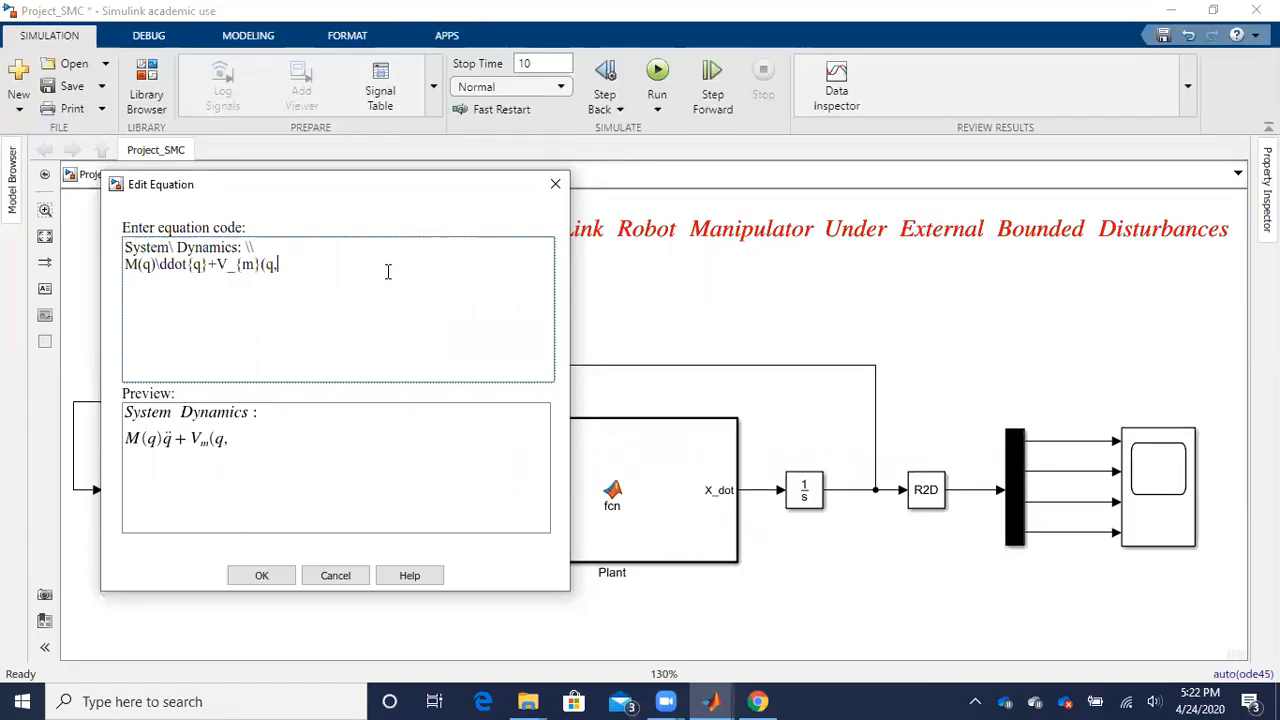
{"action": "type", "text": "dot"}
{"action": "type", "text": "{q})\\dot{q}+G(q)="}
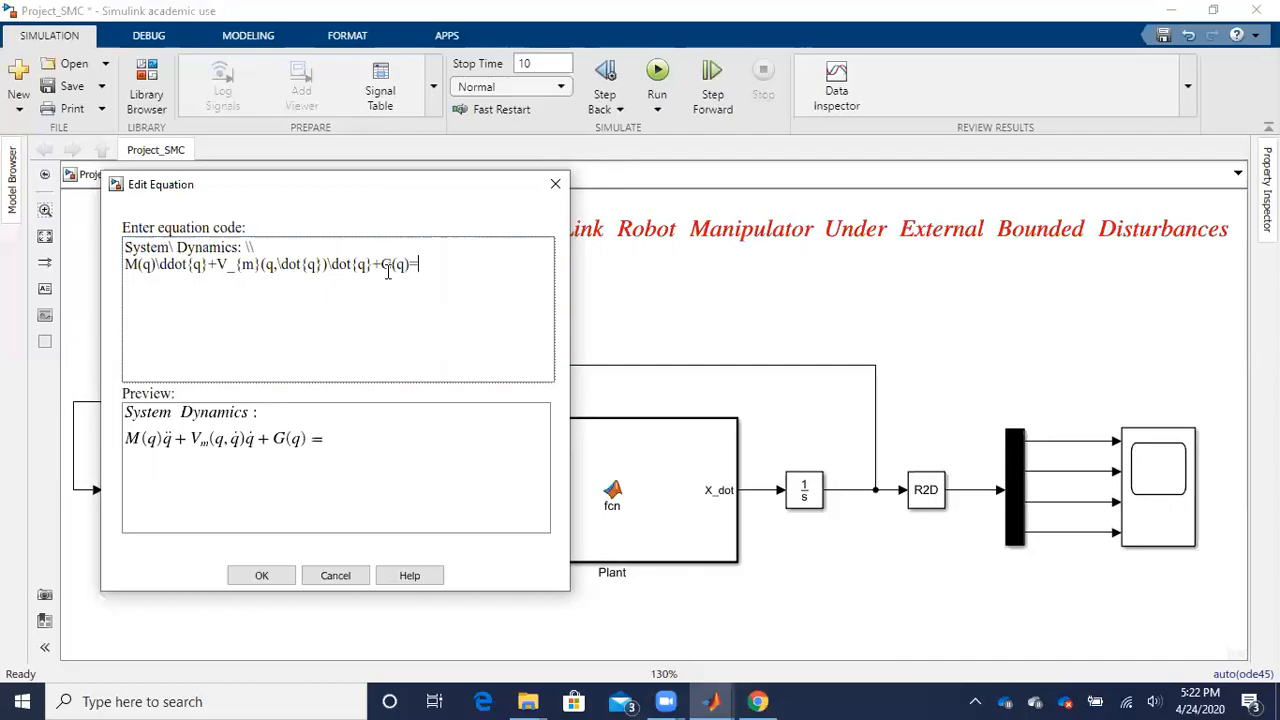
{"action": "type", "text": "\\tau+\\tau_d"}
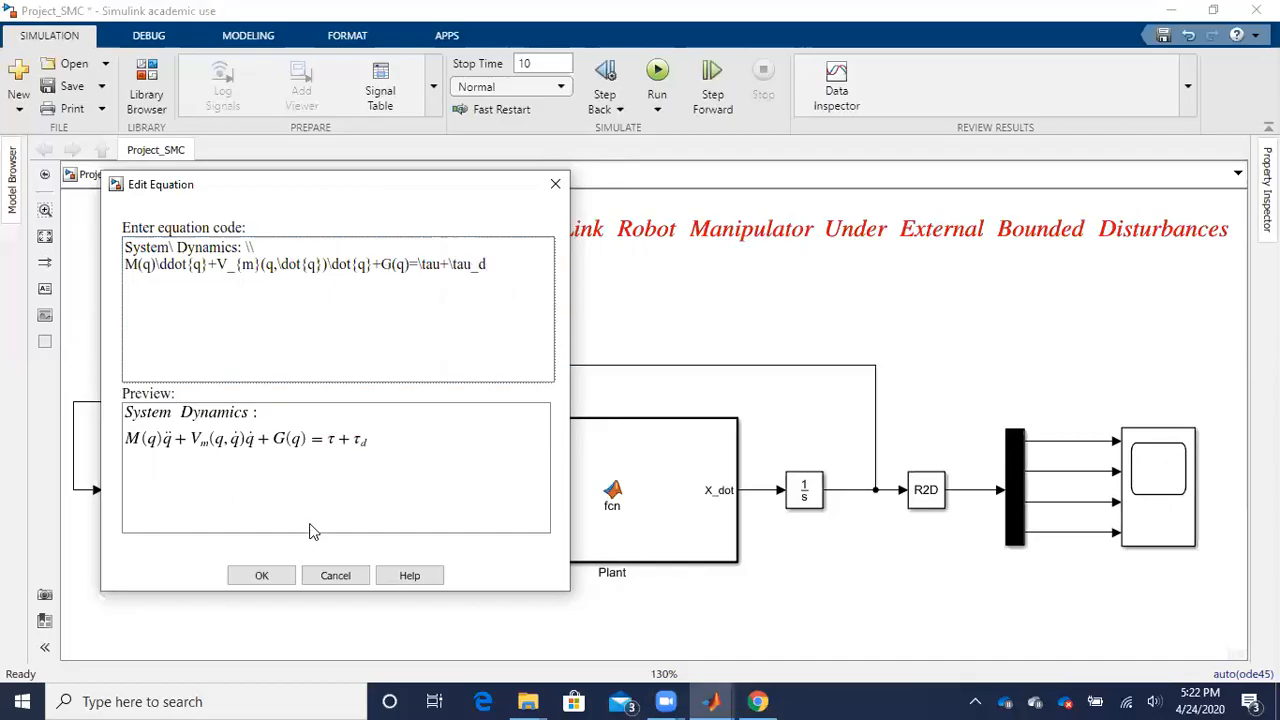
{"action": "left_click", "coordinate": [261, 575]}
- Set the System Dynamics annotation's font size to 14, leaving its equation code as it is
{"action": "left_click", "coordinate": [251, 345]}
{"action": "left_click", "coordinate": [246, 309]}
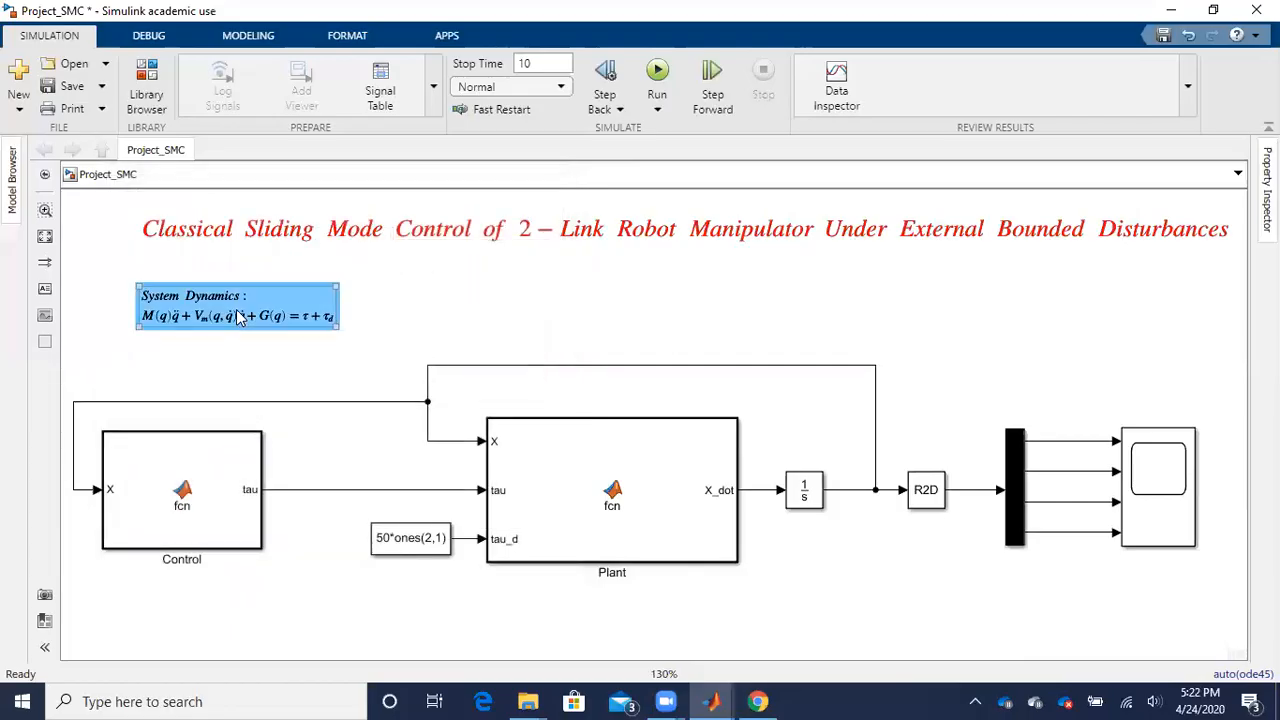
{"action": "left_click", "coordinate": [248, 305]}
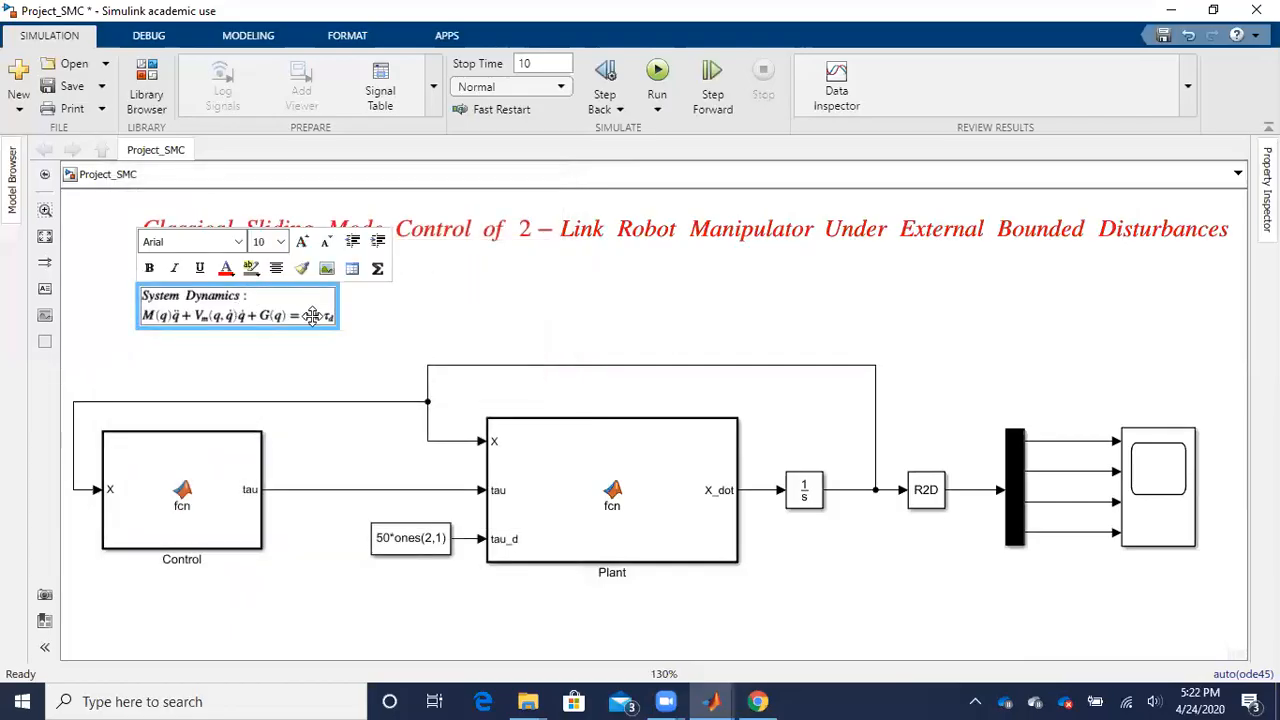
{"action": "double_click", "coordinate": [251, 309]}
{"action": "left_click", "coordinate": [261, 575]}
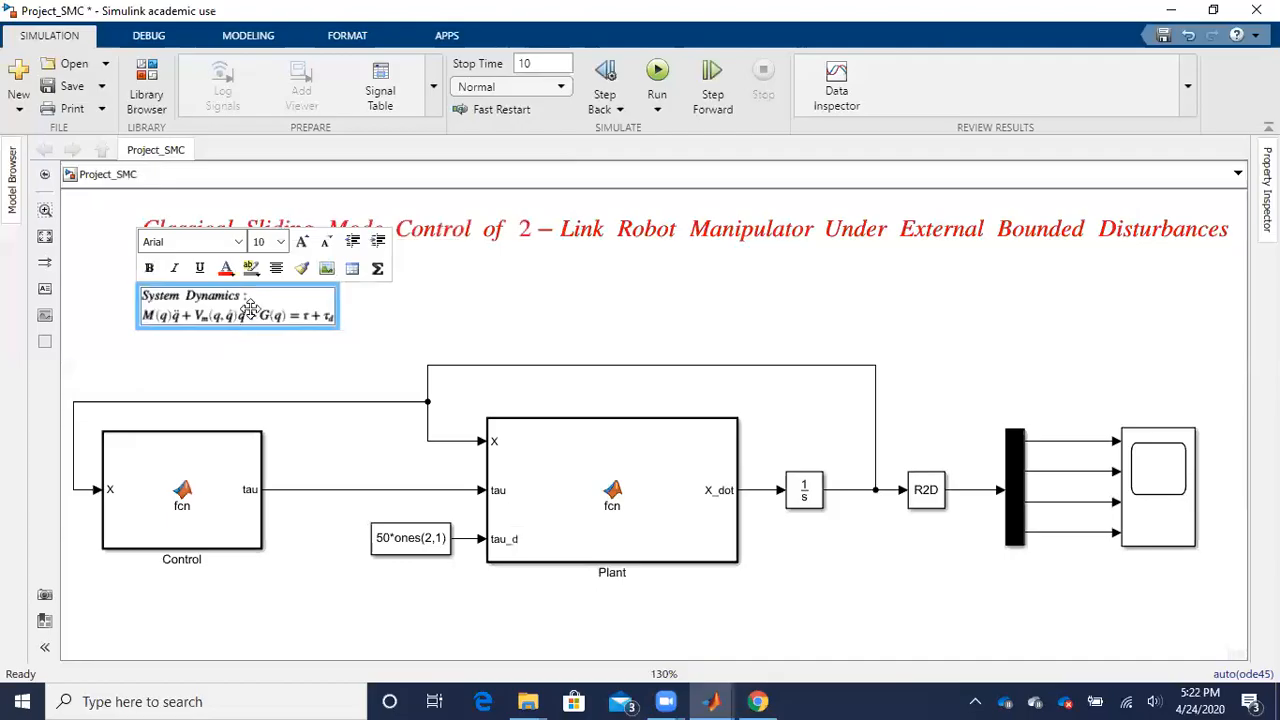
{"action": "left_click", "coordinate": [279, 242]}
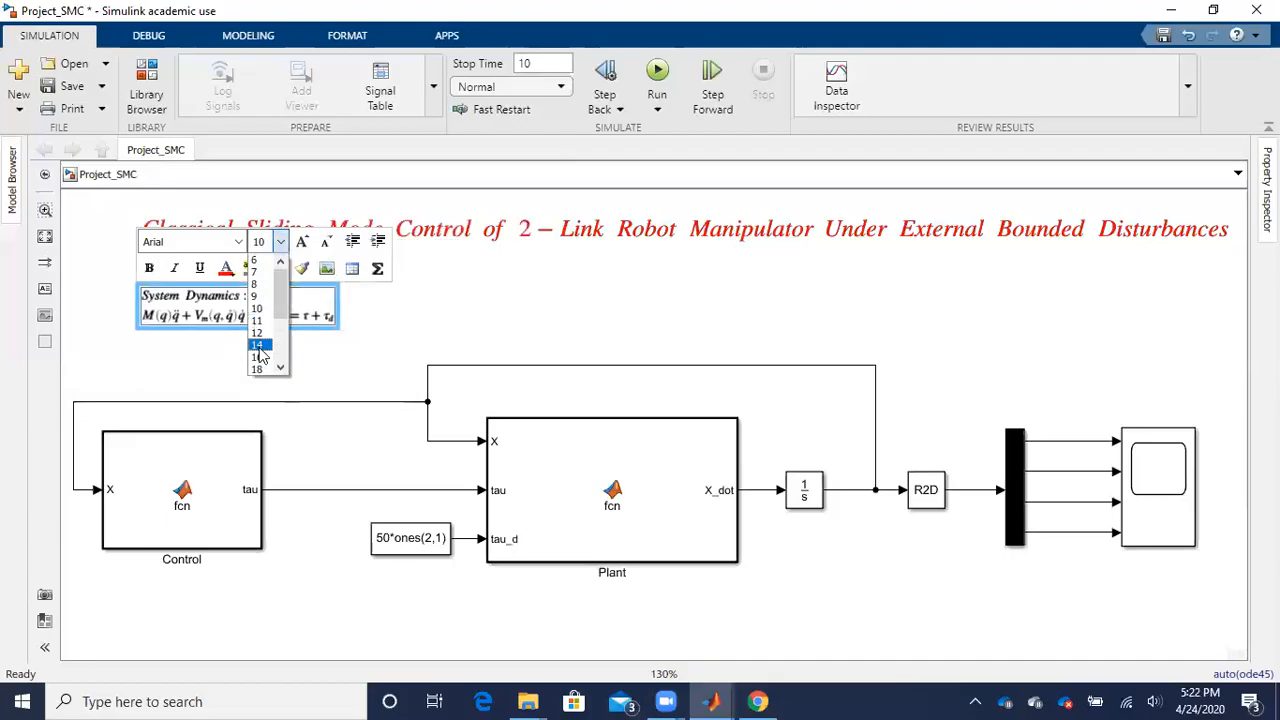
{"action": "left_click", "coordinate": [258, 345]}
- Move the System Dynamics annotation to the left, between the title and the feedback line above the Control block
{"action": "mouse_move", "coordinate": [292, 323]}
{"action": "left_mouse_down"}
{"action": "mouse_move", "coordinate": [236, 350]}
{"action": "mouse_move", "coordinate": [251, 326]}
{"action": "left_mouse_up"}
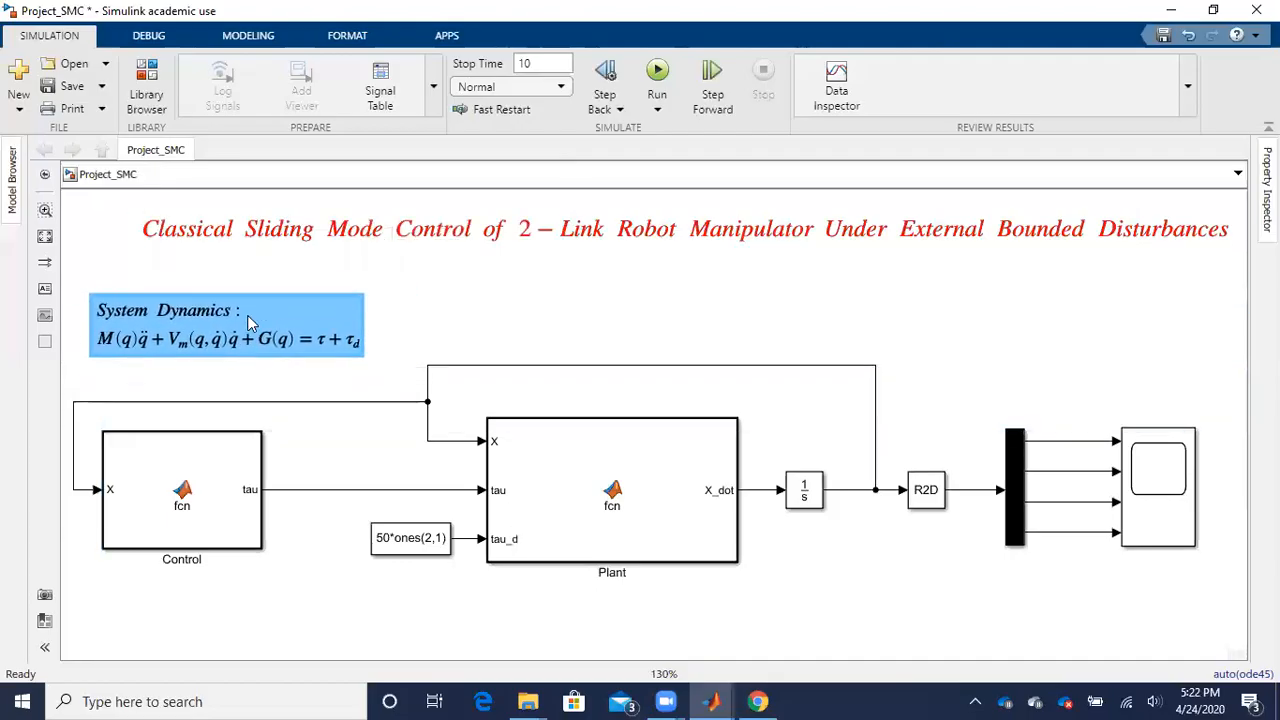
{"action": "left_click", "coordinate": [420, 230]}
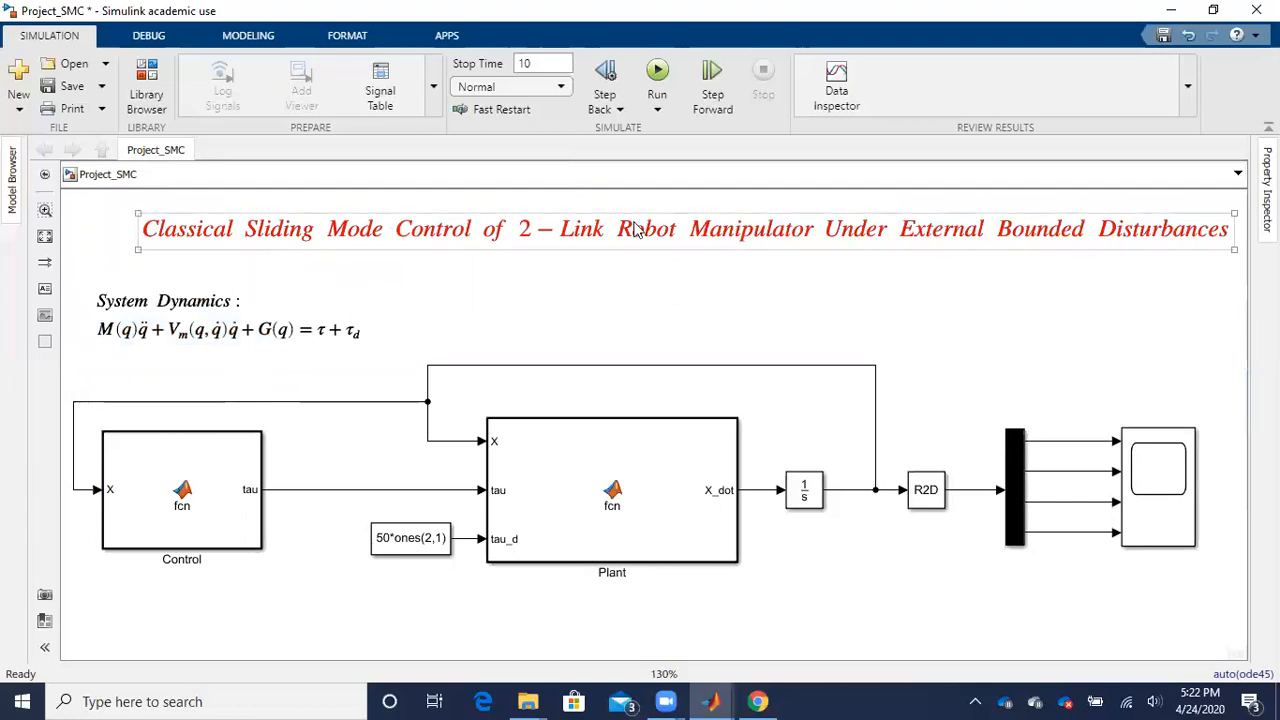
{"action": "left_click", "coordinate": [206, 325]}
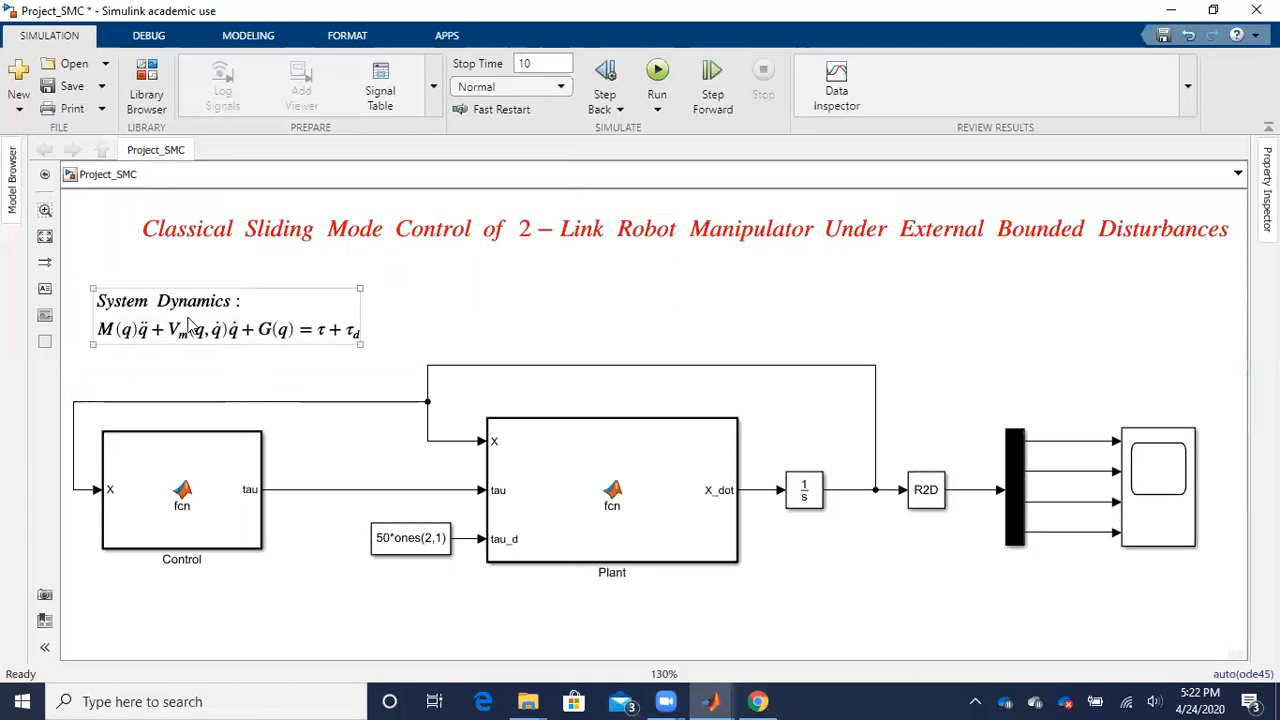
{"action": "left_click", "coordinate": [250, 343]}
{"action": "left_click", "coordinate": [226, 320]}
{"action": "left_click", "coordinate": [234, 374]}
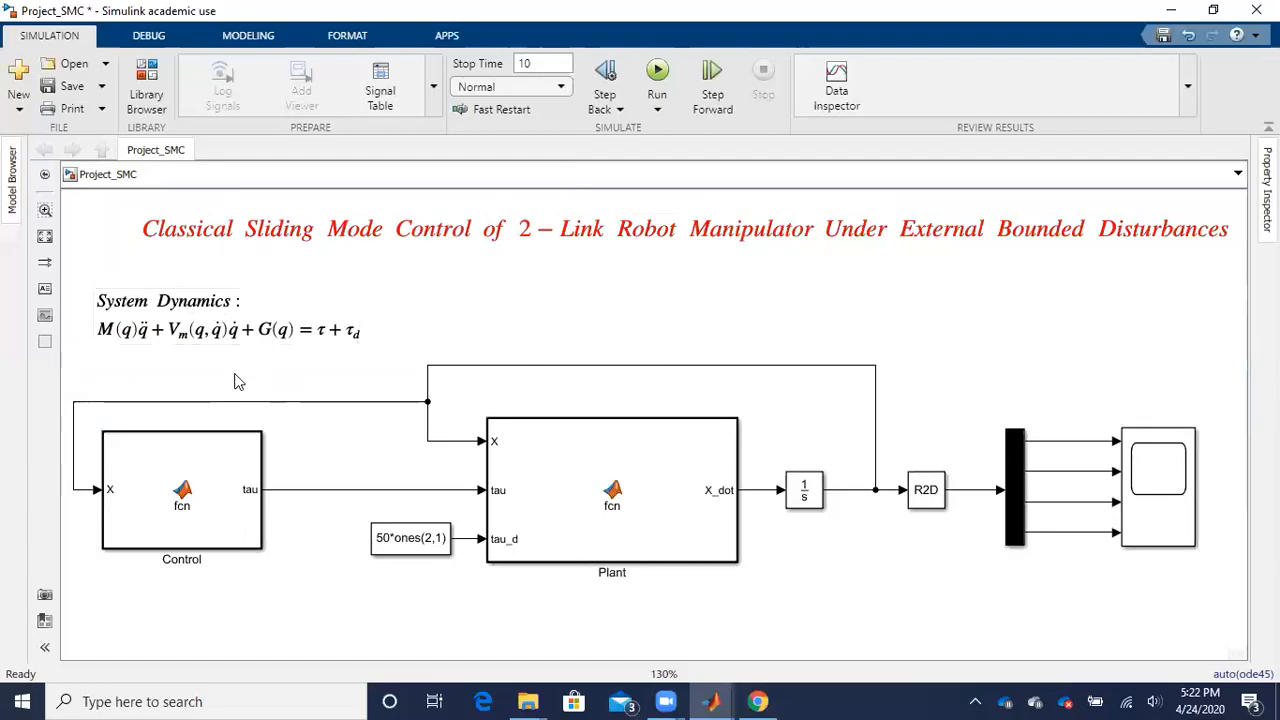
- Run the simulation with the stop time of 10 and open the Scope to view the four responses
{"action": "left_click", "coordinate": [657, 70]}
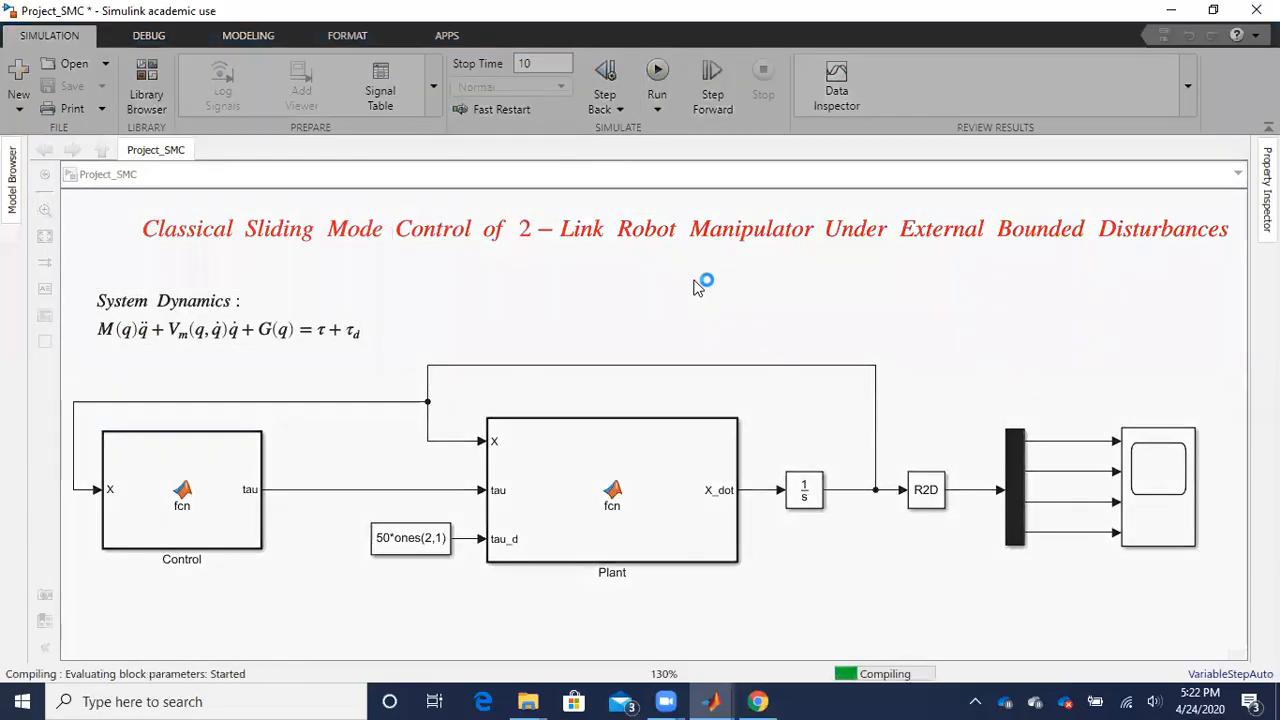
{"action": "double_click", "coordinate": [1153, 468]}
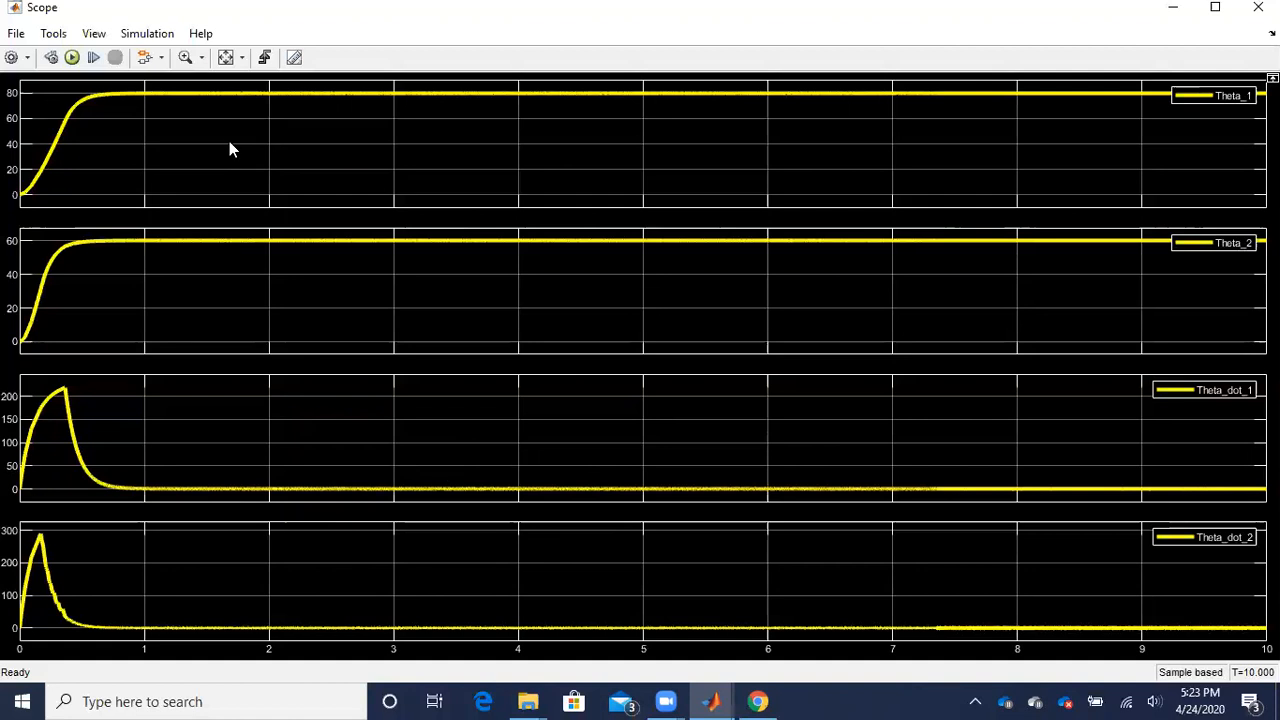
- In the Scope's style settings, choose a white figure colour, a white axes background and black axes lines
{"action": "right_click", "coordinate": [184, 117]}
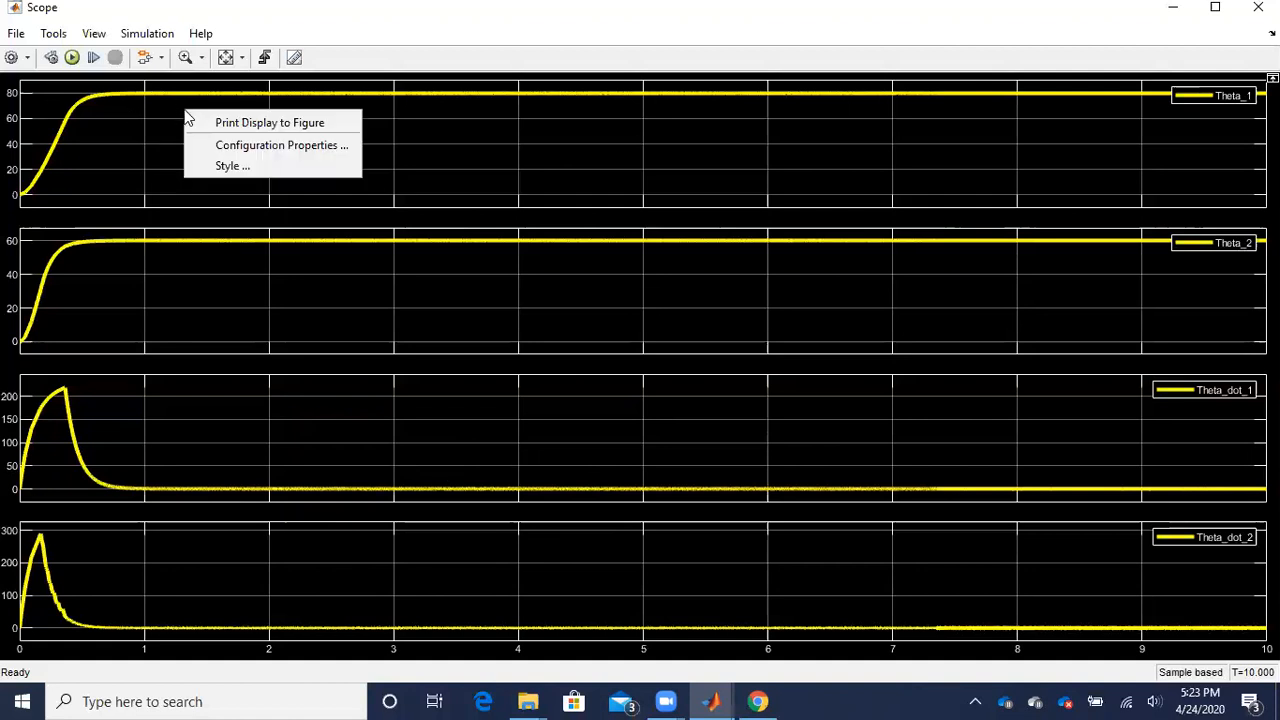
{"action": "left_click", "coordinate": [251, 170]}
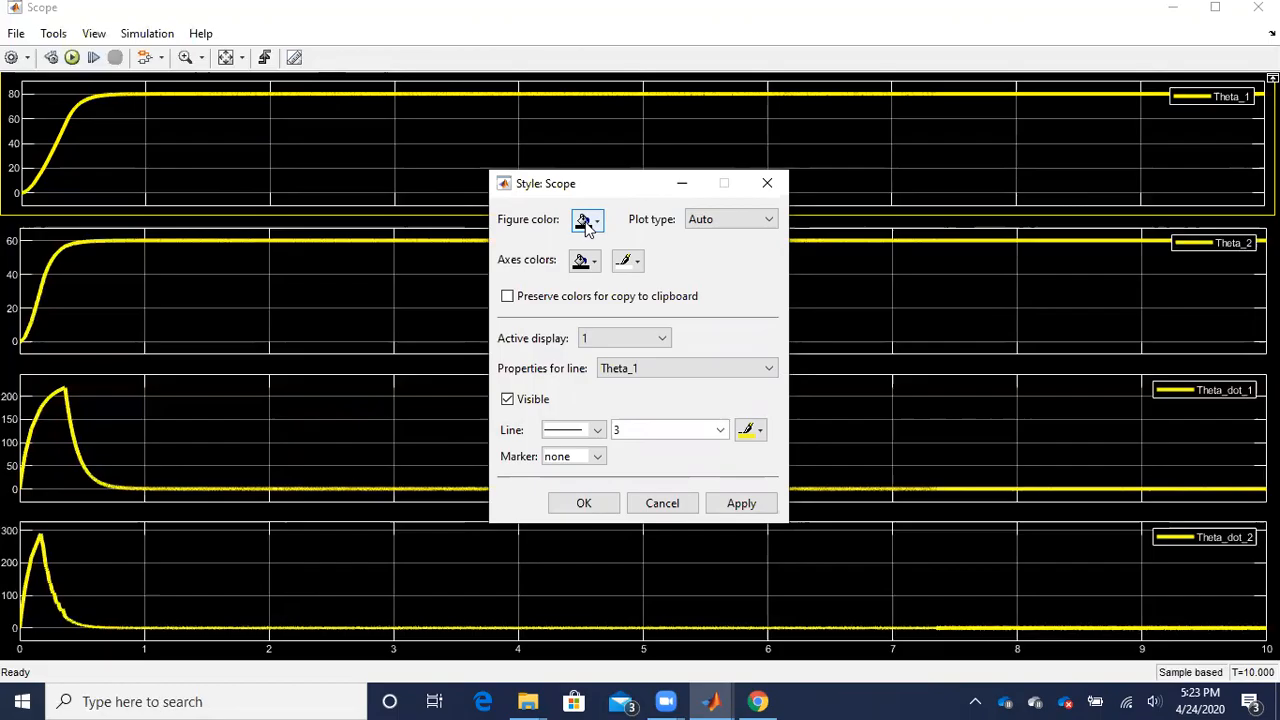
{"action": "left_click", "coordinate": [585, 222]}
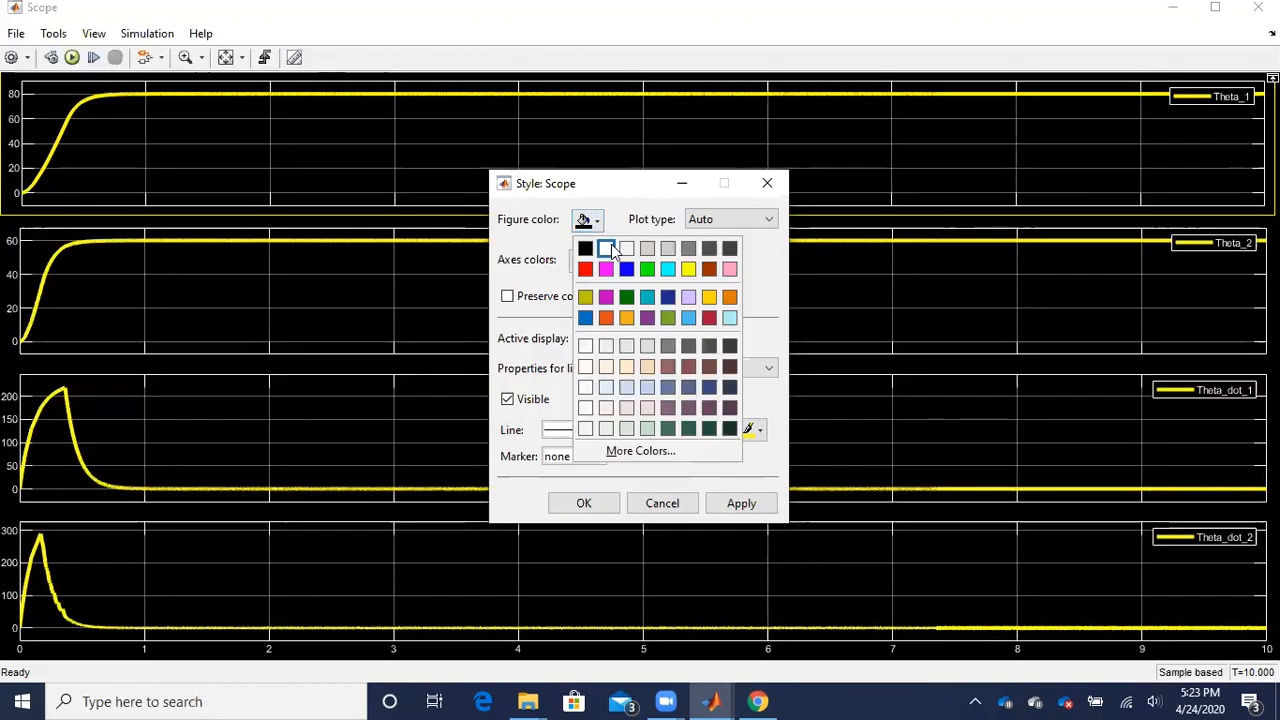
{"action": "left_click", "coordinate": [603, 249]}
{"action": "left_click", "coordinate": [581, 260]}
{"action": "left_click", "coordinate": [603, 289]}
{"action": "left_click", "coordinate": [626, 261]}
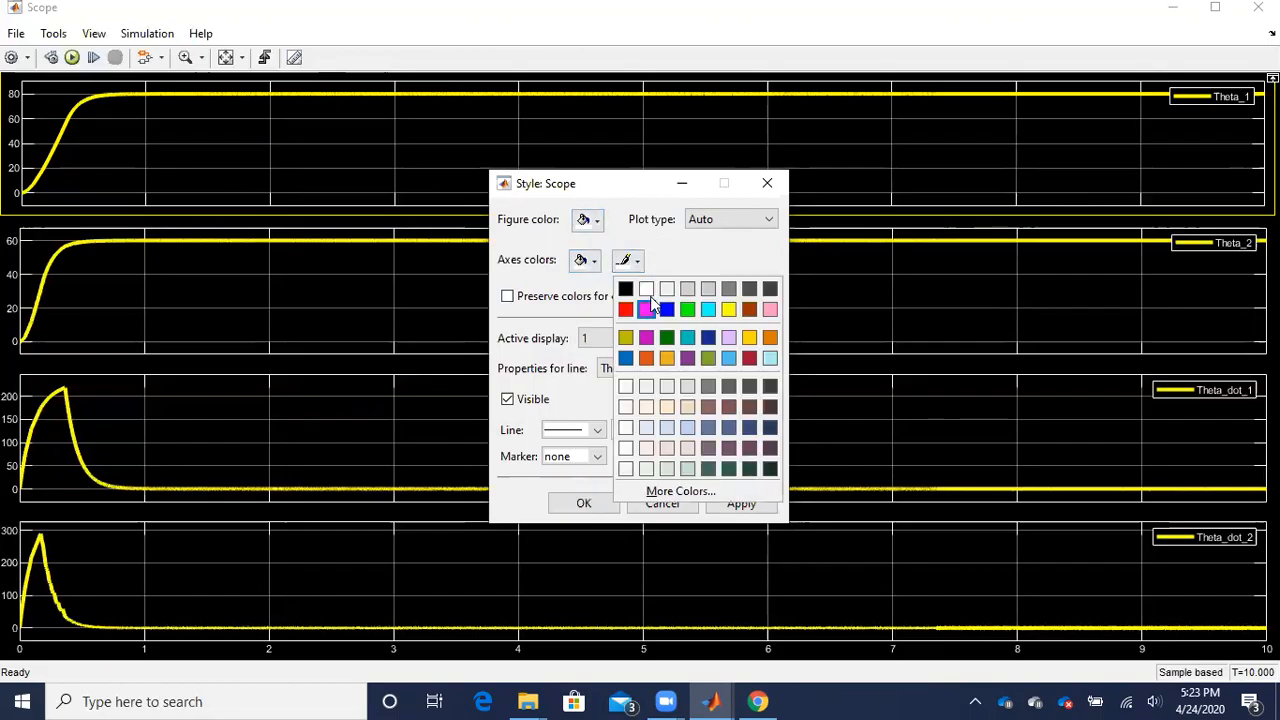
{"action": "left_click", "coordinate": [623, 293]}
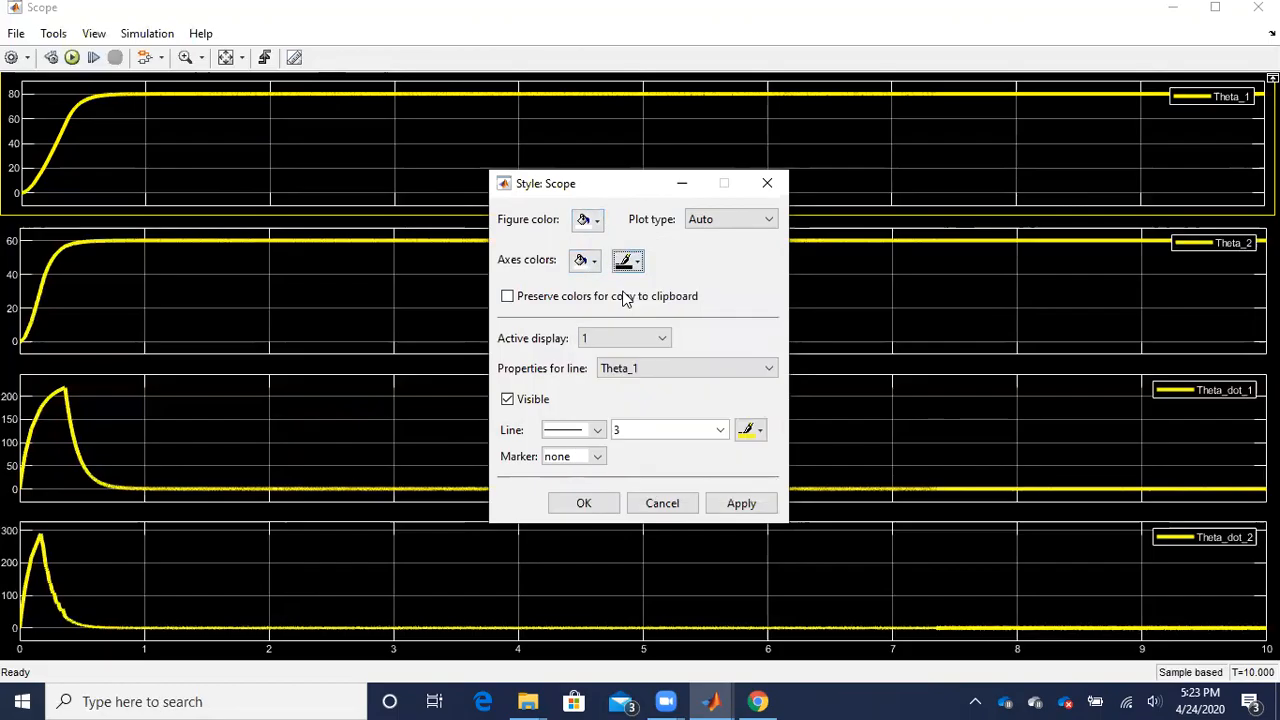
- Set the Theta_1 line to width 2.0 and black, and apply the Scope style
{"action": "left_click", "coordinate": [720, 430]}
{"action": "left_click", "coordinate": [643, 484]}
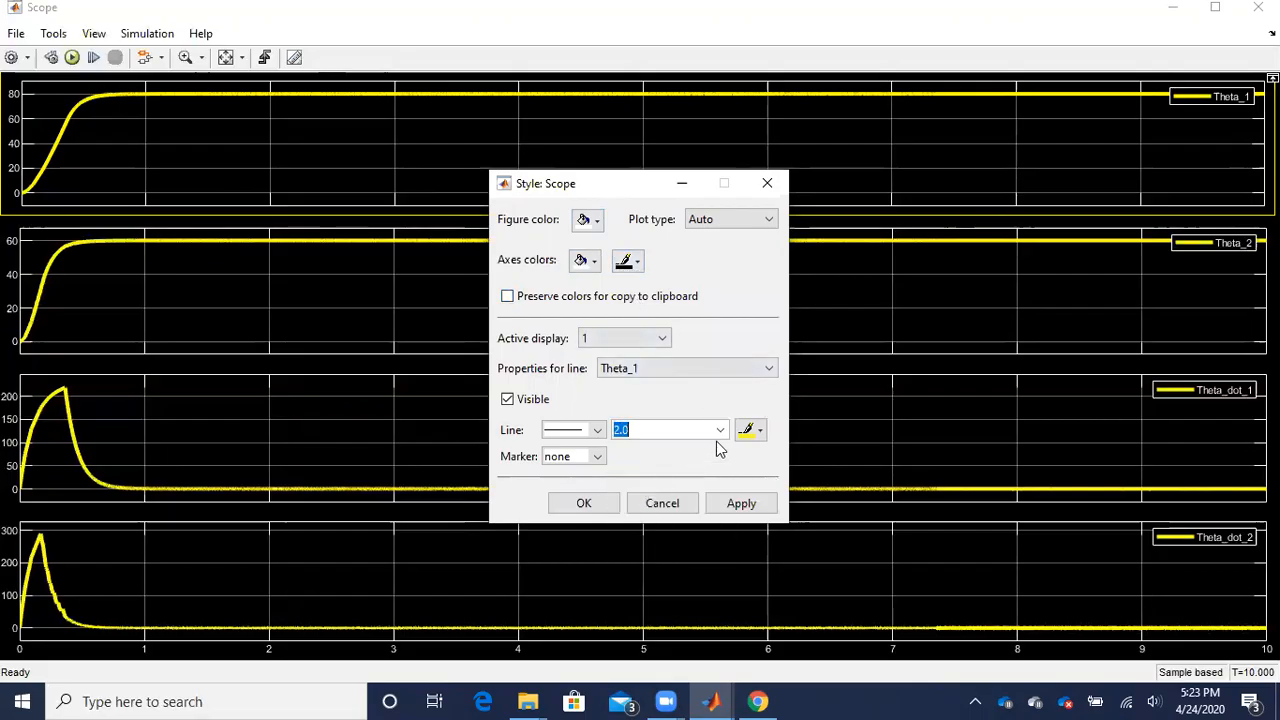
{"action": "left_click", "coordinate": [750, 430]}
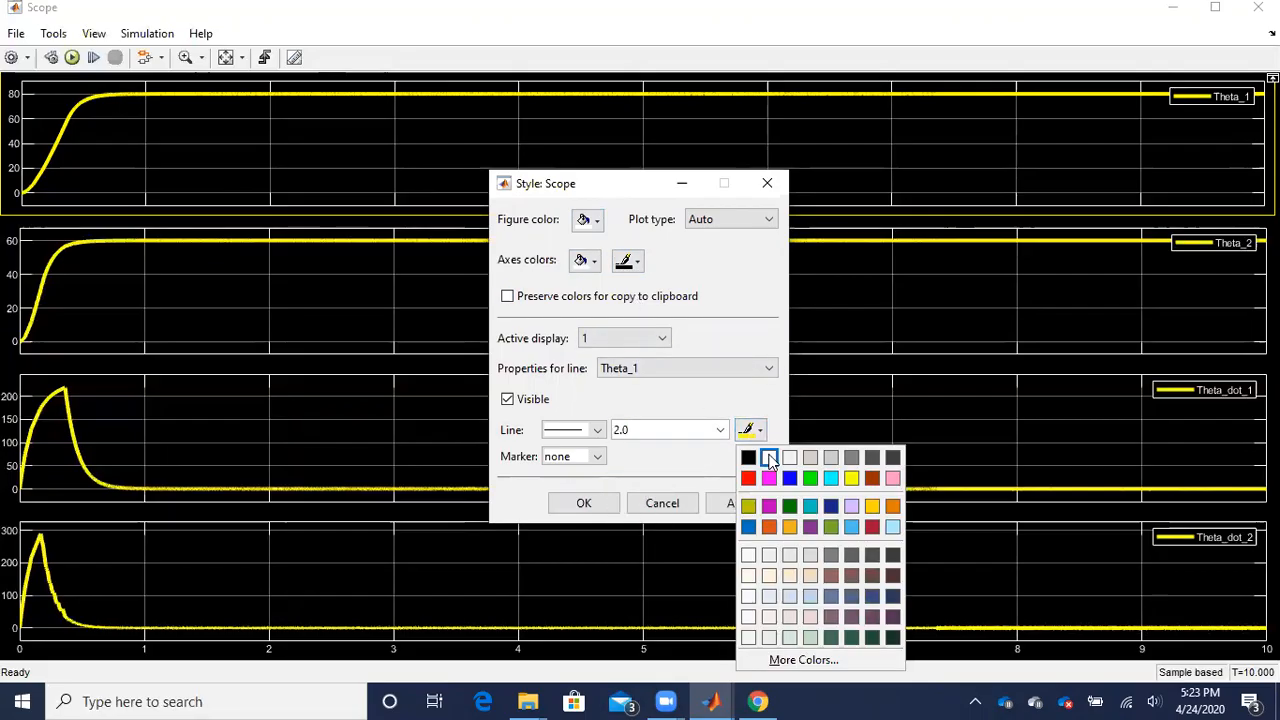
{"action": "left_click", "coordinate": [766, 455]}
{"action": "left_click", "coordinate": [740, 503]}
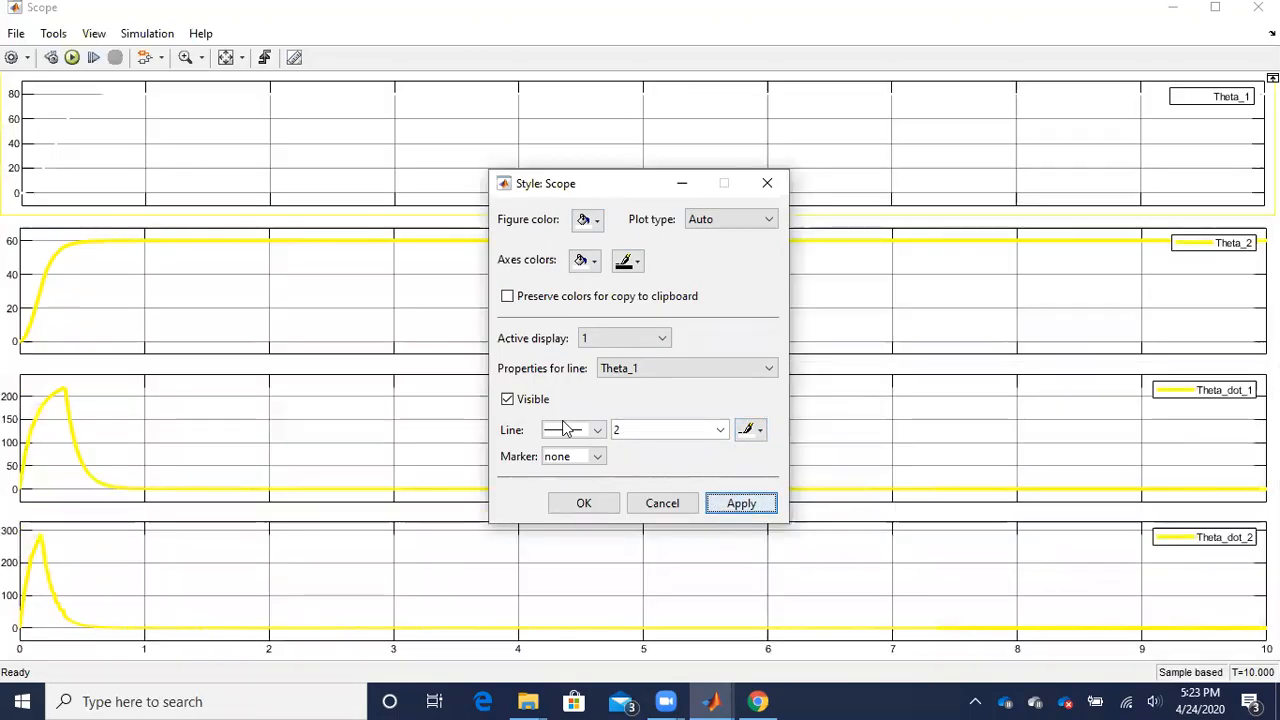
{"action": "left_click", "coordinate": [752, 430]}
{"action": "left_click", "coordinate": [748, 457]}
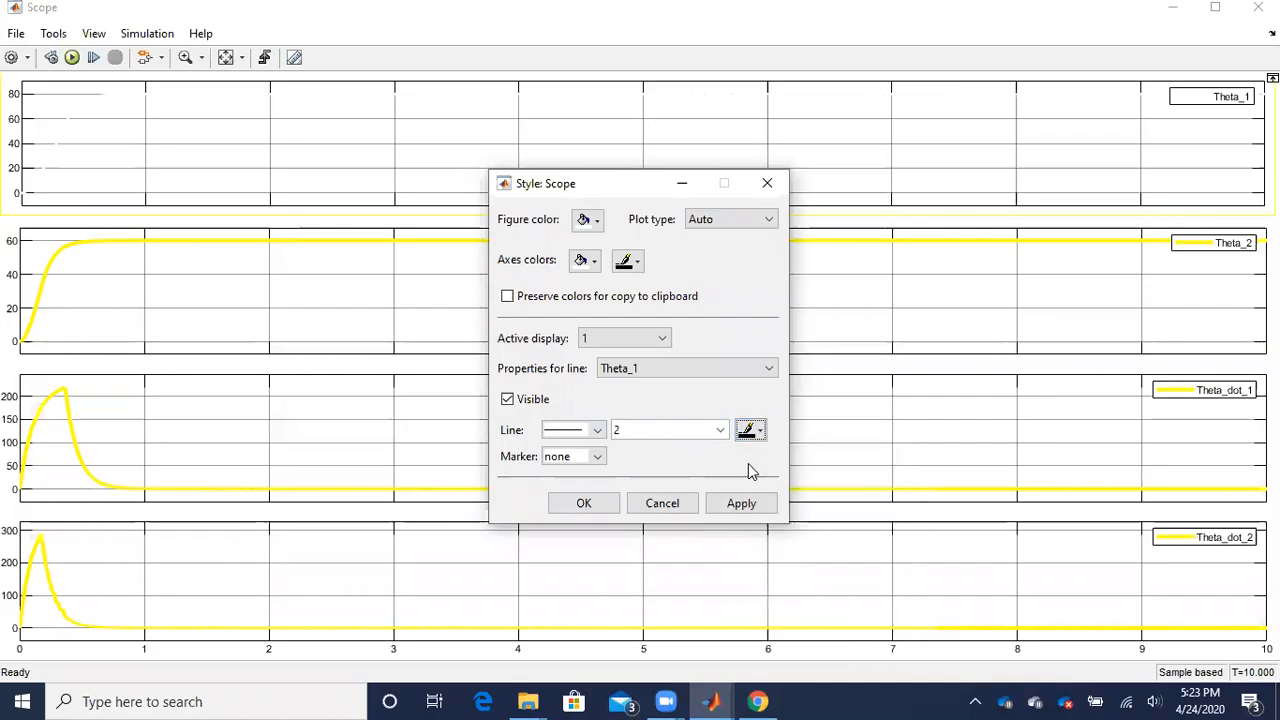
{"action": "left_click", "coordinate": [741, 503]}
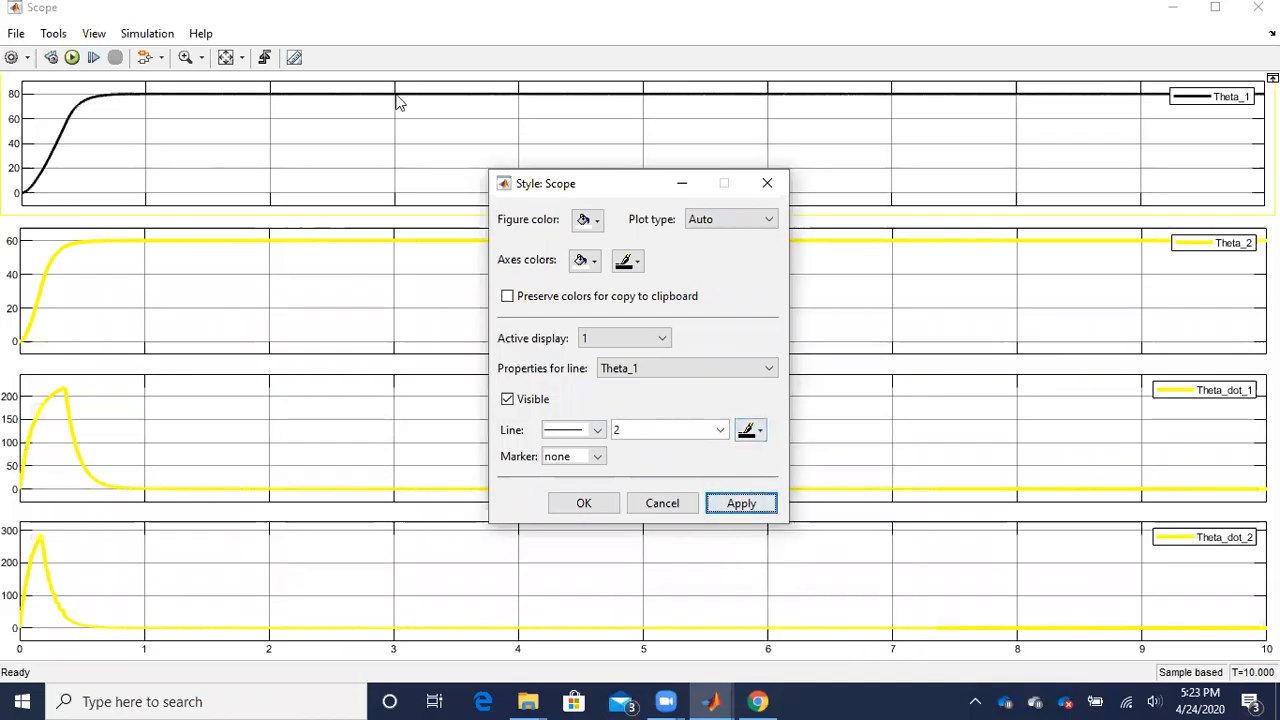
{"action": "left_click", "coordinate": [584, 504]}
- Set the Theta_2 line in the second display to black with width 2.0 and apply the style
{"action": "right_click", "coordinate": [317, 282]}
{"action": "left_click", "coordinate": [370, 334]}
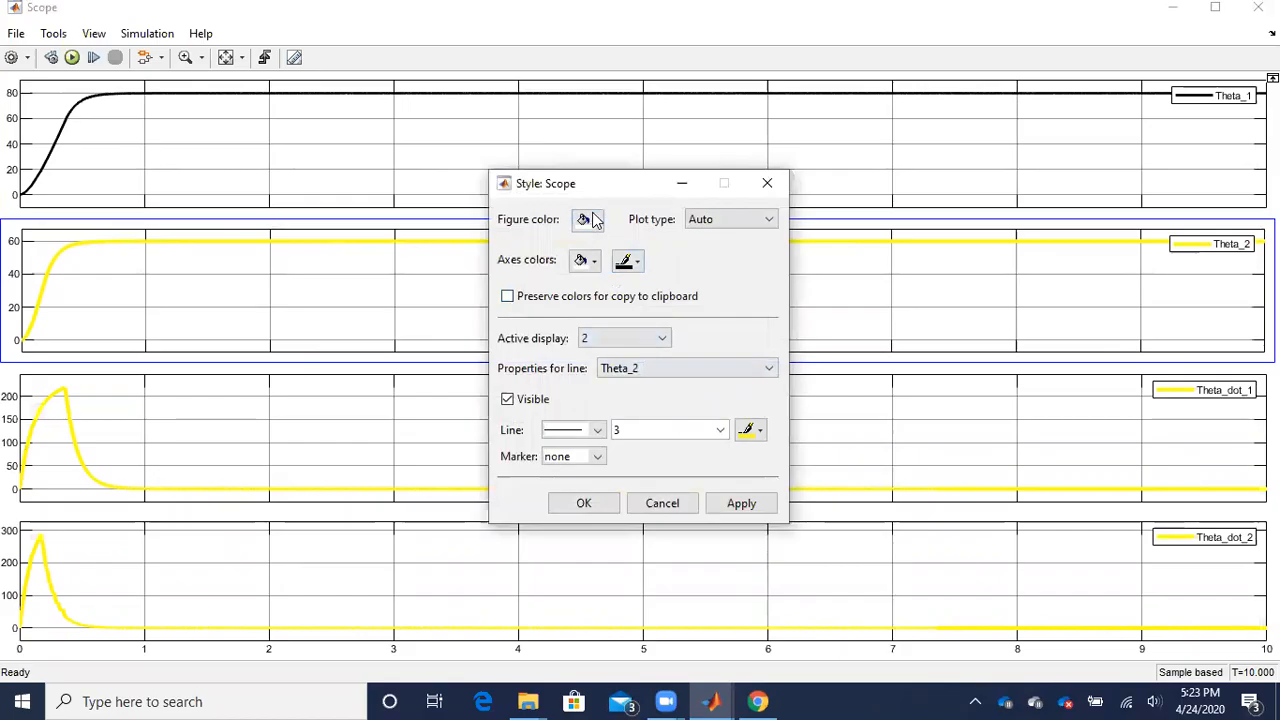
{"action": "left_click", "coordinate": [746, 430]}
{"action": "left_click", "coordinate": [747, 459]}
{"action": "left_click", "coordinate": [727, 504]}
{"action": "left_click", "coordinate": [720, 430]}
{"action": "left_click", "coordinate": [667, 484]}
{"action": "left_click", "coordinate": [742, 503]}
{"action": "left_click", "coordinate": [605, 504]}
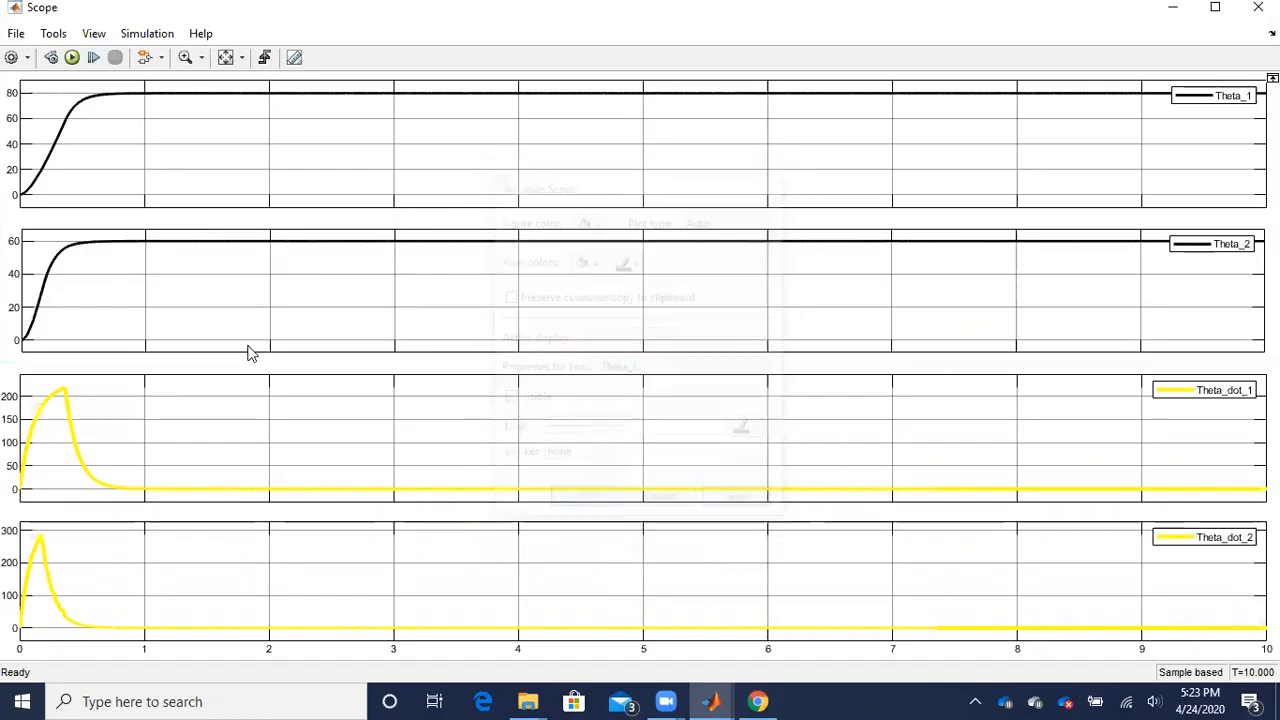
- Set the Theta_dot_1 line in the third display to black with width 2.0 and apply the style
{"action": "right_click", "coordinate": [294, 430]}
{"action": "left_click", "coordinate": [421, 476]}
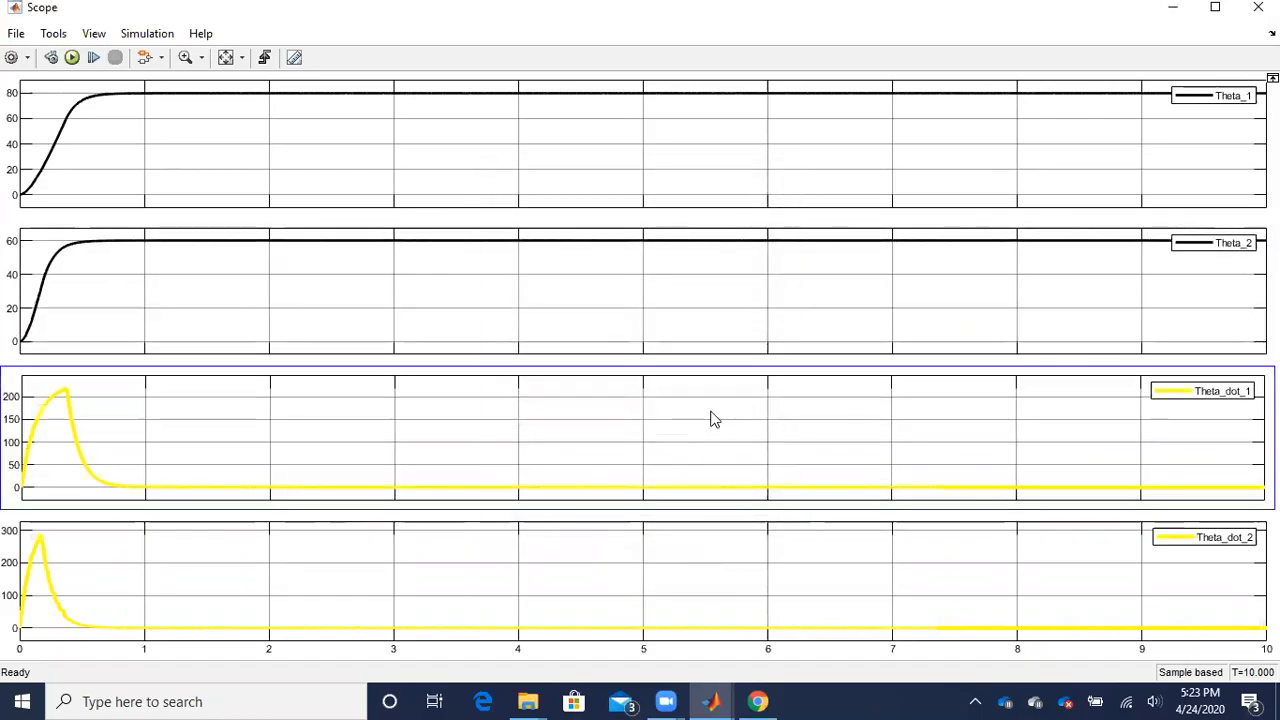
{"action": "left_click", "coordinate": [749, 431]}
{"action": "left_click", "coordinate": [748, 457]}
{"action": "left_click", "coordinate": [720, 430]}
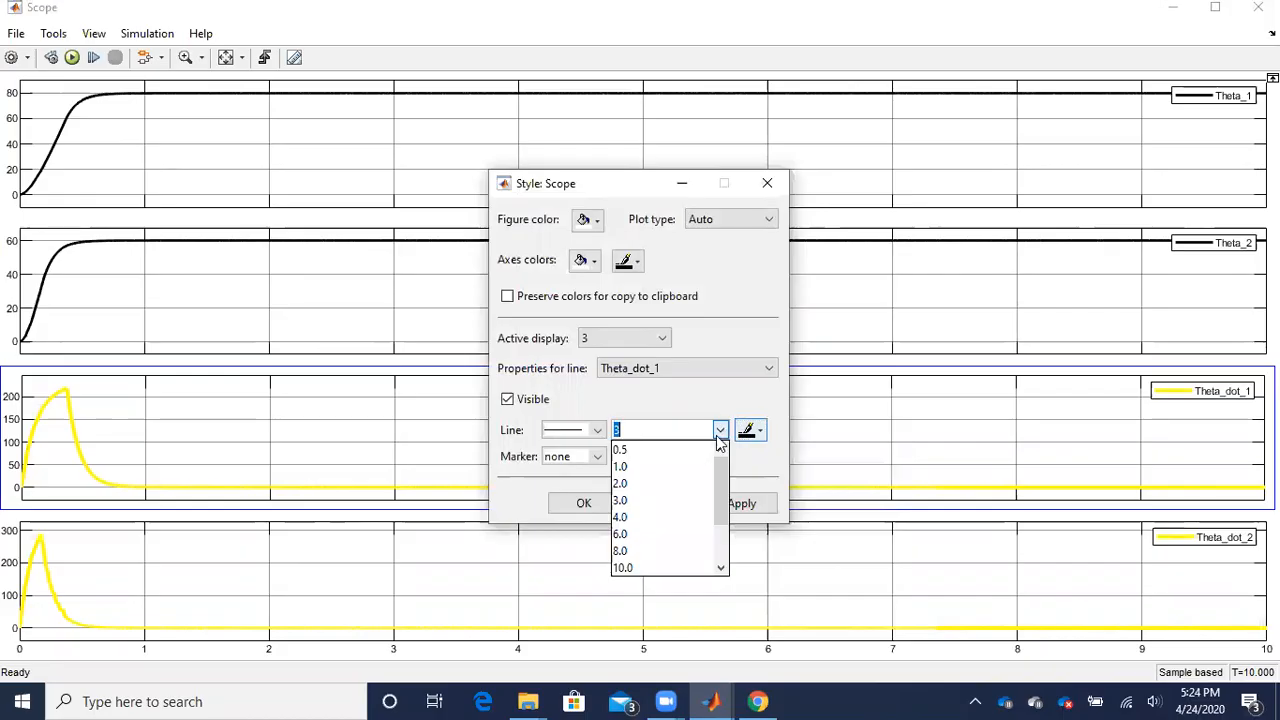
{"action": "left_click", "coordinate": [657, 484]}
{"action": "left_click", "coordinate": [742, 503]}
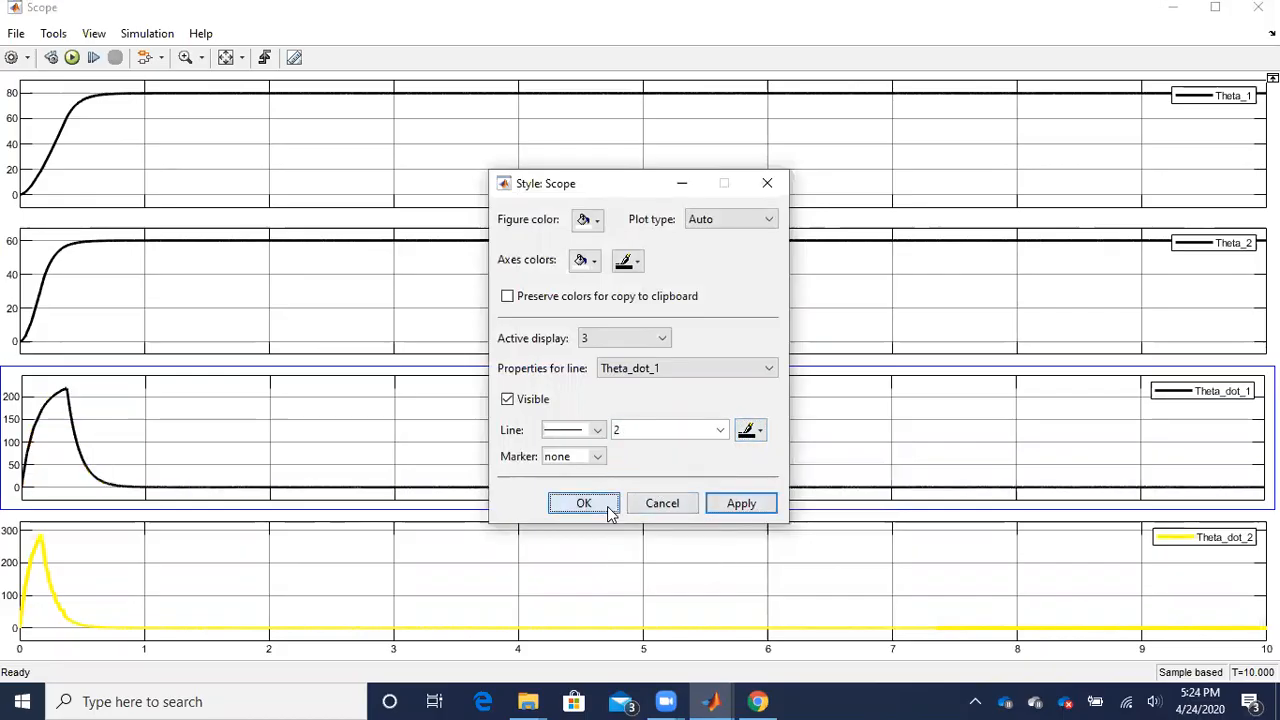
{"action": "left_click", "coordinate": [605, 504]}
- Set the Theta_dot_2 line in the fourth display to black with width 2 and accept the style settings
{"action": "right_click", "coordinate": [400, 572]}
{"action": "left_click", "coordinate": [449, 623]}
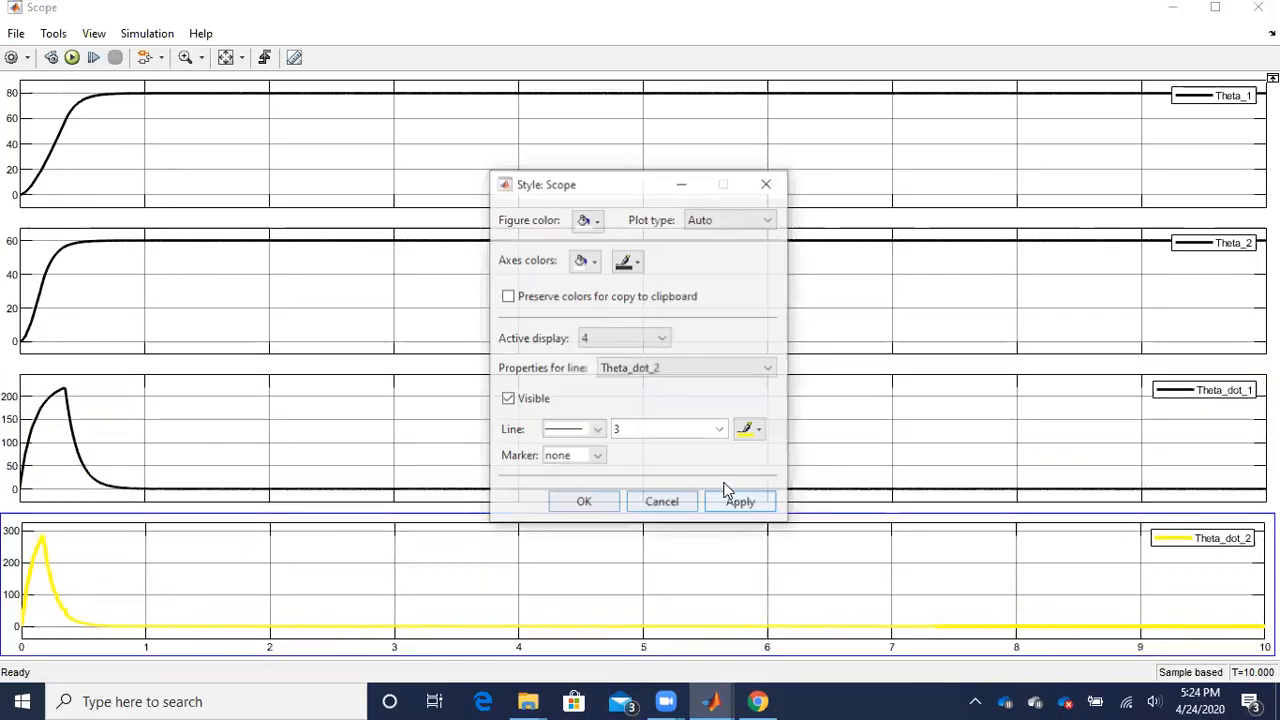
{"action": "left_click", "coordinate": [749, 431]}
{"action": "left_click", "coordinate": [748, 456]}
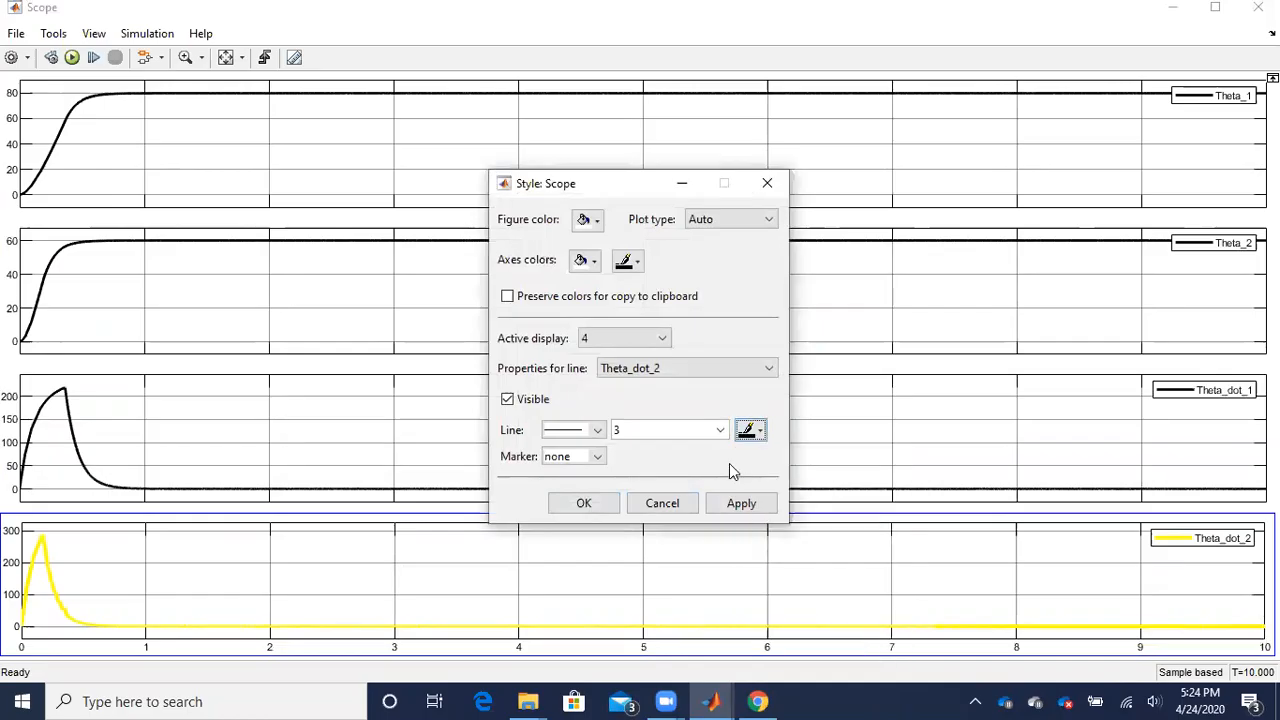
{"action": "left_click", "coordinate": [720, 430]}
{"action": "left_click", "coordinate": [654, 484]}
{"action": "left_click", "coordinate": [741, 504]}
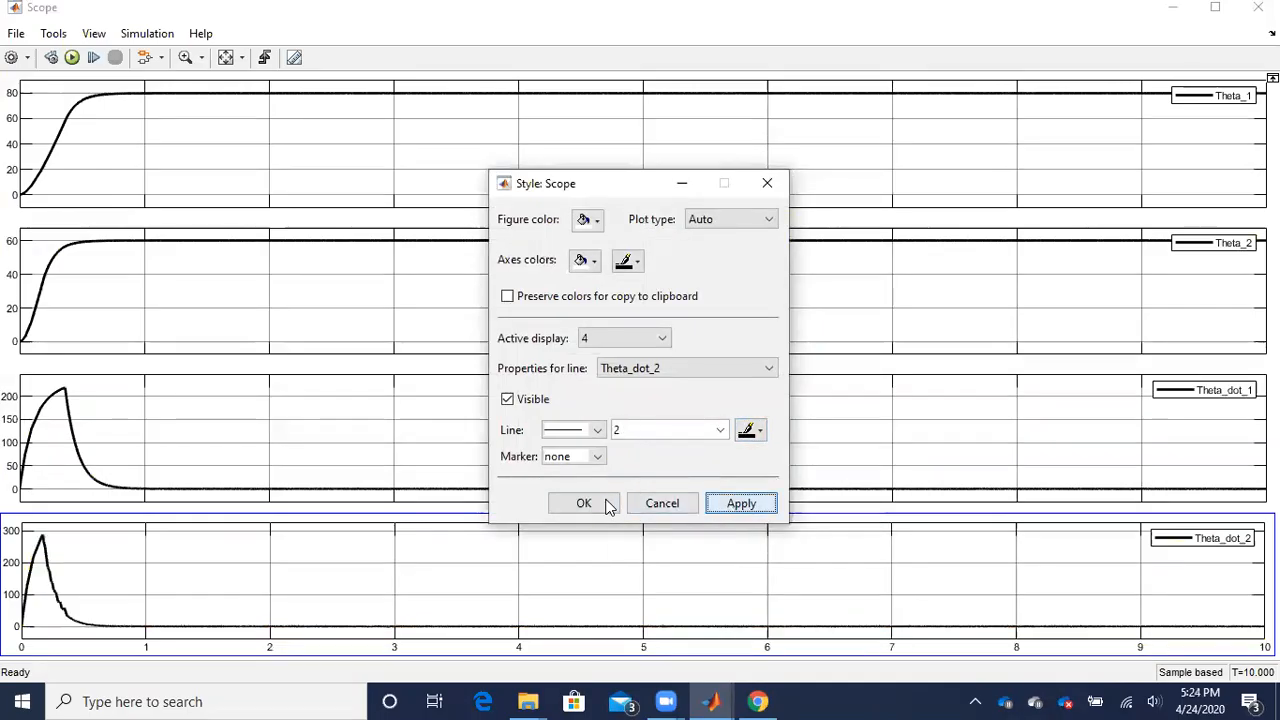
{"action": "left_click", "coordinate": [584, 503]}
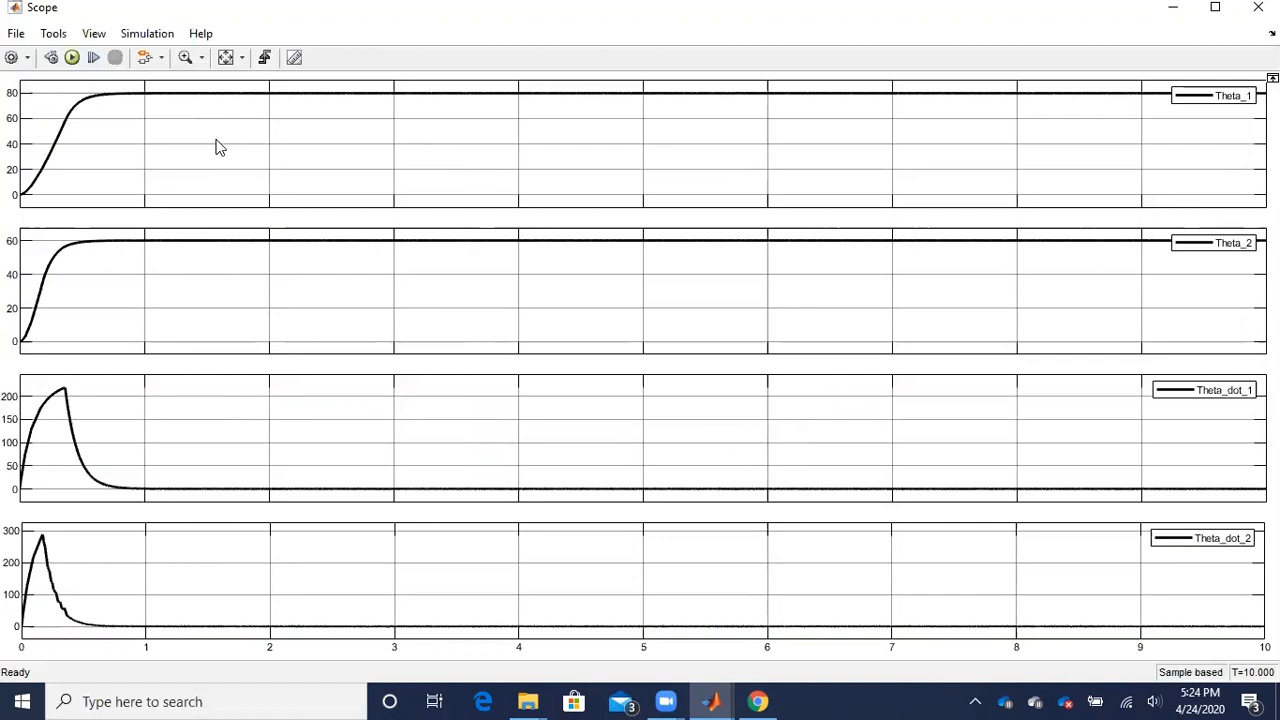
- Recolour the Theta_2 line in the second display red, apply the style, and close the Scope
{"action": "right_click", "coordinate": [192, 284]}
{"action": "left_click", "coordinate": [237, 343]}
{"action": "left_click", "coordinate": [752, 431]}
{"action": "left_click", "coordinate": [748, 479]}
{"action": "left_click", "coordinate": [740, 503]}
{"action": "left_click", "coordinate": [582, 503]}
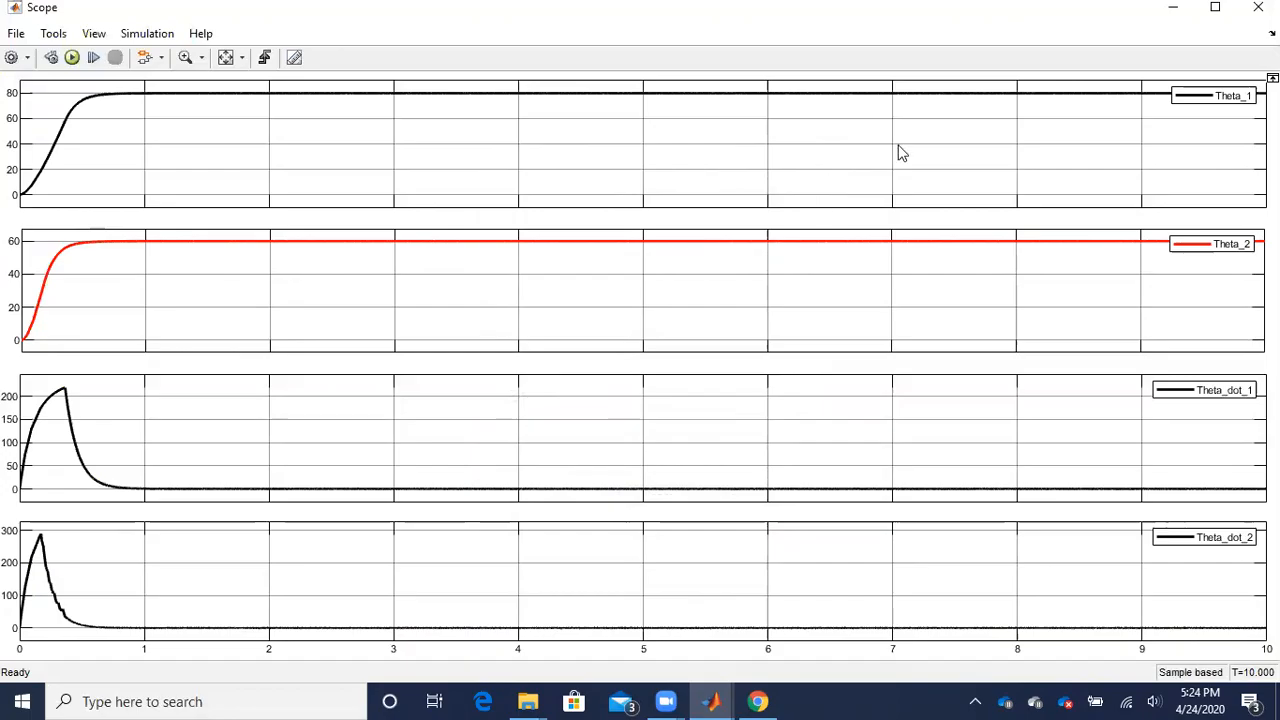
{"action": "left_click", "coordinate": [1258, 8]}
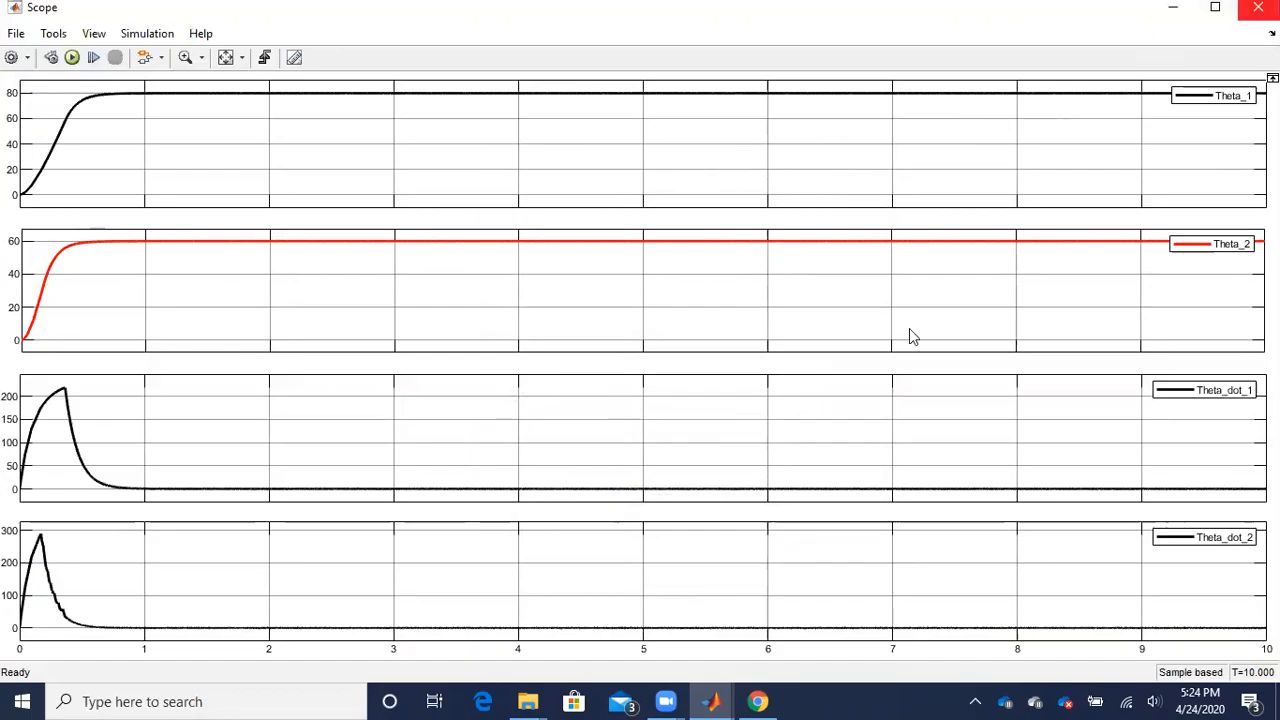
{"action": "left_click", "coordinate": [917, 331]}
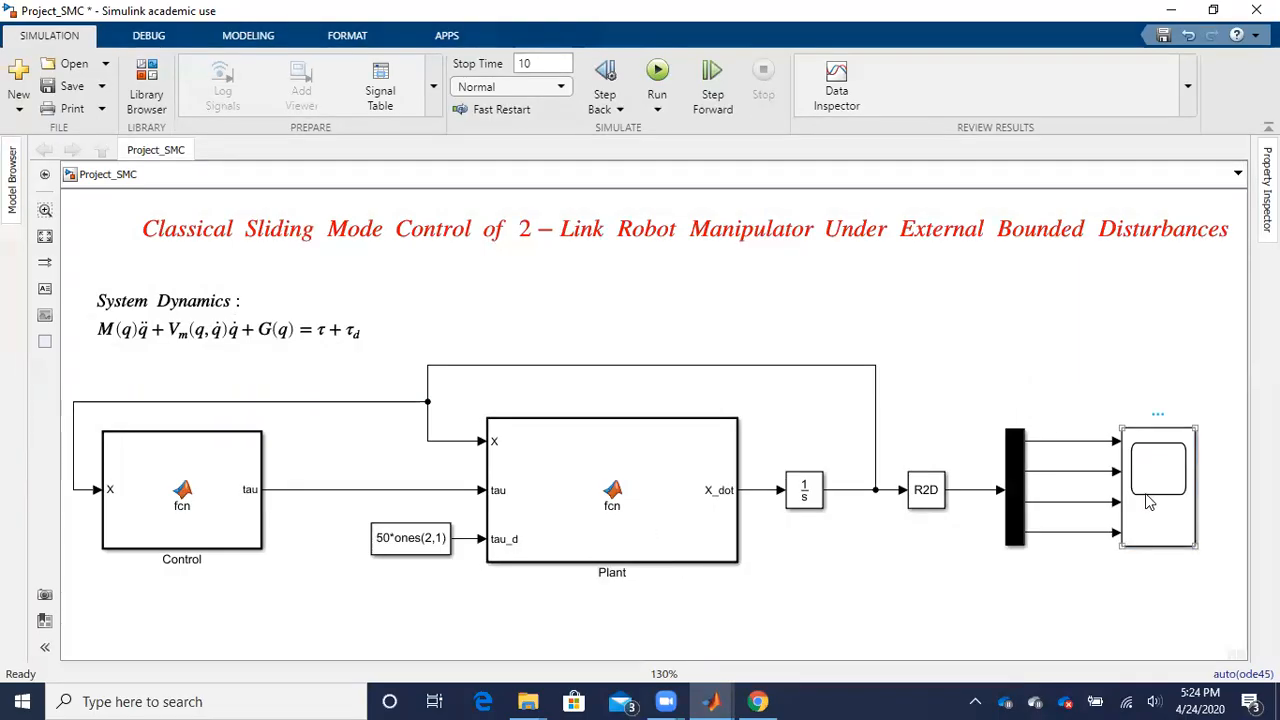
- Examine the Control block's code for the sliding surface S and the desired position qd, and return to the model
{"action": "double_click", "coordinate": [200, 500]}
{"action": "scroll", "coordinate": [227, 428], "scroll_direction": "down", "scroll_amount": 1}
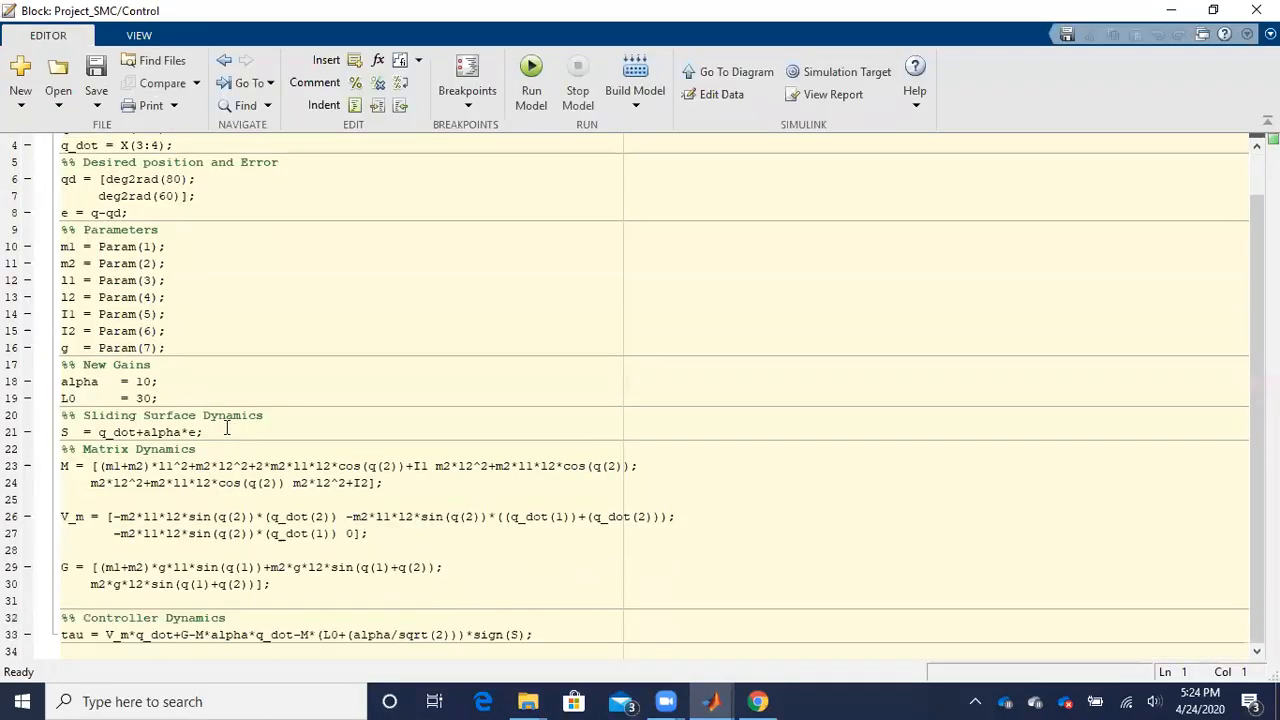
{"action": "left_click_drag", "start_coordinate": [63, 432], "coordinate": [220, 436]}
{"action": "left_click", "coordinate": [222, 436]}
{"action": "scroll", "coordinate": [232, 449], "scroll_direction": "up", "scroll_amount": 1}
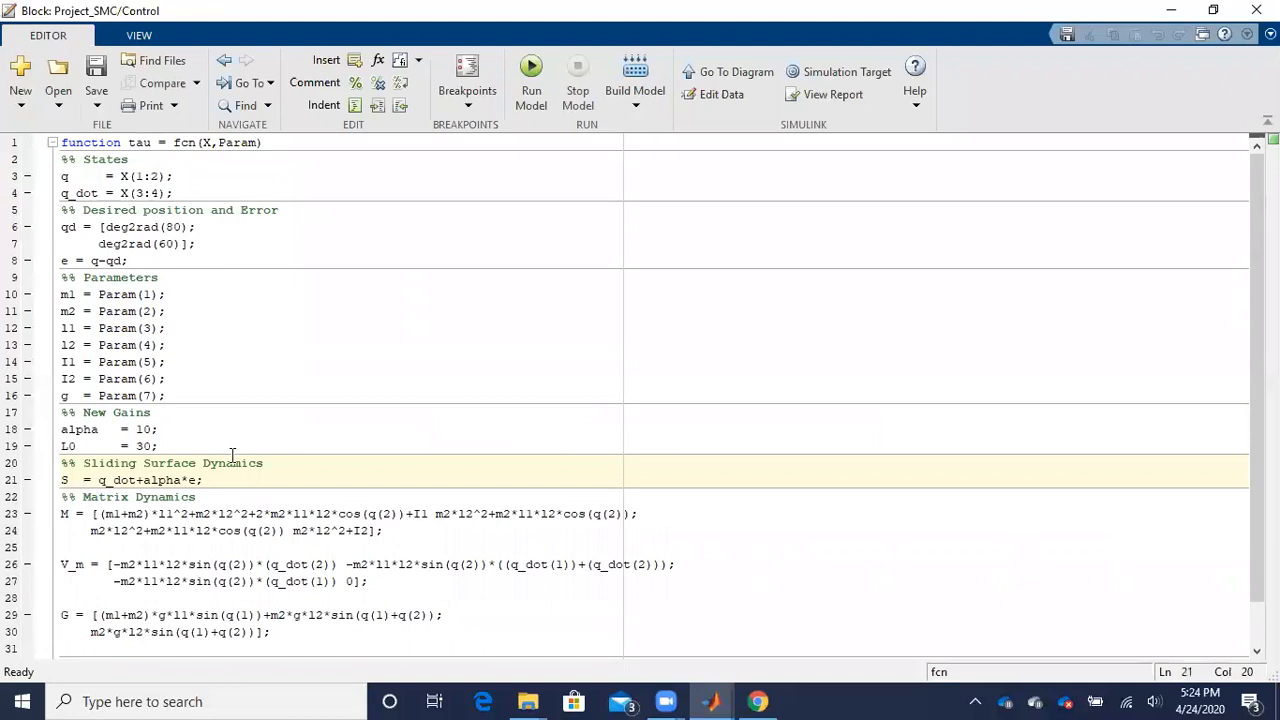
{"action": "left_click_drag", "start_coordinate": [64, 227], "coordinate": [195, 244]}
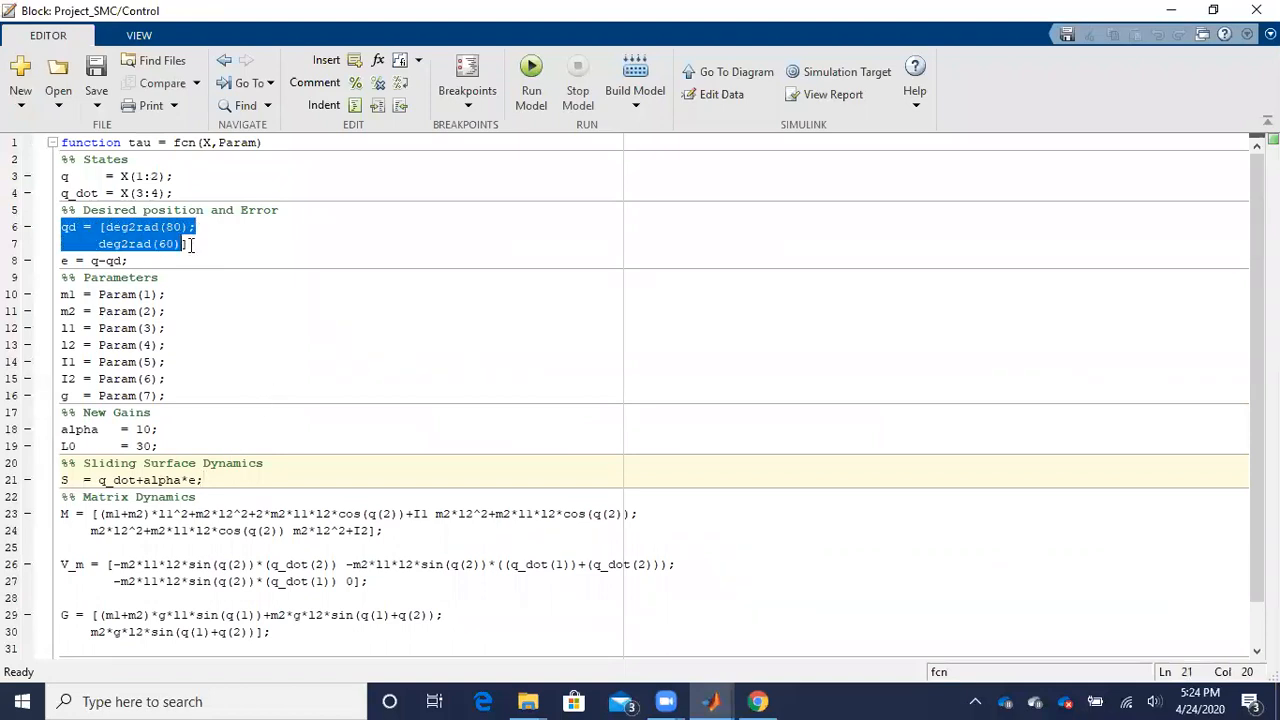
{"action": "left_click", "coordinate": [168, 262]}
{"action": "scroll", "coordinate": [170, 275], "scroll_direction": "down", "scroll_amount": 1}
{"action": "scroll", "coordinate": [170, 283], "scroll_direction": "up", "scroll_amount": 1}
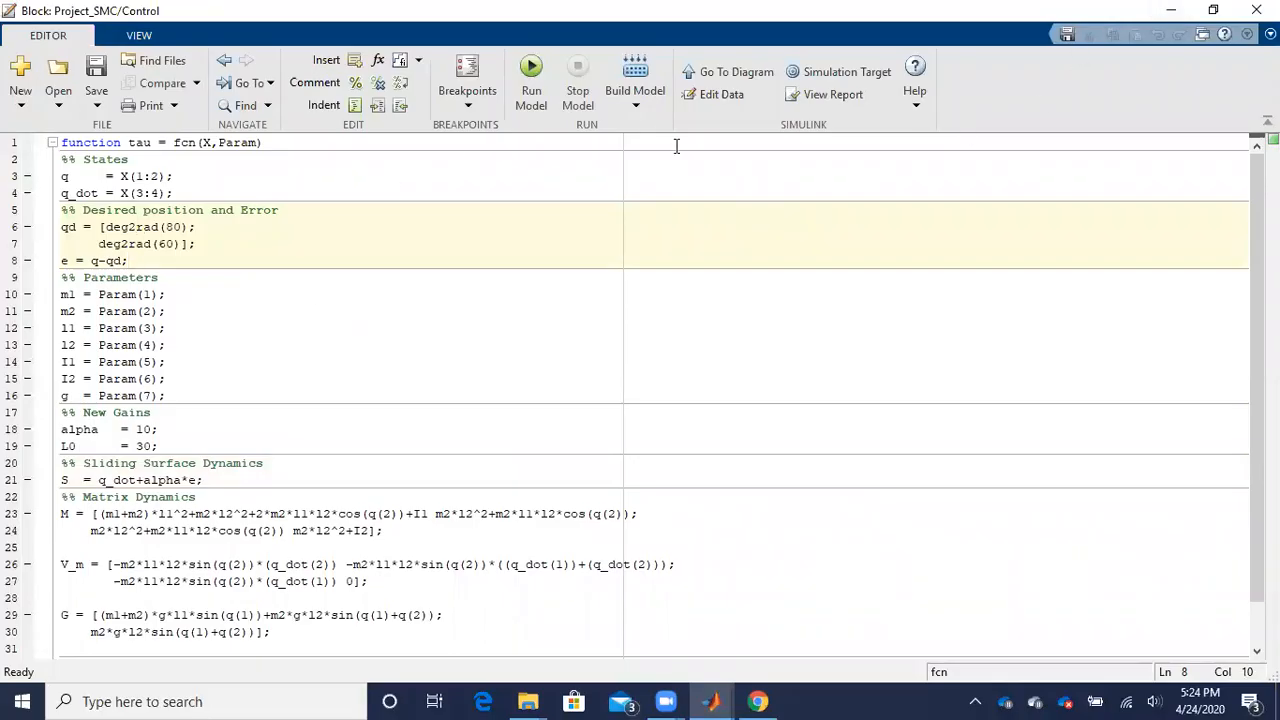
{"action": "left_click", "coordinate": [1171, 10]}
{"action": "left_click", "coordinate": [760, 314]}
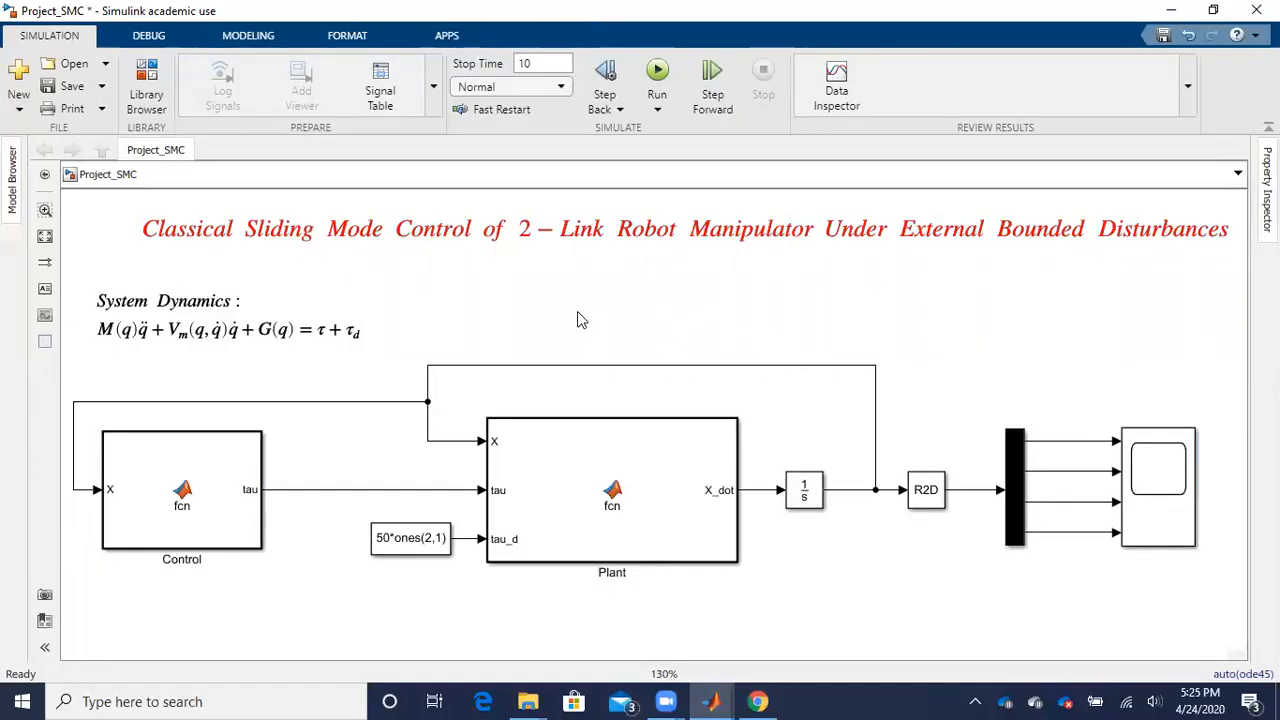
- Move the System Dynamics equation annotation up so it sits just below the title
{"action": "left_click", "coordinate": [220, 337]}
{"action": "key", "text": "Up"}
{"action": "key", "text": "Up"}
{"action": "key", "text": "Up"}
{"action": "key", "text": "Up"}
{"action": "key", "text": "Up"}
- Select the whole block diagram and shift it up to just beneath the System Dynamics equation
{"action": "mouse_move", "coordinate": [154, 353]}
{"action": "left_mouse_down"}
{"action": "mouse_move", "coordinate": [304, 464]}
{"action": "mouse_move", "coordinate": [1159, 646]}
{"action": "left_mouse_up"}
{"action": "key", "text": "Up"}
{"action": "key", "text": "Up"}
{"action": "key", "text": "Up"}
{"action": "key", "text": "Up"}
{"action": "key", "text": "Up"}
{"action": "key", "text": "Up"}
{"action": "key", "text": "Up"}
{"action": "key", "text": "Up"}
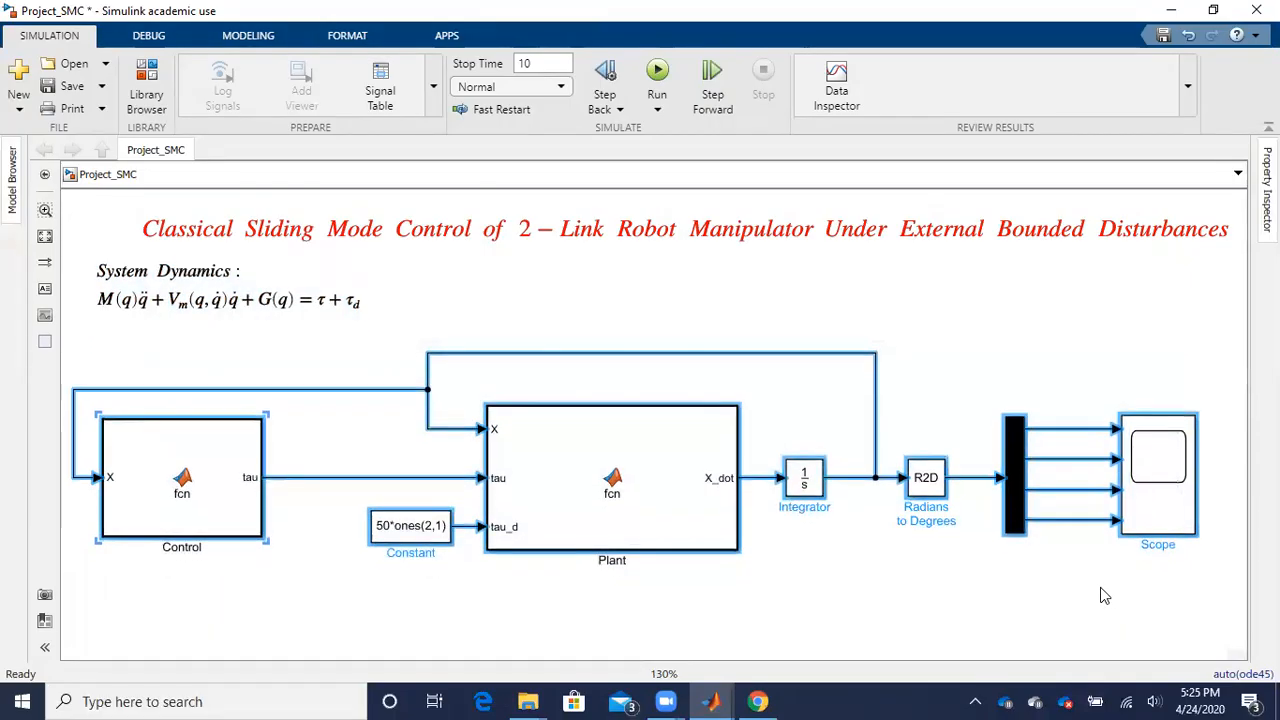
{"action": "key", "text": "Up"}
{"action": "key", "text": "Up"}
{"action": "key", "text": "Up"}
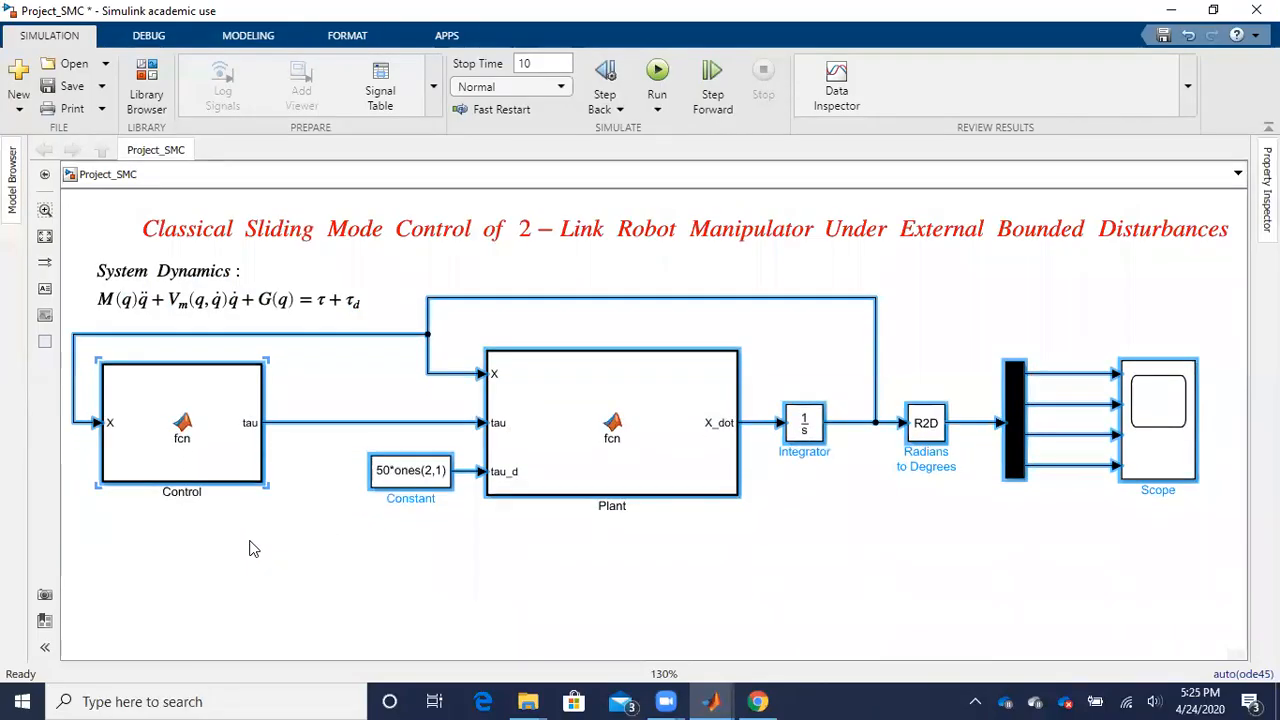
{"action": "left_click", "coordinate": [249, 549]}
- Change the Control function's outputs to [tau,S,qd] and return to the model
{"action": "left_click", "coordinate": [207, 440]}
{"action": "double_click", "coordinate": [207, 440]}
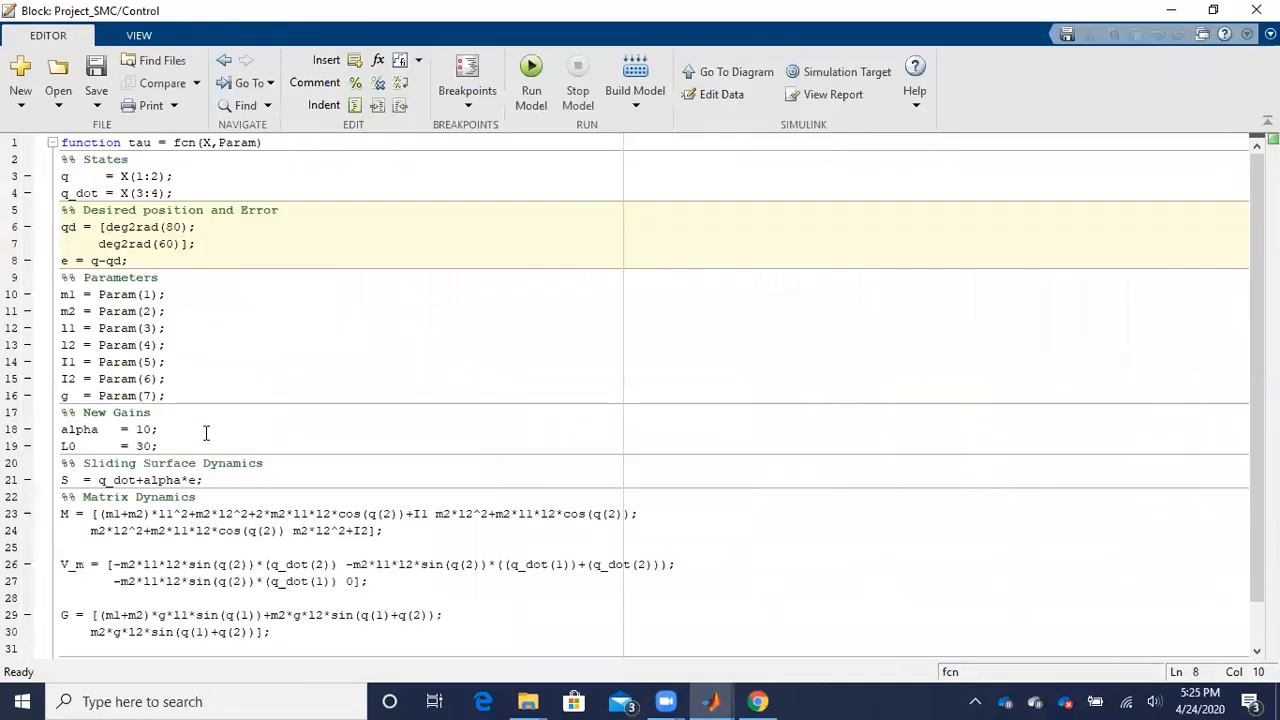
{"action": "left_click", "coordinate": [152, 146]}
{"action": "type", "text": ",S"}
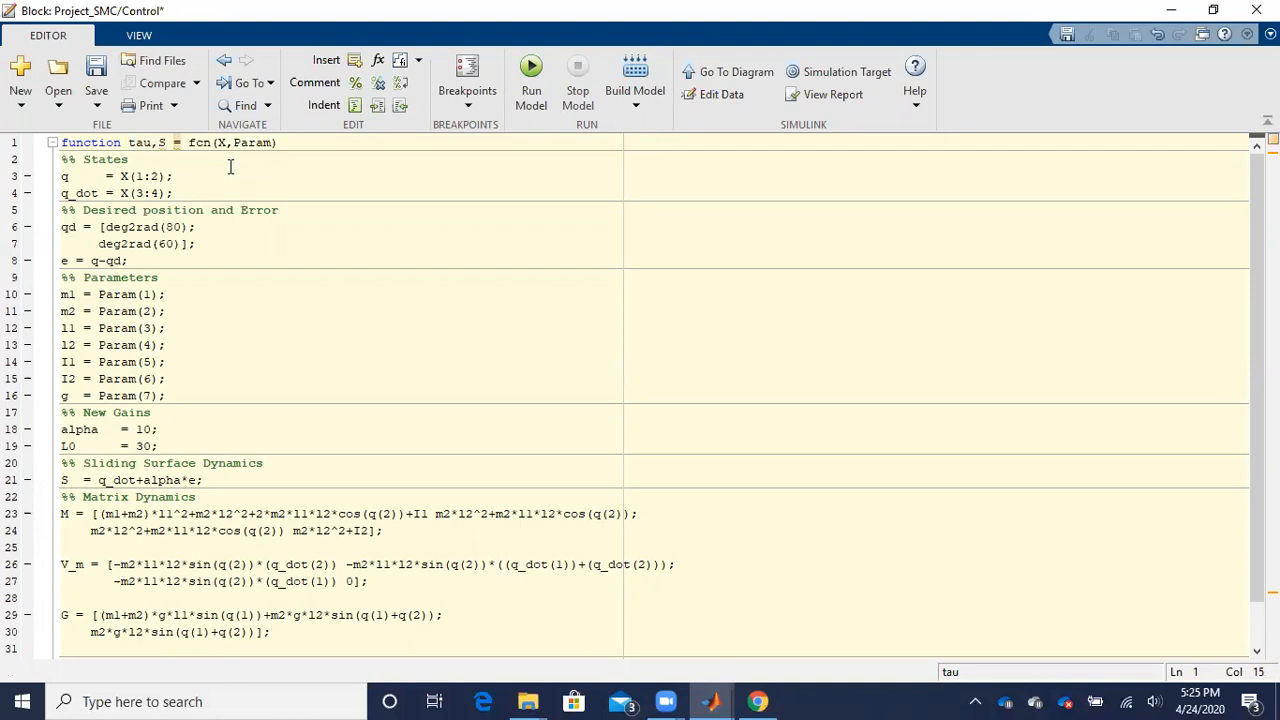
{"action": "type", "text": ","}
{"action": "type", "text": "qd_"}
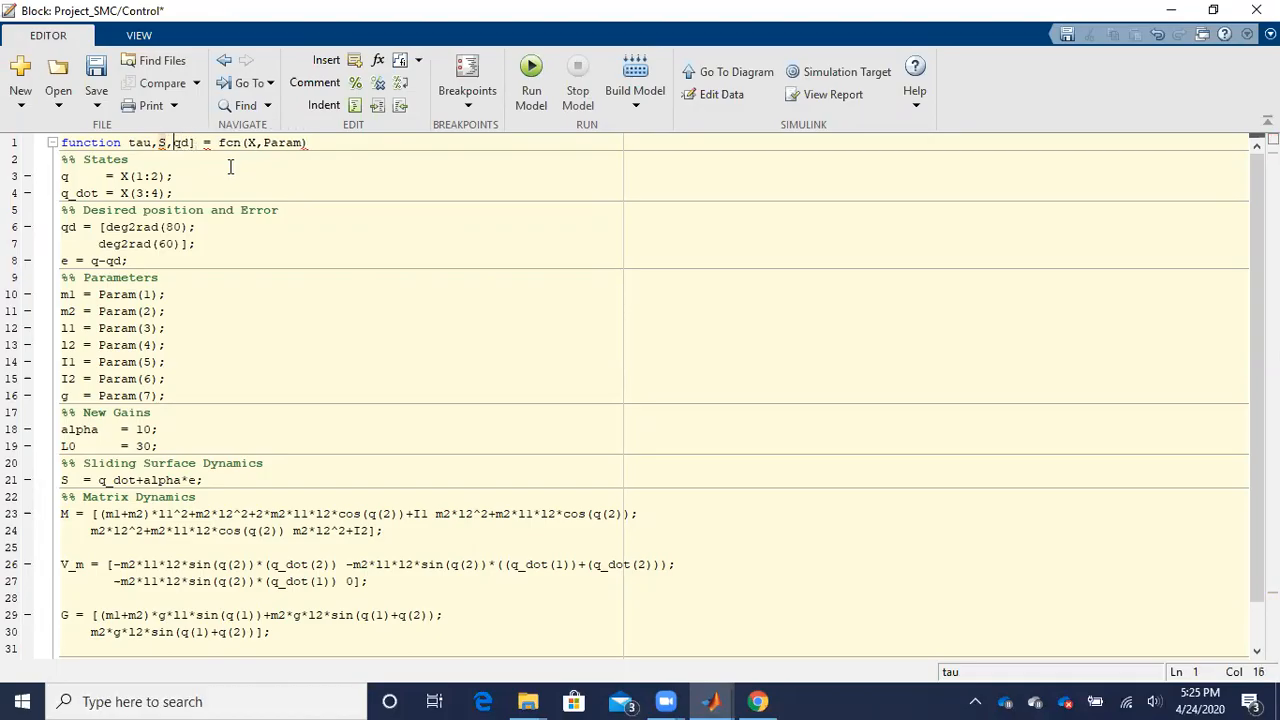
{"action": "type", "text": "["}
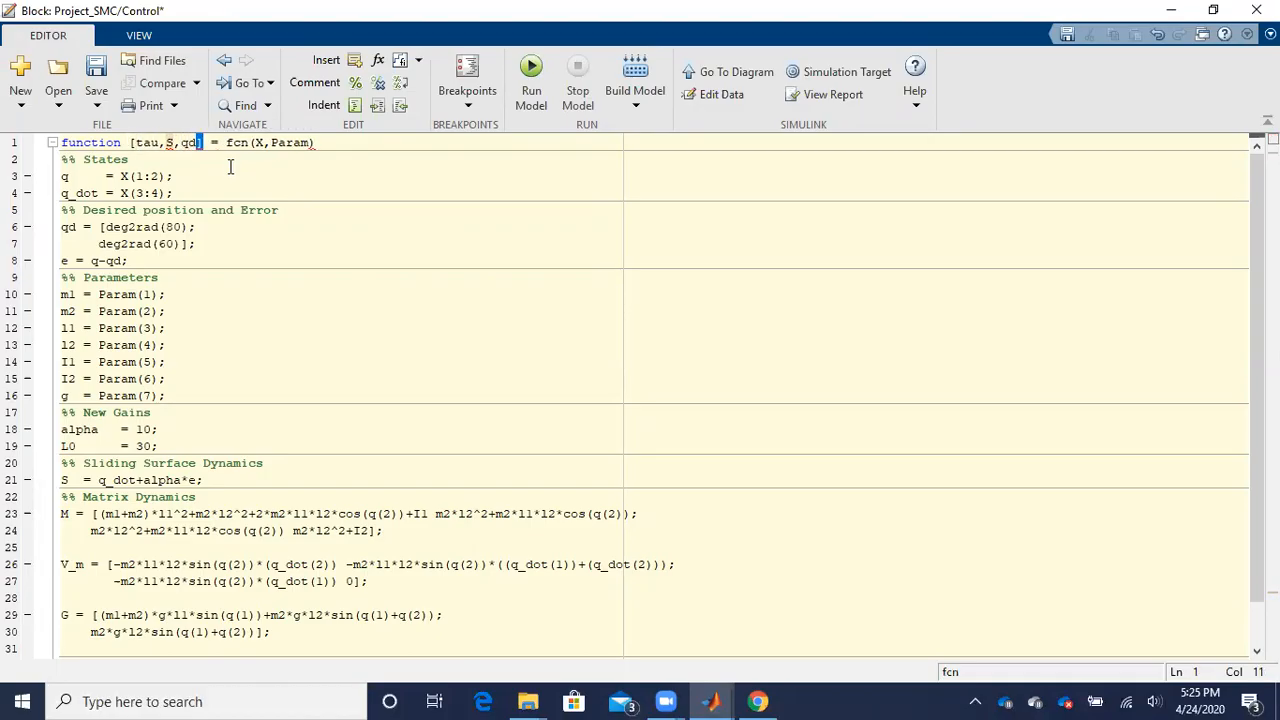
{"action": "left_click", "coordinate": [1171, 10]}
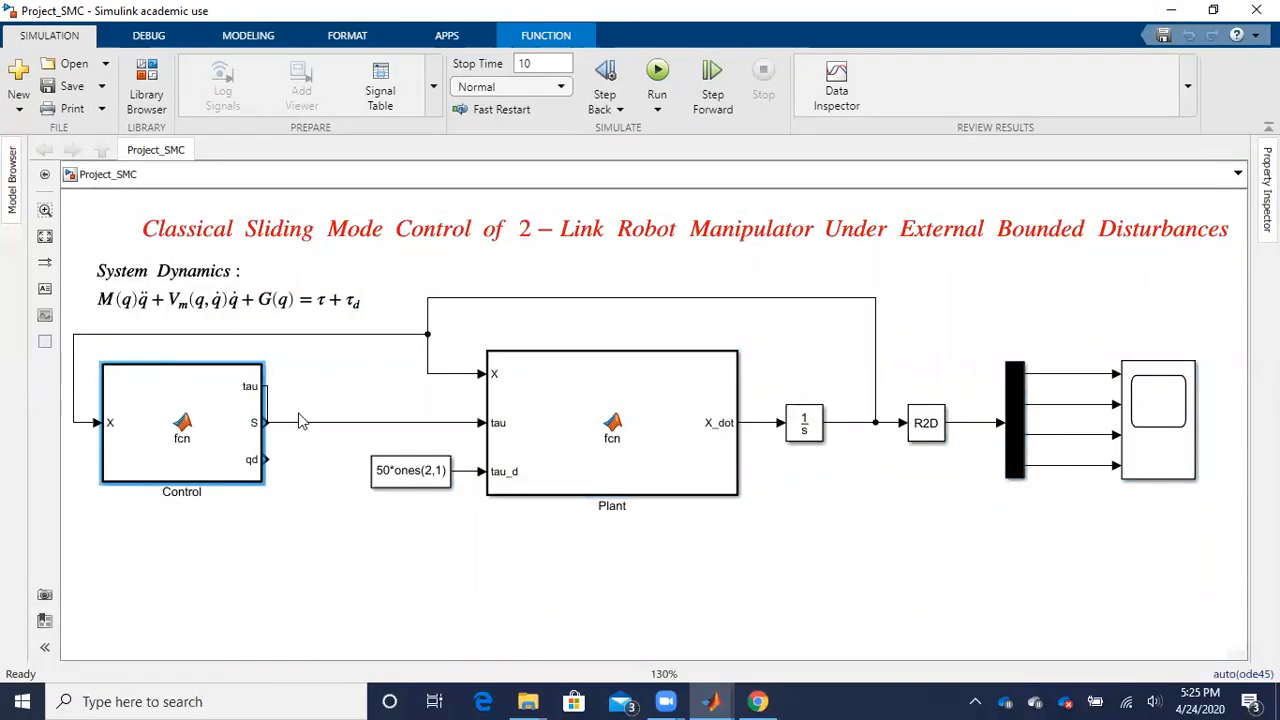
- Reposition and enlarge the Control block so its tau output runs straight into the Plant's tau input
{"action": "left_click", "coordinate": [336, 423]}
{"action": "left_click_drag", "start_coordinate": [214, 437], "coordinate": [203, 471]}
{"action": "left_click", "coordinate": [99, 512]}
{"action": "left_click_drag", "start_coordinate": [91, 548], "coordinate": [102, 582]}
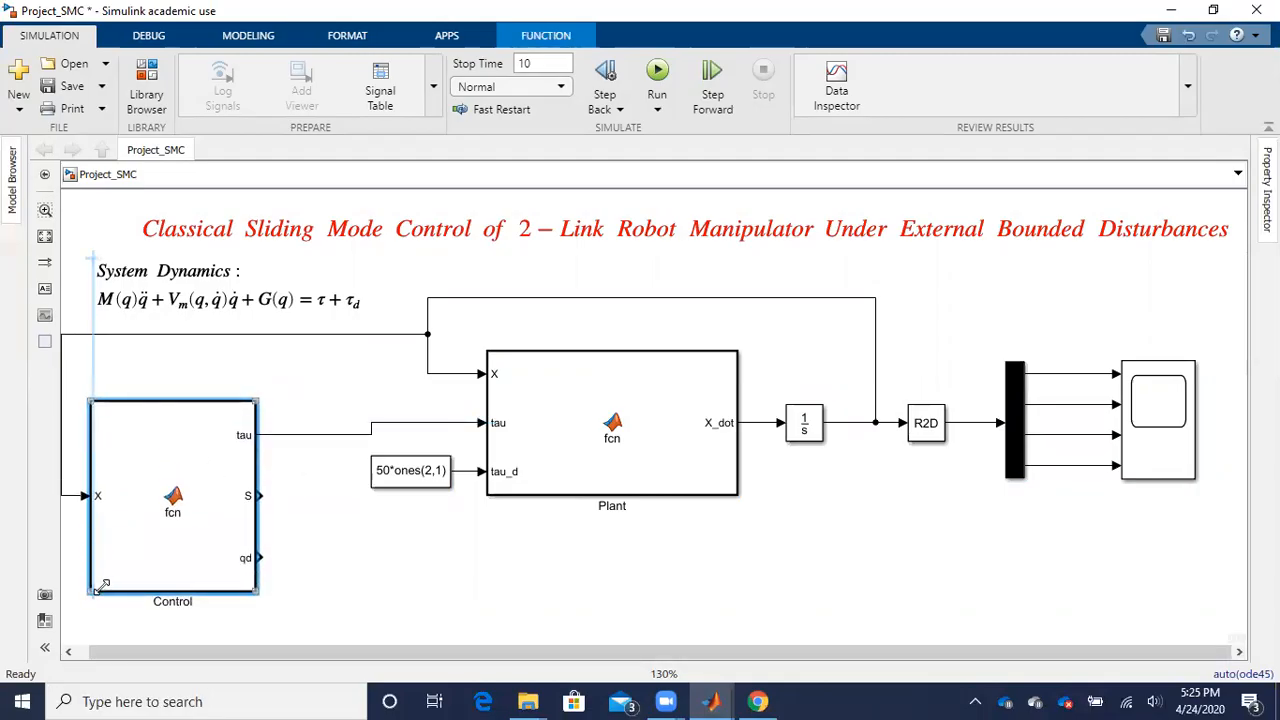
{"action": "left_click_drag", "start_coordinate": [172, 512], "coordinate": [171, 500]}
{"action": "left_click_drag", "start_coordinate": [256, 580], "coordinate": [258, 602]}
{"action": "left_click_drag", "start_coordinate": [209, 463], "coordinate": [209, 457]}
{"action": "left_click", "coordinate": [372, 478]}
{"action": "left_click", "coordinate": [330, 496]}
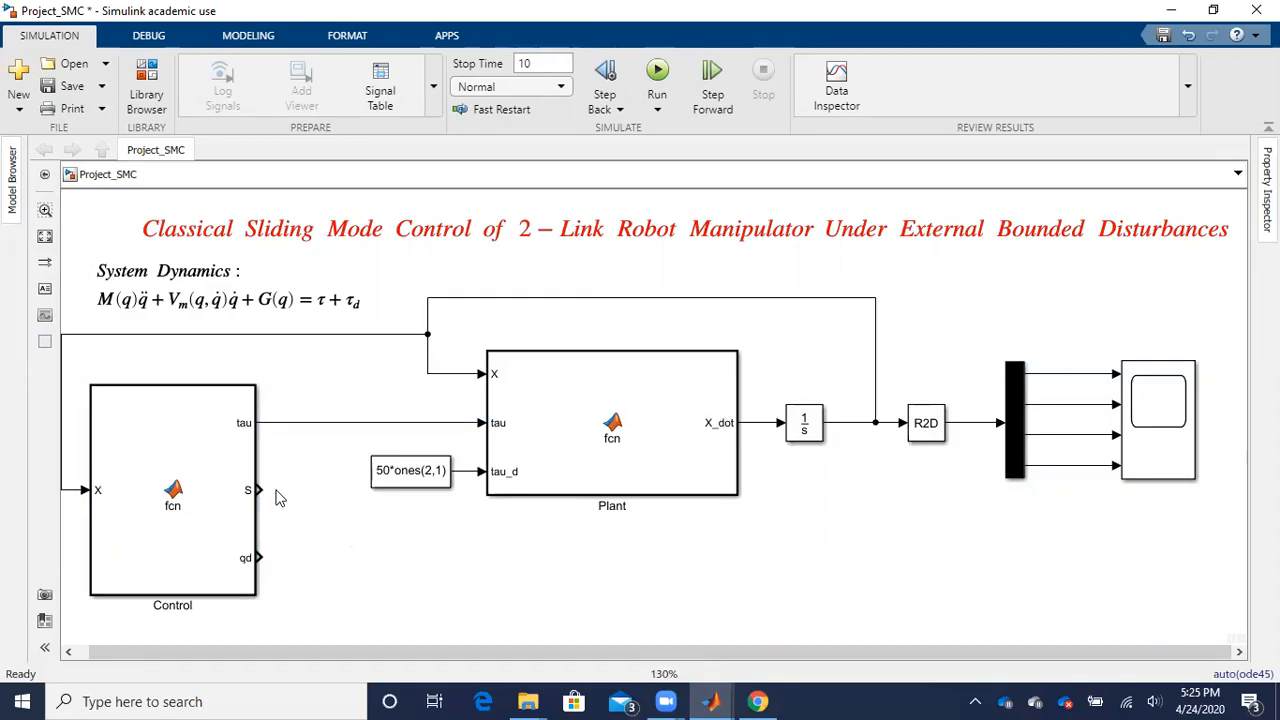
- Search the block library for "from" and add a From block to the model
{"action": "double_click", "coordinate": [315, 490]}
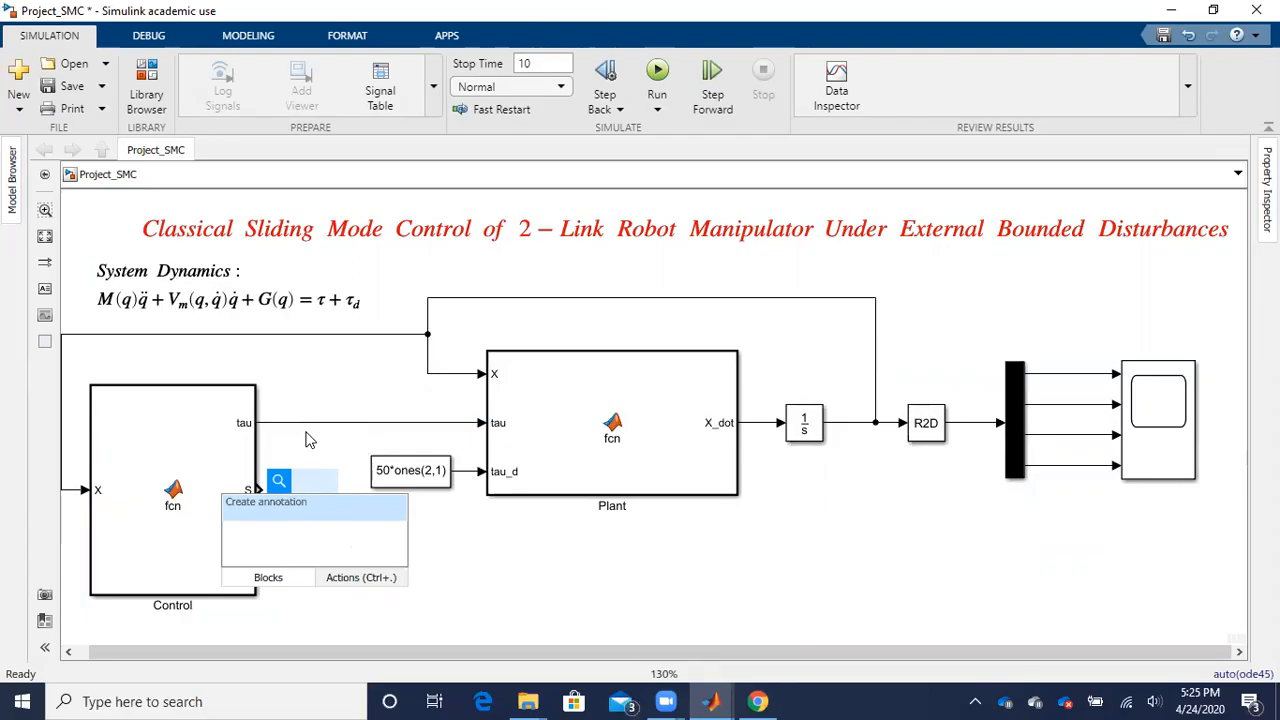
{"action": "left_click", "coordinate": [309, 441]}
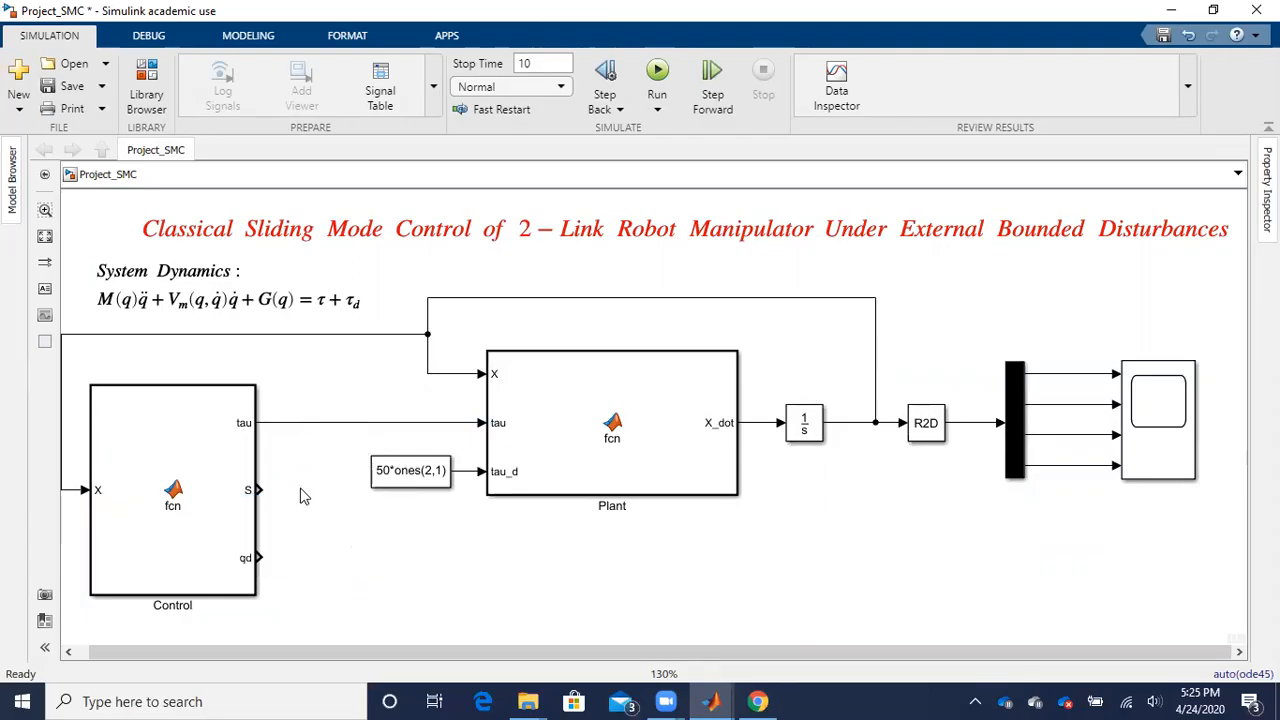
{"action": "left_click", "coordinate": [150, 86]}
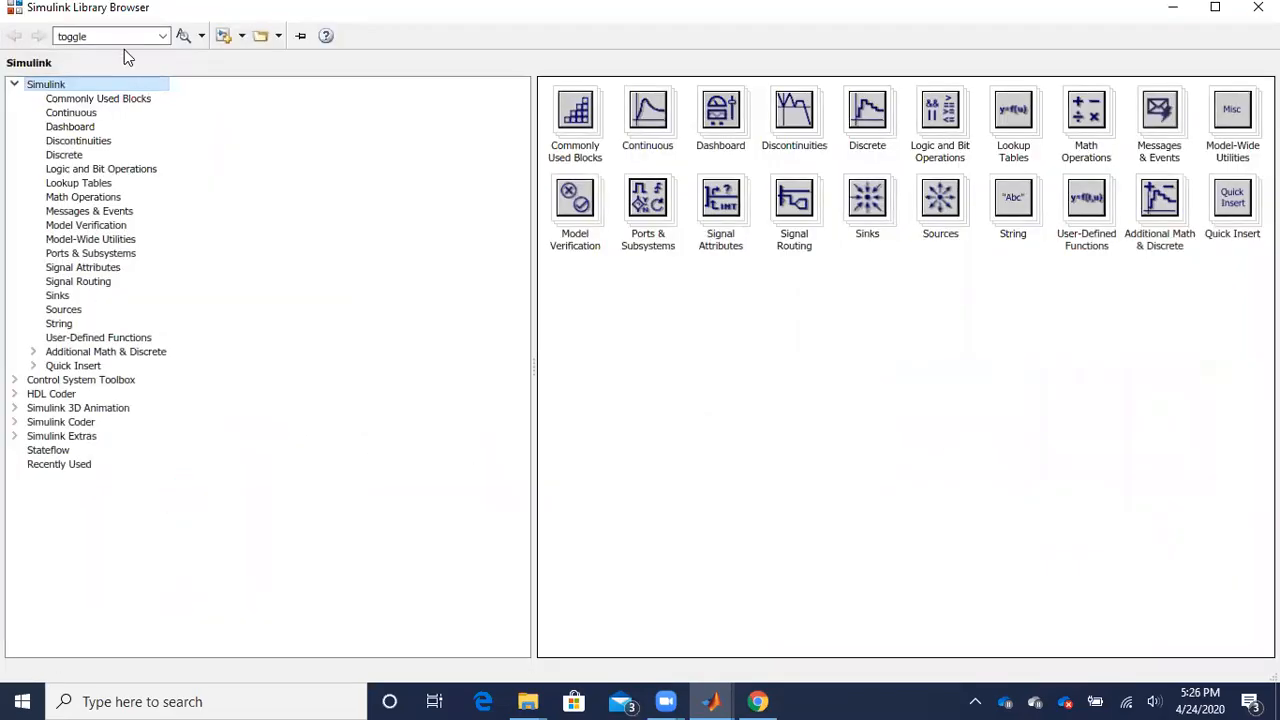
{"action": "left_click", "coordinate": [116, 45]}
{"action": "key", "text": "BackSpace"}
{"action": "type", "text": "from"}
{"action": "key", "text": "Return"}
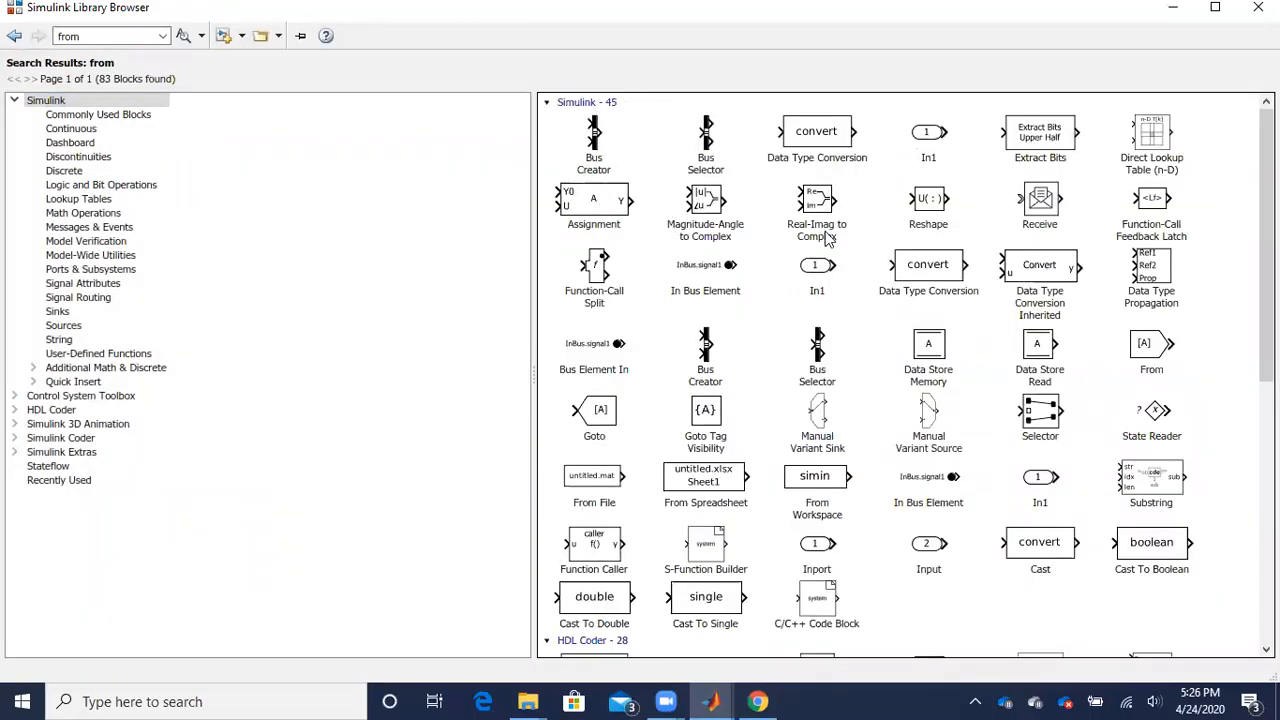
{"action": "right_click", "coordinate": [1140, 348]}
{"action": "left_click", "coordinate": [1153, 361]}
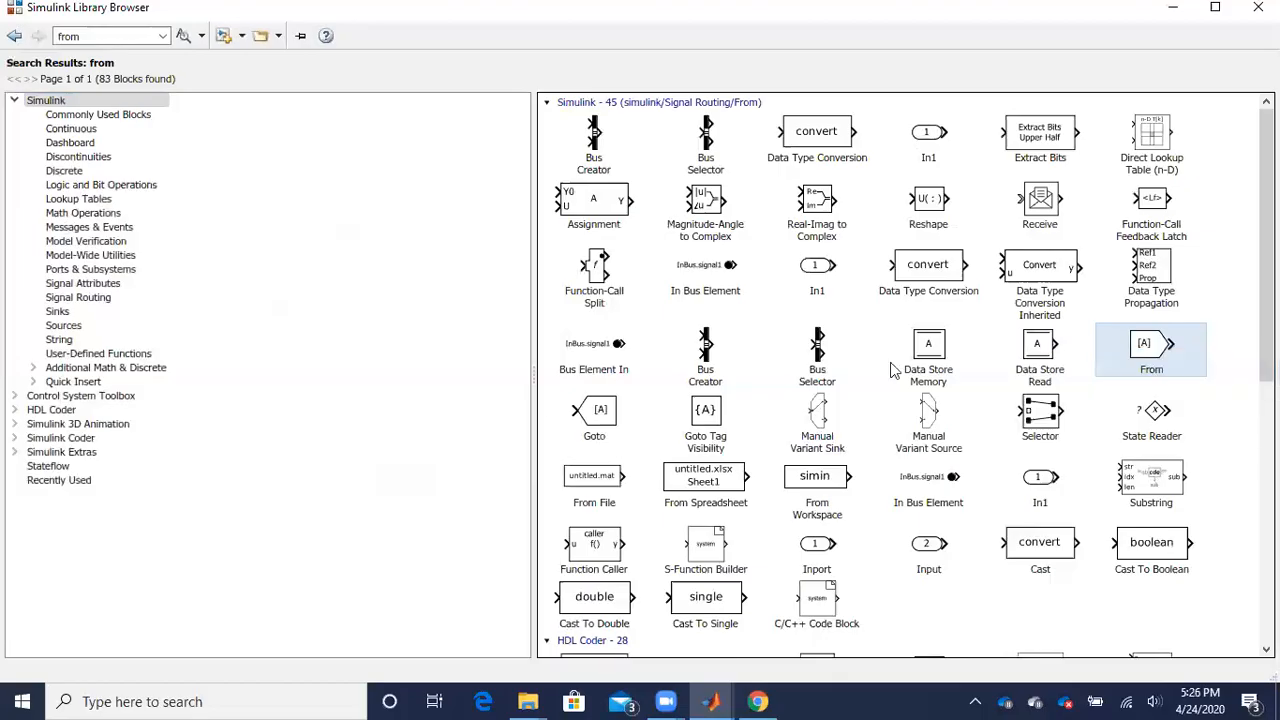
- Add a Goto block from the library results and place the From and Goto blocks below the Plant
{"action": "left_click", "coordinate": [605, 415]}
{"action": "right_click", "coordinate": [598, 420]}
{"action": "left_click", "coordinate": [625, 427]}
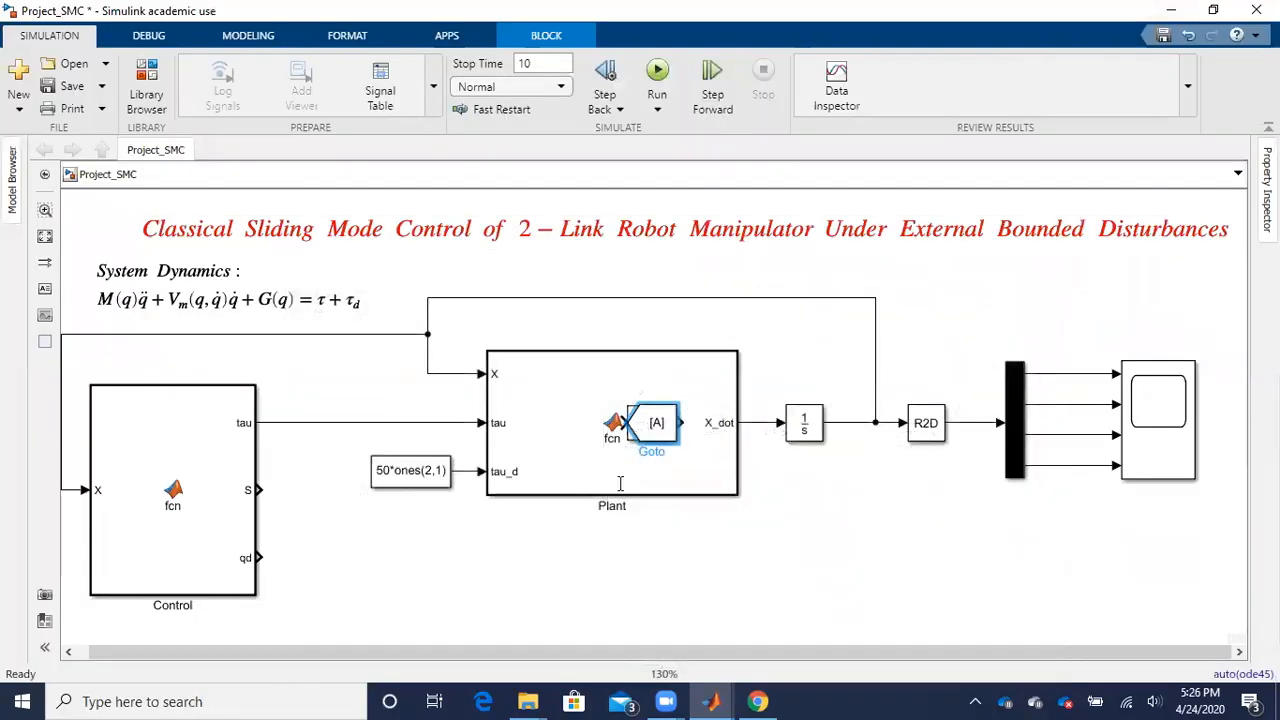
{"action": "left_click_drag", "start_coordinate": [657, 422], "coordinate": [568, 573]}
{"action": "left_click", "coordinate": [630, 529]}
{"action": "left_click", "coordinate": [715, 575]}
{"action": "left_click_drag", "start_coordinate": [715, 575], "coordinate": [763, 557]}
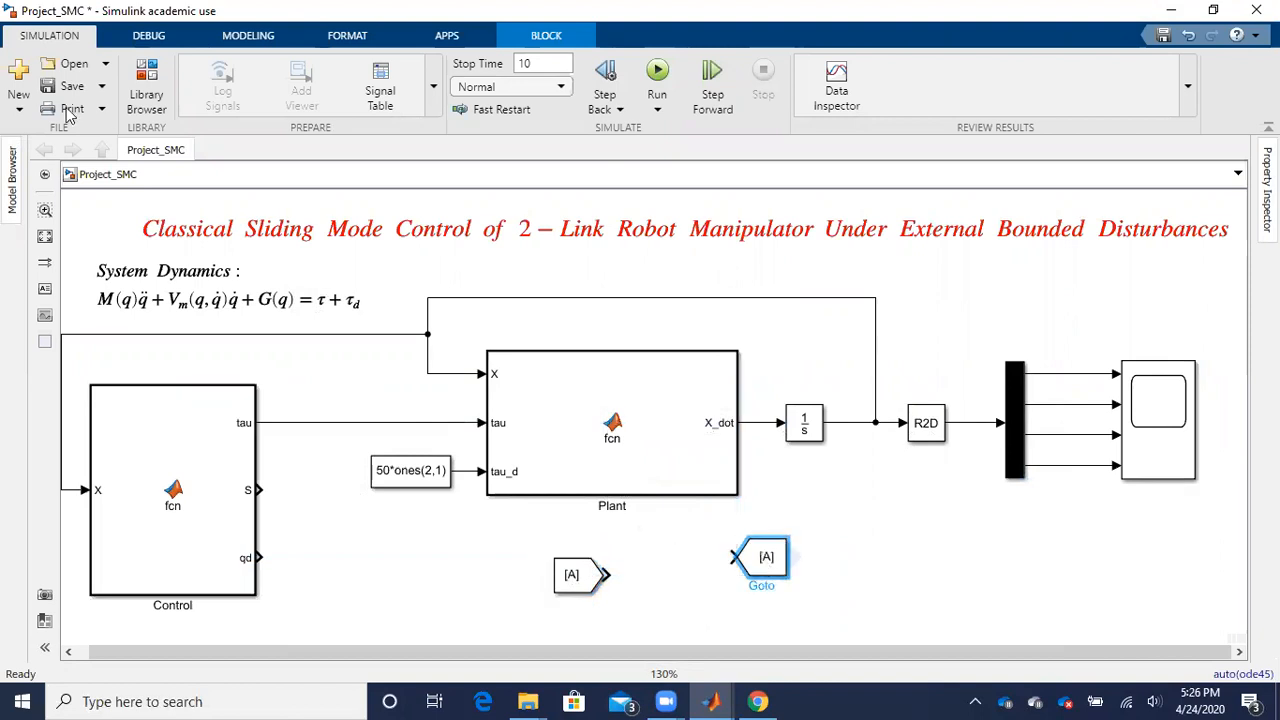
- Search the block library for "scope", add a Scope block, and place it below the R2D block
{"action": "left_click", "coordinate": [160, 78]}
{"action": "double_click", "coordinate": [120, 36]}
{"action": "type", "text": "scope"}
{"action": "key", "text": "Return"}
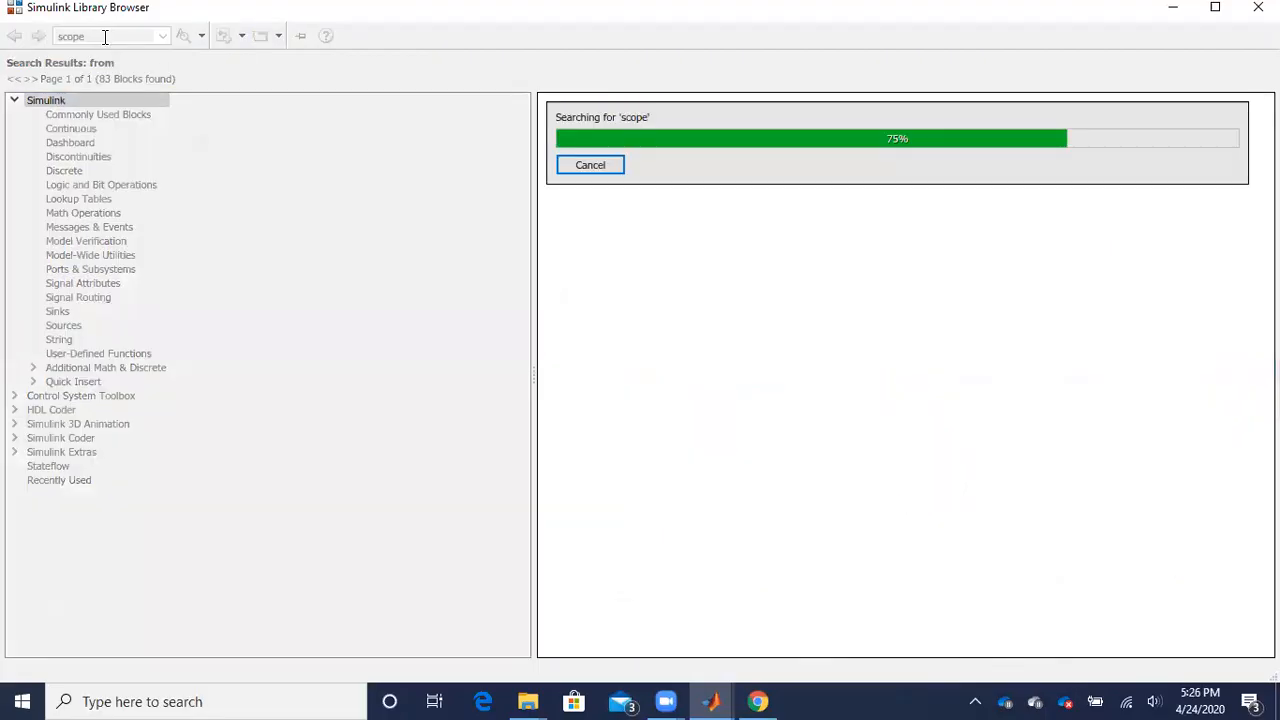
{"action": "left_click", "coordinate": [580, 145]}
{"action": "right_click", "coordinate": [586, 142]}
{"action": "left_click", "coordinate": [573, 168]}
{"action": "left_click", "coordinate": [1163, 12]}
{"action": "left_click_drag", "start_coordinate": [647, 429], "coordinate": [935, 560]}
- Attach the Goto block to the Control block's S output and connect the From block to the new Scope
{"action": "left_click_drag", "start_coordinate": [762, 545], "coordinate": [415, 553]}
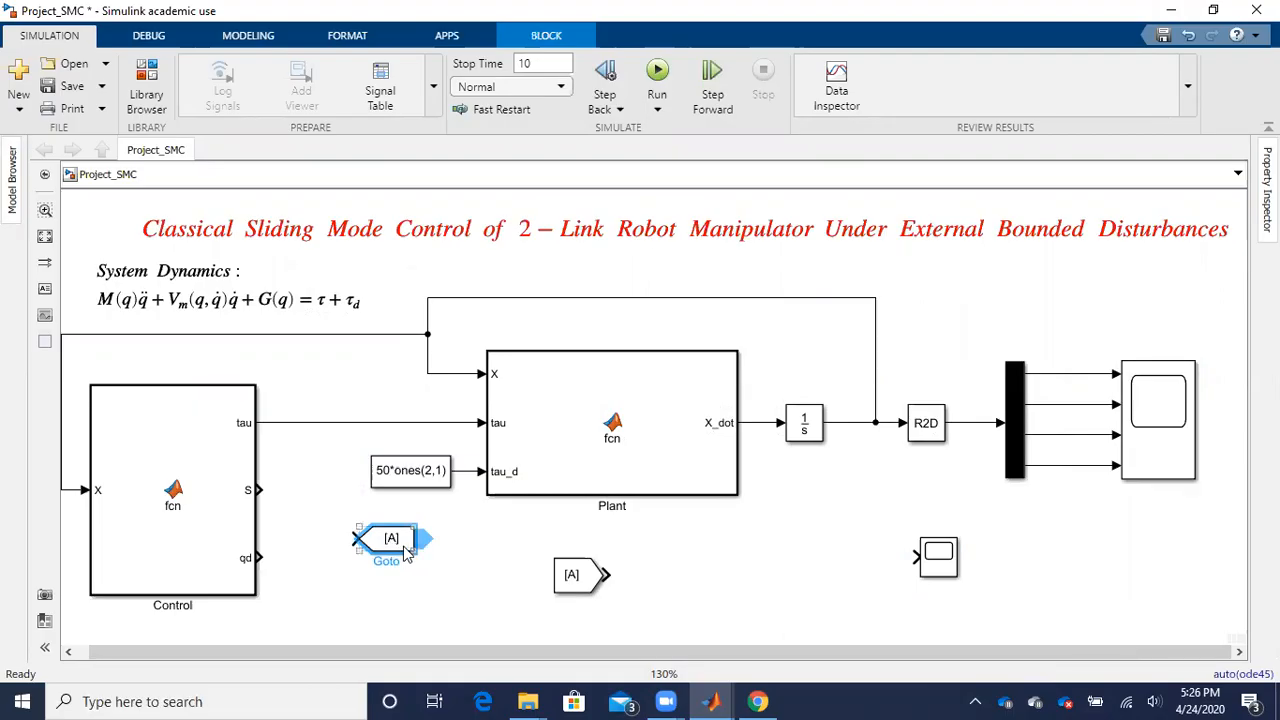
{"action": "left_click_drag", "start_coordinate": [416, 552], "coordinate": [335, 490]}
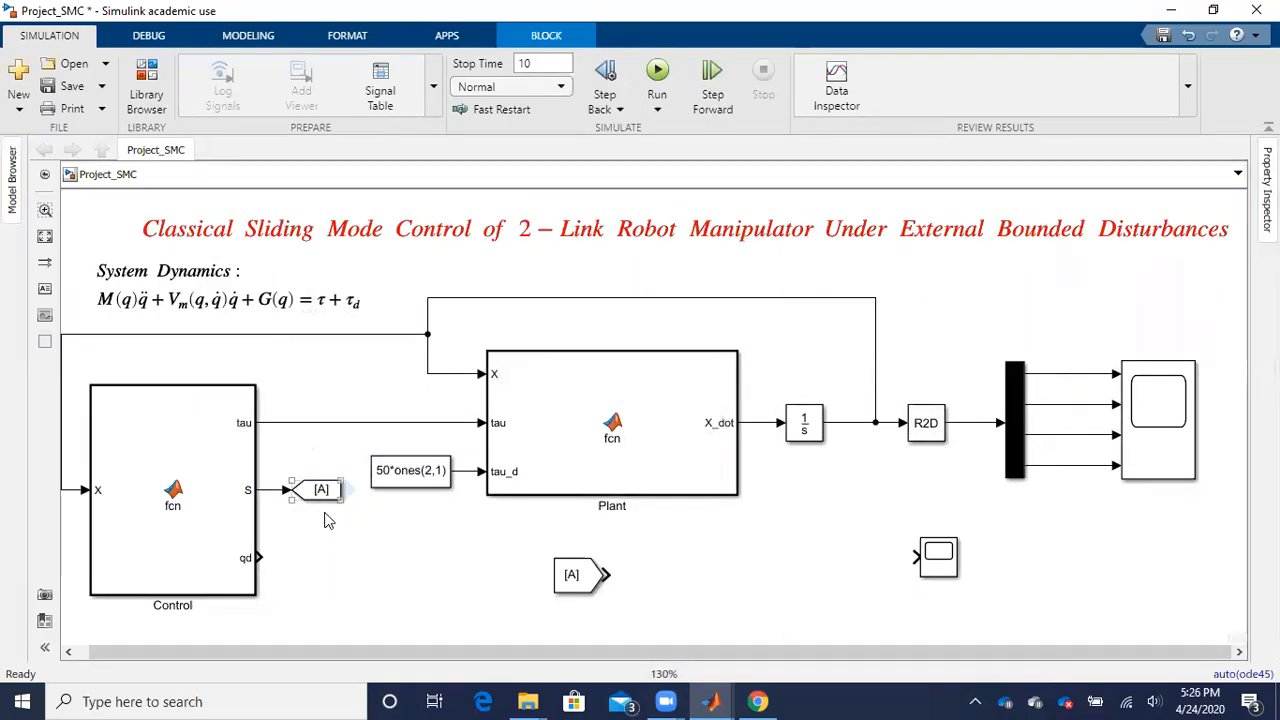
{"action": "left_click", "coordinate": [576, 584]}
{"action": "left_click_drag", "start_coordinate": [926, 578], "coordinate": [768, 576]}
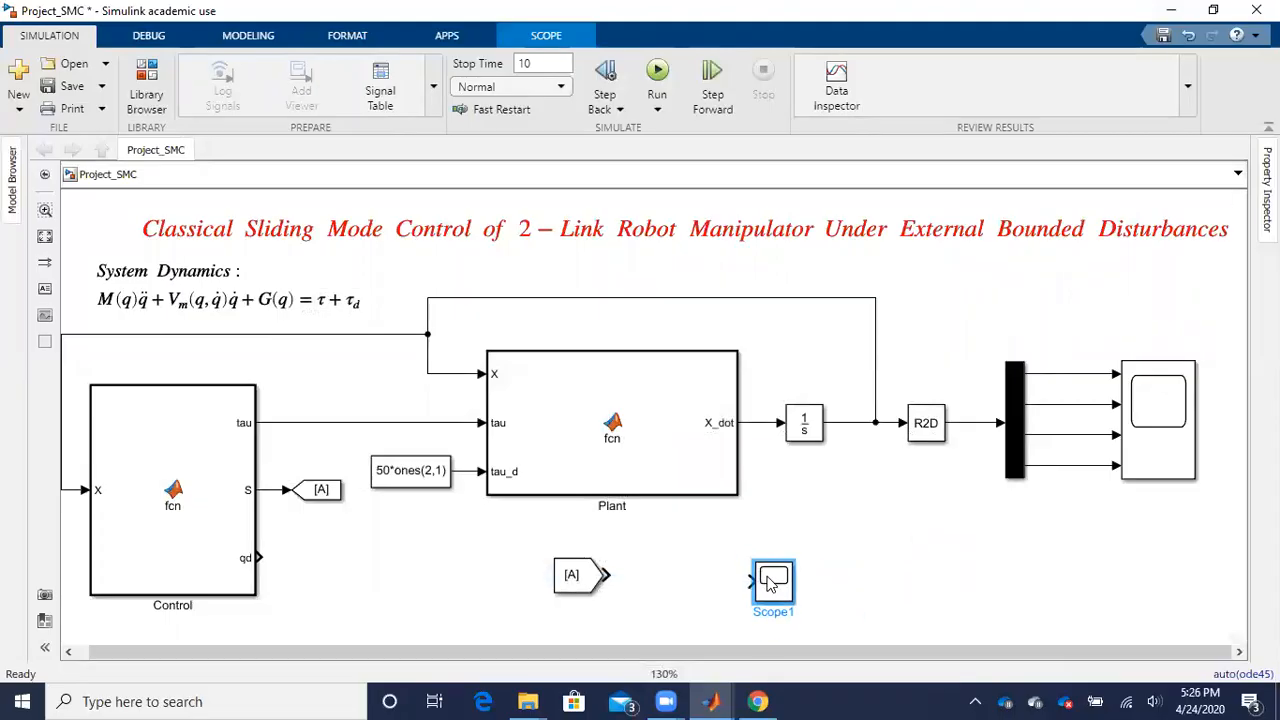
{"action": "left_click", "coordinate": [634, 576]}
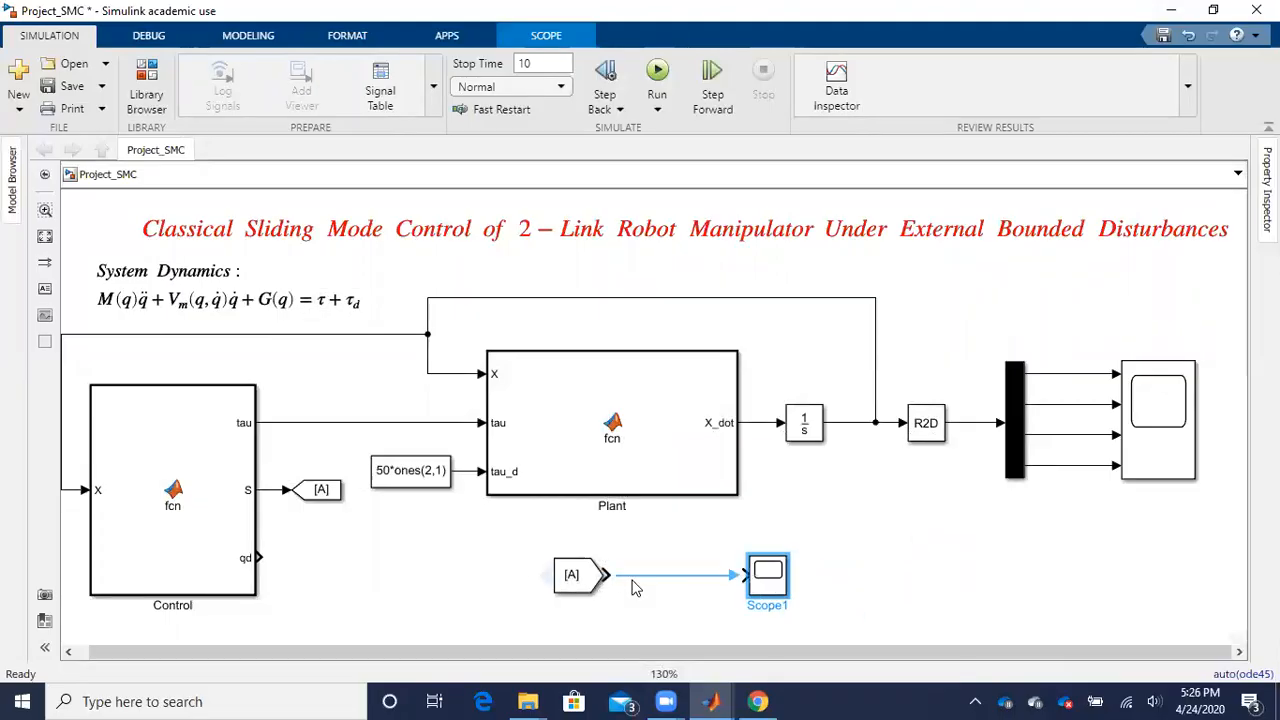
{"action": "left_click", "coordinate": [615, 578]}
{"action": "left_click_drag", "start_coordinate": [615, 580], "coordinate": [677, 580]}
{"action": "left_click", "coordinate": [806, 574]}
{"action": "left_click", "coordinate": [765, 575]}
{"action": "left_click", "coordinate": [331, 539]}
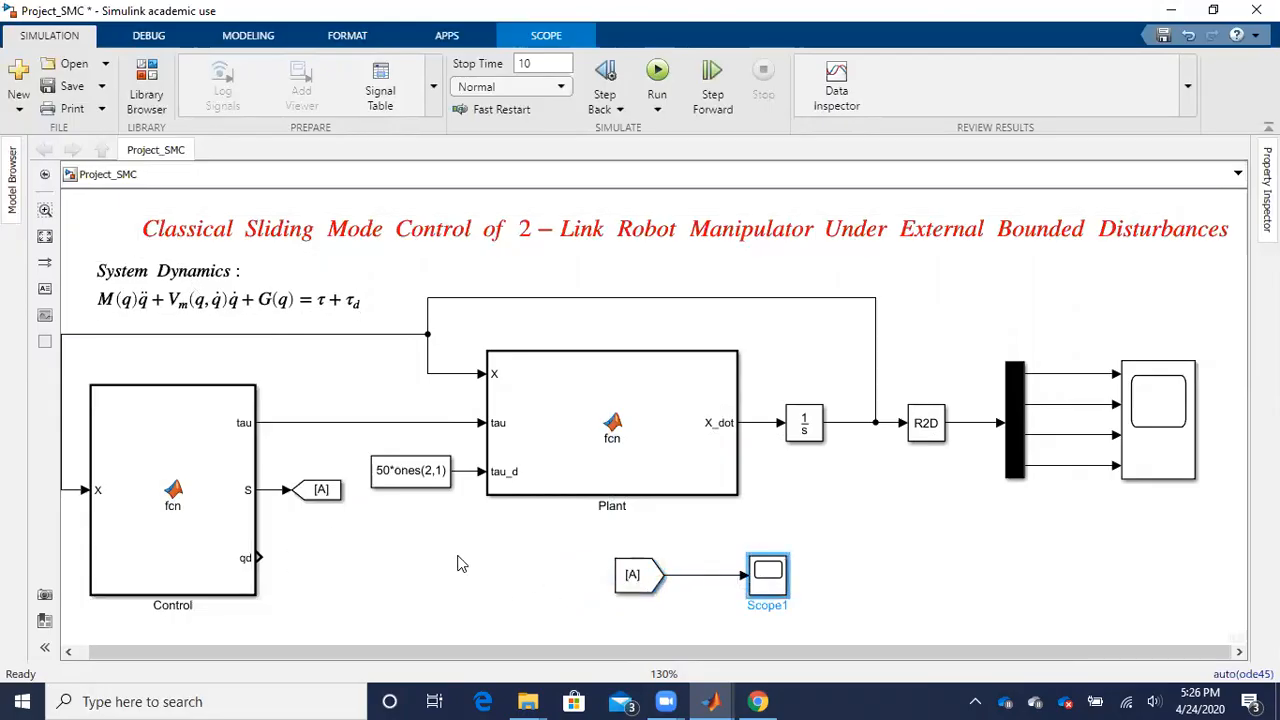
- Duplicate the Goto block tagged A and connect the copy to the Control block's qd output
{"action": "left_click", "coordinate": [322, 490]}
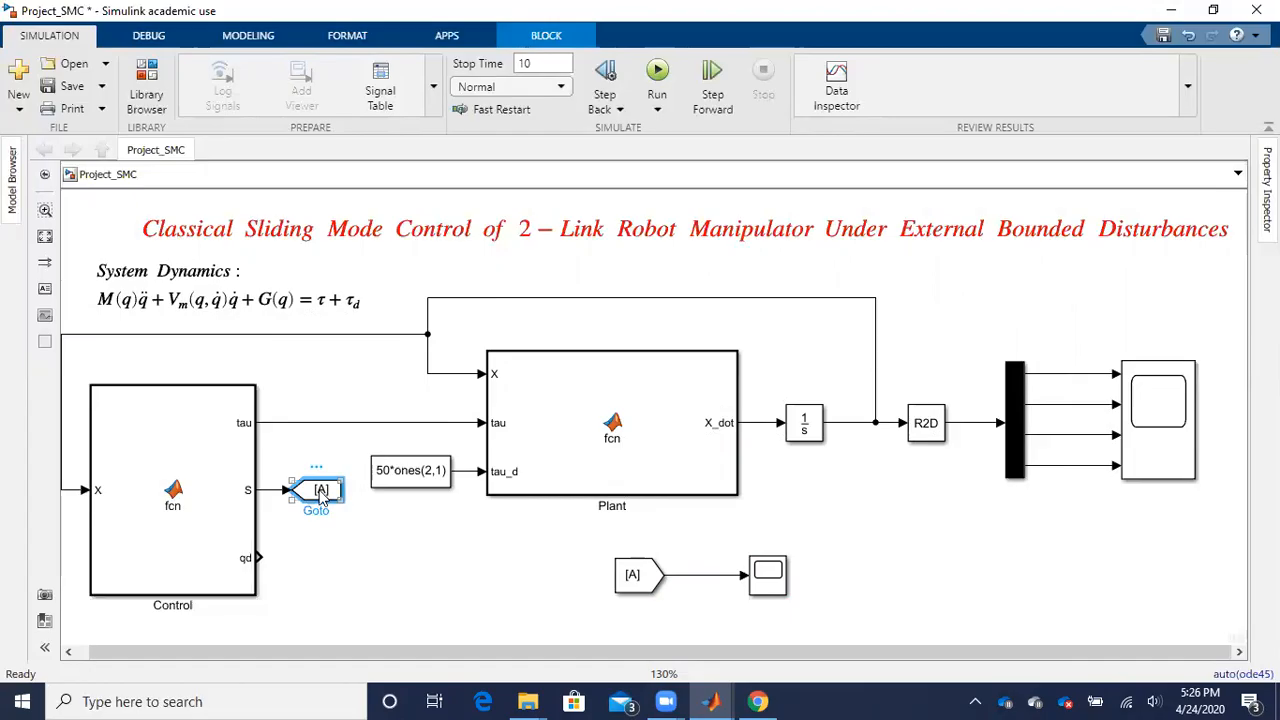
{"action": "left_click", "coordinate": [307, 547]}
{"action": "key", "text": "ctrl+v"}
{"action": "left_click_drag", "start_coordinate": [331, 557], "coordinate": [310, 557]}
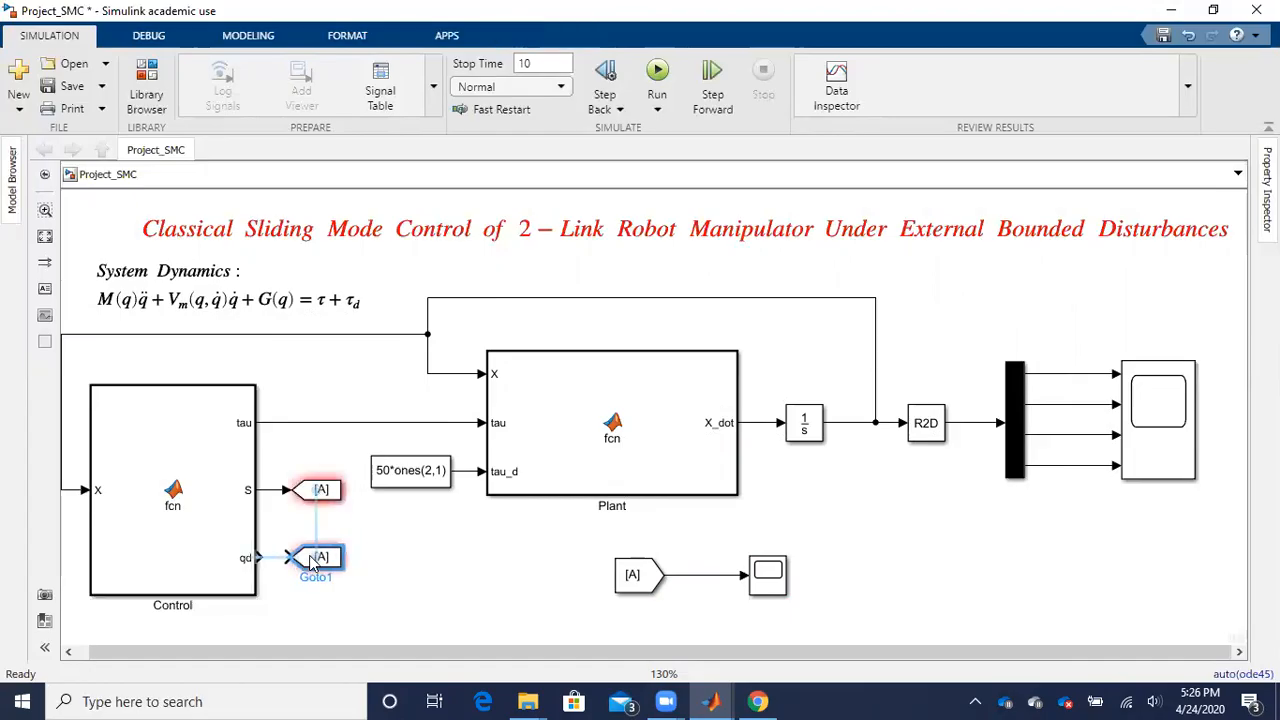
{"action": "left_click", "coordinate": [280, 557]}
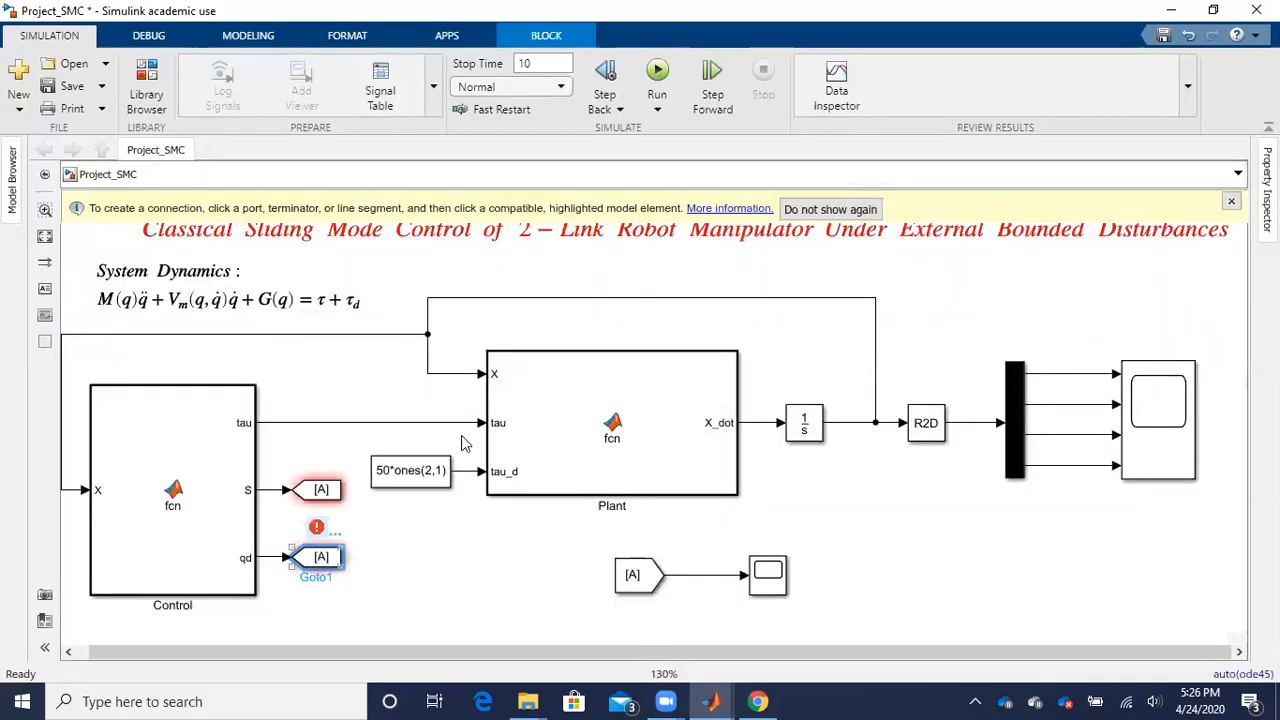
- Set the tag of the Goto block on the qd output to qd
{"action": "double_click", "coordinate": [321, 557]}
{"action": "double_click", "coordinate": [476, 387]}
{"action": "key", "text": "BackSpace"}
{"action": "type", "text": "qd"}
{"action": "left_click", "coordinate": [756, 663]}
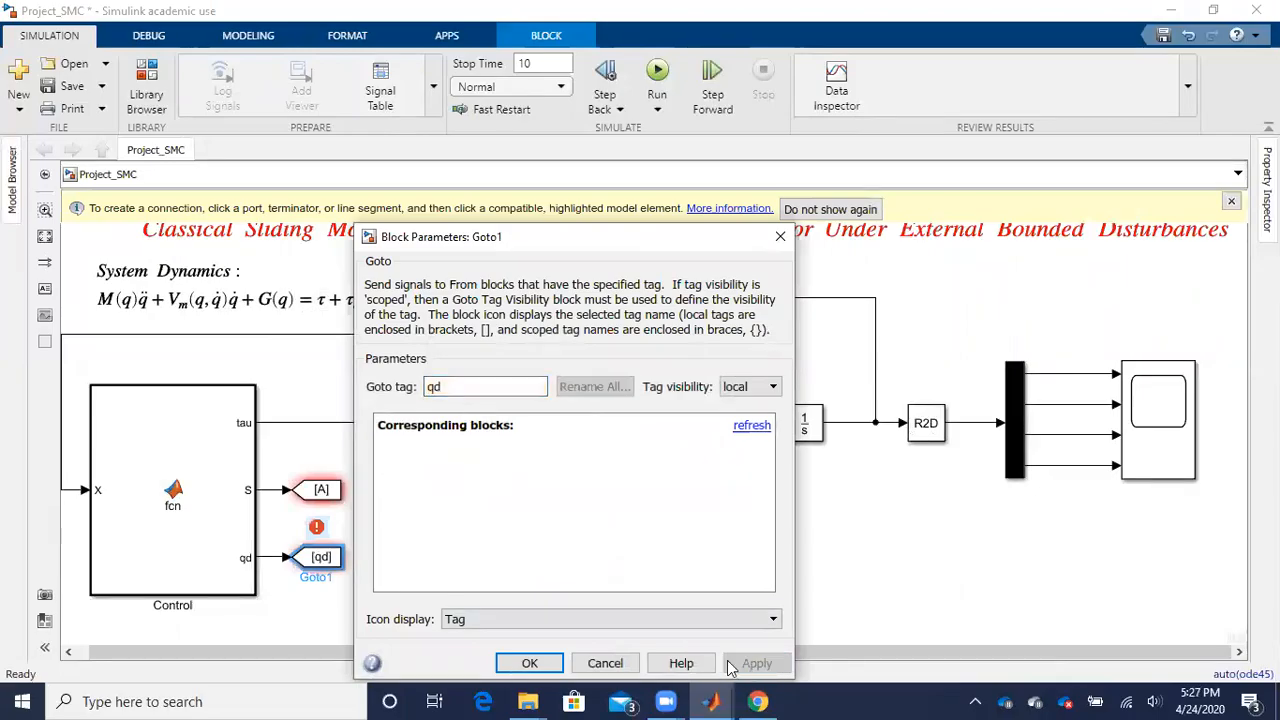
{"action": "left_click", "coordinate": [527, 663]}
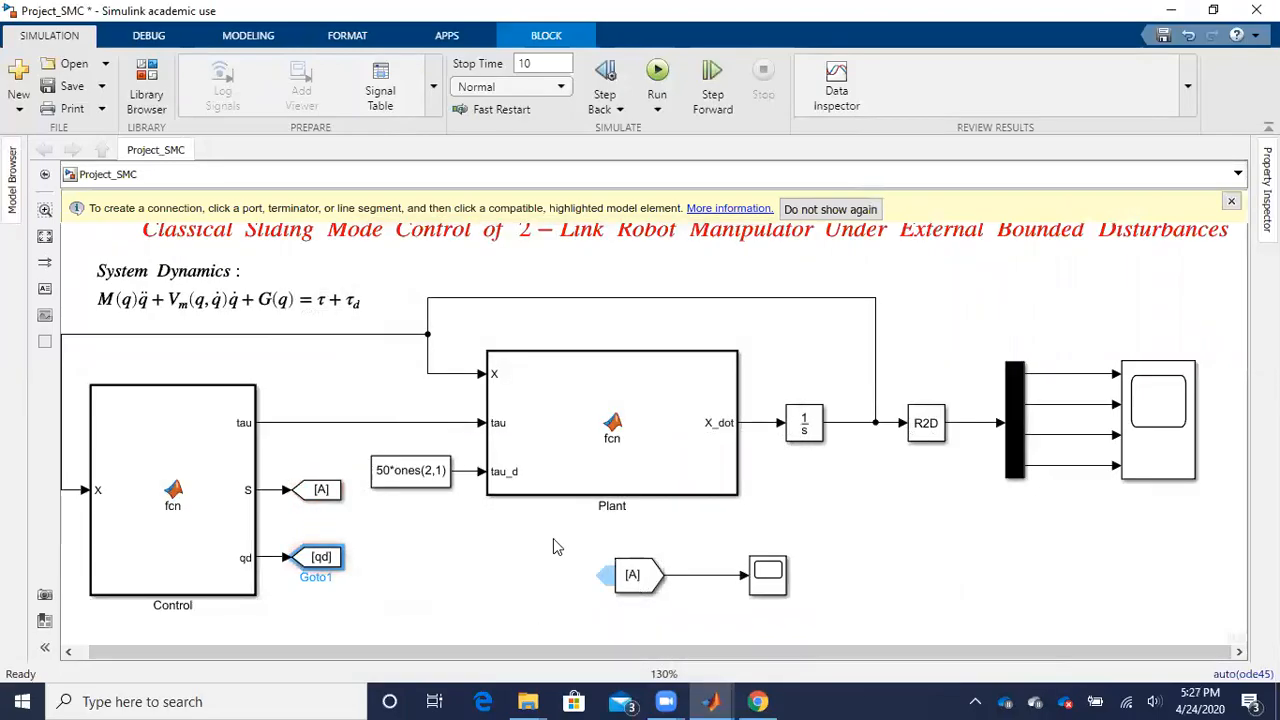
- Duplicate the From block beside the Scope below the Plant and set the copy's Goto tag to qd
{"action": "left_click", "coordinate": [648, 583]}
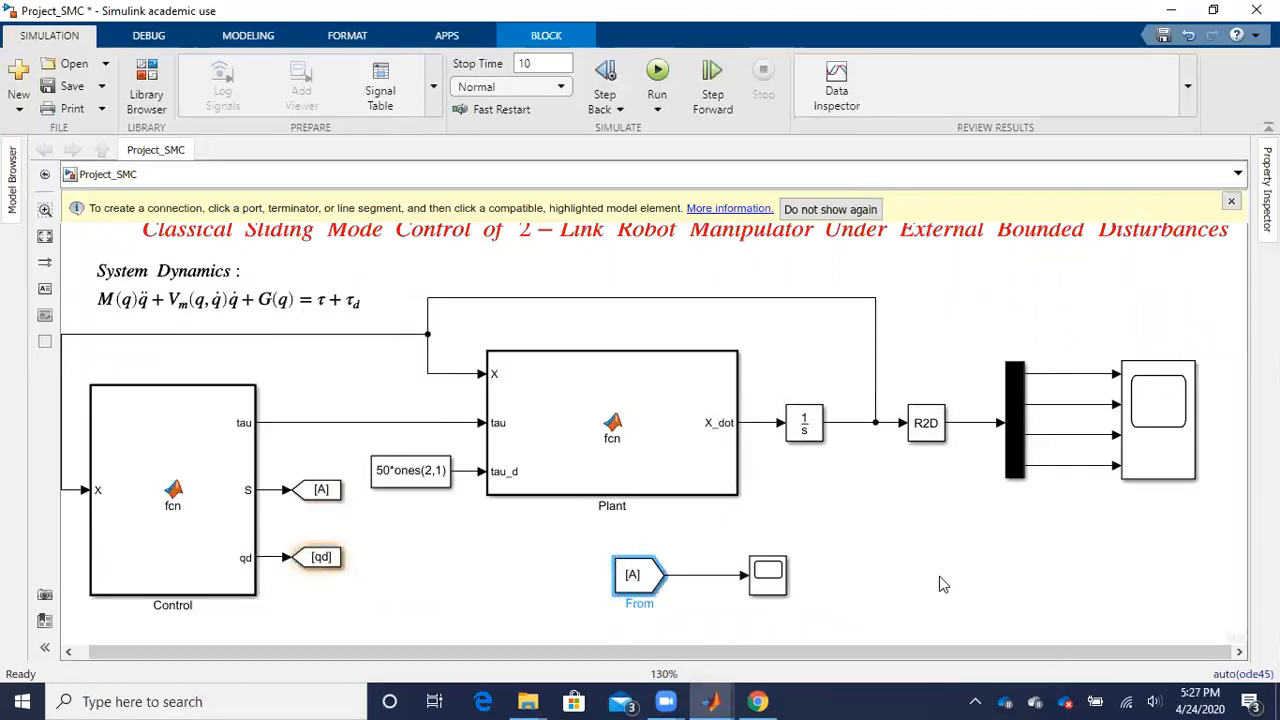
{"action": "key", "text": "ctrl+v"}
{"action": "left_click_drag", "start_coordinate": [903, 579], "coordinate": [871, 579]}
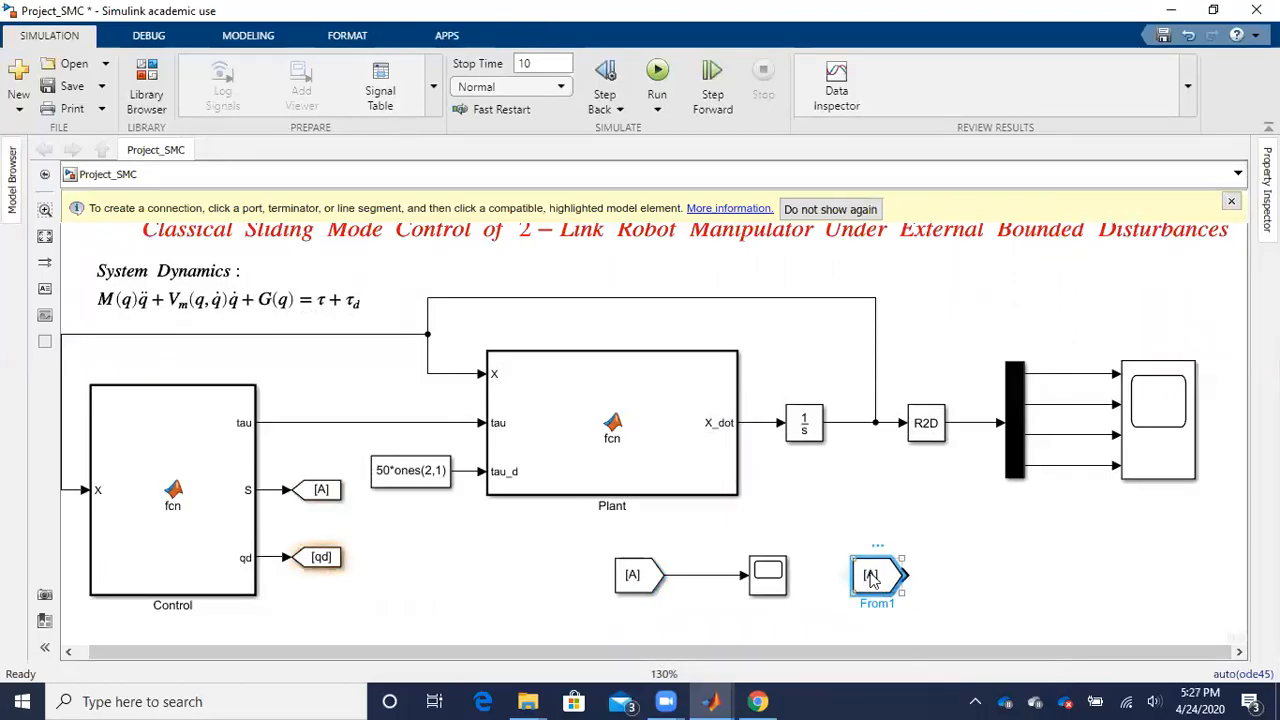
{"action": "double_click", "coordinate": [871, 578]}
{"action": "double_click", "coordinate": [568, 506]}
{"action": "type", "text": "qd"}
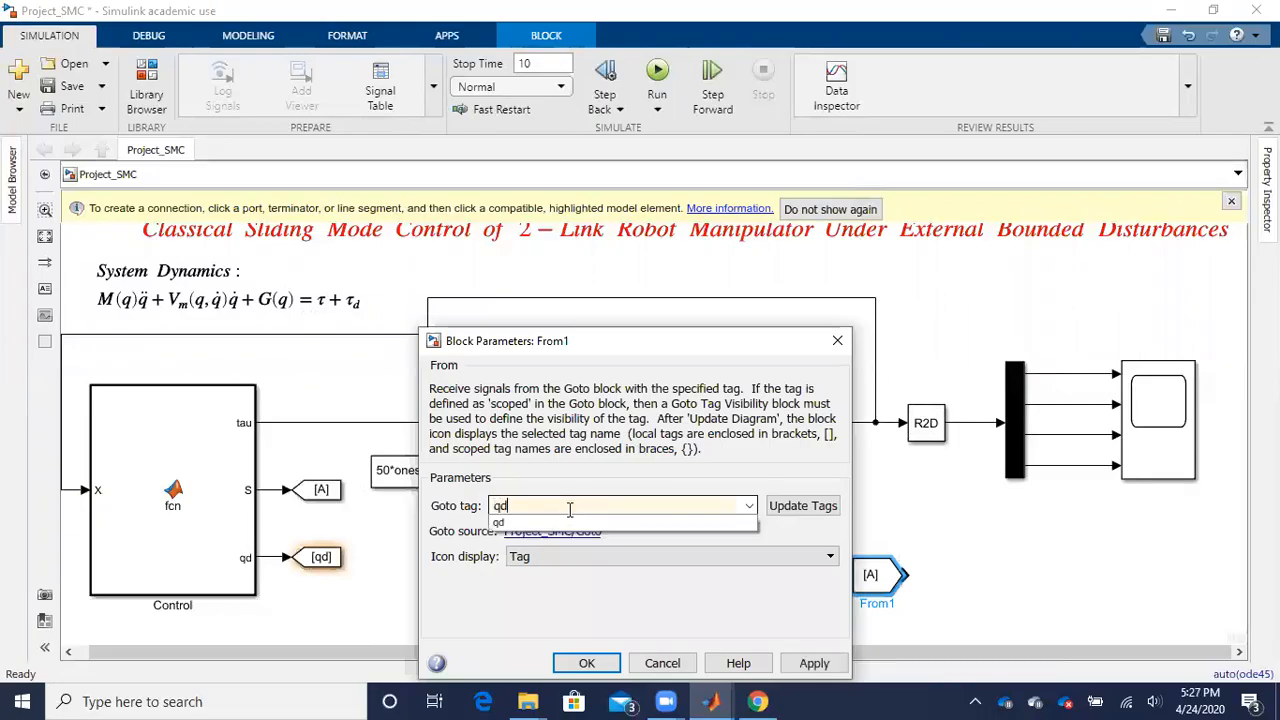
{"action": "left_click", "coordinate": [814, 663]}
{"action": "left_click", "coordinate": [588, 663]}
- Duplicate the Scope block below the Plant and align the copy with the qd From block
{"action": "left_click", "coordinate": [766, 576]}
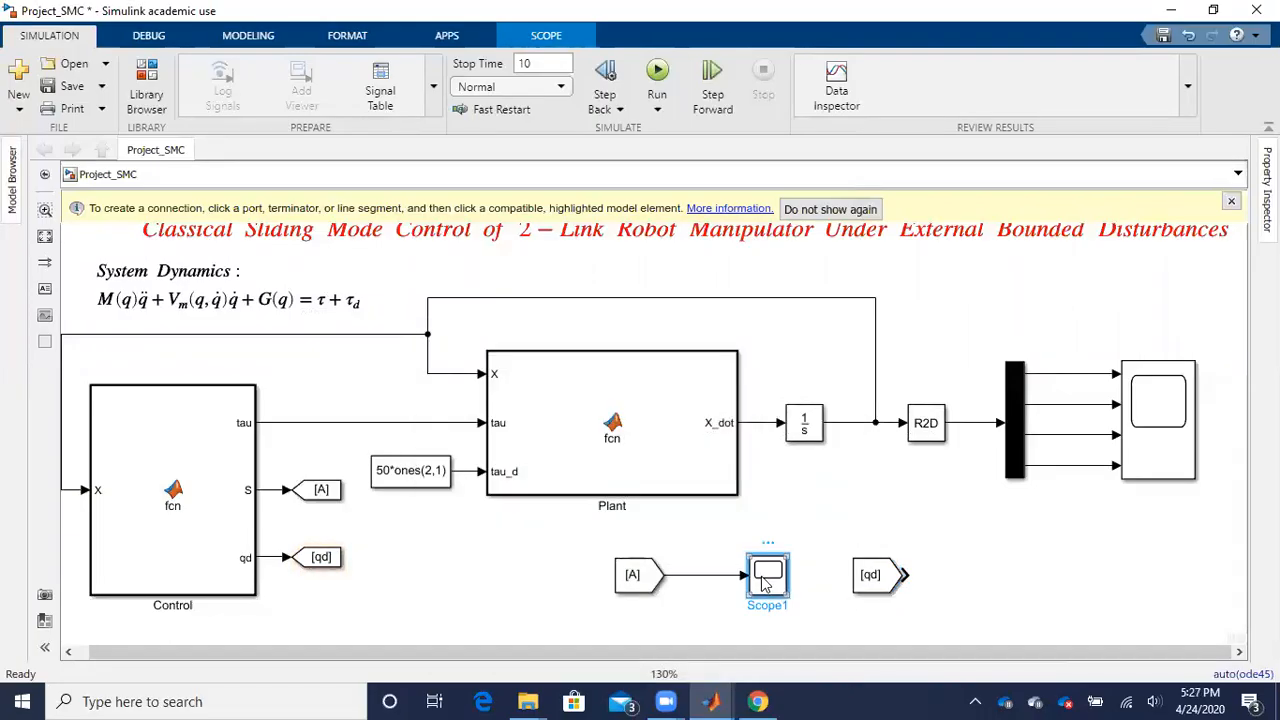
{"action": "left_click", "coordinate": [986, 569]}
{"action": "key", "text": "ctrl+v"}
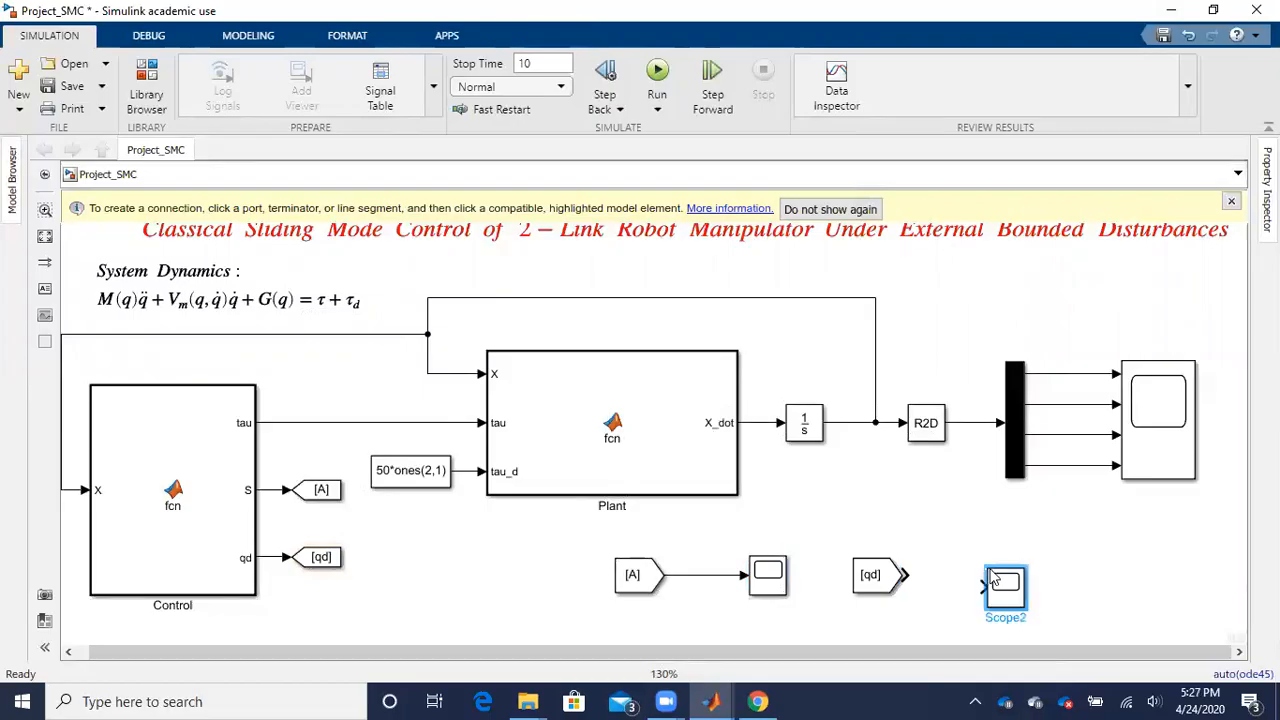
{"action": "left_click_drag", "start_coordinate": [1013, 582], "coordinate": [1019, 570]}
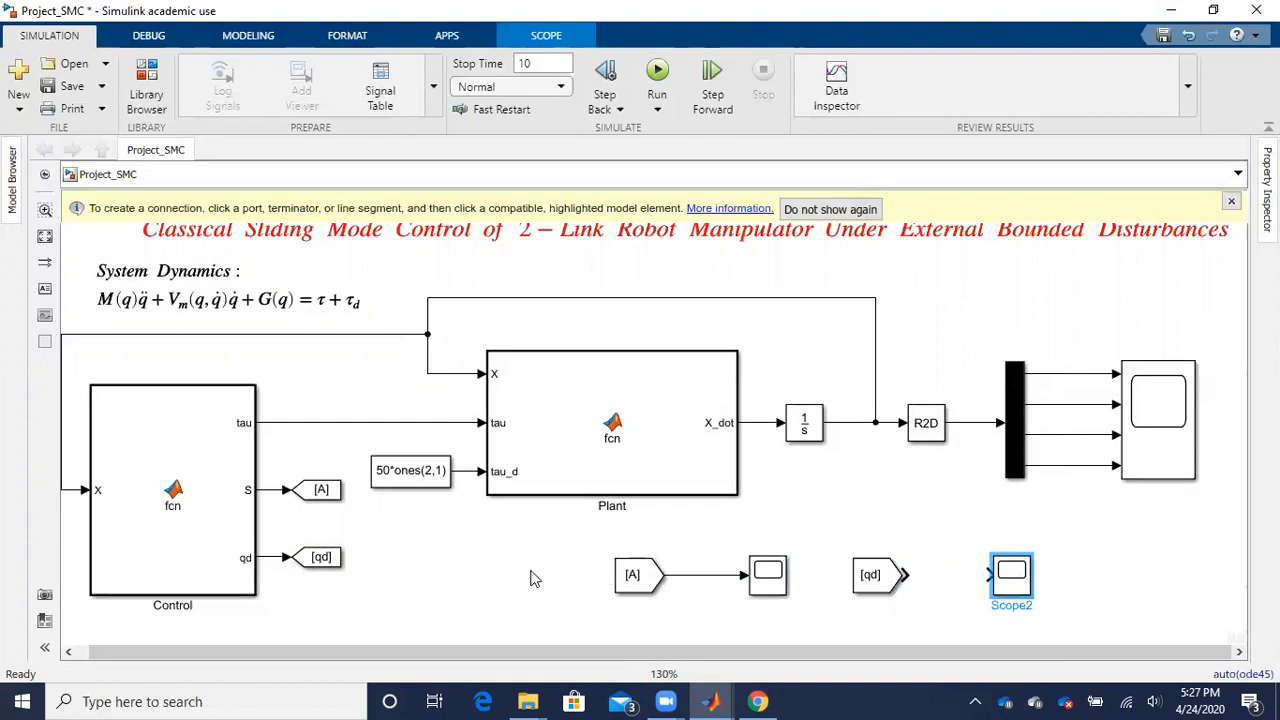
- Add q as a fourth output in the Control block's function line and return to the model
{"action": "double_click", "coordinate": [160, 505]}
{"action": "left_click", "coordinate": [200, 146]}
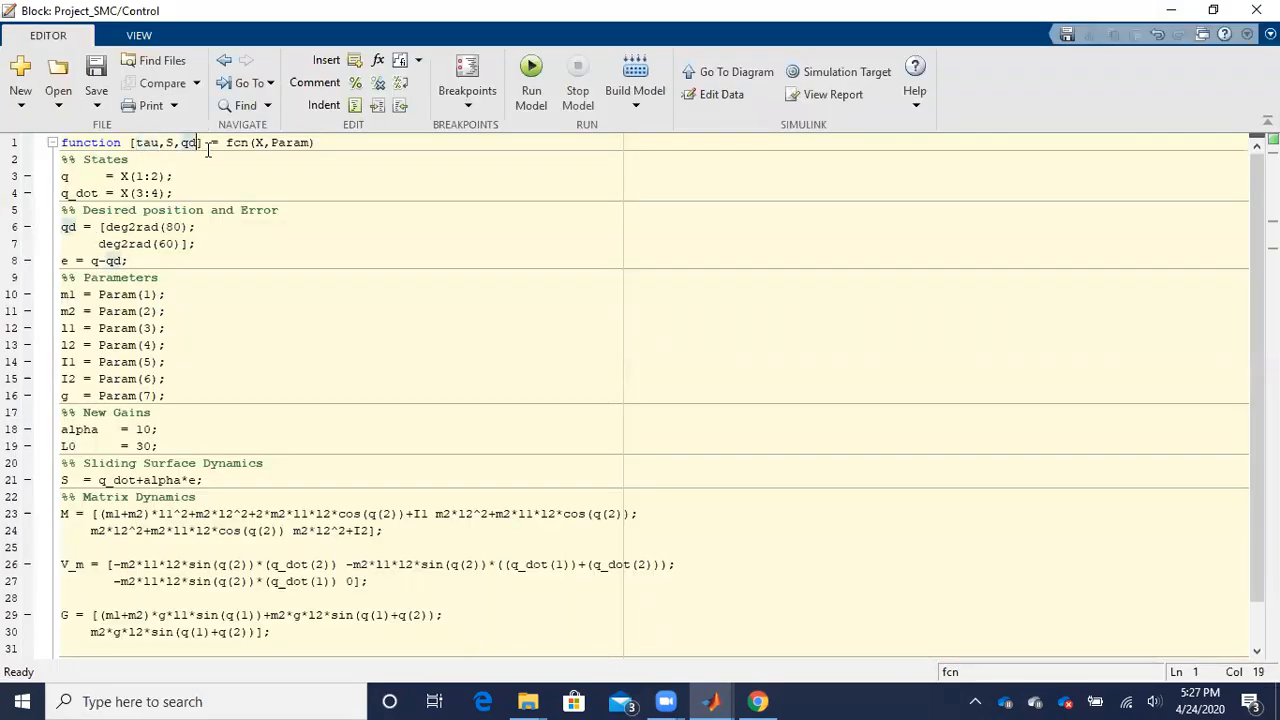
{"action": "type", "text": ",q"}
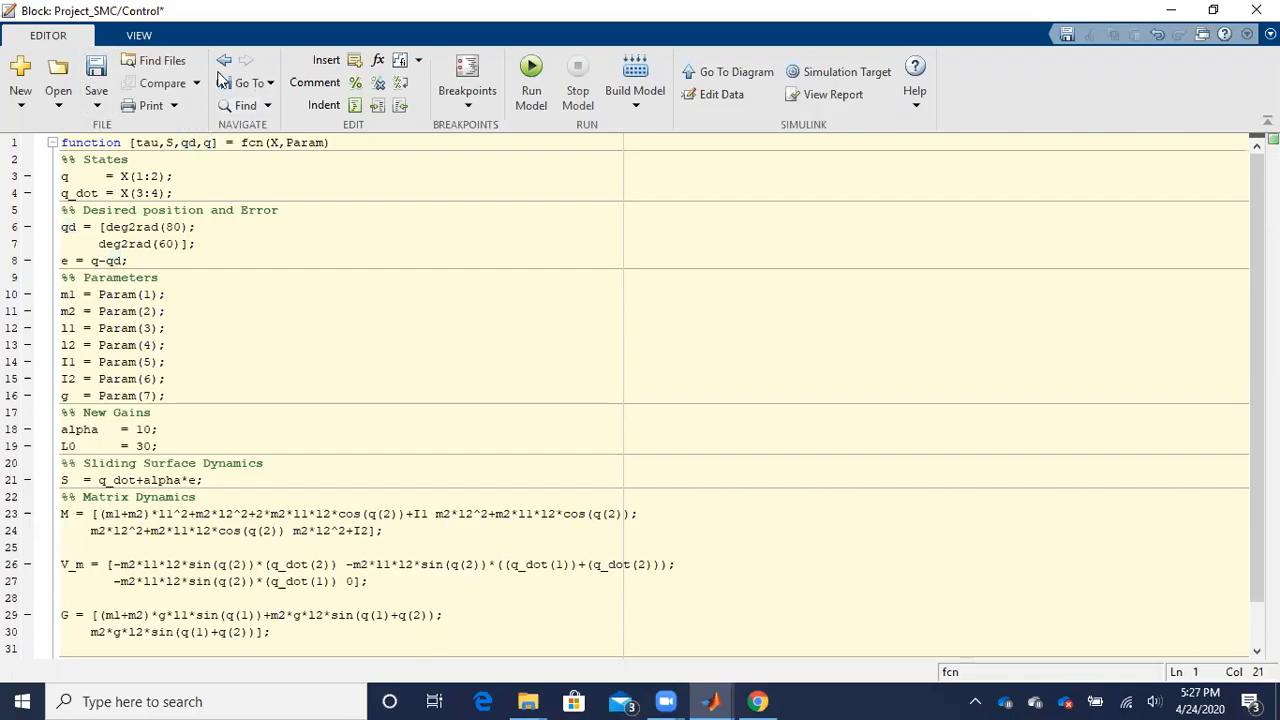
{"action": "left_click", "coordinate": [1171, 11]}
- Reposition the Control block and the A and qd Goto blocks so their signal lines run straight
{"action": "left_click_drag", "start_coordinate": [329, 557], "coordinate": [325, 535]}
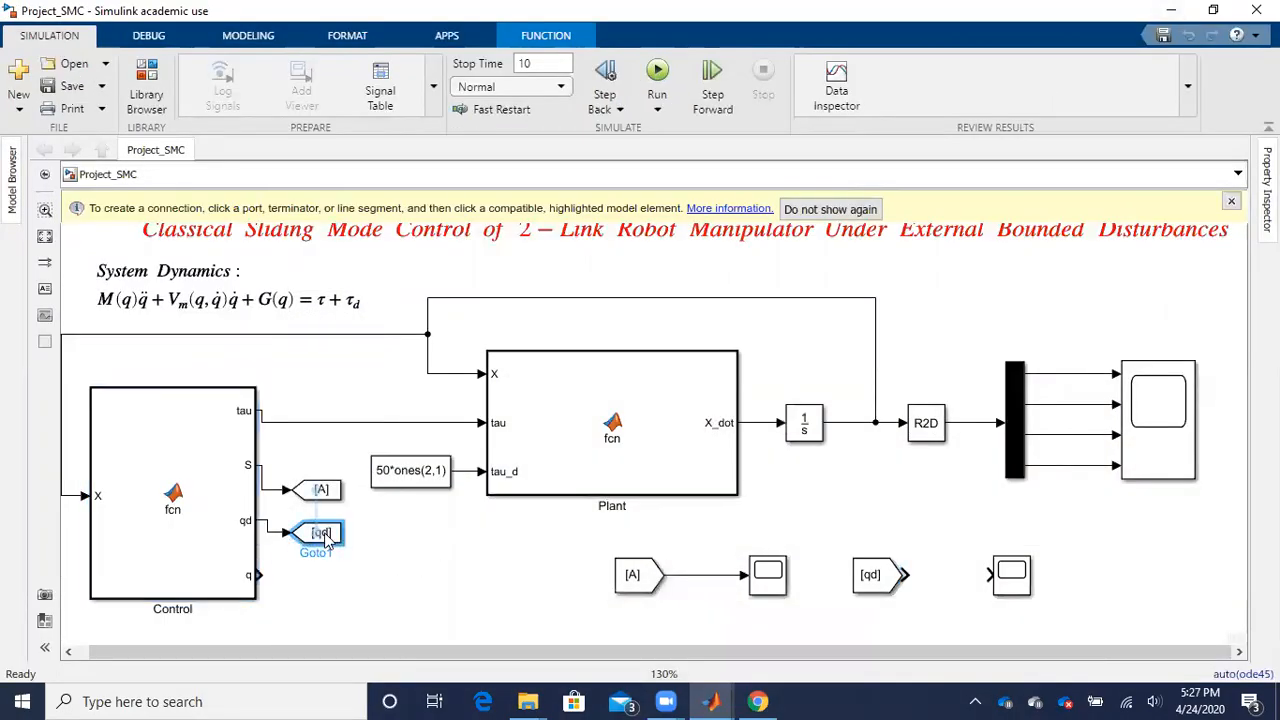
{"action": "left_click_drag", "start_coordinate": [321, 489], "coordinate": [333, 465]}
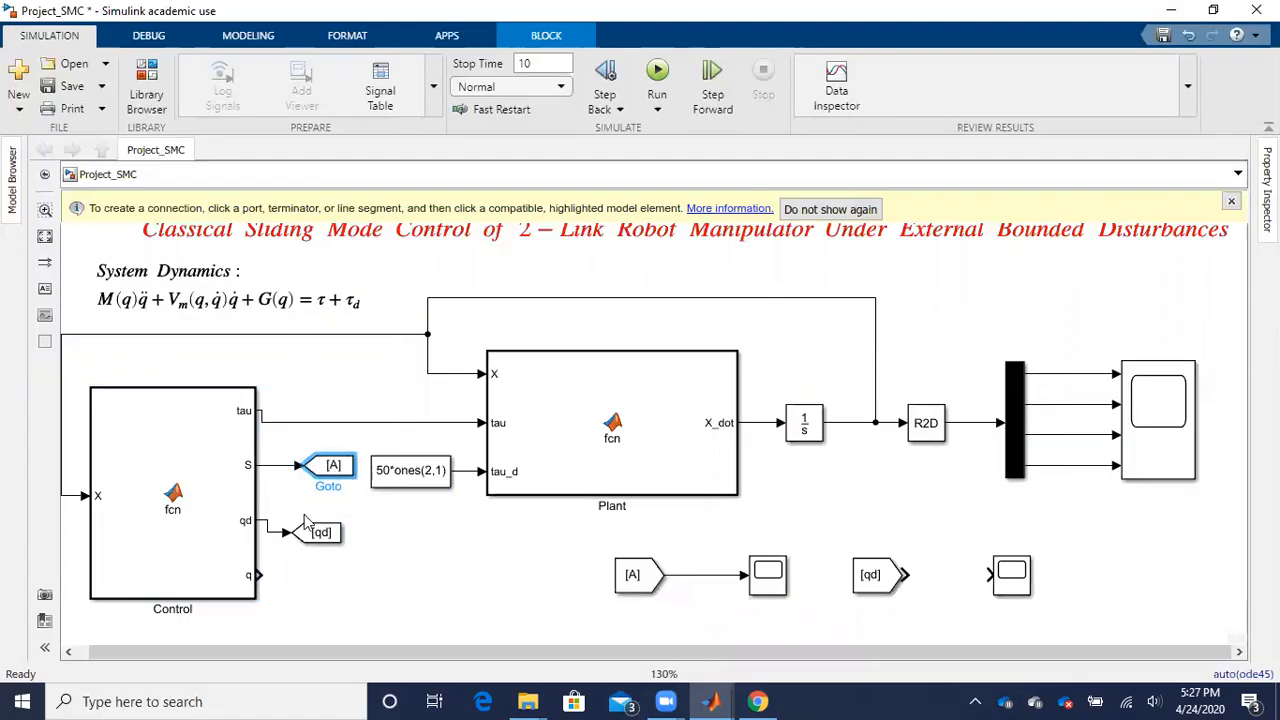
{"action": "left_click_drag", "start_coordinate": [309, 530], "coordinate": [309, 518]}
{"action": "left_click_drag", "start_coordinate": [326, 472], "coordinate": [314, 471]}
{"action": "left_click_drag", "start_coordinate": [172, 465], "coordinate": [172, 477]}
{"action": "left_click", "coordinate": [334, 551]}
{"action": "left_click", "coordinate": [322, 538]}
{"action": "left_click_drag", "start_coordinate": [322, 540], "coordinate": [322, 551]}
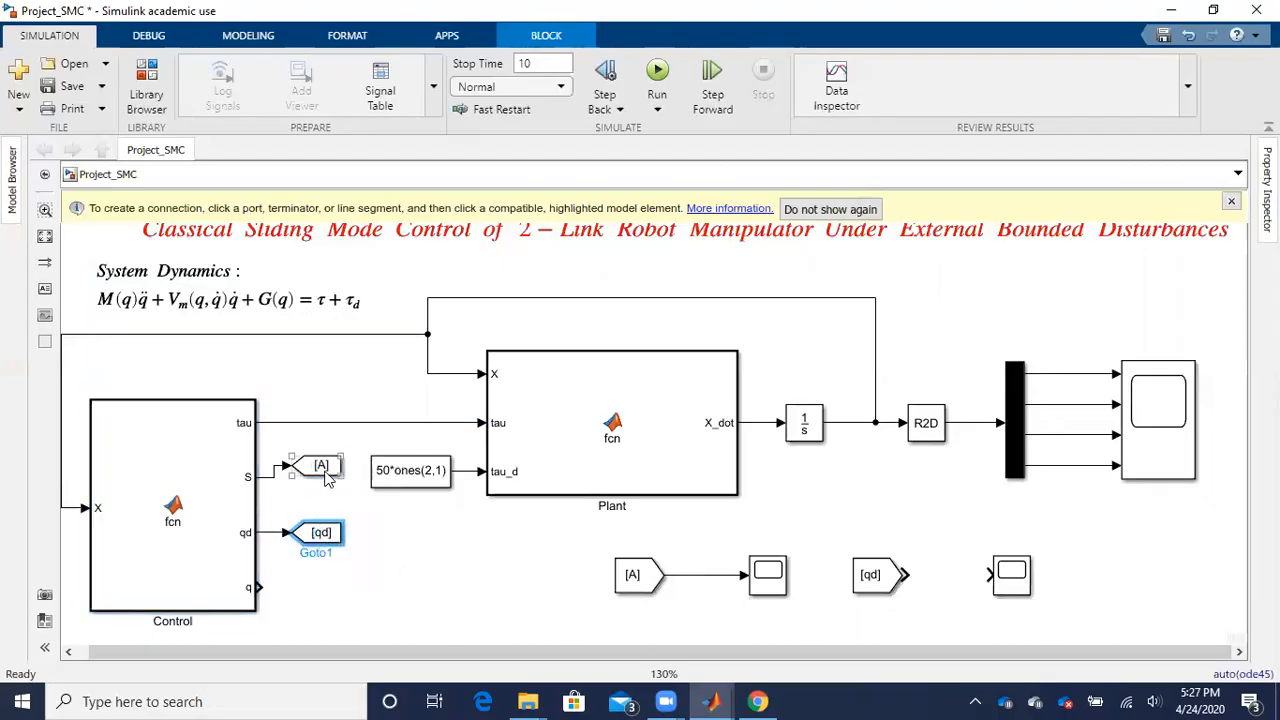
{"action": "left_click_drag", "start_coordinate": [321, 466], "coordinate": [321, 477]}
- Duplicate the qd Goto block and attach the copy to the Control block's q output
{"action": "left_click", "coordinate": [324, 536]}
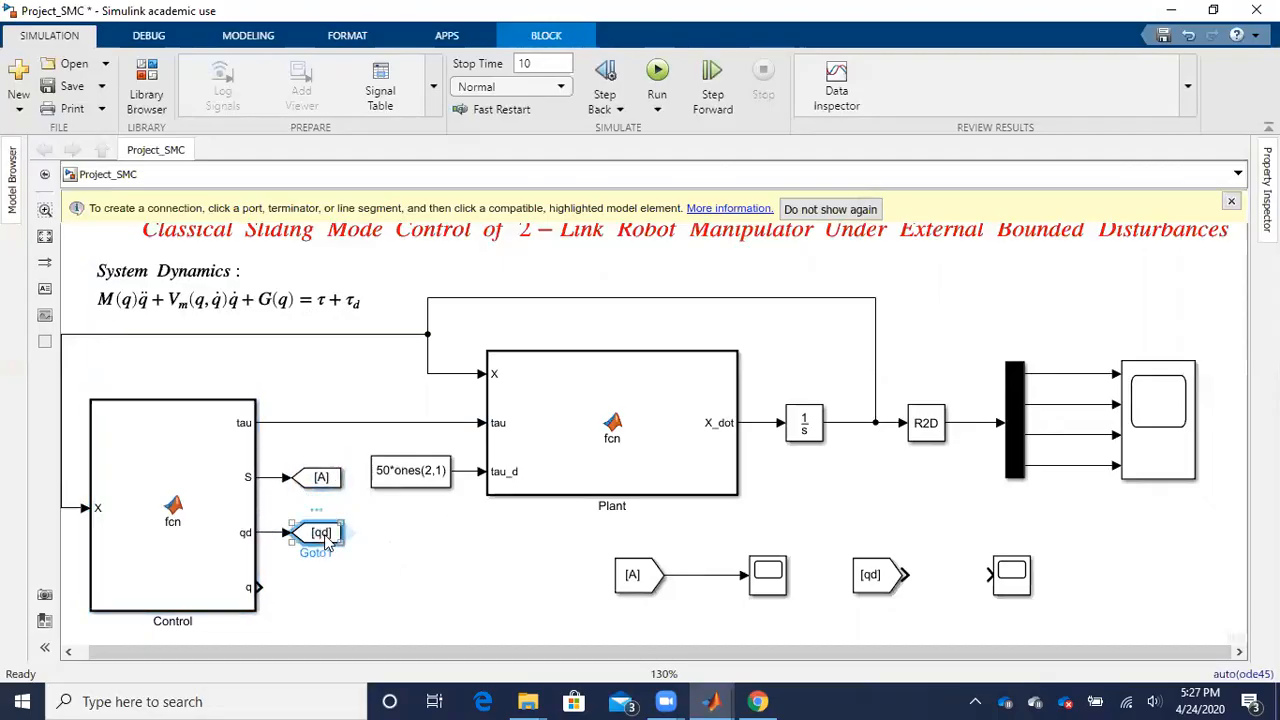
{"action": "left_click", "coordinate": [284, 590]}
{"action": "key", "text": "ctrl+v"}
{"action": "mouse_move", "coordinate": [311, 595]}
{"action": "left_mouse_down"}
{"action": "mouse_move", "coordinate": [318, 581]}
{"action": "mouse_move", "coordinate": [292, 587]}
{"action": "left_mouse_up"}
{"action": "left_click", "coordinate": [317, 588]}
- Set the tag of the Goto block on the q output to q and fit the model in view
{"action": "double_click", "coordinate": [317, 587]}
{"action": "double_click", "coordinate": [453, 386]}
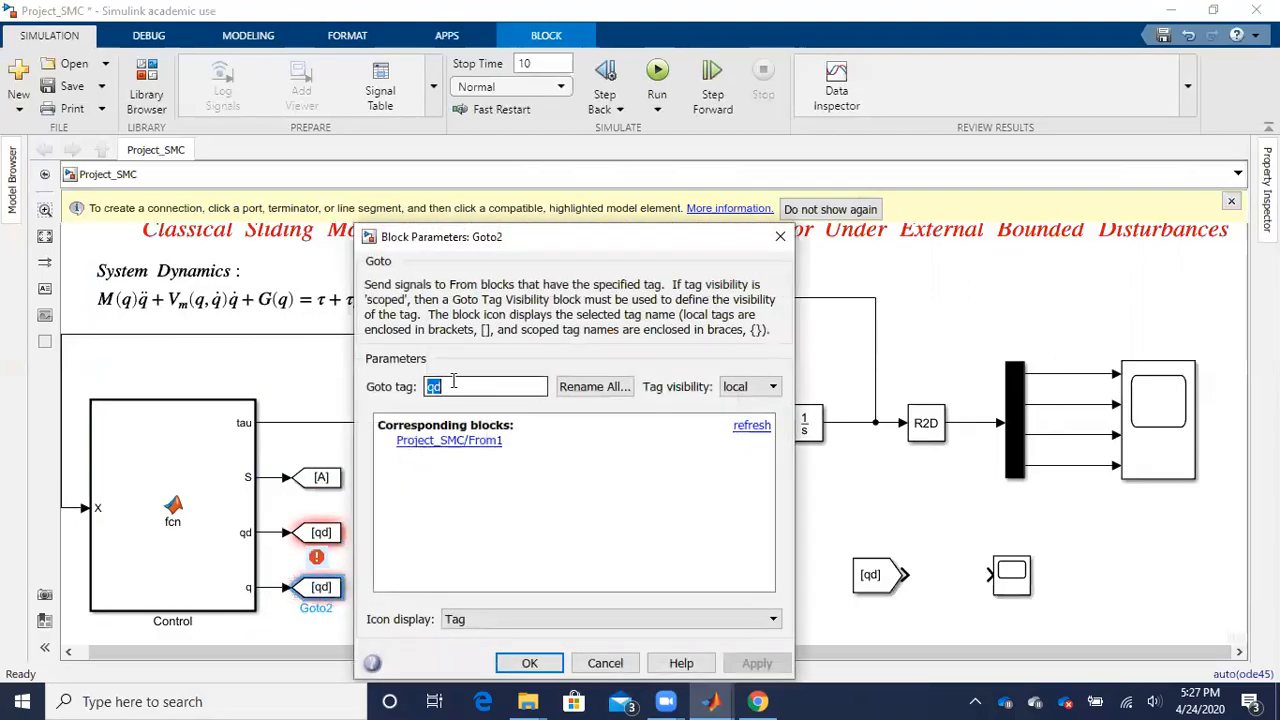
{"action": "type", "text": "q"}
{"action": "key", "text": "Return"}
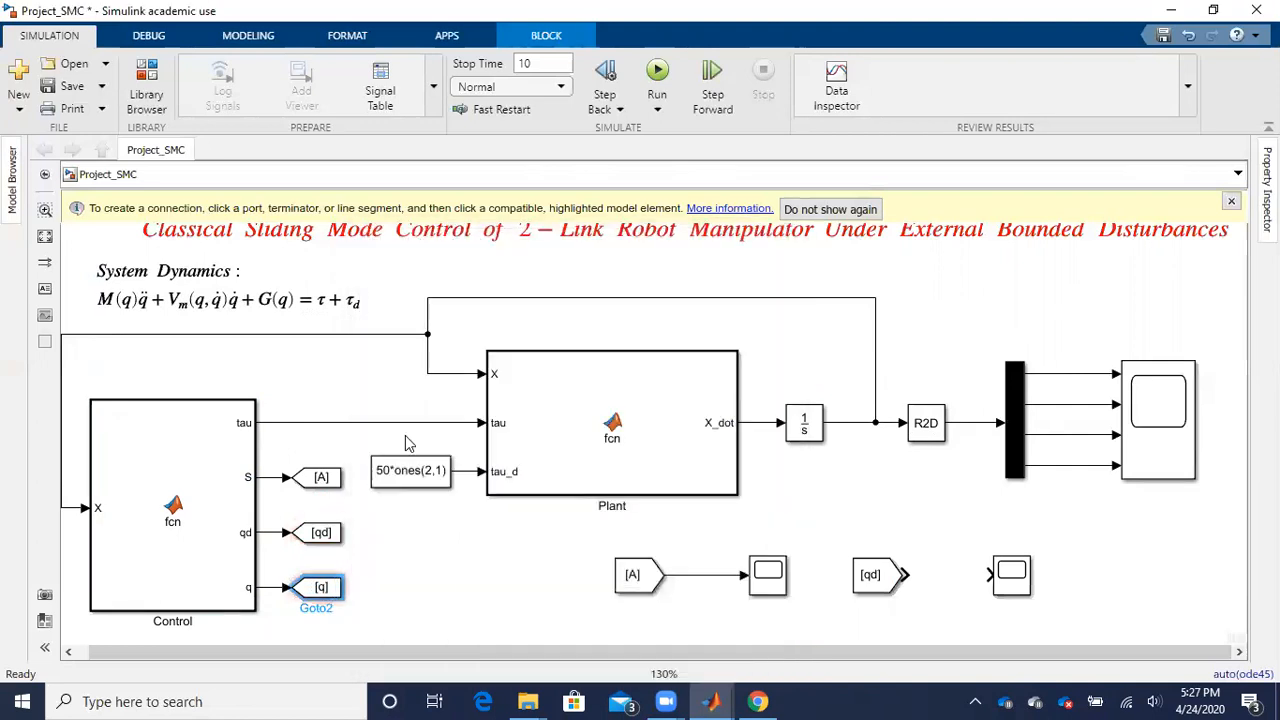
{"action": "key", "text": "space"}
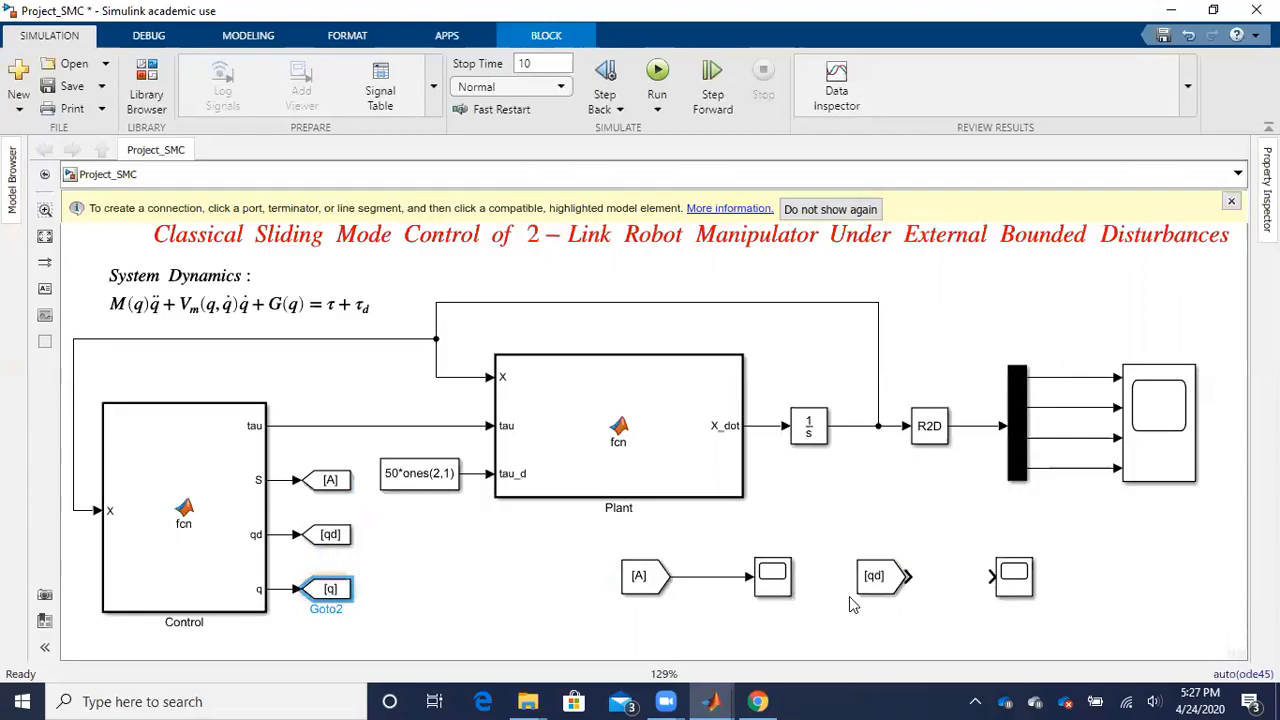
- Reduce the height of the qd From block and place a copy of it directly beneath
{"action": "mouse_move", "coordinate": [854, 593]}
{"action": "left_mouse_down"}
{"action": "mouse_move", "coordinate": [867, 582]}
{"action": "mouse_move", "coordinate": [853, 581]}
{"action": "left_mouse_up"}
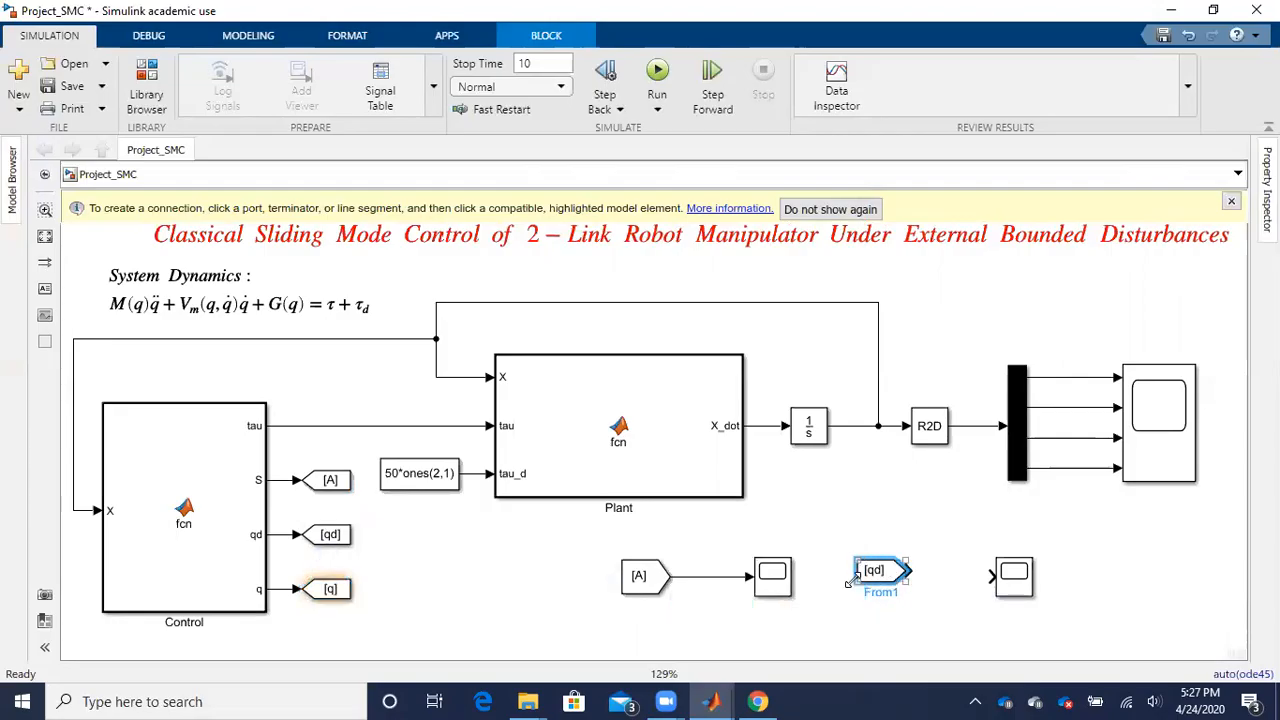
{"action": "left_click", "coordinate": [858, 617]}
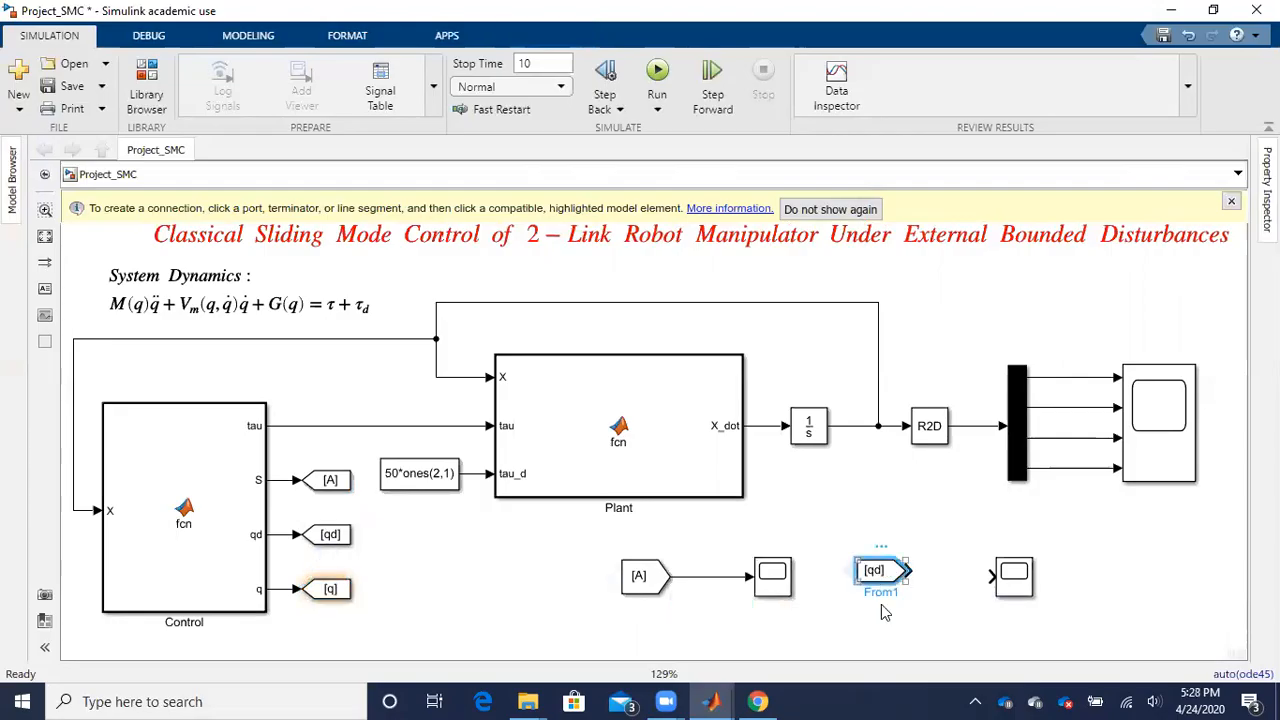
{"action": "key", "text": "ctrl+v"}
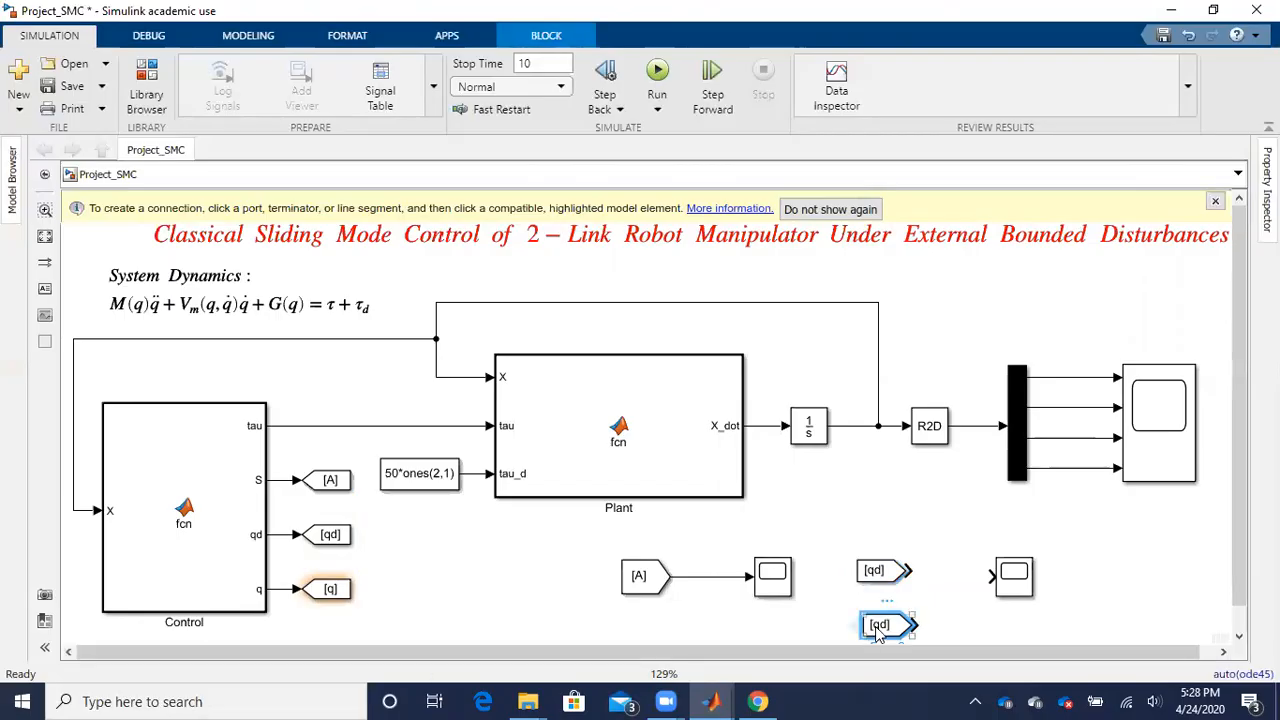
- Set the Goto tag of the lower From block copy to q
{"action": "double_click", "coordinate": [877, 630]}
{"action": "double_click", "coordinate": [524, 506]}
{"action": "type", "text": "q"}
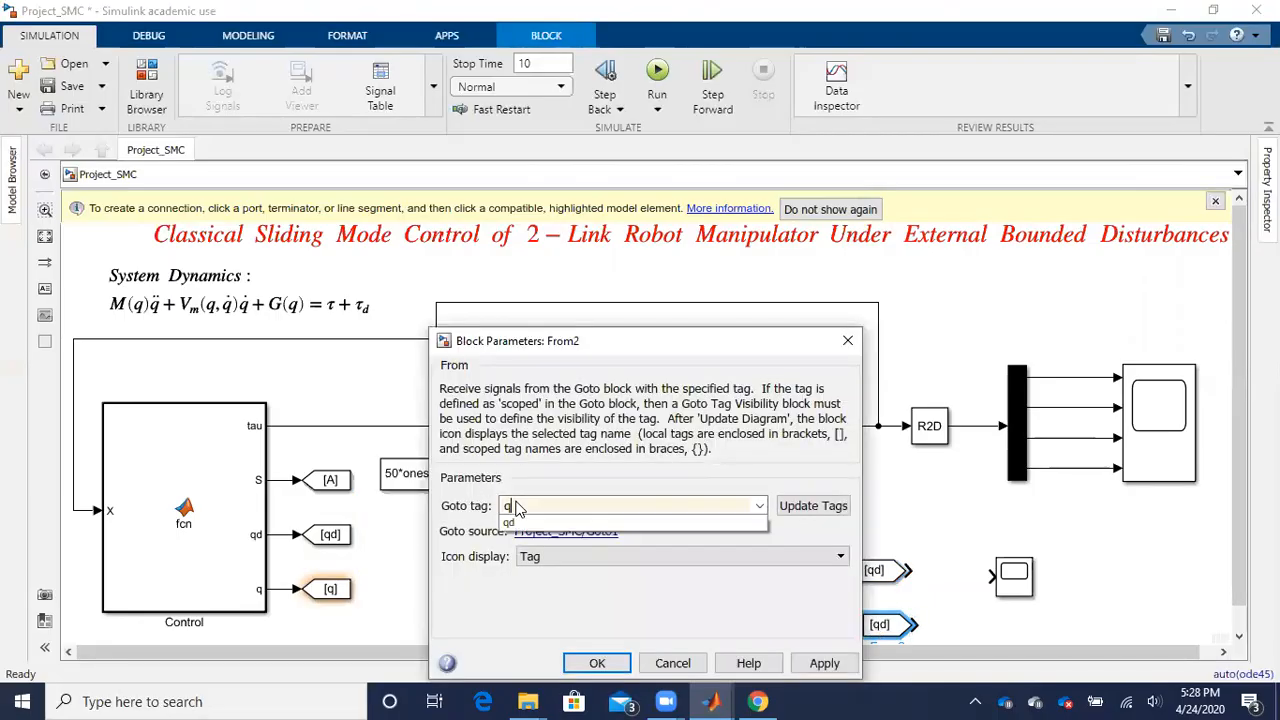
{"action": "left_click", "coordinate": [824, 664]}
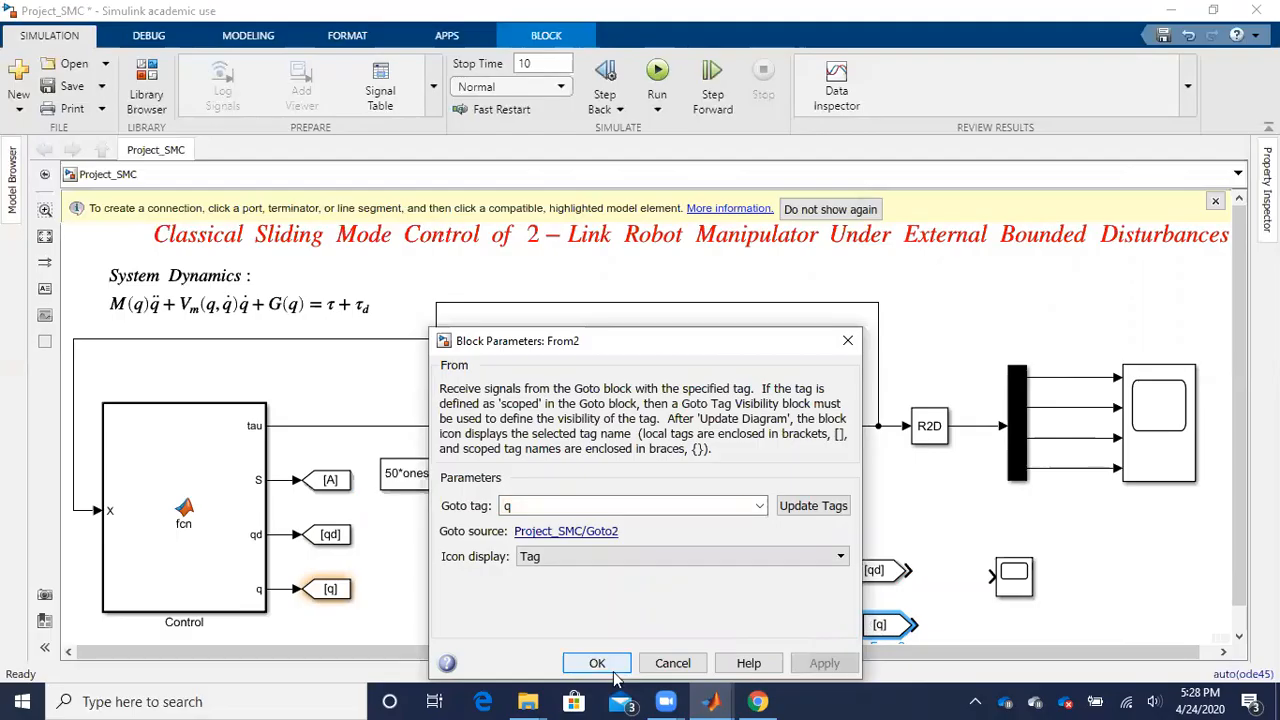
{"action": "left_click", "coordinate": [590, 663]}
- Stack the qd and q From blocks closely and move their Scope farther away to leave room between them
{"action": "left_click_drag", "start_coordinate": [880, 626], "coordinate": [880, 578]}
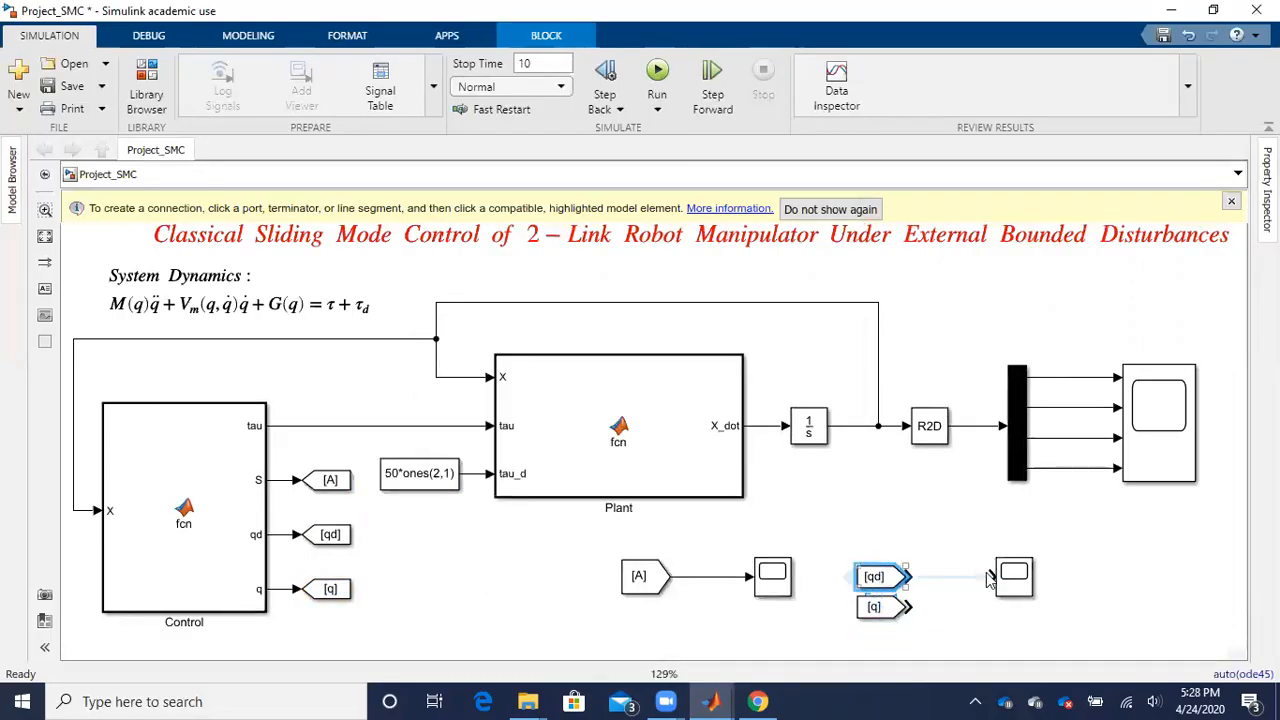
{"action": "mouse_move", "coordinate": [1030, 597]}
{"action": "left_mouse_down"}
{"action": "mouse_move", "coordinate": [1045, 603]}
{"action": "mouse_move", "coordinate": [1036, 593]}
{"action": "left_mouse_up"}
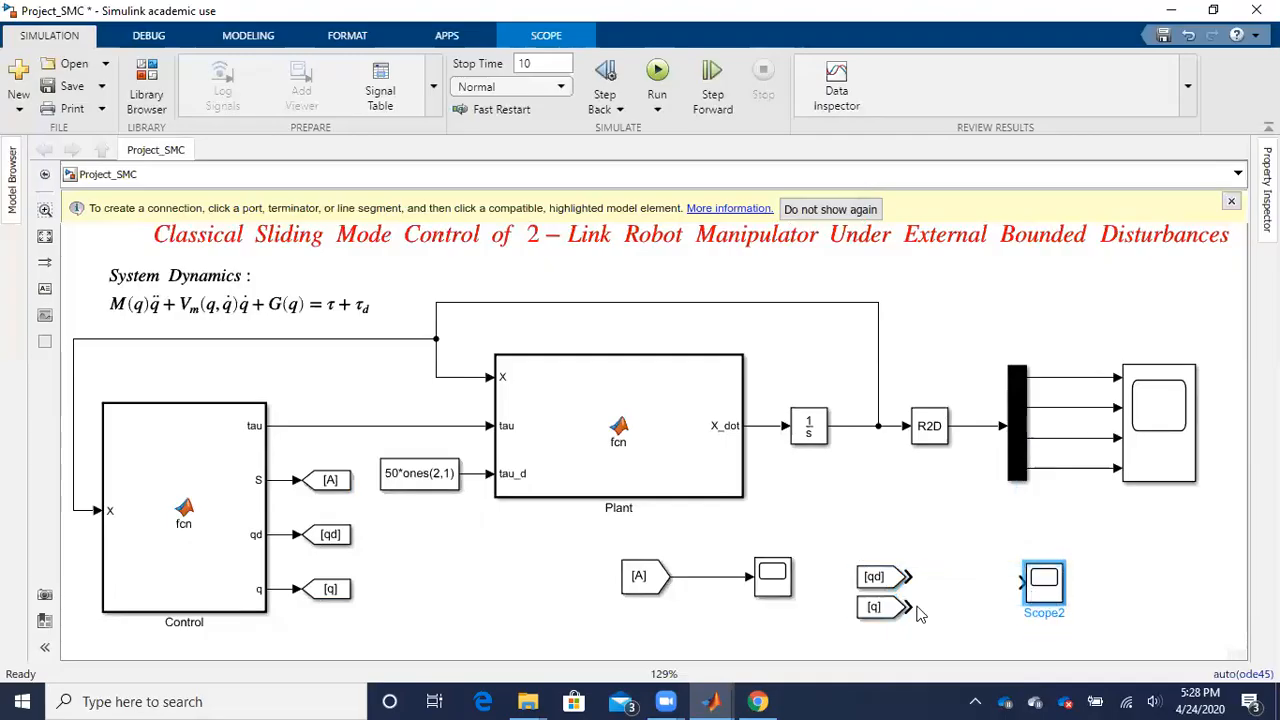
{"action": "left_click", "coordinate": [510, 586]}
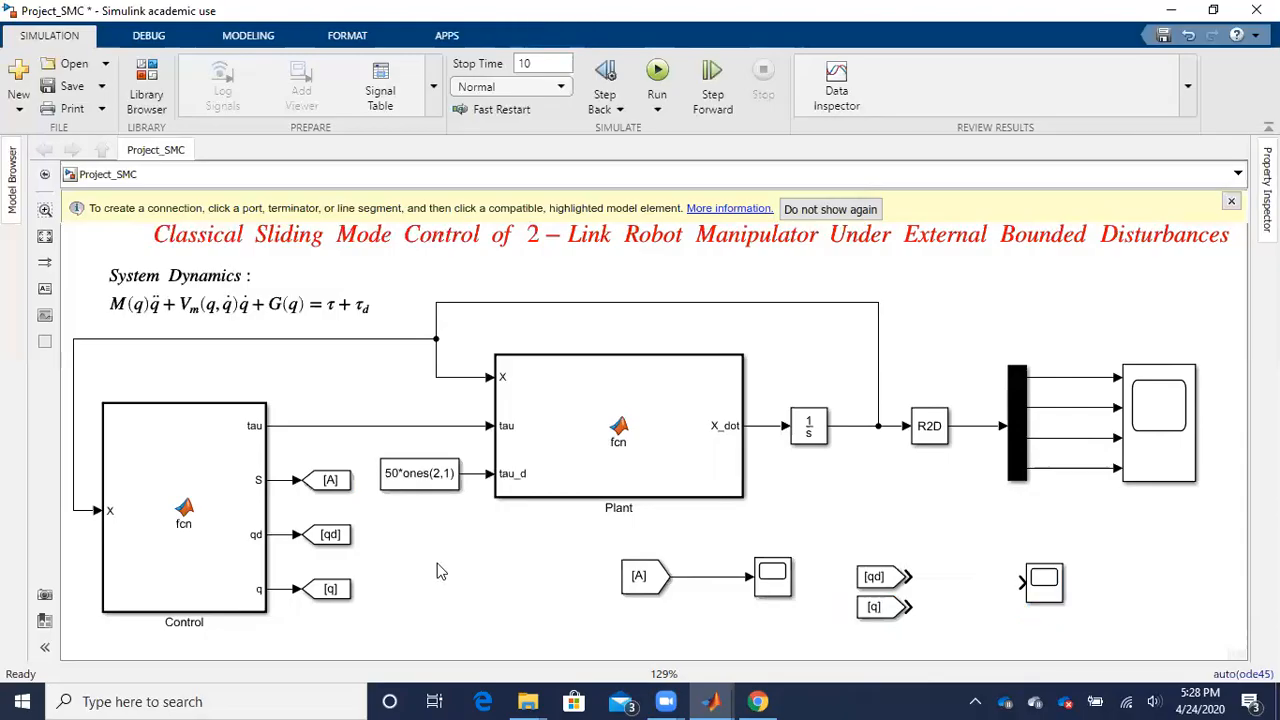
- Search the block library for "add"
{"action": "left_click", "coordinate": [150, 82]}
{"action": "double_click", "coordinate": [112, 38]}
{"action": "key", "text": "BackSpace"}
{"action": "type", "text": "add"}
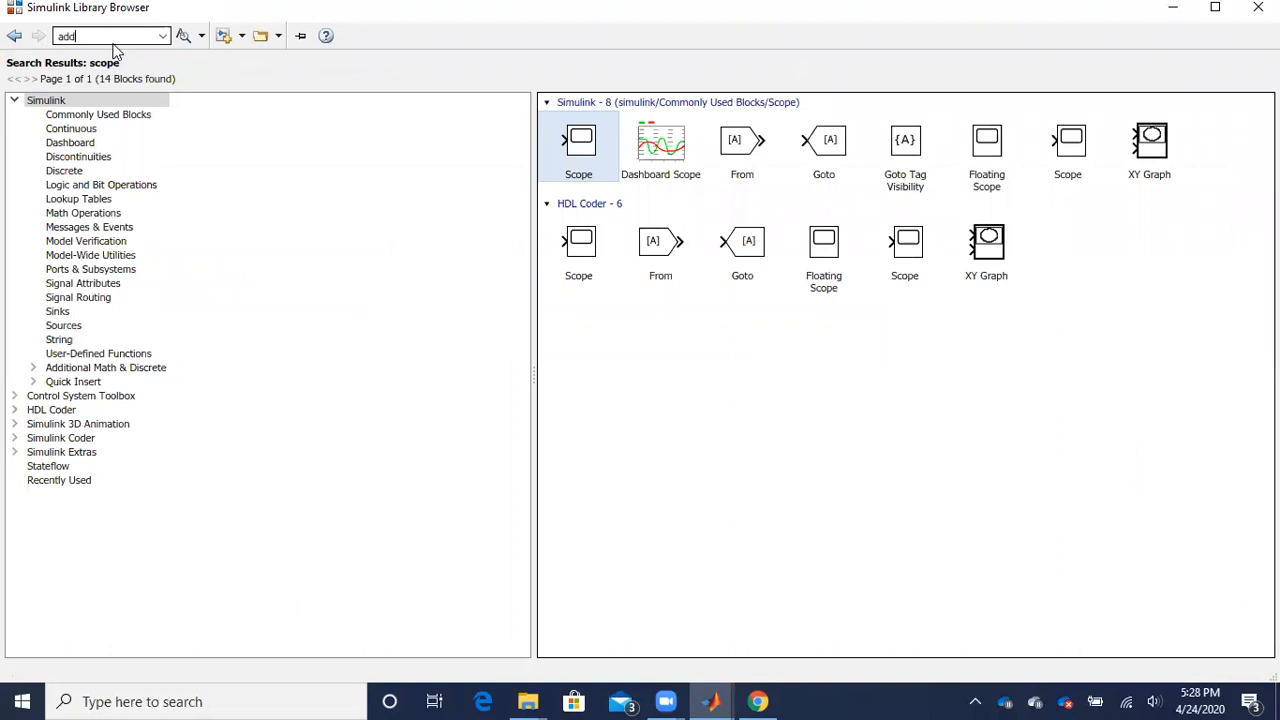
{"action": "key", "text": "Return"}
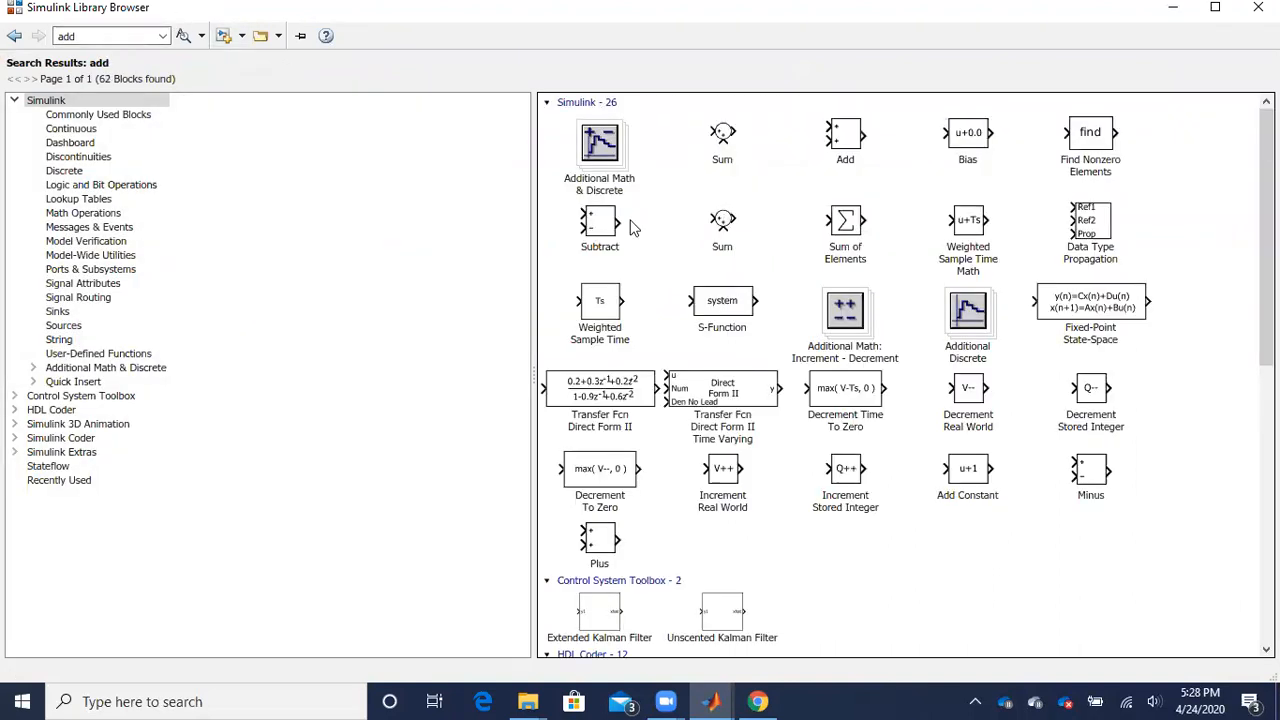
- Add a Subtract block to the model and place it between the qd From block and its Scope
{"action": "left_click", "coordinate": [600, 228]}
{"action": "right_click", "coordinate": [600, 226]}
{"action": "left_click", "coordinate": [680, 226]}
{"action": "left_click", "coordinate": [1173, 8]}
{"action": "left_click_drag", "start_coordinate": [661, 440], "coordinate": [960, 590]}
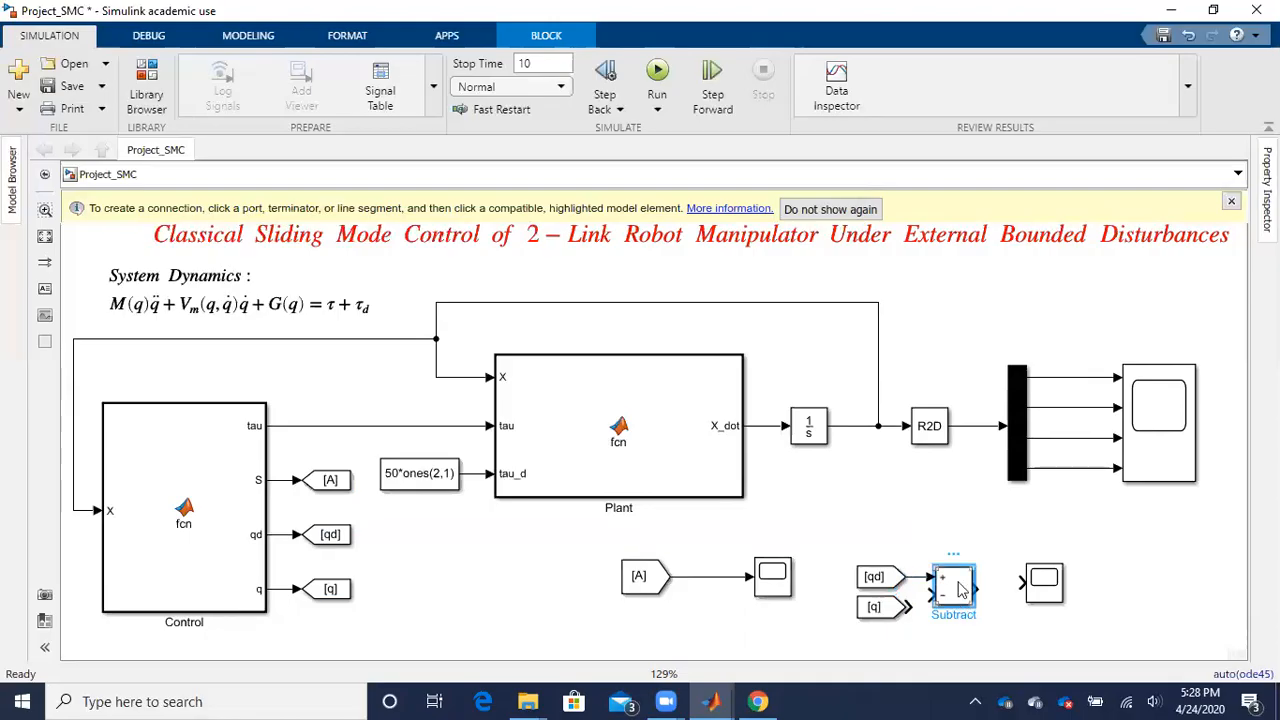
- Set the Subtract block's list of signs to -+
{"action": "double_click", "coordinate": [947, 588]}
{"action": "double_click", "coordinate": [573, 465]}
{"action": "type", "text": "-+"}
{"action": "key", "text": "Return"}
- Enlarge and align the Subtract block, connect the q From block to its plus input, and connect its output to the Scope
{"action": "left_click_drag", "start_coordinate": [975, 605], "coordinate": [981, 622]}
{"action": "left_click_drag", "start_coordinate": [904, 609], "coordinate": [879, 626]}
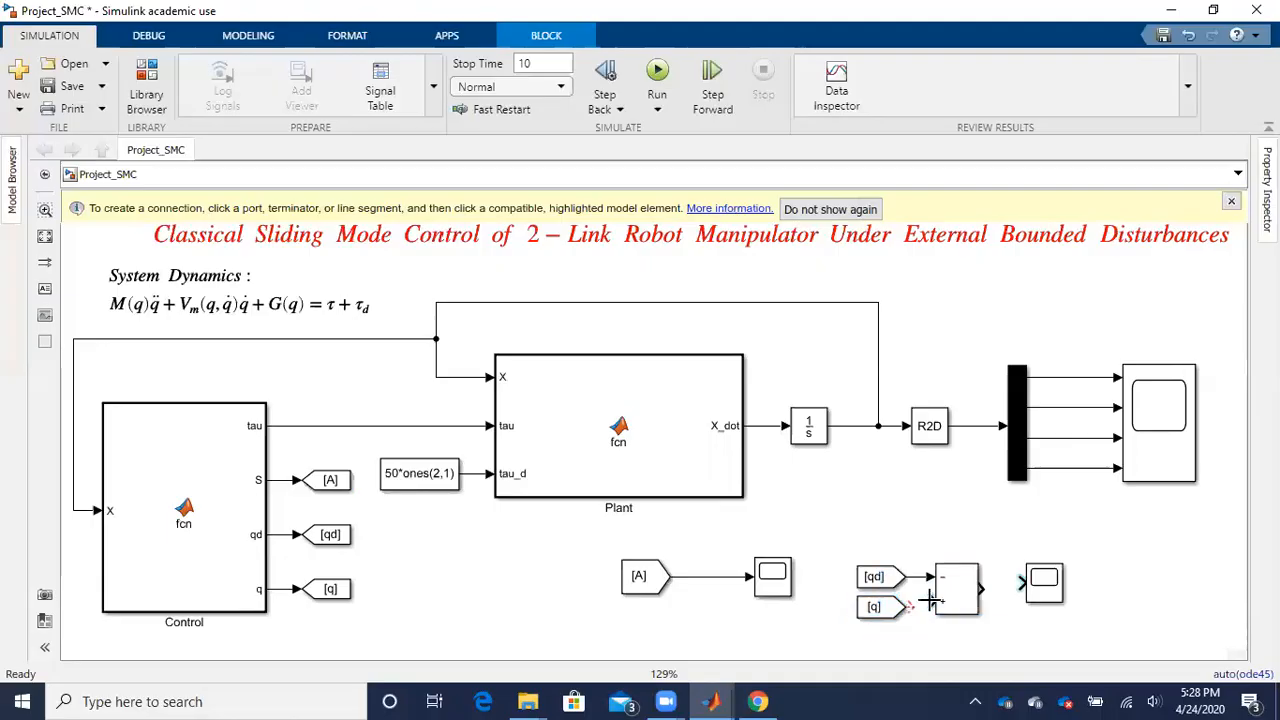
{"action": "left_click", "coordinate": [858, 622]}
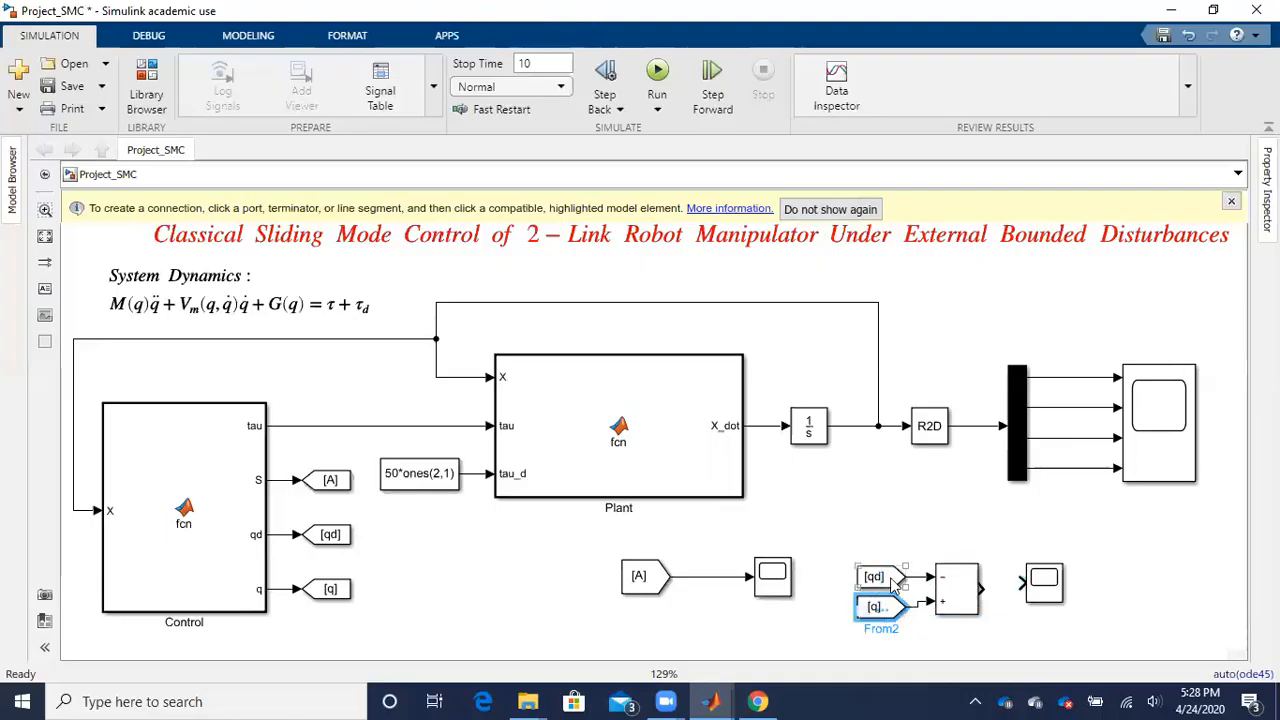
{"action": "left_click", "coordinate": [940, 572]}
{"action": "left_click_drag", "start_coordinate": [930, 556], "coordinate": [874, 570]}
{"action": "left_click_drag", "start_coordinate": [1042, 590], "coordinate": [1060, 597]}
{"action": "left_click", "coordinate": [1015, 592]}
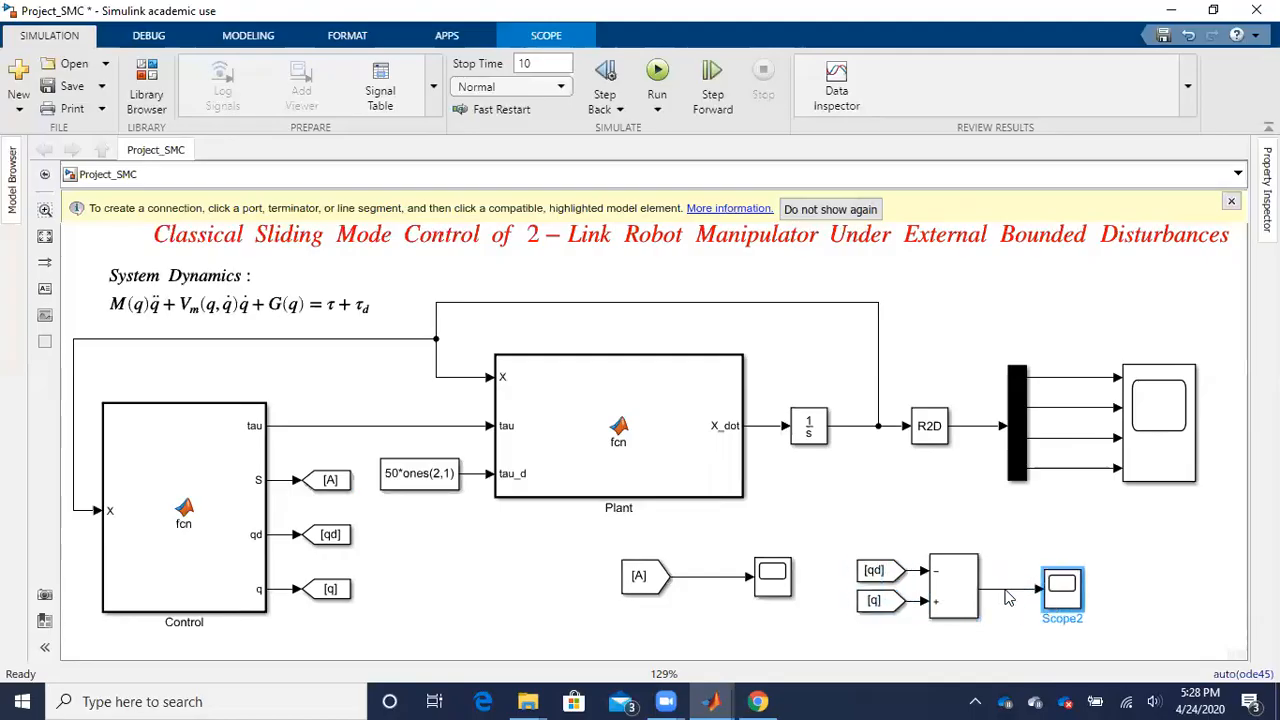
- Shift both From-to-Scope block groups slightly within the canvas and rename the scope fed by A as Sliding Surface
{"action": "left_click_drag", "start_coordinate": [613, 562], "coordinate": [1072, 628]}
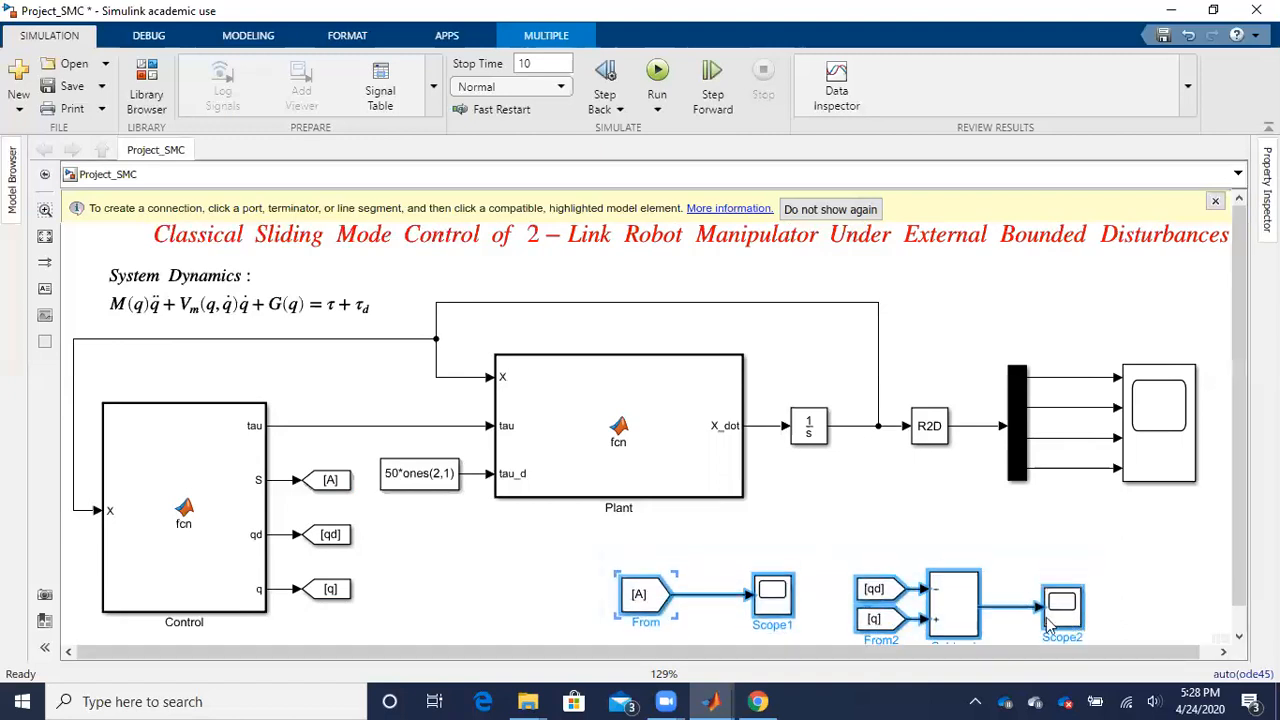
{"action": "left_click_drag", "start_coordinate": [965, 603], "coordinate": [953, 603]}
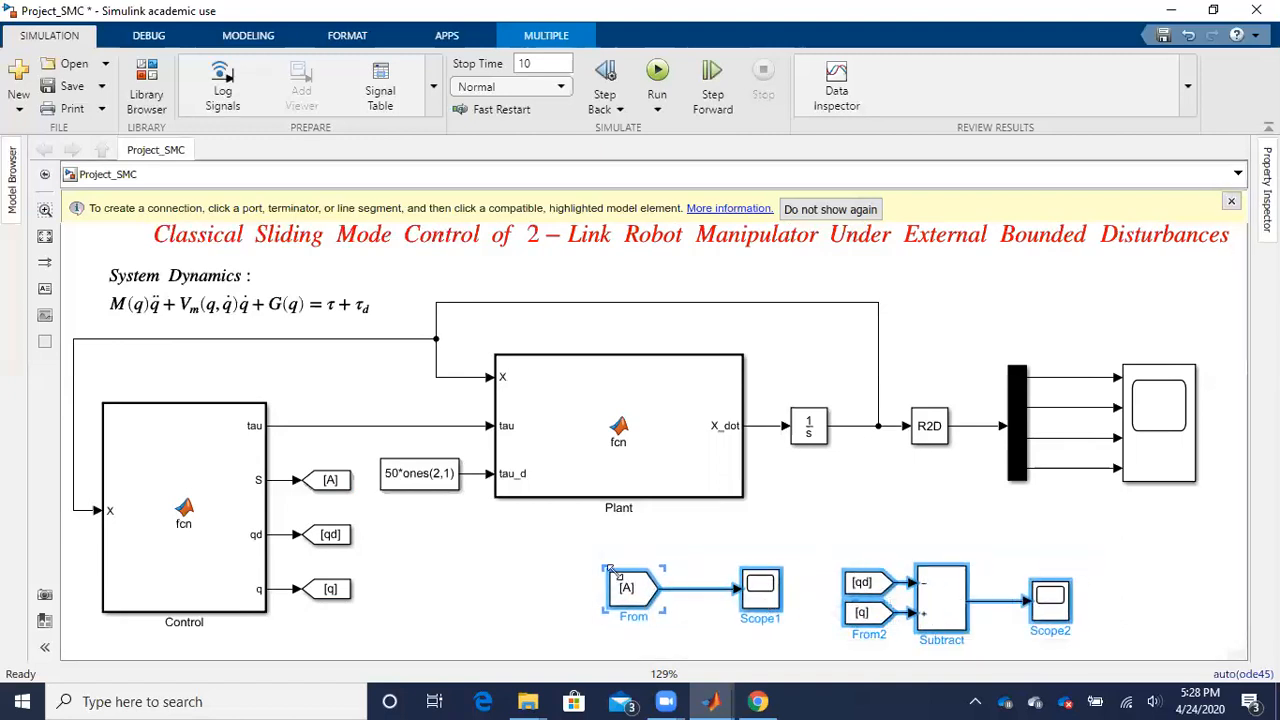
{"action": "left_click", "coordinate": [771, 622]}
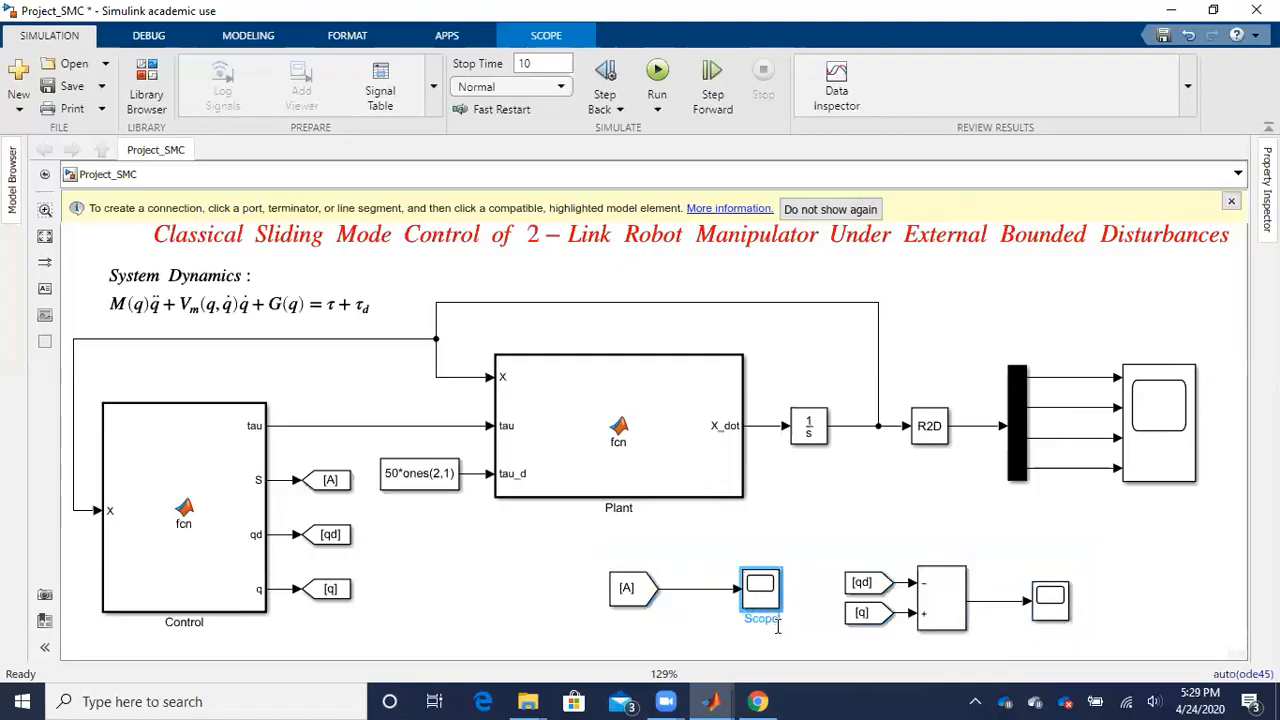
{"action": "type", "text": "Sliding Surface"}
{"action": "left_click", "coordinate": [699, 609]}
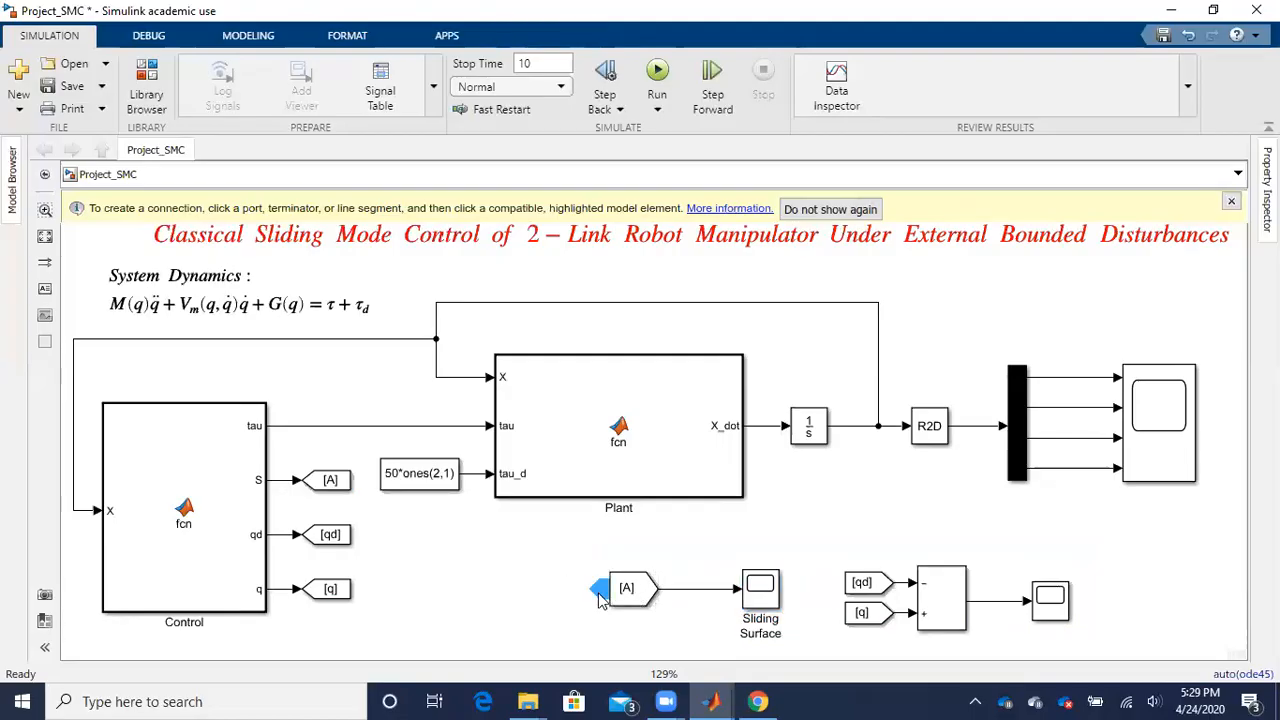
- Set the font size of the Sliding Surface scope to 16
{"action": "left_click", "coordinate": [757, 601]}
{"action": "right_click", "coordinate": [757, 600]}
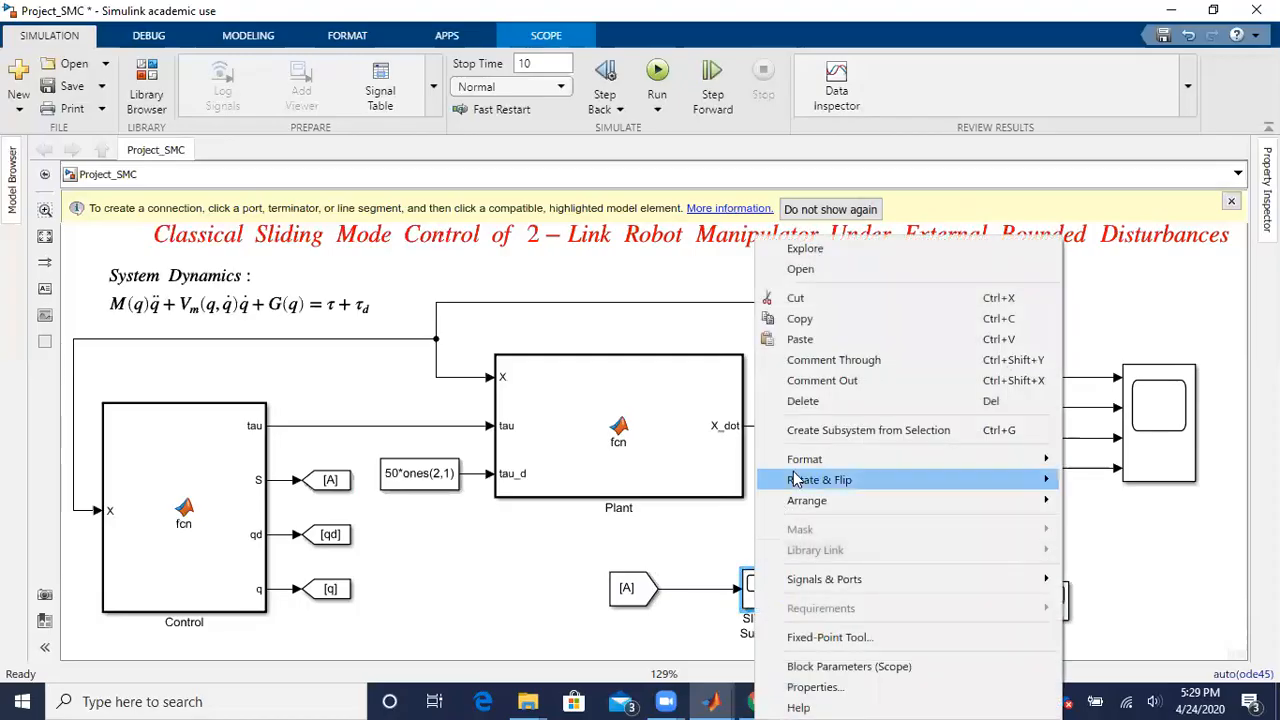
{"action": "mouse_move", "coordinate": [882, 460]}
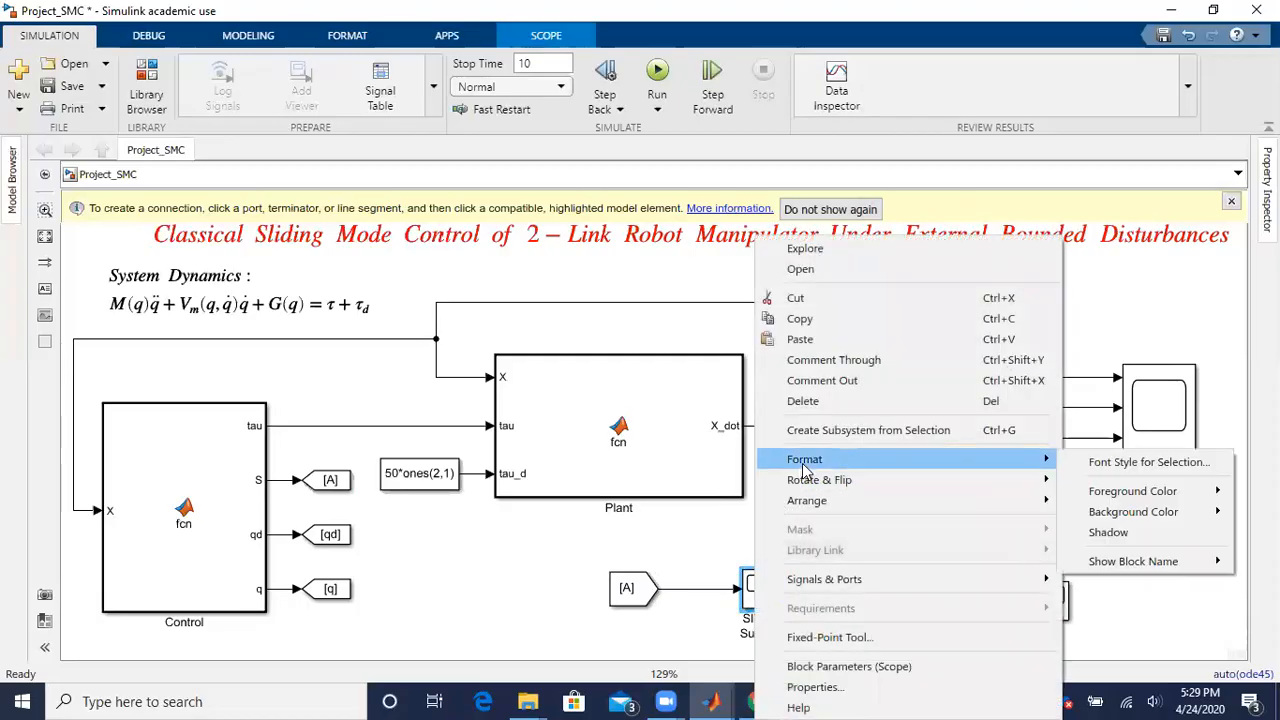
{"action": "left_click", "coordinate": [1110, 468]}
{"action": "left_click", "coordinate": [810, 346]}
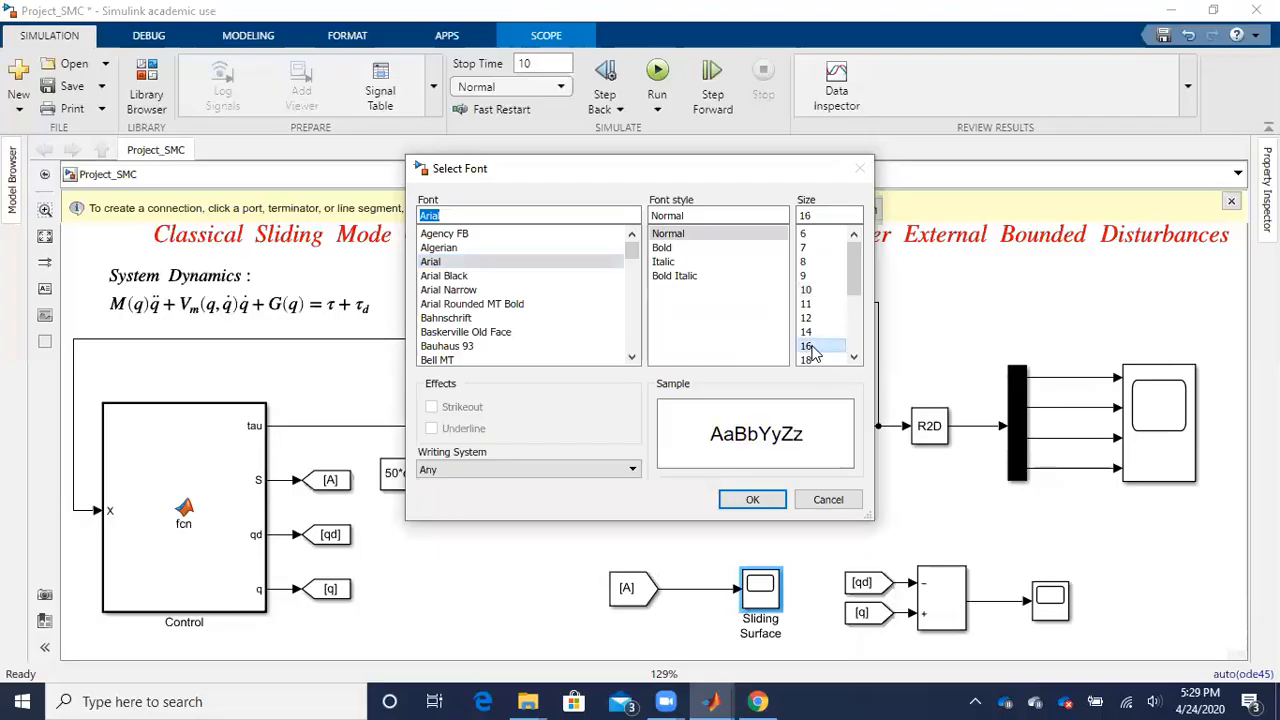
{"action": "left_click", "coordinate": [752, 499]}
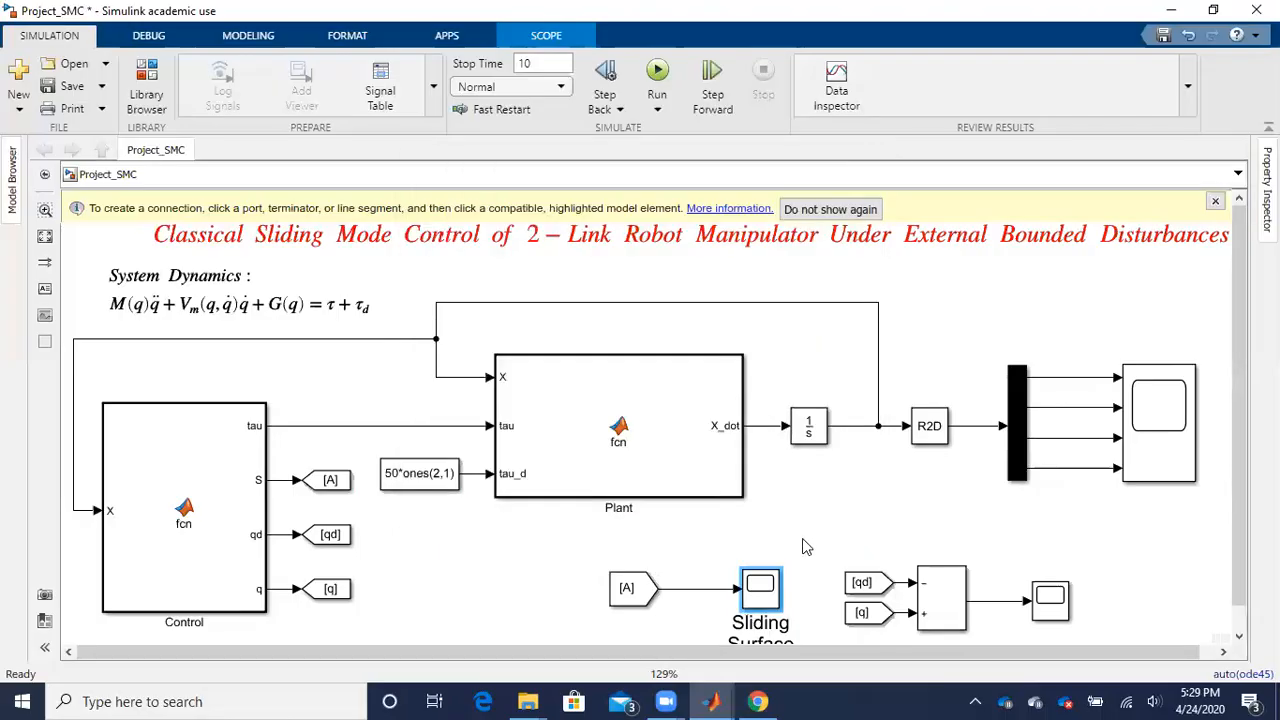
{"action": "scroll", "coordinate": [802, 536], "scroll_direction": "down", "scroll_amount": 1}
- Dismiss the connection tip and rename the Plant block as 2 Link Robot Dynamics
{"action": "left_click", "coordinate": [608, 432]}
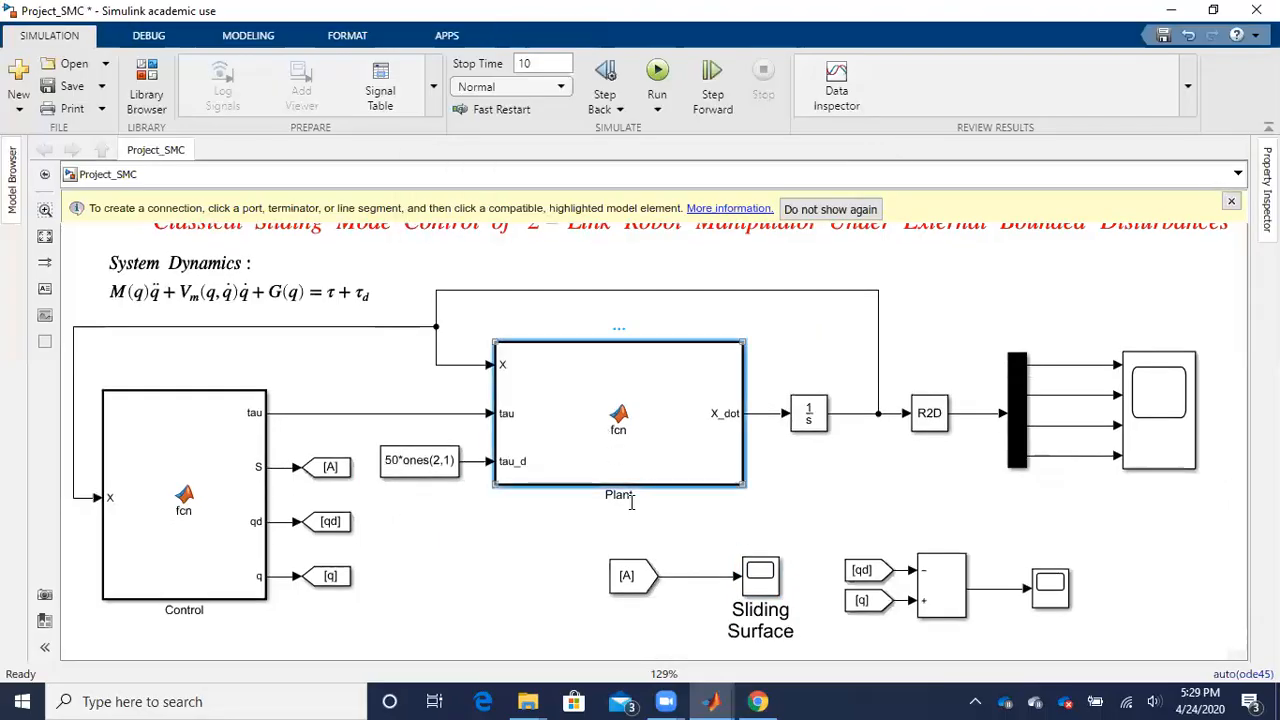
{"action": "left_click", "coordinate": [1231, 201]}
{"action": "left_click", "coordinate": [611, 494]}
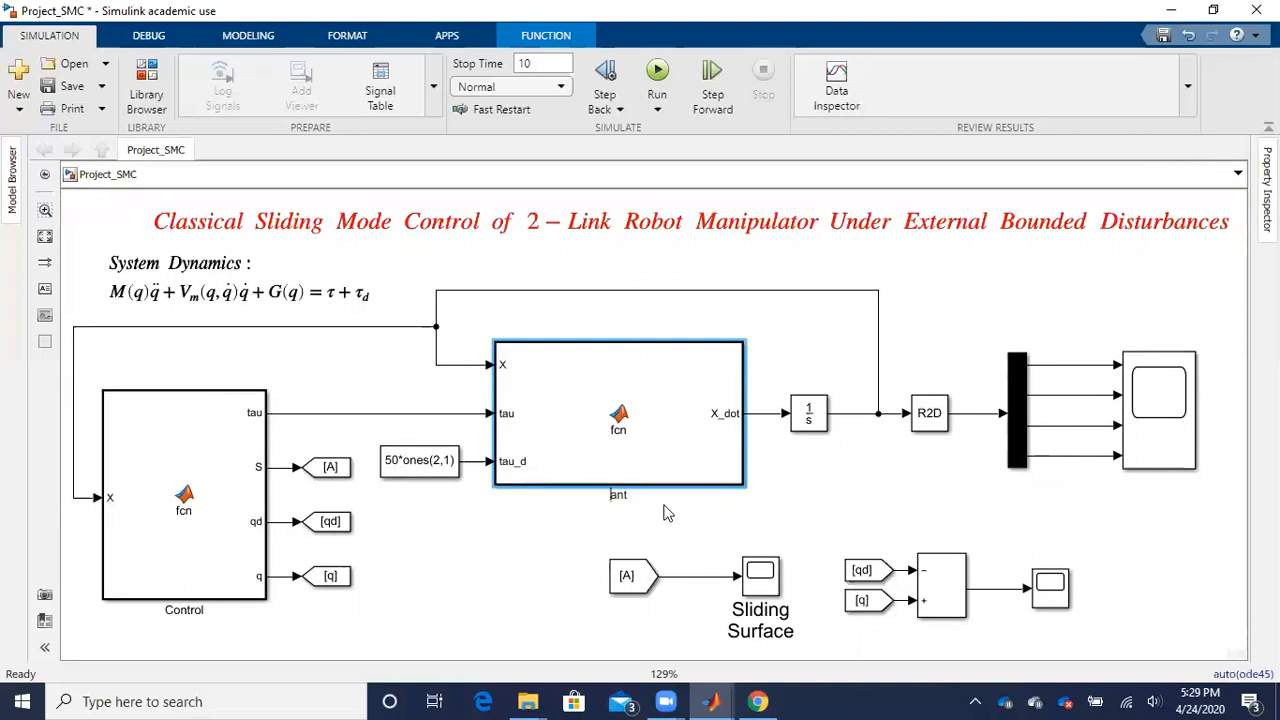
{"action": "type", "text": "2 Link Robot Dynamics"}
- Set the font size of the 2 Link Robot Dynamics block to 16
{"action": "right_click", "coordinate": [627, 470]}
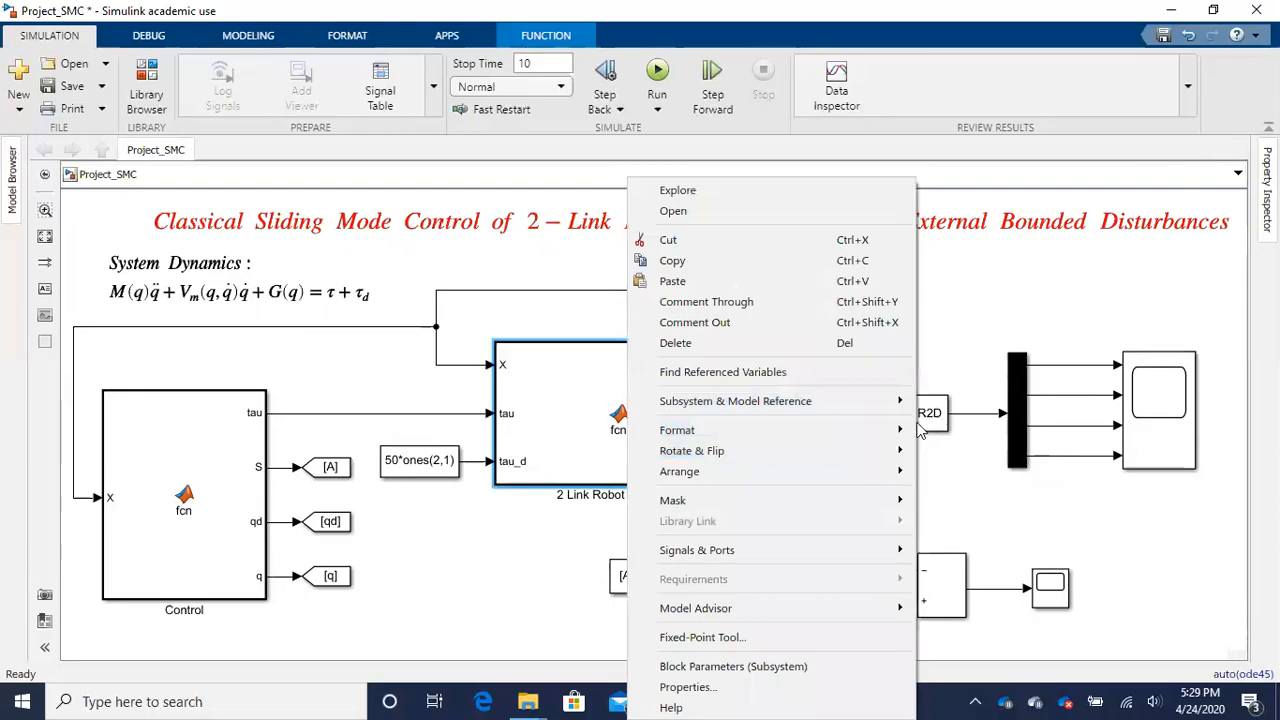
{"action": "mouse_move", "coordinate": [894, 430]}
{"action": "left_click", "coordinate": [1005, 435]}
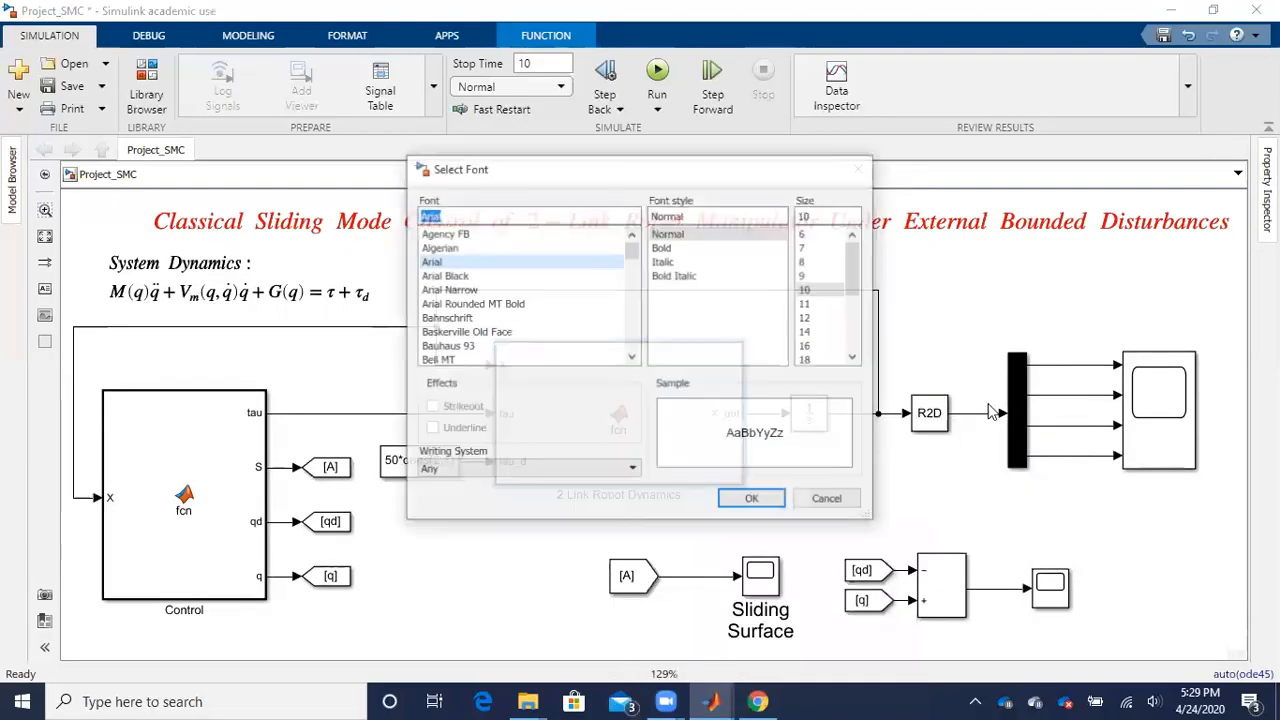
{"action": "left_click", "coordinate": [806, 345]}
{"action": "left_click", "coordinate": [755, 500]}
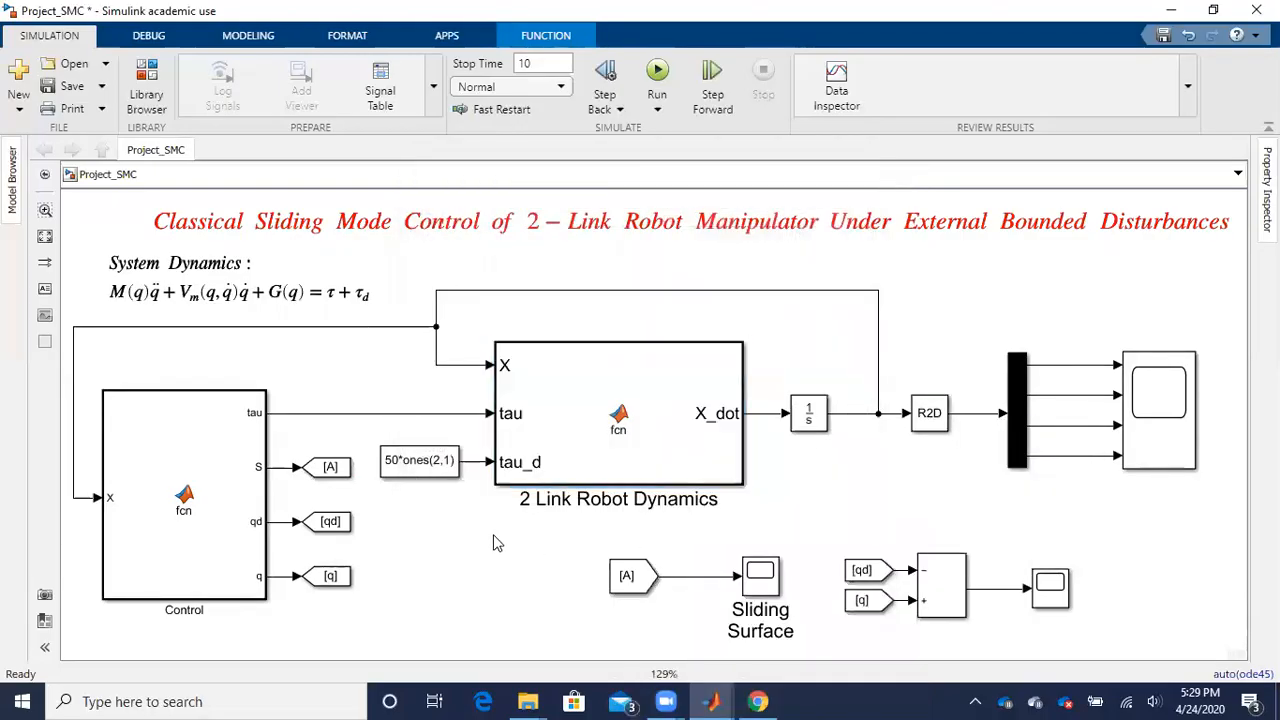
- Add SMC in front of the Control block's name so it reads SMC Control
{"action": "left_click", "coordinate": [167, 612]}
{"action": "left_click", "coordinate": [167, 612]}
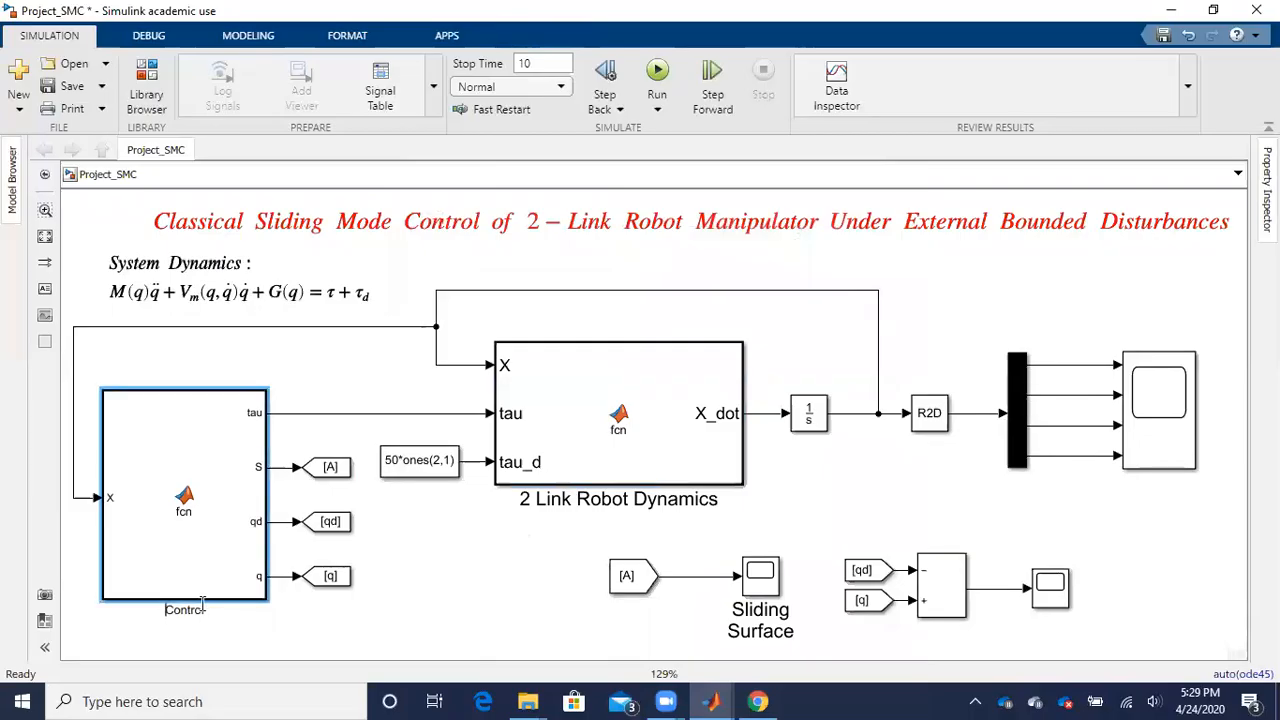
{"action": "type", "text": "SMC"}
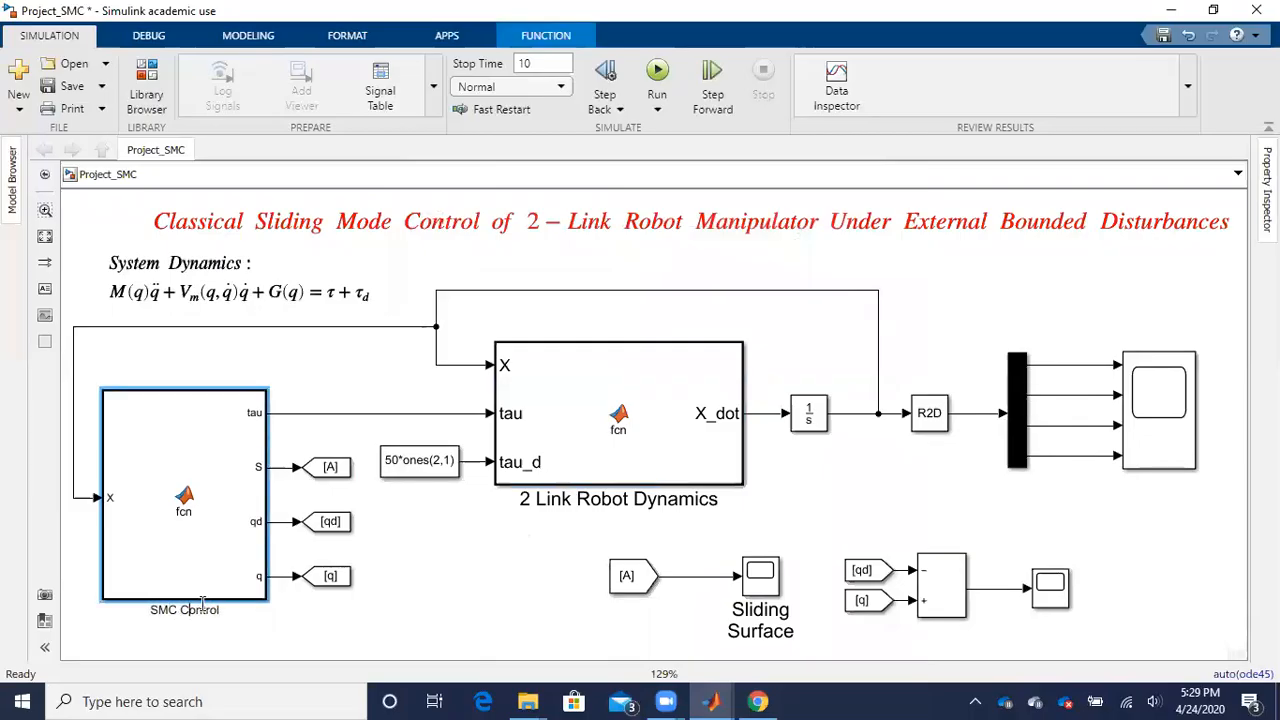
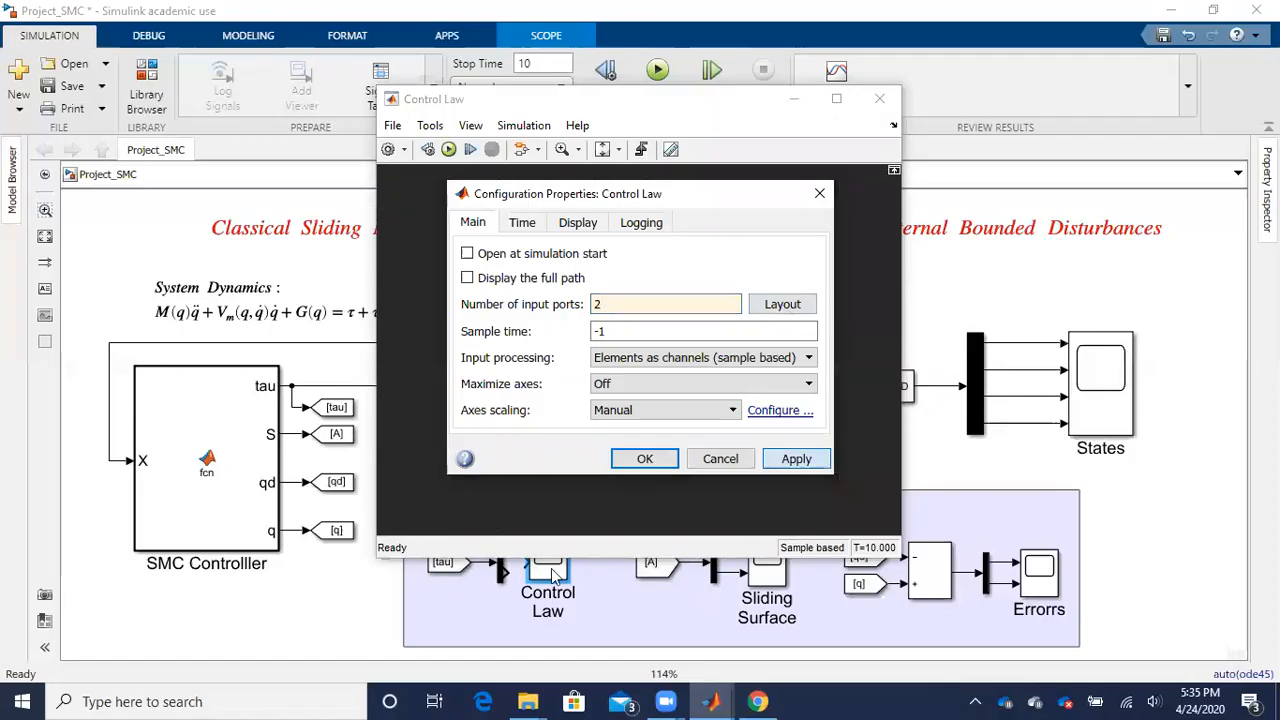
- Accept 2 input ports for the Control Law scope and connect both outputs of the tau demux to it
{"action": "left_click", "coordinate": [644, 458]}
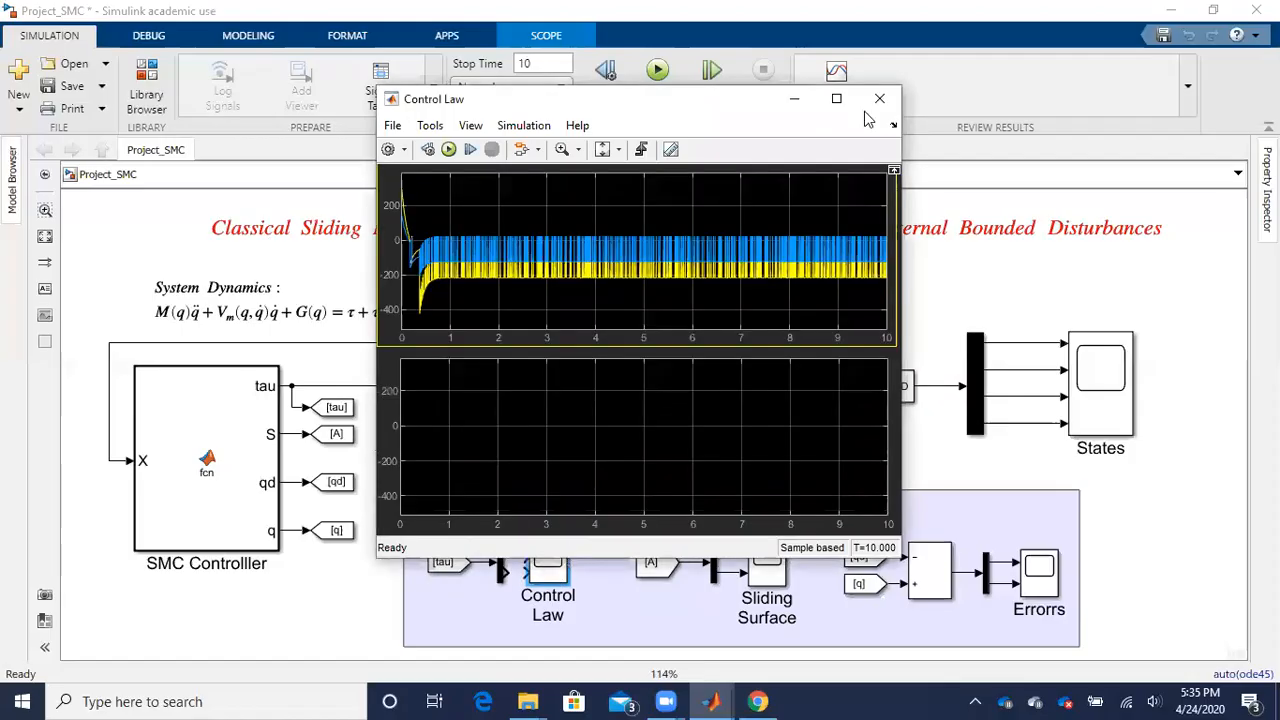
{"action": "left_click", "coordinate": [560, 566]}
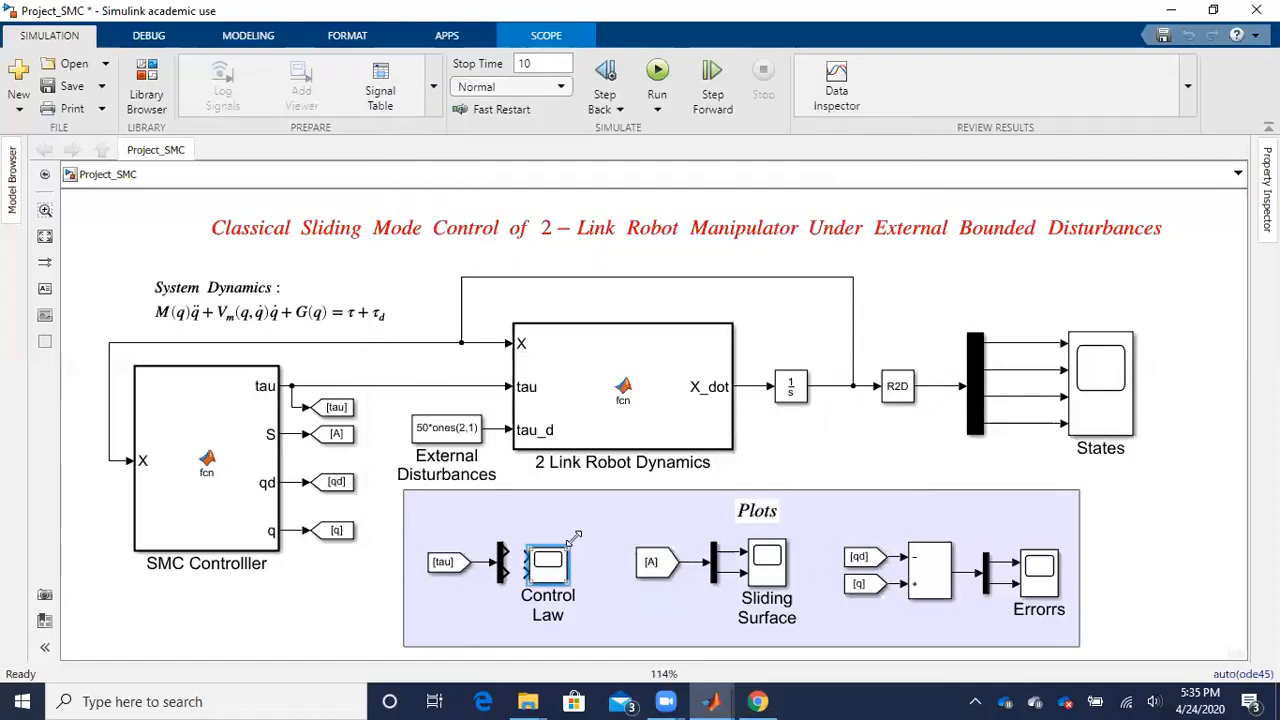
{"action": "left_click_drag", "start_coordinate": [507, 550], "coordinate": [526, 552]}
{"action": "left_click", "coordinate": [508, 572]}
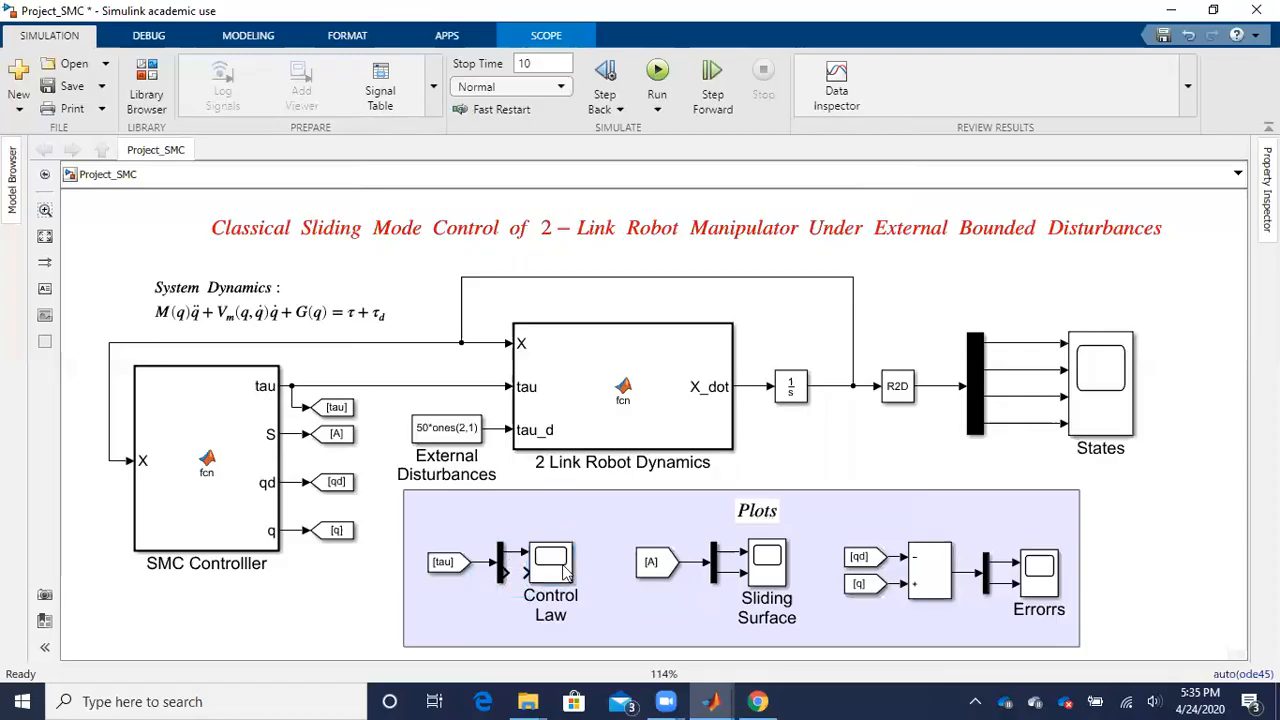
{"action": "left_click", "coordinate": [611, 574]}
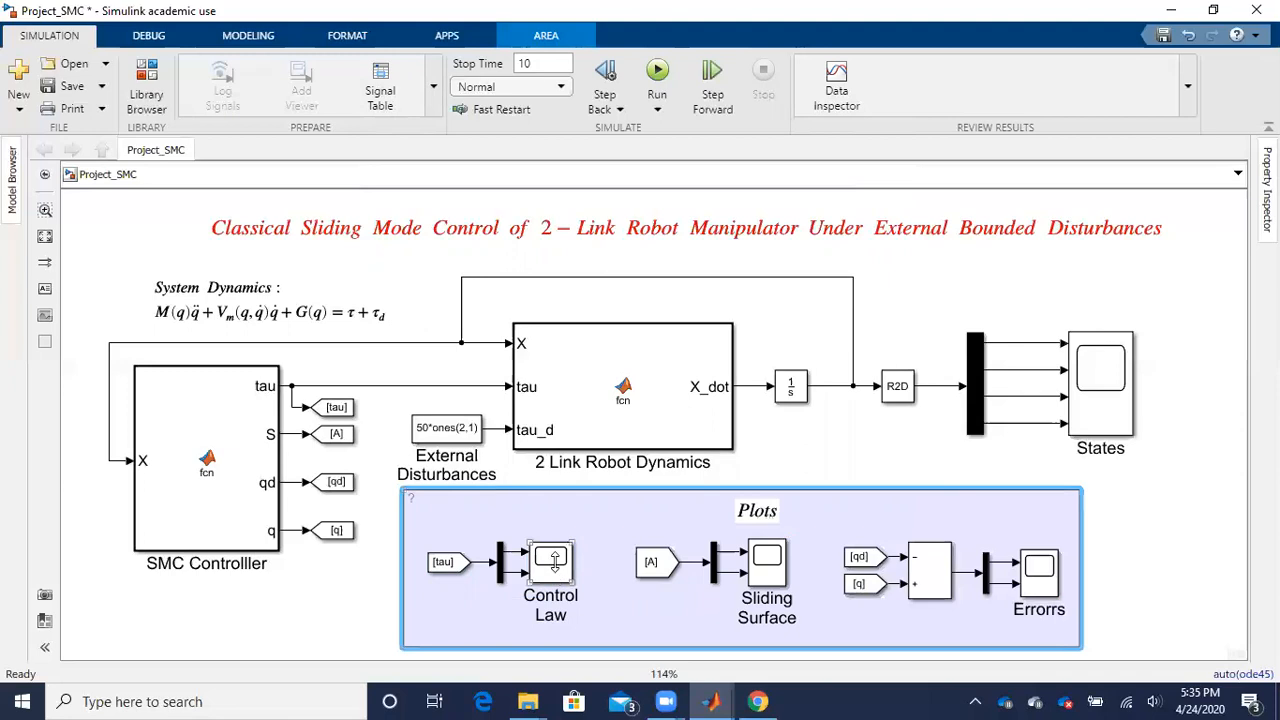
- Open the Control Law scope maximized and style it with a white figure color, white axes background and black axes lines
{"action": "double_click", "coordinate": [556, 573]}
{"action": "left_click", "coordinate": [837, 95]}
{"action": "right_click", "coordinate": [341, 136]}
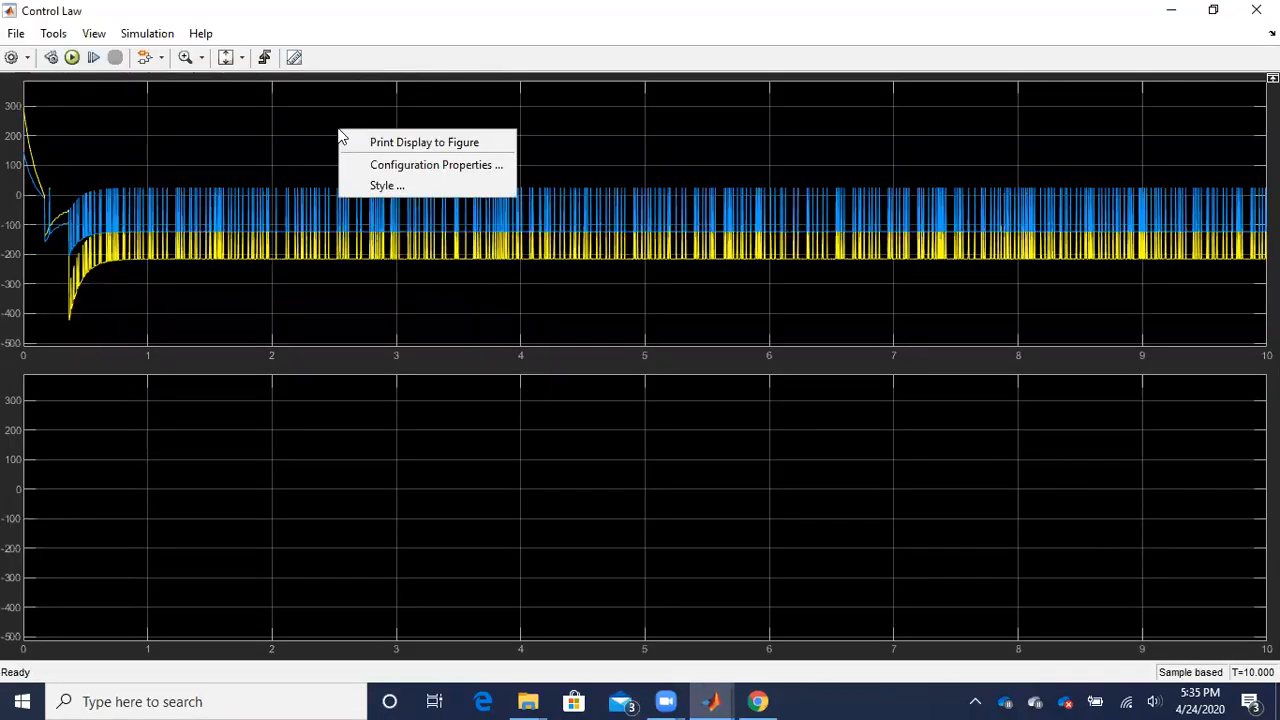
{"action": "left_click", "coordinate": [290, 142]}
{"action": "right_click", "coordinate": [290, 142]}
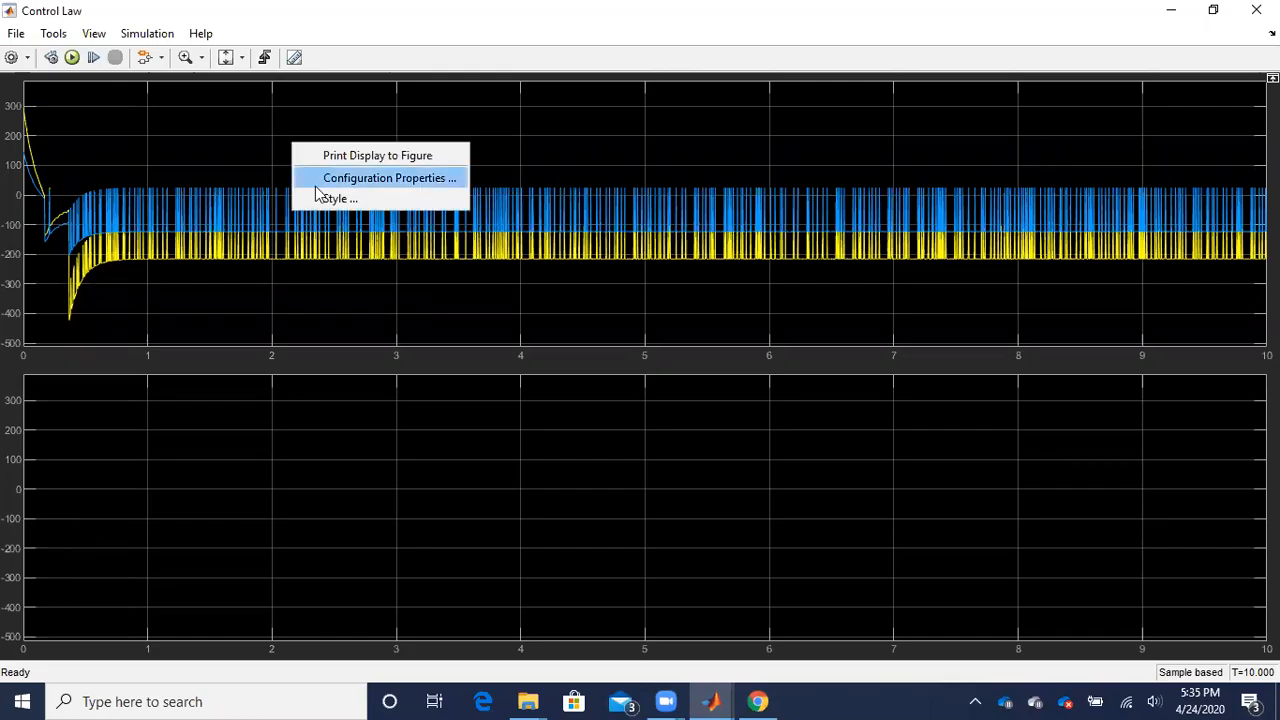
{"action": "left_click", "coordinate": [327, 199]}
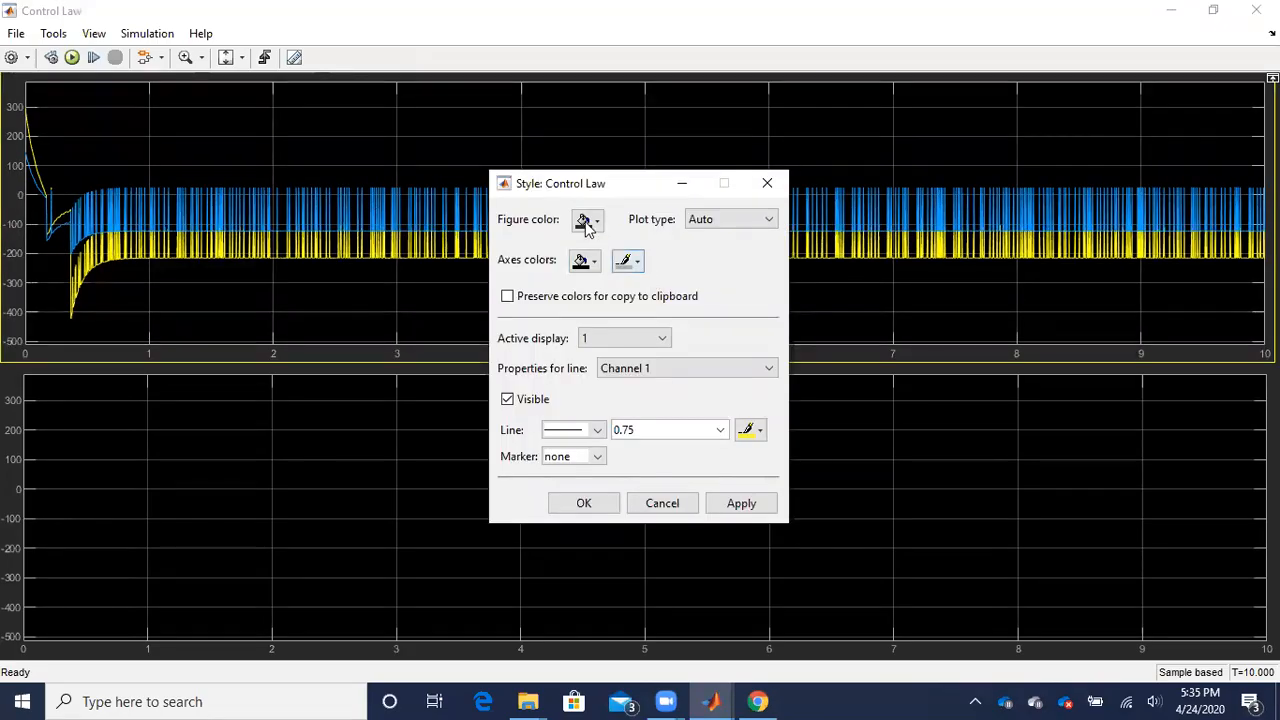
{"action": "left_click", "coordinate": [586, 219]}
{"action": "left_click", "coordinate": [625, 250]}
{"action": "left_click", "coordinate": [585, 260]}
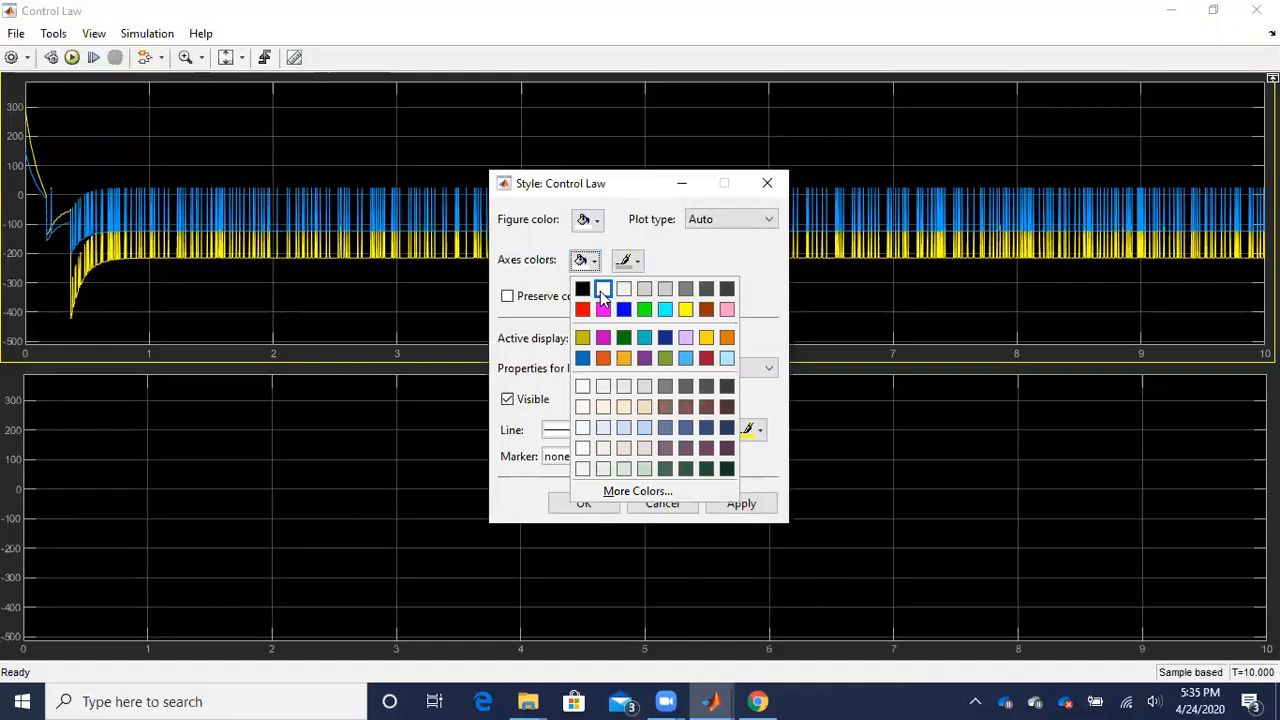
{"action": "left_click", "coordinate": [628, 261]}
{"action": "left_click", "coordinate": [625, 290]}
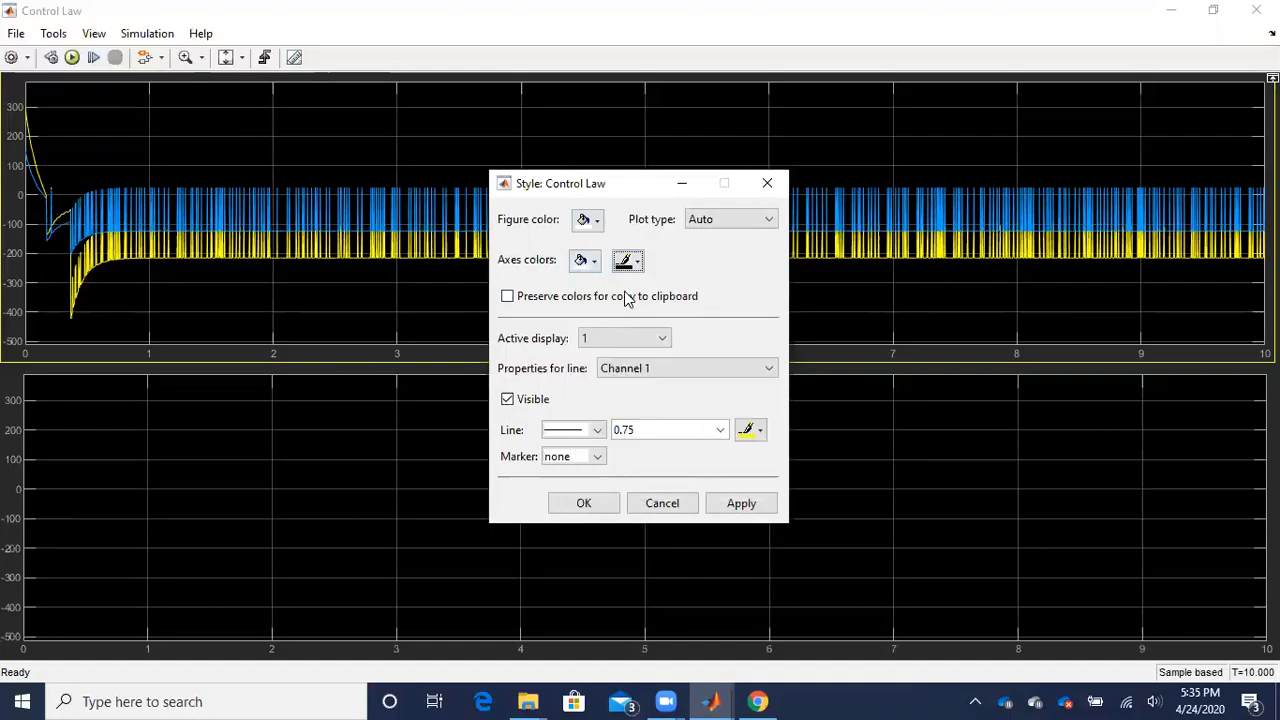
- Set the Channel 1 line in display 1 to black with a width of 2.0 and apply the style
{"action": "left_click", "coordinate": [751, 432]}
{"action": "left_click", "coordinate": [754, 461]}
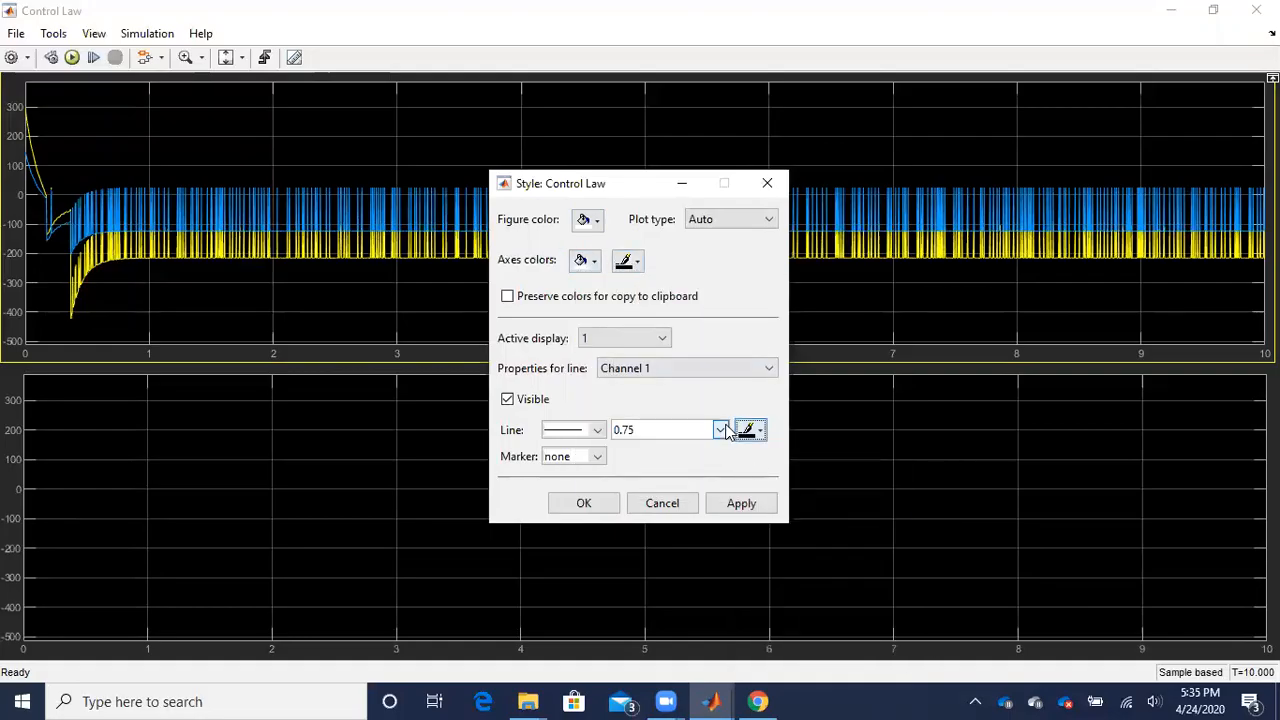
{"action": "left_click", "coordinate": [720, 430]}
{"action": "left_click", "coordinate": [640, 484]}
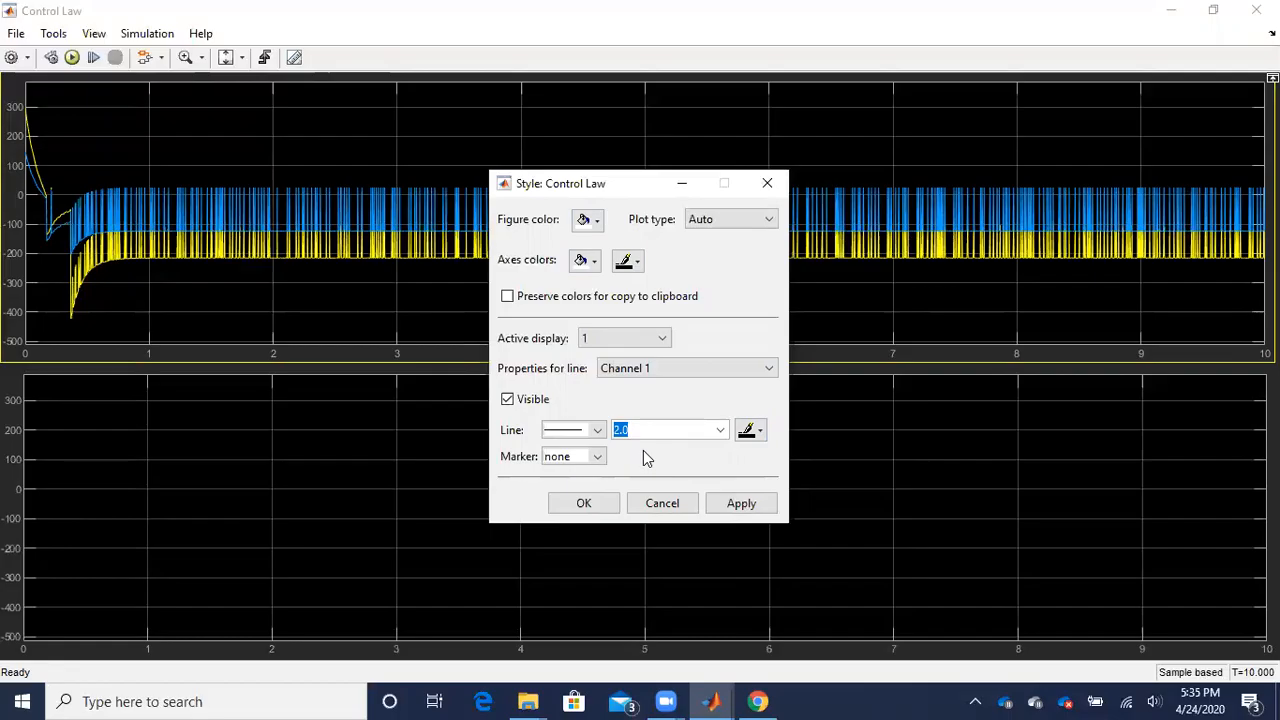
{"action": "left_click", "coordinate": [737, 507]}
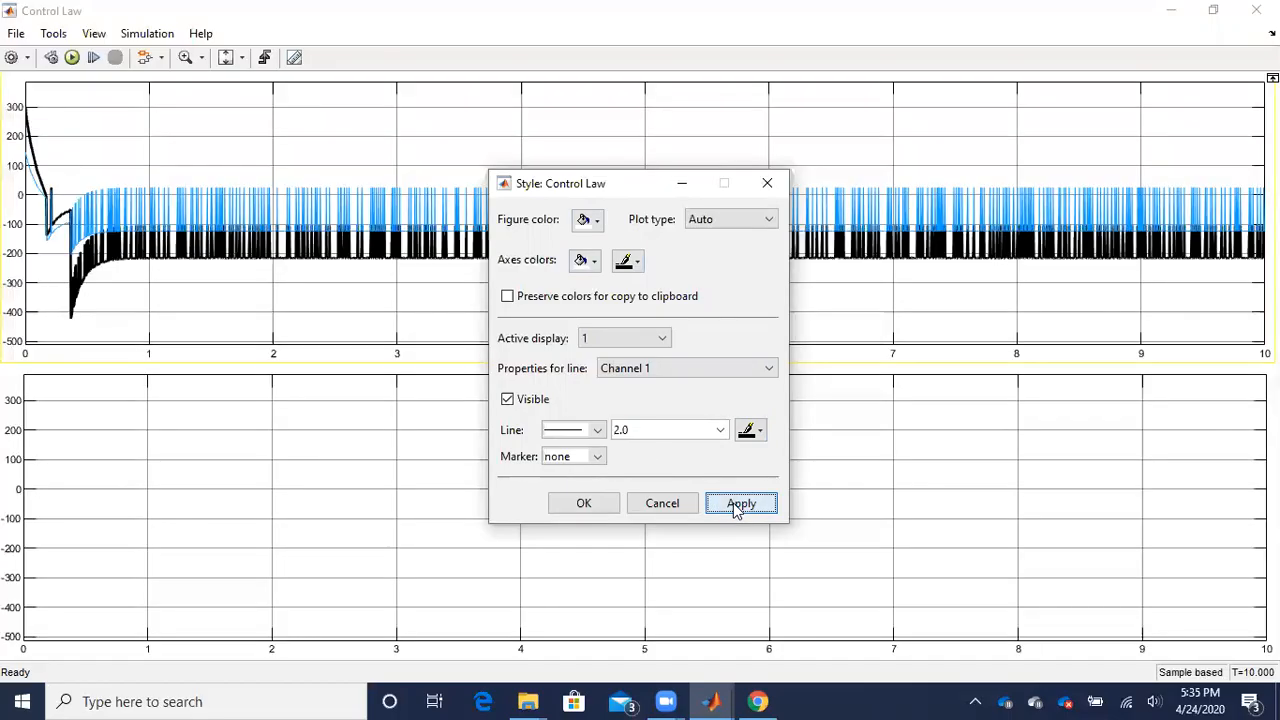
{"action": "left_click", "coordinate": [769, 185]}
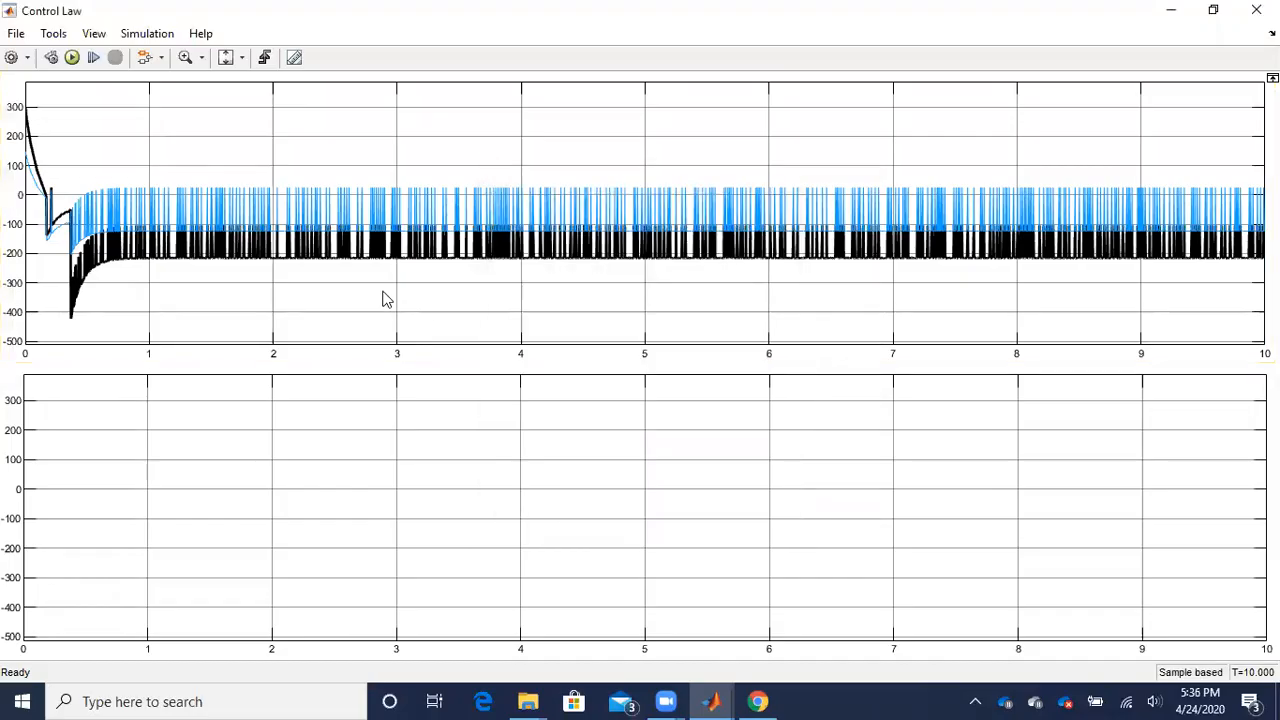
- Set the Channel 2 line in display 1 to red with a width of 2.0 and apply the style
{"action": "right_click", "coordinate": [366, 146]}
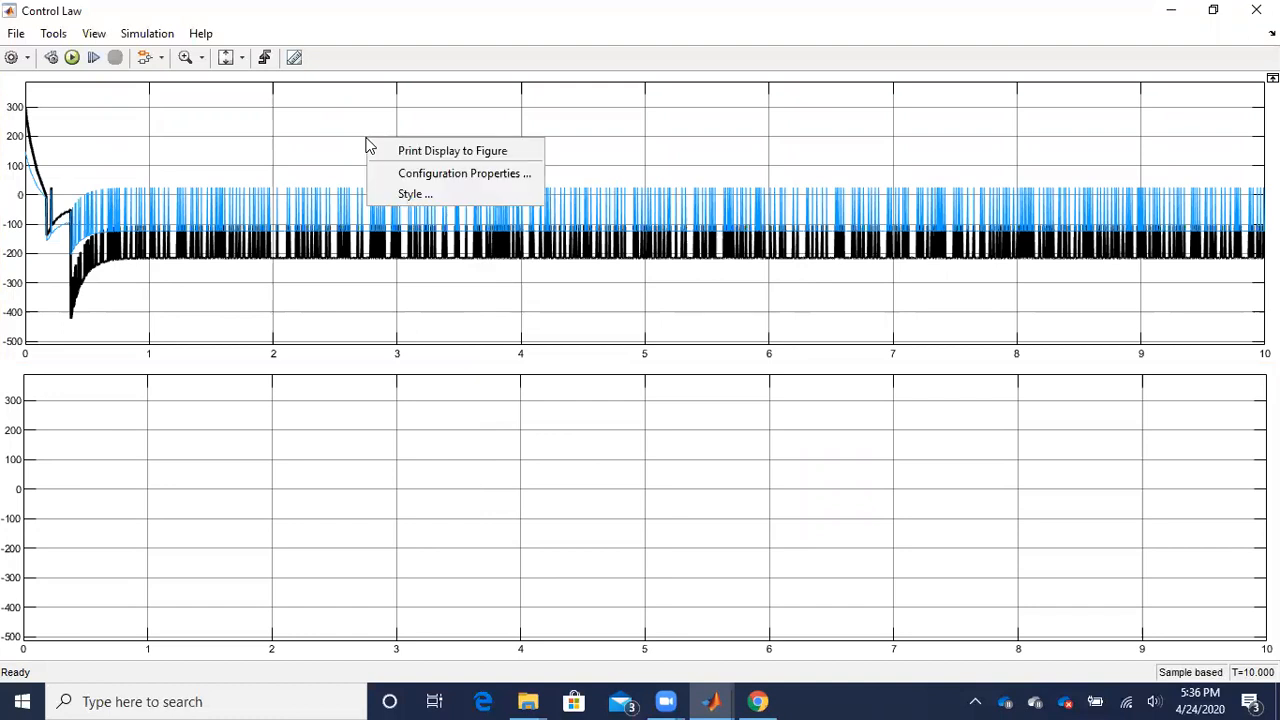
{"action": "left_click", "coordinate": [404, 198]}
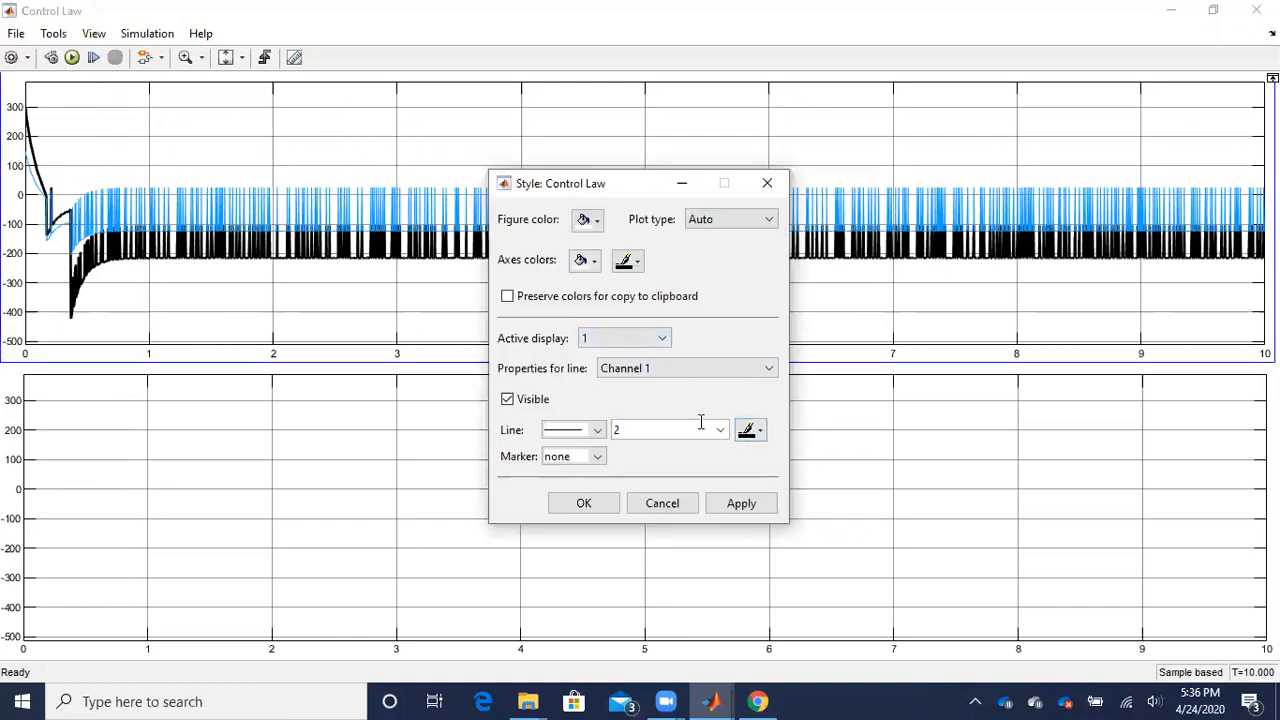
{"action": "left_click", "coordinate": [655, 369]}
{"action": "left_click", "coordinate": [650, 408]}
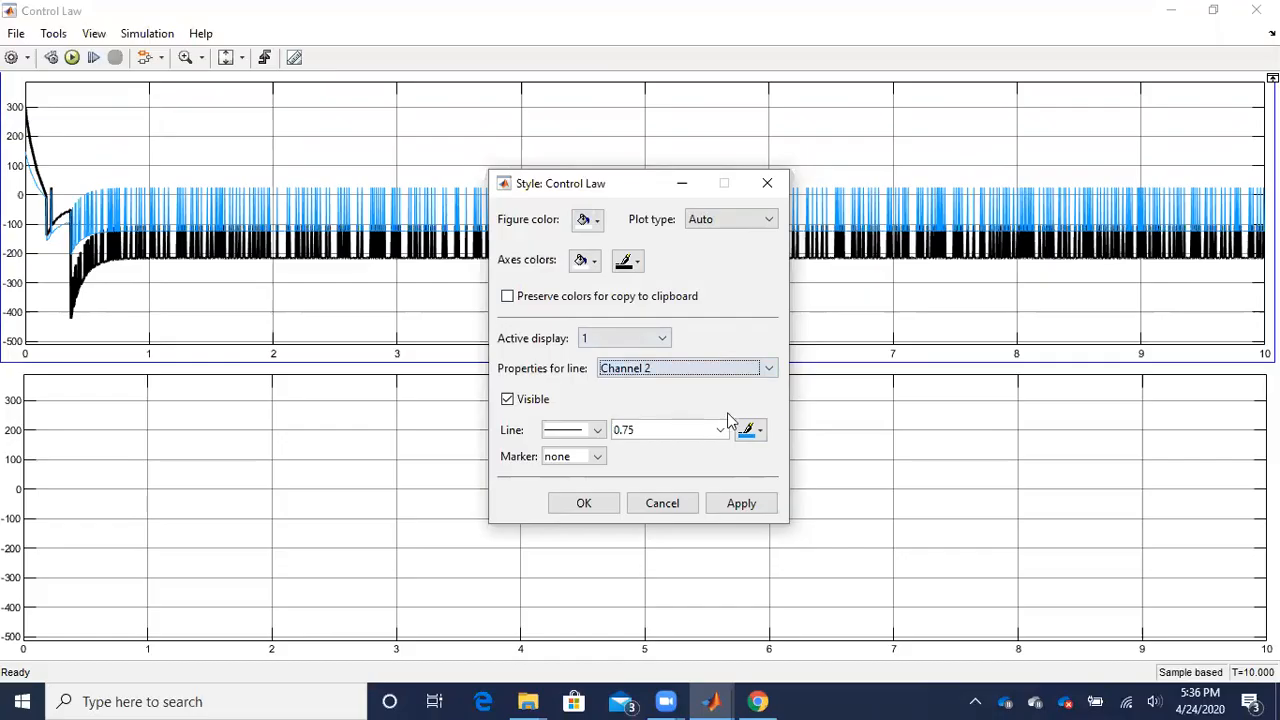
{"action": "left_click", "coordinate": [750, 430]}
{"action": "left_click", "coordinate": [753, 480]}
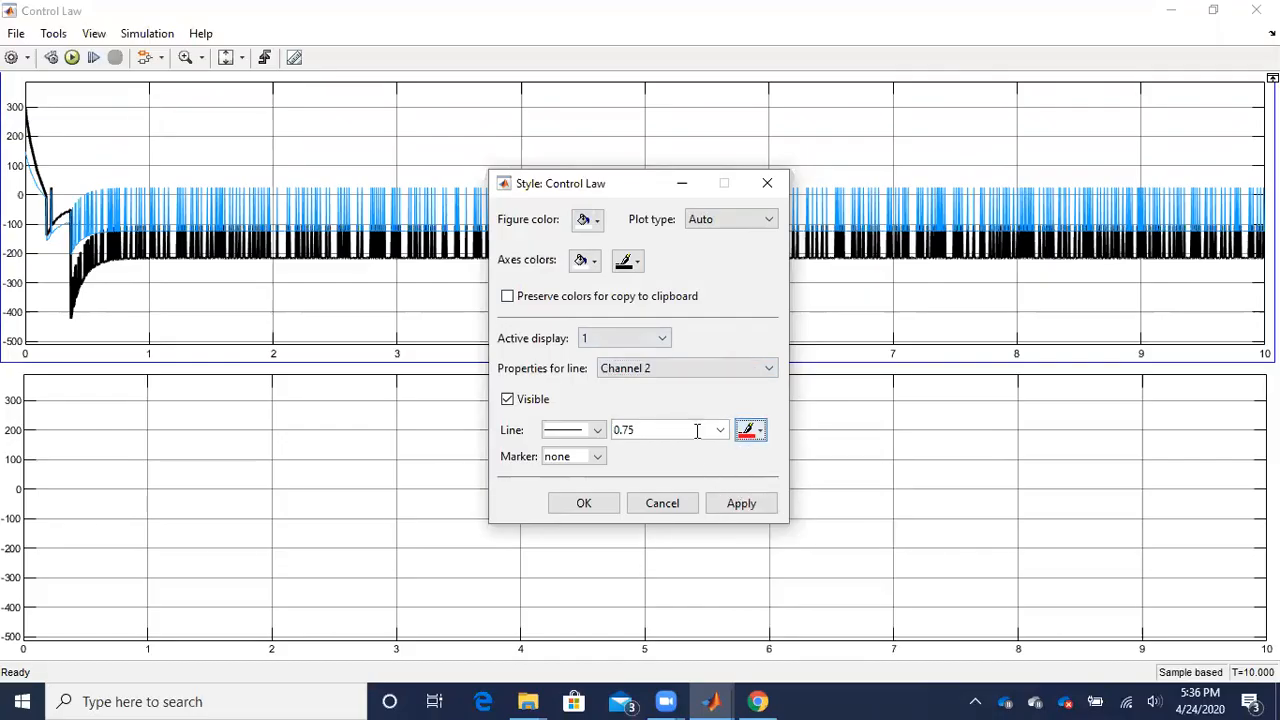
{"action": "left_click", "coordinate": [720, 430]}
{"action": "left_click", "coordinate": [663, 480]}
{"action": "left_click", "coordinate": [738, 504]}
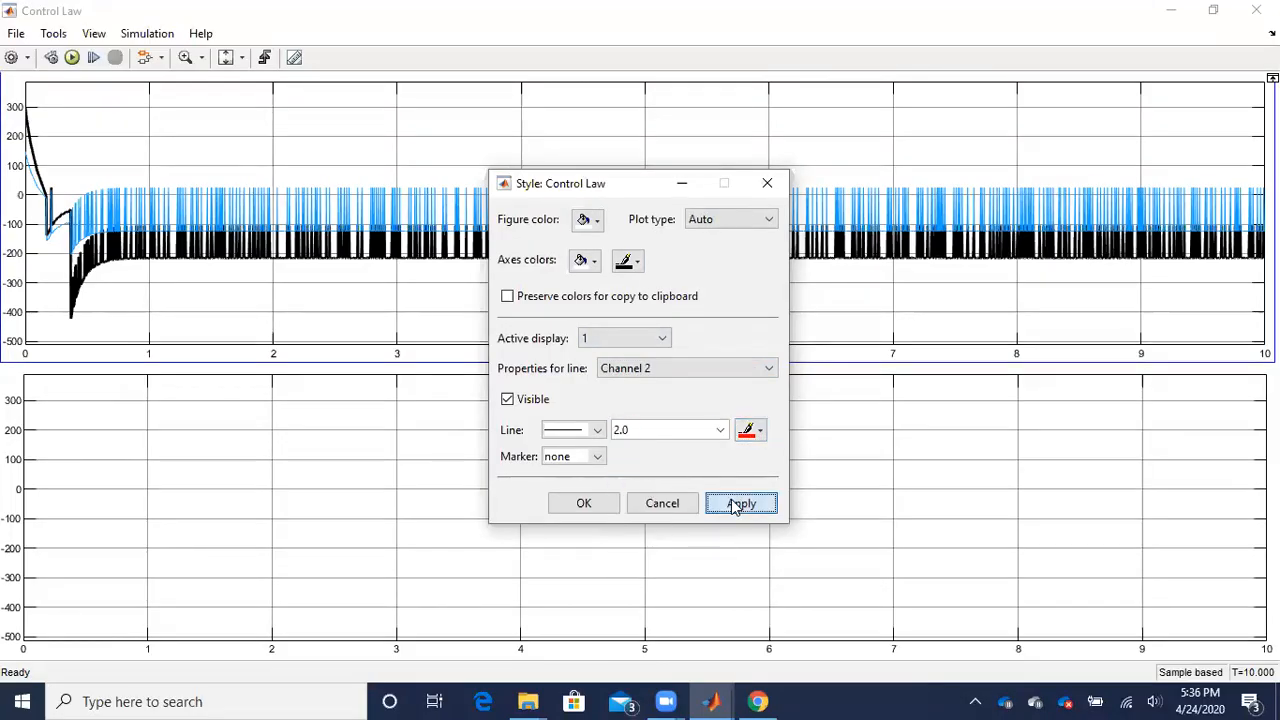
{"action": "left_click", "coordinate": [587, 508]}
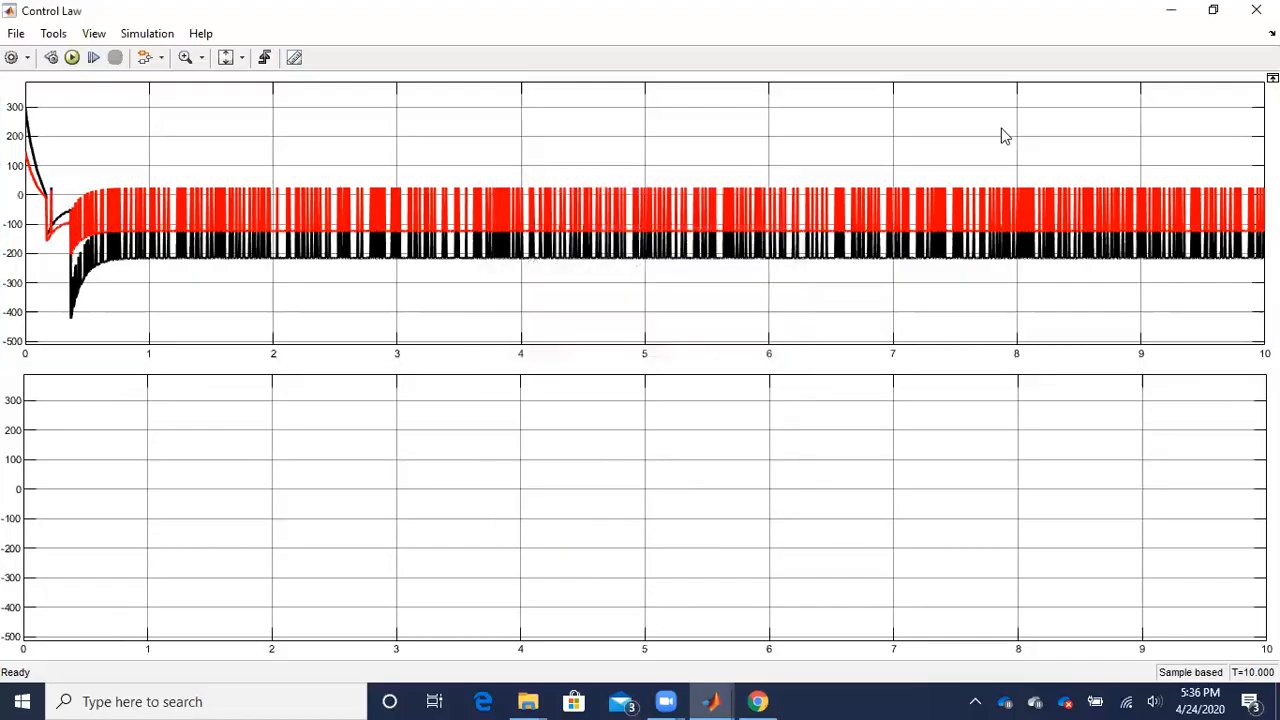
- Rerun the simulation and scale both the X and Y axes limits of the Control Law scope
{"action": "left_click", "coordinate": [1250, 9]}
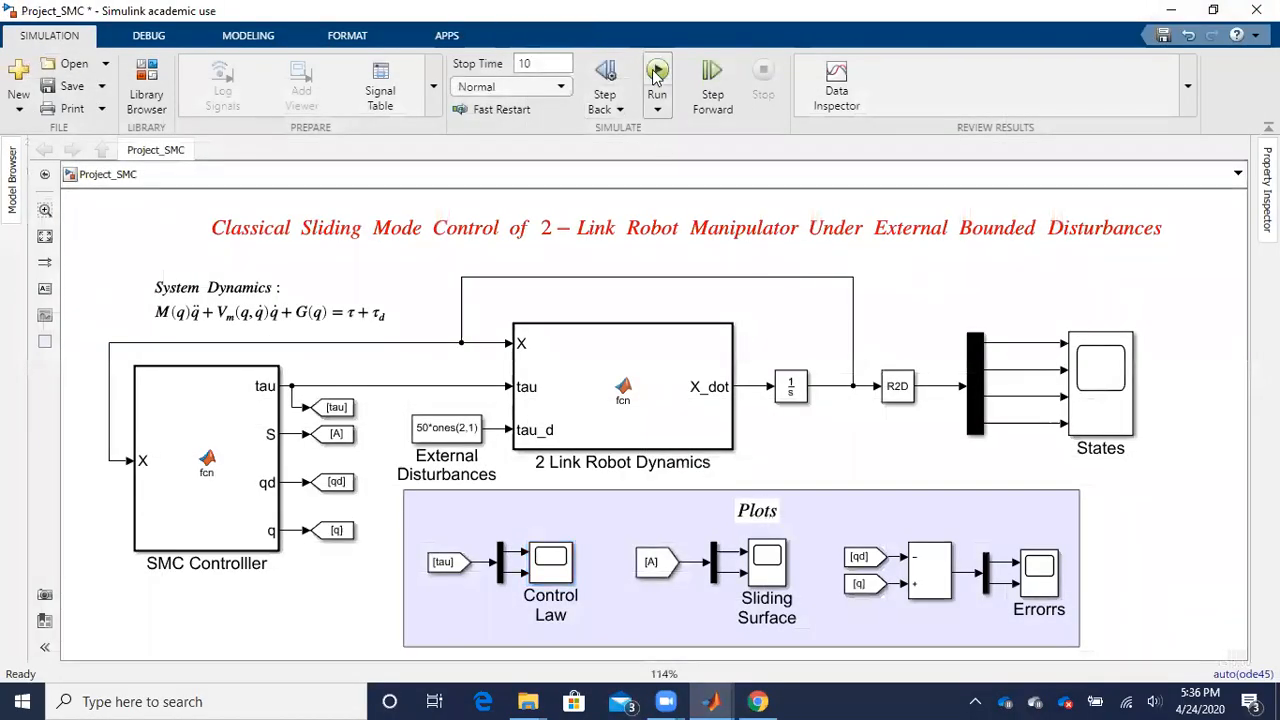
{"action": "left_click", "coordinate": [657, 72]}
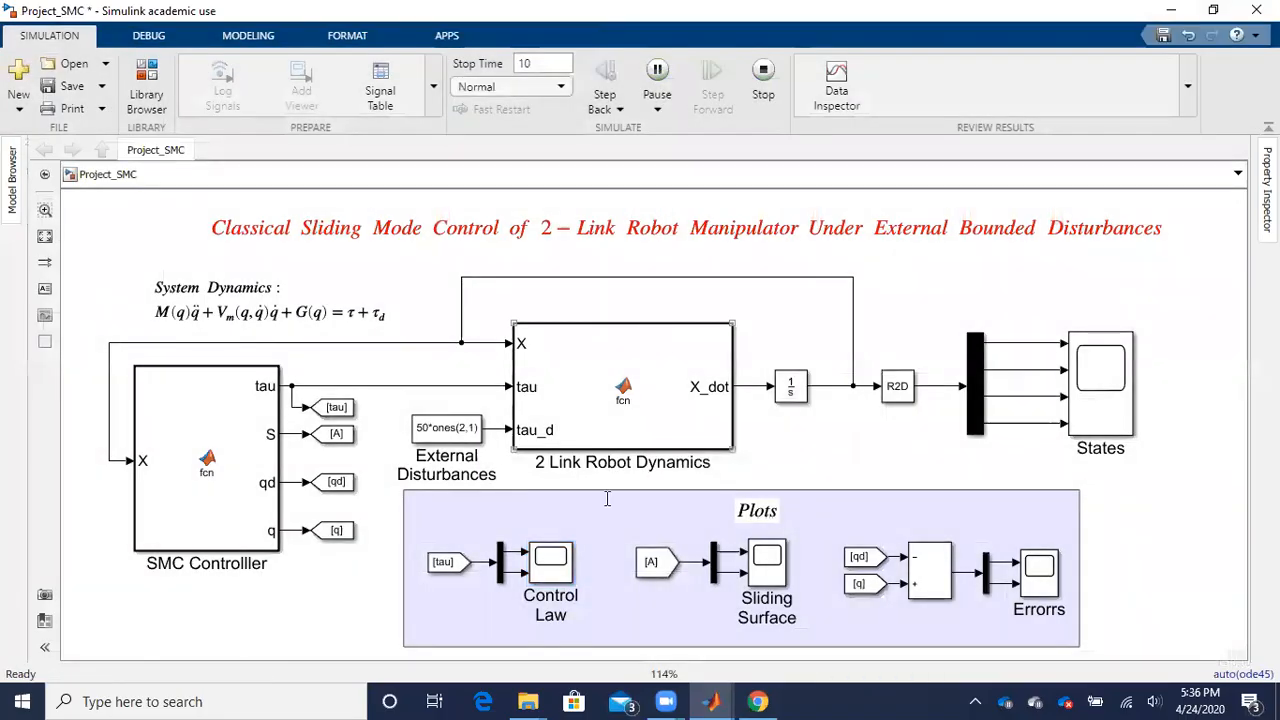
{"action": "double_click", "coordinate": [563, 562]}
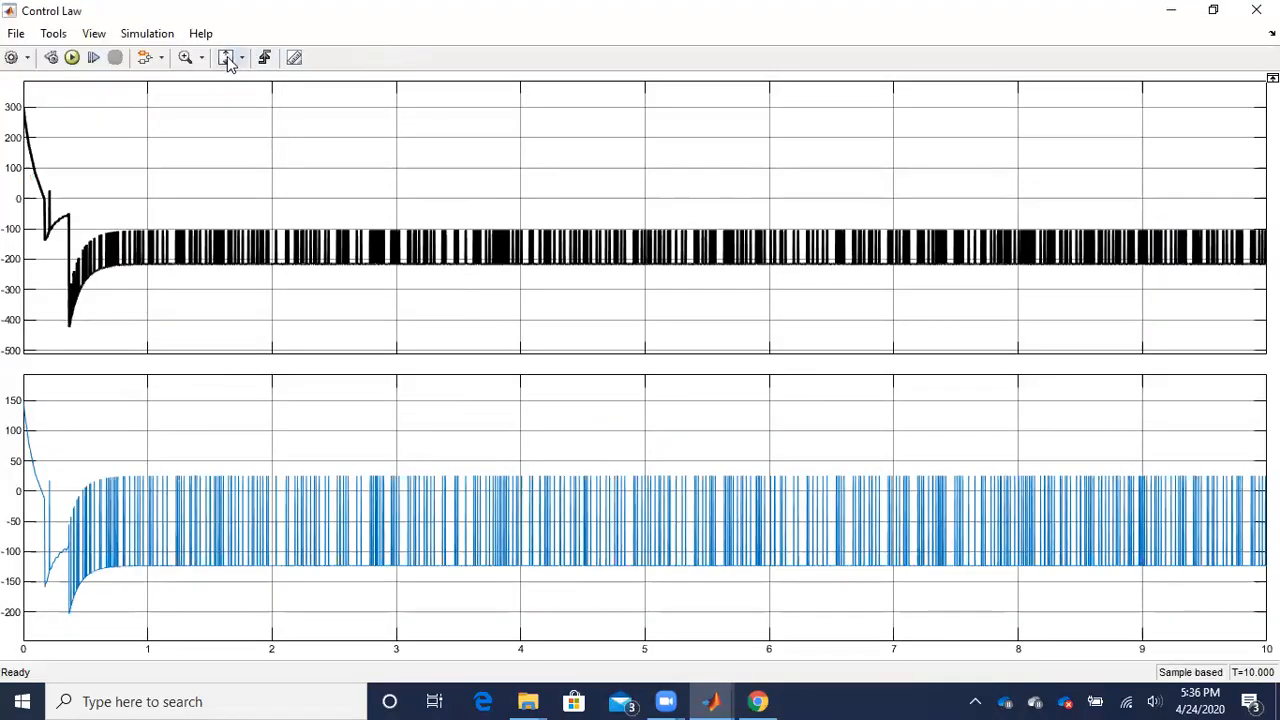
{"action": "left_click", "coordinate": [241, 58]}
{"action": "left_click", "coordinate": [228, 102]}
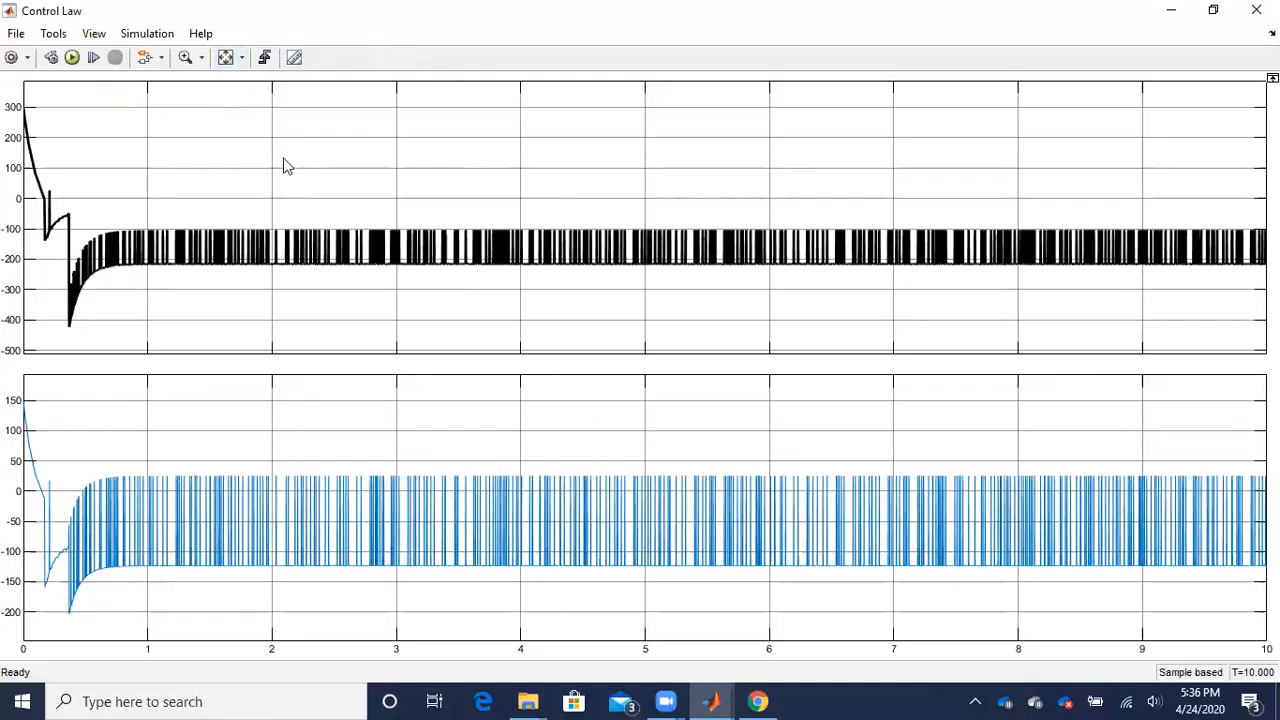
- Set the display 2 line of the Control Law scope to red with a width of 2.0 and accept the style
{"action": "right_click", "coordinate": [245, 423]}
{"action": "left_click", "coordinate": [288, 477]}
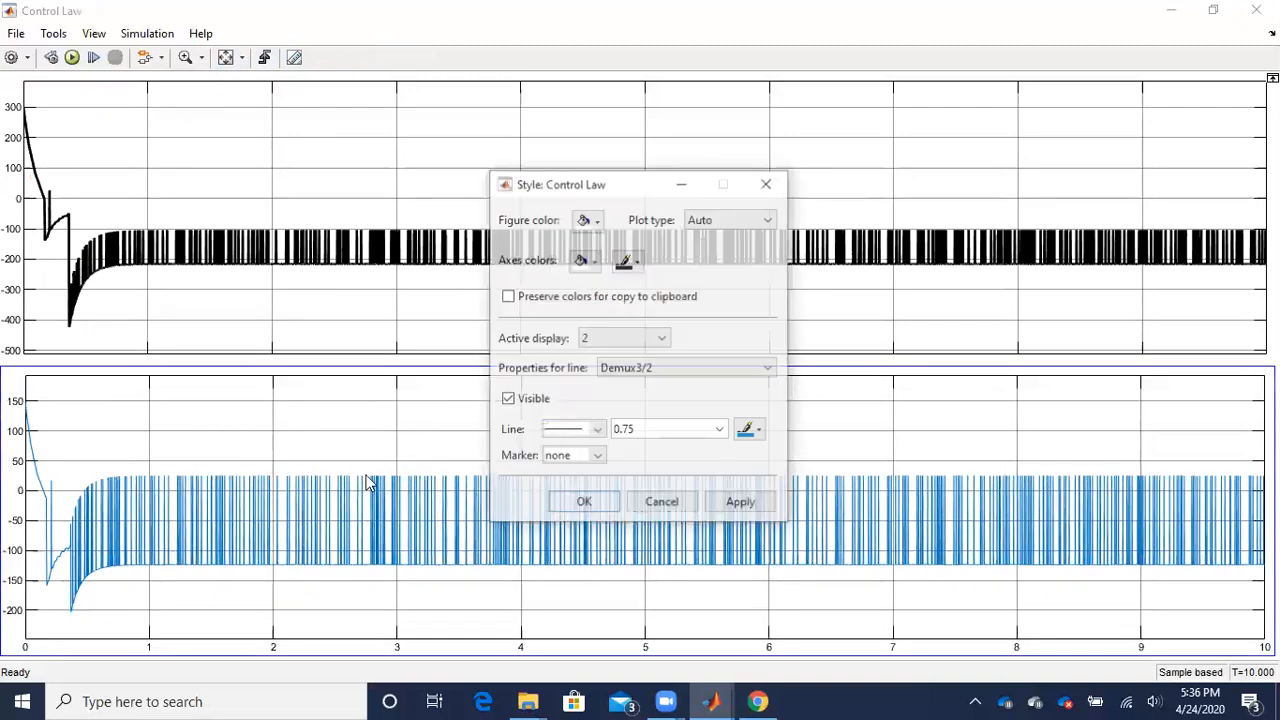
{"action": "left_click", "coordinate": [752, 431]}
{"action": "left_click", "coordinate": [747, 479]}
{"action": "left_click", "coordinate": [720, 430]}
{"action": "left_click", "coordinate": [637, 483]}
{"action": "left_click", "coordinate": [740, 503]}
{"action": "left_click", "coordinate": [584, 503]}
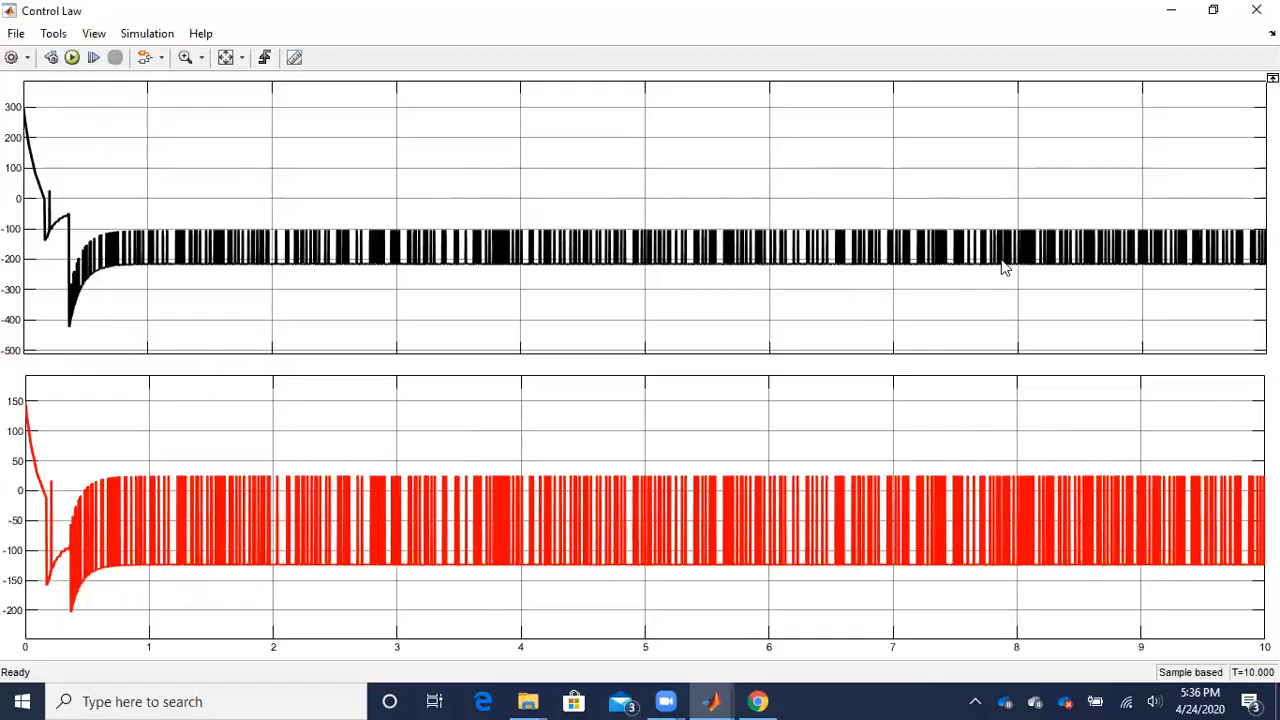
- Show the Control Law scope's legends, rename the display 1 entry Tau-1 and the display 2 entry in the same pattern, and close the scope
{"action": "left_click", "coordinate": [53, 33]}
{"action": "mouse_move", "coordinate": [20, 37]}
{"action": "mouse_move", "coordinate": [99, 38]}
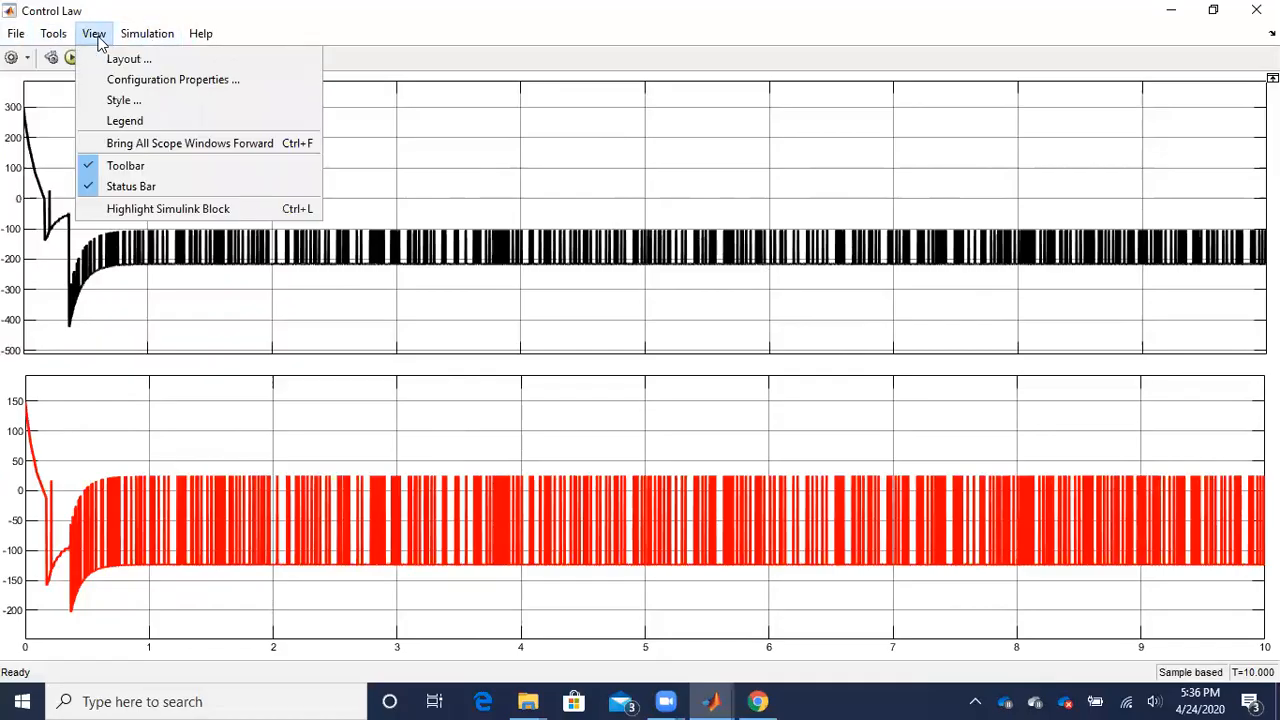
{"action": "left_click", "coordinate": [113, 118]}
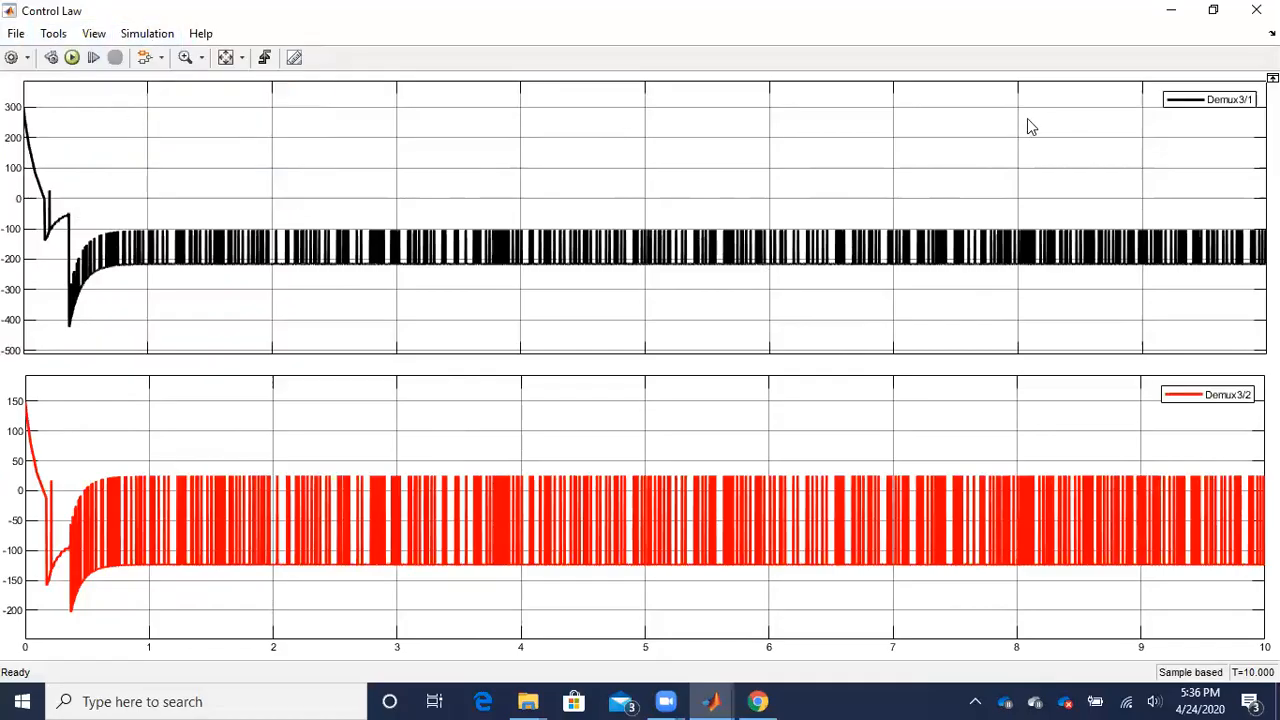
{"action": "double_click", "coordinate": [1234, 104]}
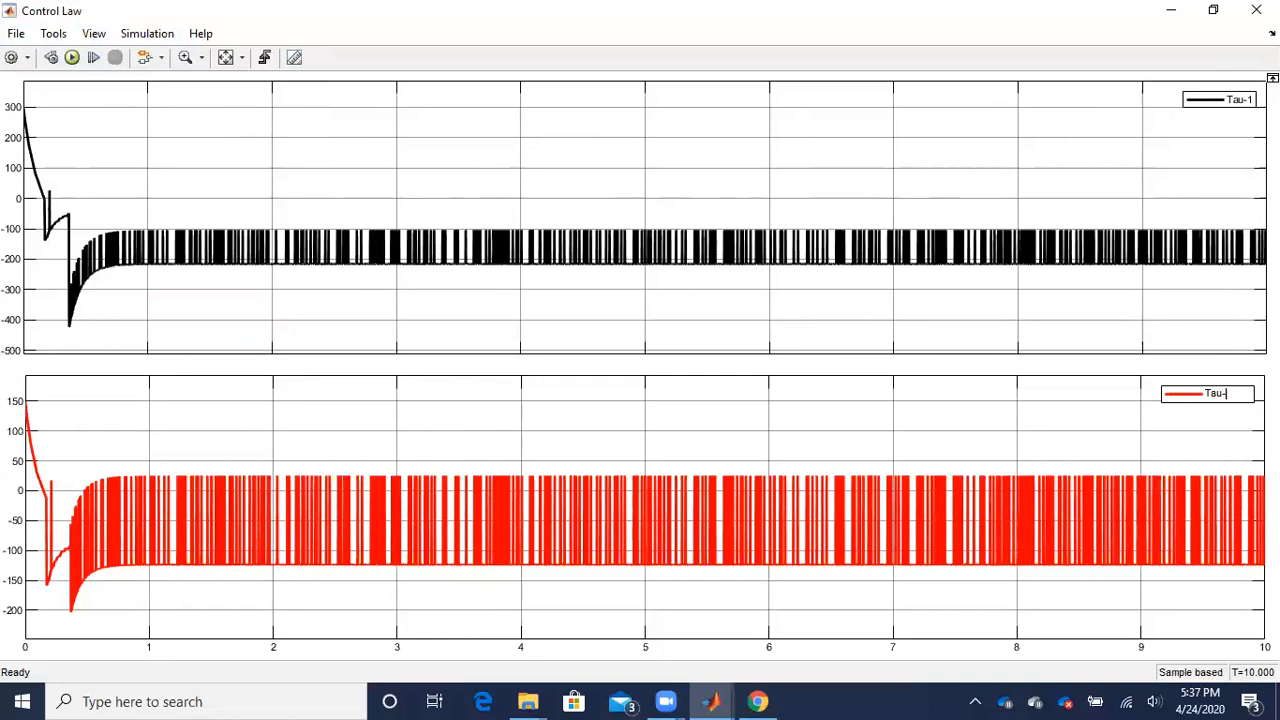
{"action": "left_click", "coordinate": [1127, 401]}
{"action": "left_click", "coordinate": [1256, 10]}
- Style the Sliding Surface scope with a white figure color, white axes background and black axes lines
{"action": "double_click", "coordinate": [783, 561]}
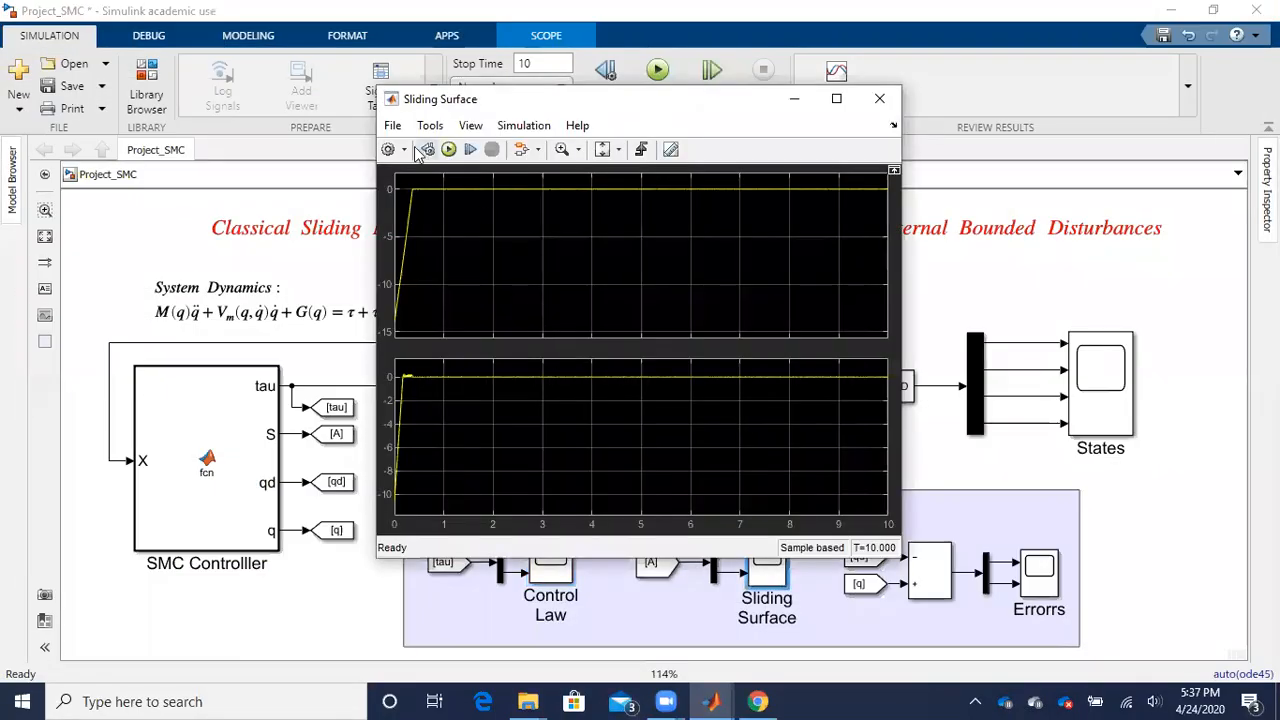
{"action": "right_click", "coordinate": [457, 210]}
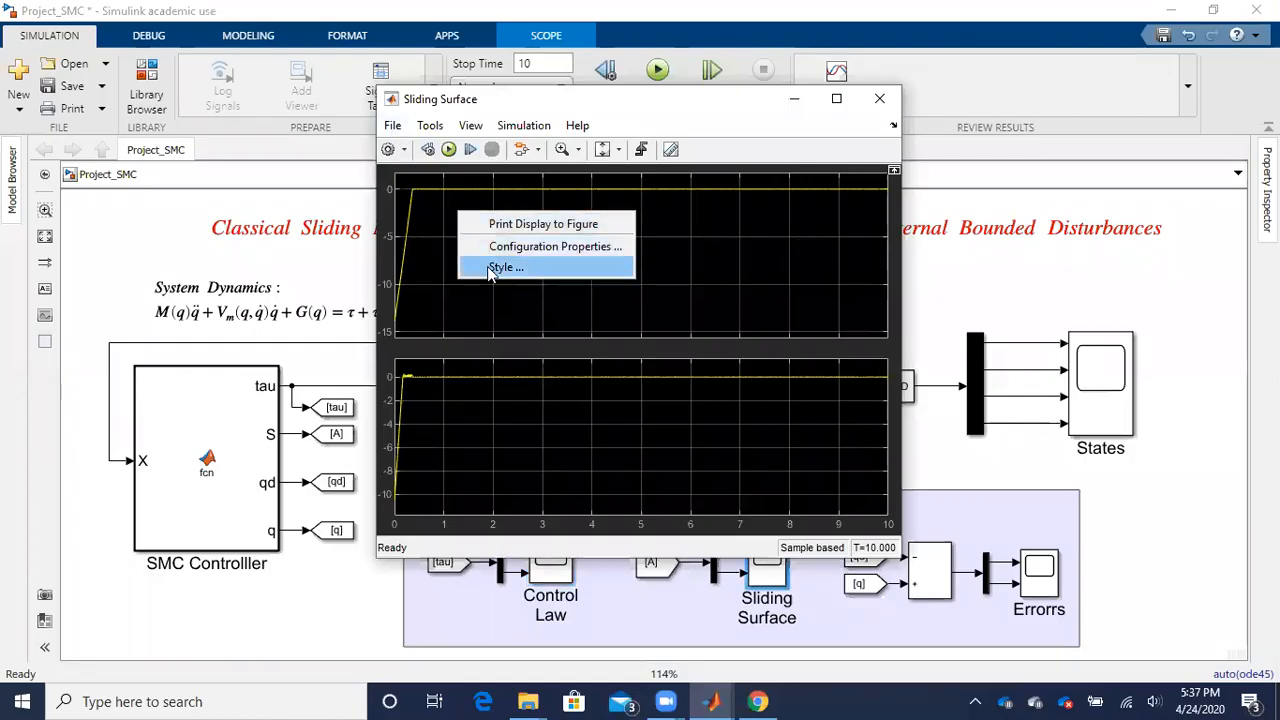
{"action": "left_click", "coordinate": [493, 268]}
{"action": "left_click", "coordinate": [583, 224]}
{"action": "left_click", "coordinate": [604, 249]}
{"action": "left_click", "coordinate": [589, 265]}
{"action": "left_click", "coordinate": [603, 288]}
{"action": "left_click", "coordinate": [628, 260]}
{"action": "left_click", "coordinate": [626, 290]}
- Set the display 1 line of the Sliding Surface scope to black with a width of 2.0 and accept the style
{"action": "left_click", "coordinate": [752, 431]}
{"action": "left_click", "coordinate": [748, 457]}
{"action": "left_click", "coordinate": [720, 430]}
{"action": "left_click", "coordinate": [650, 488]}
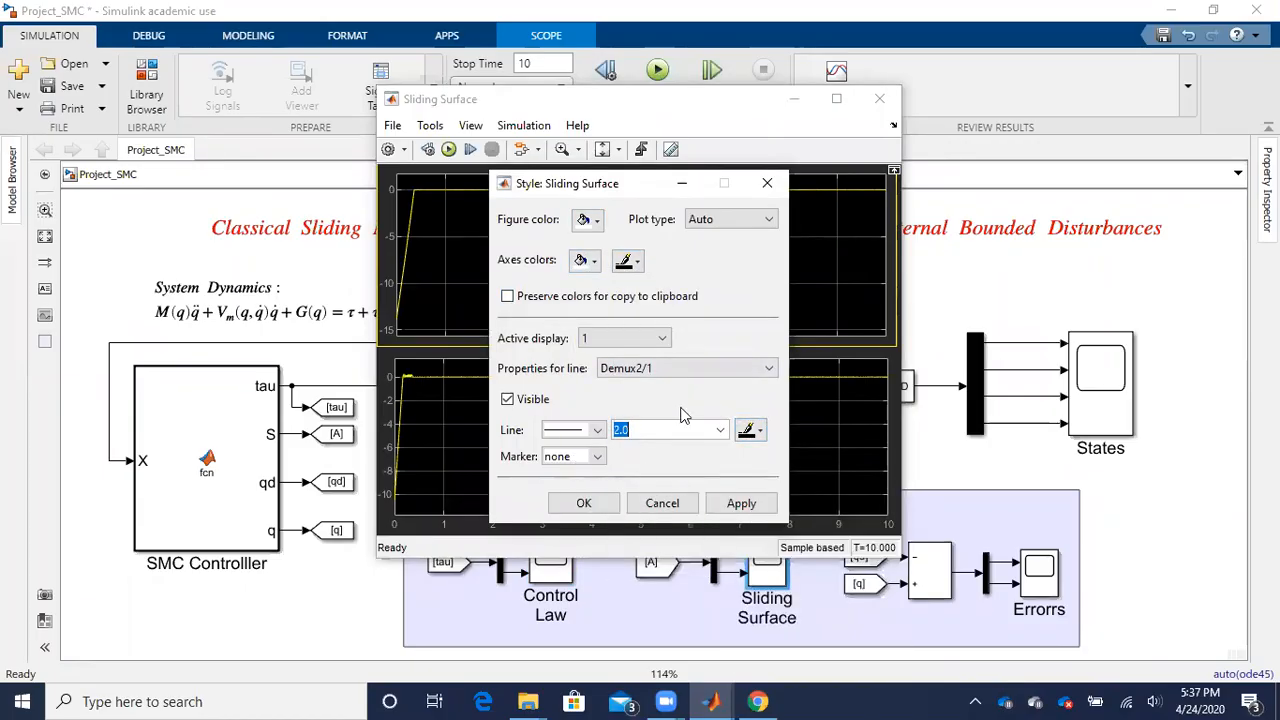
{"action": "left_click", "coordinate": [740, 503]}
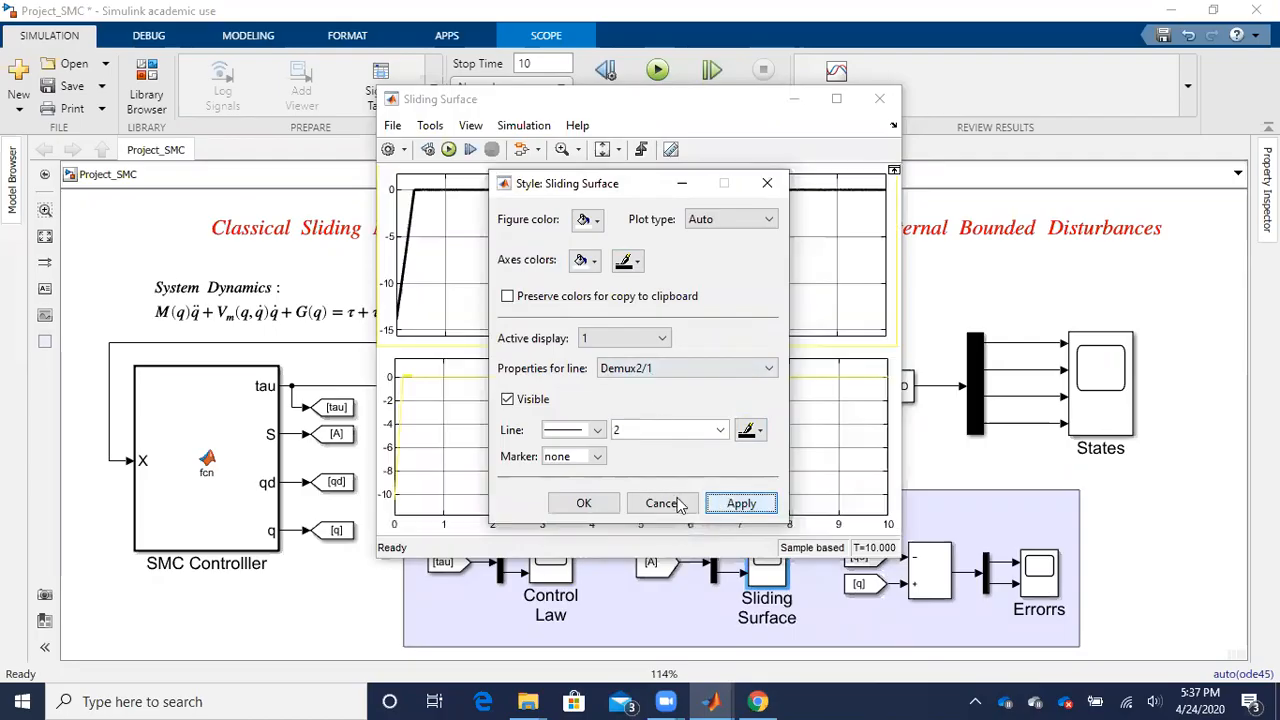
{"action": "left_click", "coordinate": [584, 503]}
- Set the display 2 line of the Sliding Surface scope to red with a width of 2.0 and accept the style
{"action": "right_click", "coordinate": [506, 441]}
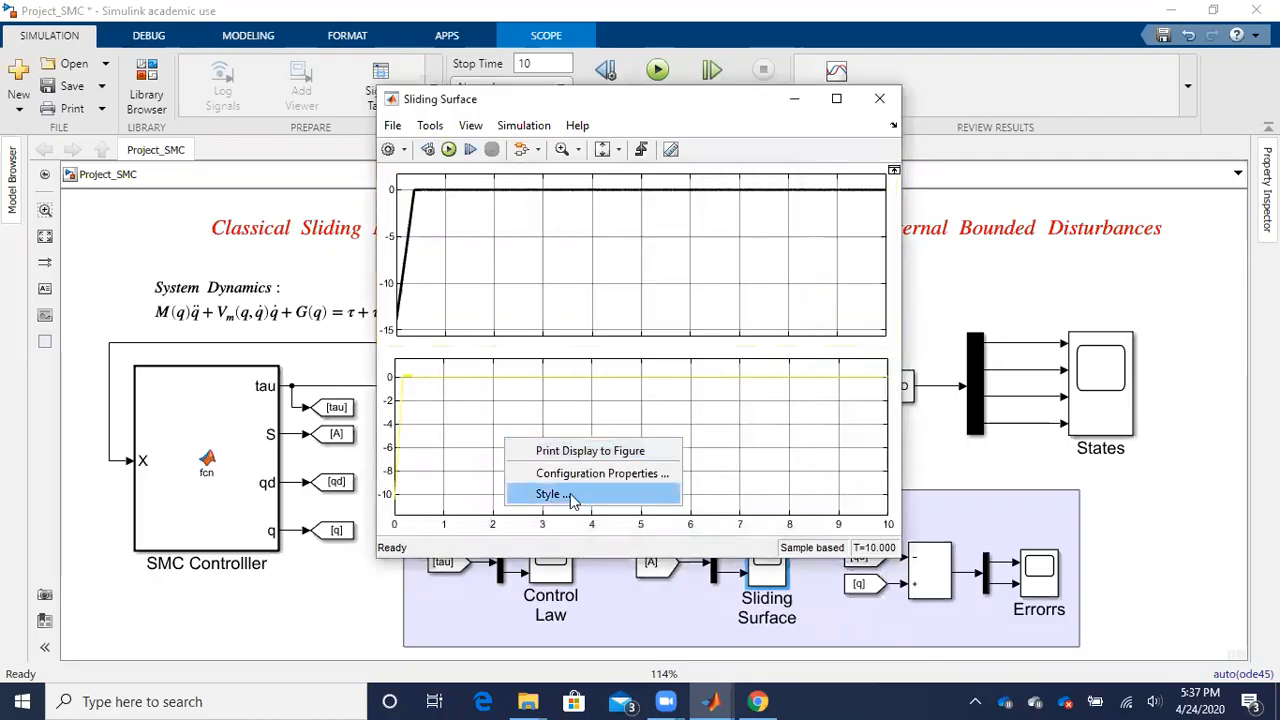
{"action": "left_click", "coordinate": [573, 500]}
{"action": "left_click", "coordinate": [720, 430]}
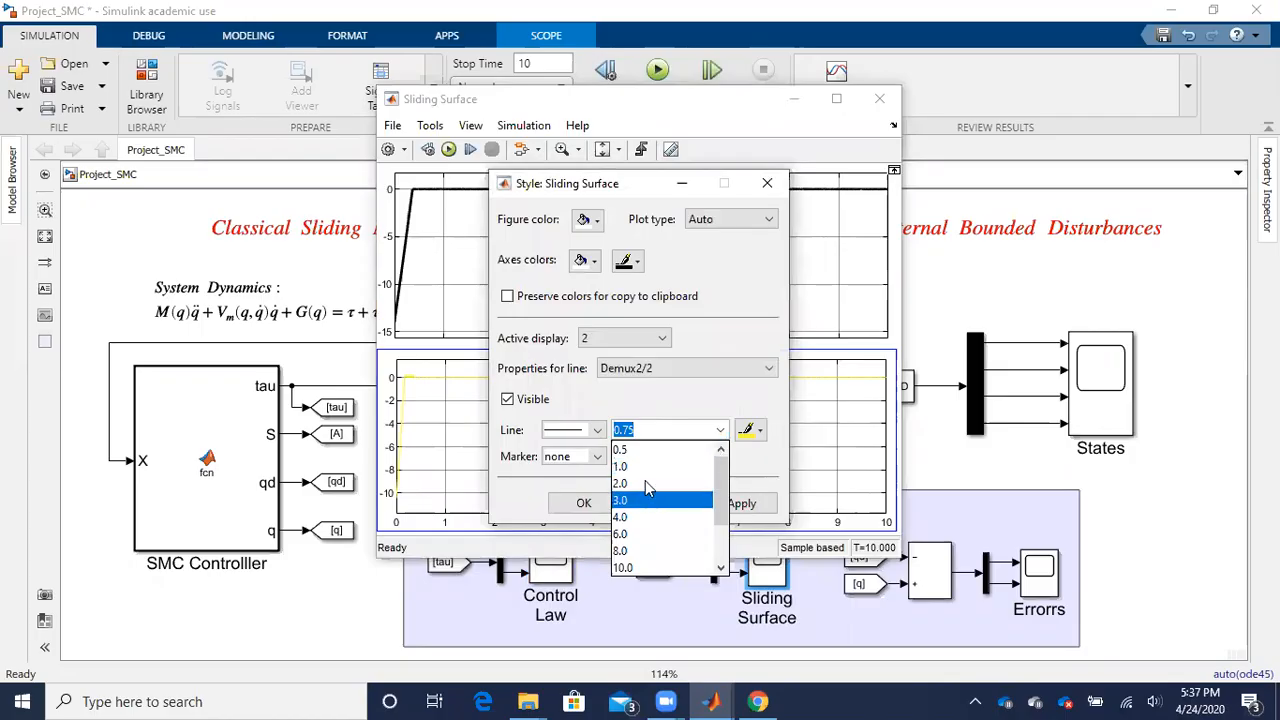
{"action": "left_click", "coordinate": [645, 483]}
{"action": "left_click", "coordinate": [750, 431]}
{"action": "left_click", "coordinate": [745, 474]}
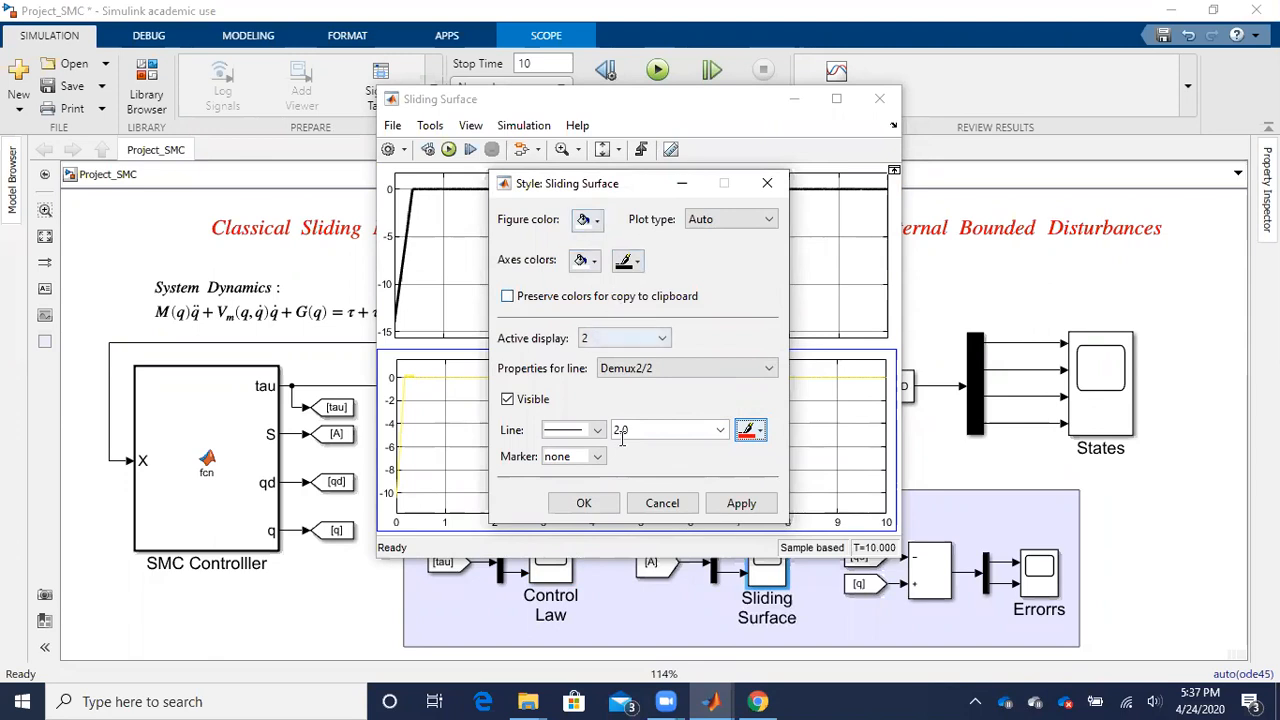
{"action": "left_click", "coordinate": [728, 503]}
{"action": "left_click", "coordinate": [583, 503]}
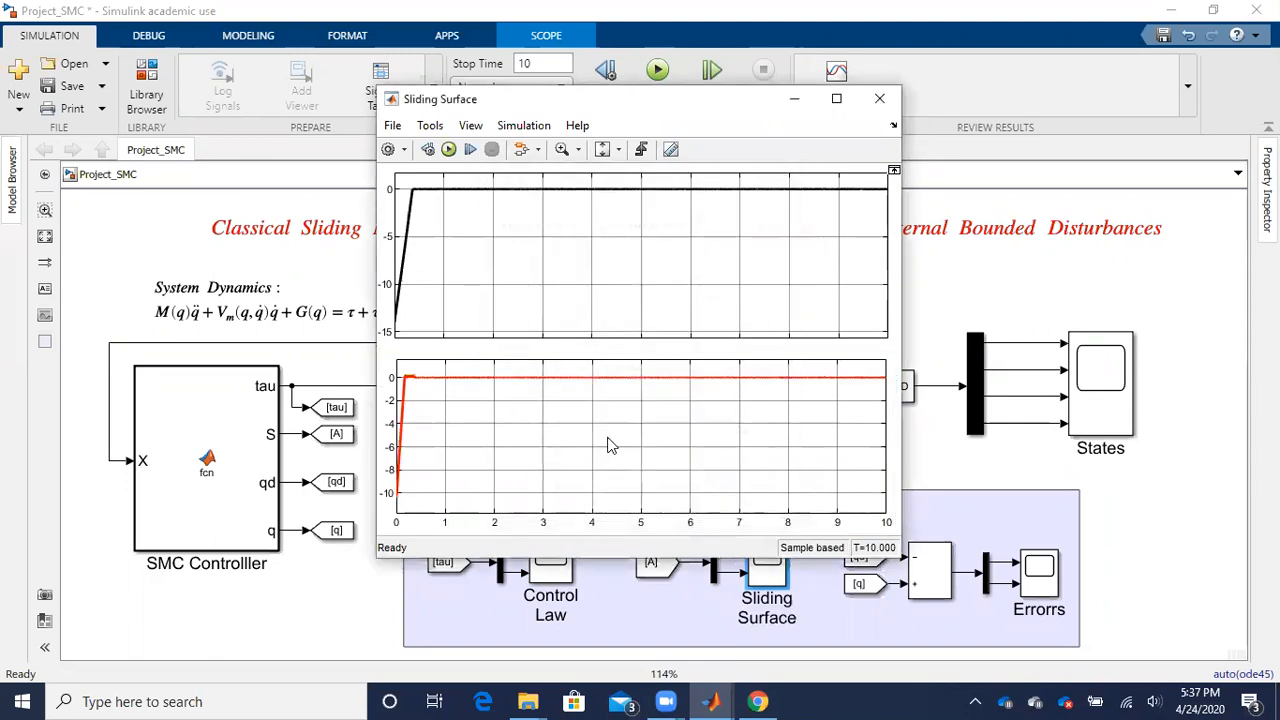
- Maximize the Sliding Surface scope, show its legends, and move the display 1 legend below the curve and rename its entry Sliding Surface-1
{"action": "left_click", "coordinate": [840, 100]}
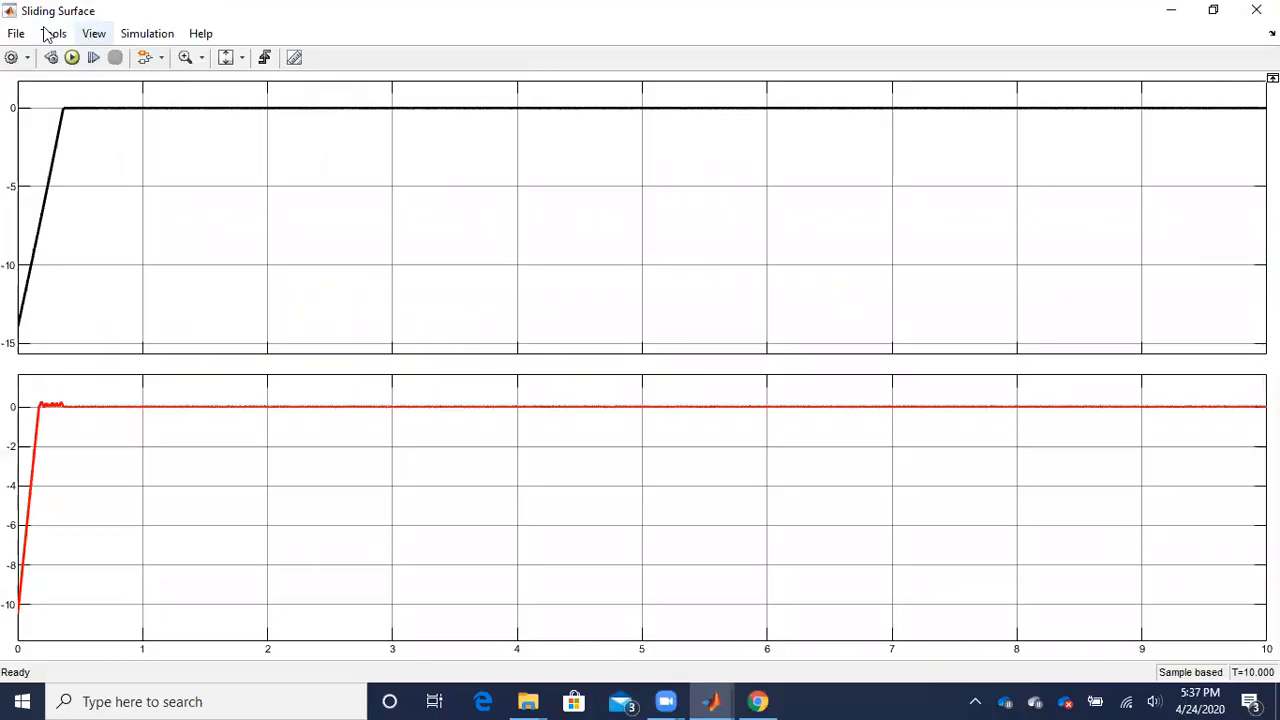
{"action": "left_click", "coordinate": [94, 33]}
{"action": "left_click", "coordinate": [125, 120]}
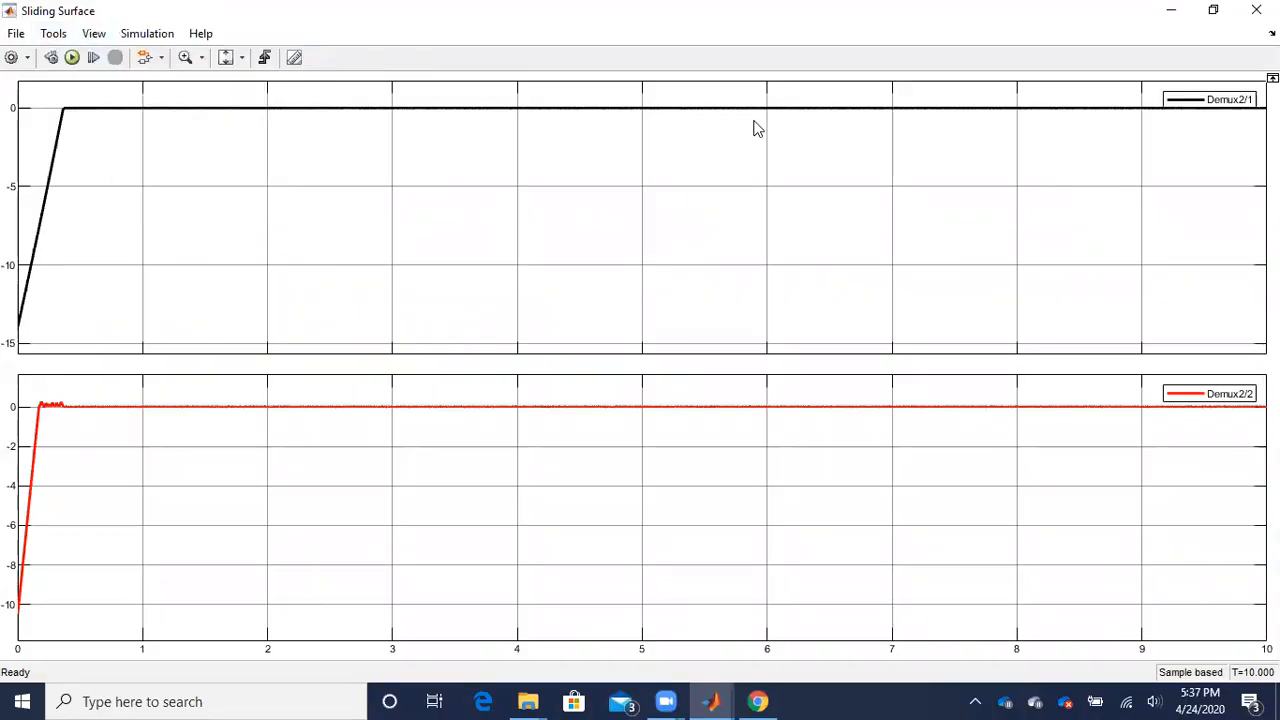
{"action": "left_click_drag", "start_coordinate": [1216, 107], "coordinate": [1212, 142]}
{"action": "double_click", "coordinate": [1218, 142]}
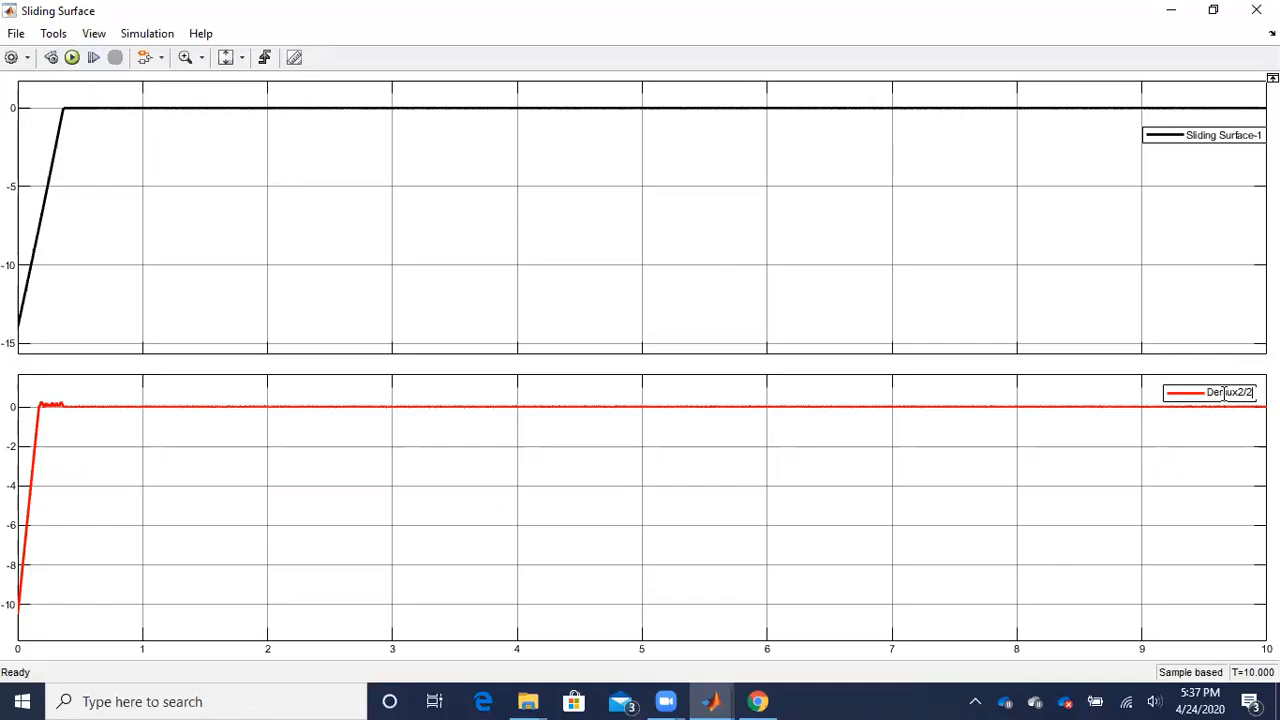
- Rename the display 2 legend entry Sliding Surface-2 and close the scope
{"action": "key", "text": "BackSpace"}
{"action": "key", "text": "BackSpace"}
{"action": "key", "text": "BackSpace"}
{"action": "key", "text": "BackSpace"}
{"action": "left_click", "coordinate": [1195, 452]}
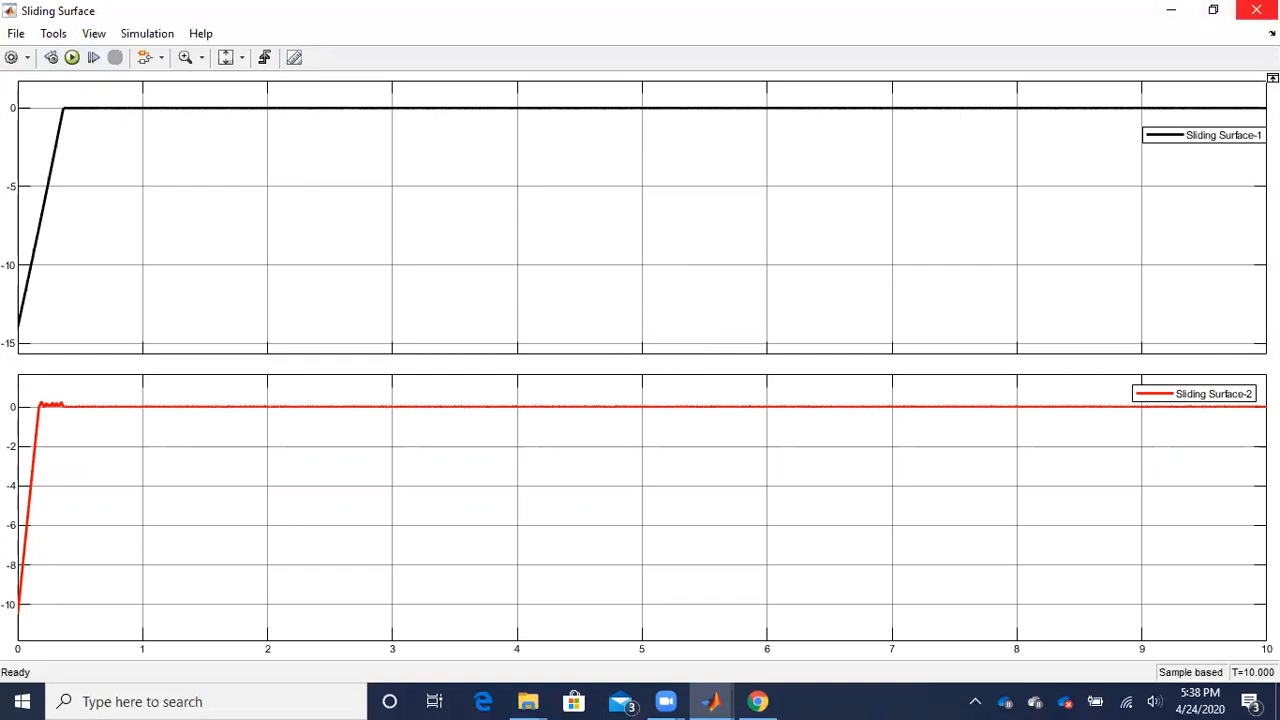
{"action": "left_click", "coordinate": [1256, 9]}
- Open the Errorrs scope and choose a white figure color, white axes background and black axes lines for it
{"action": "double_click", "coordinate": [1035, 567]}
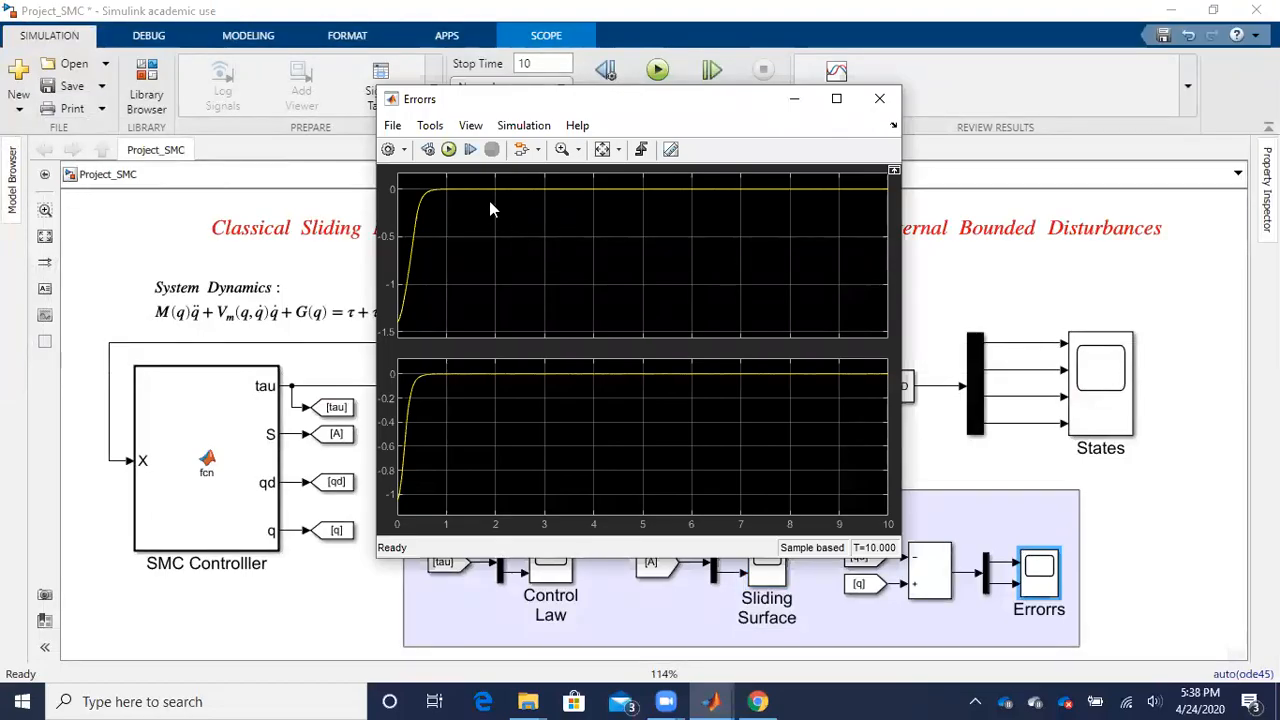
{"action": "right_click", "coordinate": [489, 200]}
{"action": "left_click", "coordinate": [536, 257]}
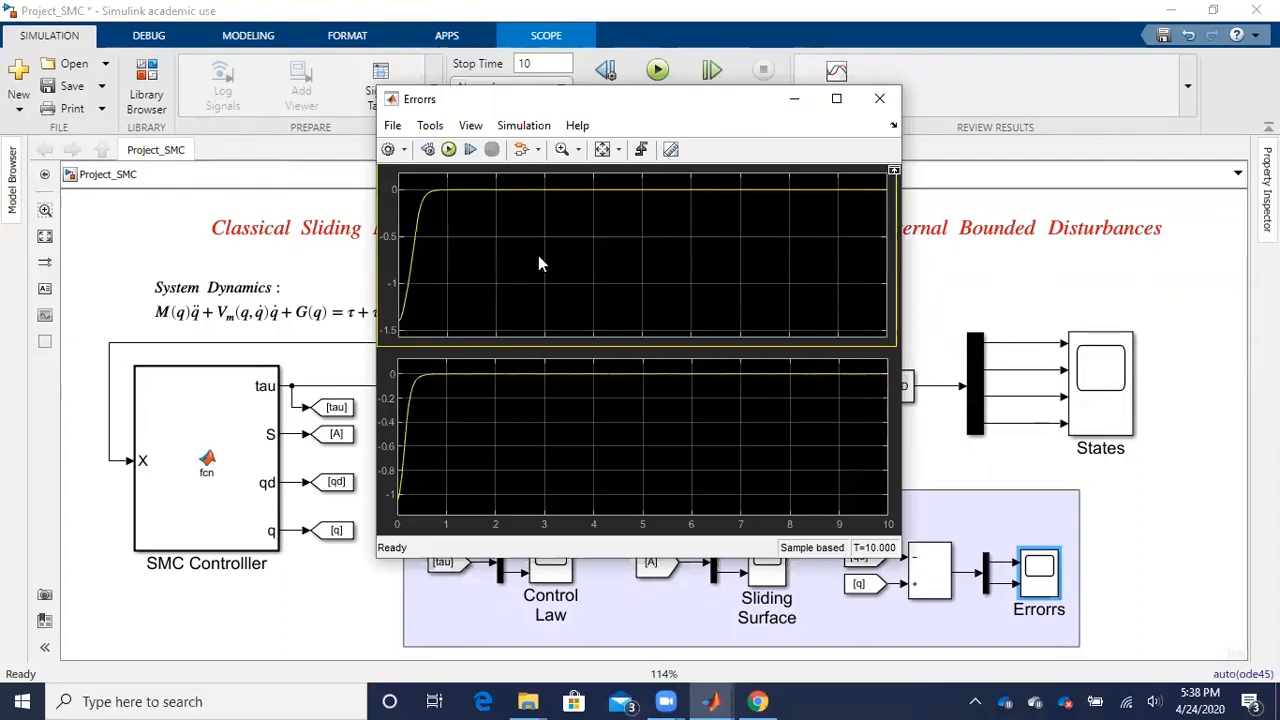
{"action": "left_click", "coordinate": [589, 227]}
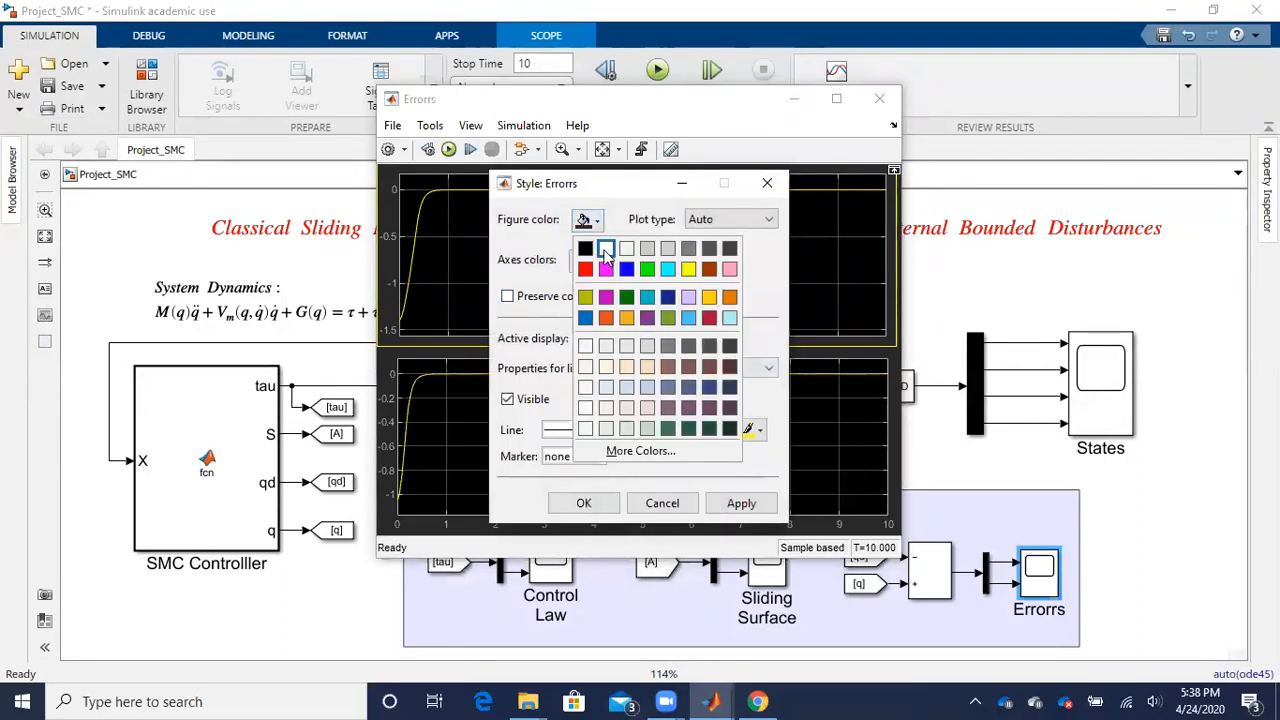
{"action": "left_click", "coordinate": [604, 250]}
{"action": "left_click", "coordinate": [582, 262]}
{"action": "left_click", "coordinate": [601, 292]}
{"action": "left_click", "coordinate": [627, 261]}
{"action": "left_click", "coordinate": [631, 292]}
- Set the display 1 line of the Errorrs scope to black with a width of 2.0 and apply the style
{"action": "left_click", "coordinate": [749, 430]}
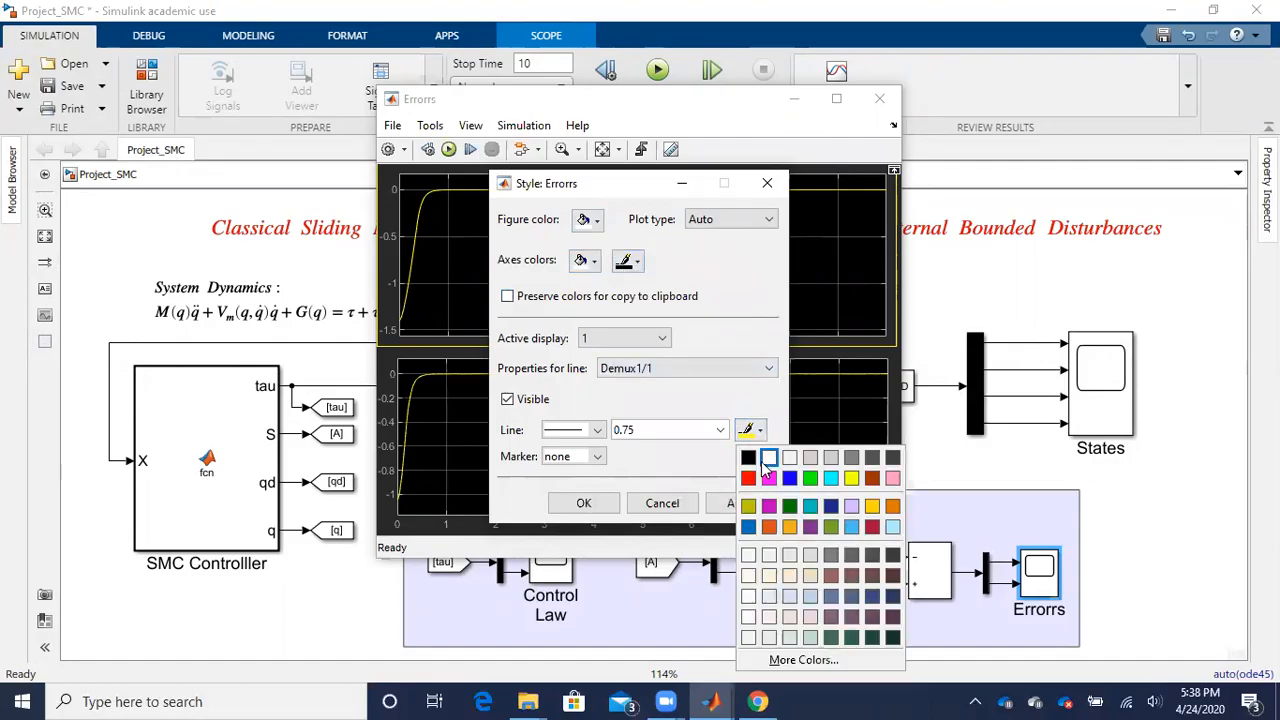
{"action": "left_click", "coordinate": [742, 456]}
{"action": "left_click", "coordinate": [720, 430]}
{"action": "left_click", "coordinate": [643, 484]}
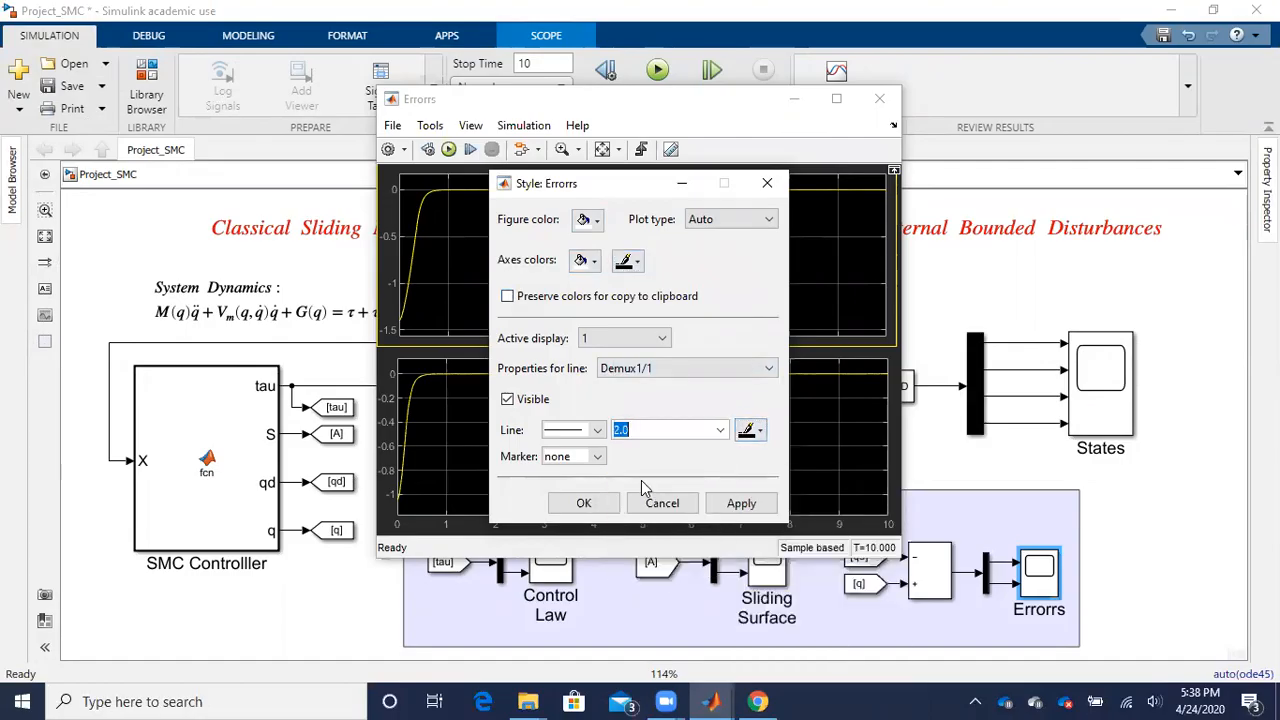
{"action": "left_click", "coordinate": [761, 506]}
- Set the display 2 line of the Errorrs scope to red with a width of 2.0 and accept the style
{"action": "right_click", "coordinate": [464, 412]}
{"action": "left_click", "coordinate": [514, 464]}
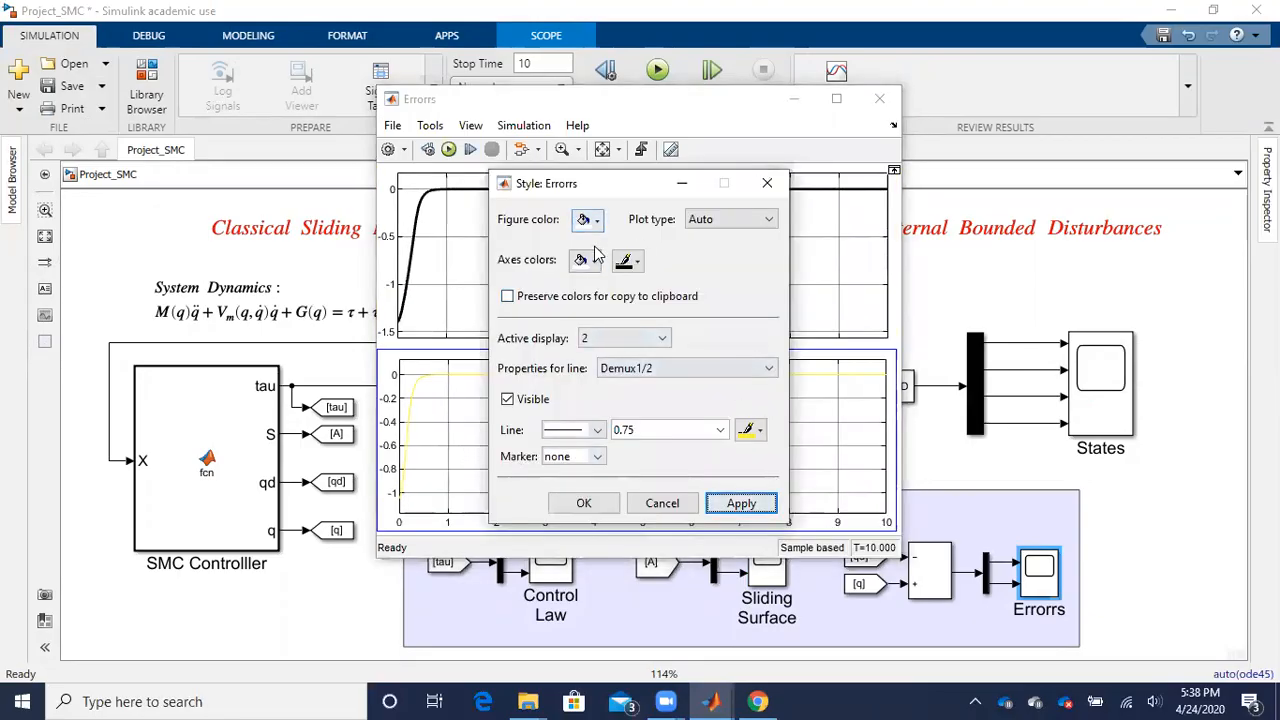
{"action": "left_click", "coordinate": [752, 432]}
{"action": "left_click", "coordinate": [751, 480]}
{"action": "left_click", "coordinate": [720, 430]}
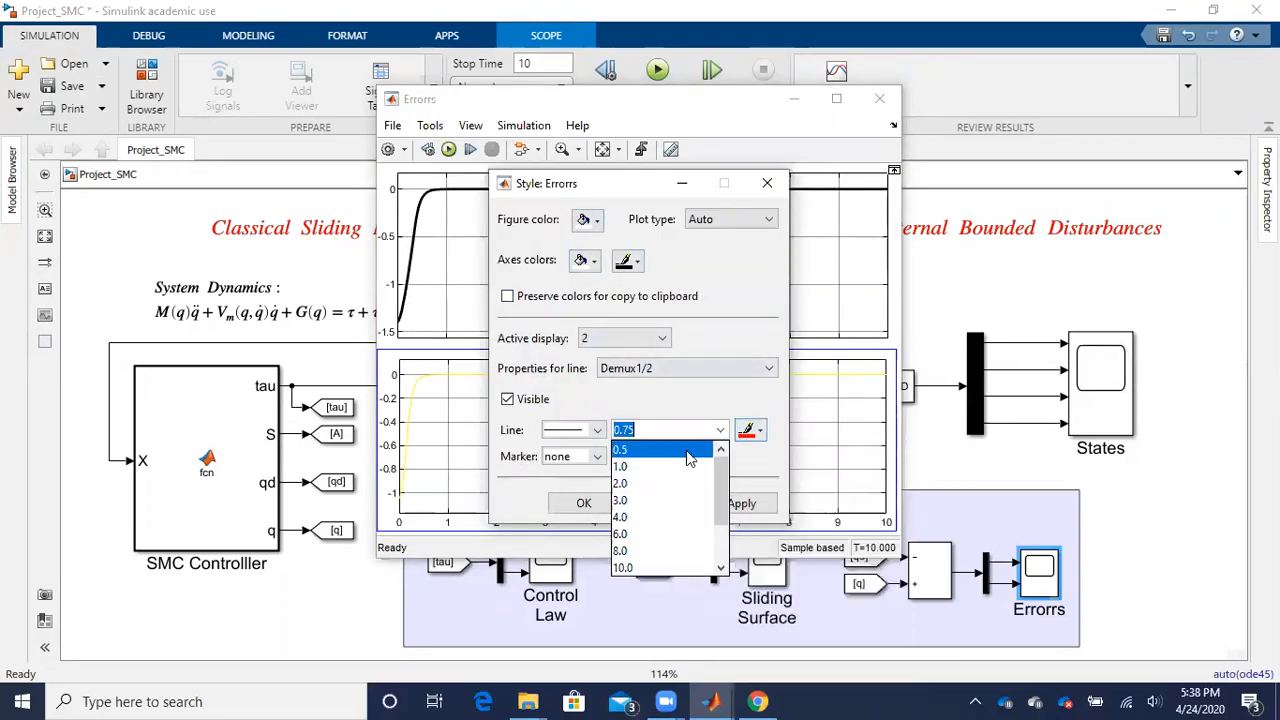
{"action": "left_click", "coordinate": [632, 484]}
{"action": "left_click", "coordinate": [740, 503]}
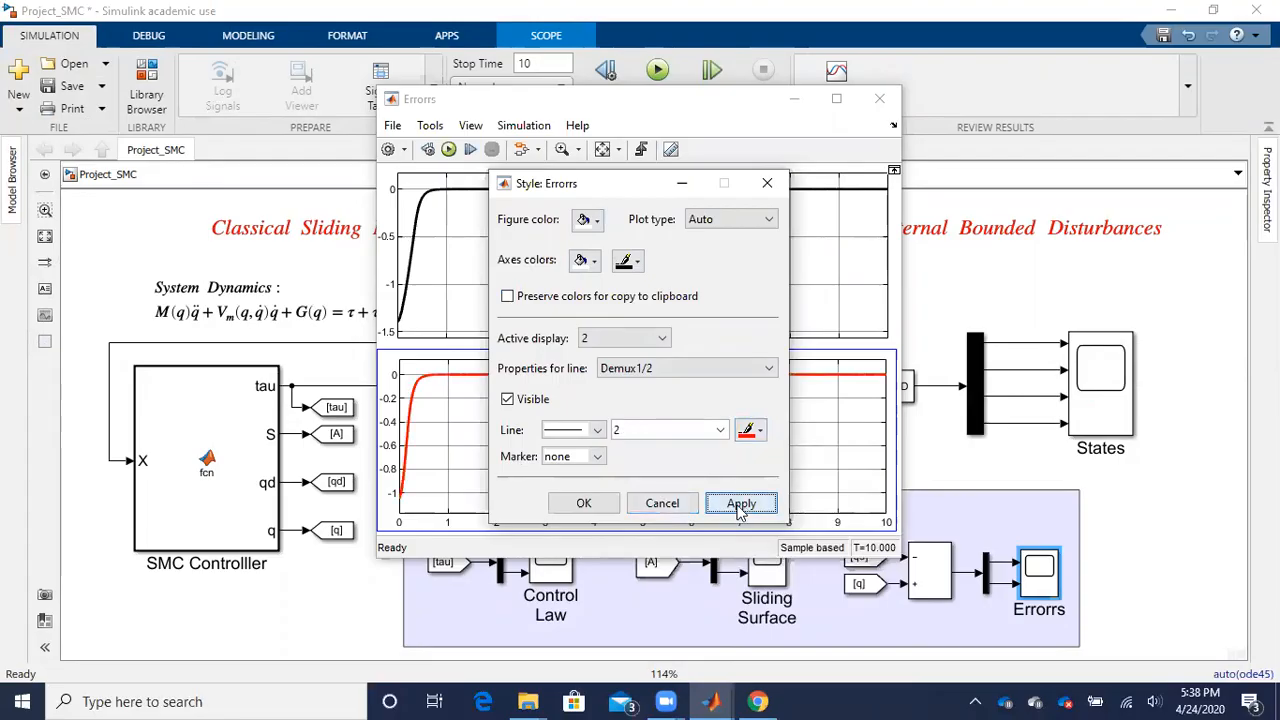
{"action": "left_click", "coordinate": [579, 505]}
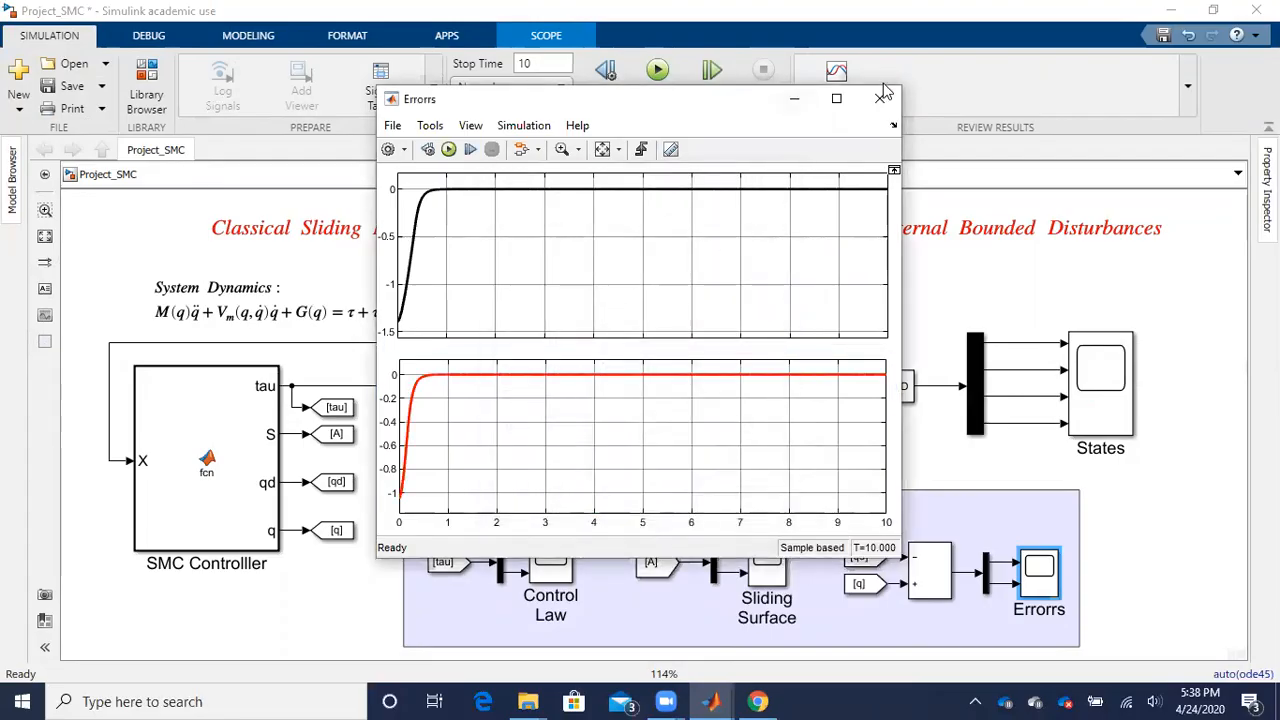
- Show the legends in the Errorrs scope and rename the display 1 entry Error-1
{"action": "left_click", "coordinate": [470, 126]}
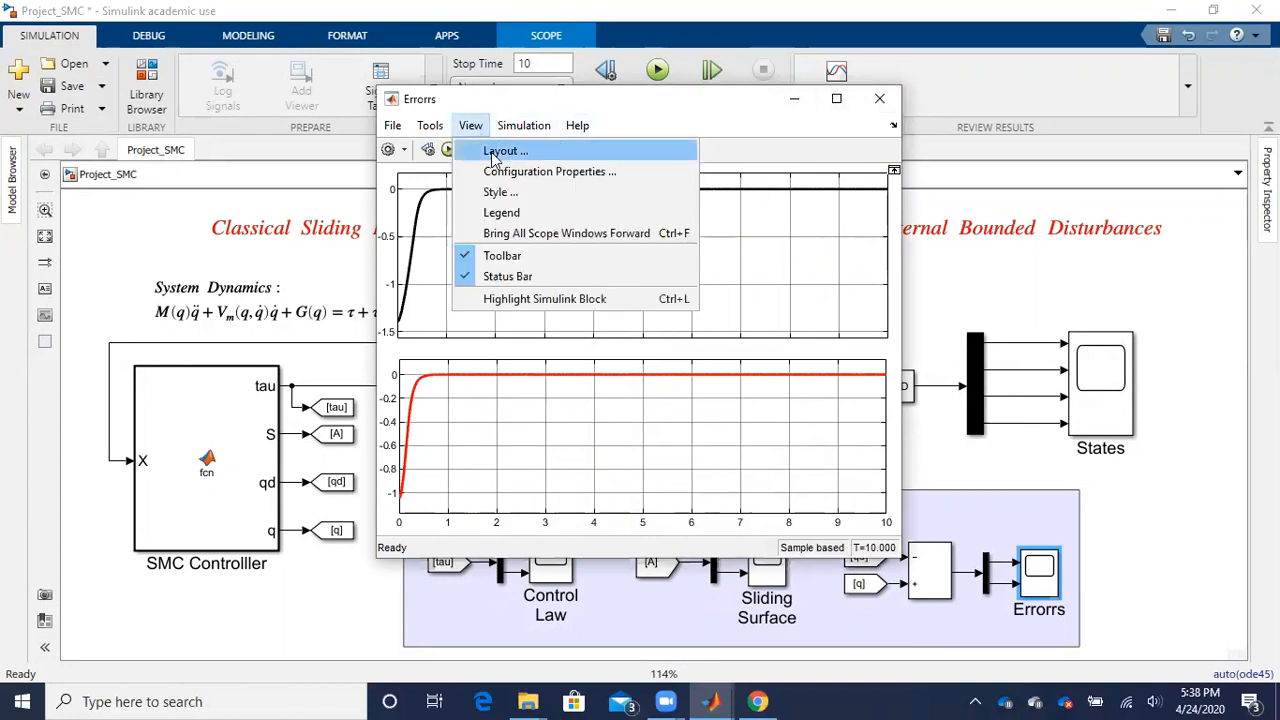
{"action": "left_click", "coordinate": [506, 212]}
{"action": "double_click", "coordinate": [852, 191]}
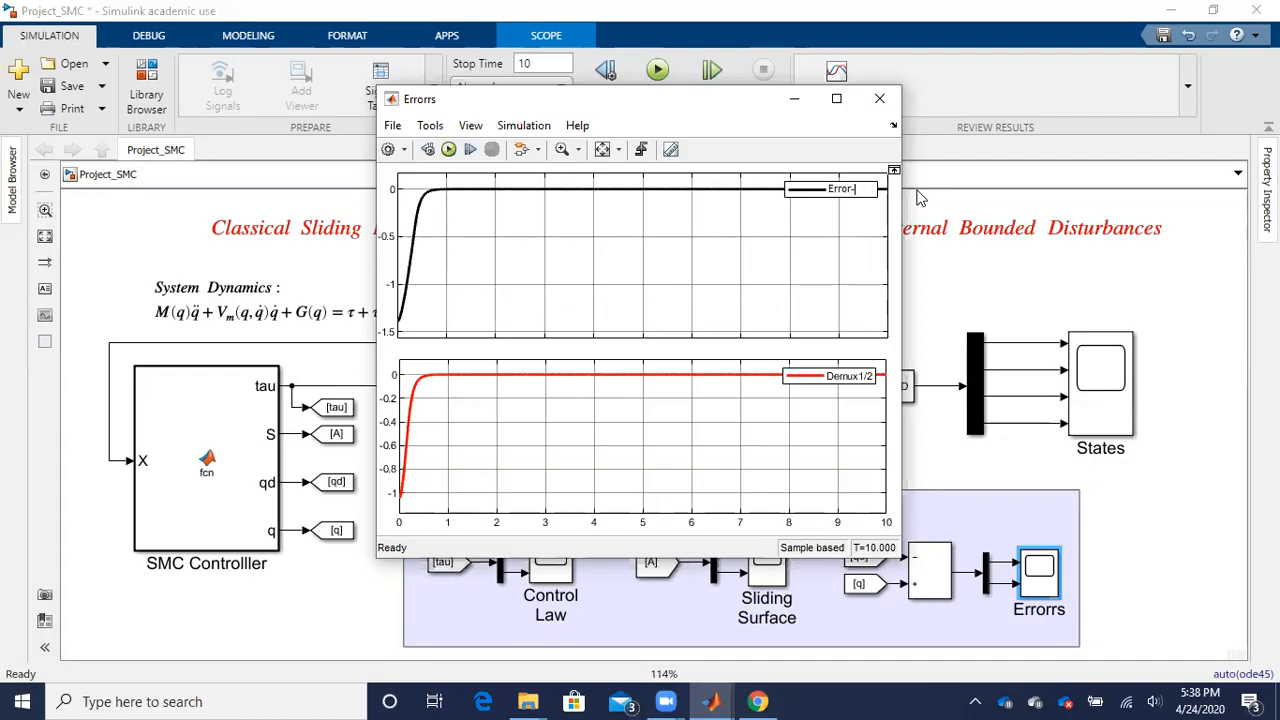
- Rename the display 2 legend entry Error-2, move the legends slightly below the curves and close the Errorrs scope
{"action": "double_click", "coordinate": [848, 376]}
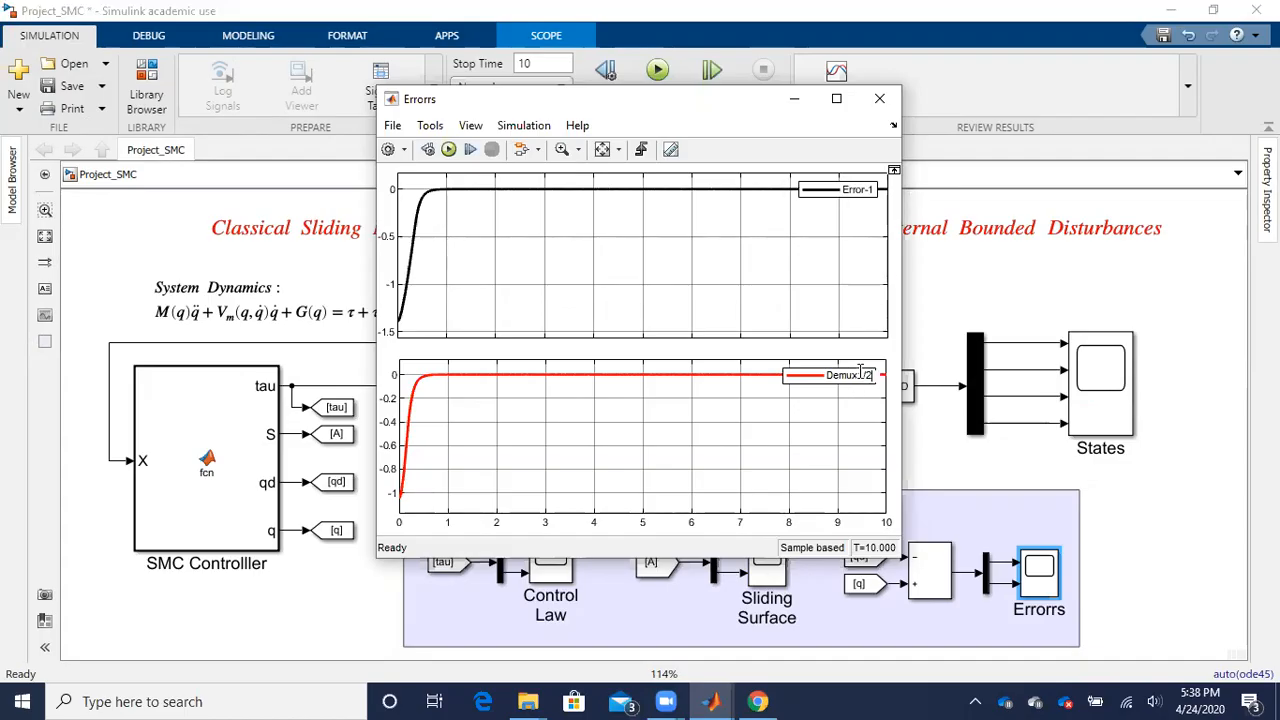
{"action": "key", "text": "BackSpace"}
{"action": "key", "text": "BackSpace"}
{"action": "key", "text": "BackSpace"}
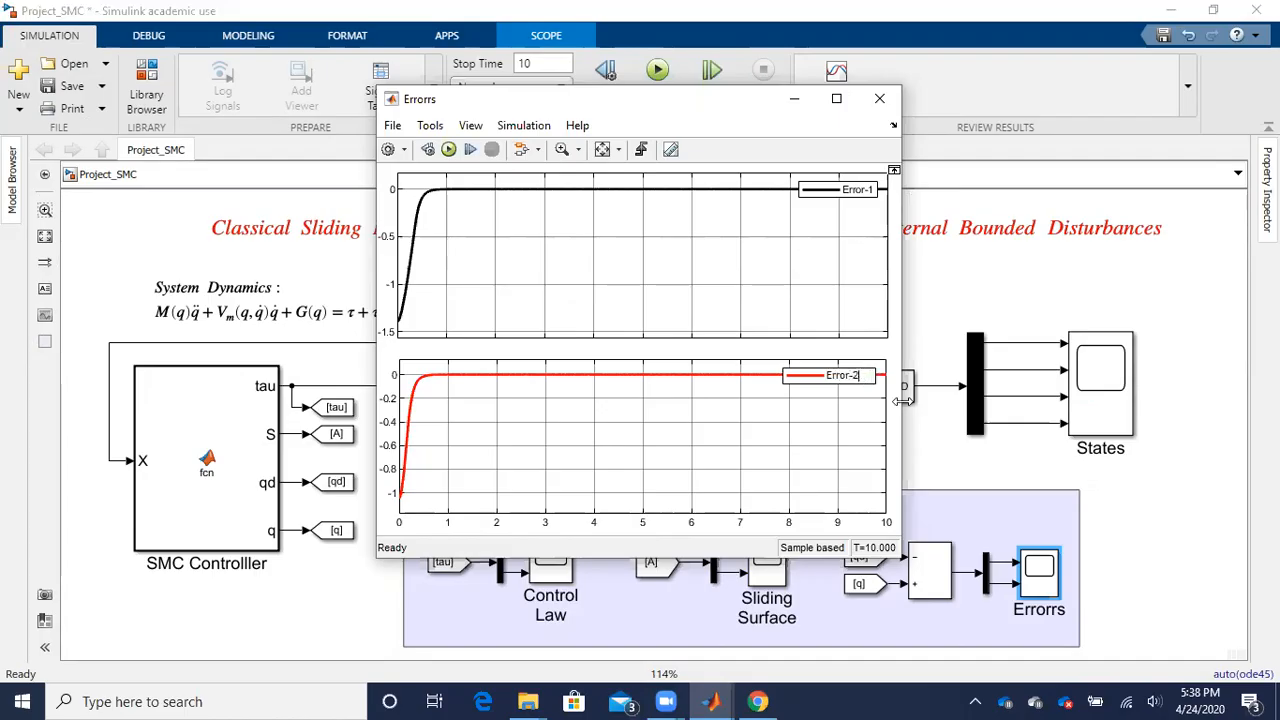
{"action": "left_click", "coordinate": [849, 418]}
{"action": "left_click_drag", "start_coordinate": [868, 380], "coordinate": [867, 395]}
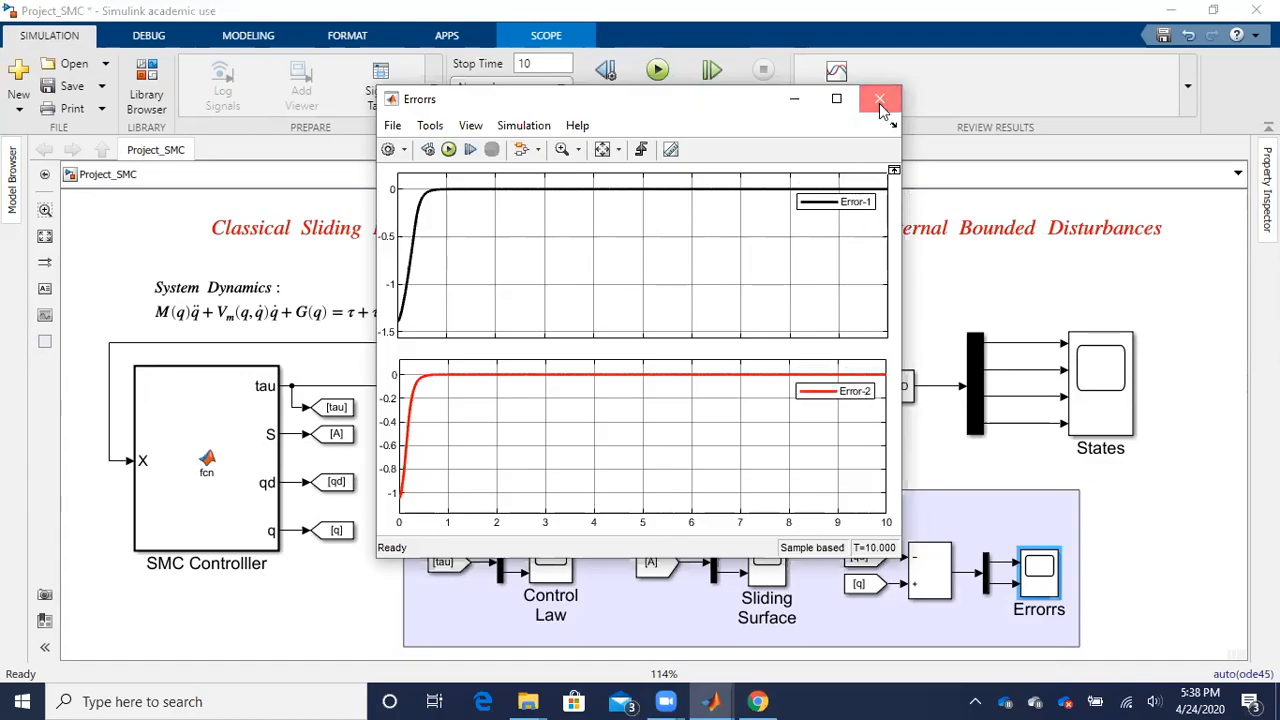
{"action": "left_click", "coordinate": [879, 99]}
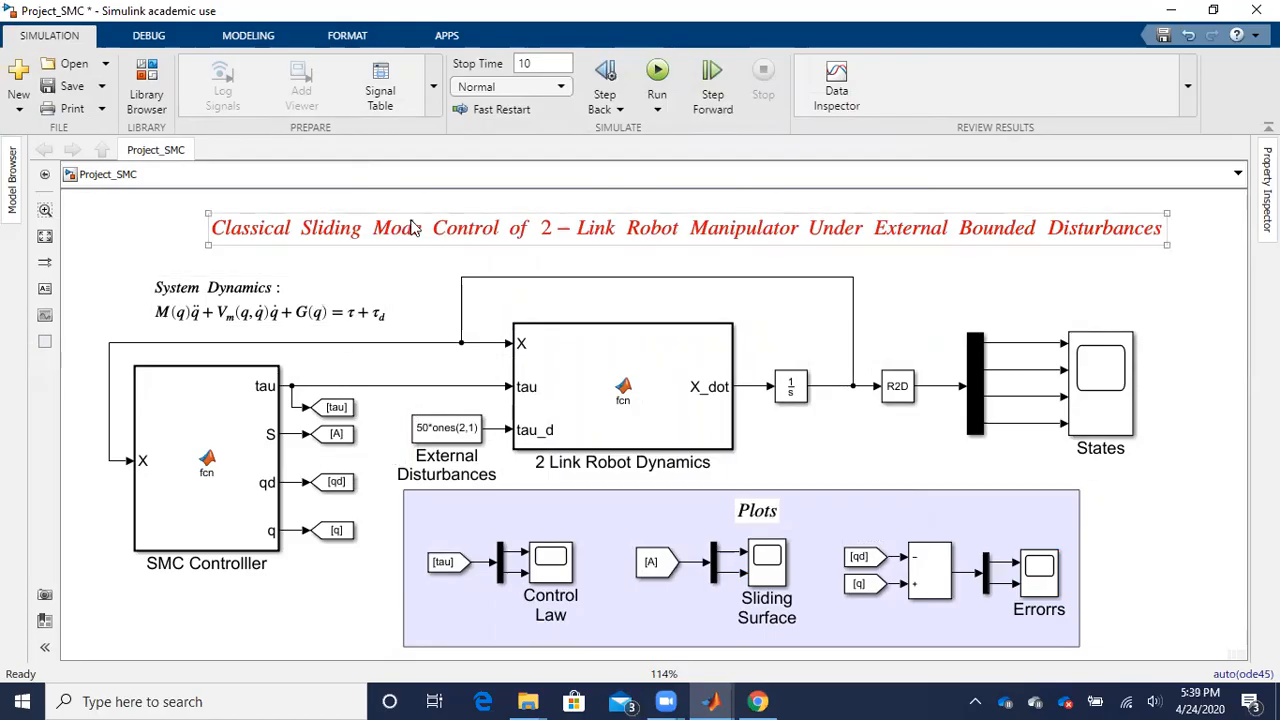
{"action": "left_click", "coordinate": [371, 244]}
{"action": "left_click", "coordinate": [258, 295]}
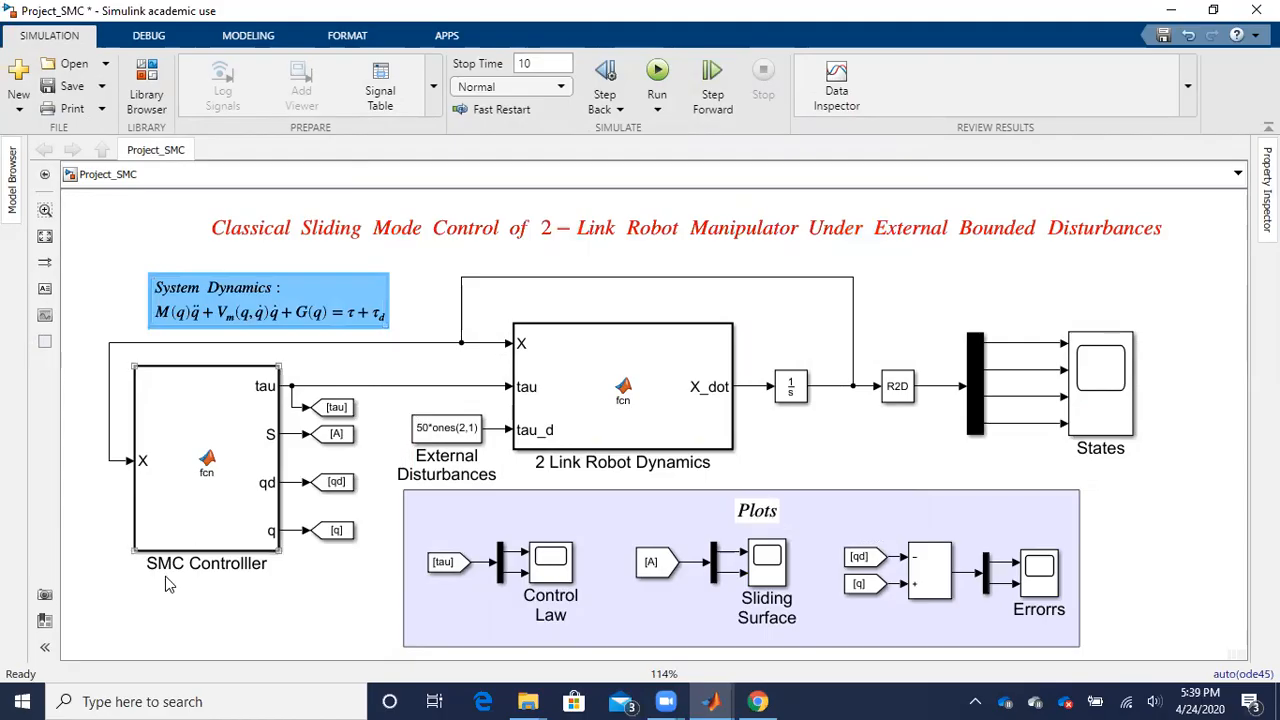
{"action": "double_click", "coordinate": [128, 610]}
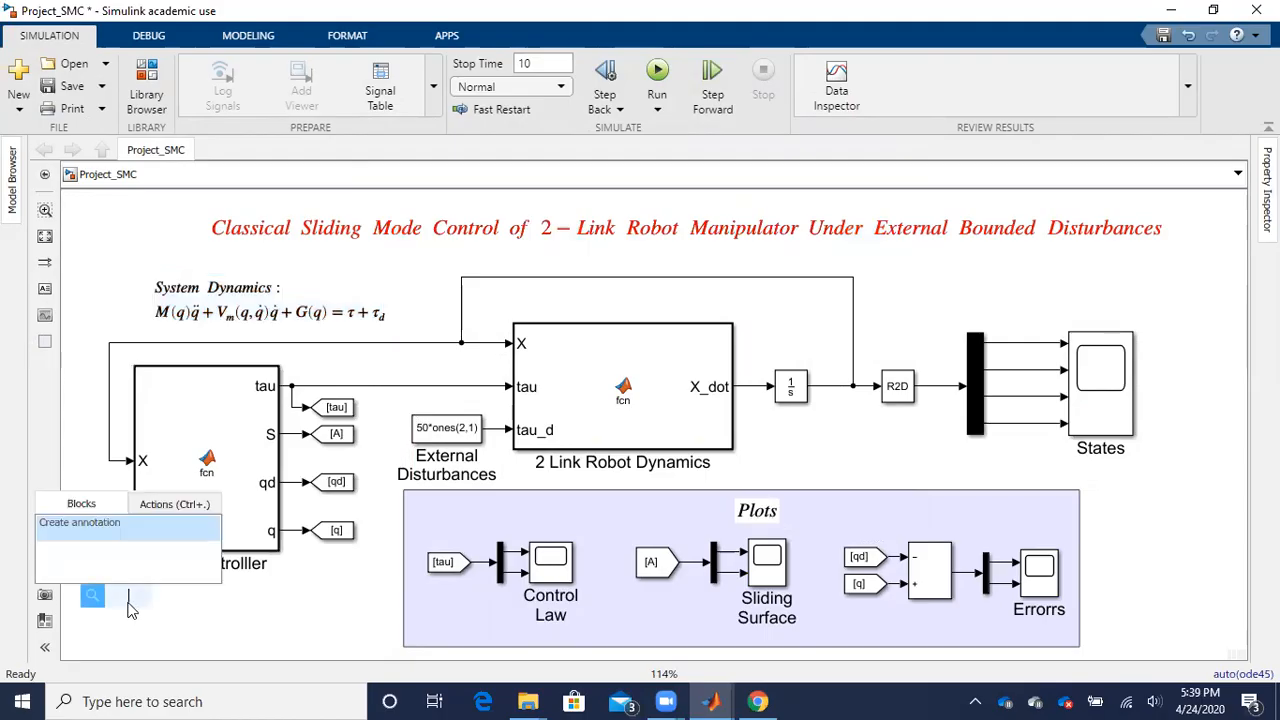
{"action": "left_click", "coordinate": [167, 521]}
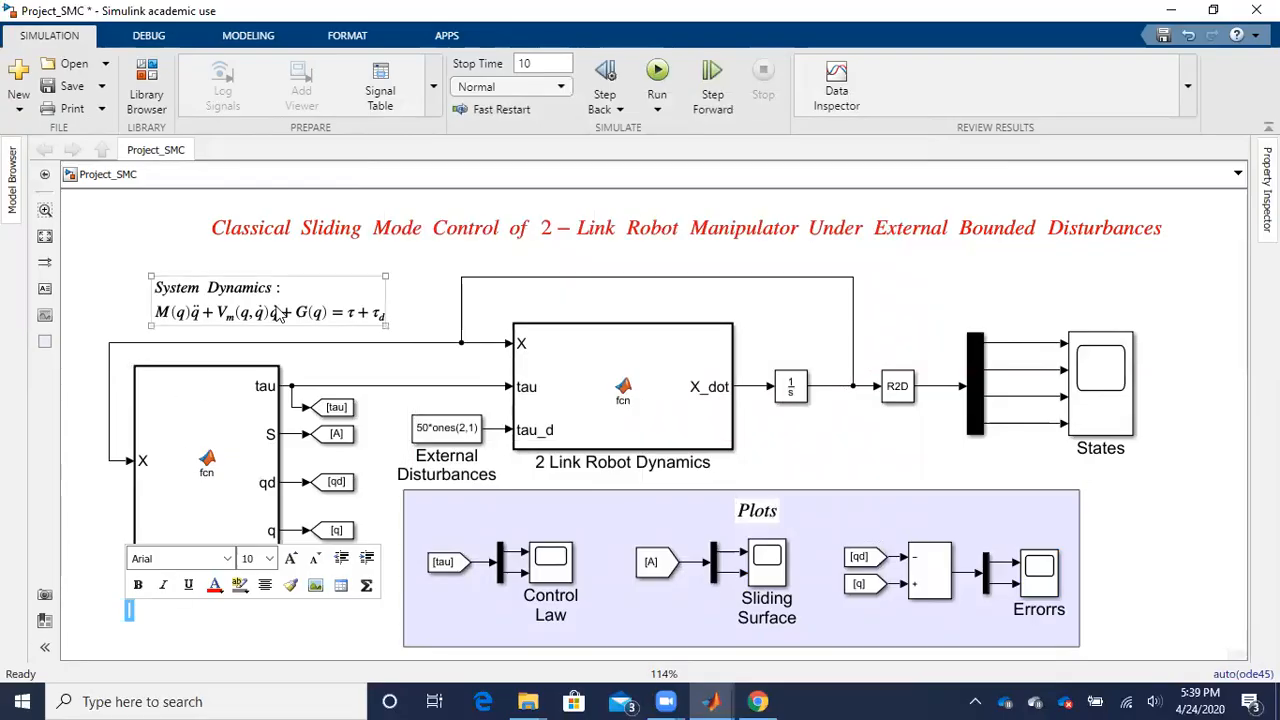
{"action": "left_click", "coordinate": [183, 630]}
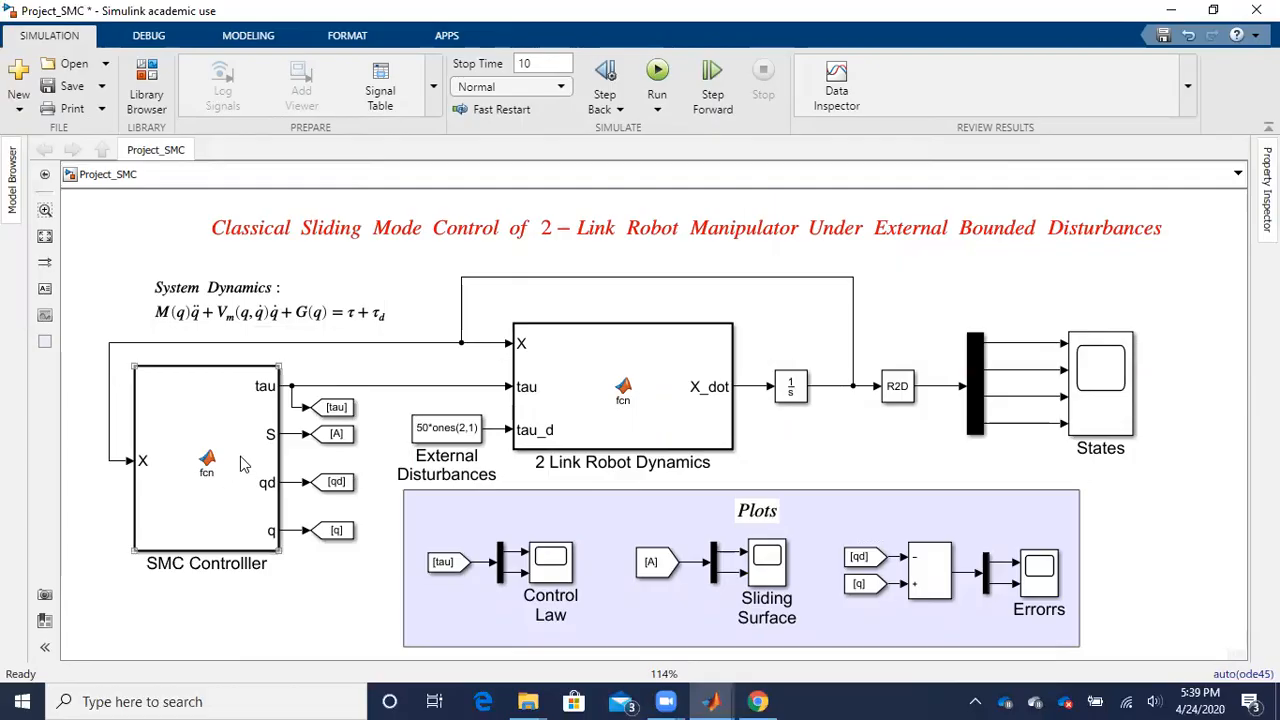
- Open the States scope and move the Theta_1 and Theta_2 legends slightly below their curves
{"action": "double_click", "coordinate": [1100, 383]}
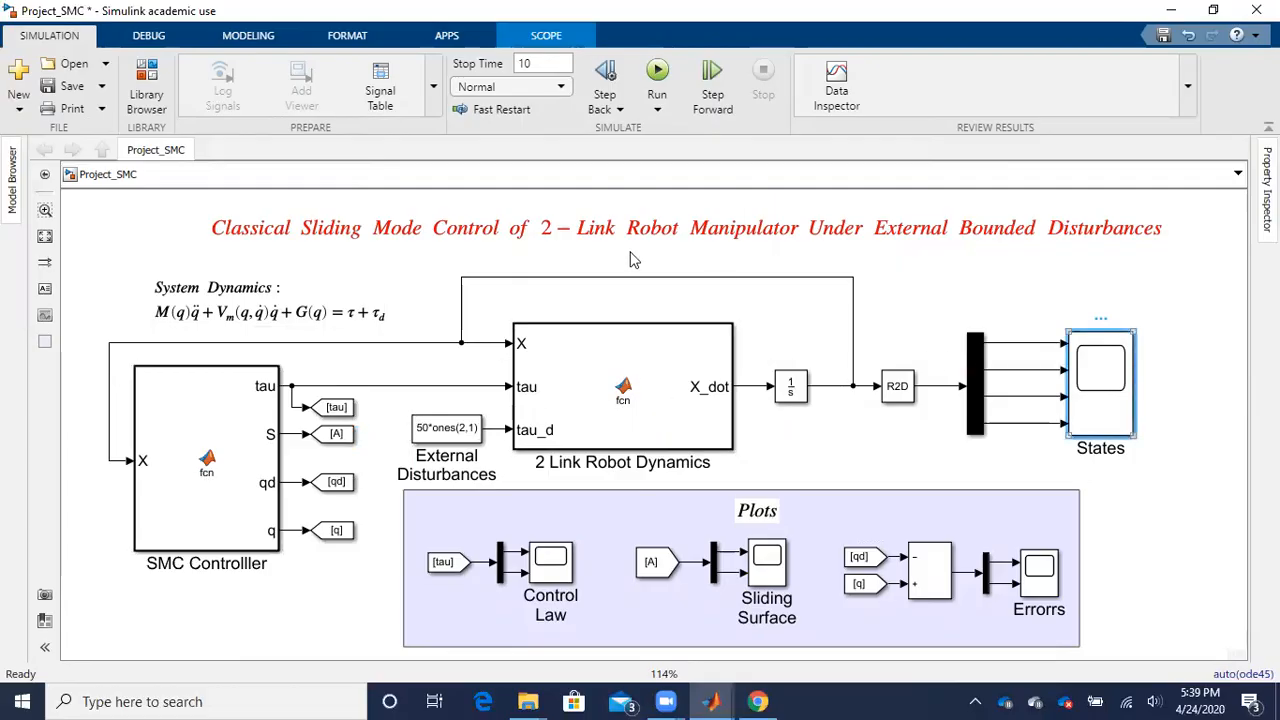
{"action": "left_click", "coordinate": [1258, 7]}
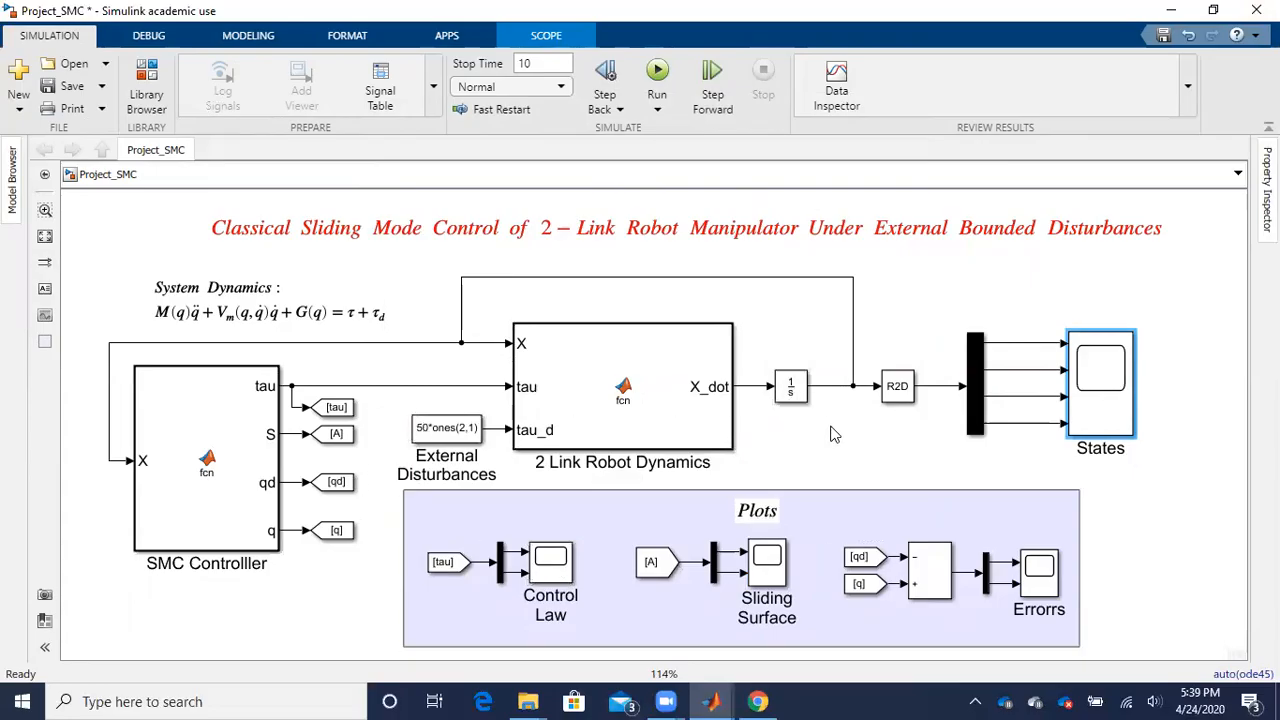
{"action": "double_click", "coordinate": [1100, 395]}
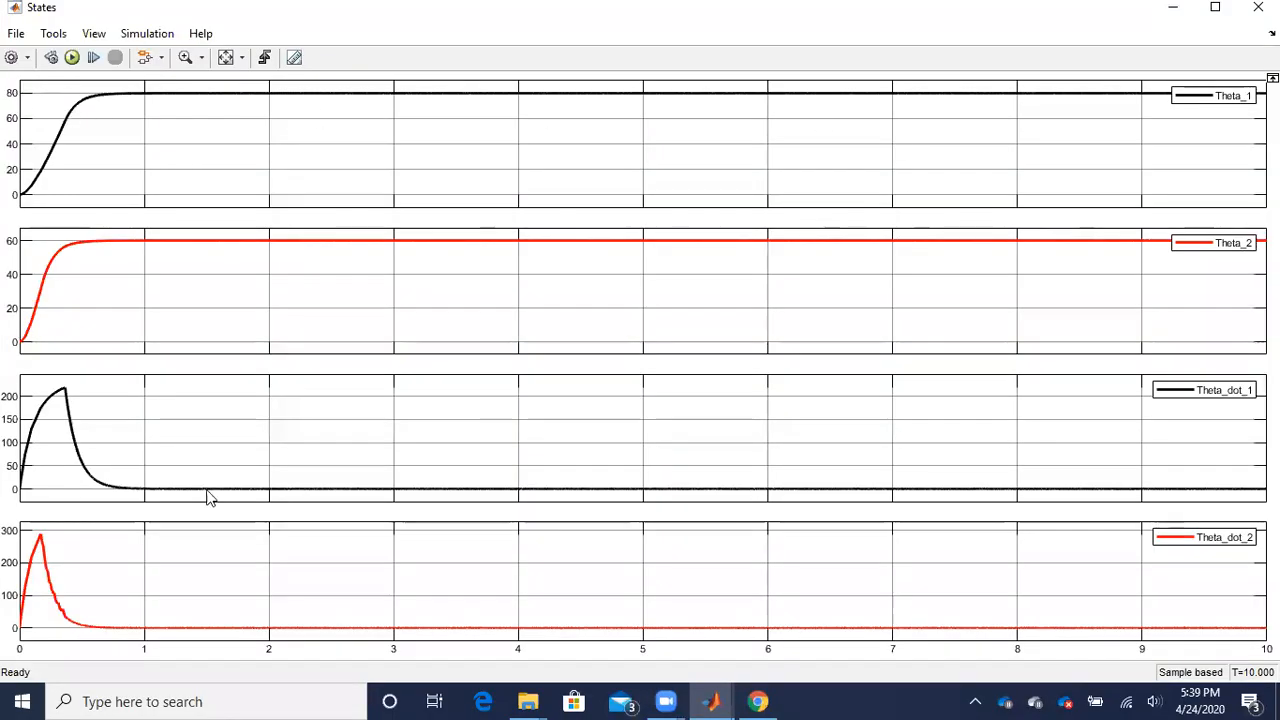
{"action": "left_click_drag", "start_coordinate": [1222, 96], "coordinate": [1207, 114]}
{"action": "left_click_drag", "start_coordinate": [1213, 248], "coordinate": [1210, 264]}
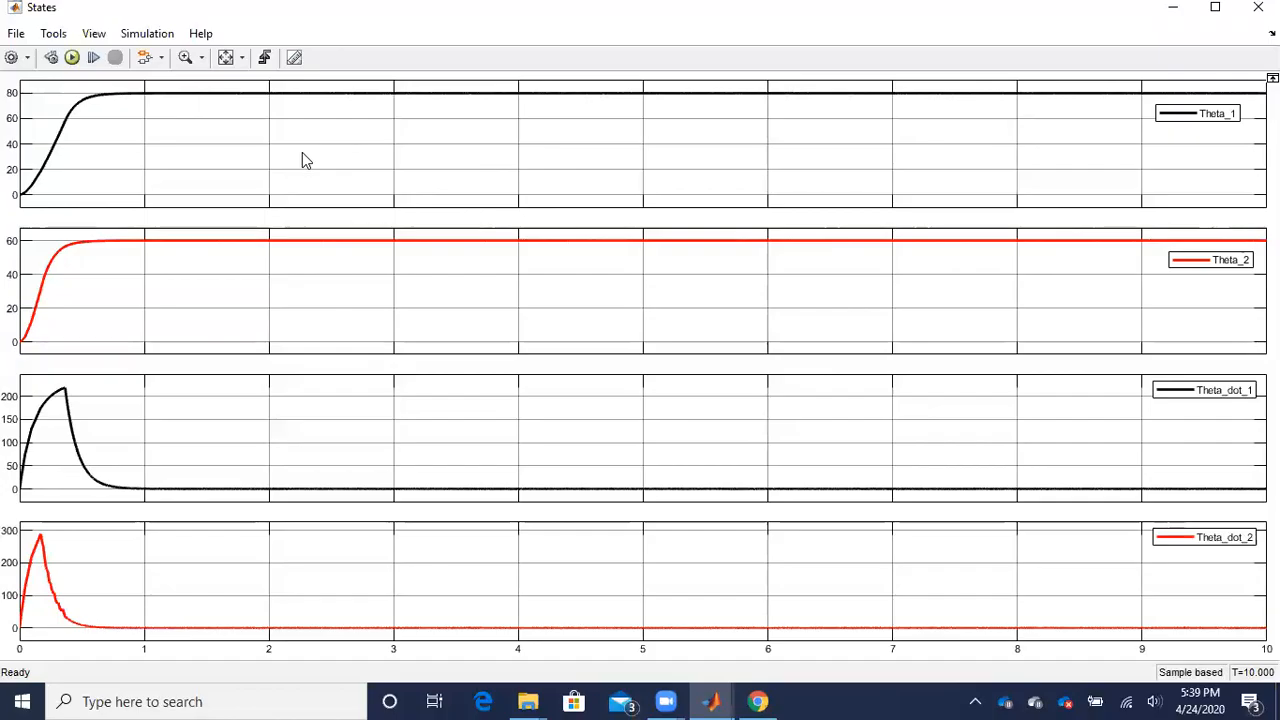
- Print the States scope plots to a figure and maximize the figure window
{"action": "left_click", "coordinate": [17, 34]}
{"action": "left_click", "coordinate": [68, 166]}
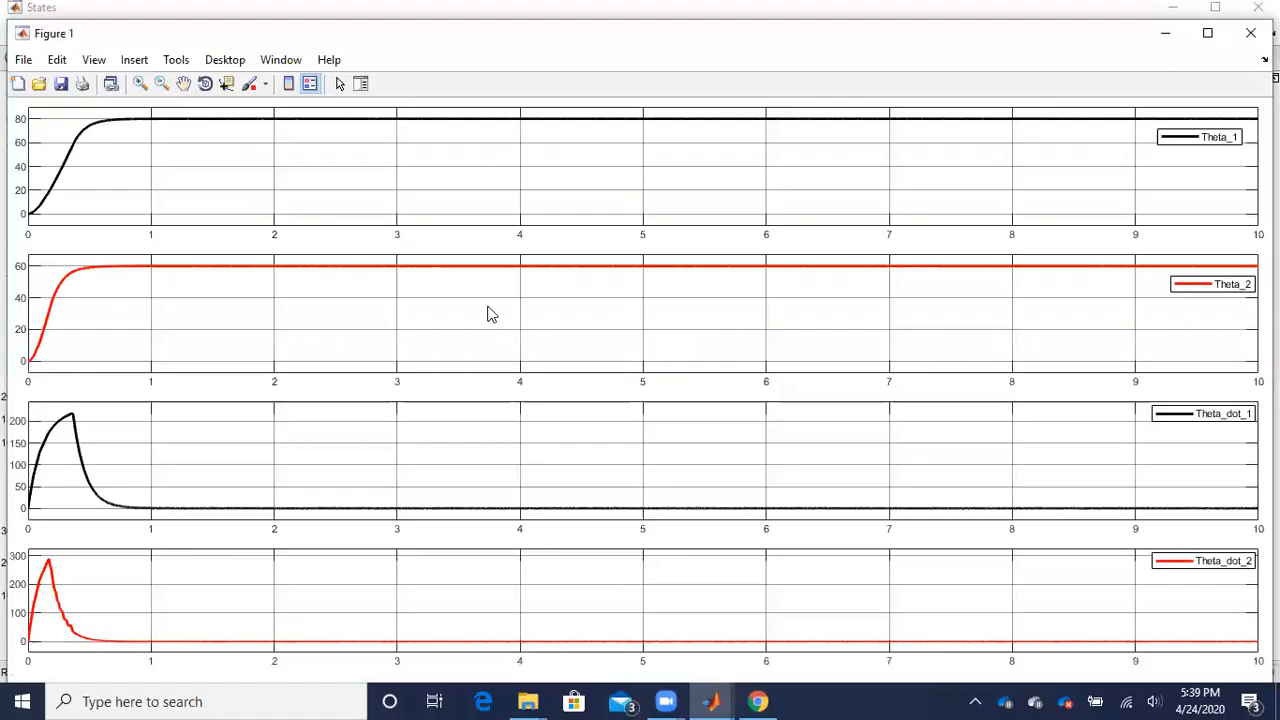
{"action": "left_click", "coordinate": [207, 14]}
{"action": "left_click", "coordinate": [20, 33]}
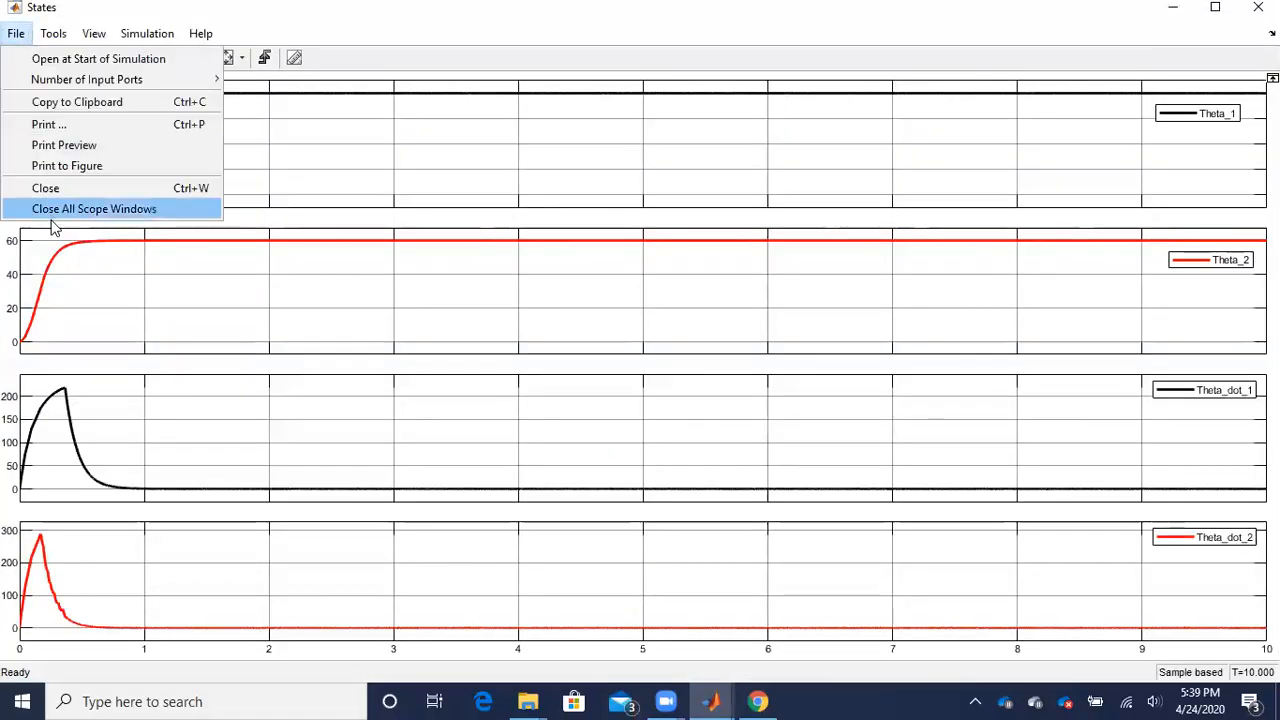
{"action": "left_click", "coordinate": [1006, 36]}
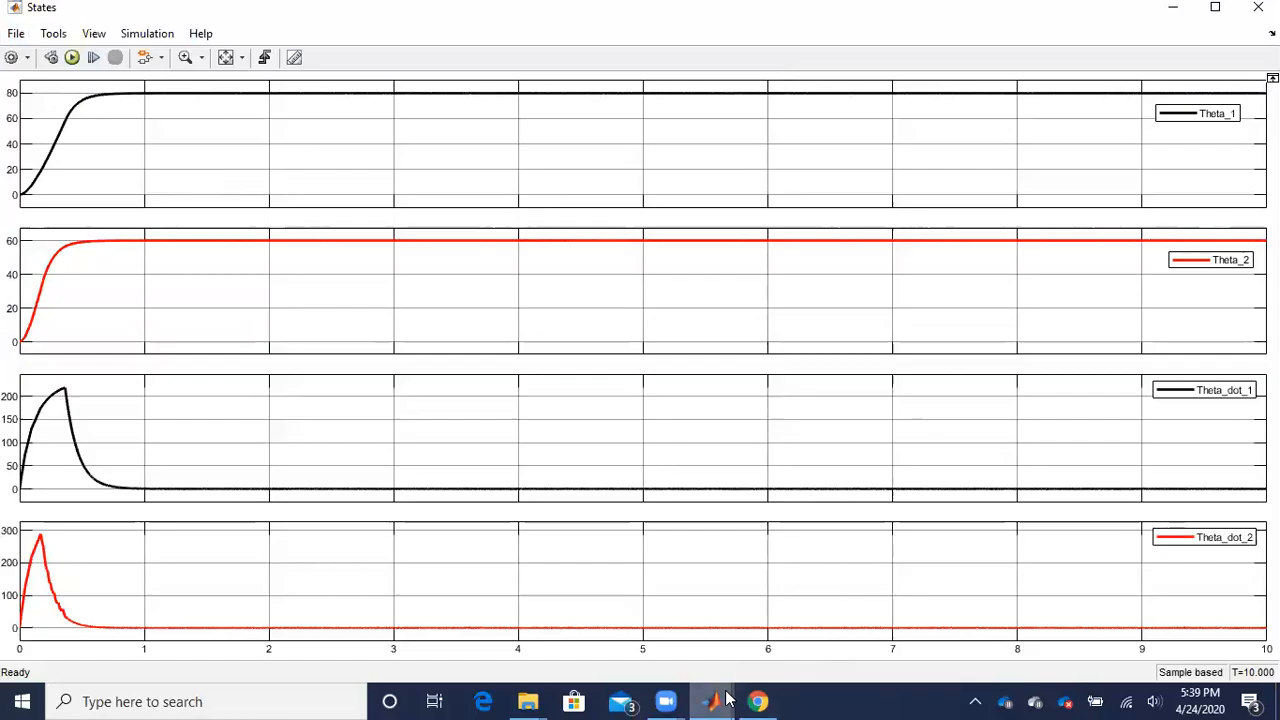
{"action": "mouse_move", "coordinate": [714, 701]}
{"action": "left_click", "coordinate": [1197, 640]}
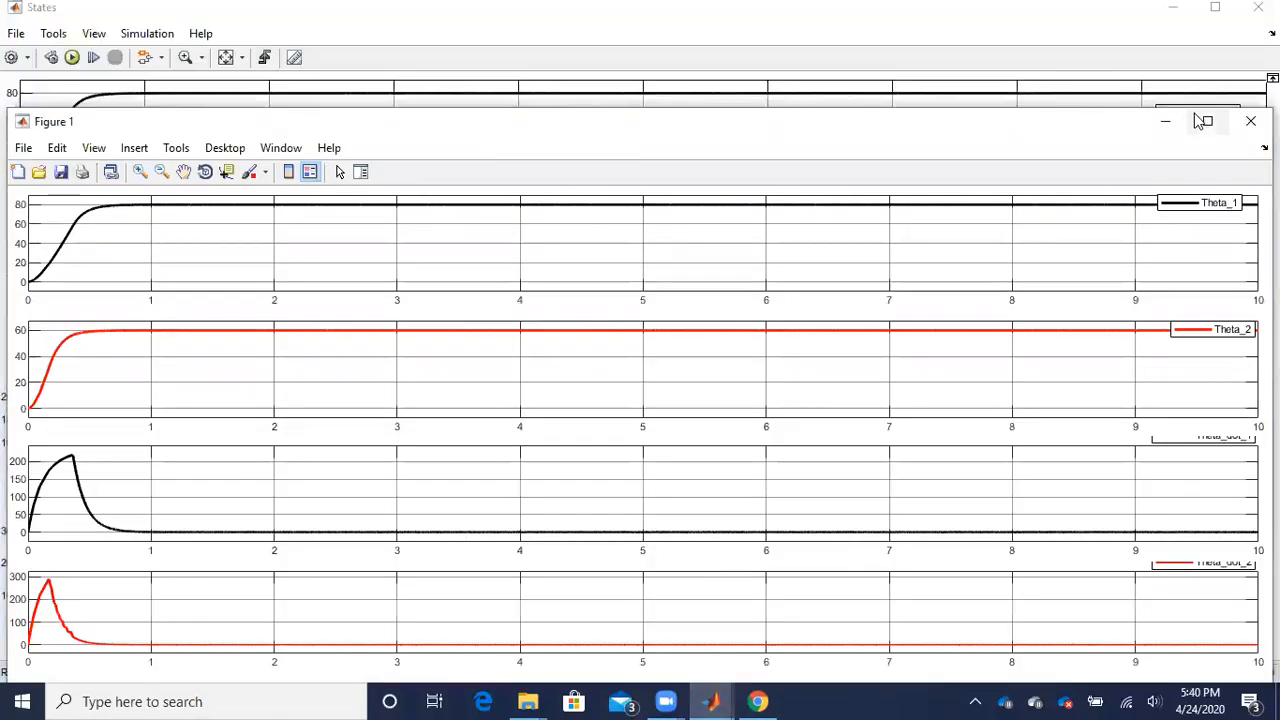
{"action": "left_click", "coordinate": [1207, 121]}
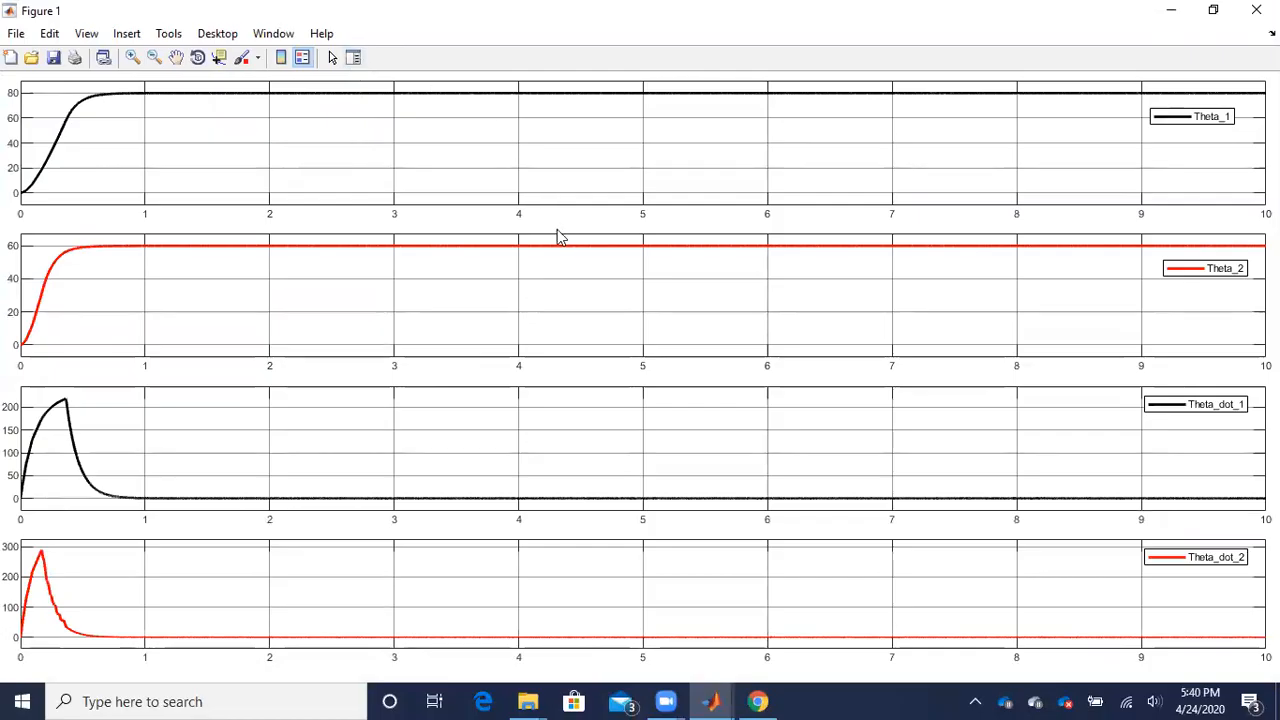
- Inspect the Theta_1 axes' properties and open its XLabel text object for editing
{"action": "left_click", "coordinate": [356, 60]}
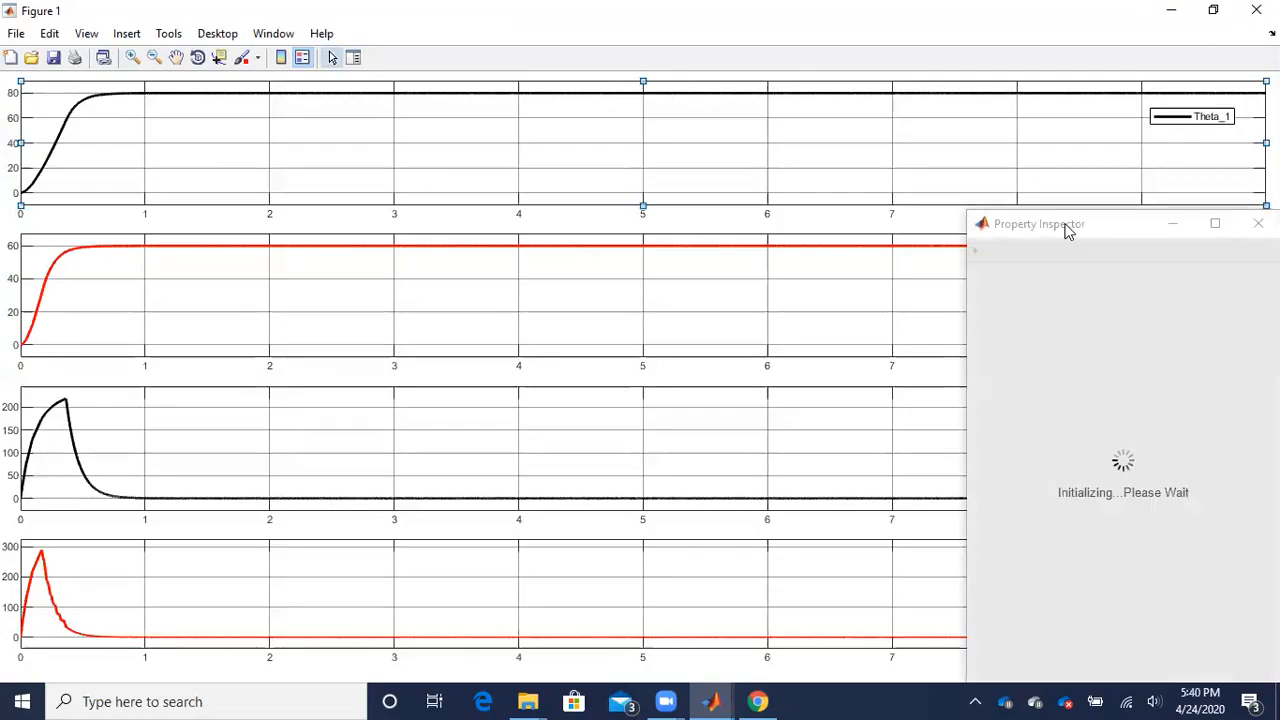
{"action": "left_click_drag", "start_coordinate": [1068, 229], "coordinate": [943, 183]}
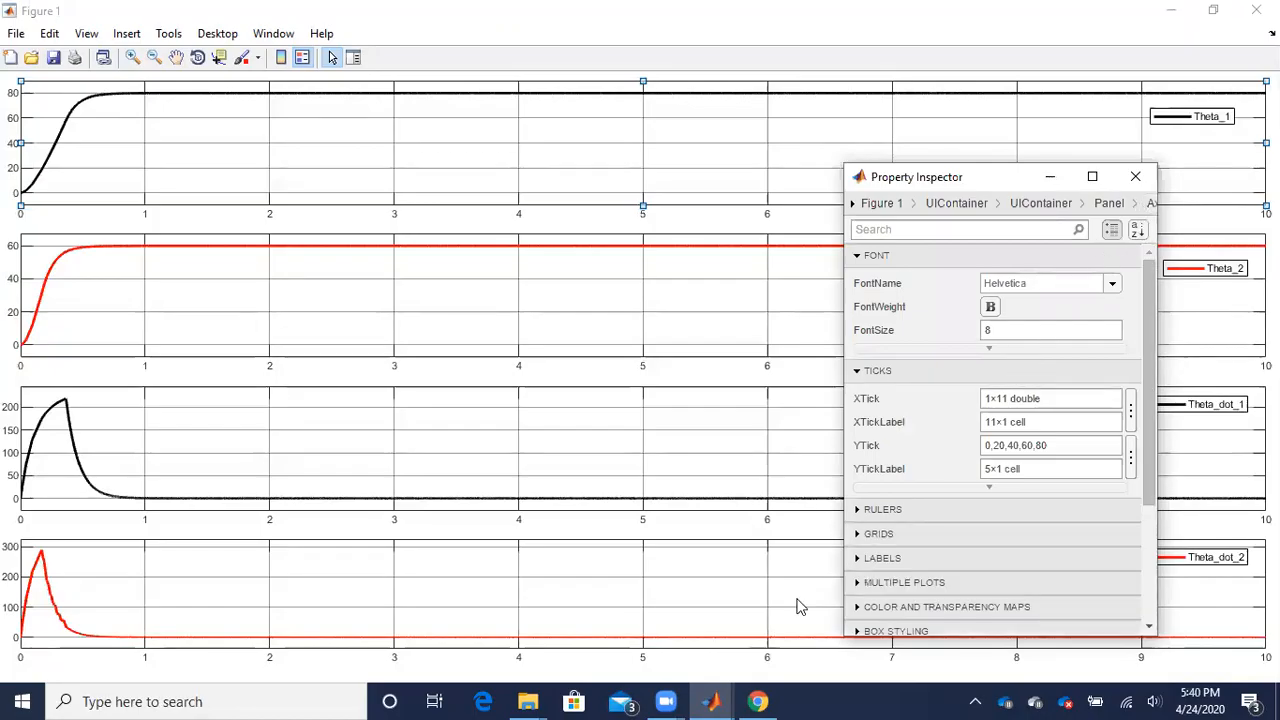
{"action": "left_click", "coordinate": [884, 558]}
{"action": "scroll", "coordinate": [958, 520], "scroll_direction": "down", "scroll_amount": 3}
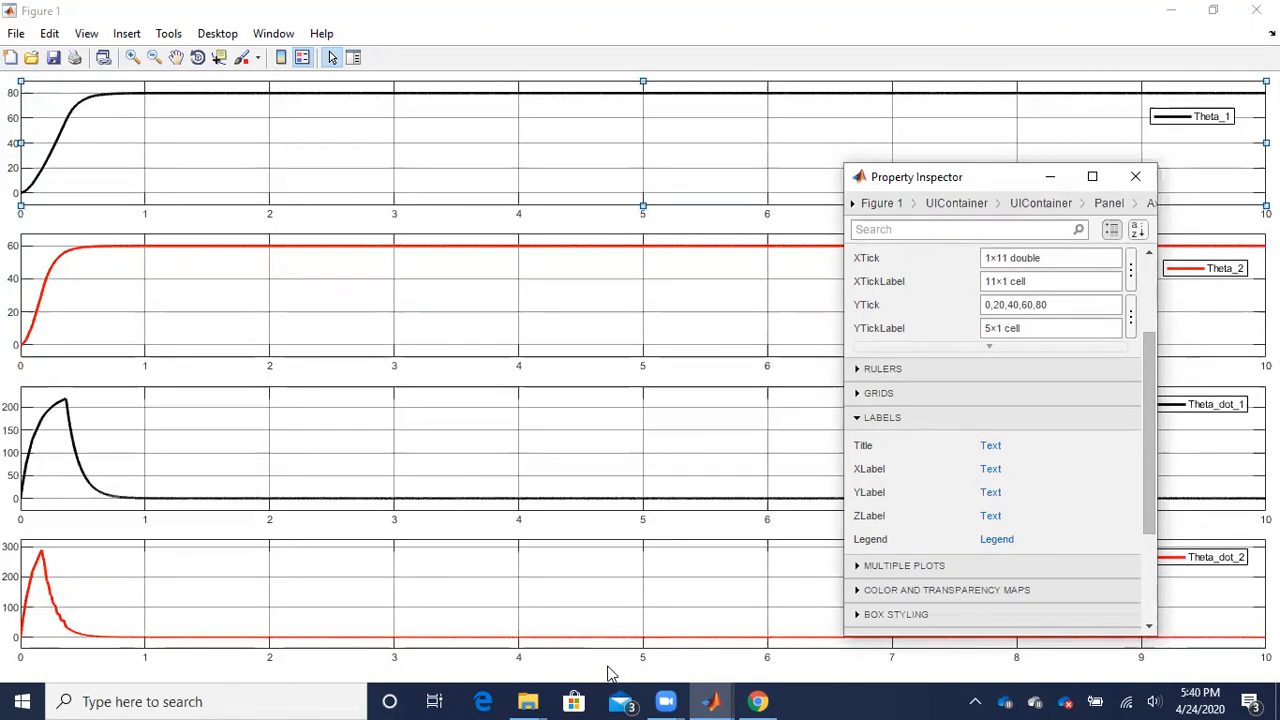
{"action": "left_click", "coordinate": [987, 476]}
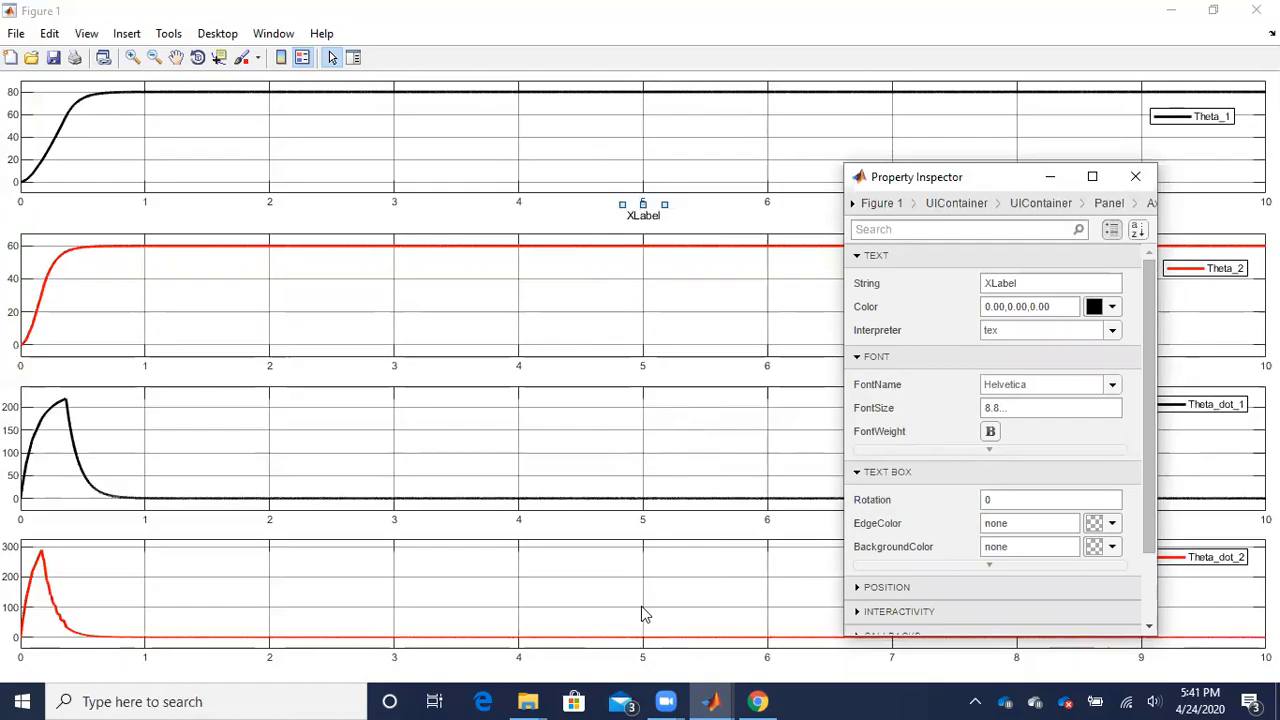
- Try to edit the XLabel text directly beneath the Theta_1 plot
{"action": "left_click", "coordinate": [643, 227]}
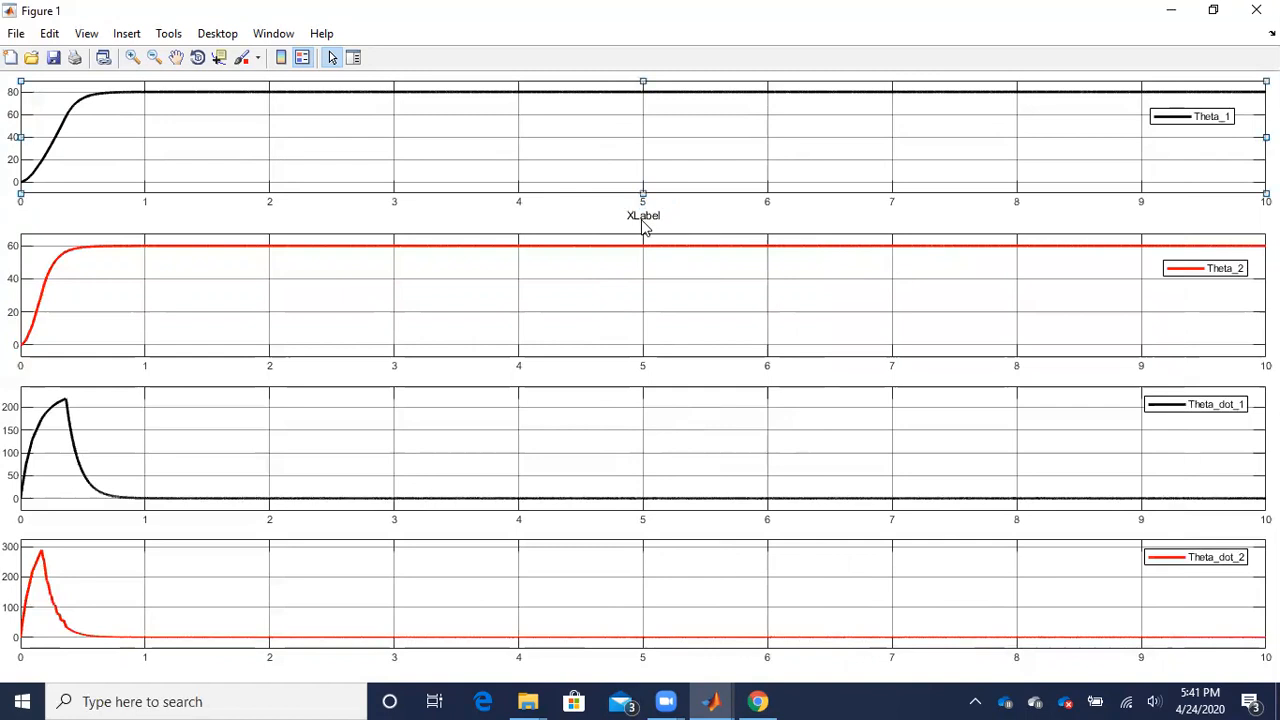
{"action": "left_click", "coordinate": [648, 215]}
{"action": "double_click", "coordinate": [650, 217]}
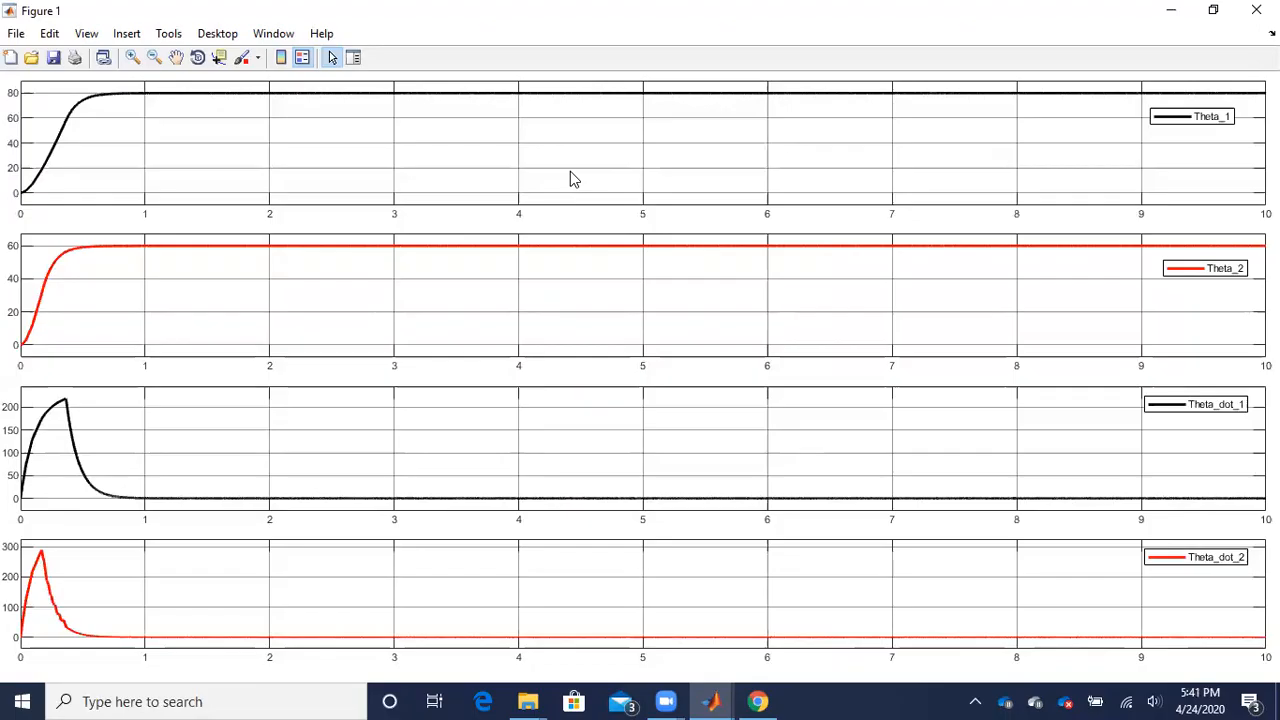
{"action": "mouse_move", "coordinate": [711, 701]}
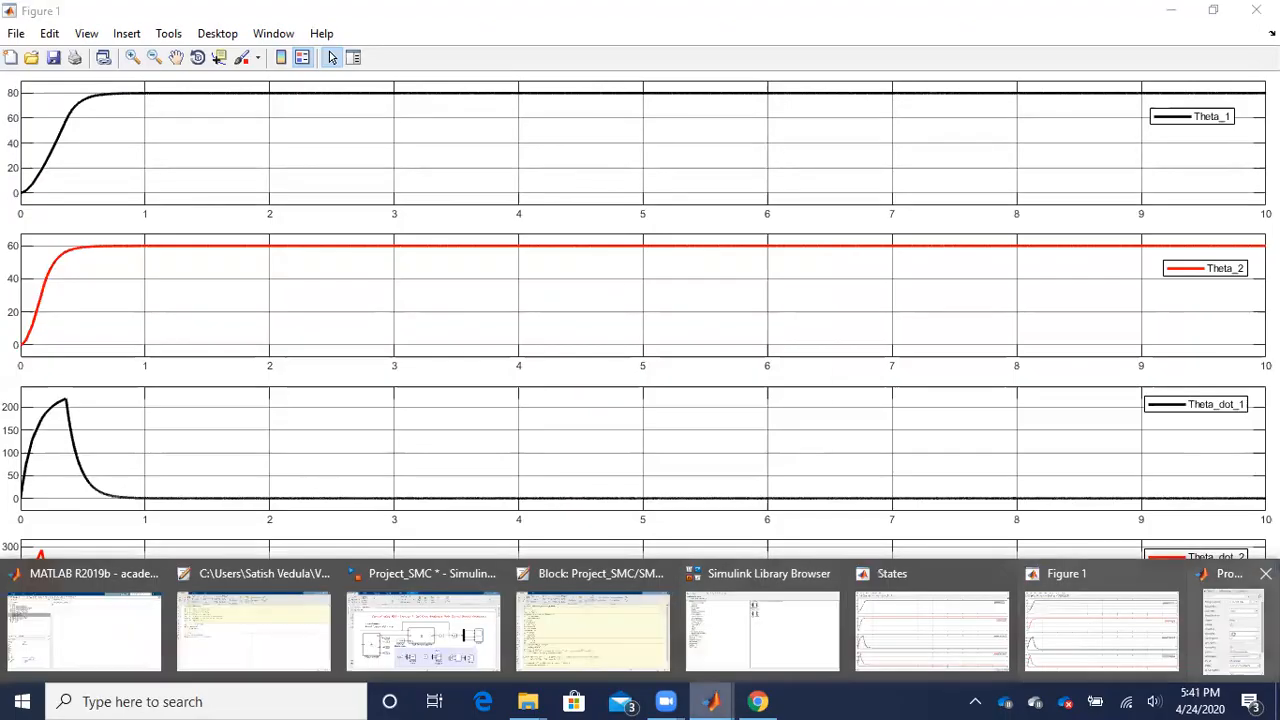
{"action": "left_click", "coordinate": [1080, 620]}
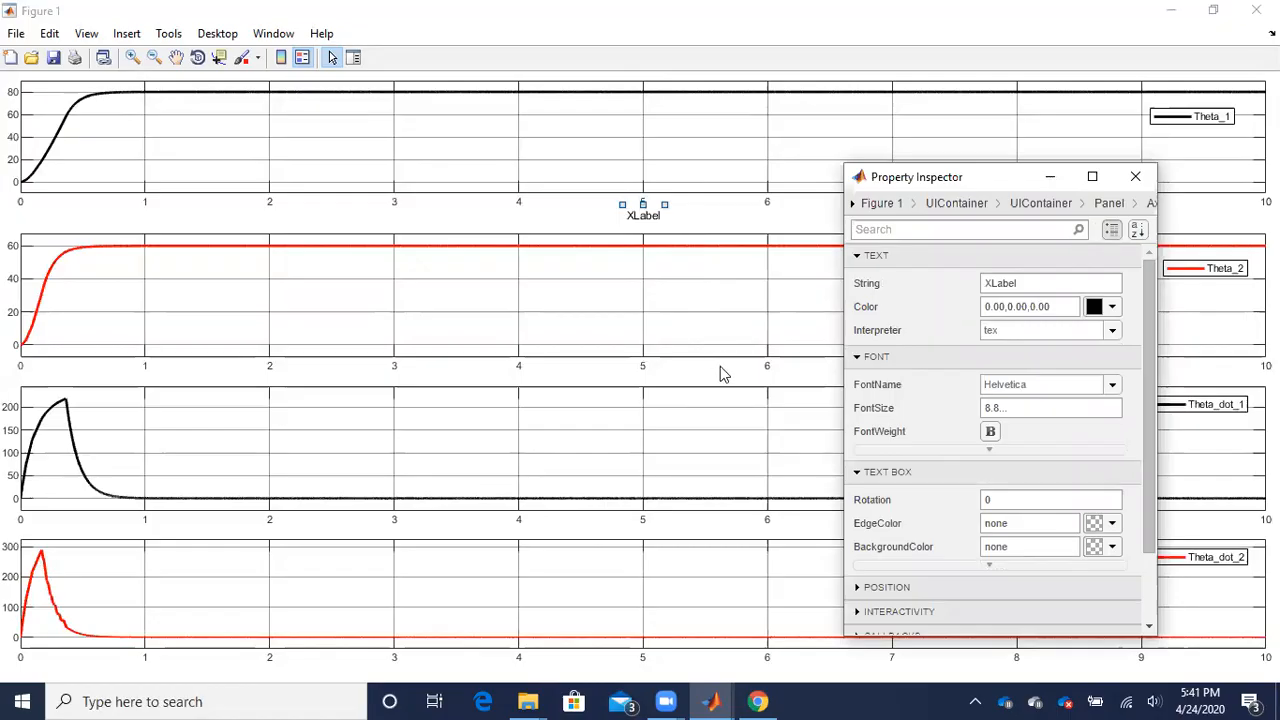
{"action": "left_click", "coordinate": [646, 212]}
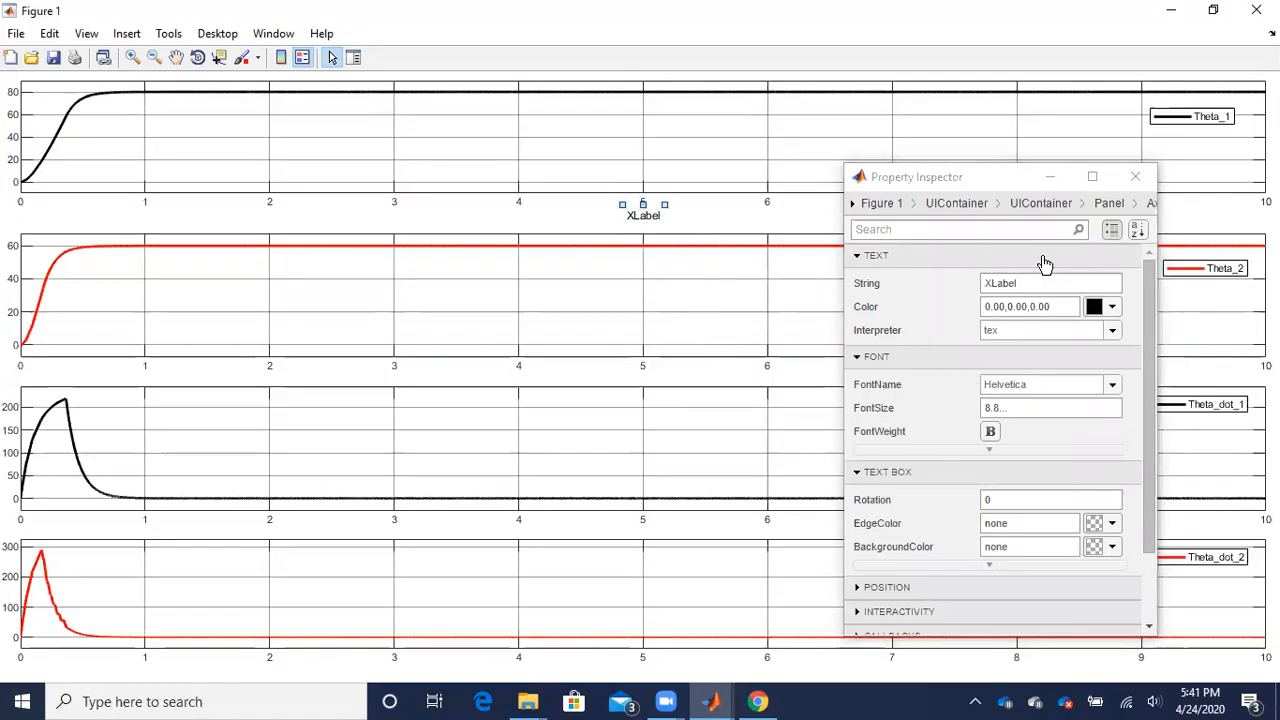
- Look through the parent Panel's properties and search them for "Axes"
{"action": "left_click", "coordinate": [1110, 208]}
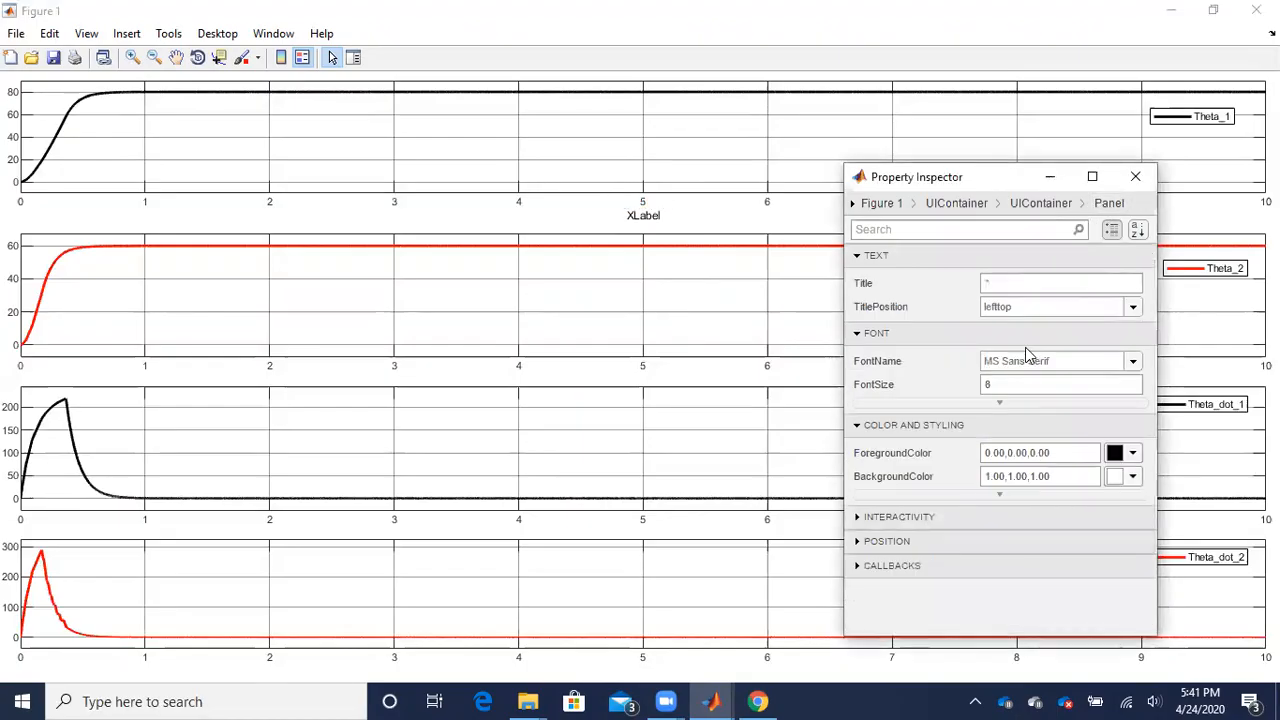
{"action": "scroll", "coordinate": [930, 518], "scroll_direction": "down", "scroll_amount": 1}
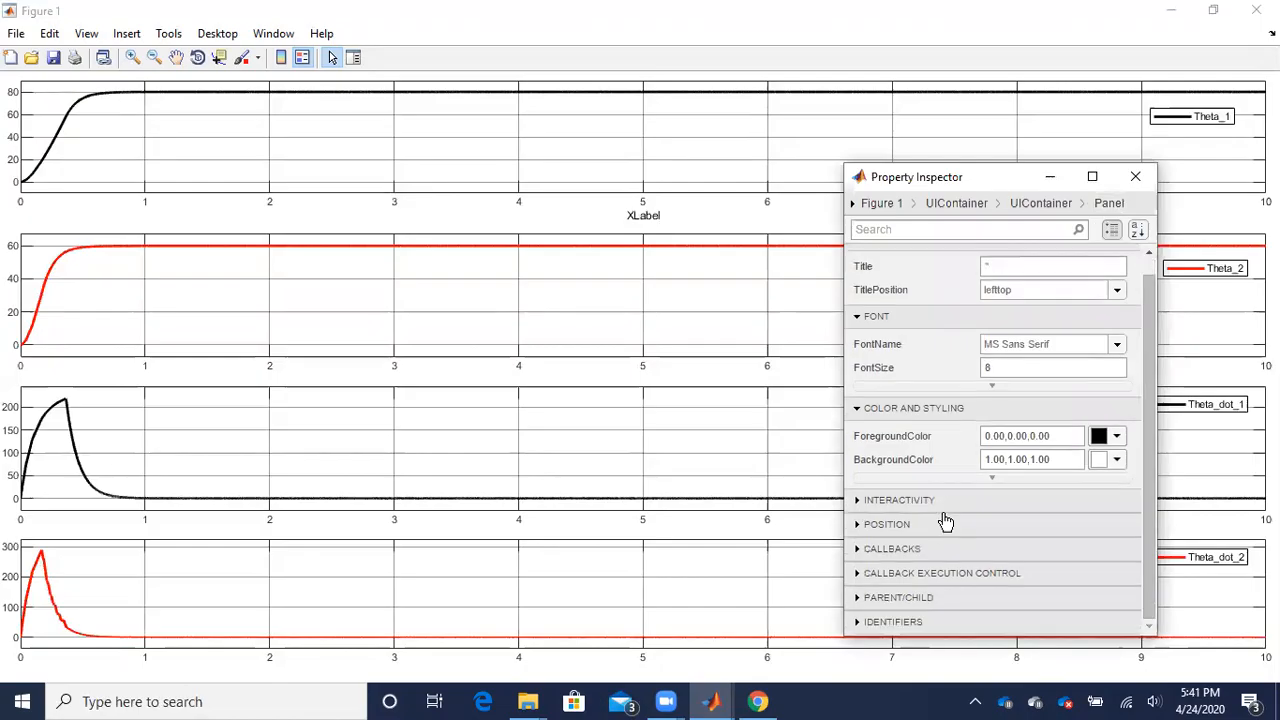
{"action": "scroll", "coordinate": [884, 450], "scroll_direction": "up", "scroll_amount": 1}
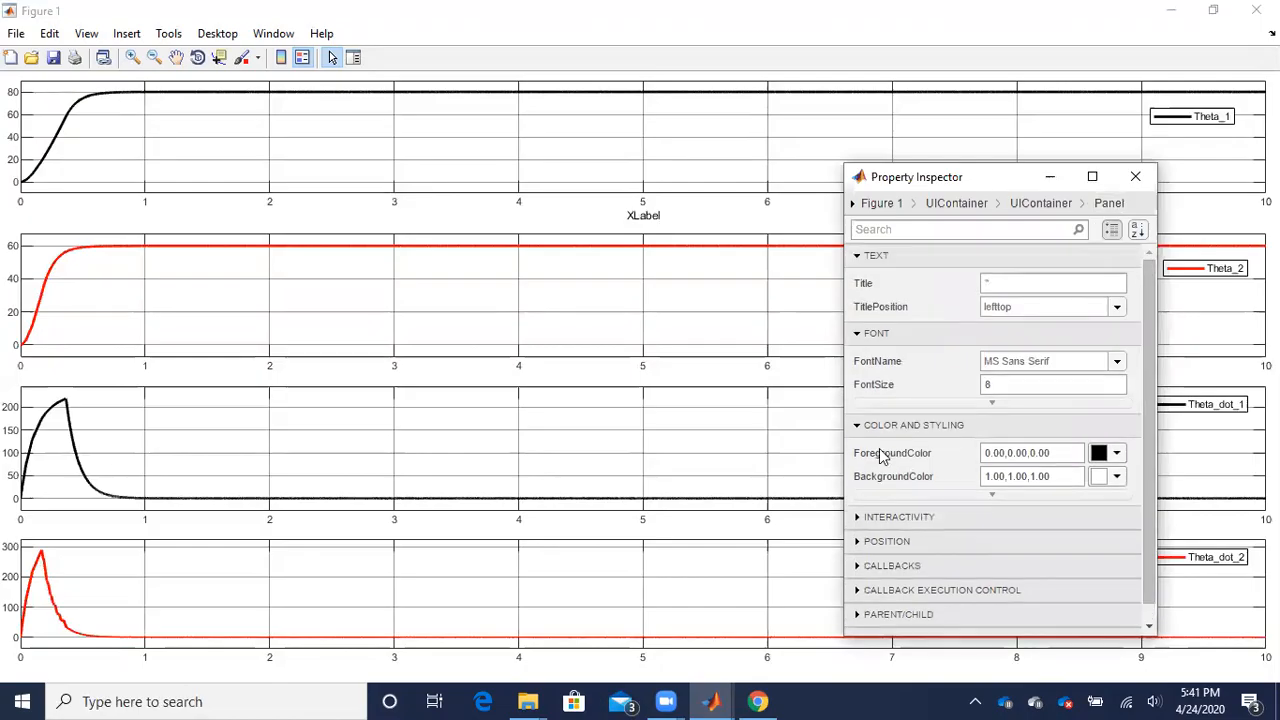
{"action": "left_click", "coordinate": [880, 231]}
{"action": "type", "text": "Axes"}
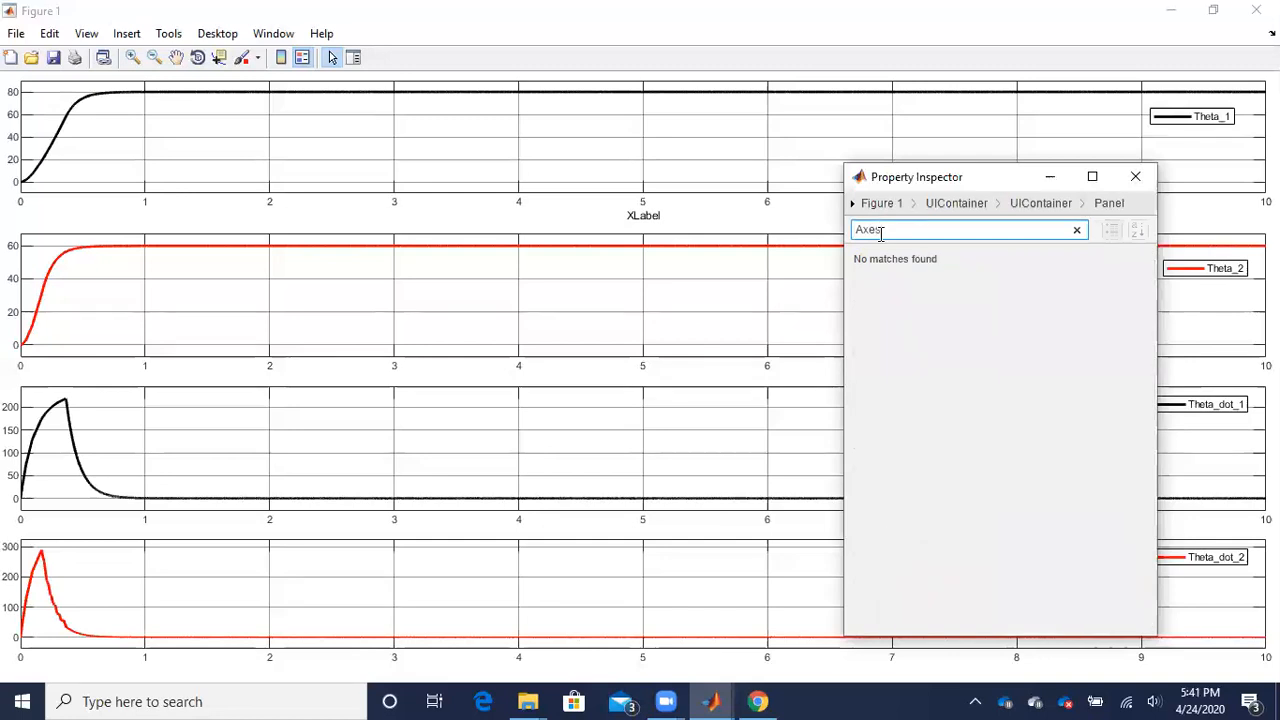
{"action": "left_click", "coordinate": [1108, 205]}
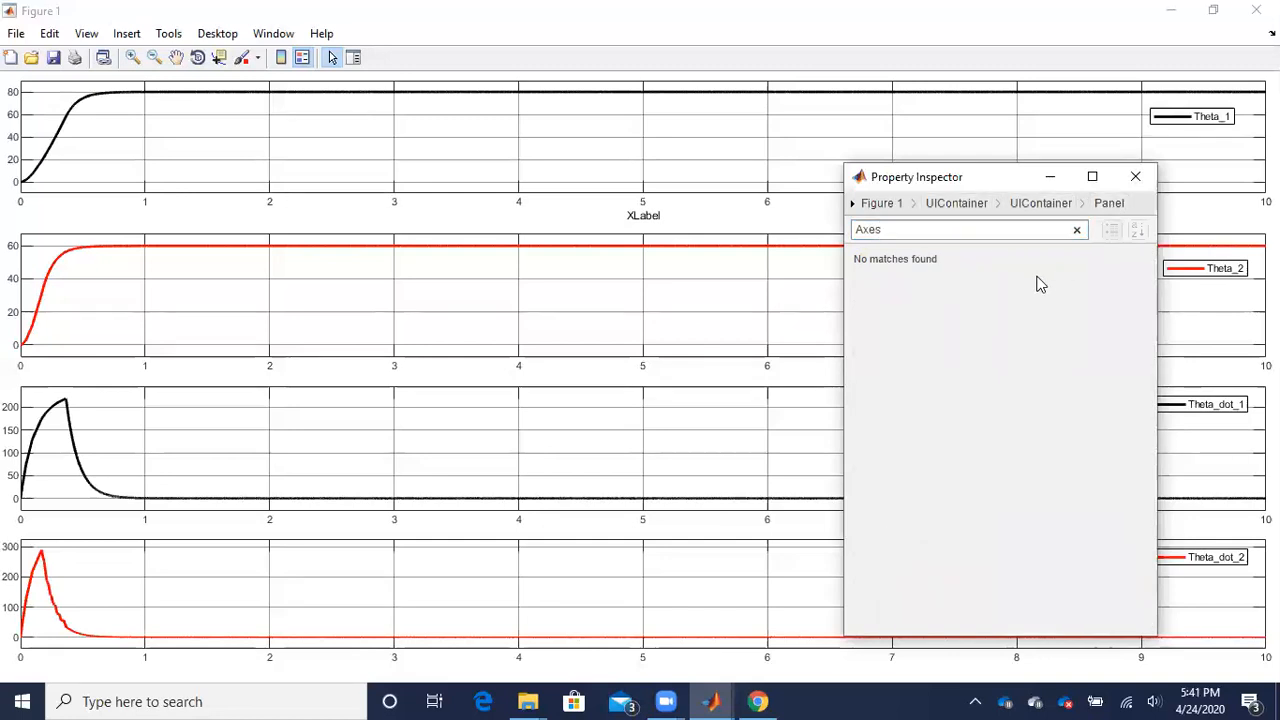
- Search Figure 1's properties for "Axes" and open the CurrentAxes object's label properties
{"action": "left_click", "coordinate": [879, 208]}
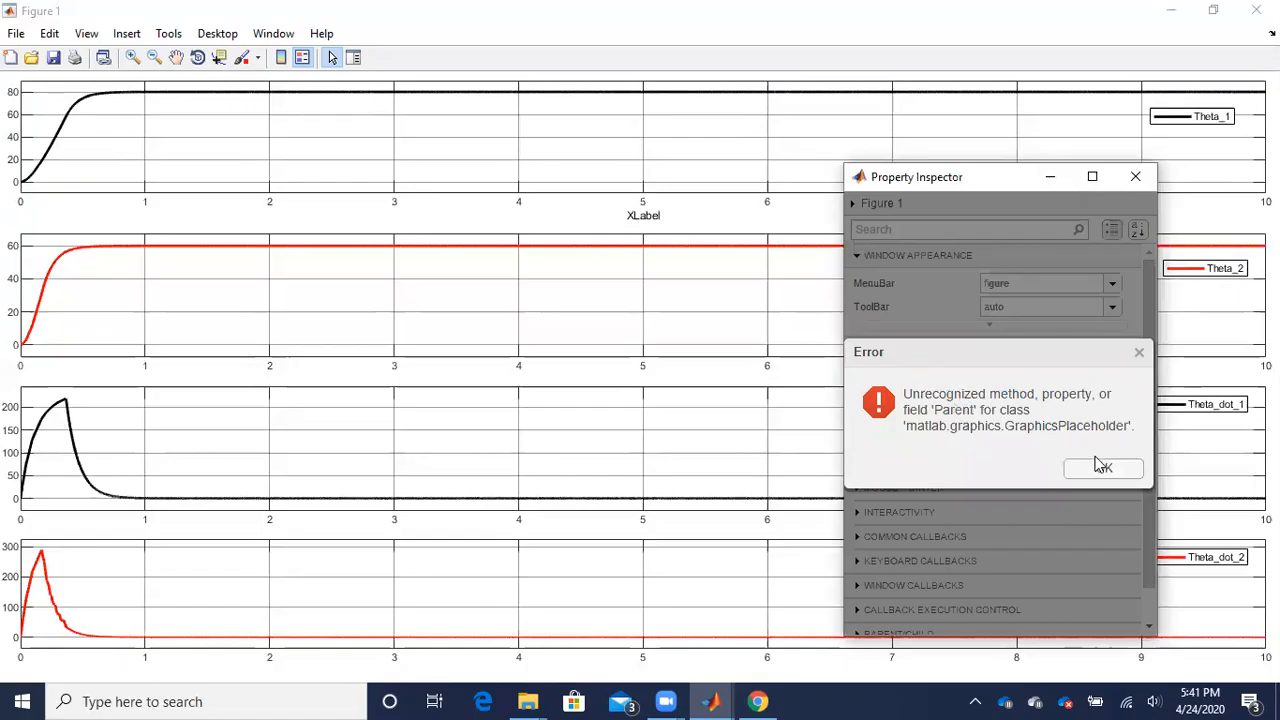
{"action": "left_click", "coordinate": [1102, 467]}
{"action": "left_click", "coordinate": [918, 231]}
{"action": "type", "text": "Ax"}
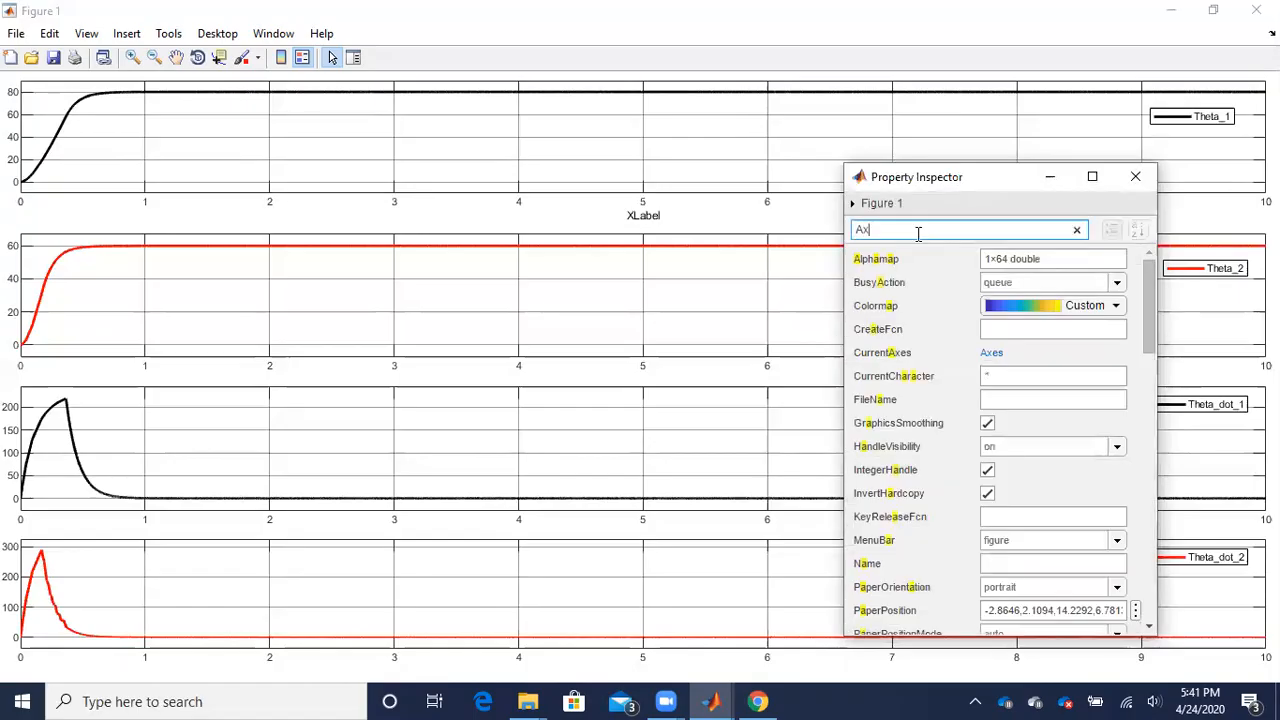
{"action": "type", "text": "es"}
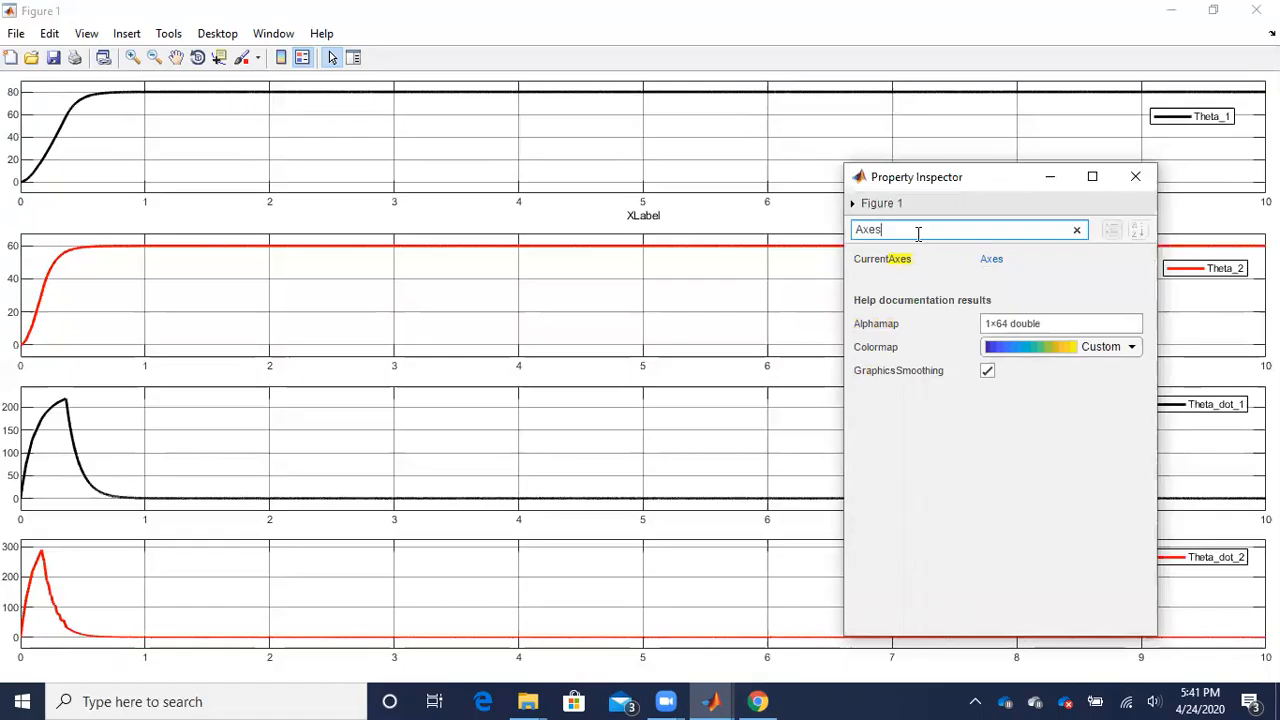
{"action": "left_click", "coordinate": [995, 260]}
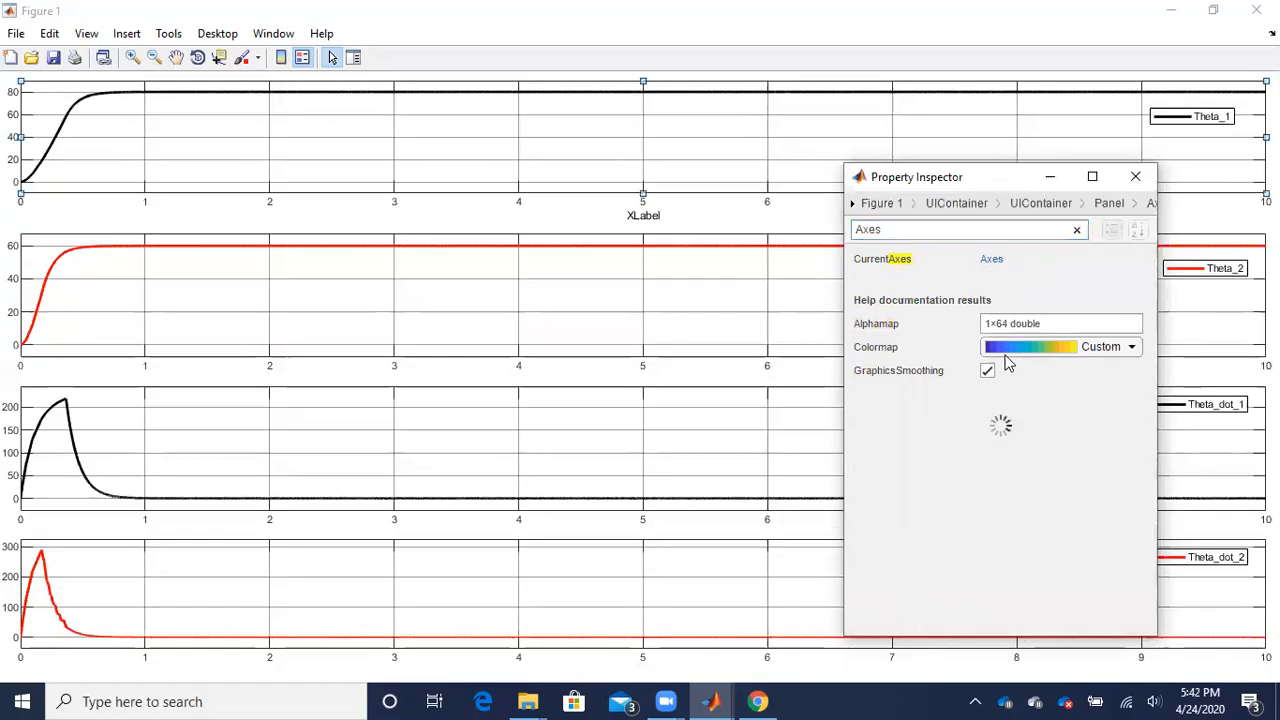
{"action": "scroll", "coordinate": [1026, 432], "scroll_direction": "down", "scroll_amount": 1}
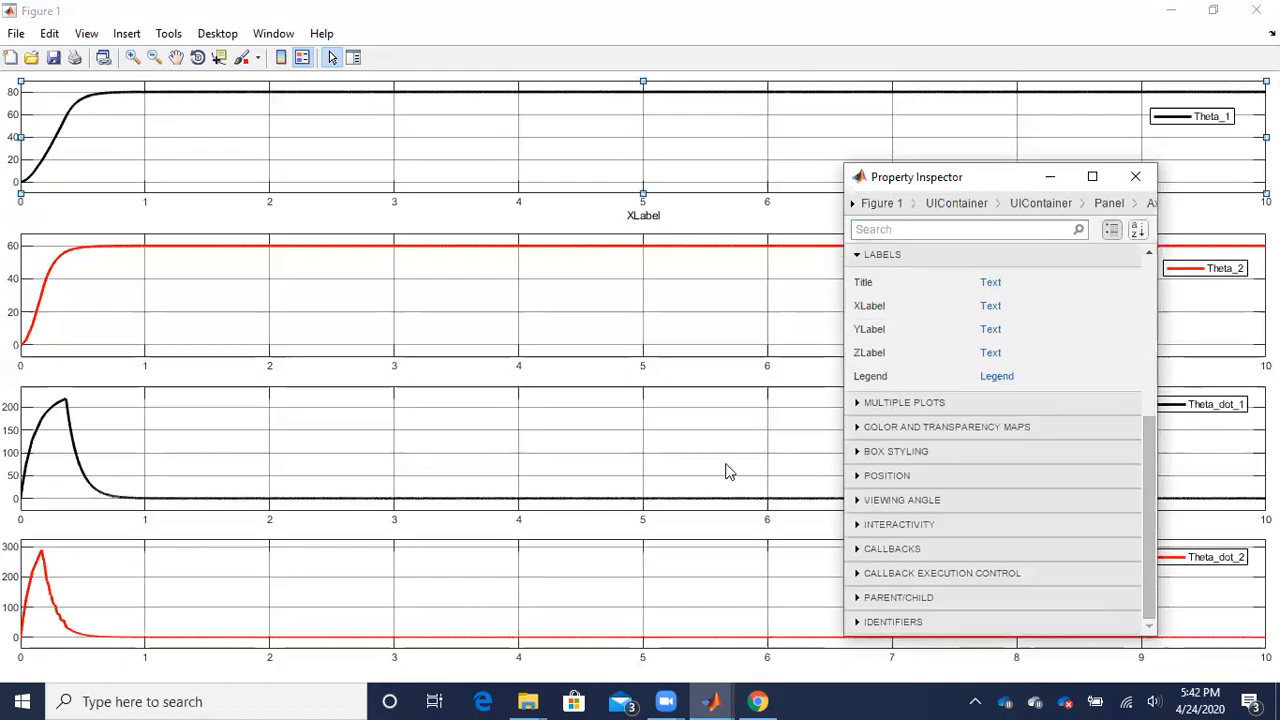
- Set the x-axis label of the Theta_dot_2 plot to "Time (s)"
{"action": "left_click", "coordinate": [622, 584]}
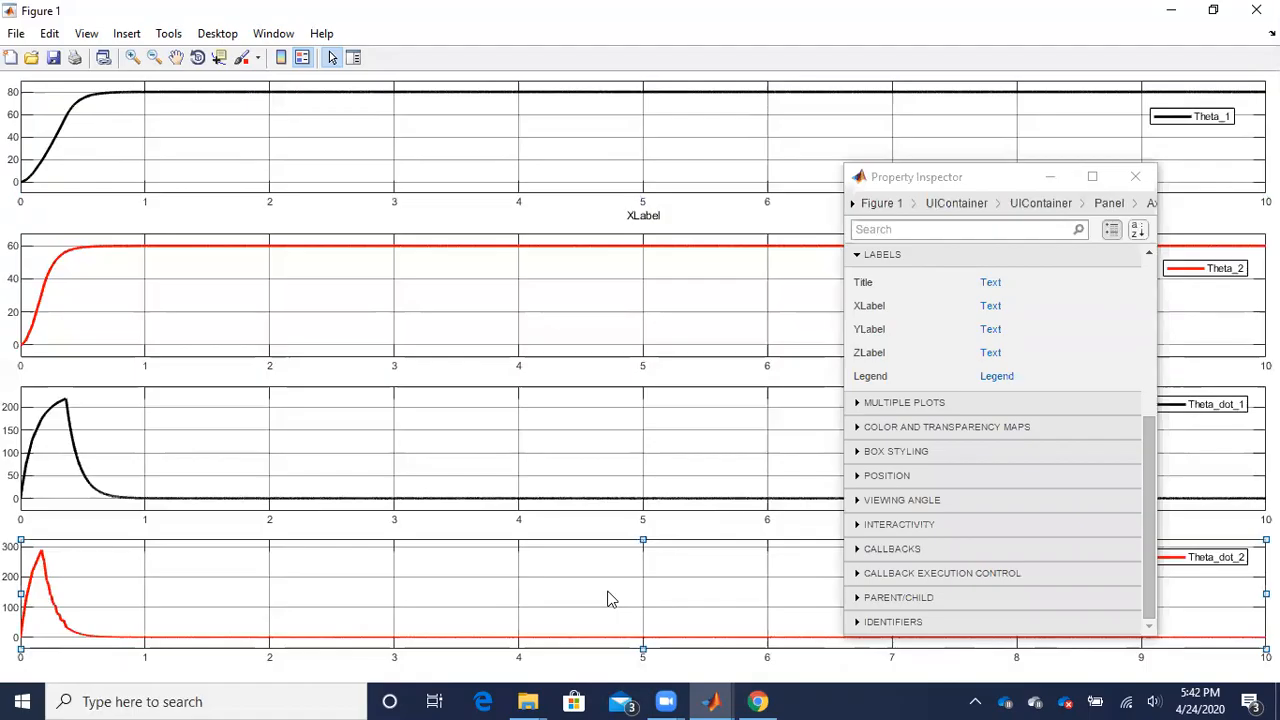
{"action": "left_click", "coordinate": [995, 312]}
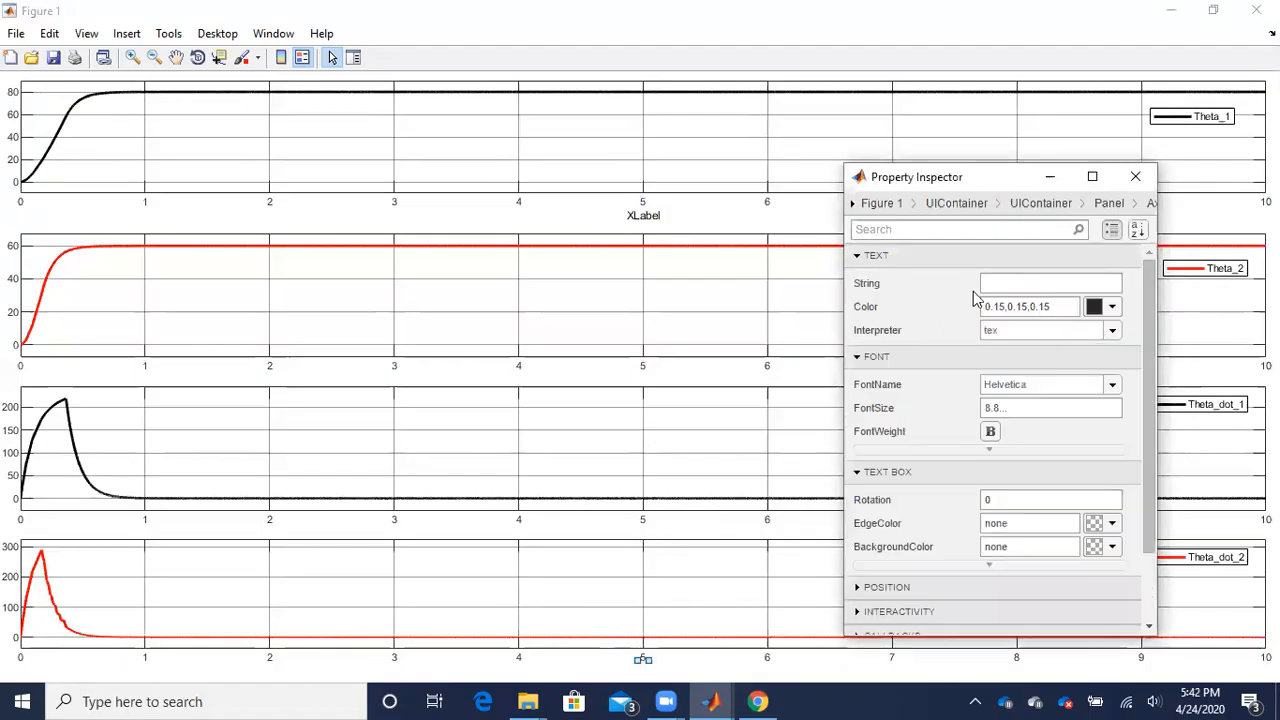
{"action": "left_click", "coordinate": [997, 288]}
{"action": "type", "text": "Ti"}
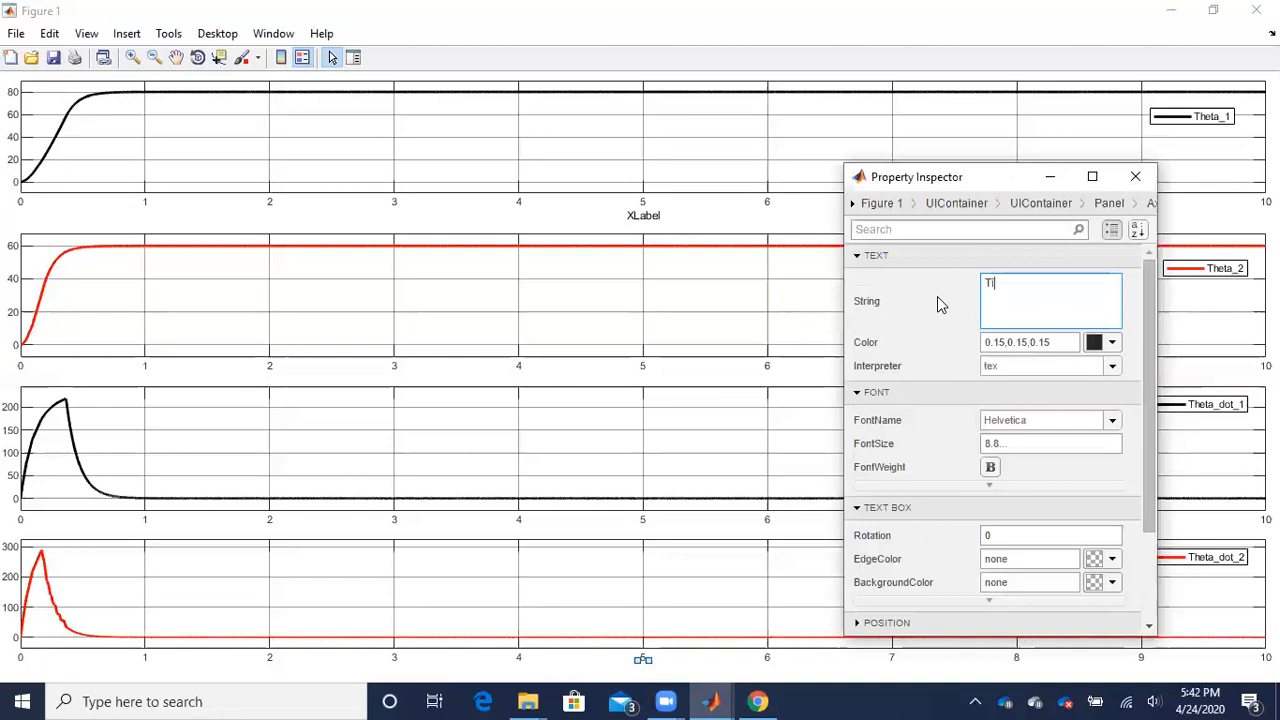
{"action": "type", "text": "me (s)"}
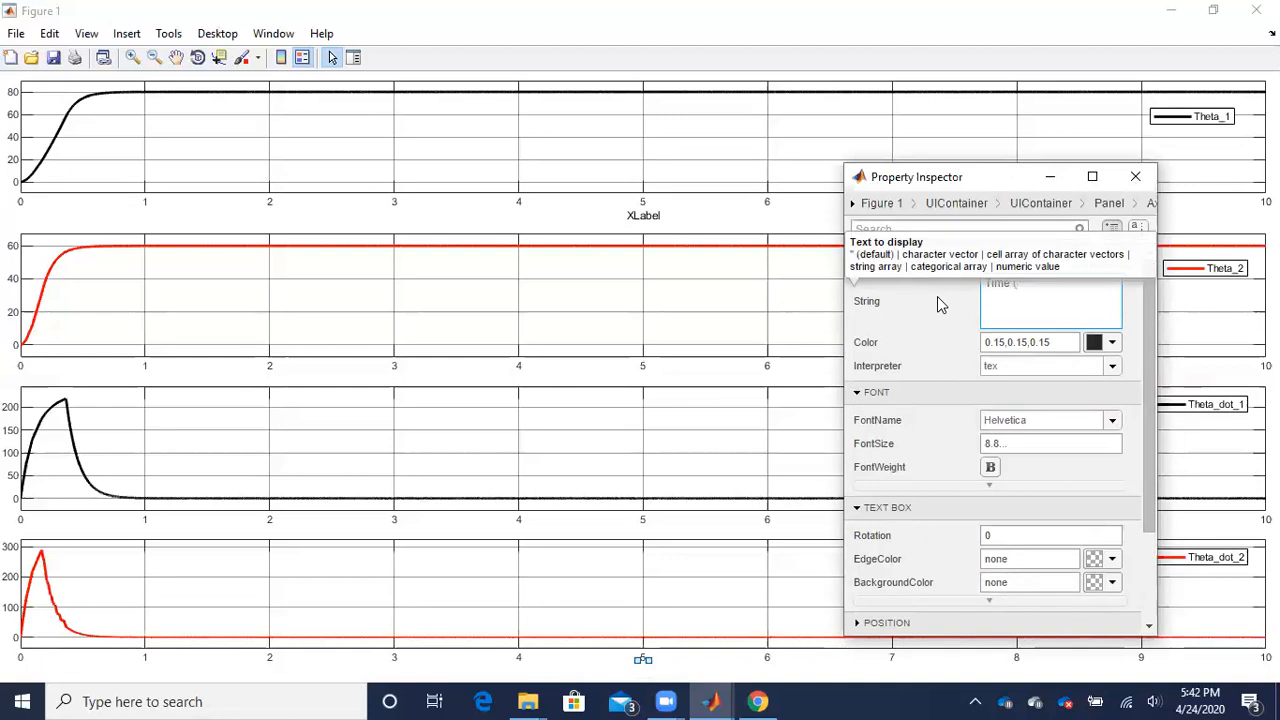
{"action": "left_click", "coordinate": [920, 342]}
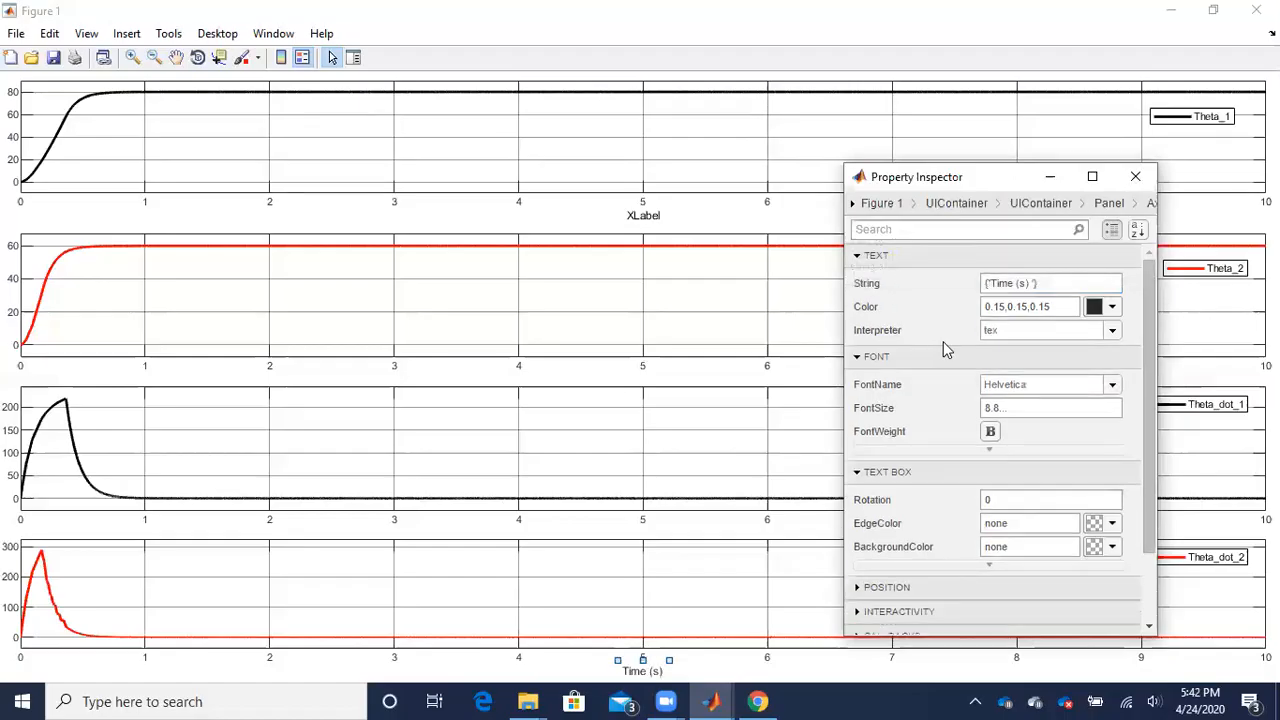
- Set the font size of the Theta_dot_2 plot's x-axis label to 20
{"action": "left_click", "coordinate": [1012, 405]}
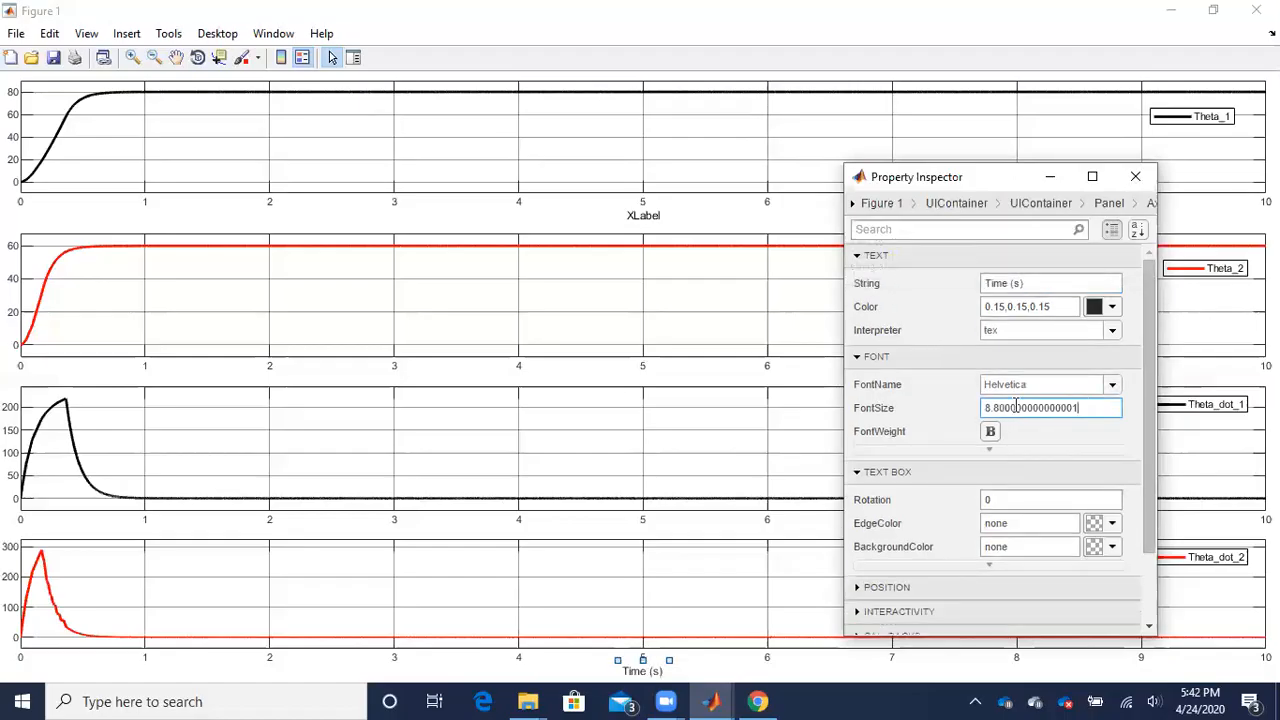
{"action": "left_click_drag", "start_coordinate": [1085, 408], "coordinate": [963, 415]}
{"action": "key", "text": "BackSpace"}
{"action": "type", "text": "20"}
{"action": "key", "text": "Return"}
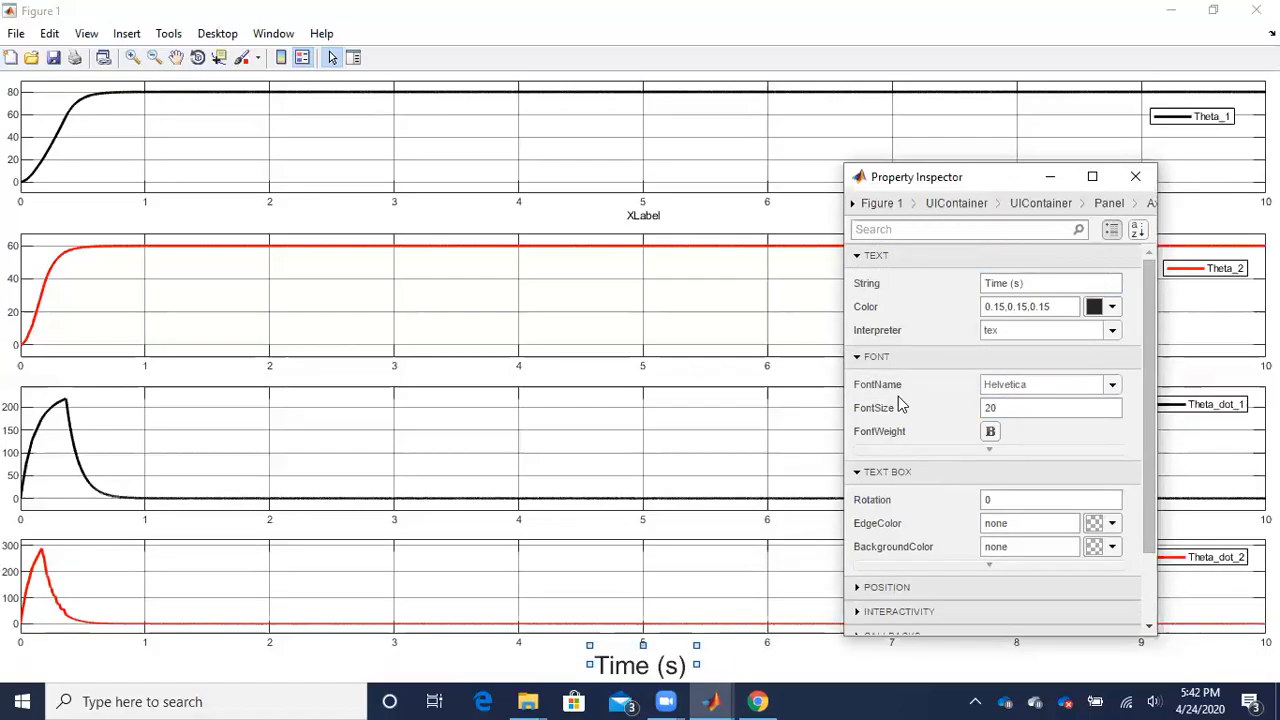
- Delete the placeholder x-axis label below the Theta_1 plot
{"action": "left_click", "coordinate": [650, 215]}
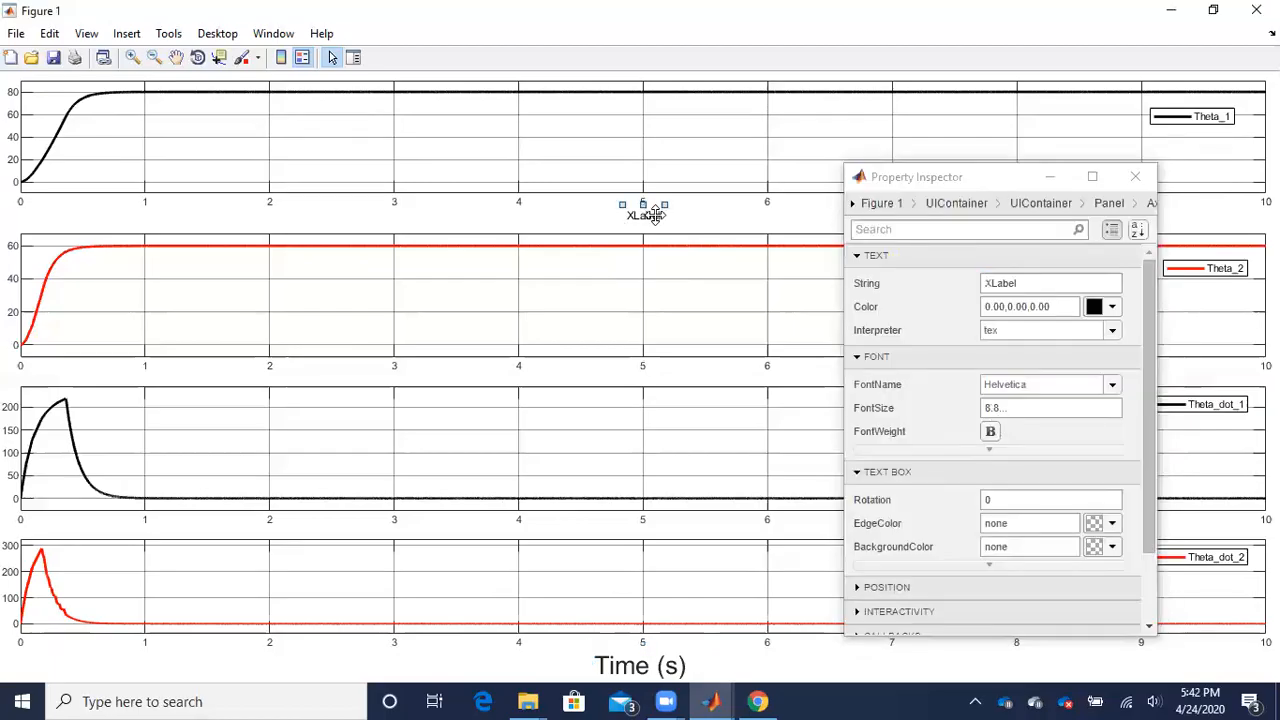
{"action": "key", "text": "Delete"}
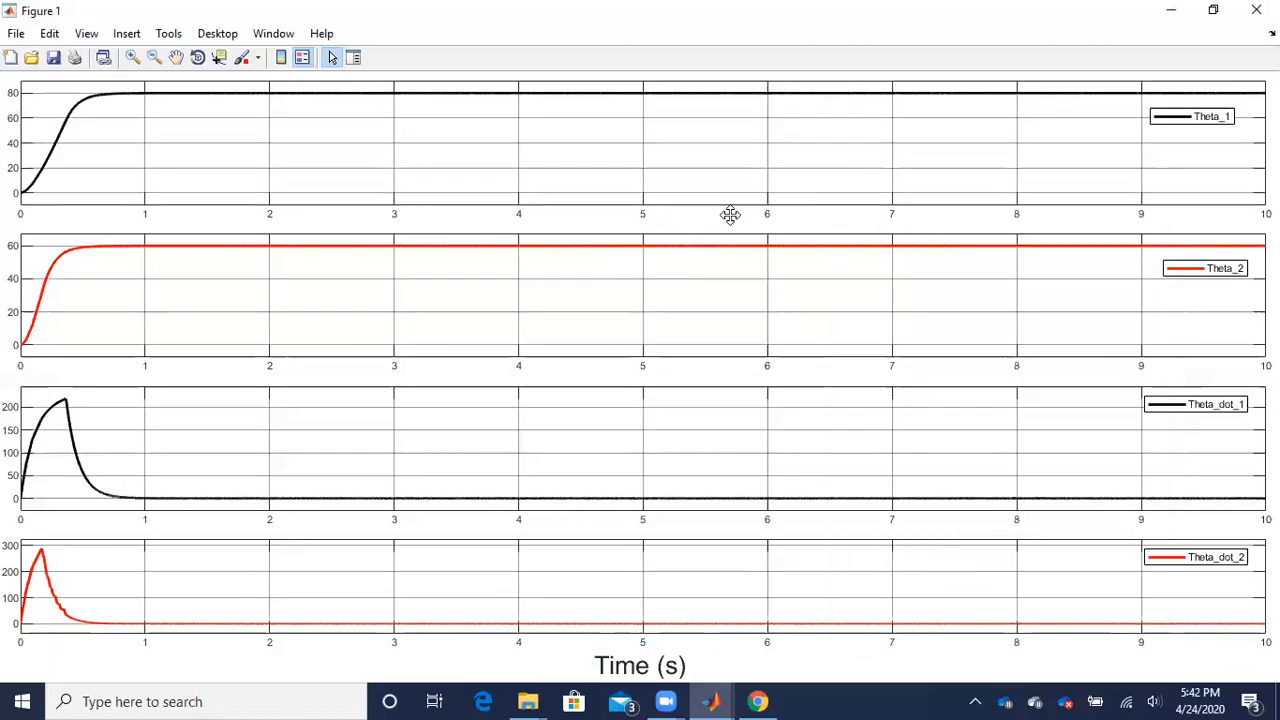
- Bring the Property Inspector back up, search Figure 1's properties for "axes" and open the CurrentAxes object
{"action": "mouse_move", "coordinate": [710, 701]}
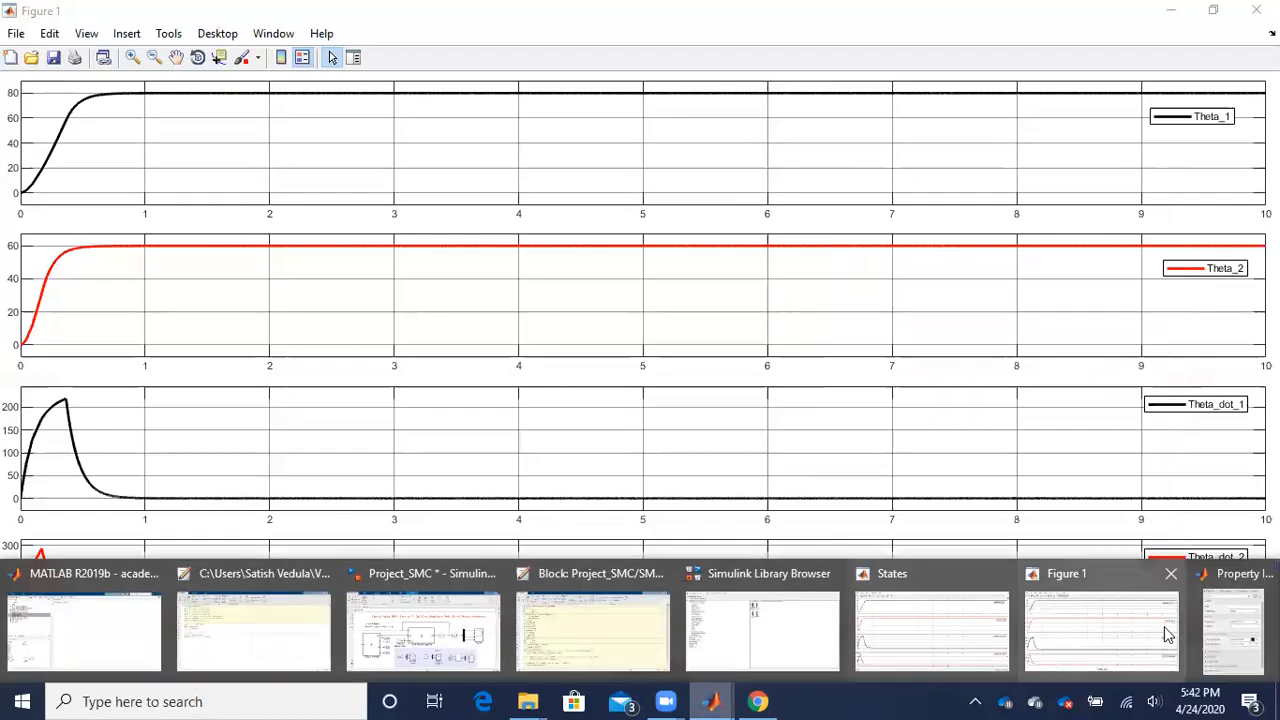
{"action": "left_click", "coordinate": [1232, 628]}
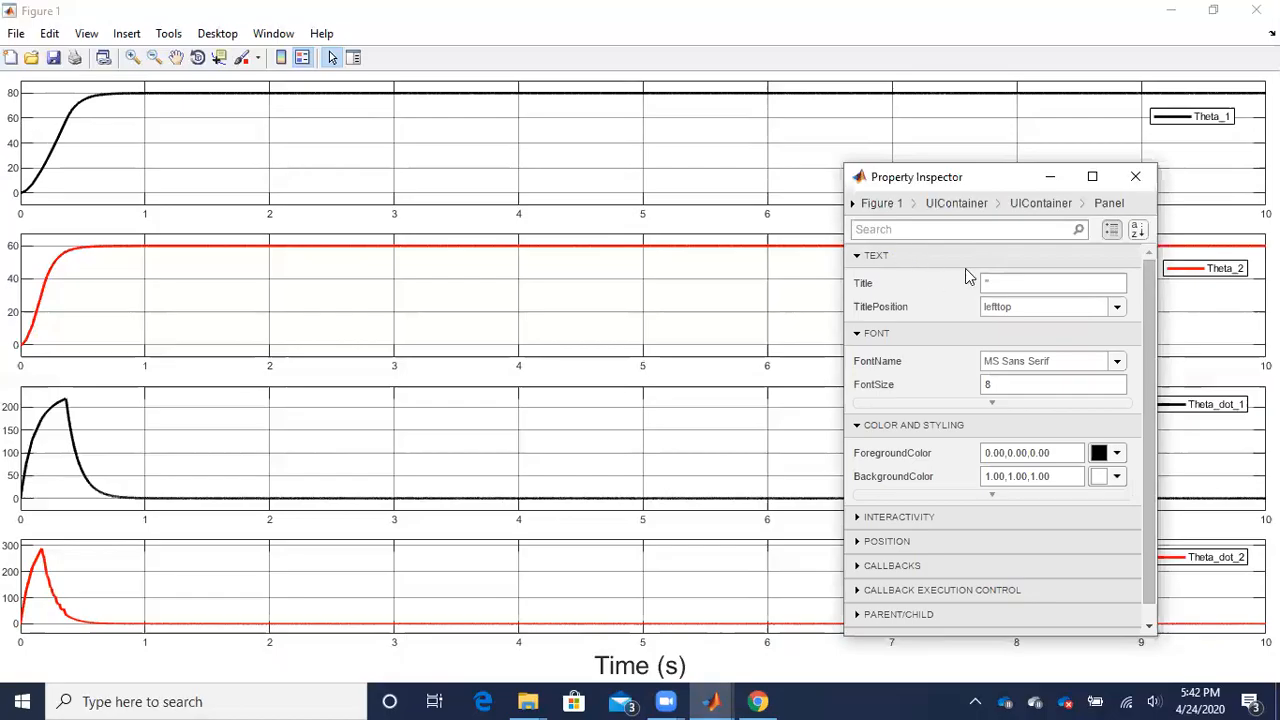
{"action": "scroll", "coordinate": [918, 407], "scroll_direction": "down", "scroll_amount": 1}
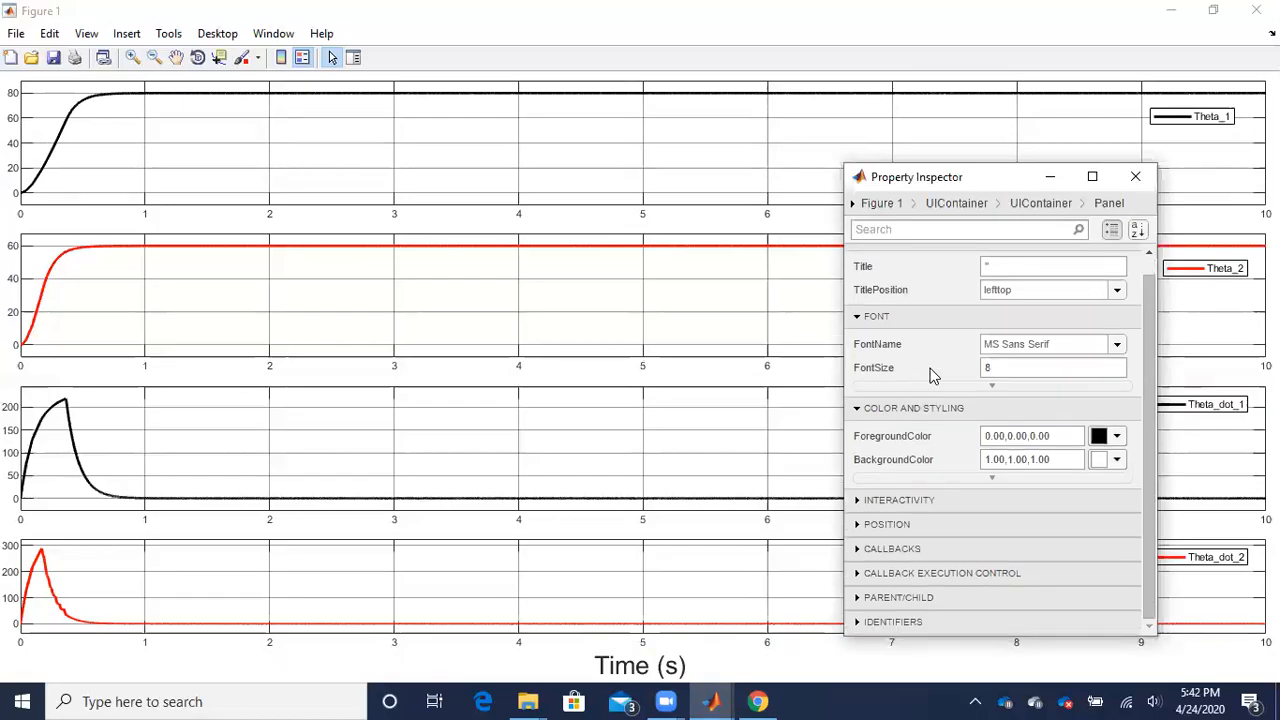
{"action": "scroll", "coordinate": [945, 372], "scroll_direction": "up", "scroll_amount": 1}
{"action": "scroll", "coordinate": [951, 392], "scroll_direction": "down", "scroll_amount": 1}
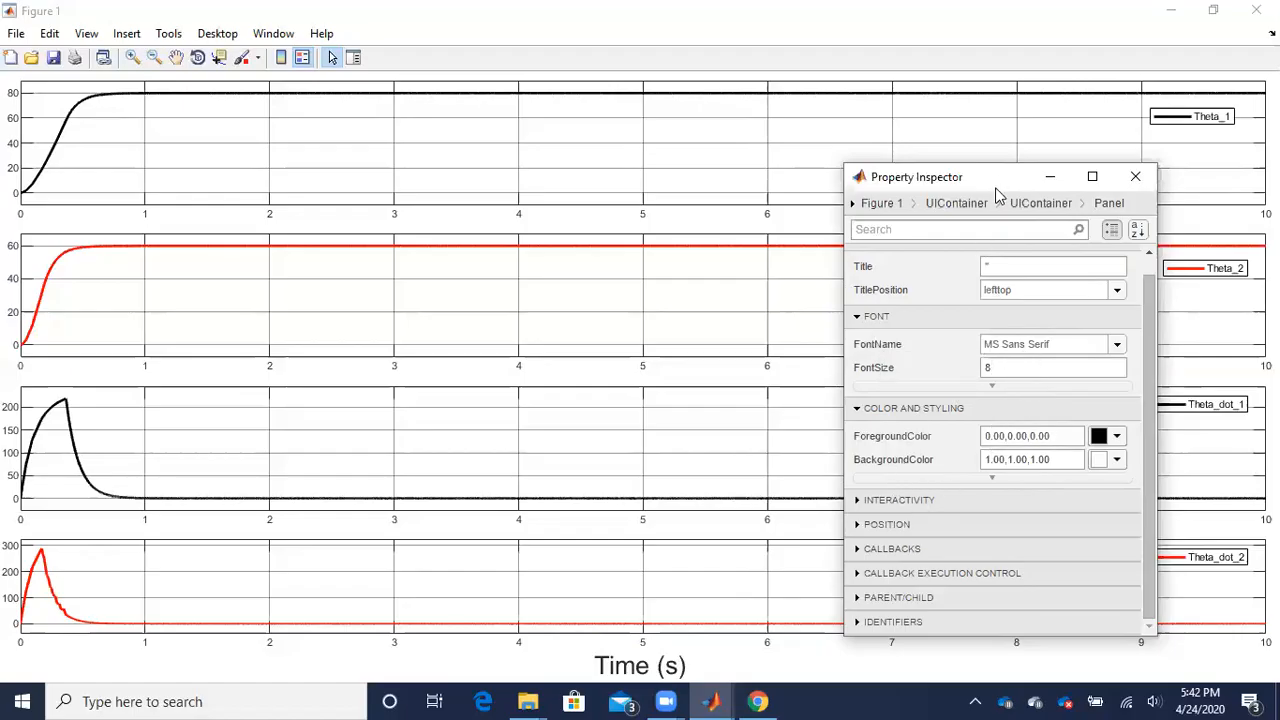
{"action": "left_click", "coordinate": [878, 205]}
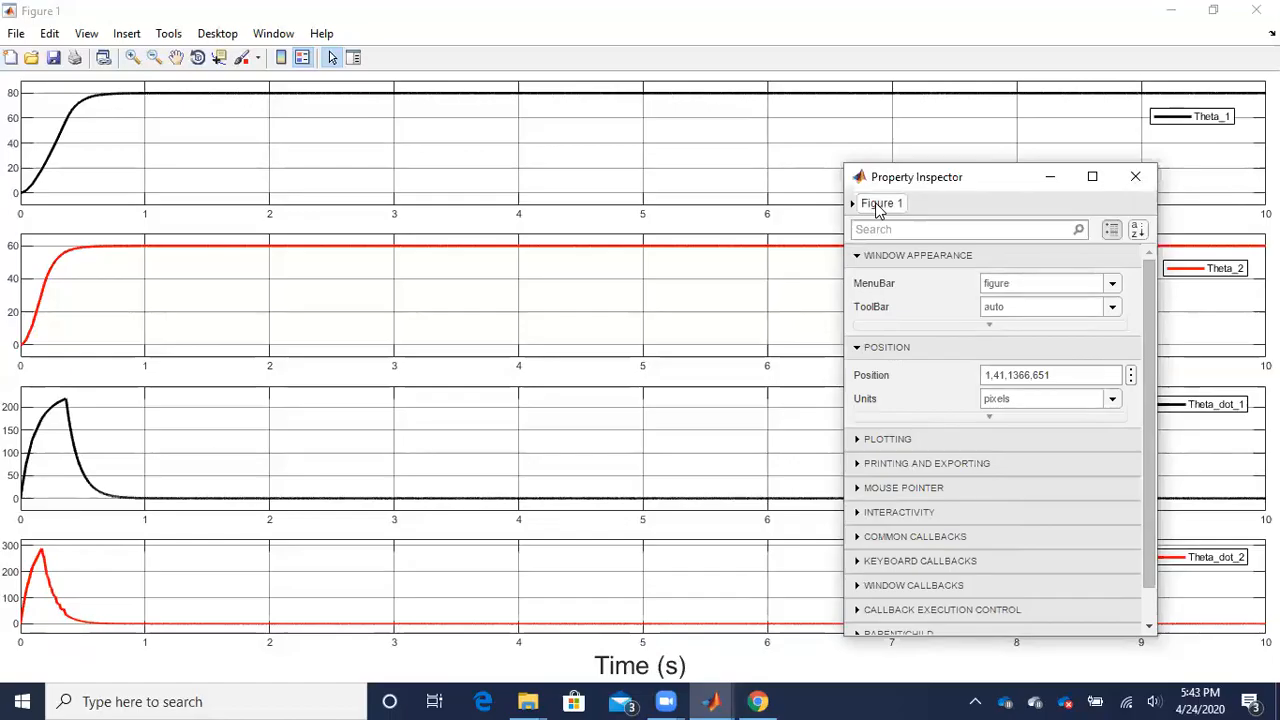
{"action": "left_click", "coordinate": [916, 228]}
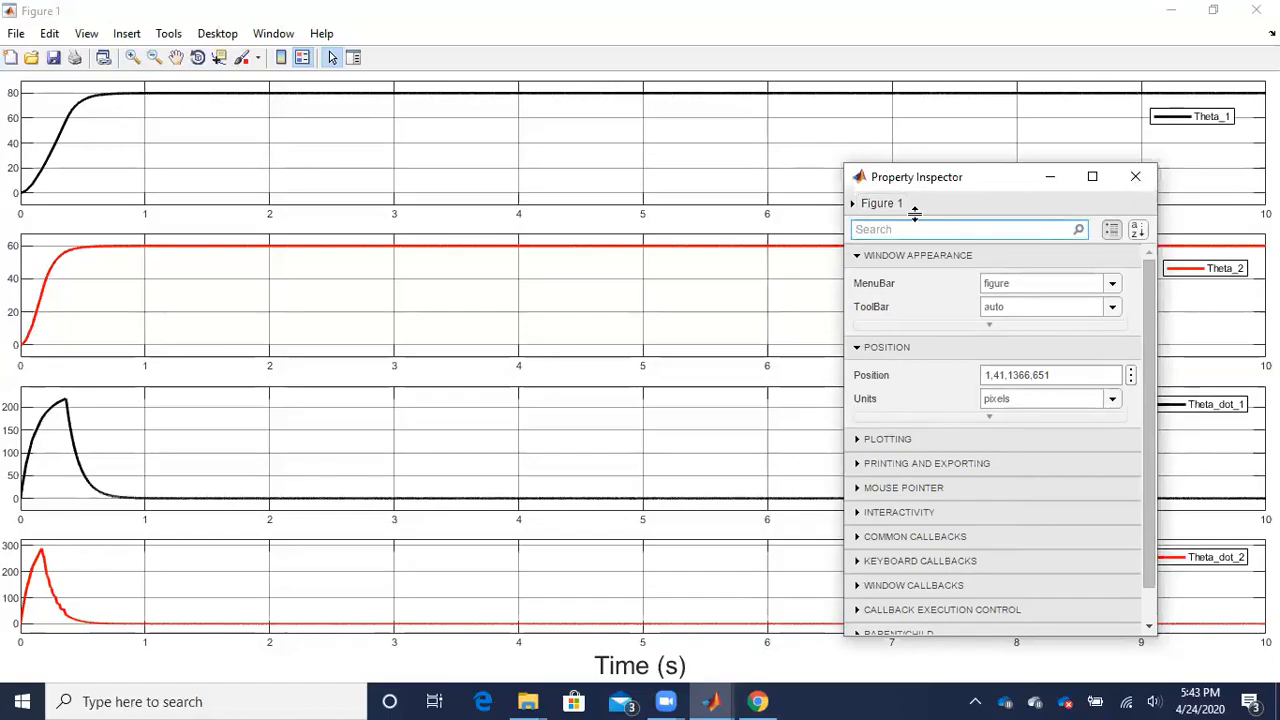
{"action": "type", "text": "axes"}
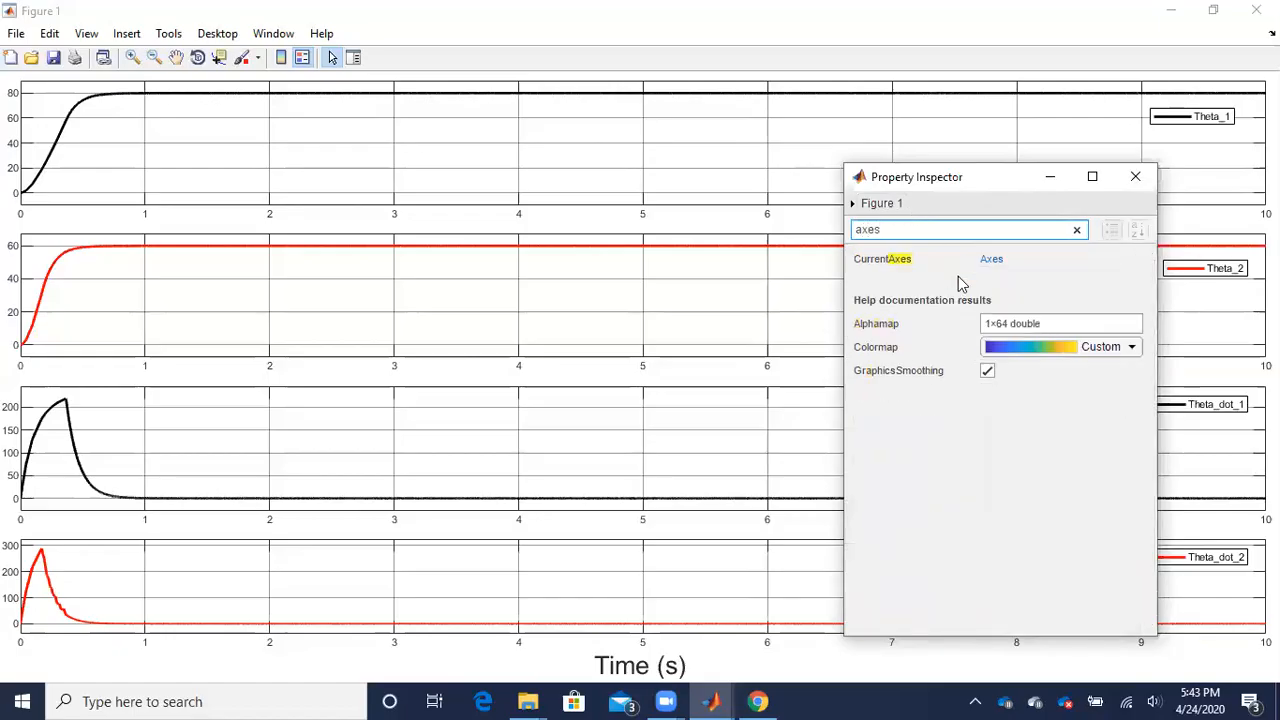
{"action": "left_click", "coordinate": [991, 259]}
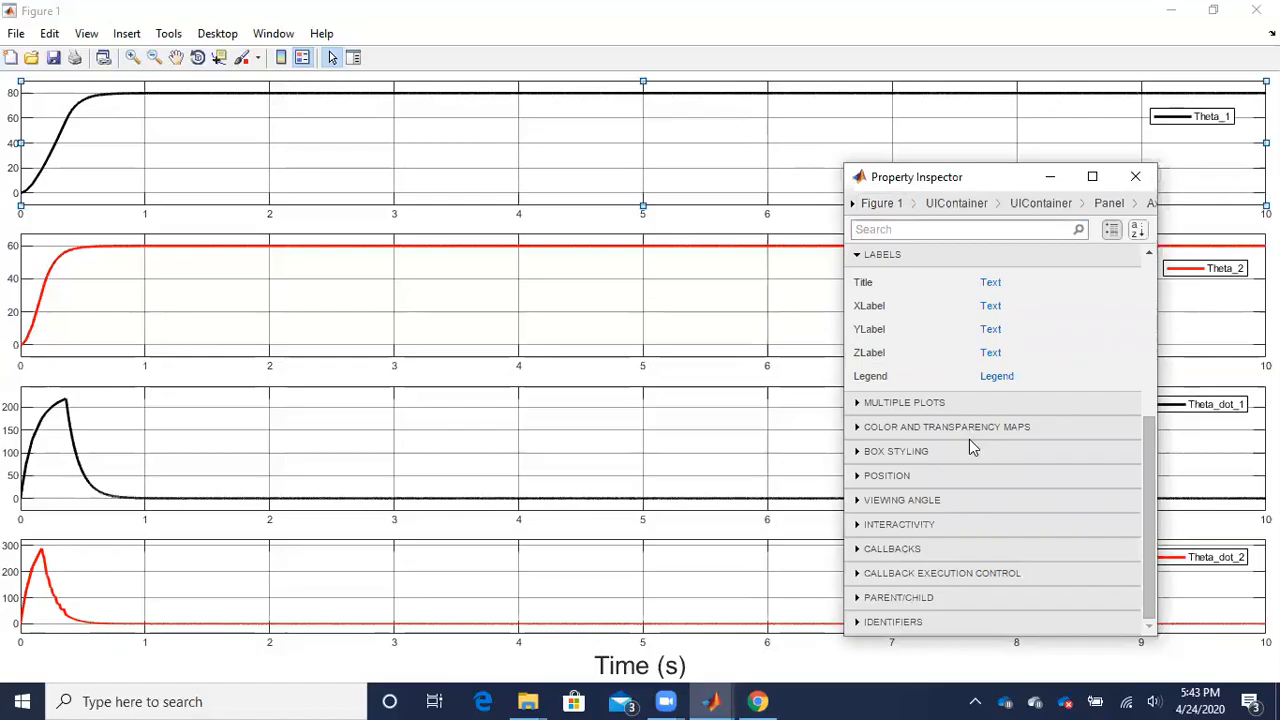
- Set the axes font size of the Theta_1 plot to 18
{"action": "scroll", "coordinate": [970, 447], "scroll_direction": "up", "scroll_amount": 5}
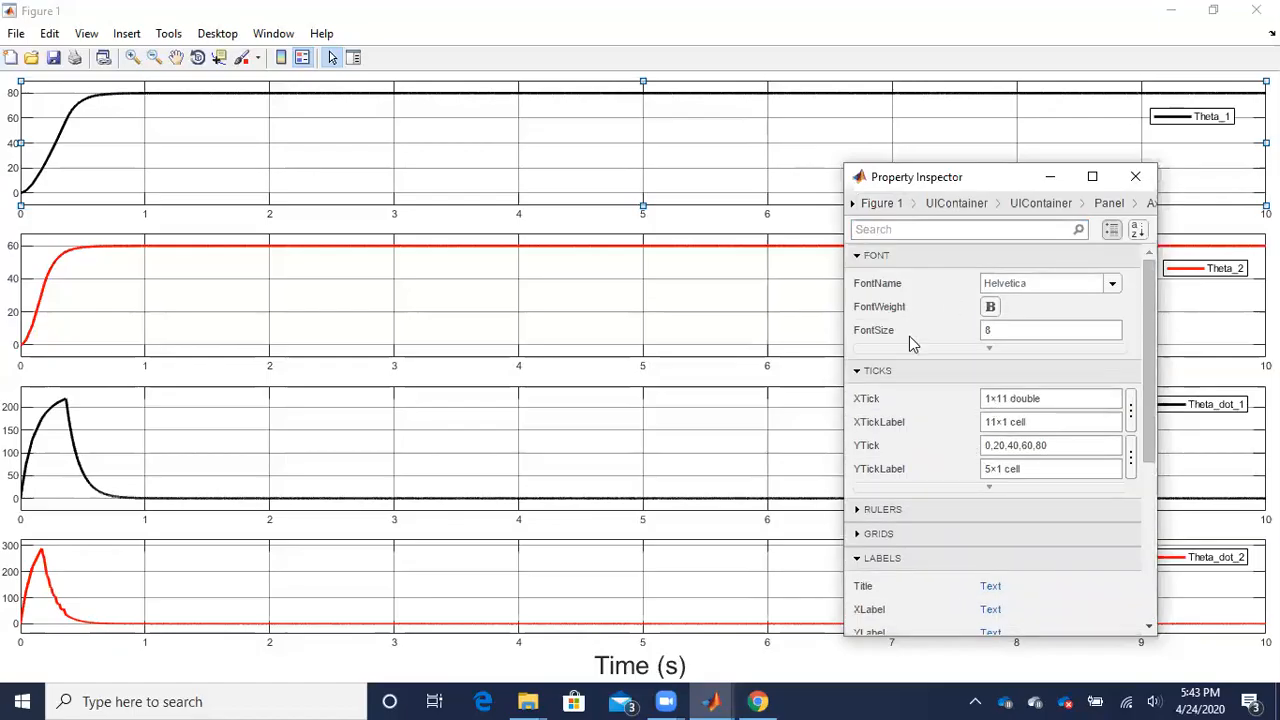
{"action": "left_click", "coordinate": [1002, 331]}
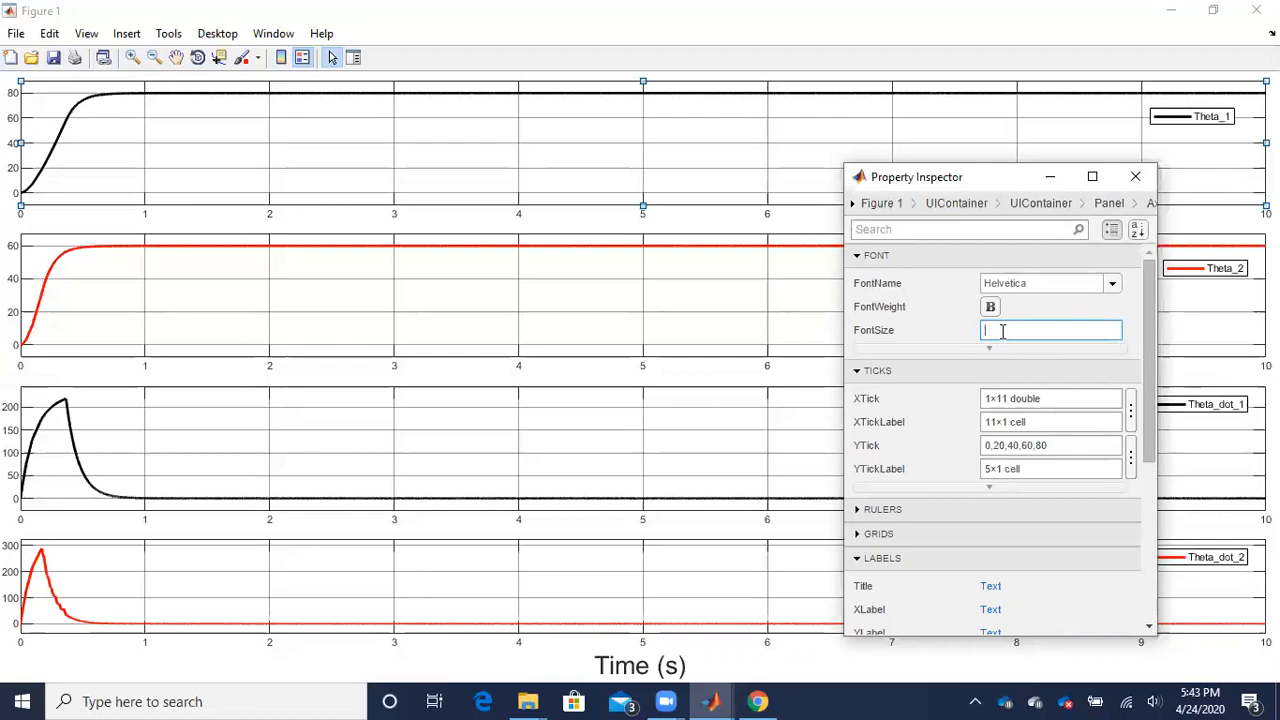
{"action": "left_click", "coordinate": [950, 333]}
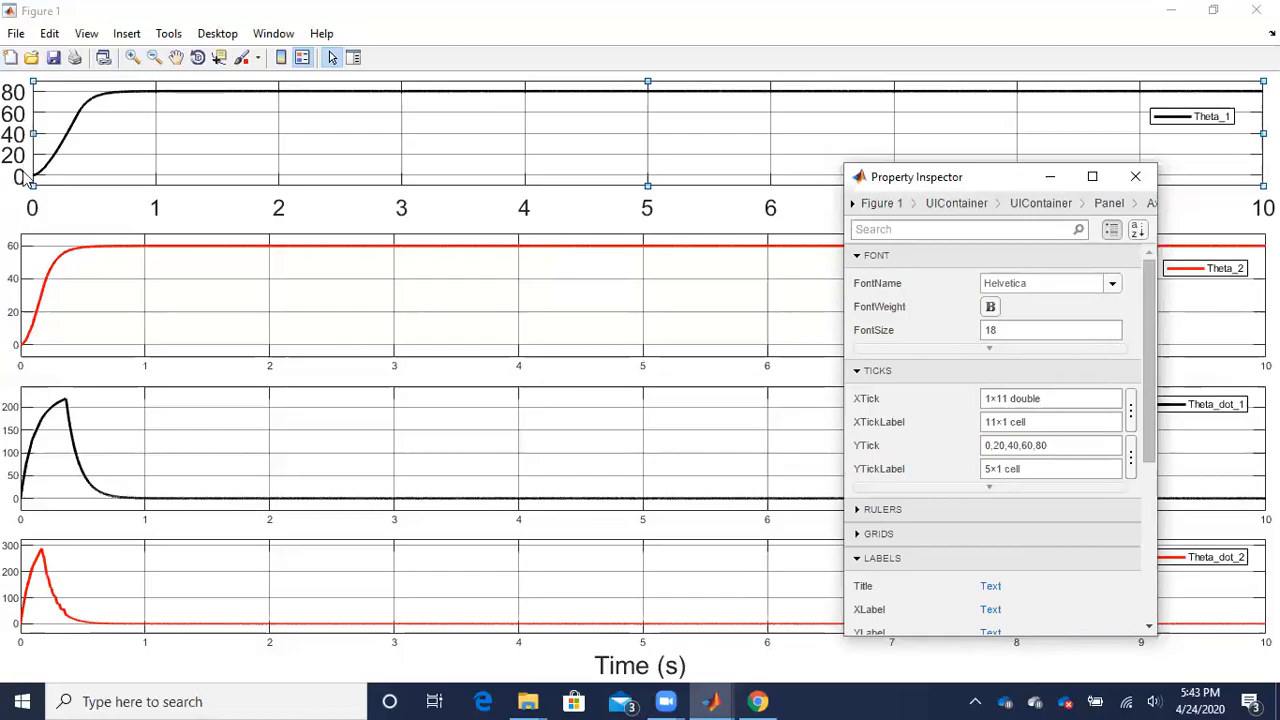
- Set the axes font size of the Theta_2 plot to 18
{"action": "left_click", "coordinate": [229, 309]}
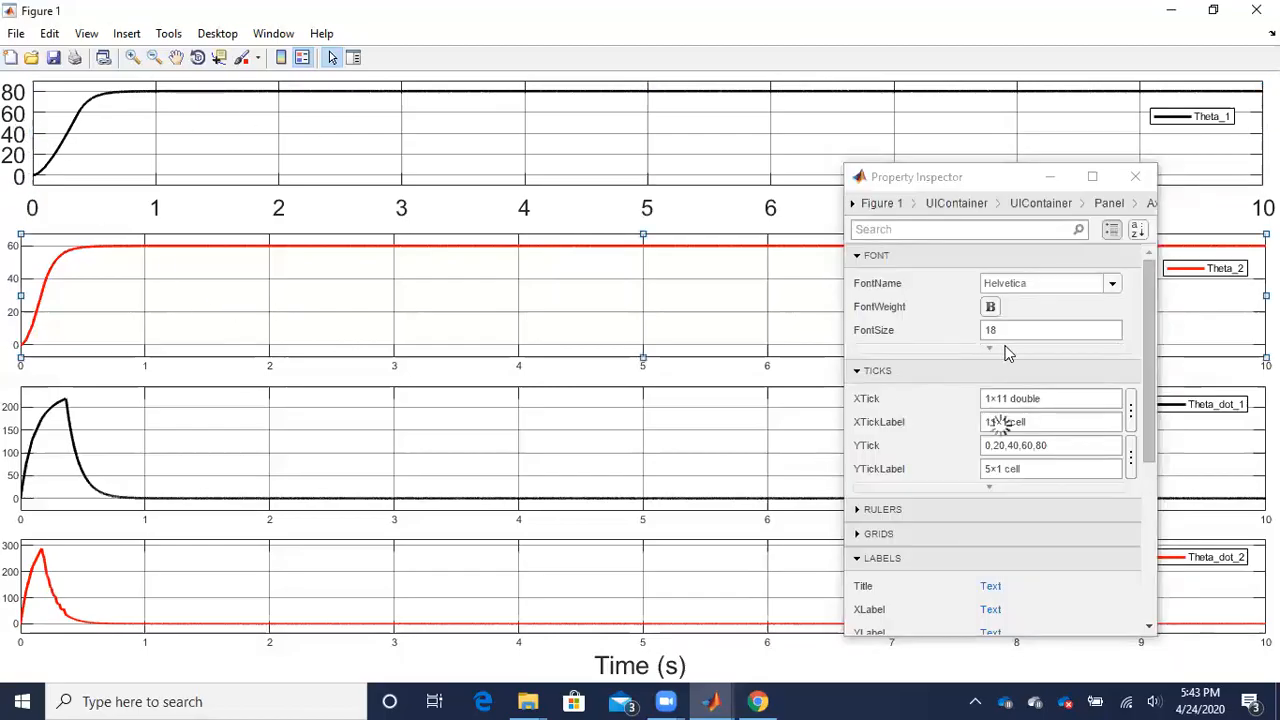
{"action": "double_click", "coordinate": [1012, 328]}
{"action": "type", "text": "8"}
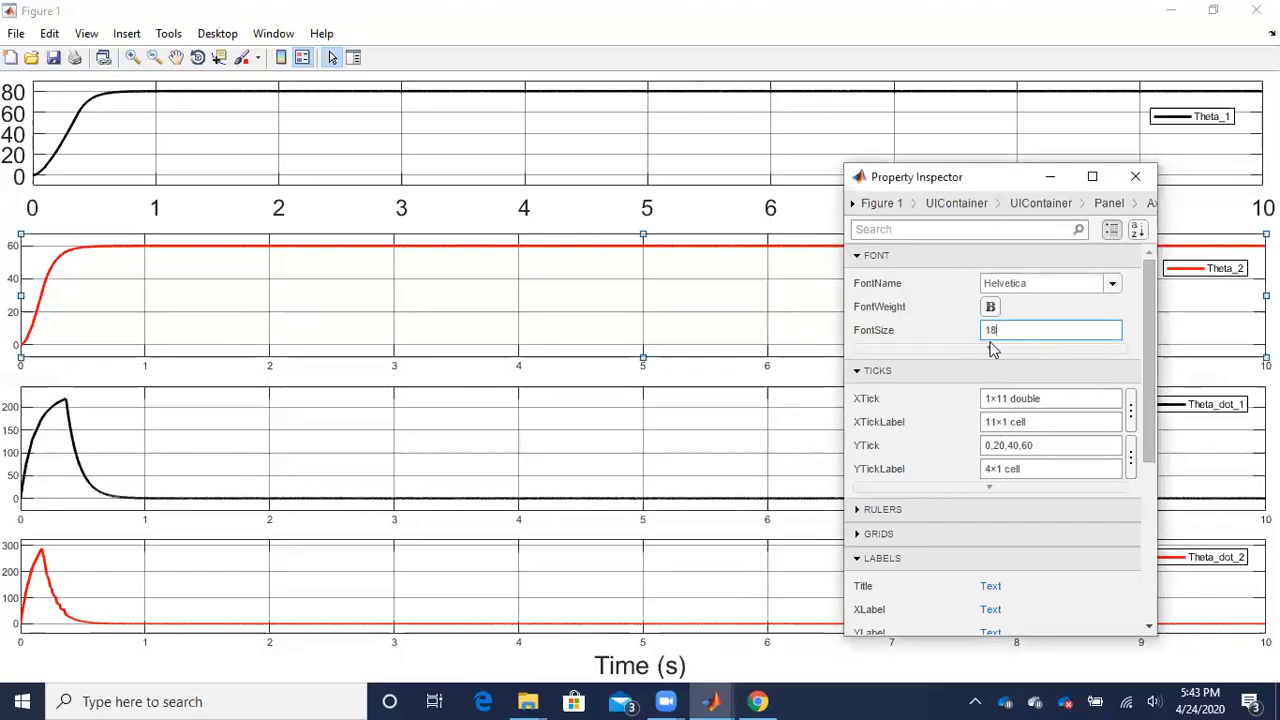
{"action": "key", "text": "Return"}
- Set the axes font size of the Theta_dot_1 plot to 18
{"action": "left_click", "coordinate": [655, 464]}
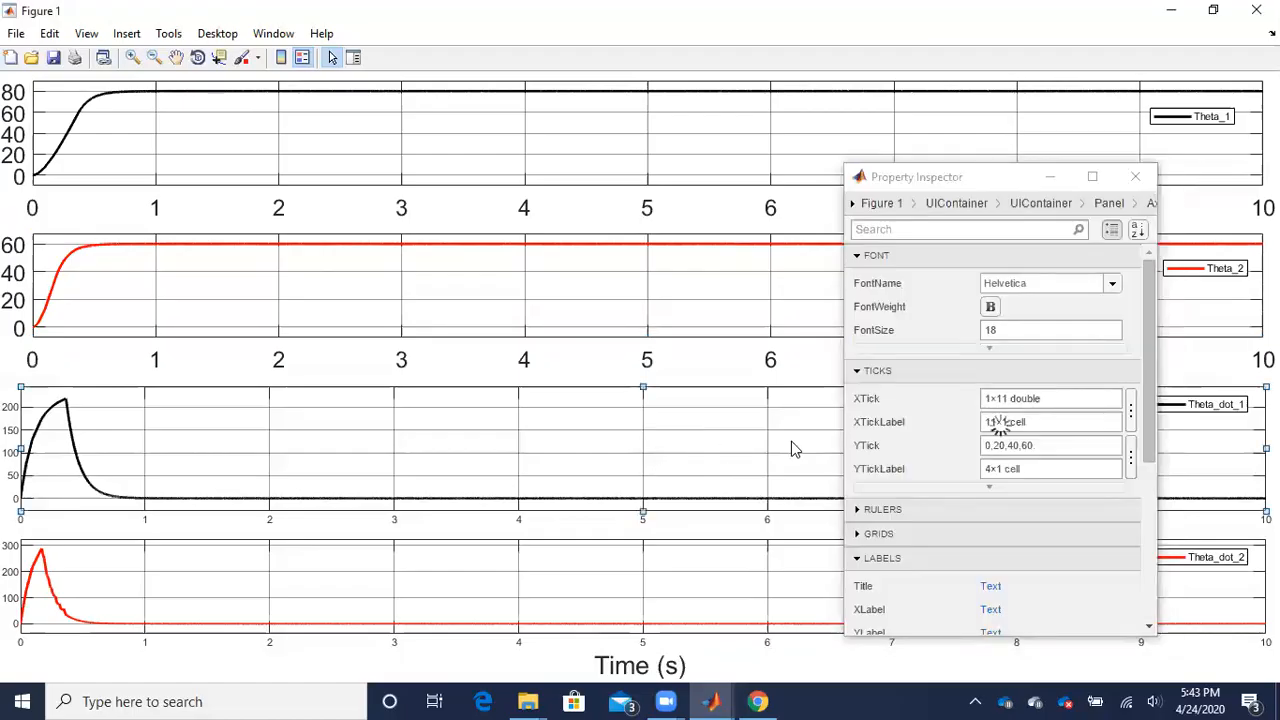
{"action": "double_click", "coordinate": [1006, 330]}
{"action": "type", "text": "8"}
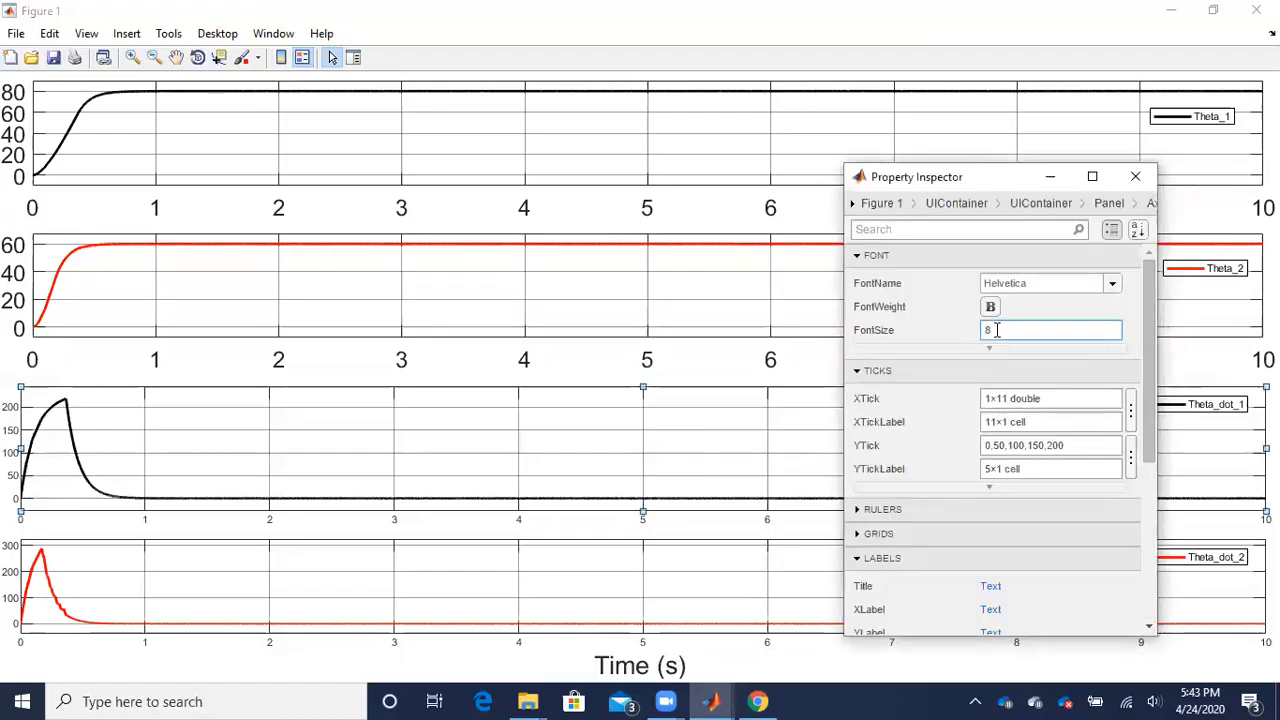
{"action": "key", "text": "Return"}
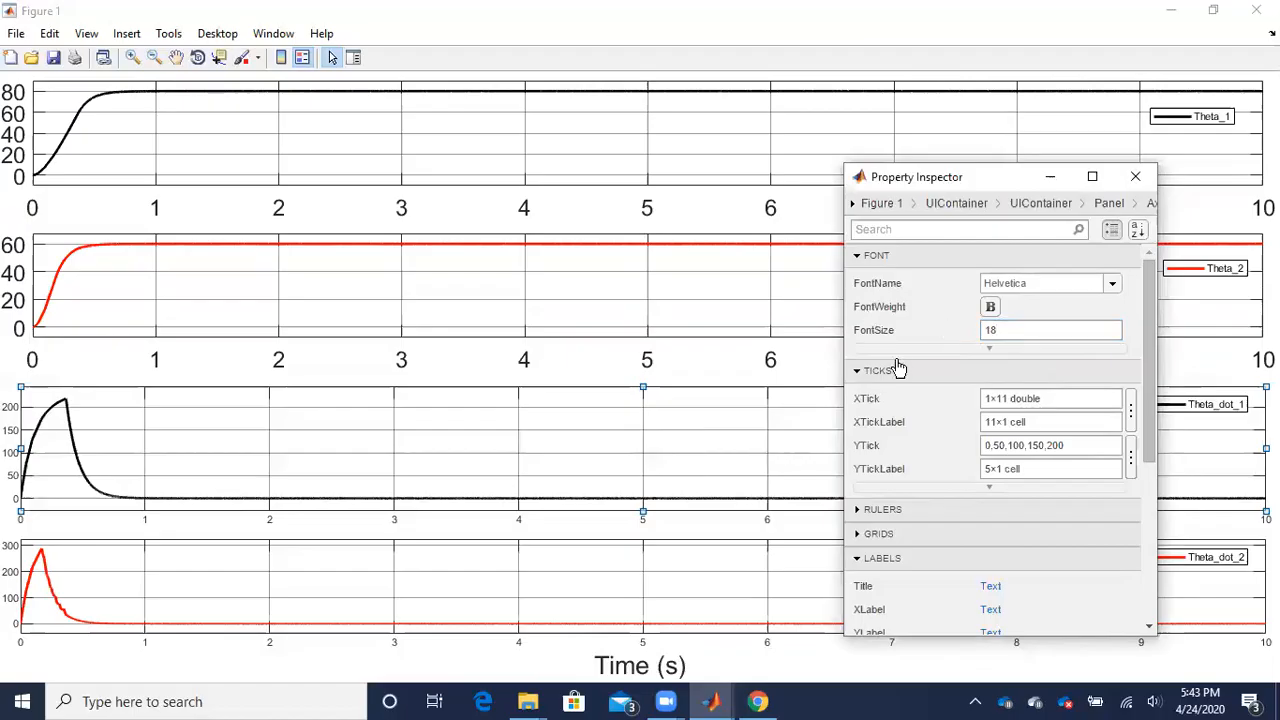
- Set the axes font size of the Theta_dot_2 plot to 18 and close the Property Inspector
{"action": "left_click", "coordinate": [510, 607]}
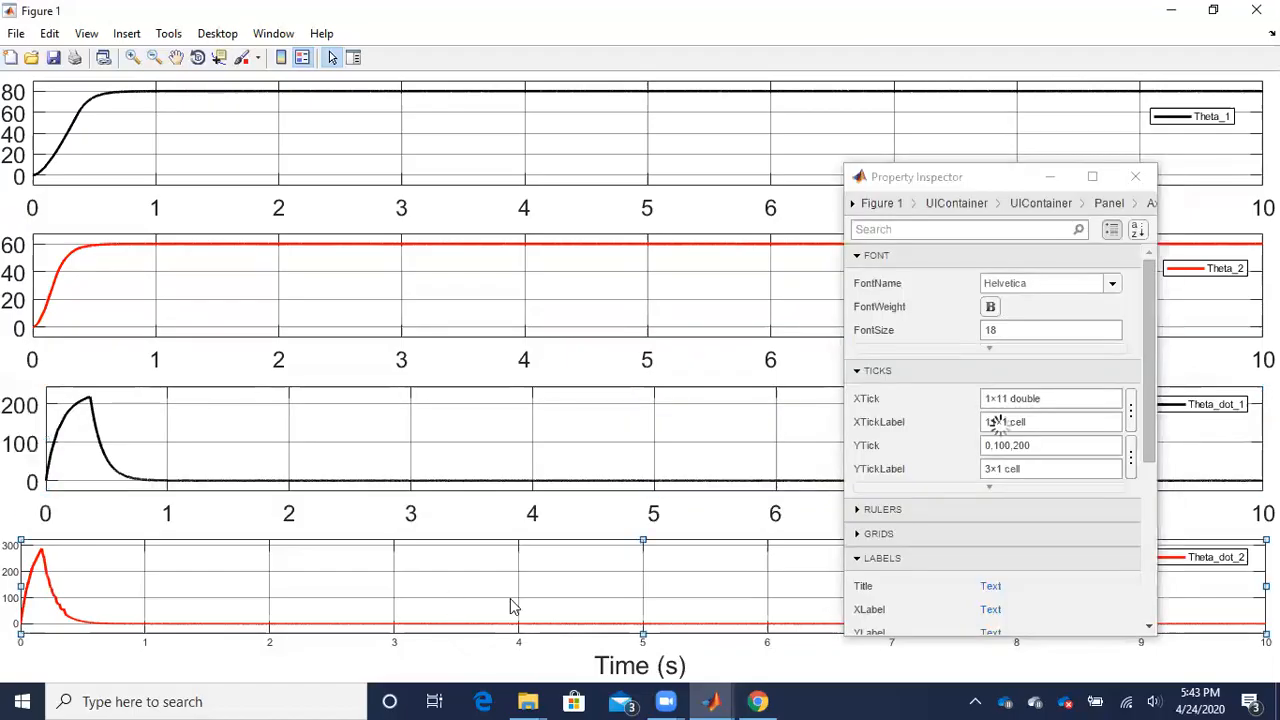
{"action": "left_click", "coordinate": [995, 330]}
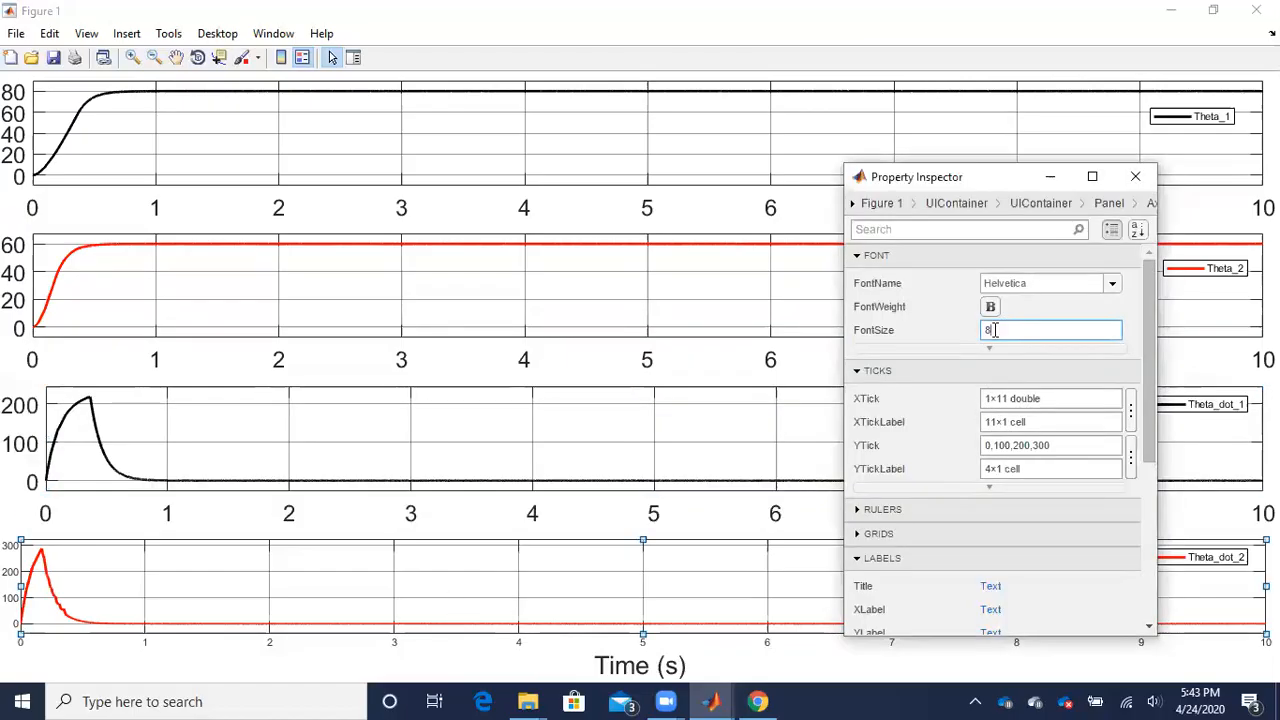
{"action": "type", "text": "18"}
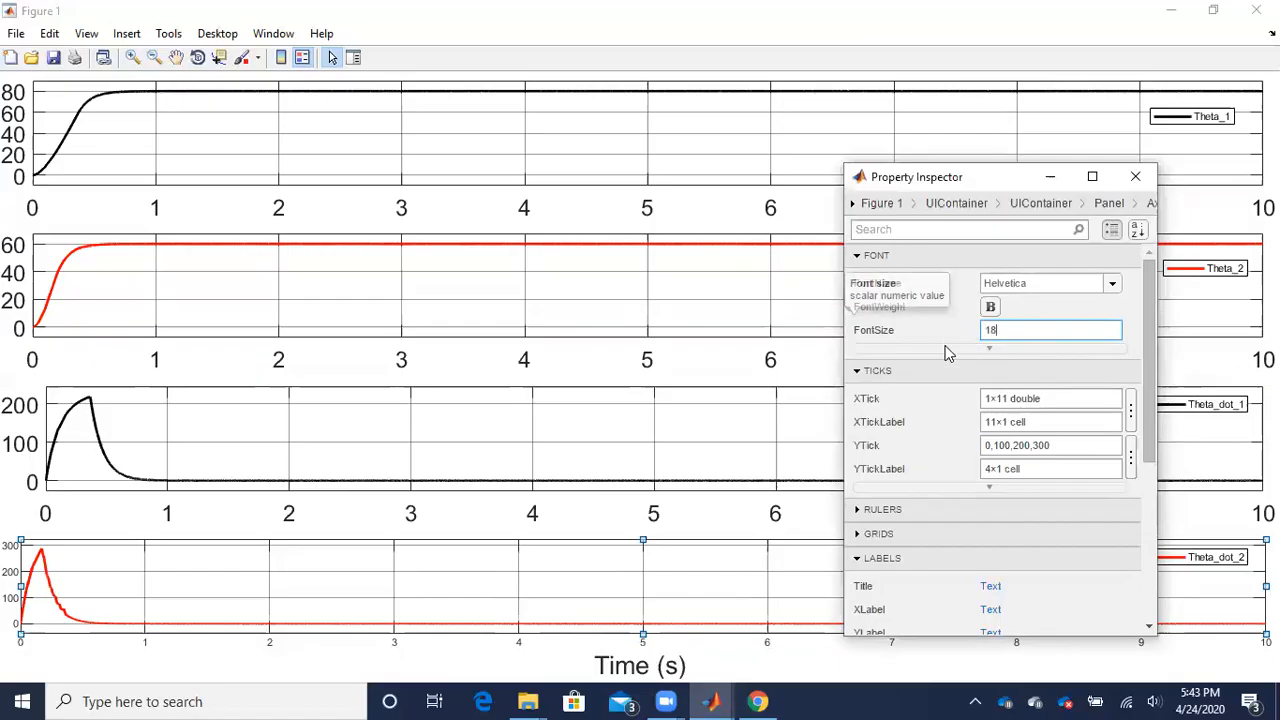
{"action": "key", "text": "Return"}
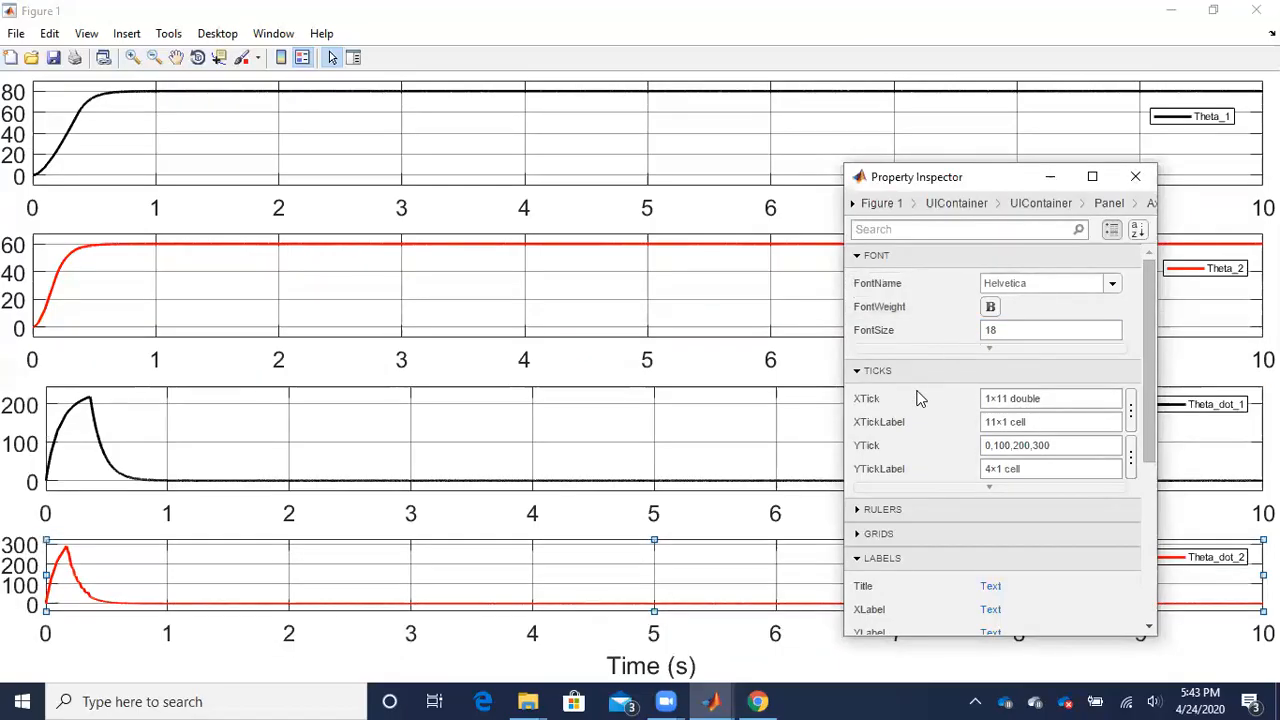
{"action": "left_click", "coordinate": [1135, 178]}
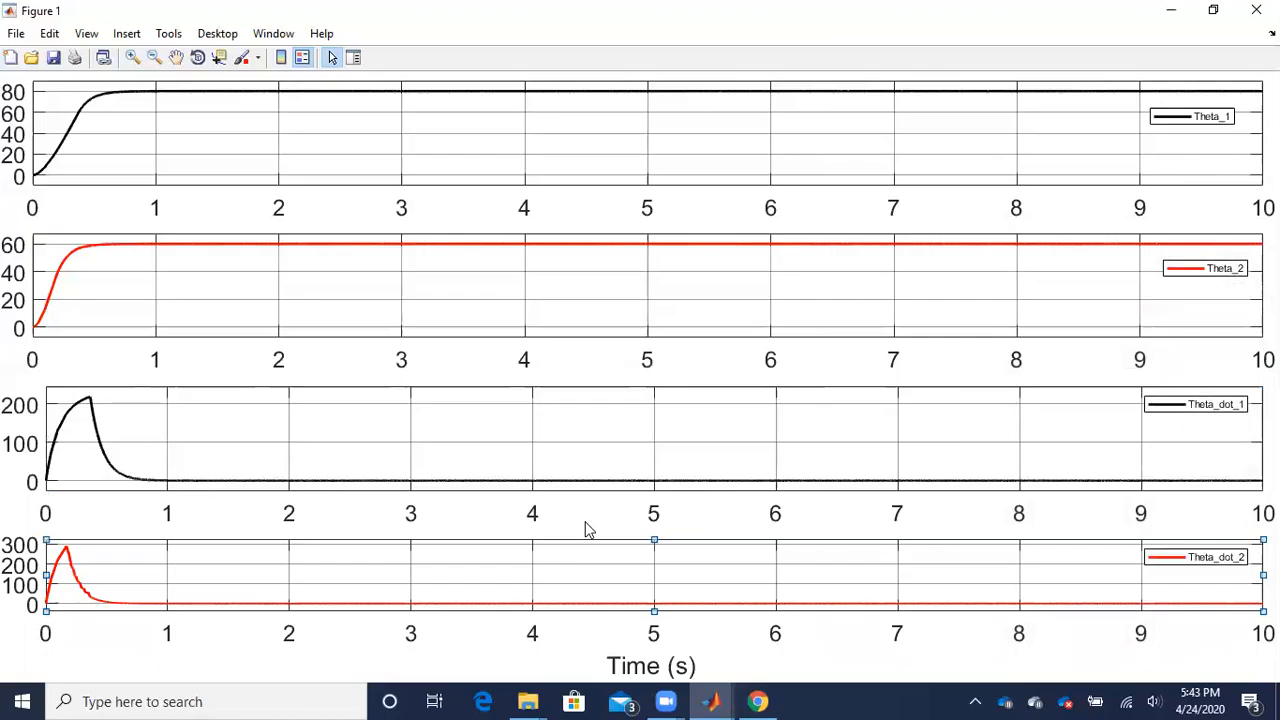
- Enlarge the Theta_dot_2 plot slightly by raising its upper edge toward the Theta_dot_1 plot
{"action": "left_click_drag", "start_coordinate": [655, 537], "coordinate": [656, 525]}
{"action": "left_click", "coordinate": [10, 481]}
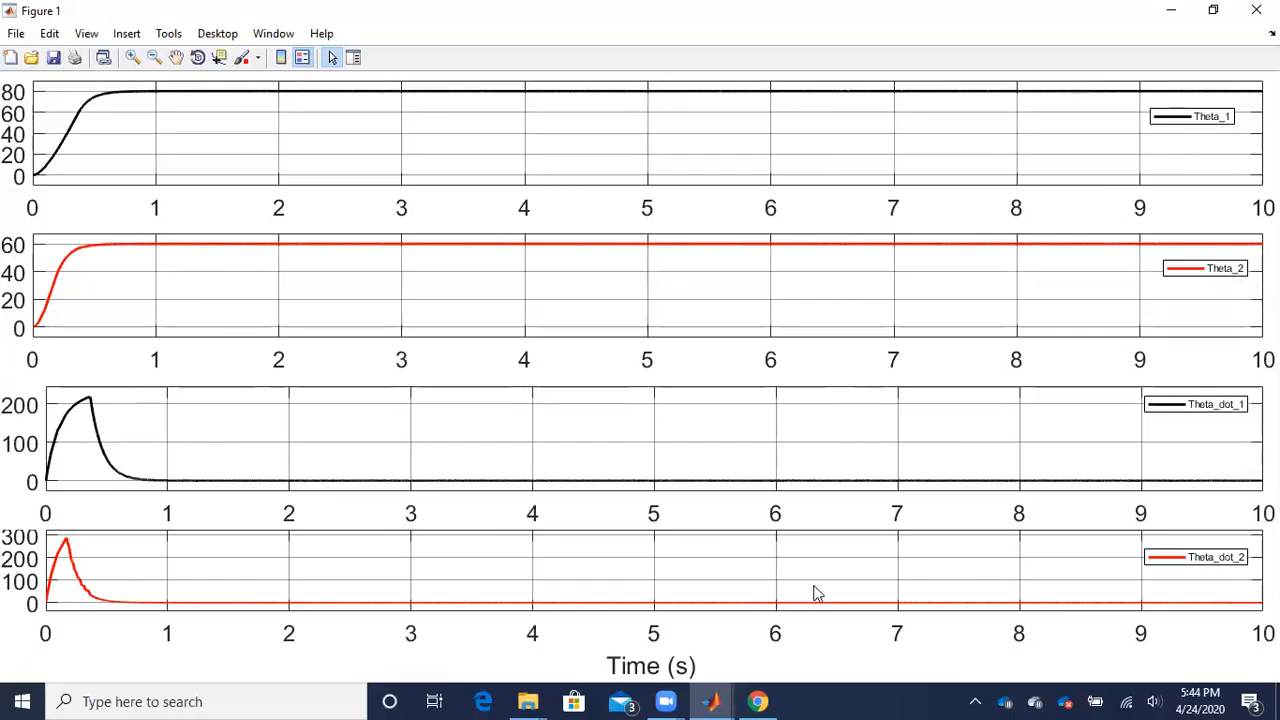
- Set the font size of the Theta_1 legend to 14
{"action": "left_click", "coordinate": [1164, 118]}
{"action": "right_click", "coordinate": [1204, 120]}
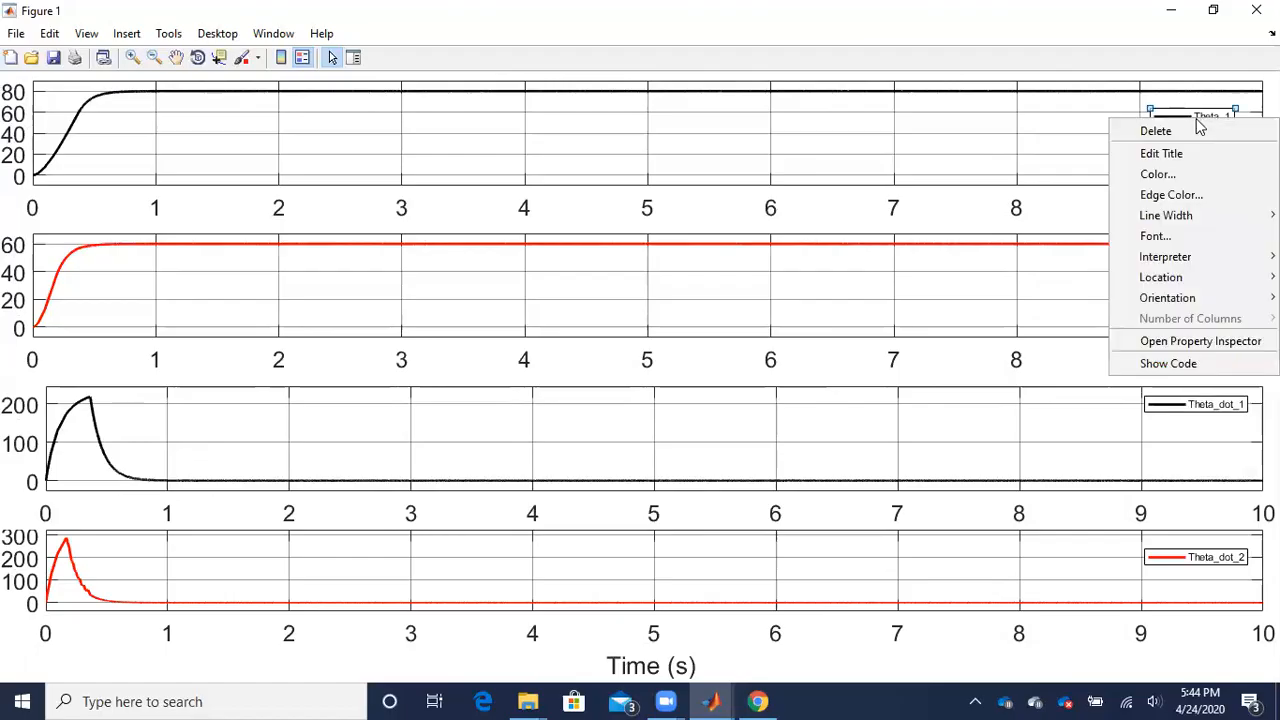
{"action": "left_click", "coordinate": [1170, 238]}
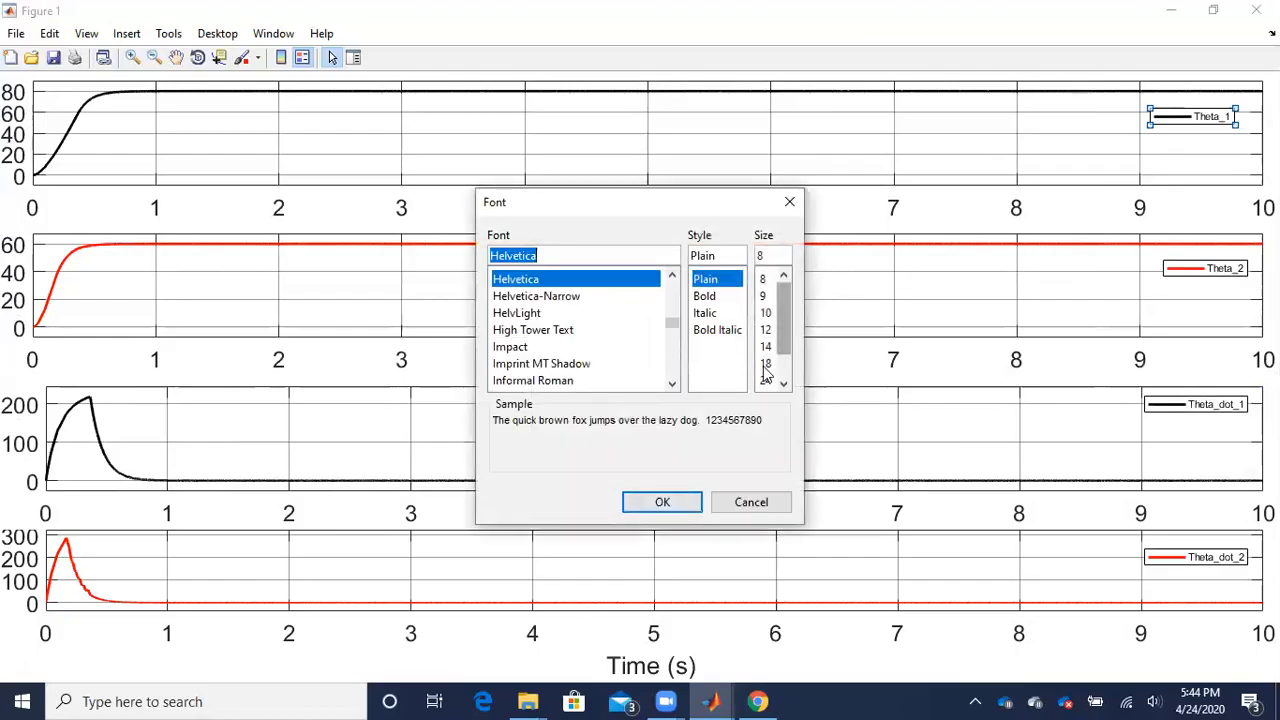
{"action": "left_click", "coordinate": [766, 346]}
{"action": "left_click", "coordinate": [662, 502]}
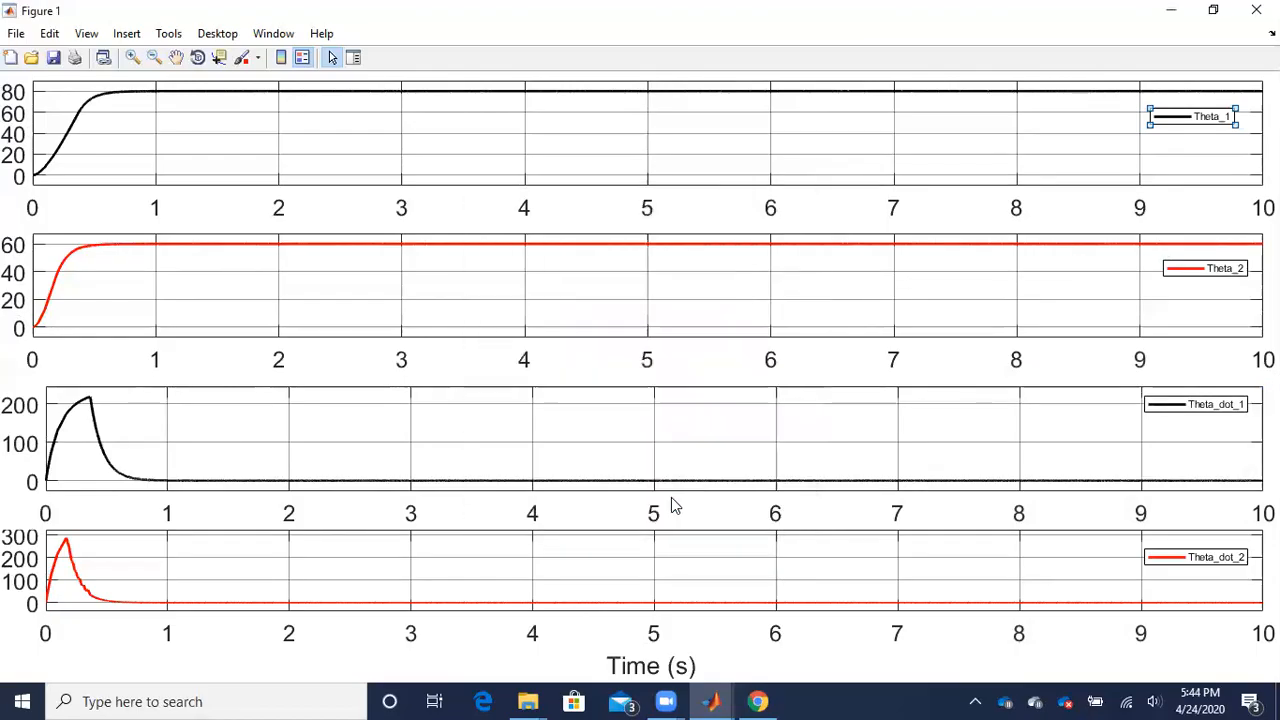
- Set the font size of the Theta_2 legend to 14 and shift the legend slightly inward from the plot's border
{"action": "left_click", "coordinate": [1224, 268]}
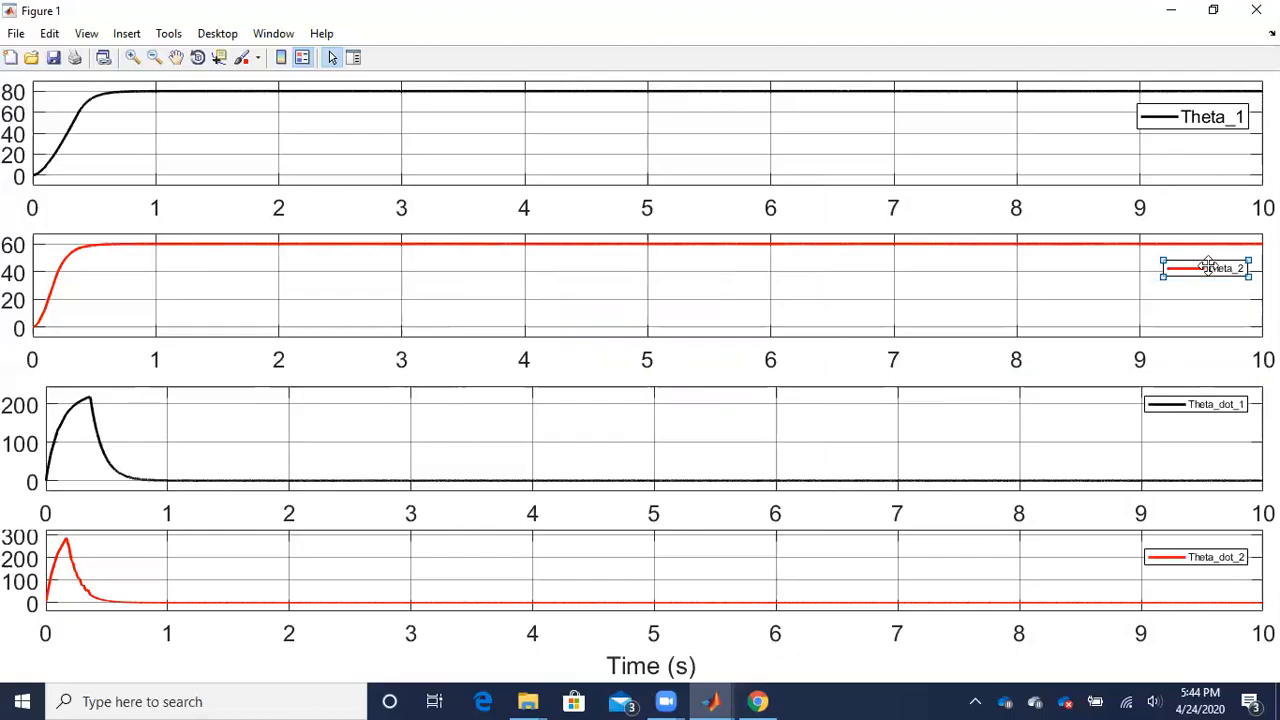
{"action": "double_click", "coordinate": [1221, 266]}
{"action": "left_click", "coordinate": [1197, 298]}
{"action": "left_click", "coordinate": [1191, 268]}
{"action": "left_click", "coordinate": [838, 312]}
{"action": "left_click", "coordinate": [1186, 268]}
{"action": "double_click", "coordinate": [1183, 268]}
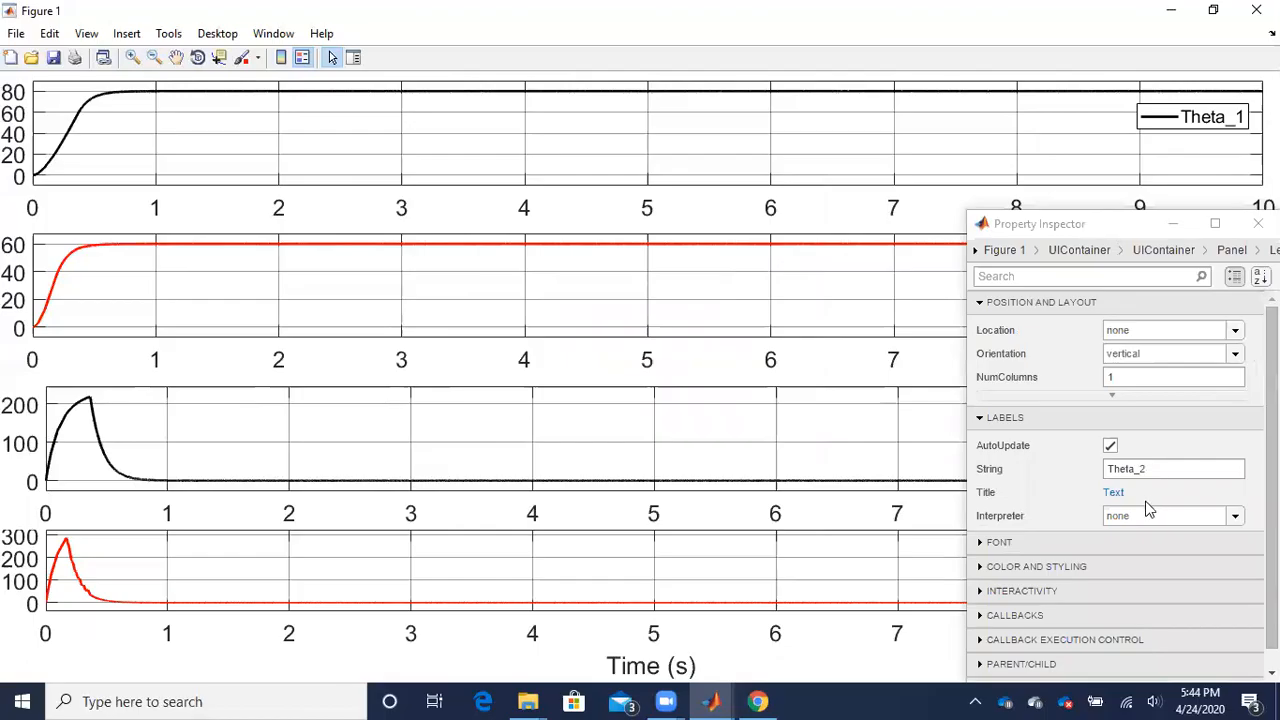
{"action": "scroll", "coordinate": [1008, 520], "scroll_direction": "down", "scroll_amount": 1}
{"action": "left_click", "coordinate": [1008, 521]}
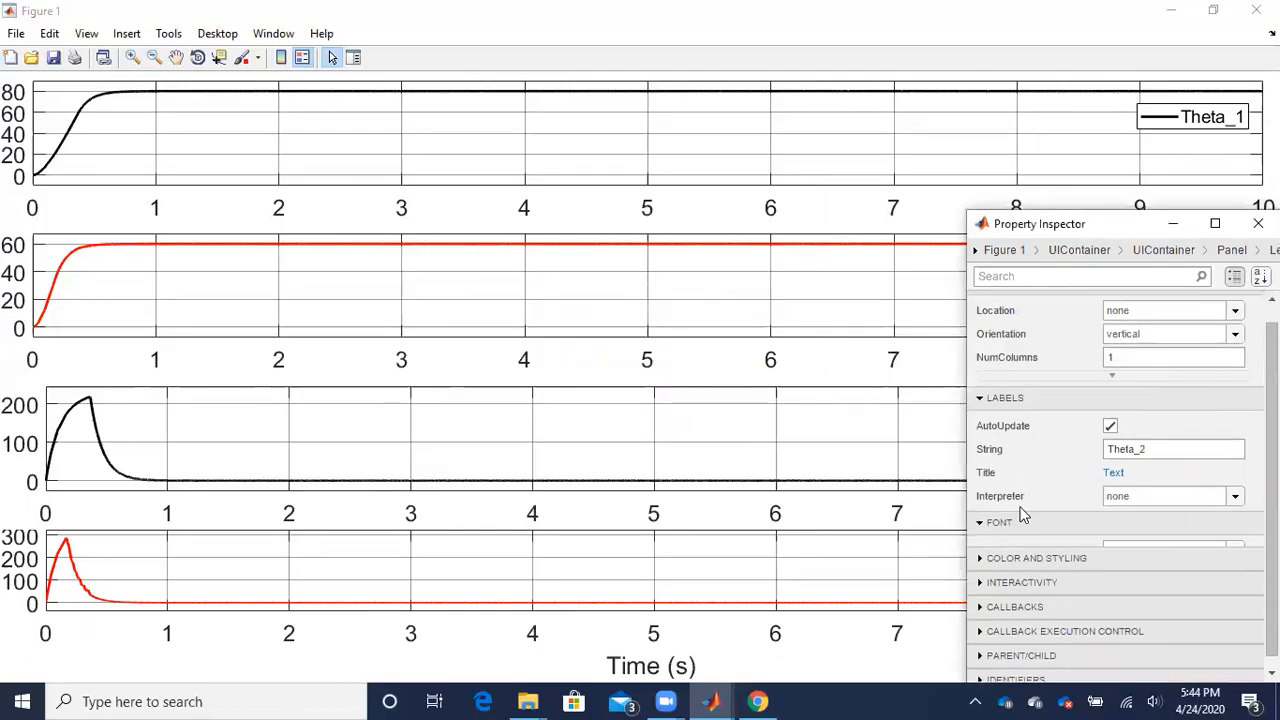
{"action": "left_click", "coordinate": [1130, 471]}
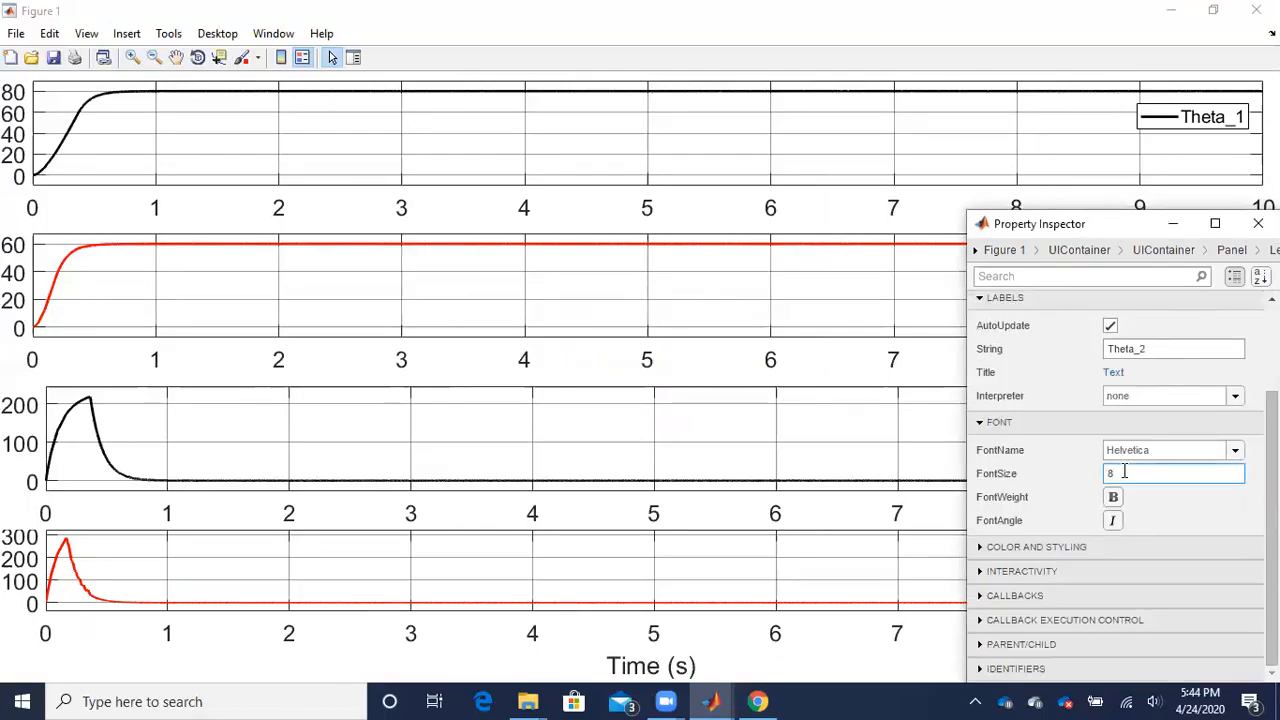
{"action": "type", "text": "14"}
{"action": "left_click", "coordinate": [1258, 223]}
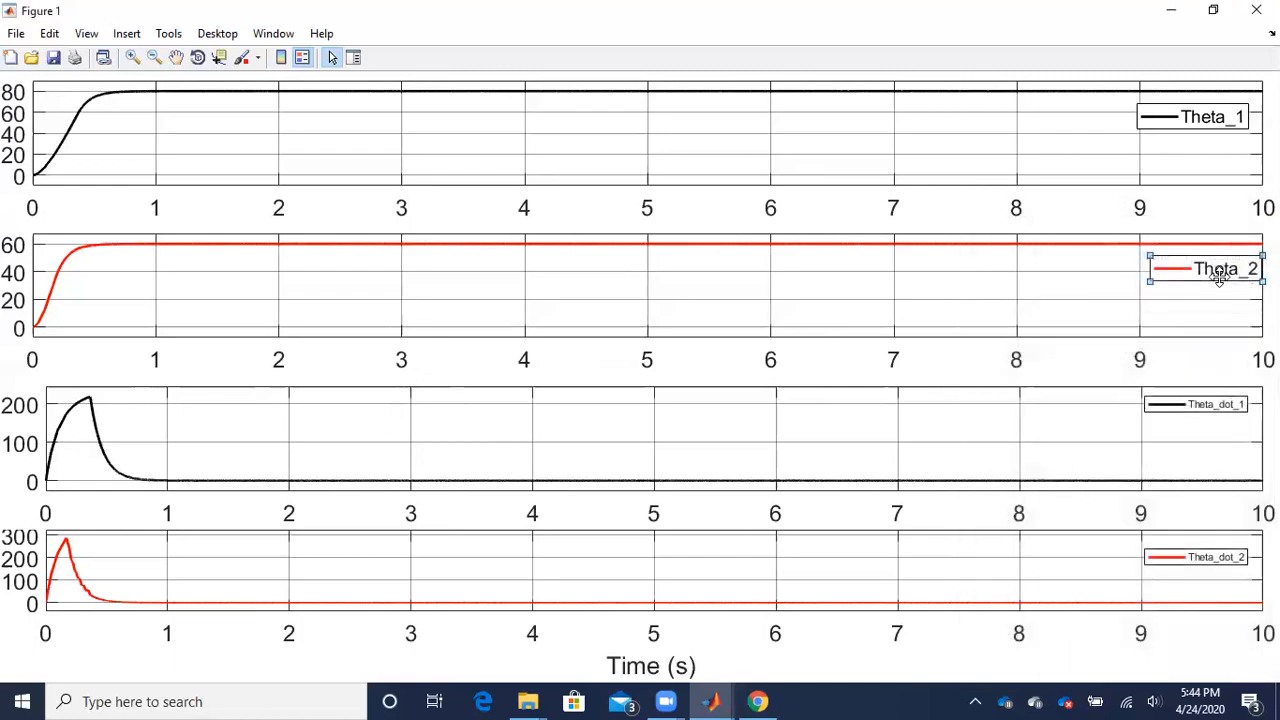
{"action": "left_click_drag", "start_coordinate": [1215, 278], "coordinate": [1206, 278]}
- Set the font size of the Theta_dot_1 legend to 14 and close the Property Inspector
{"action": "left_click", "coordinate": [1180, 402]}
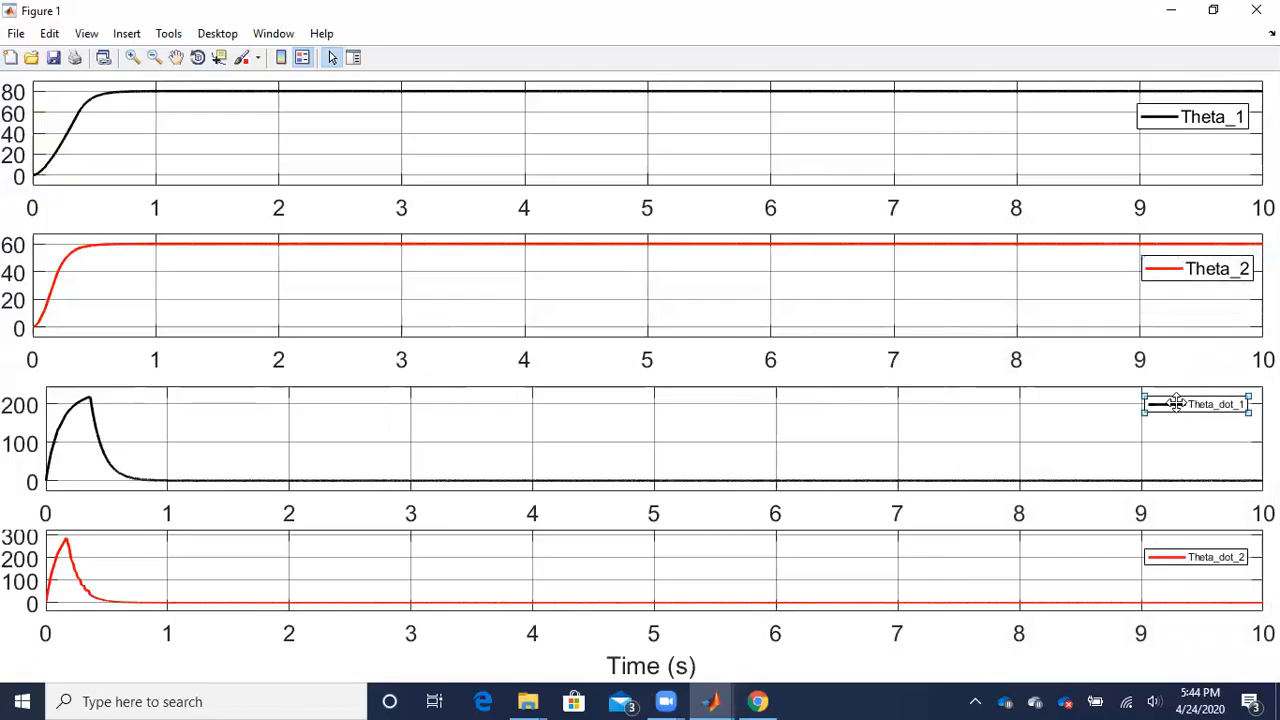
{"action": "double_click", "coordinate": [1177, 402]}
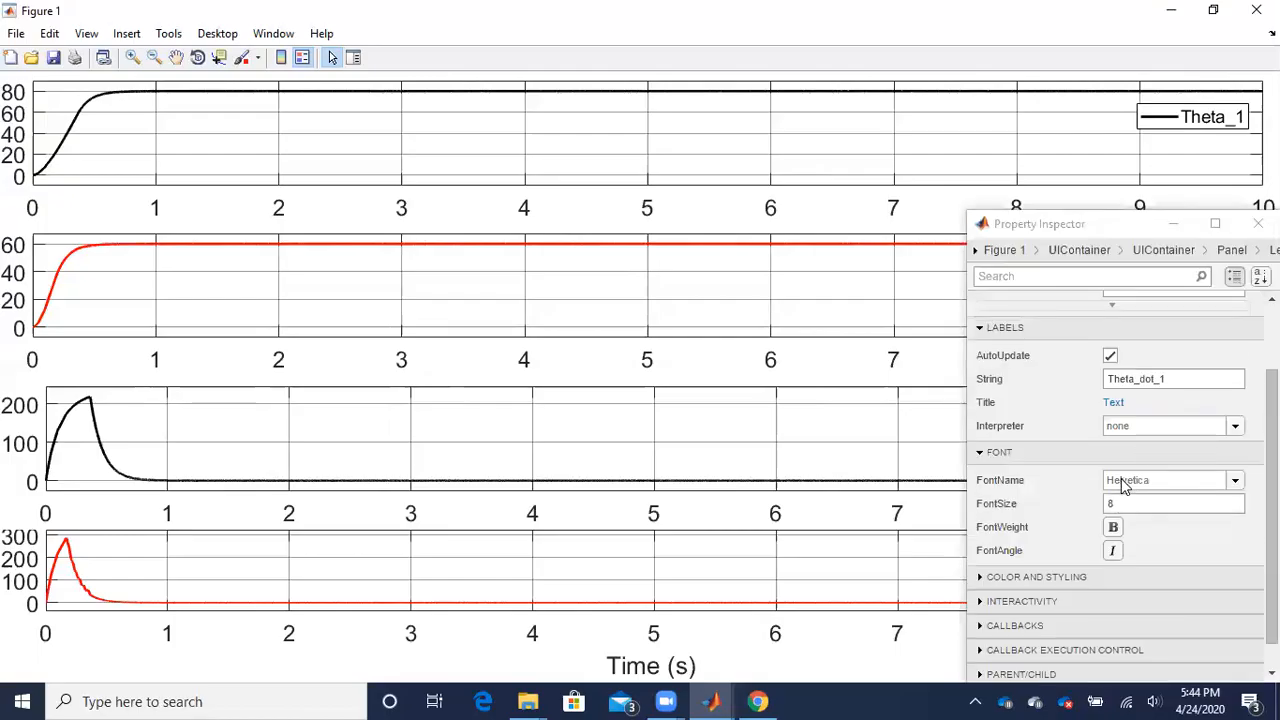
{"action": "left_click", "coordinate": [1120, 504]}
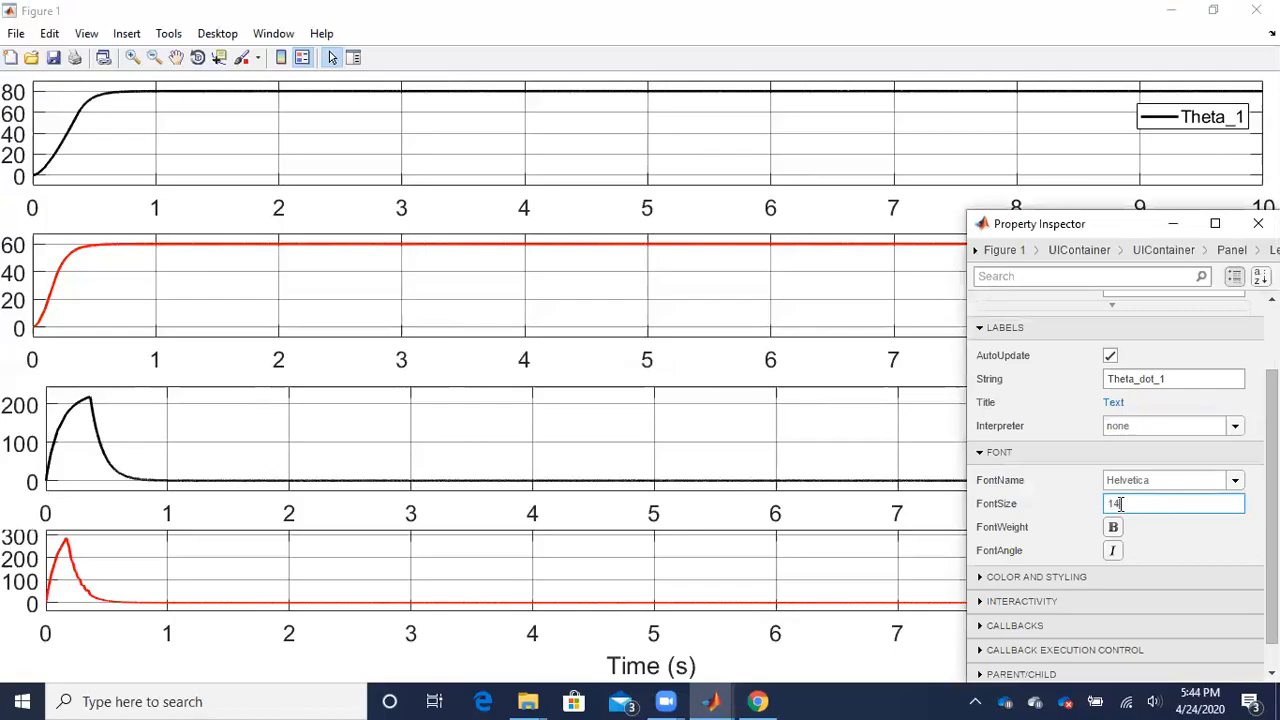
{"action": "left_click", "coordinate": [1077, 508]}
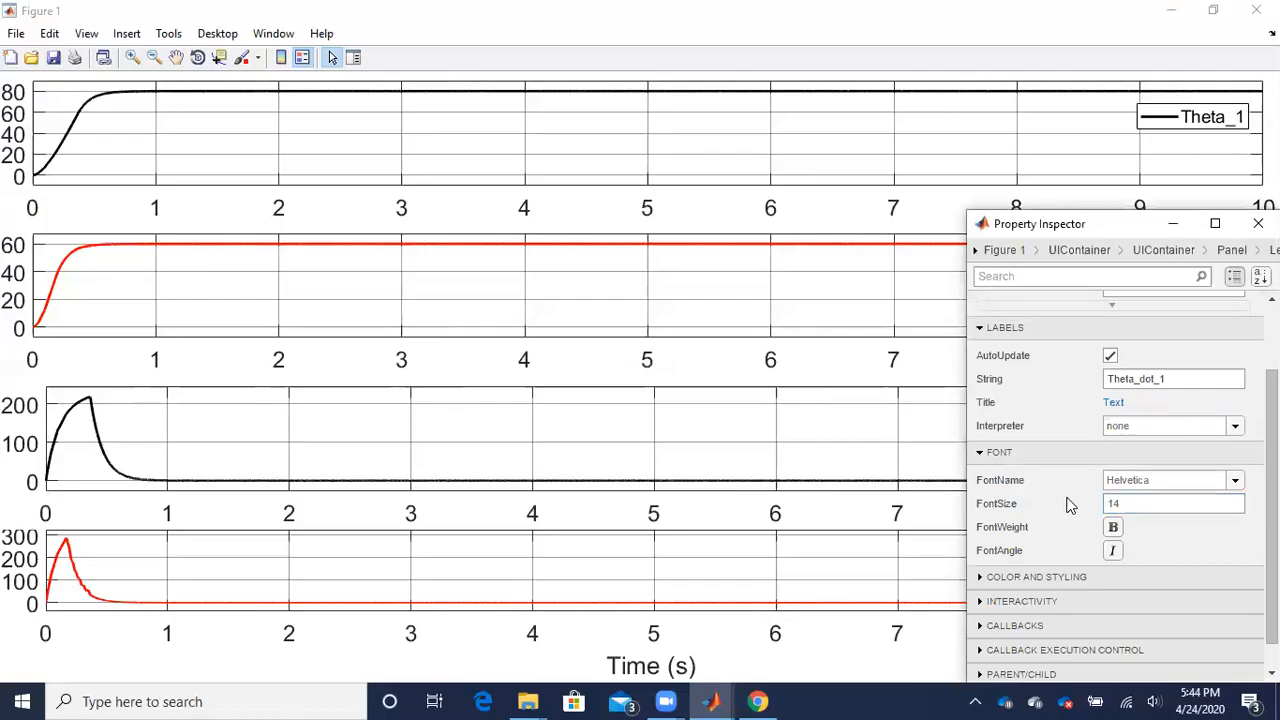
{"action": "left_click", "coordinate": [1258, 223]}
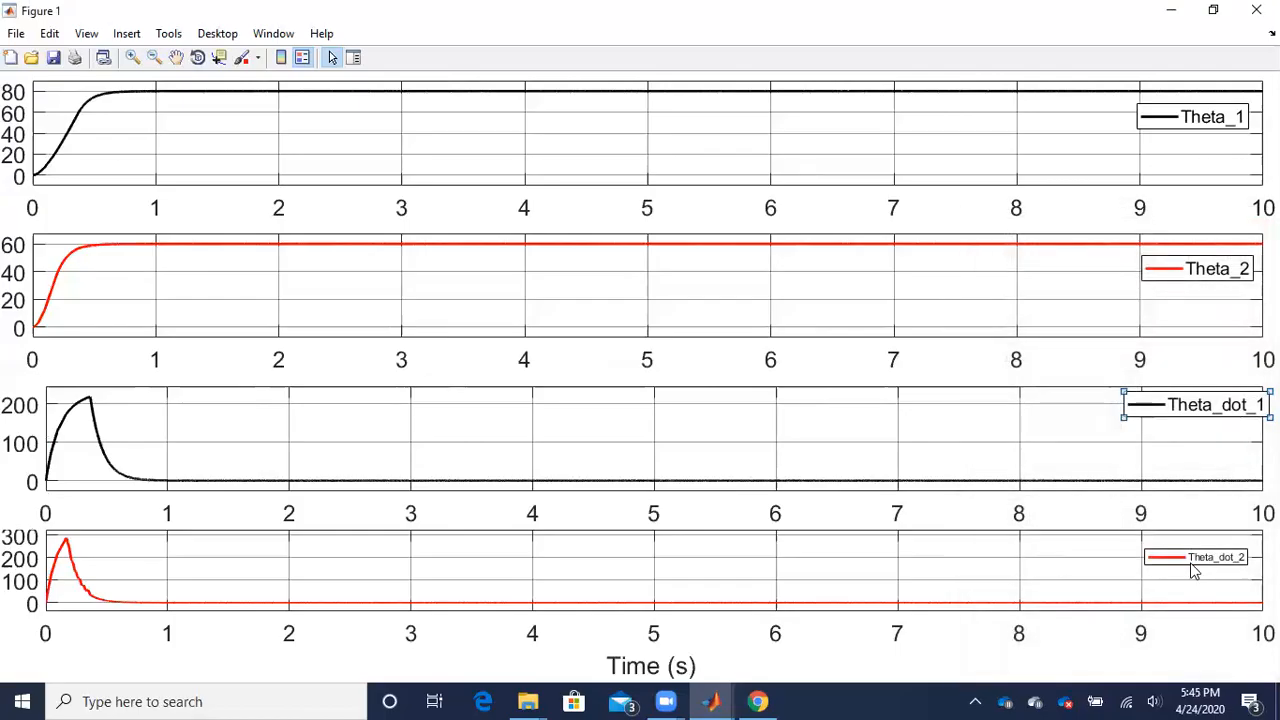
- Try to set the Theta_dot_2 legend's font size to 14 through its properties
{"action": "left_click", "coordinate": [1193, 560]}
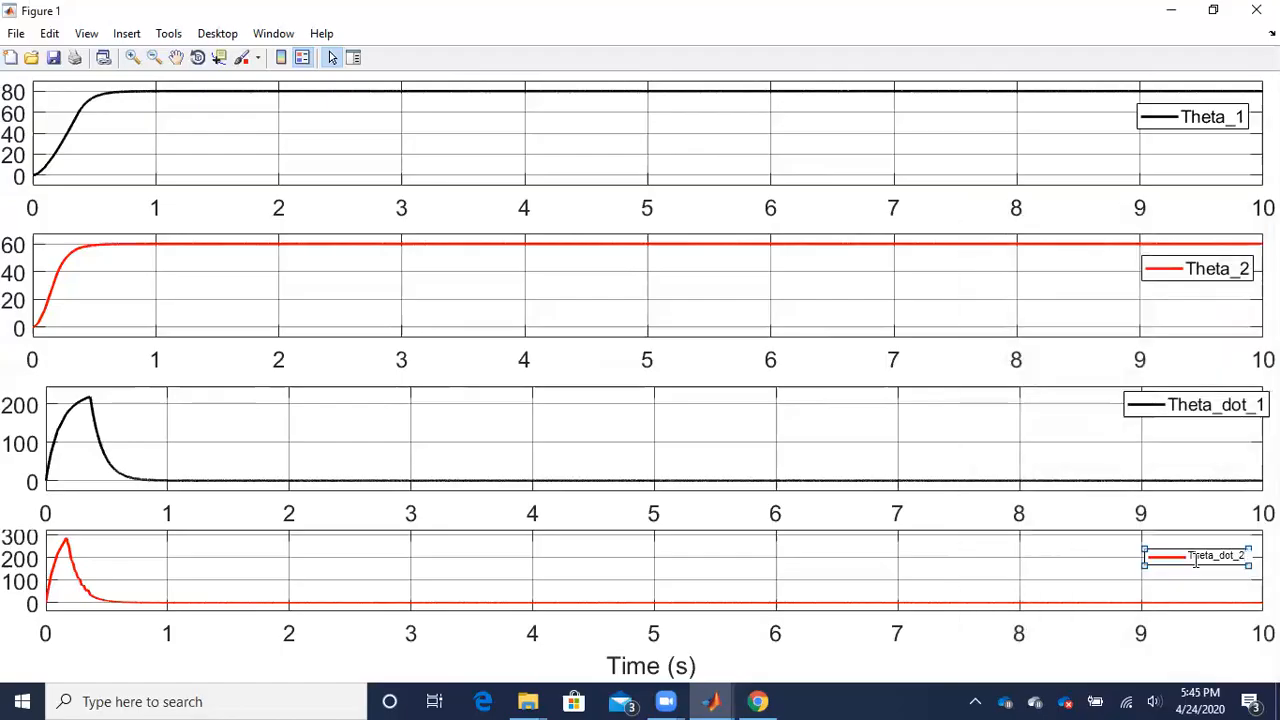
{"action": "left_click", "coordinate": [1174, 561]}
{"action": "left_click", "coordinate": [1174, 558]}
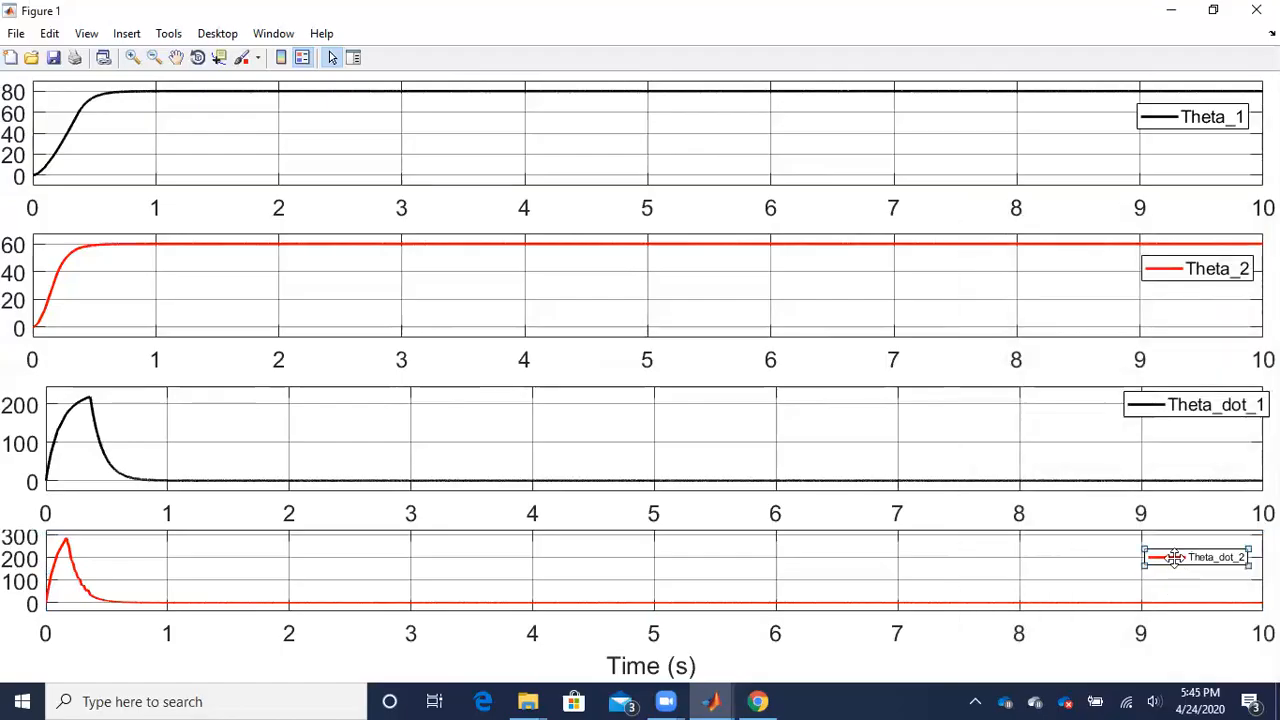
{"action": "left_click", "coordinate": [722, 700]}
{"action": "left_click", "coordinate": [1210, 620]}
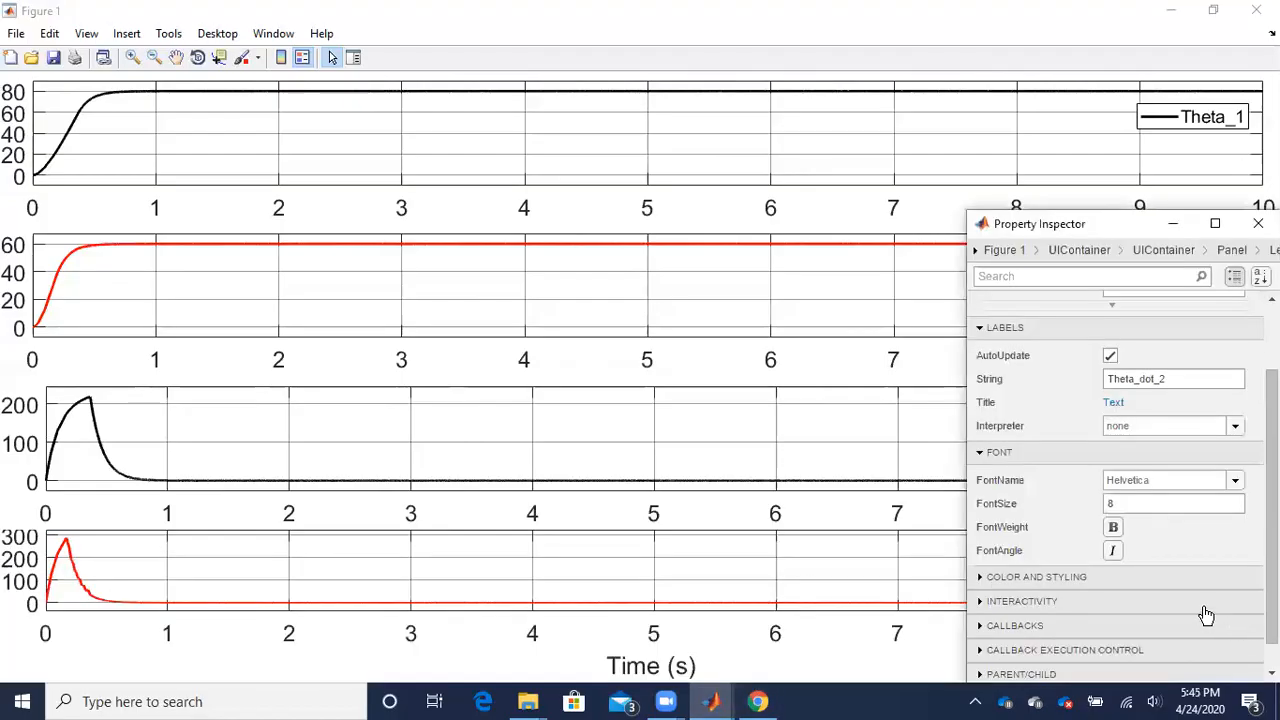
{"action": "left_click", "coordinate": [1132, 503]}
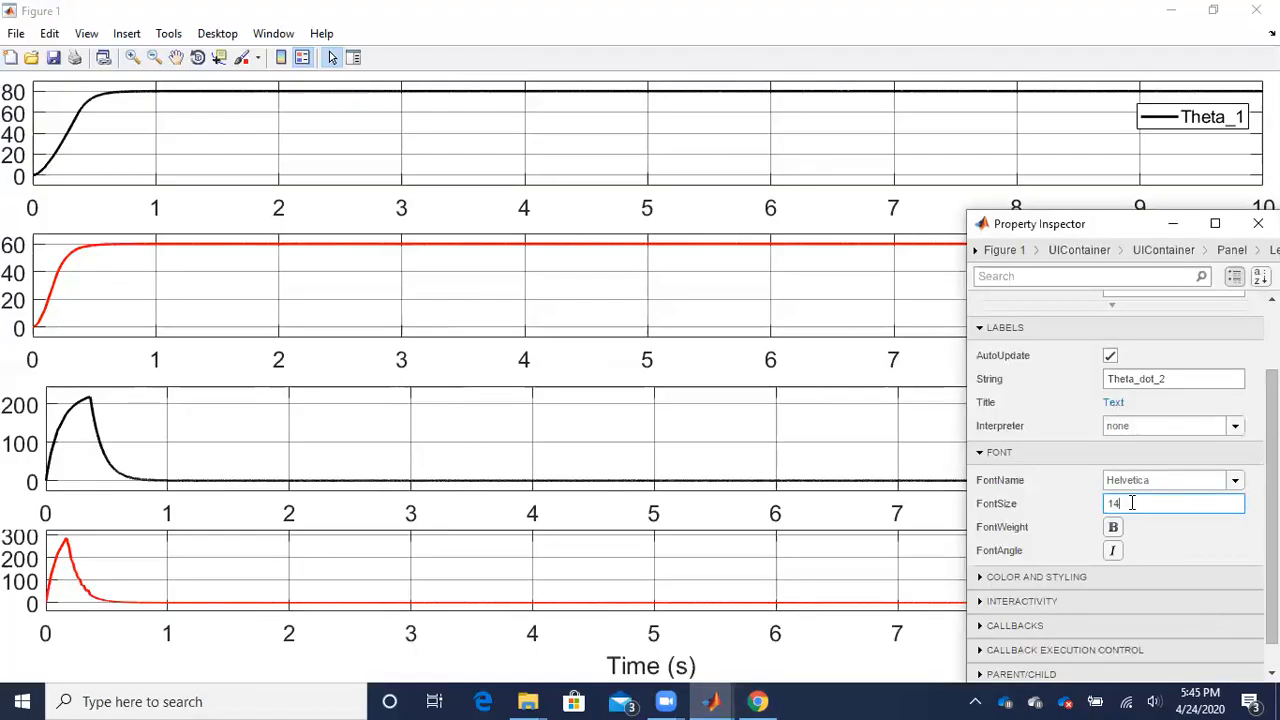
{"action": "left_click", "coordinate": [925, 558]}
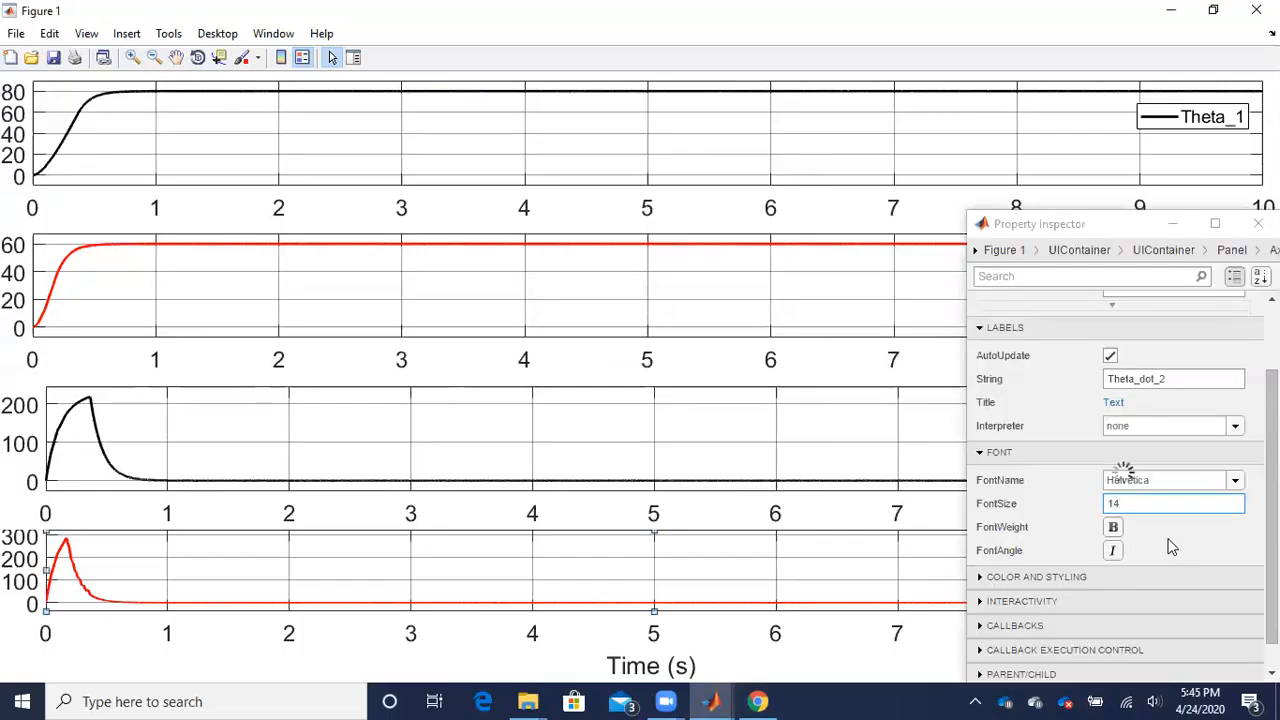
{"action": "left_click", "coordinate": [1258, 223]}
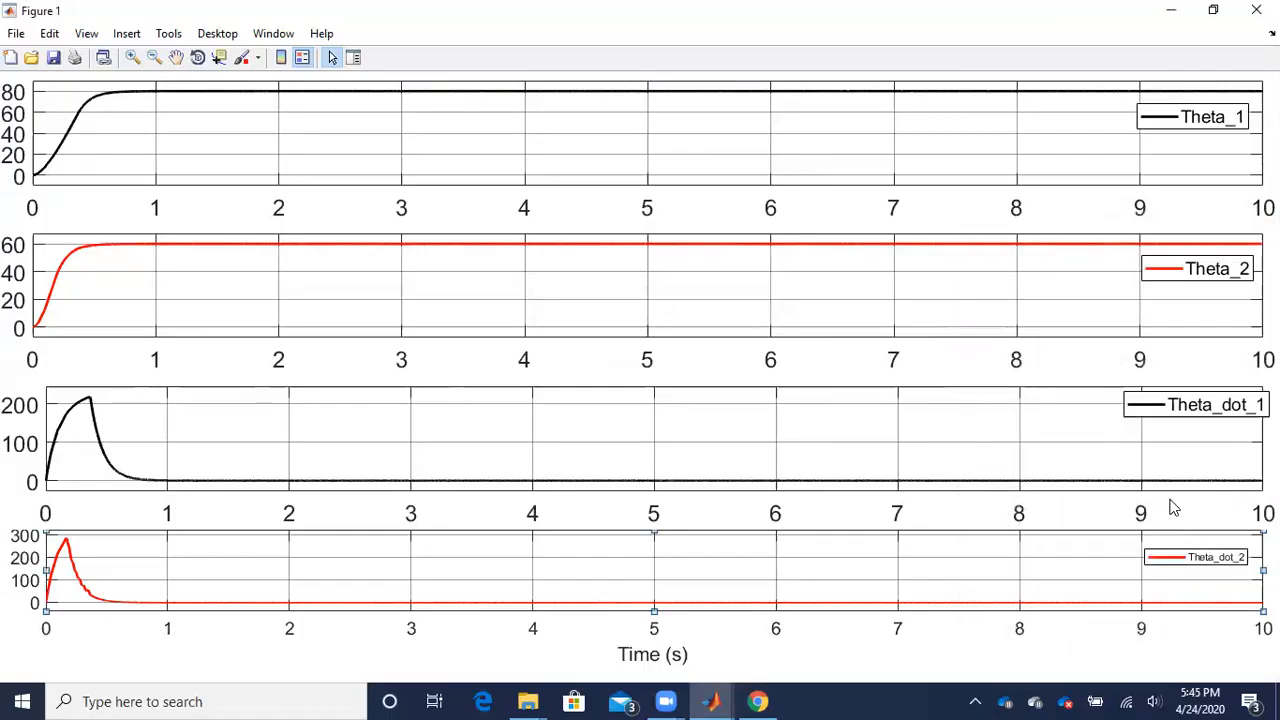
- Set the font size of the Theta_dot_2 legend to 14 and close the Property Inspector
{"action": "left_click", "coordinate": [1197, 565]}
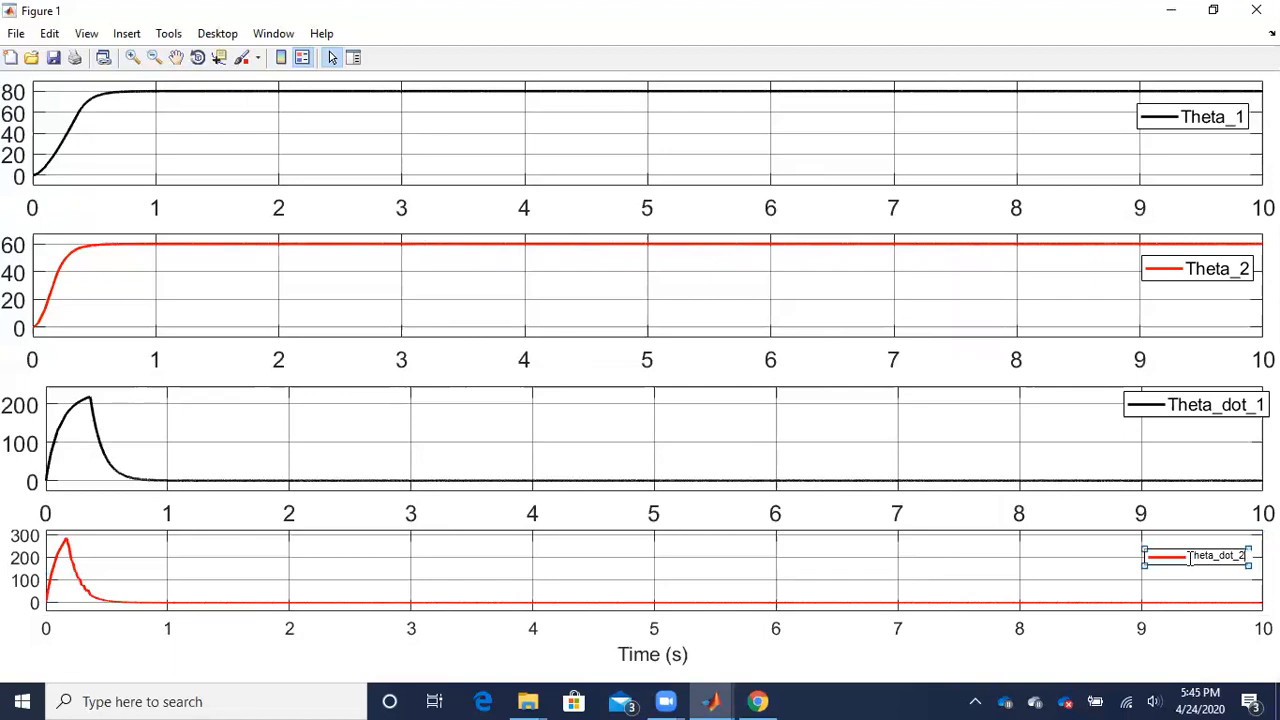
{"action": "double_click", "coordinate": [1167, 558]}
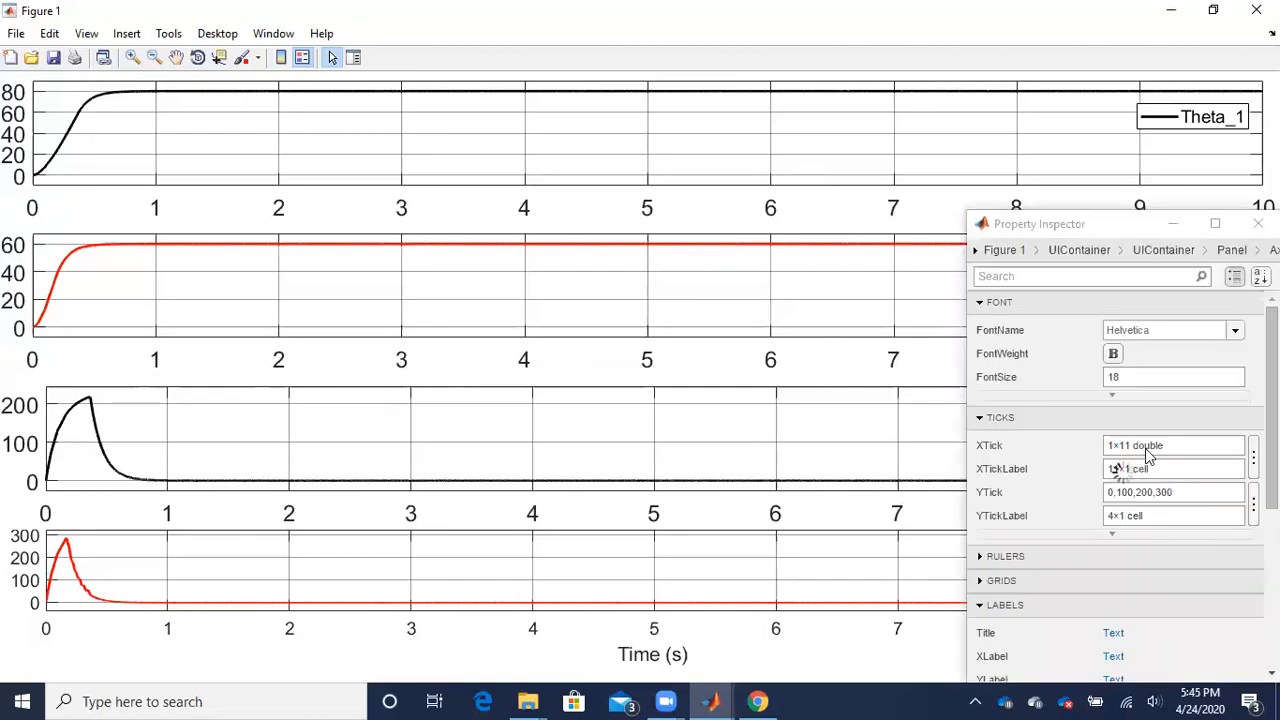
{"action": "scroll", "coordinate": [1139, 406], "scroll_direction": "down", "scroll_amount": 3}
{"action": "left_click", "coordinate": [1132, 503]}
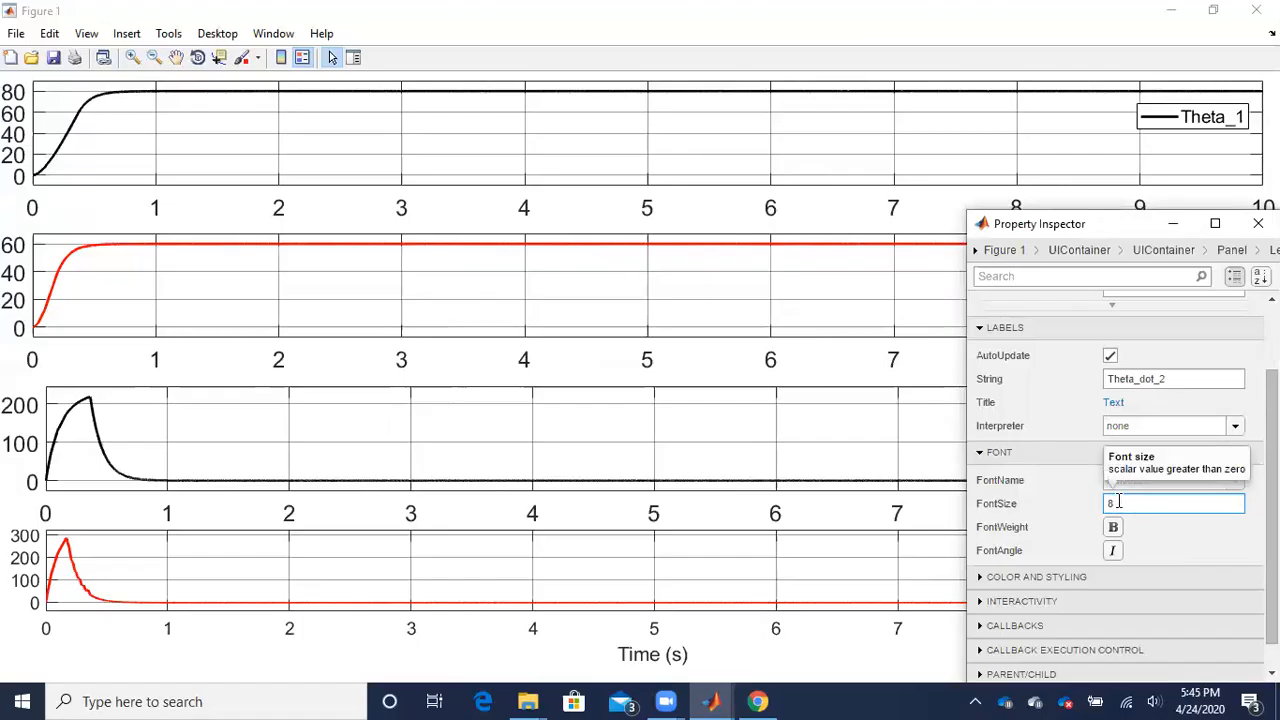
{"action": "key", "text": "Return"}
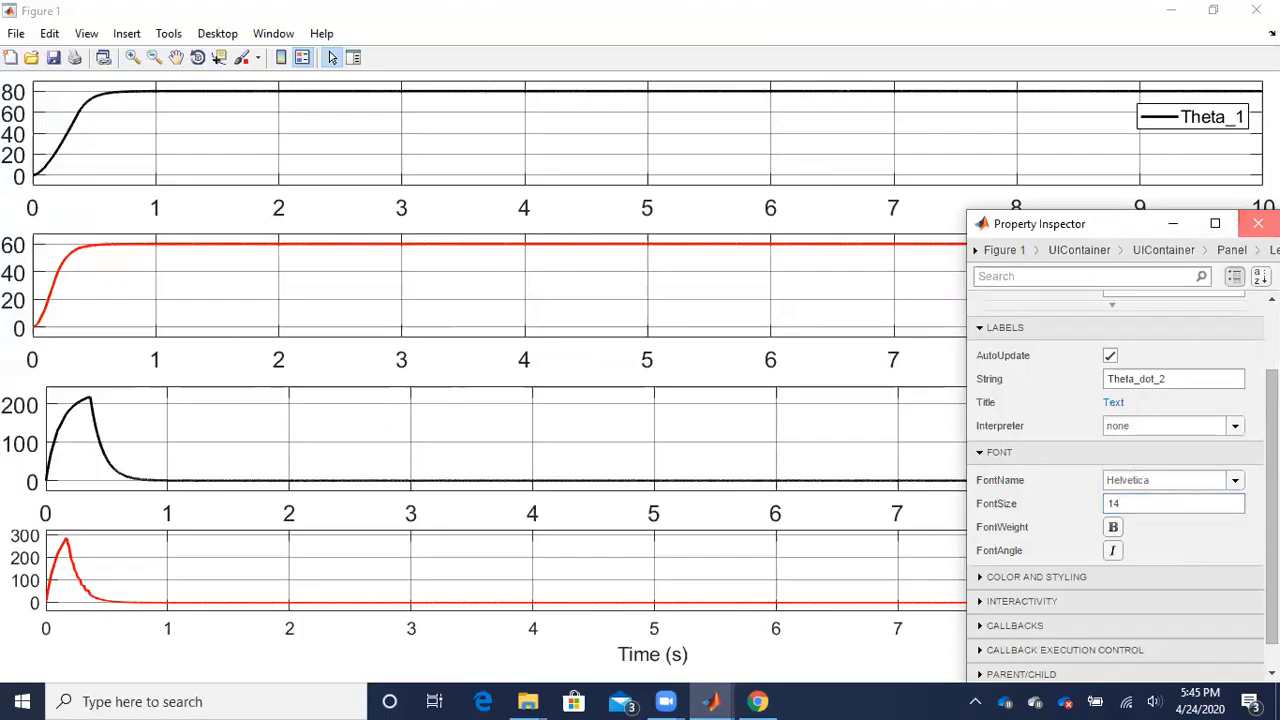
{"action": "left_click", "coordinate": [1258, 223]}
- Shift the Theta_dot_2, Theta_dot_1, Theta_2 and Theta_1 legends inward, away from the plots' right borders
{"action": "left_click_drag", "start_coordinate": [1178, 557], "coordinate": [1140, 553]}
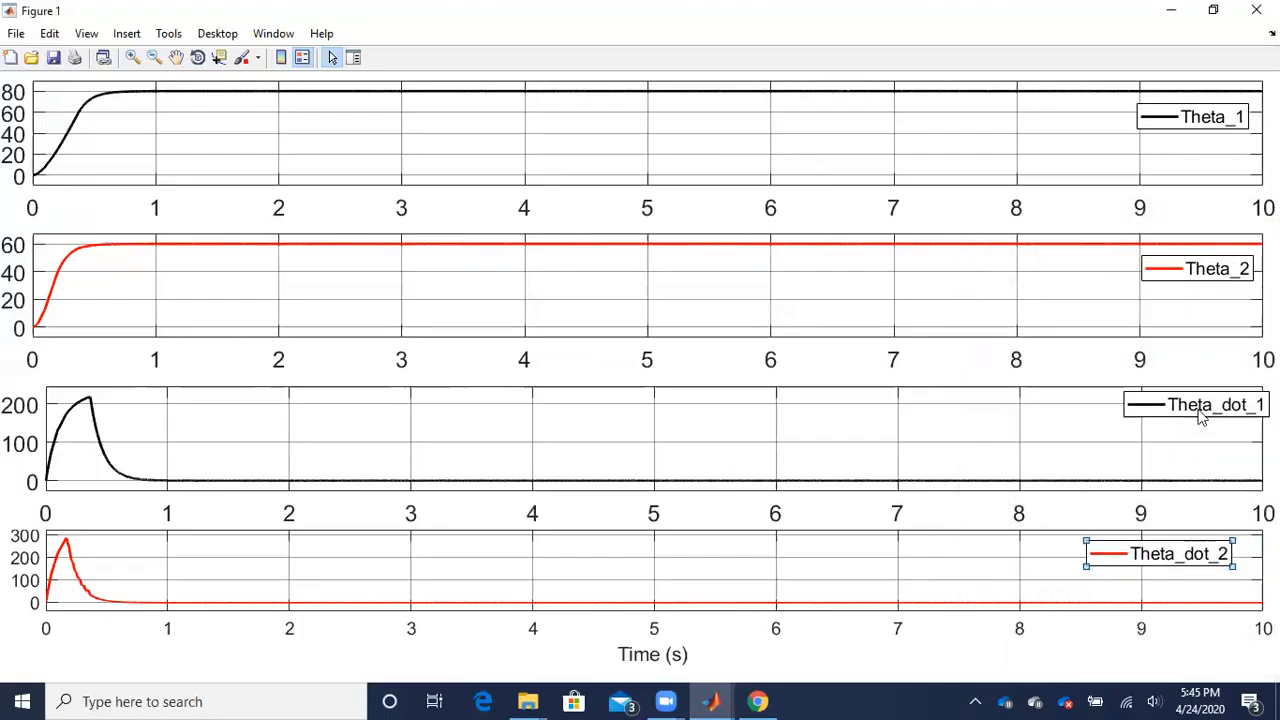
{"action": "left_click_drag", "start_coordinate": [1196, 404], "coordinate": [1158, 409]}
{"action": "left_click_drag", "start_coordinate": [1178, 280], "coordinate": [1120, 284]}
{"action": "left_click_drag", "start_coordinate": [1175, 119], "coordinate": [1135, 124]}
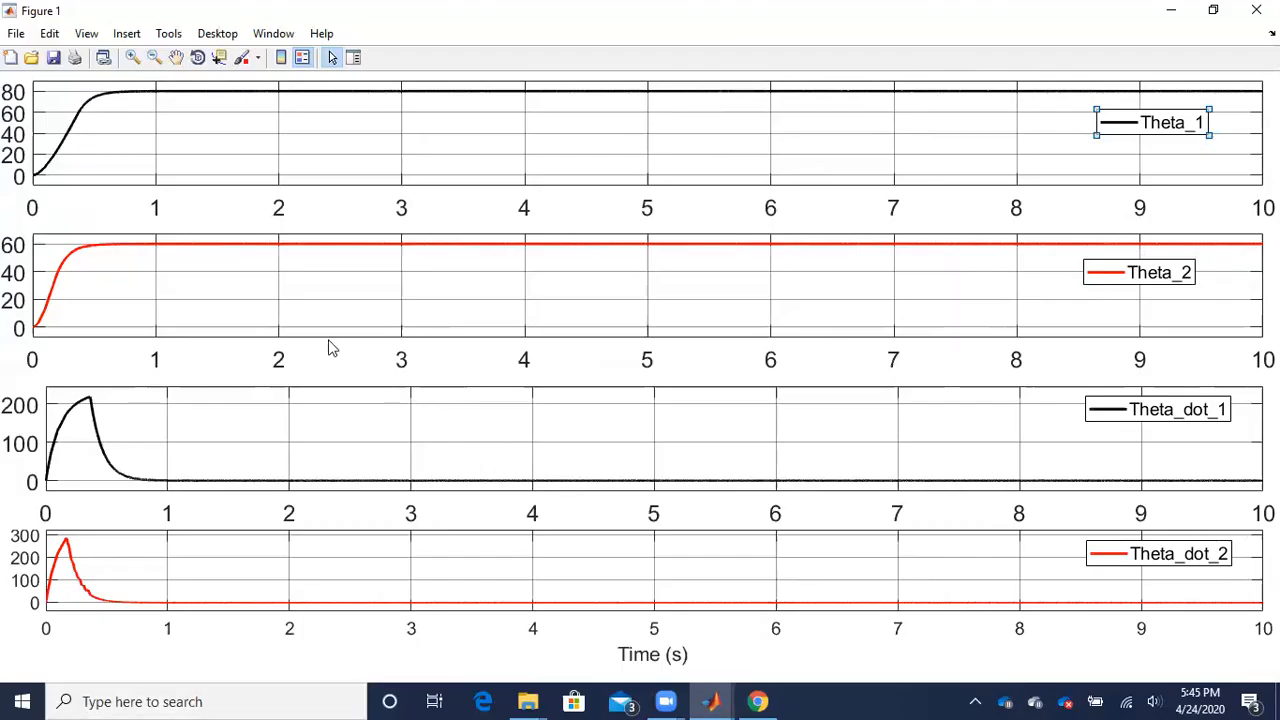
- Start saving the figure under a new name and go to the folder Videos > FSU > Spring 2020 > DIS > Demo
{"action": "left_click", "coordinate": [16, 33]}
{"action": "left_click", "coordinate": [45, 145]}
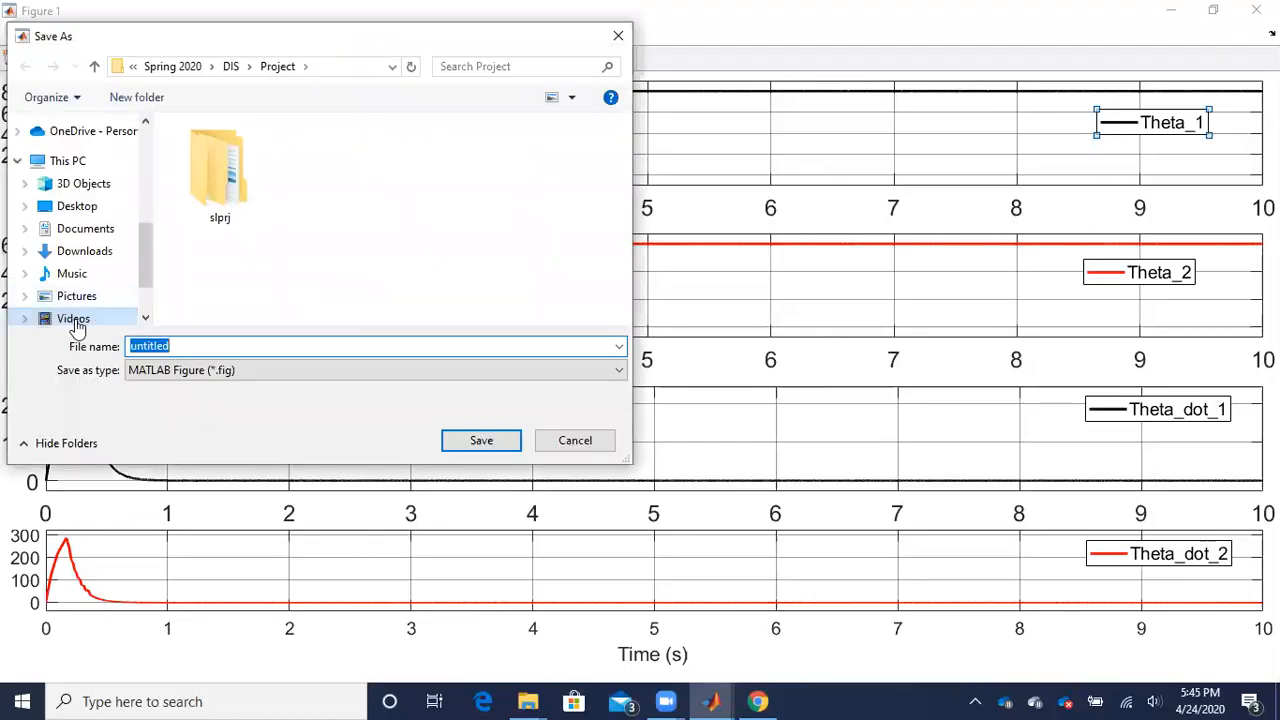
{"action": "left_click", "coordinate": [73, 320]}
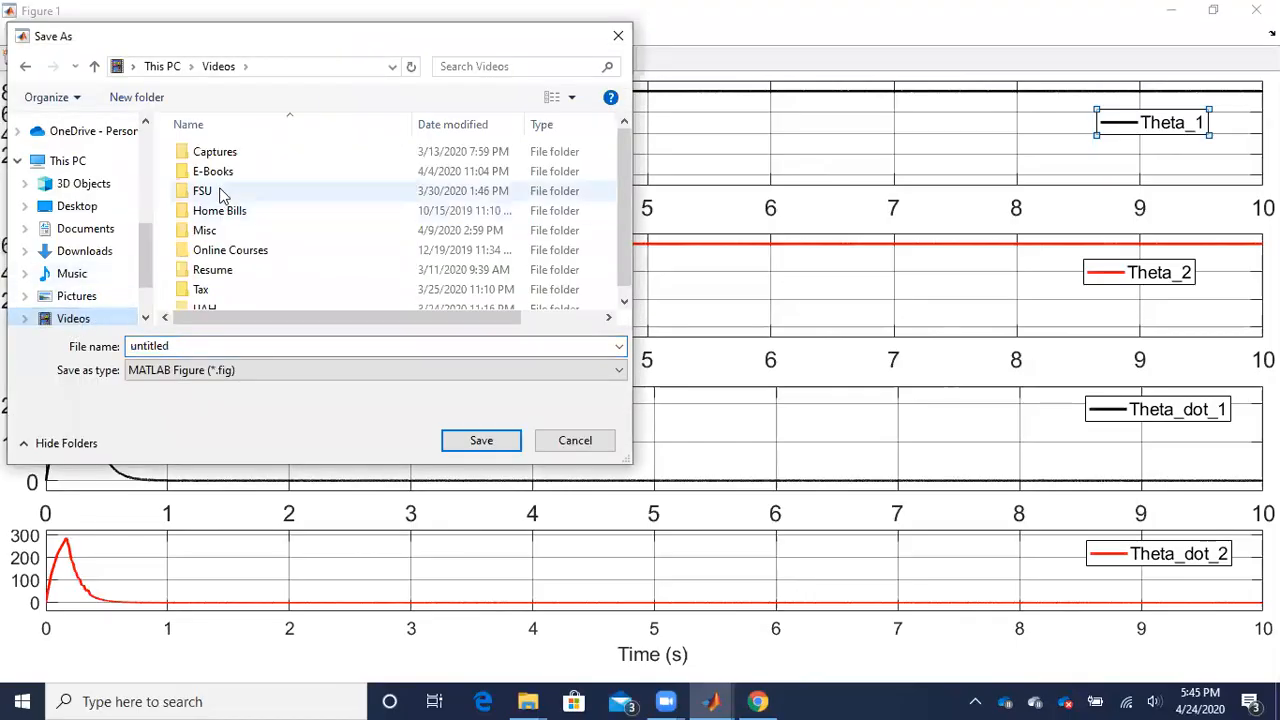
{"action": "double_click", "coordinate": [222, 191]}
{"action": "double_click", "coordinate": [210, 289]}
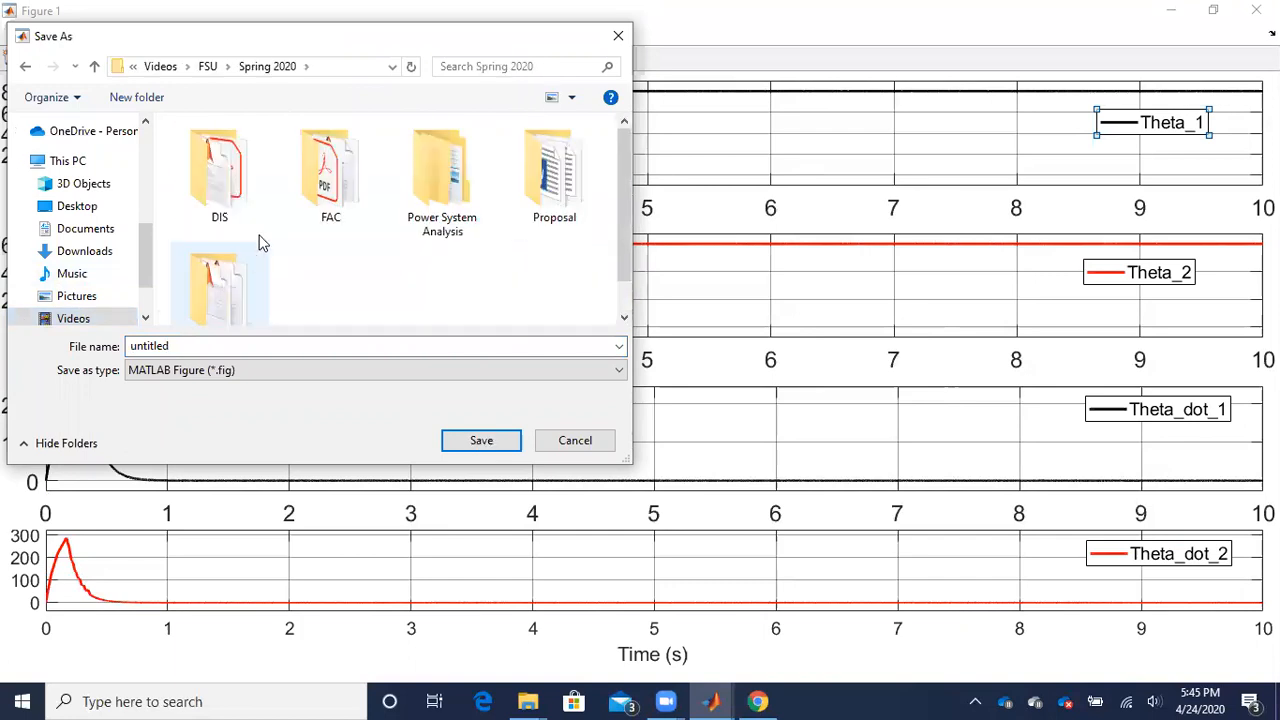
{"action": "double_click", "coordinate": [233, 198]}
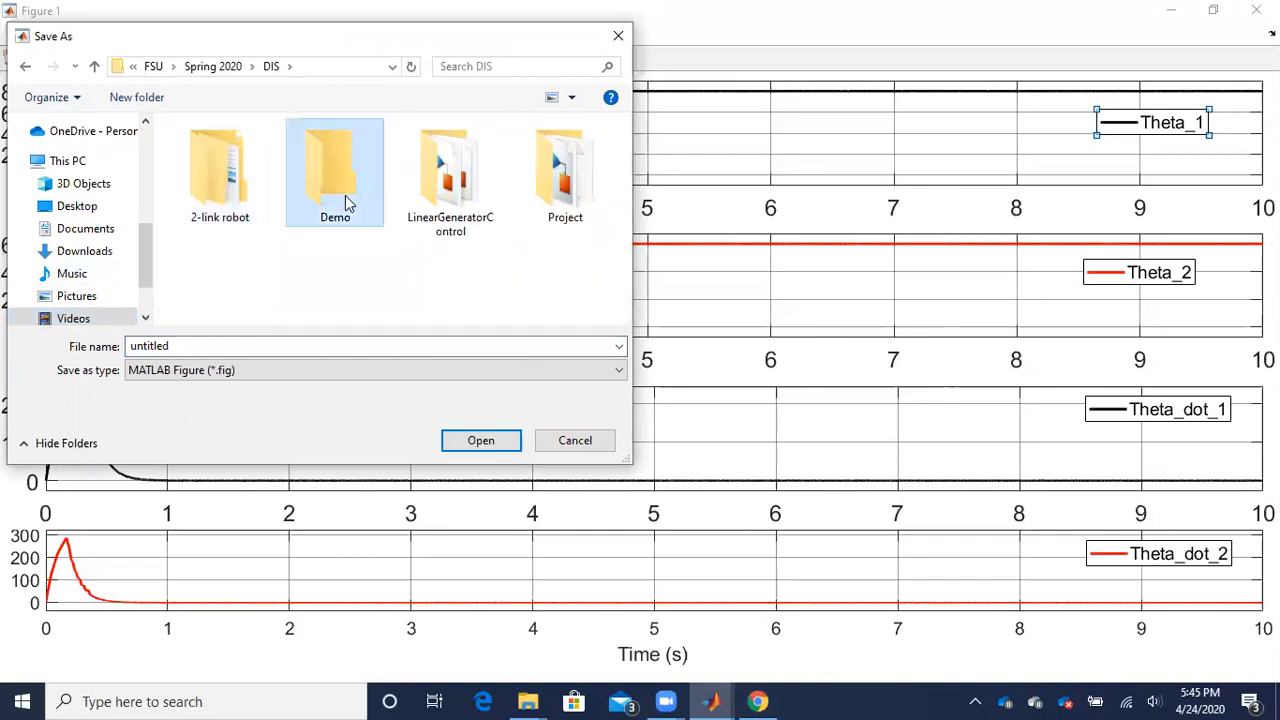
{"action": "double_click", "coordinate": [346, 198]}
- Save the figure in the Demo folder as States in Portable Network Graphics (*.png) format
{"action": "double_click", "coordinate": [285, 348]}
{"action": "key", "text": "BackSpace"}
{"action": "type", "text": "Sattes"}
{"action": "key", "text": "BackSpace"}
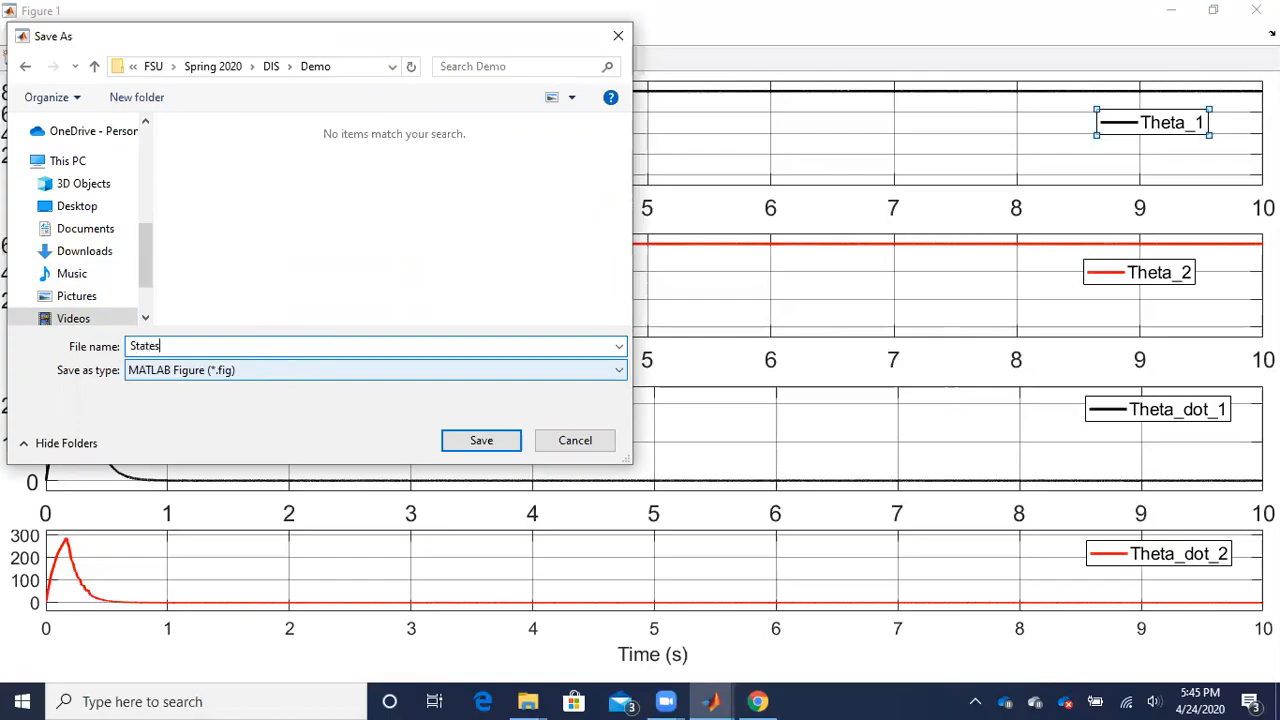
{"action": "left_click", "coordinate": [243, 371]}
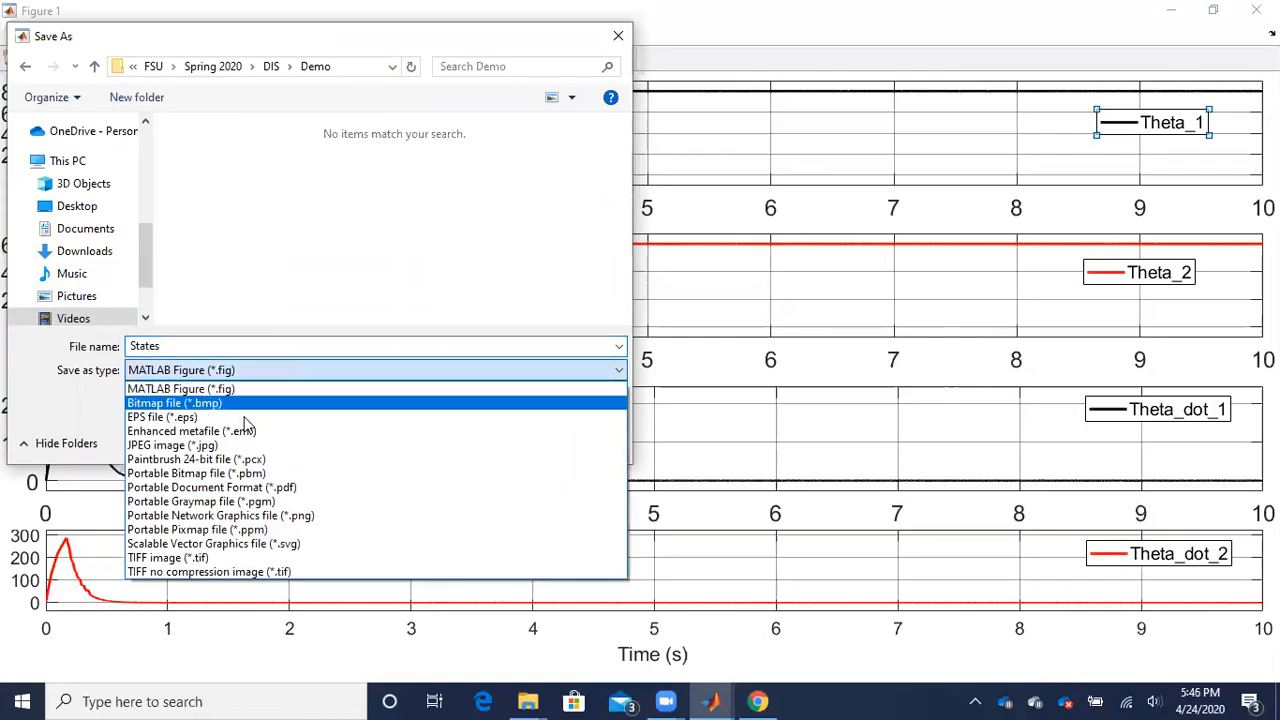
{"action": "left_click", "coordinate": [240, 515]}
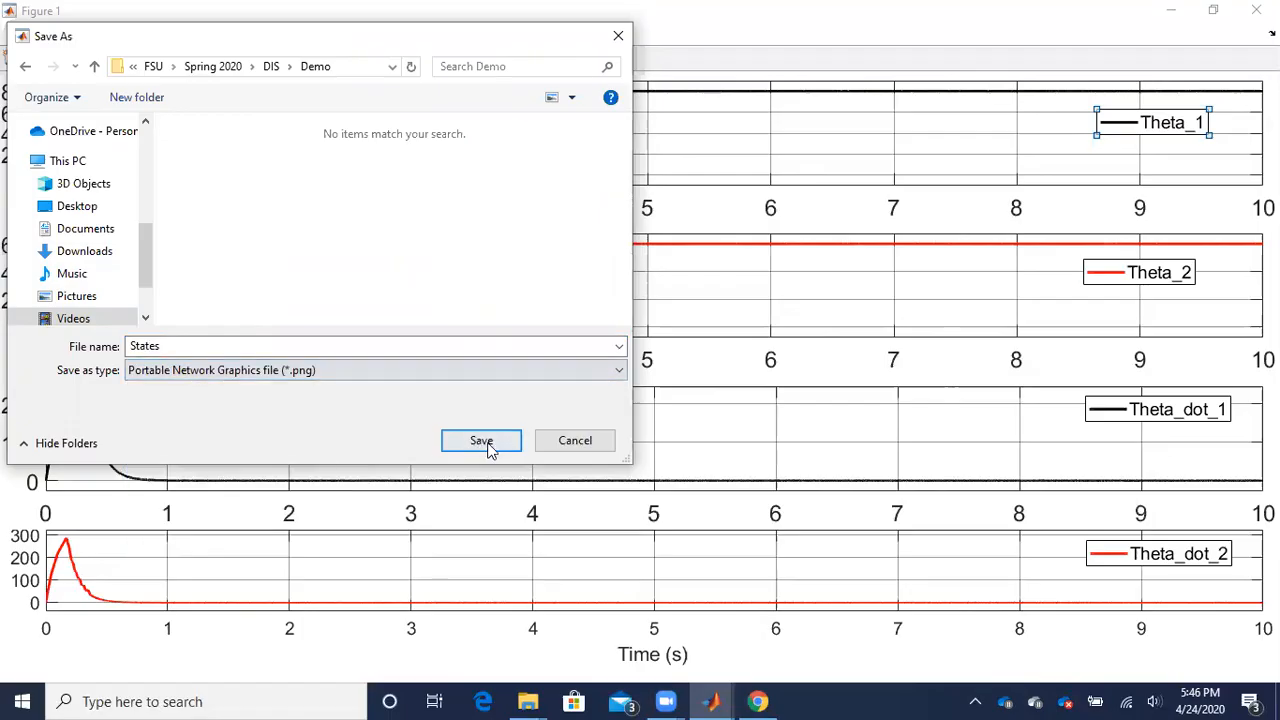
{"action": "left_click", "coordinate": [488, 444]}
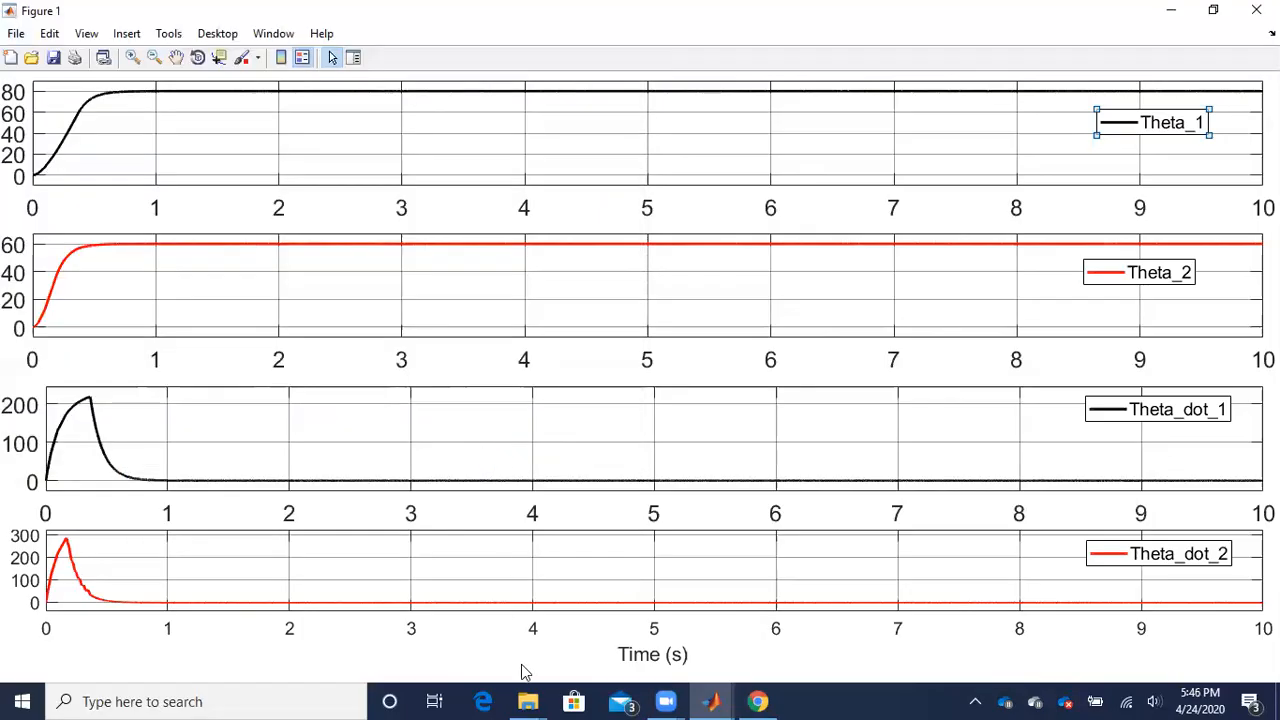
- Switch to File Explorer, view the saved States image from the DIS > Demo folder, and close the viewer
{"action": "mouse_move", "coordinate": [529, 700]}
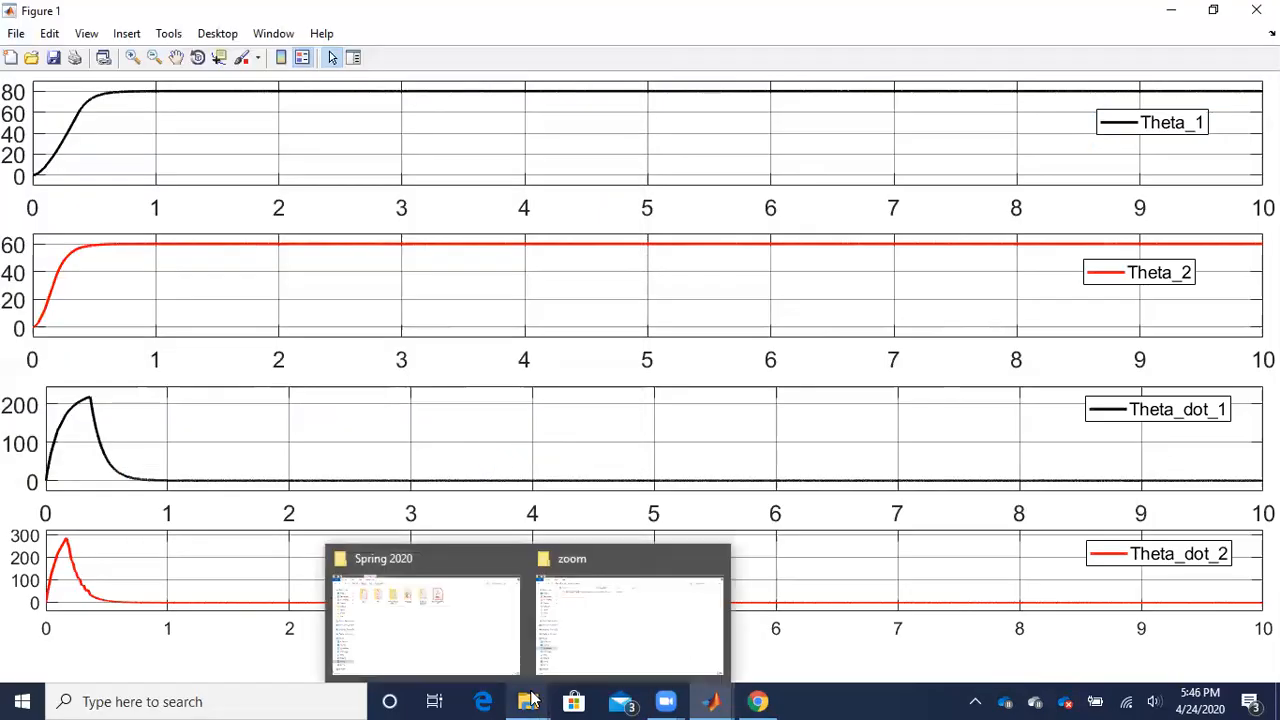
{"action": "left_click", "coordinate": [486, 634]}
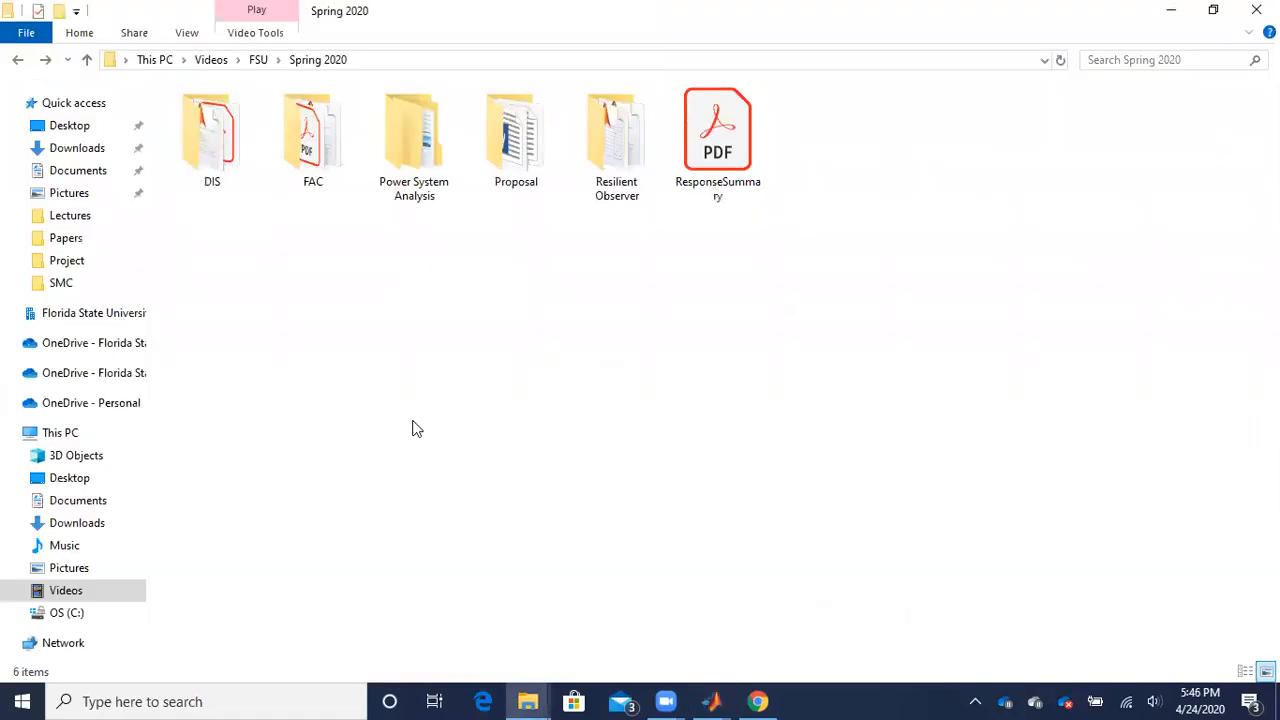
{"action": "double_click", "coordinate": [235, 166]}
{"action": "double_click", "coordinate": [332, 163]}
{"action": "double_click", "coordinate": [205, 162]}
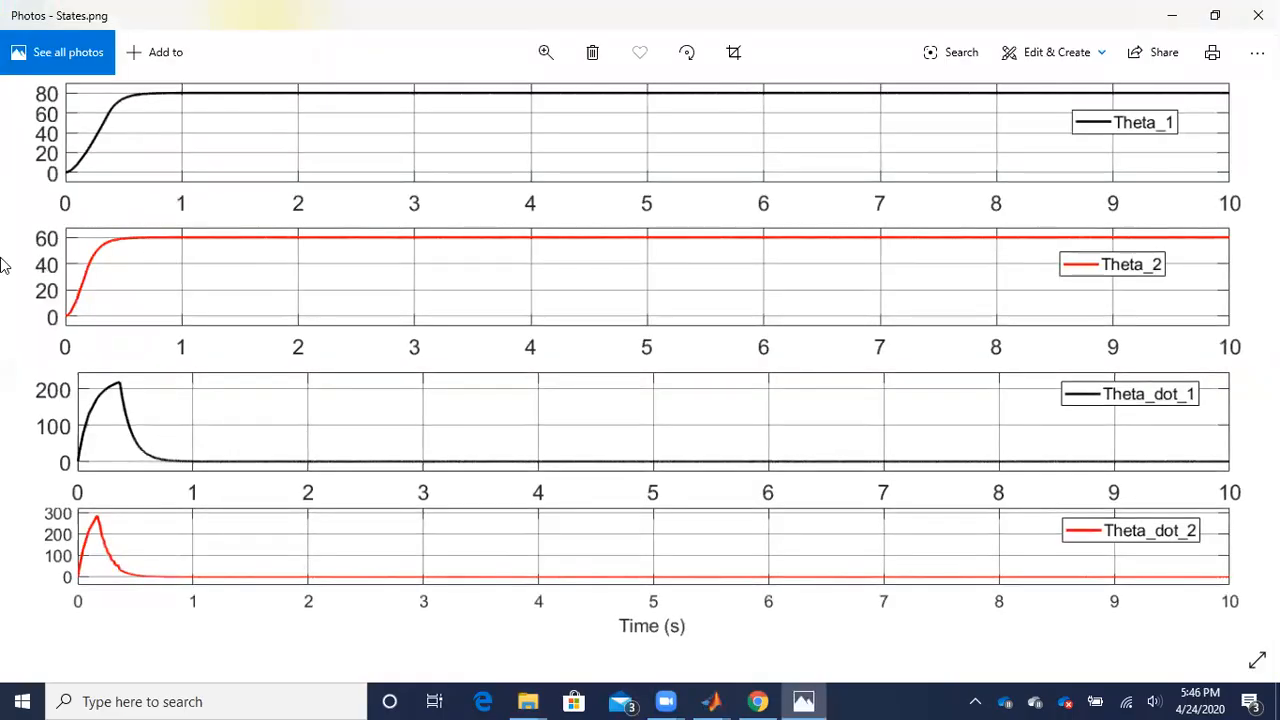
{"action": "left_click", "coordinate": [1258, 15]}
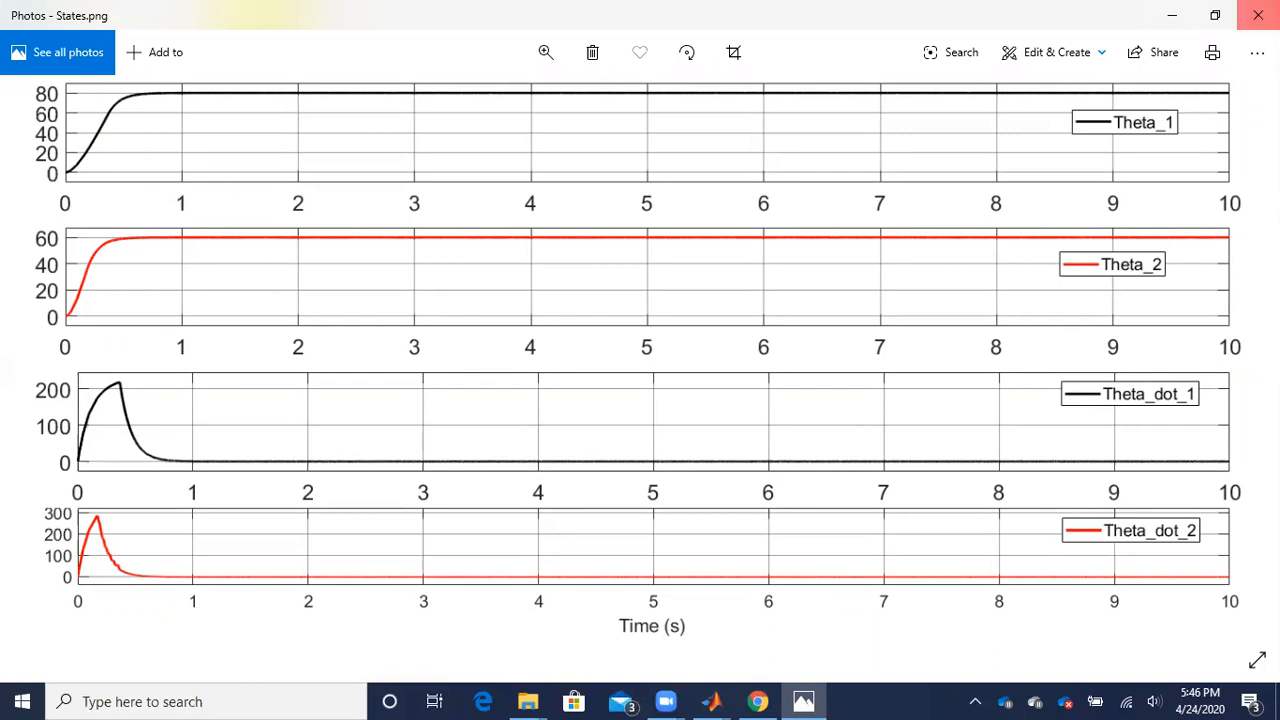
- Launch Word and create a blank document
{"action": "left_click", "coordinate": [172, 700]}
{"action": "type", "text": "word"}
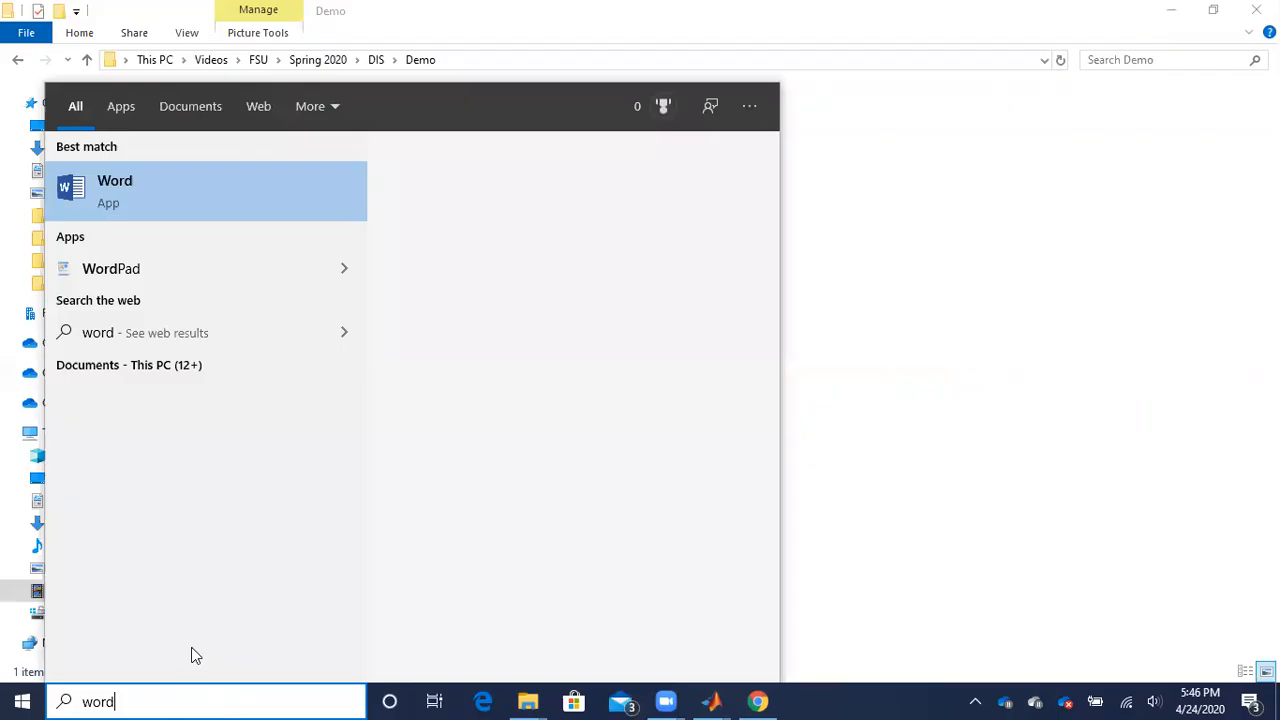
{"action": "left_click", "coordinate": [139, 175]}
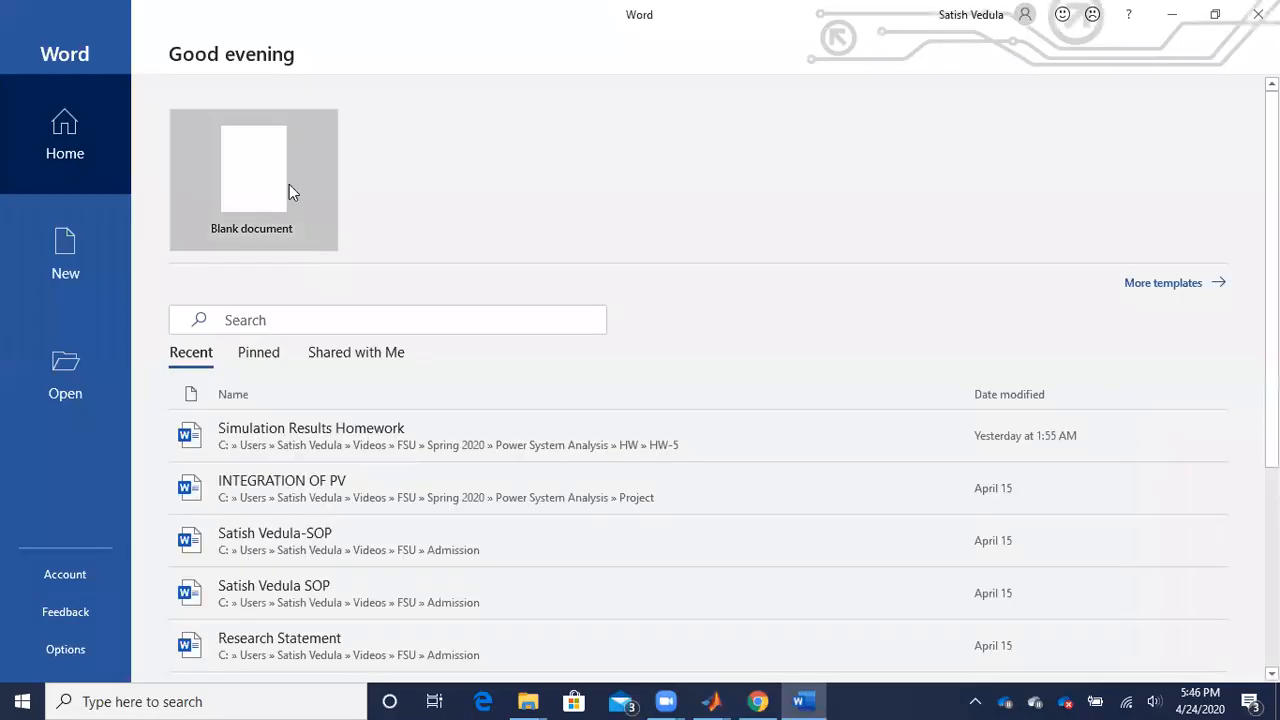
{"action": "left_click", "coordinate": [285, 197]}
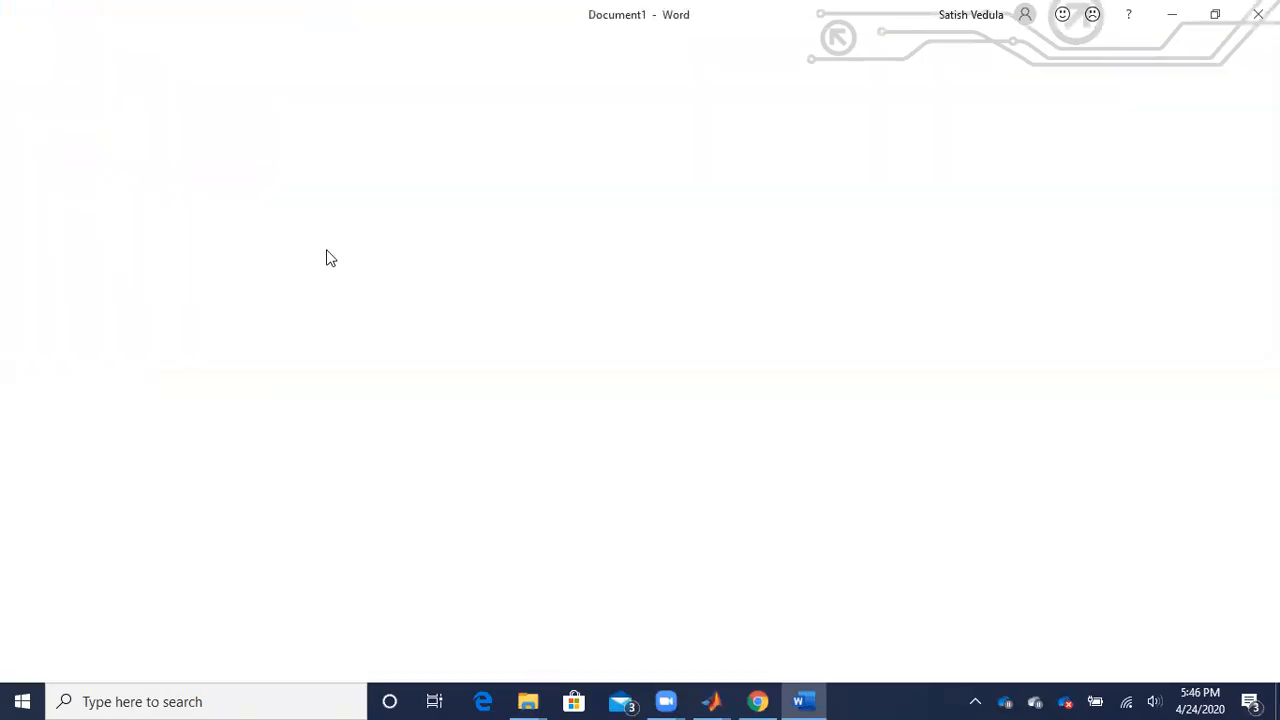
- Copy the States image from the Demo folder in File Explorer and paste it into the blank Word document
{"action": "left_click", "coordinate": [260, 699]}
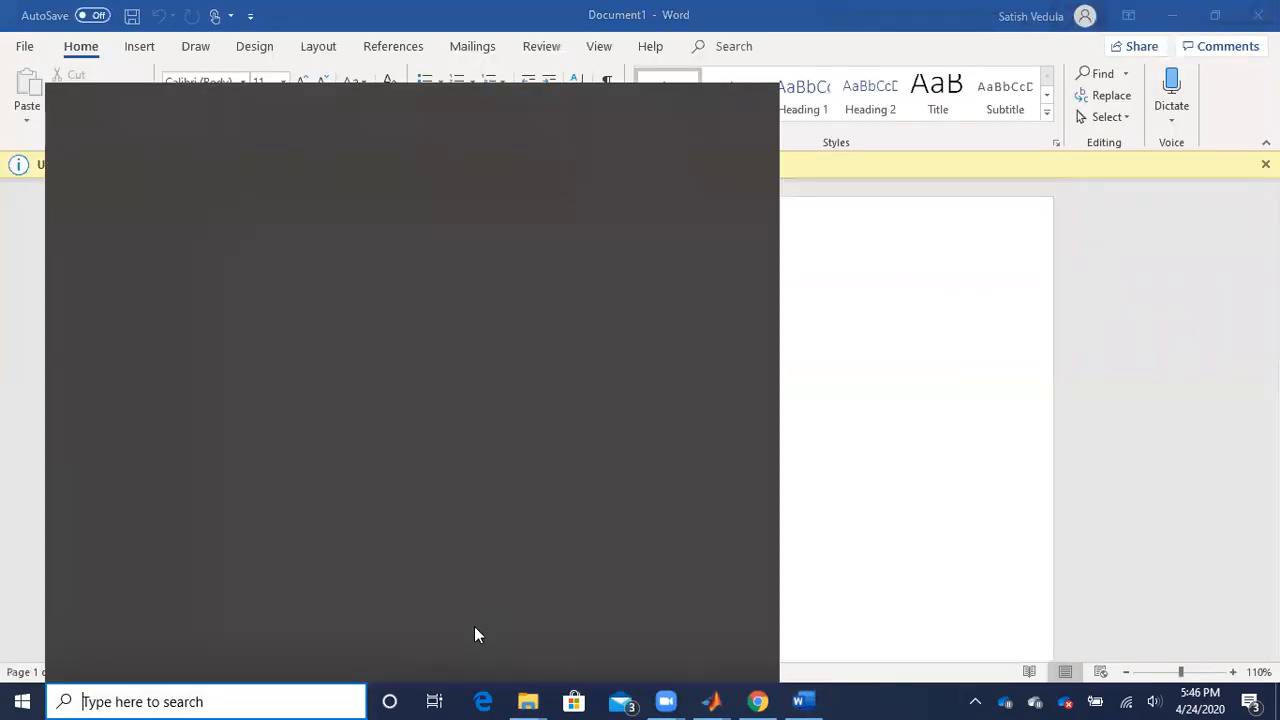
{"action": "left_click", "coordinate": [528, 701]}
{"action": "left_click", "coordinate": [452, 617]}
{"action": "left_click", "coordinate": [230, 179]}
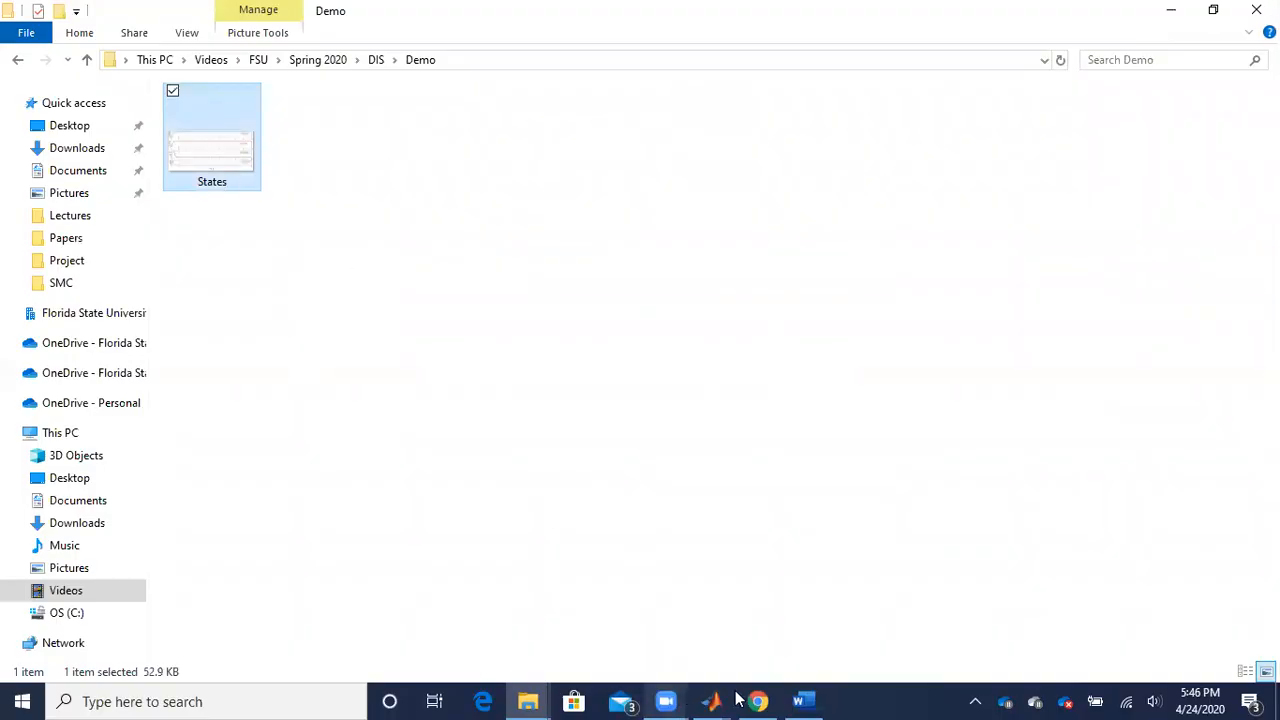
{"action": "left_click", "coordinate": [799, 701]}
{"action": "key", "text": "ctrl+v"}
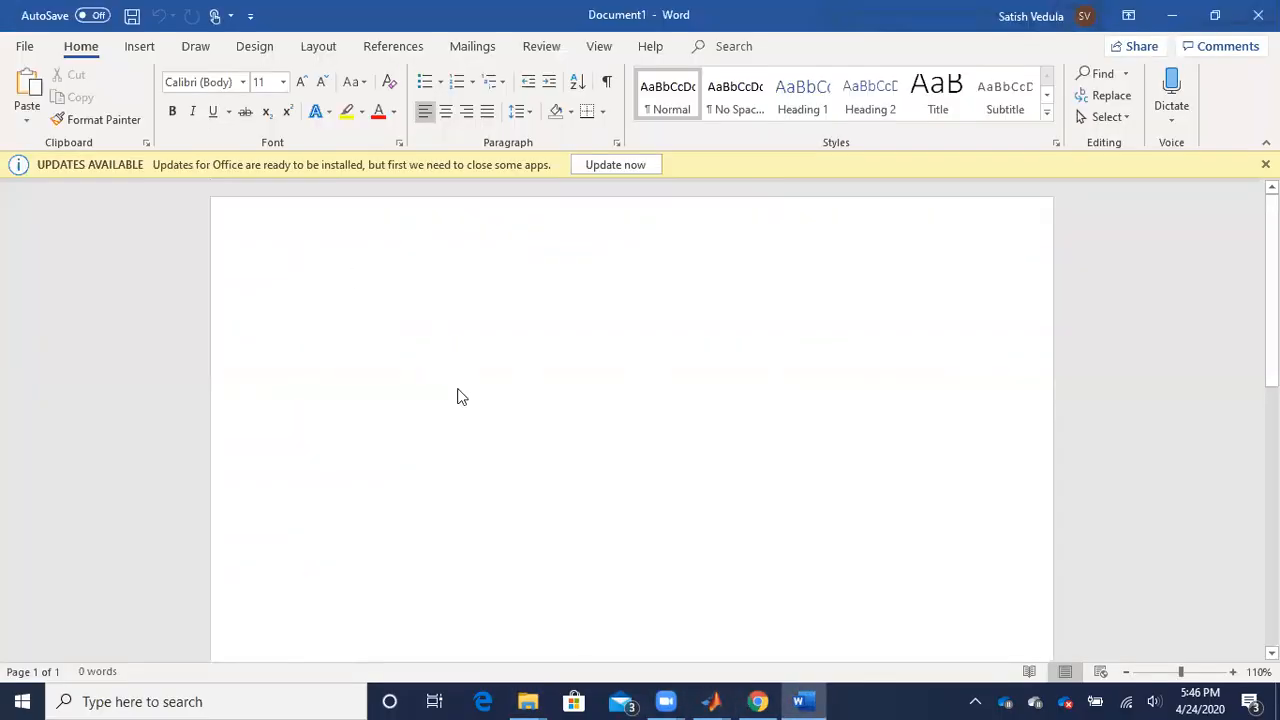
- Leave Word, close the States scope and Figure 1 windows, and bring up the Project_SMC Simulink model
{"action": "scroll", "coordinate": [966, 455], "scroll_direction": "down", "scroll_amount": 2}
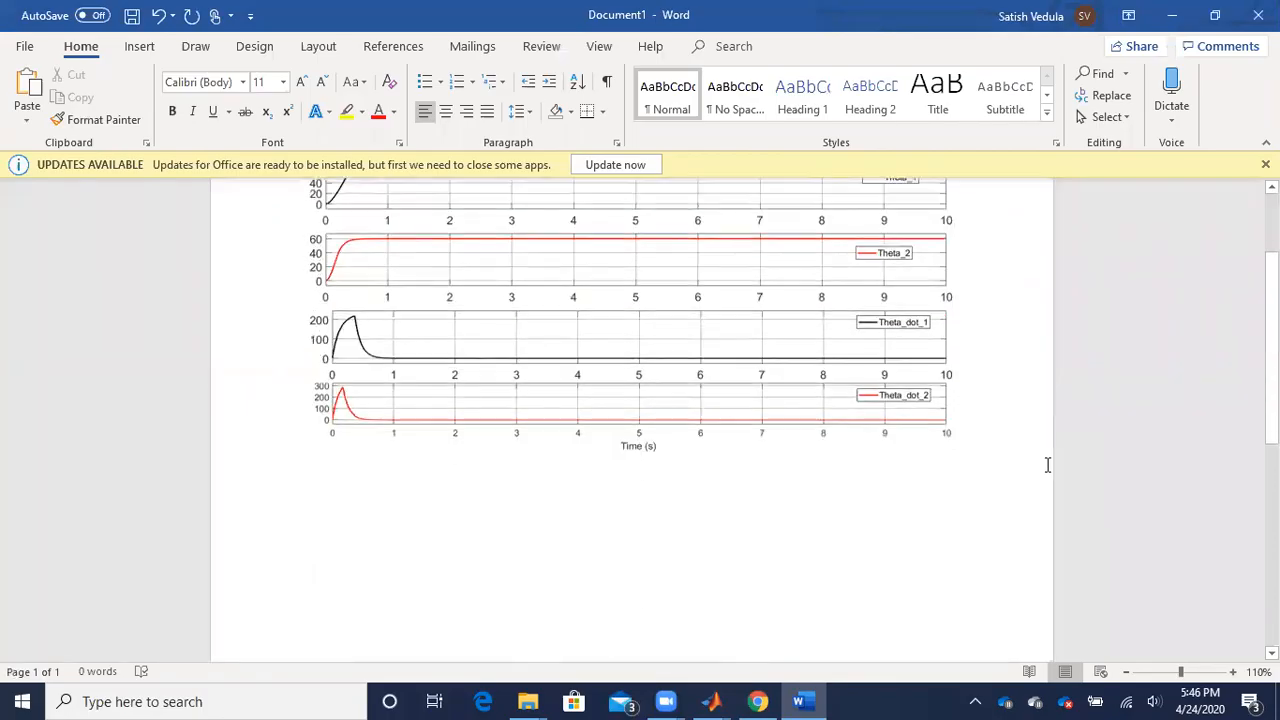
{"action": "scroll", "coordinate": [966, 455], "scroll_direction": "up", "scroll_amount": 1}
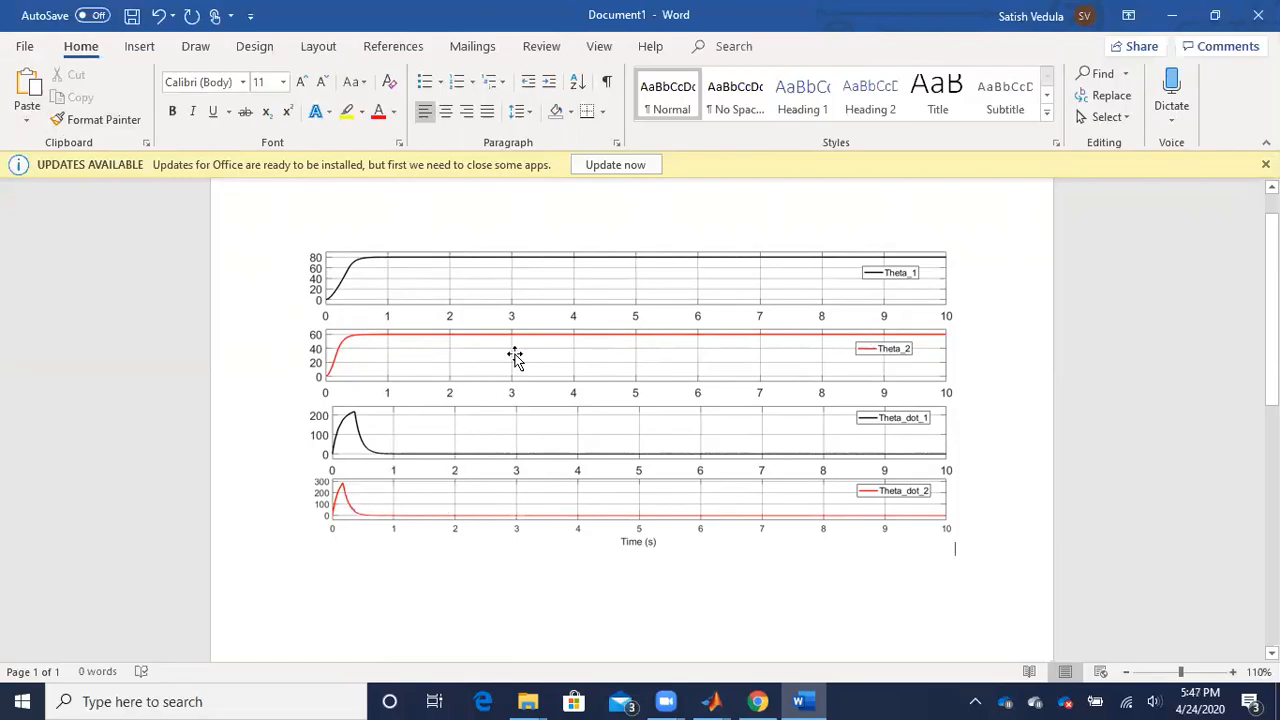
{"action": "left_click", "coordinate": [1171, 16]}
{"action": "mouse_move", "coordinate": [710, 698]}
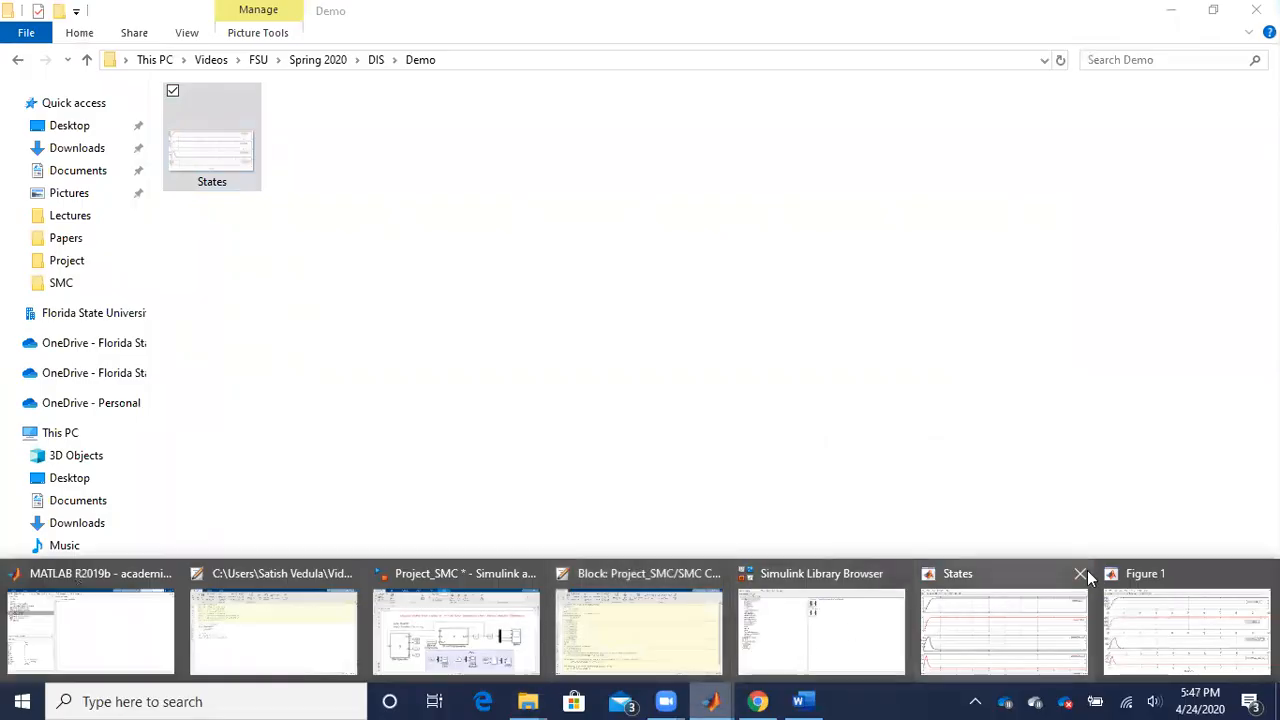
{"action": "left_click", "coordinate": [1078, 565]}
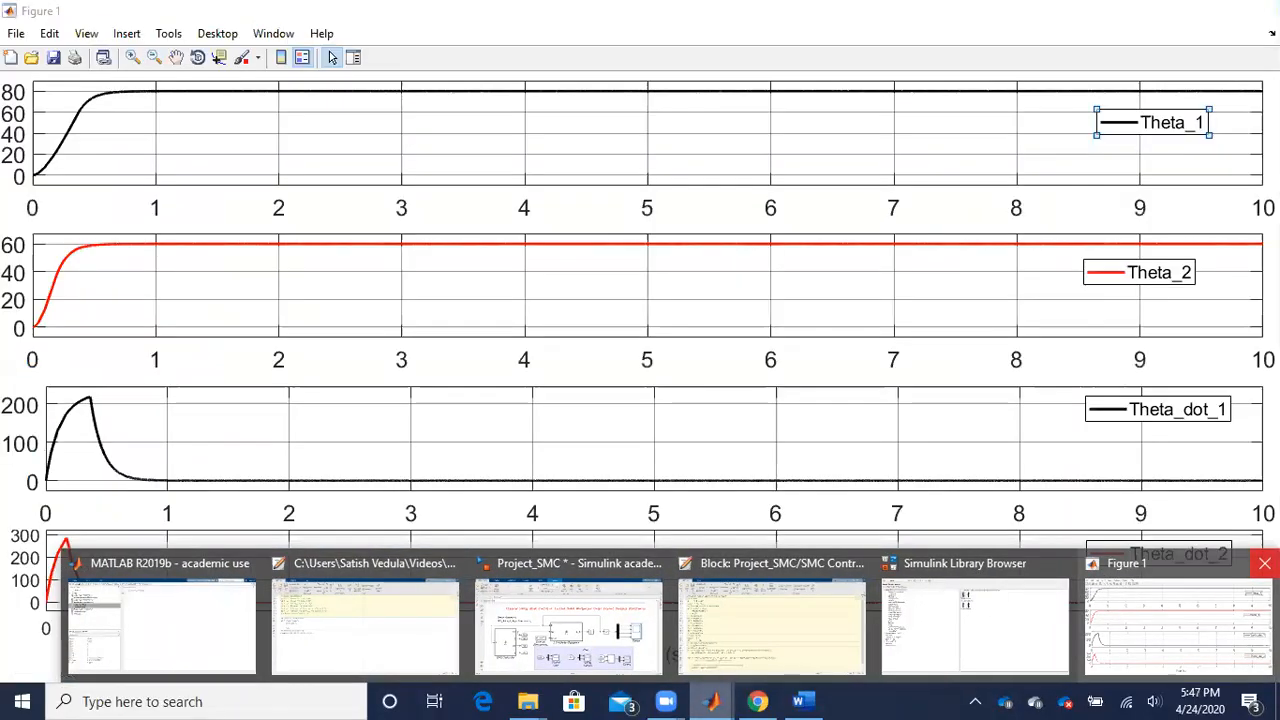
{"action": "left_click", "coordinate": [1265, 563]}
{"action": "left_click", "coordinate": [700, 640]}
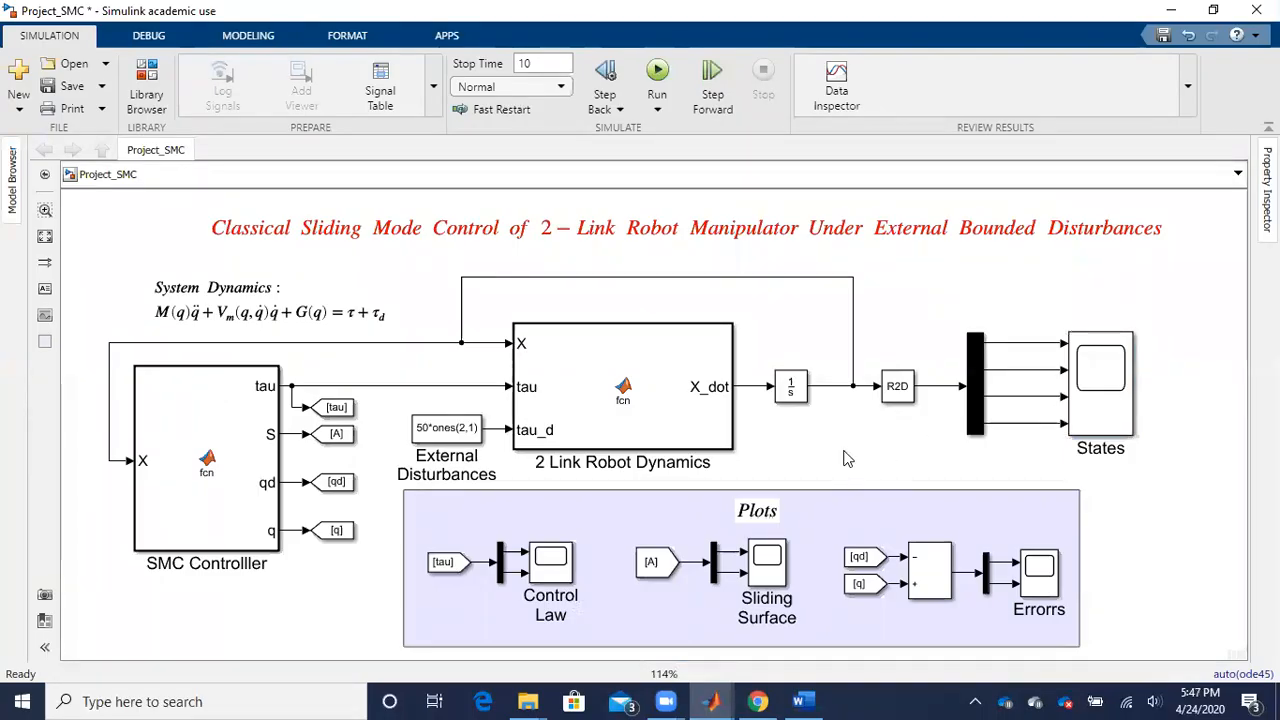
- Open the Control Law scope, print its Tau-1 display to a figure, and maximize the figure window
{"action": "left_click", "coordinate": [560, 558]}
{"action": "double_click", "coordinate": [560, 558]}
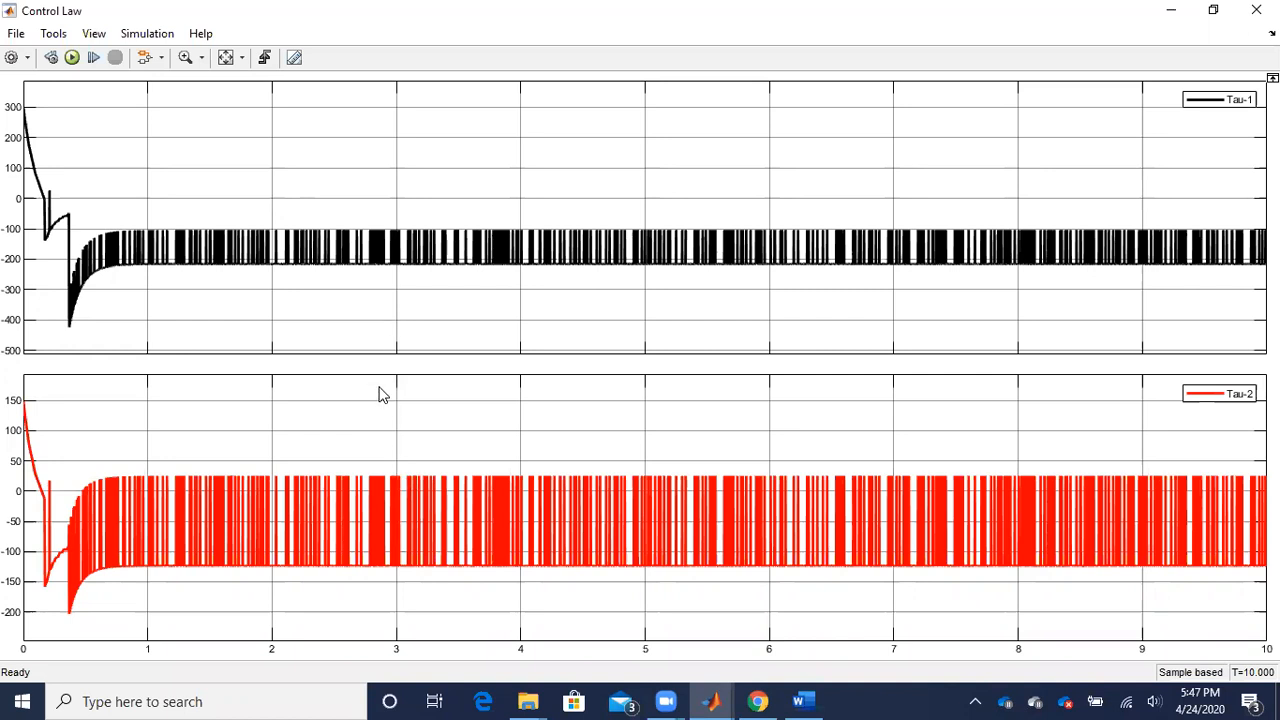
{"action": "right_click", "coordinate": [322, 139]}
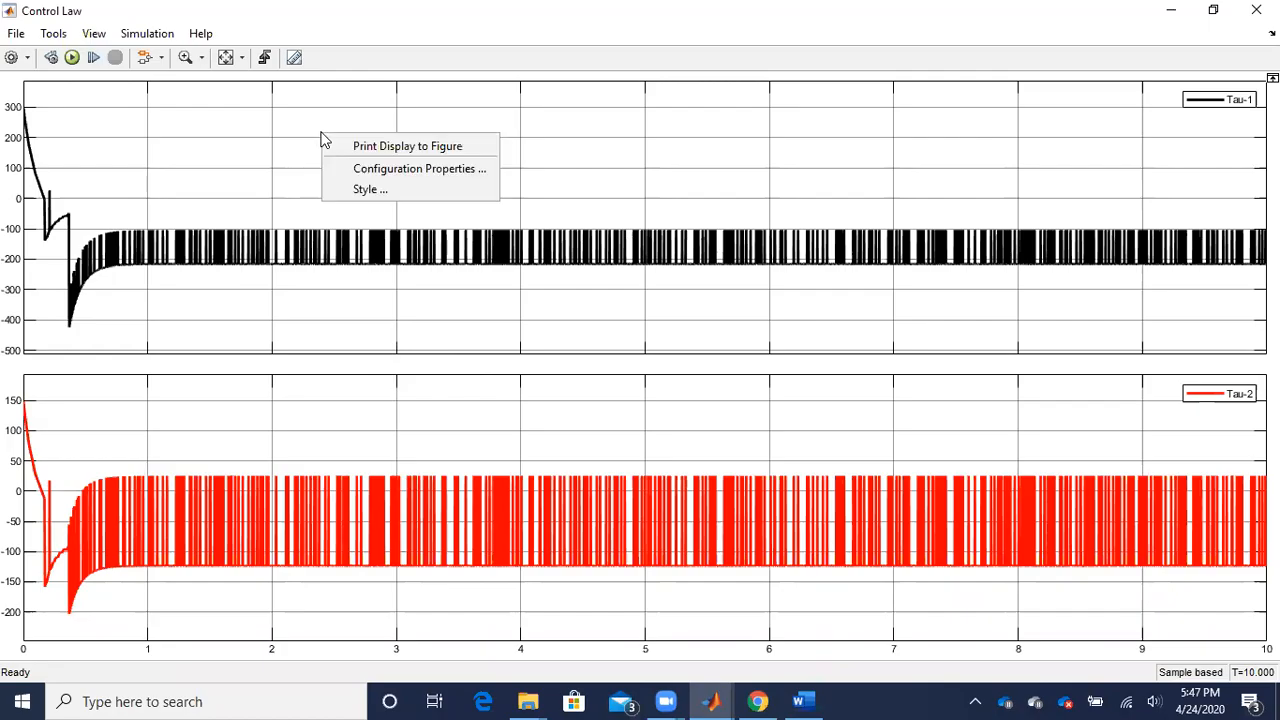
{"action": "left_click", "coordinate": [371, 148]}
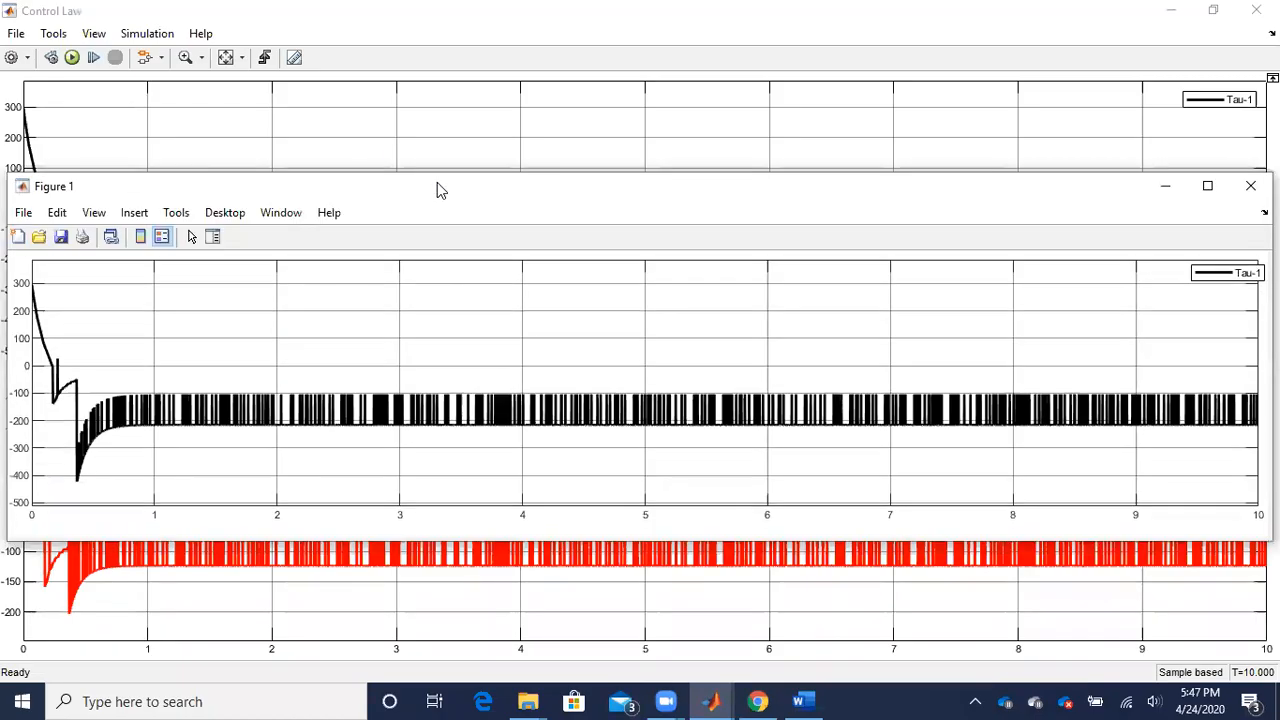
{"action": "left_click", "coordinate": [1207, 186]}
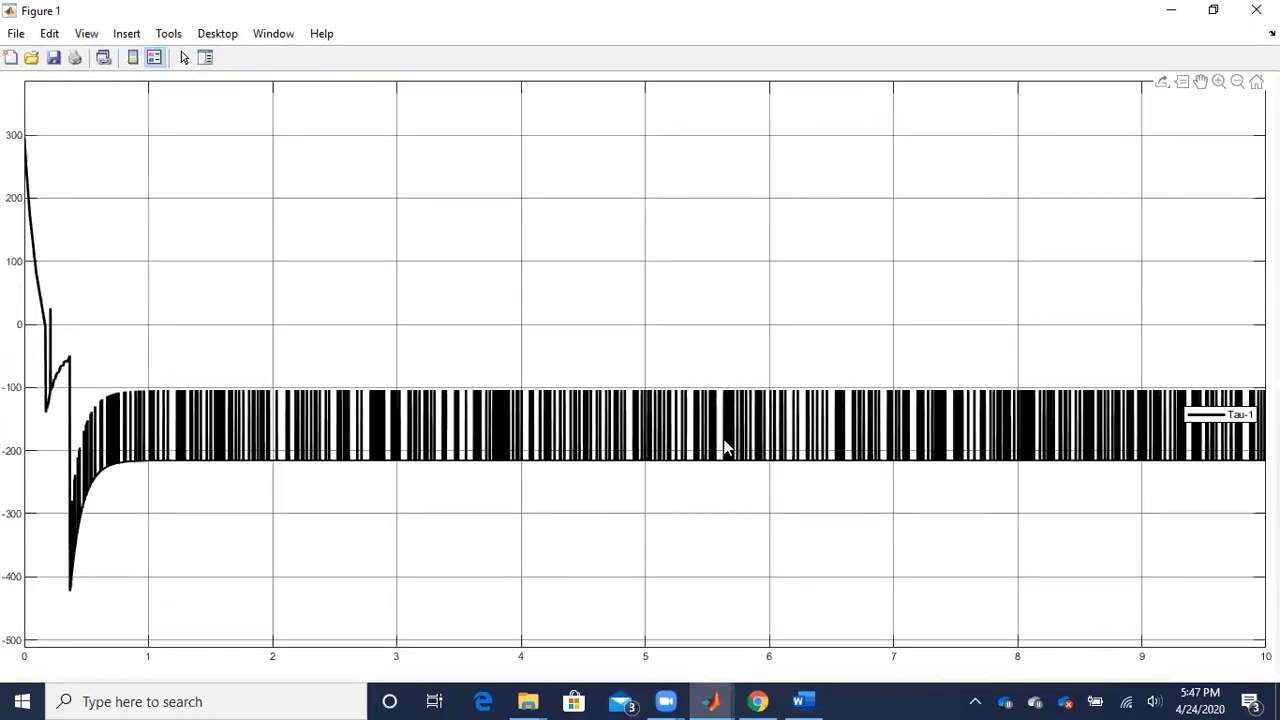
- Add the x-axis label Time (s) to the Tau-1 figure with font size 20 and close the Property Inspector
{"action": "left_click", "coordinate": [206, 58]}
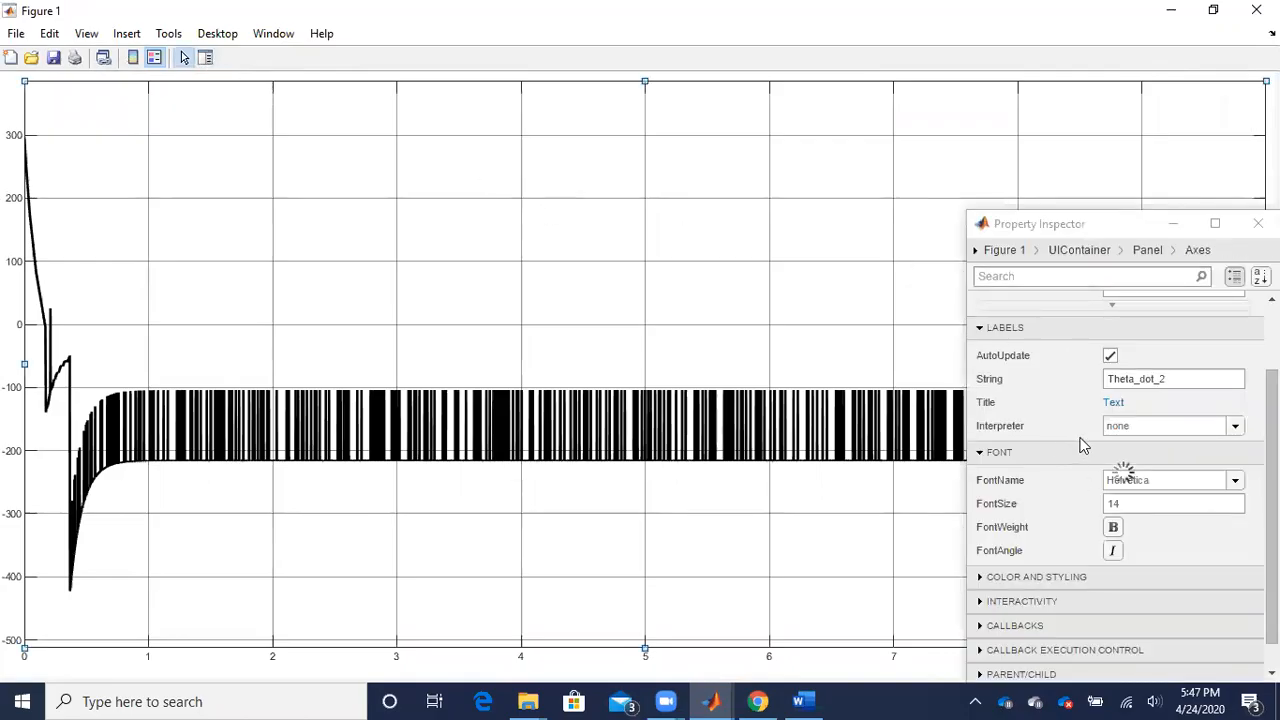
{"action": "scroll", "coordinate": [1092, 439], "scroll_direction": "down", "scroll_amount": 2}
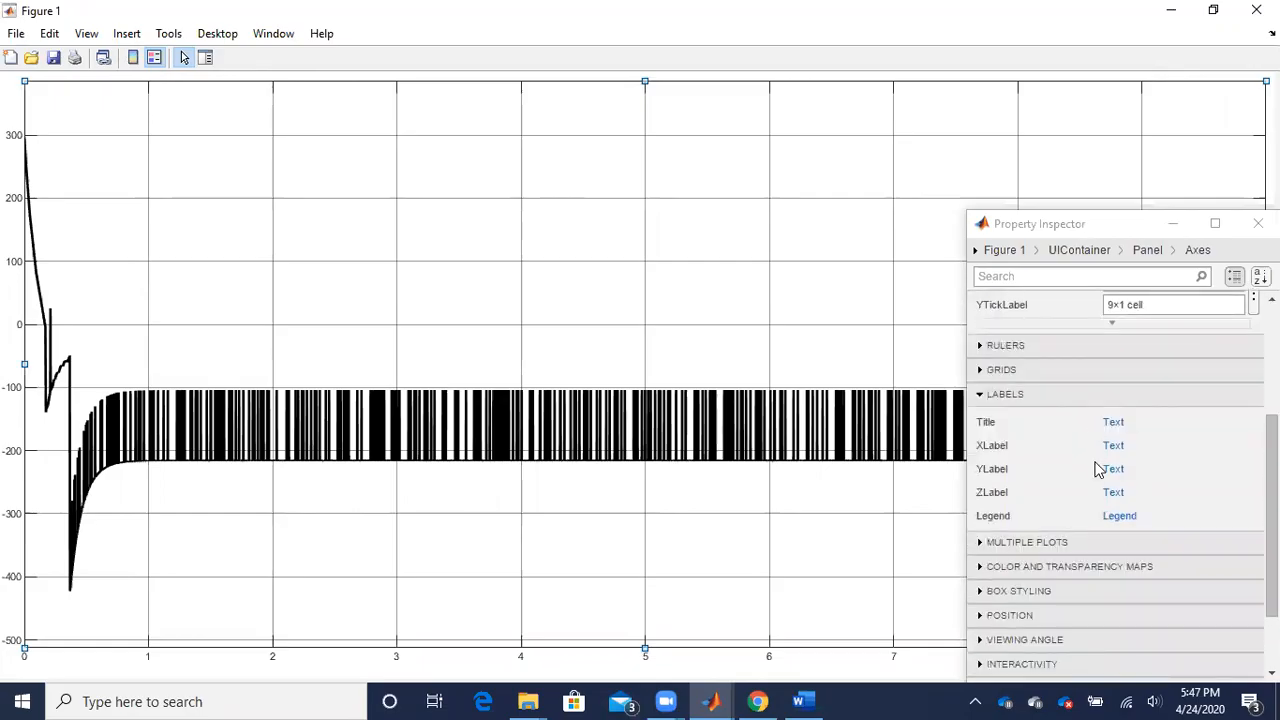
{"action": "left_click", "coordinate": [1118, 447]}
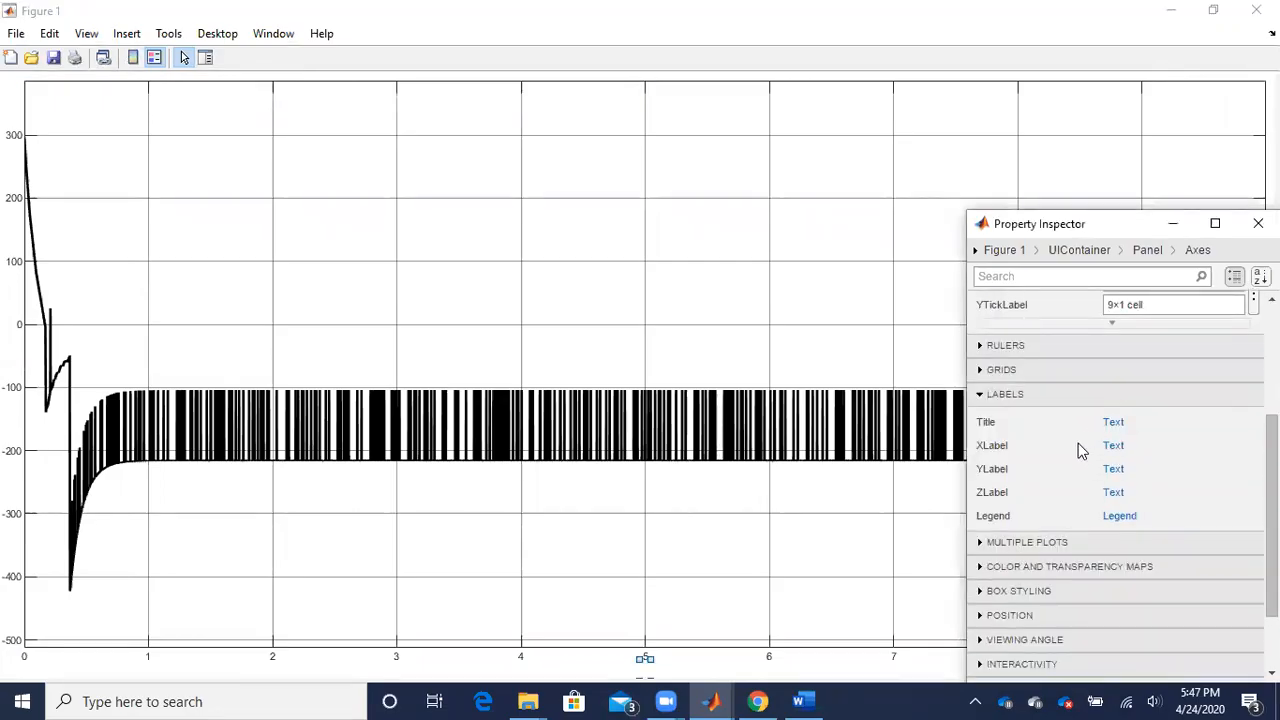
{"action": "left_click", "coordinate": [1120, 470]}
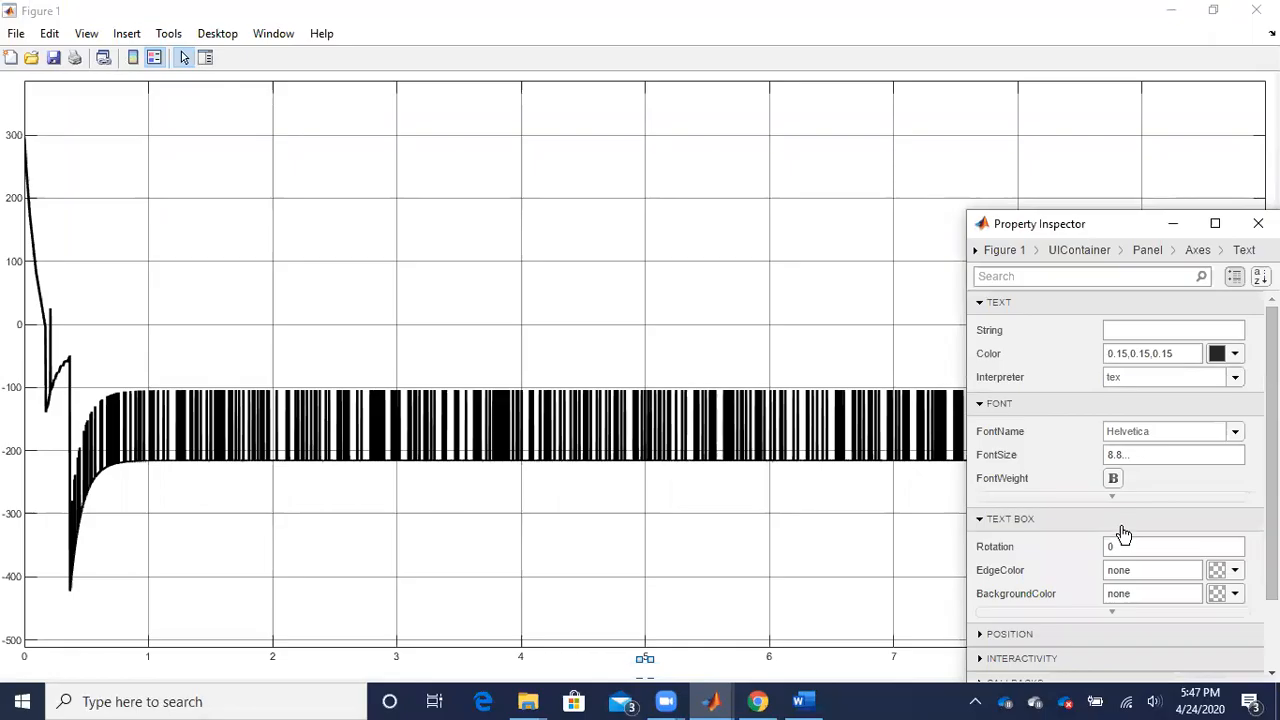
{"action": "left_click", "coordinate": [1118, 331]}
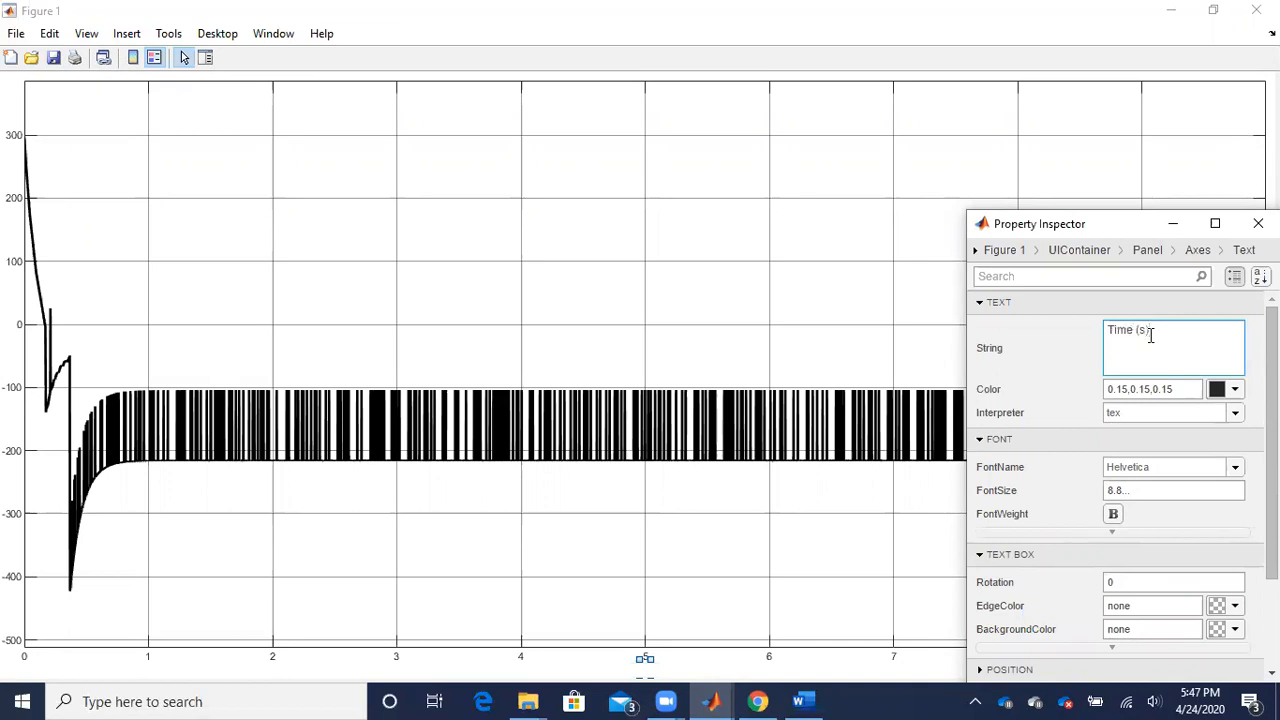
{"action": "left_click", "coordinate": [1140, 489]}
{"action": "key", "text": "ctrl+a"}
{"action": "type", "text": "20"}
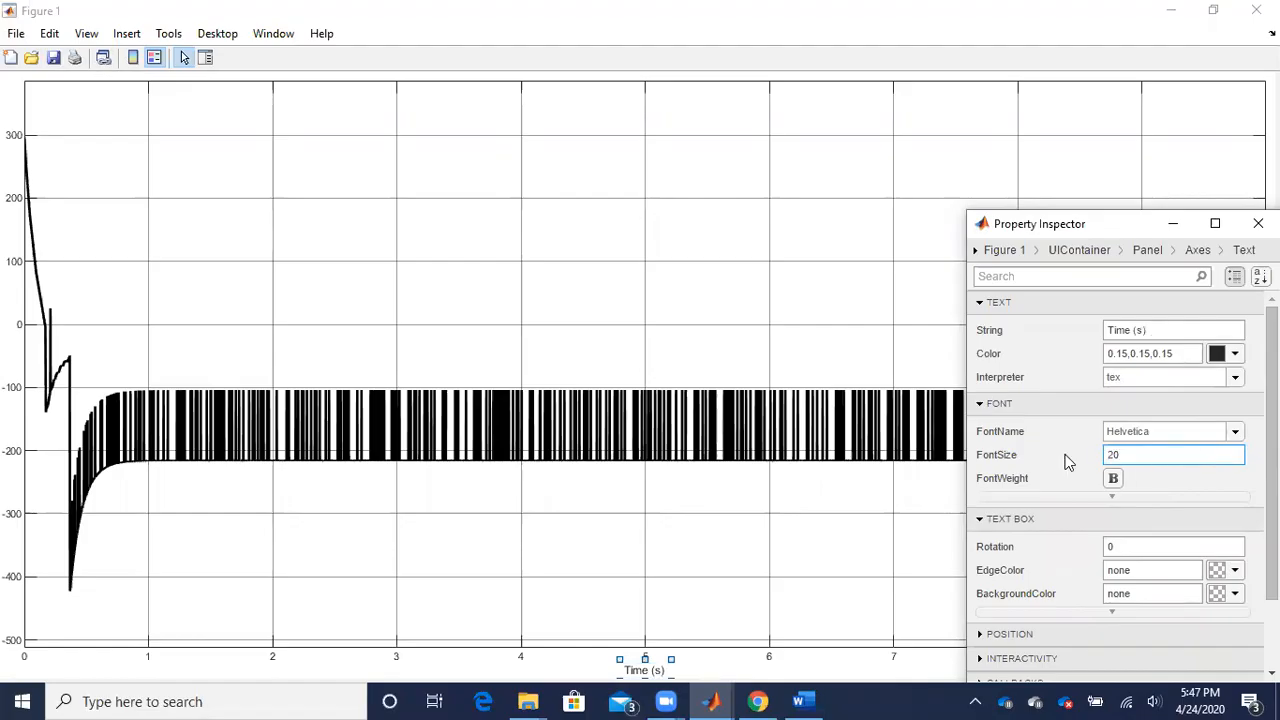
{"action": "key", "text": "Return"}
{"action": "left_click", "coordinate": [1256, 222]}
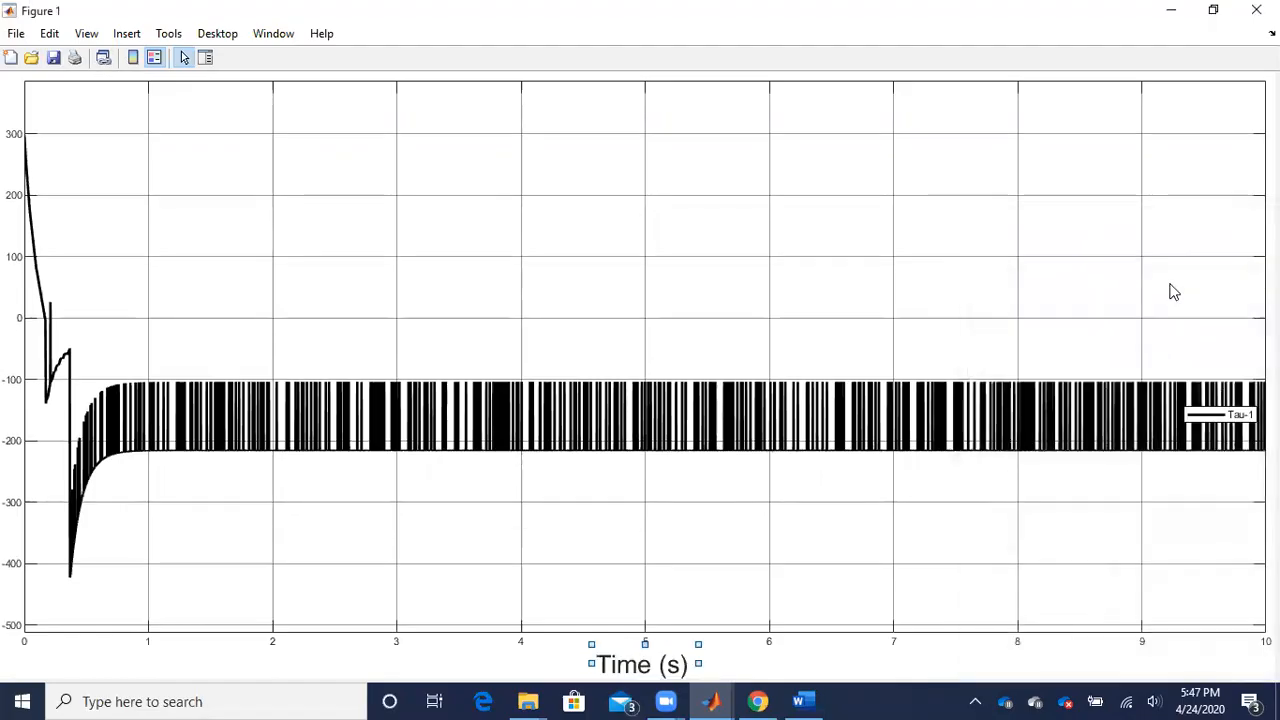
- Give the Tau-1 axes the title Control Law - 1 at font size 20 and close the Property Inspector
{"action": "right_click", "coordinate": [370, 203]}
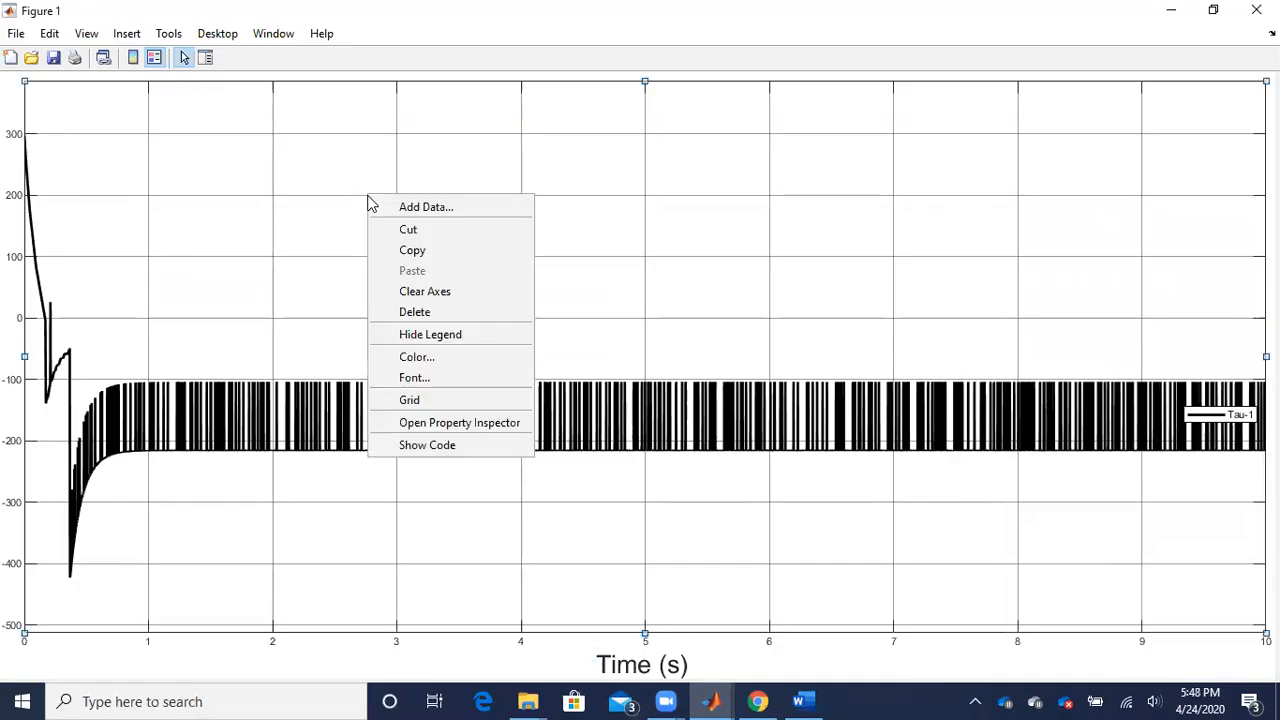
{"action": "left_click", "coordinate": [459, 422]}
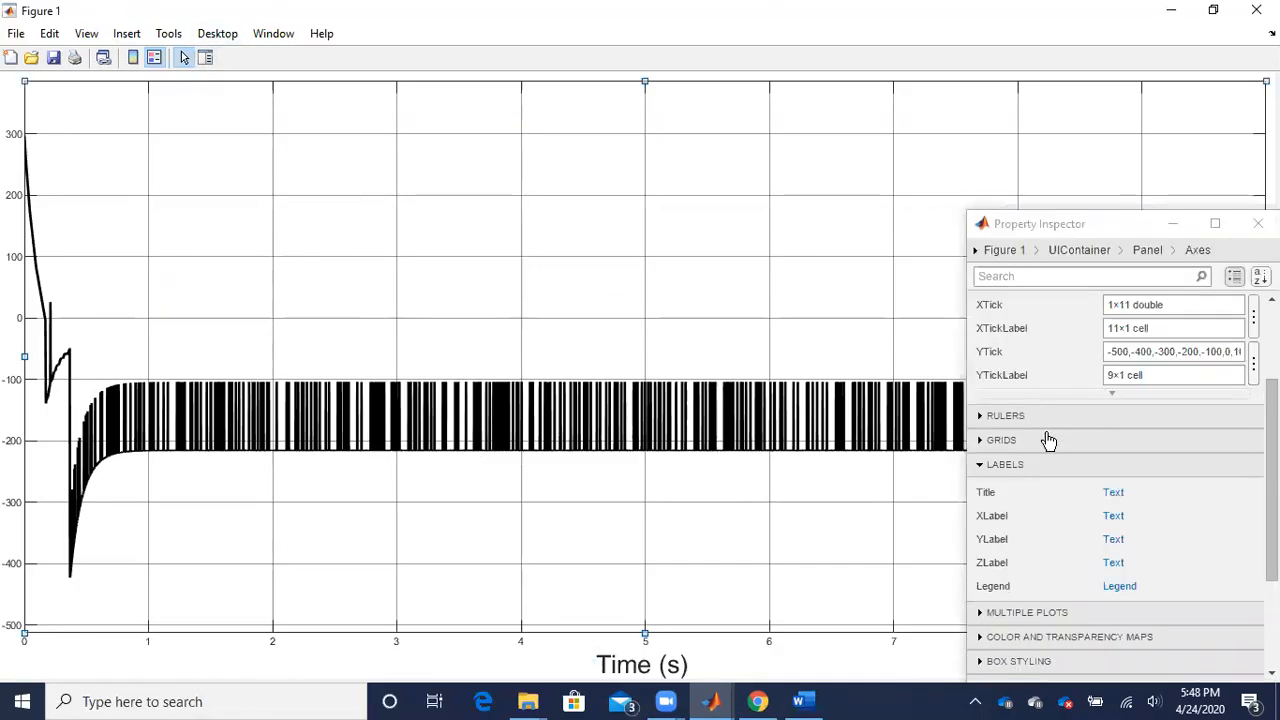
{"action": "scroll", "coordinate": [1048, 440], "scroll_direction": "up", "scroll_amount": 3}
{"action": "scroll", "coordinate": [1048, 445], "scroll_direction": "down", "scroll_amount": 1}
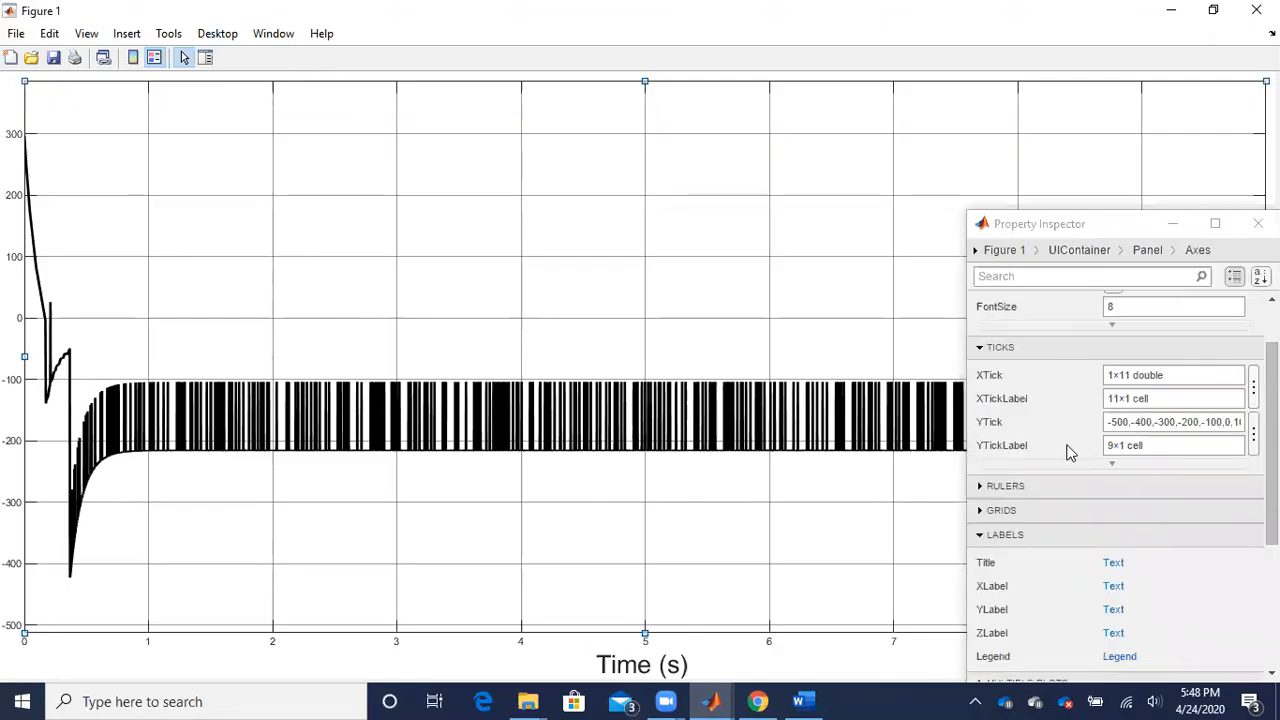
{"action": "left_click", "coordinate": [1113, 563]}
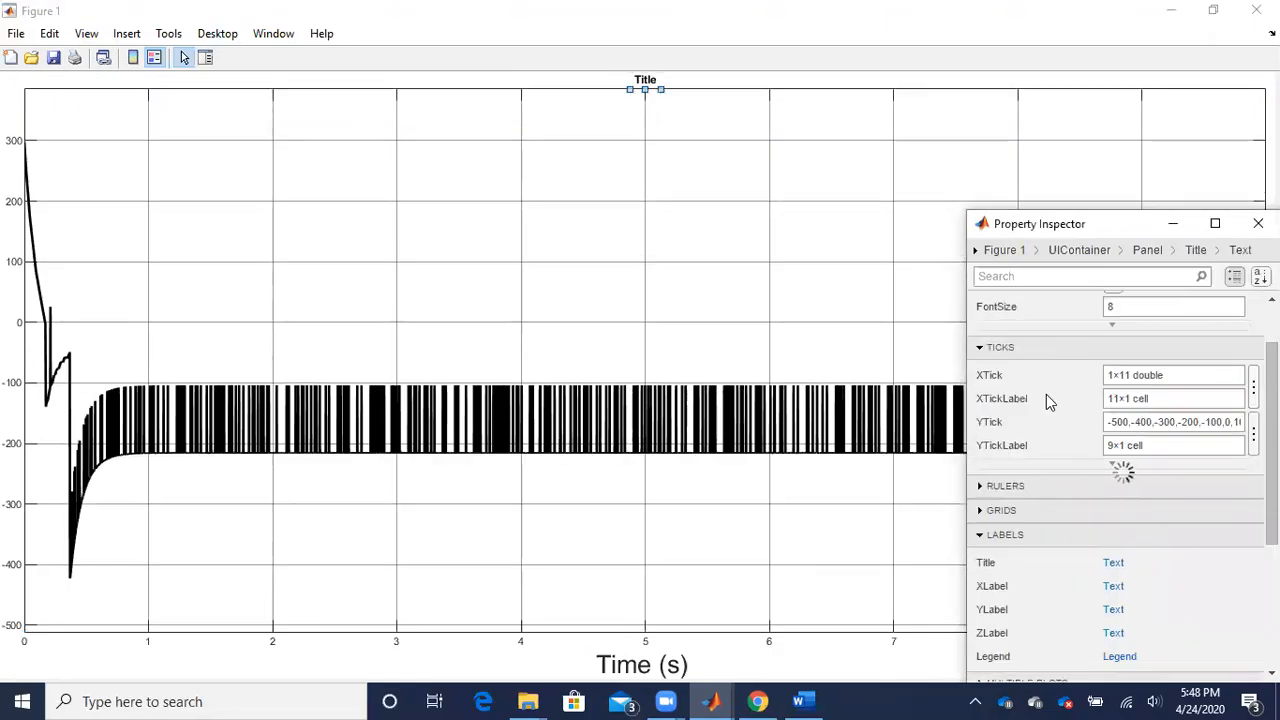
{"action": "left_click", "coordinate": [1118, 332]}
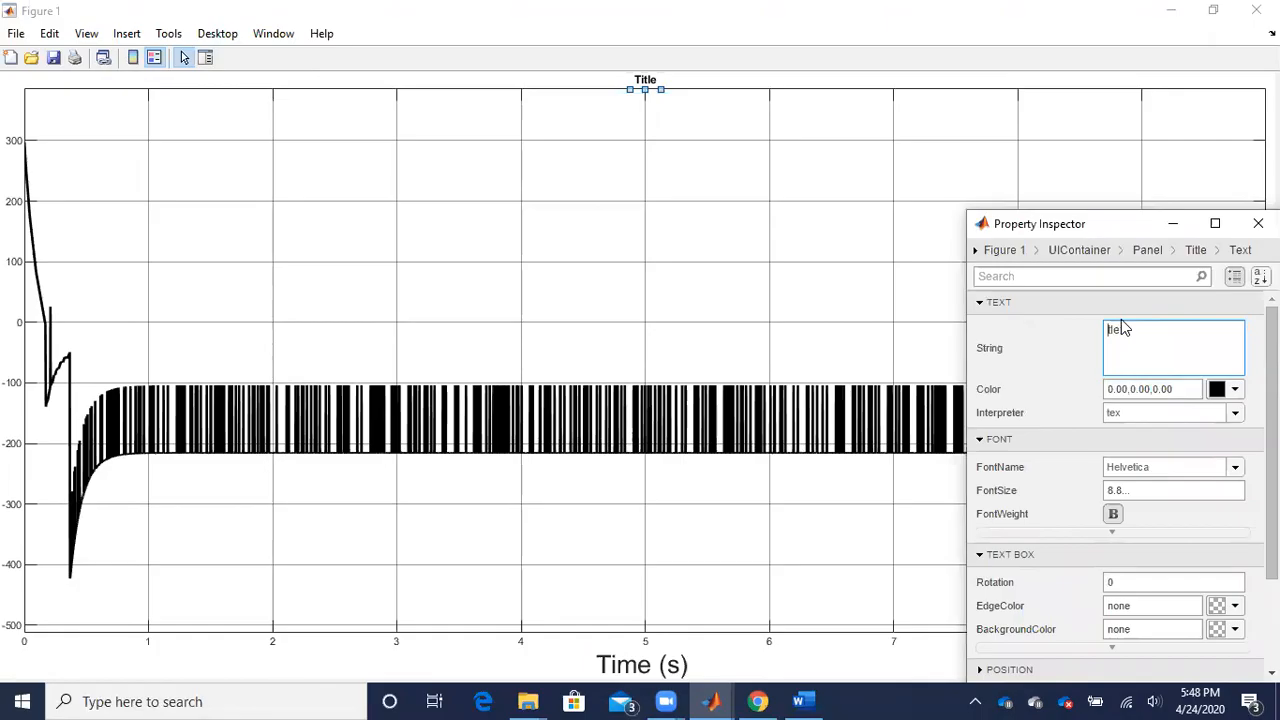
{"action": "type", "text": "Control"}
{"action": "type", "text": "Law - 1"}
{"action": "left_click", "coordinate": [1149, 488]}
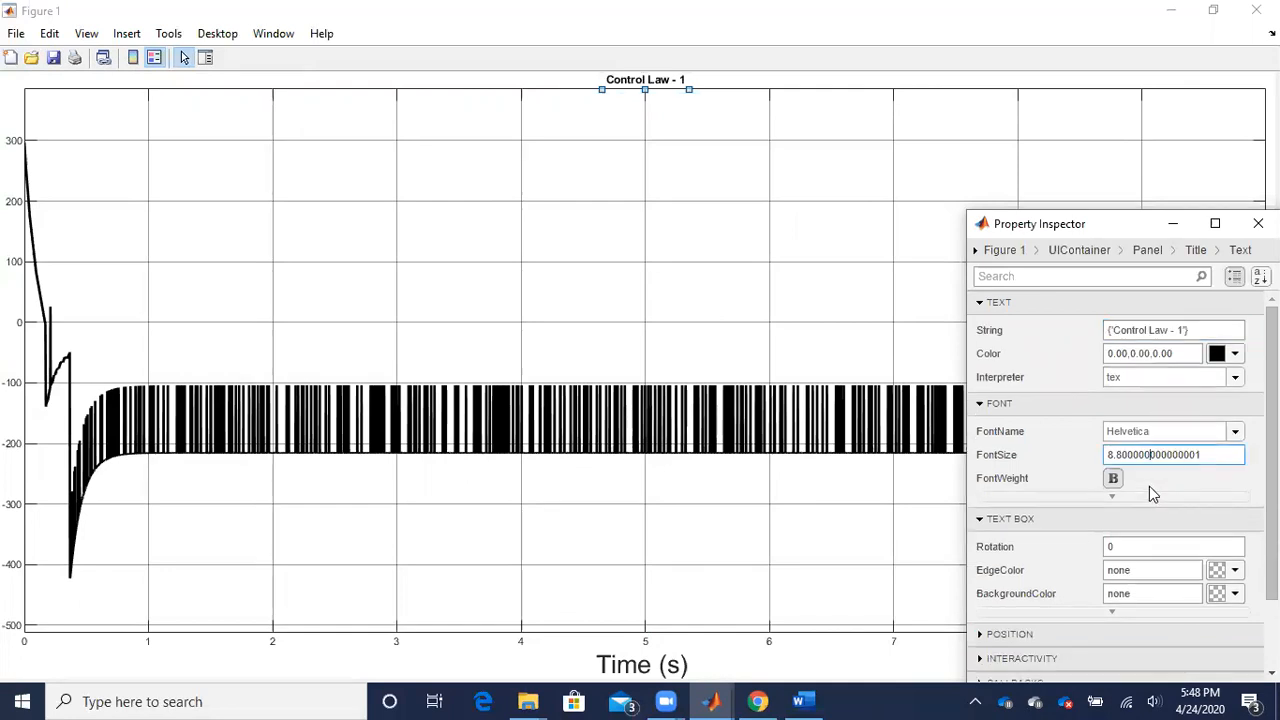
{"action": "key", "text": "ctrl+a"}
{"action": "type", "text": "20"}
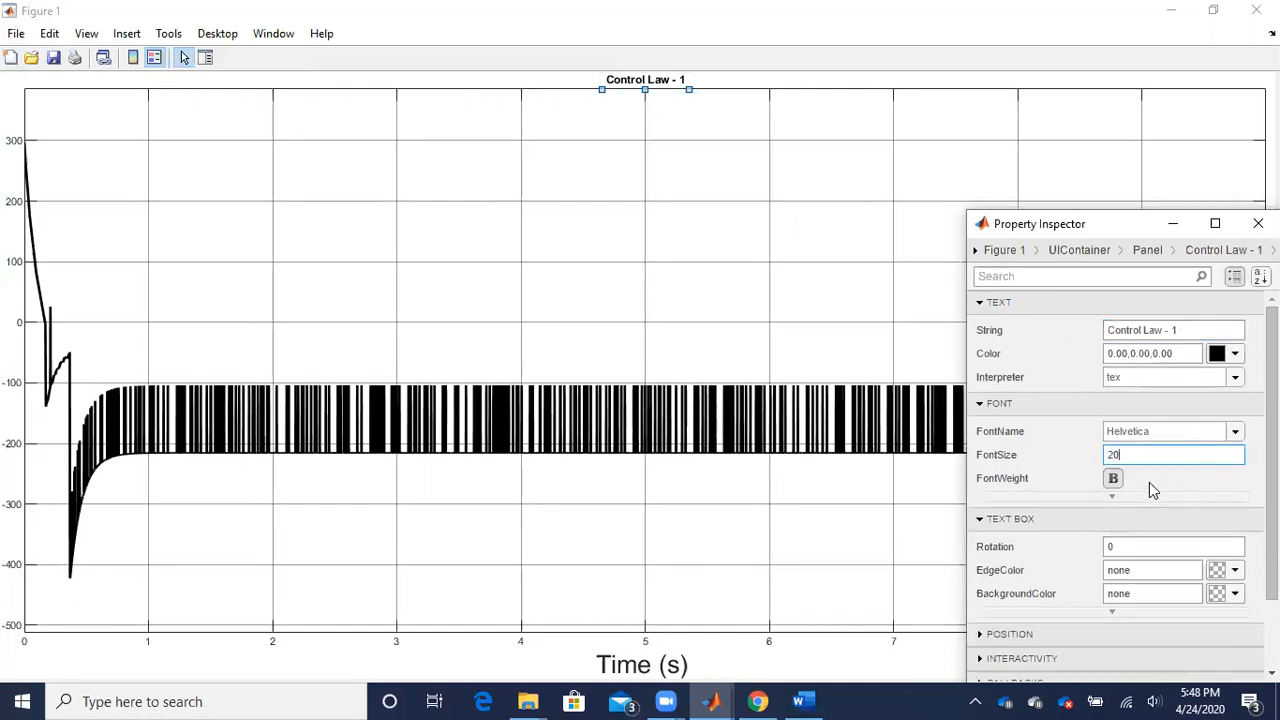
{"action": "key", "text": "Return"}
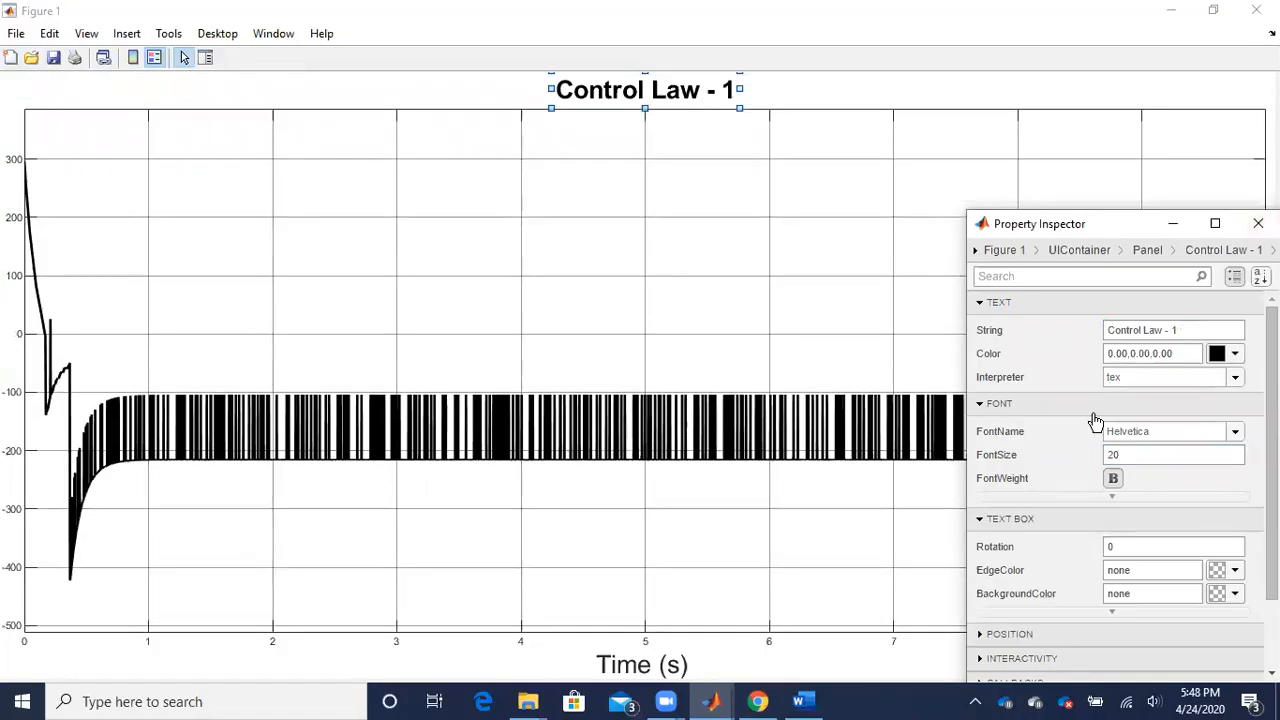
{"action": "scroll", "coordinate": [1096, 418], "scroll_direction": "down", "scroll_amount": 2}
{"action": "left_click", "coordinate": [1258, 223]}
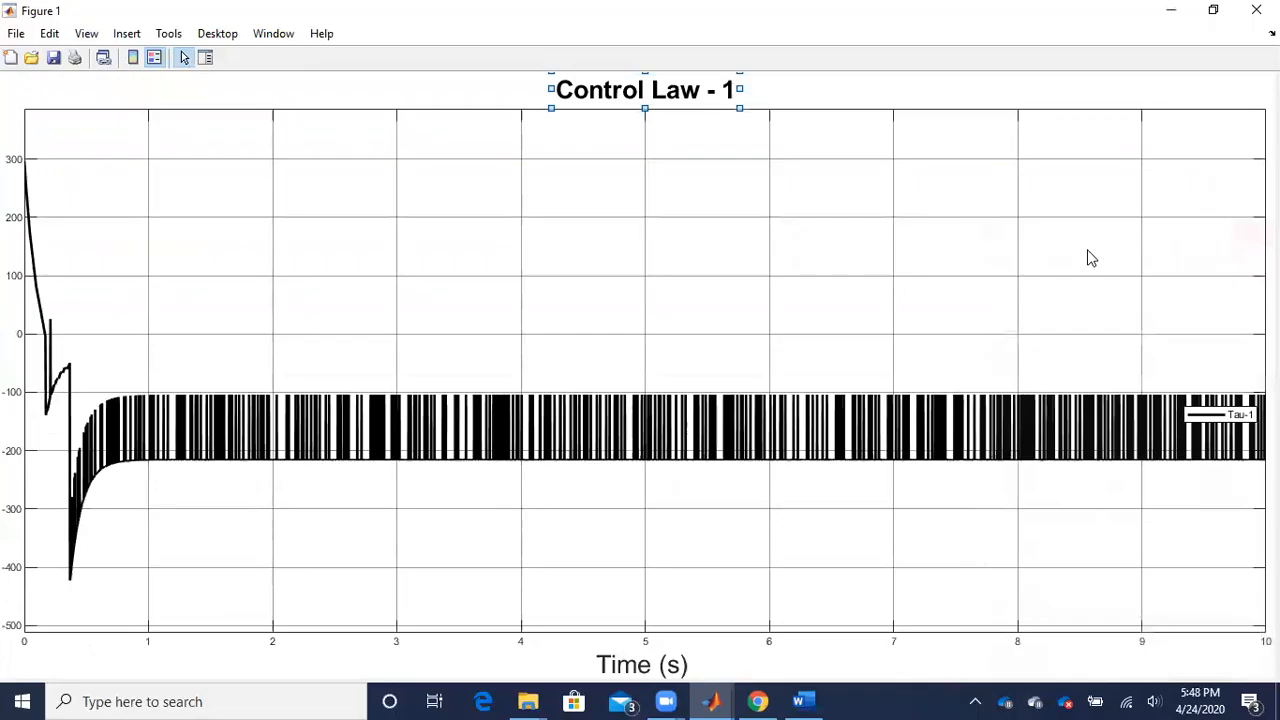
- Reopen the Property Inspector, shift it toward the middle of the figure and widen it slightly
{"action": "left_click", "coordinate": [205, 57]}
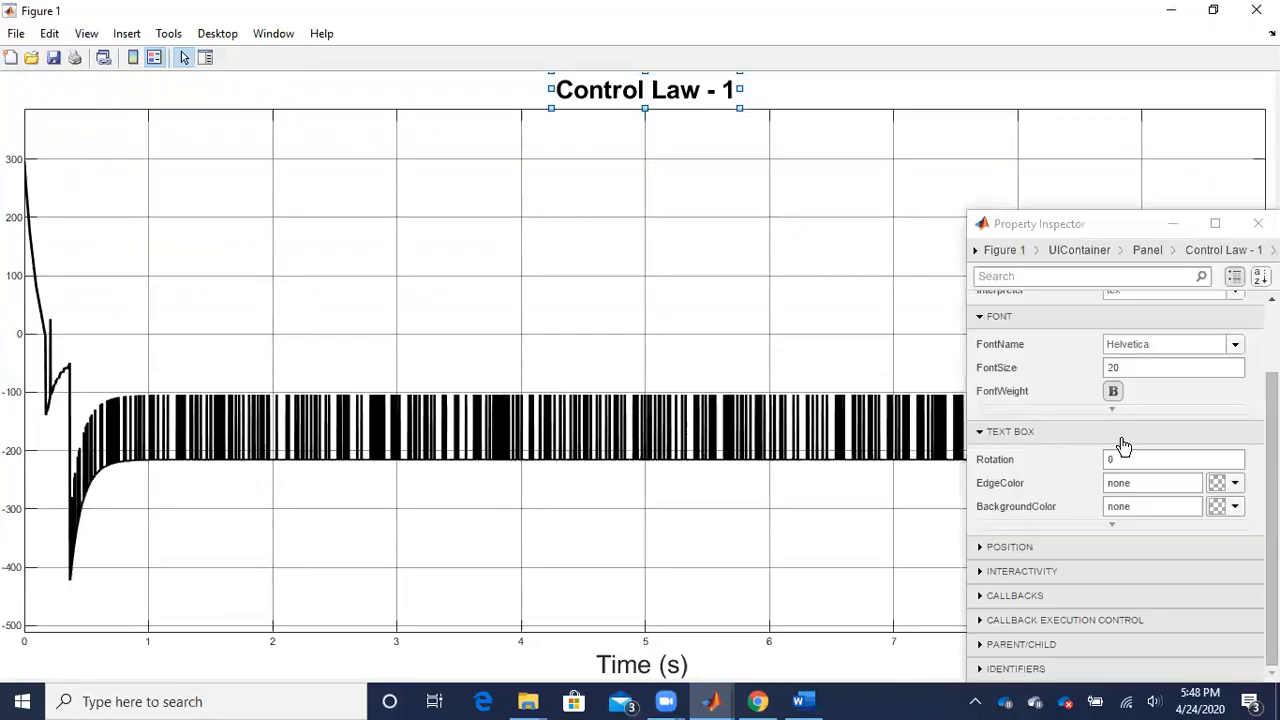
{"action": "left_click_drag", "start_coordinate": [1105, 229], "coordinate": [929, 219]}
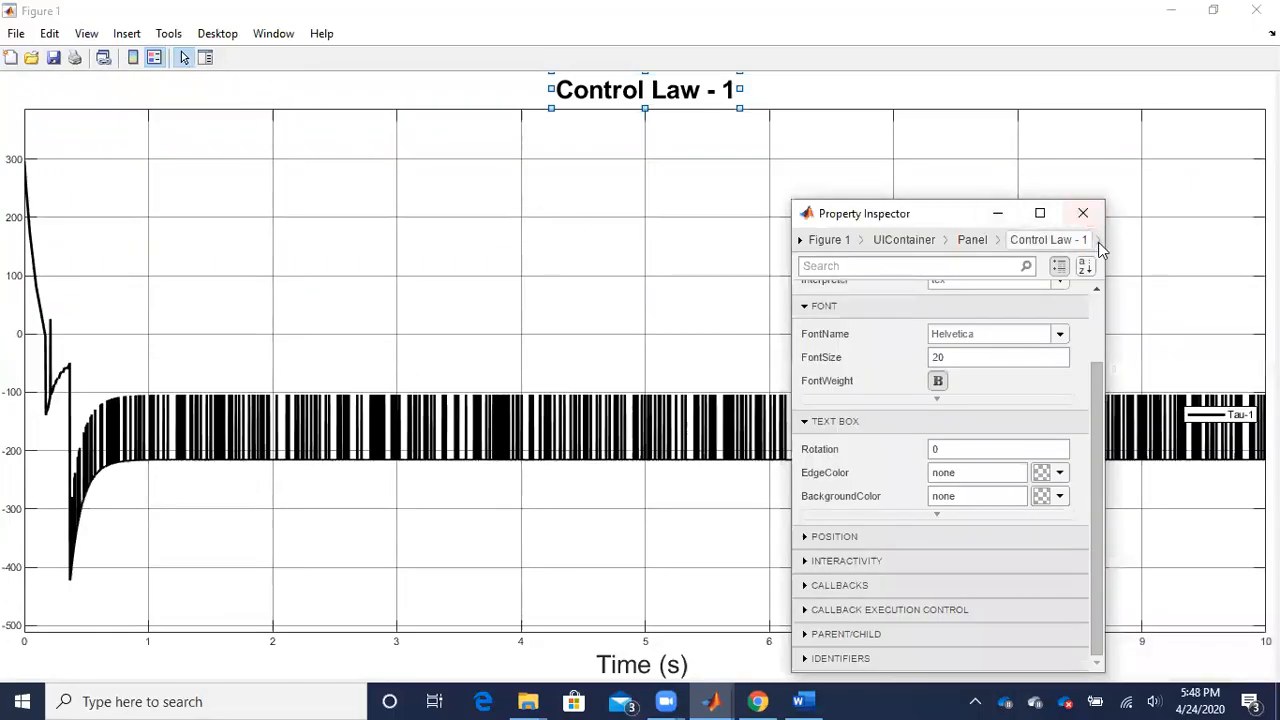
{"action": "left_click_drag", "start_coordinate": [1105, 265], "coordinate": [1153, 262]}
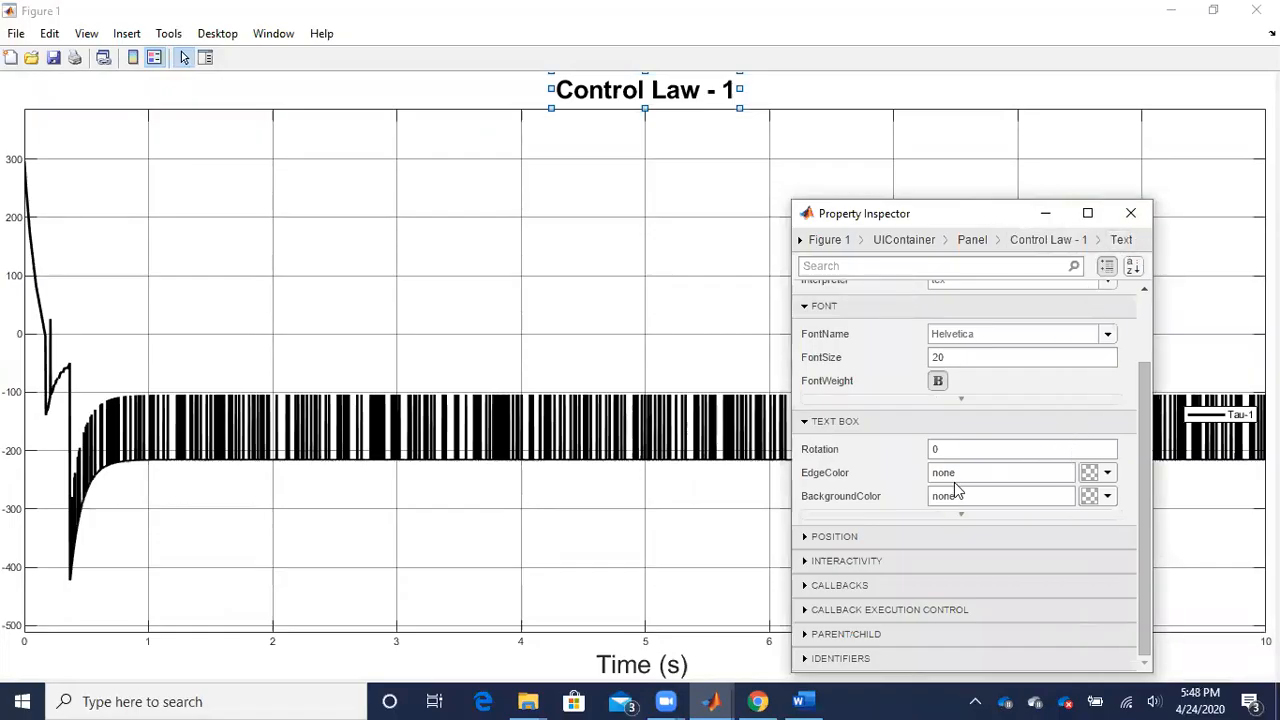
- Add the y-axis label Tau-1 to the figure at font size 20 and close the Property Inspector
{"action": "left_click", "coordinate": [975, 241]}
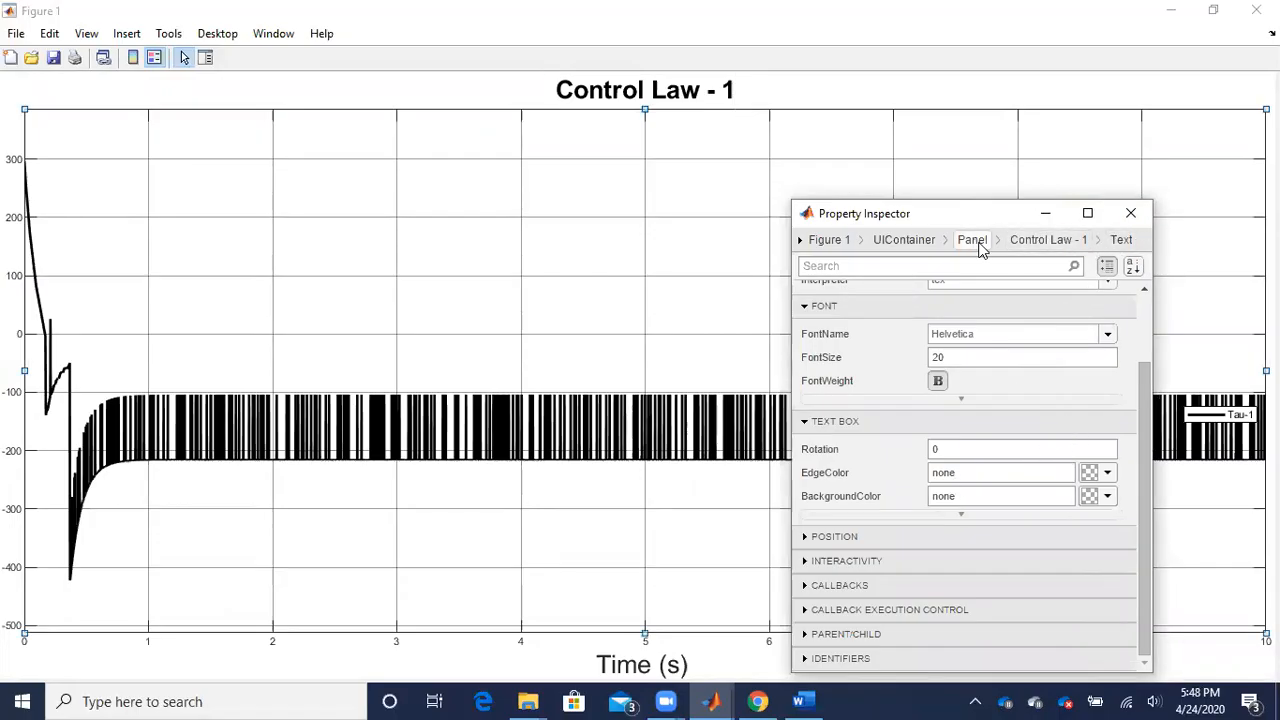
{"action": "scroll", "coordinate": [948, 537], "scroll_direction": "down", "scroll_amount": 3}
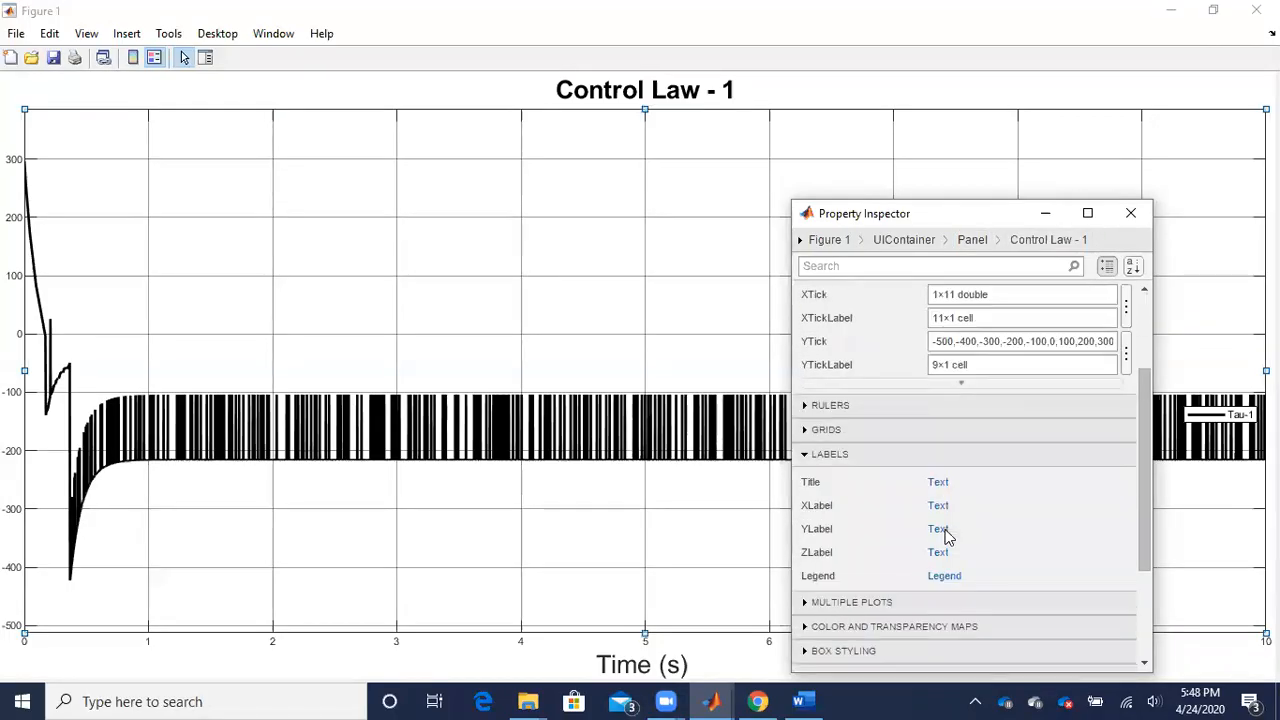
{"action": "scroll", "coordinate": [948, 548], "scroll_direction": "down", "scroll_amount": 4}
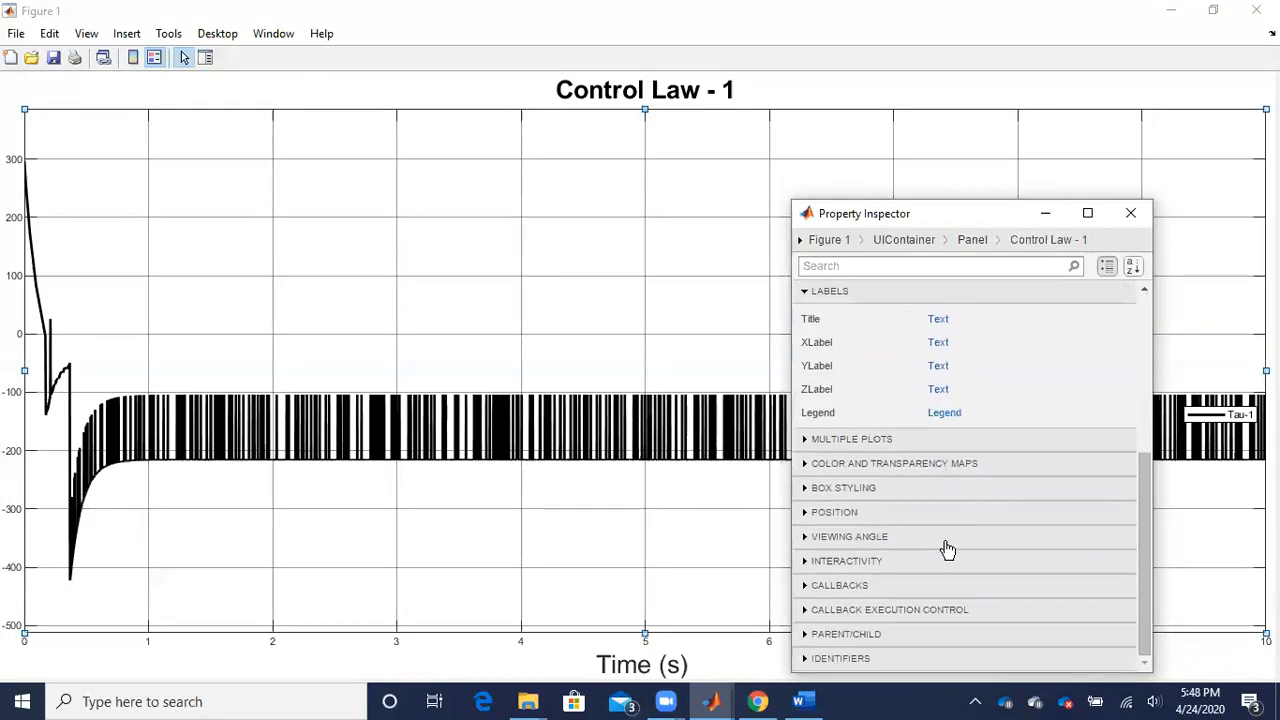
{"action": "scroll", "coordinate": [948, 548], "scroll_direction": "up", "scroll_amount": 3}
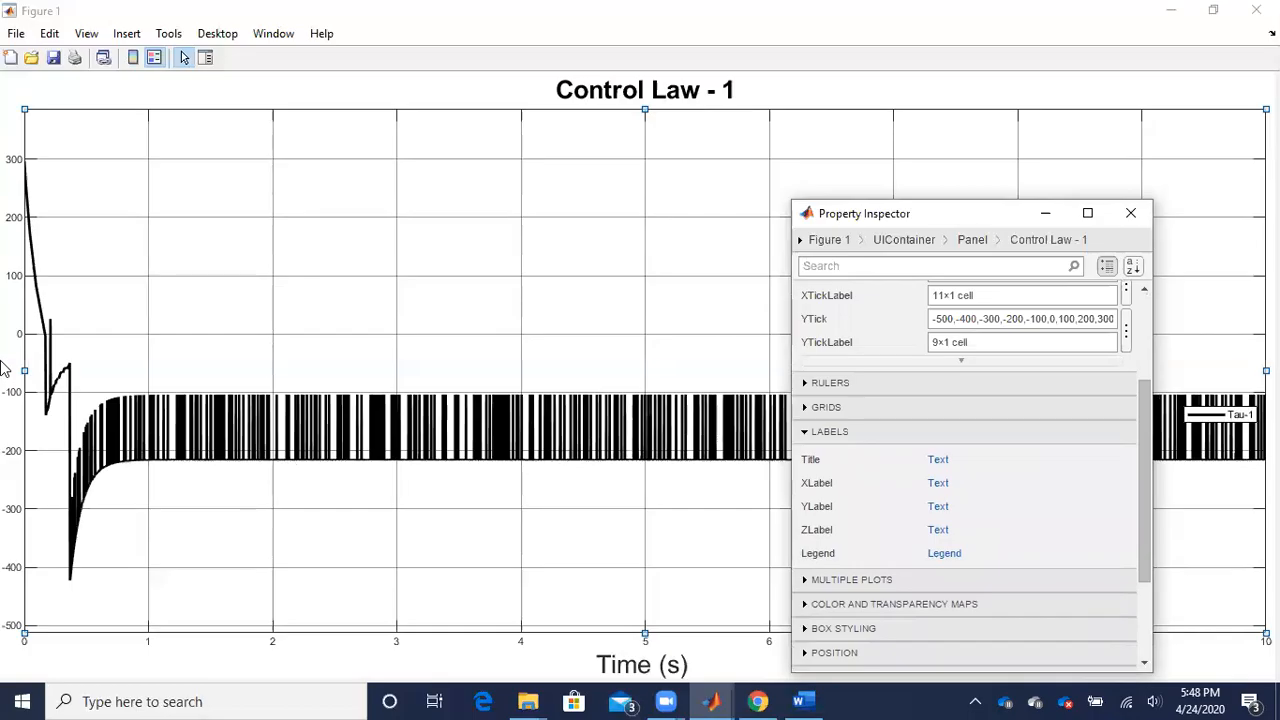
{"action": "left_click", "coordinate": [938, 508]}
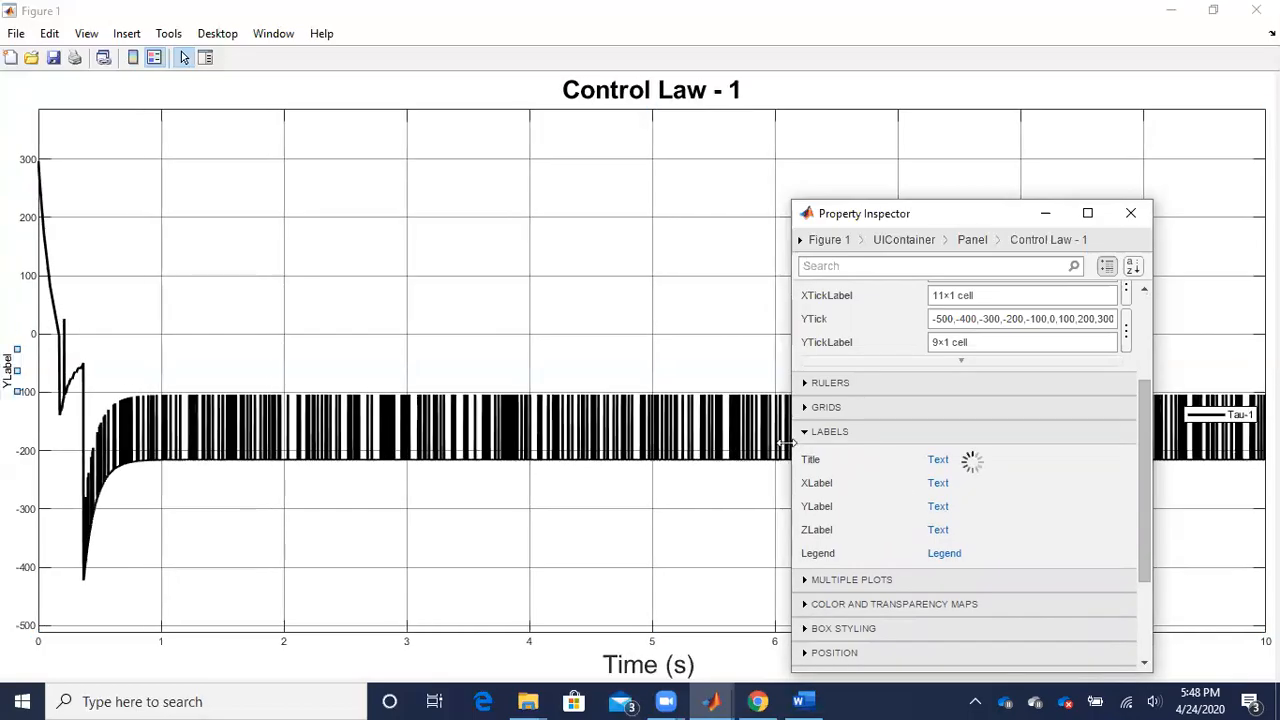
{"action": "scroll", "coordinate": [920, 523], "scroll_direction": "up", "scroll_amount": 3}
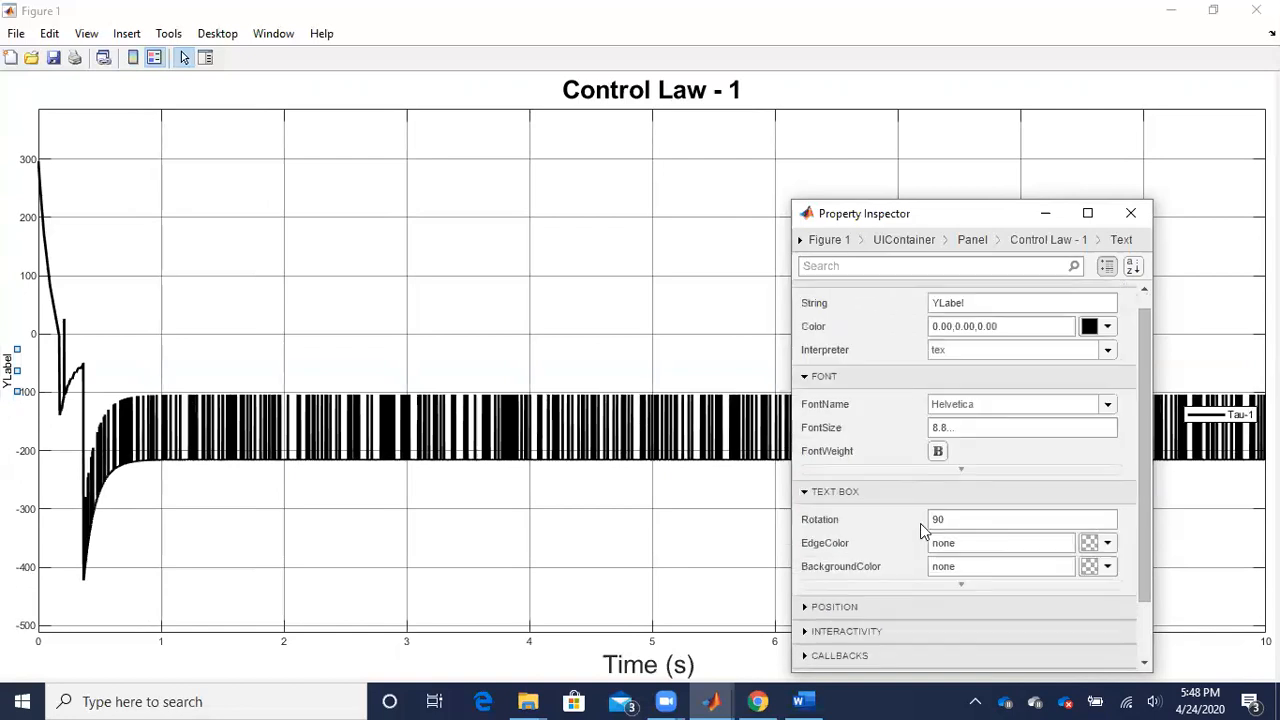
{"action": "left_click", "coordinate": [970, 320]}
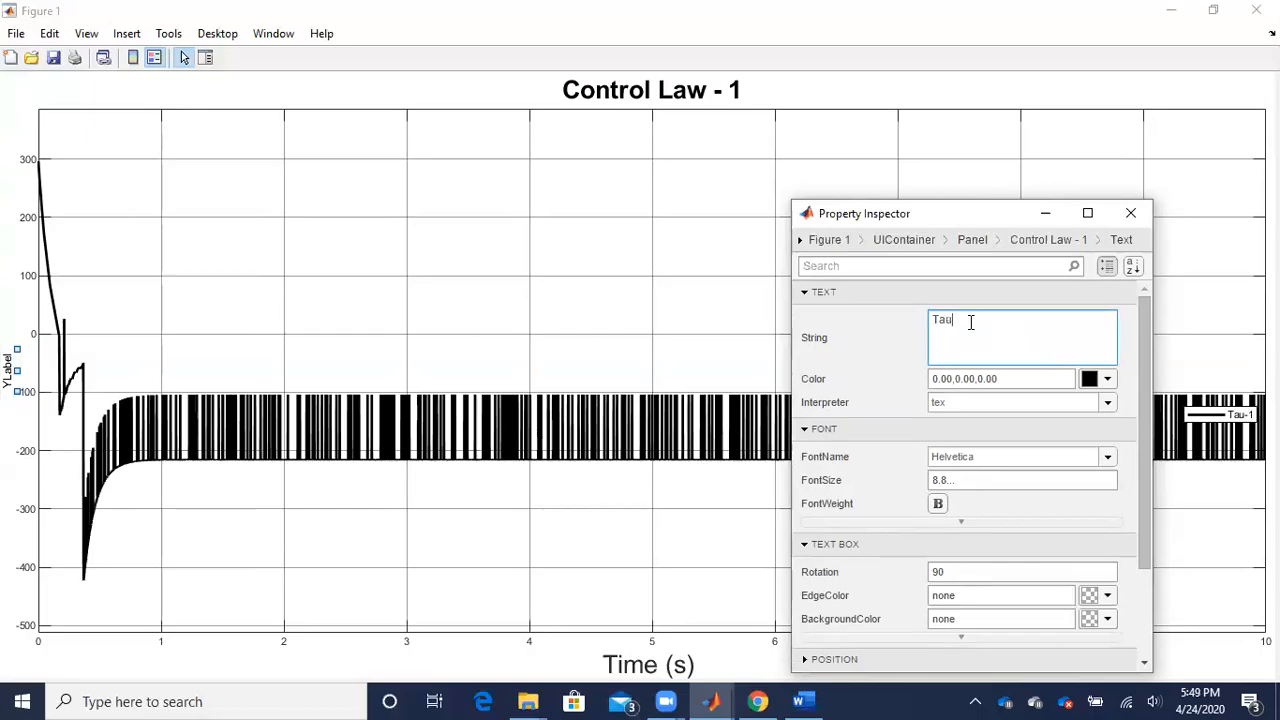
{"action": "left_click", "coordinate": [962, 482]}
{"action": "key", "text": "ctrl+a"}
{"action": "type", "text": "20"}
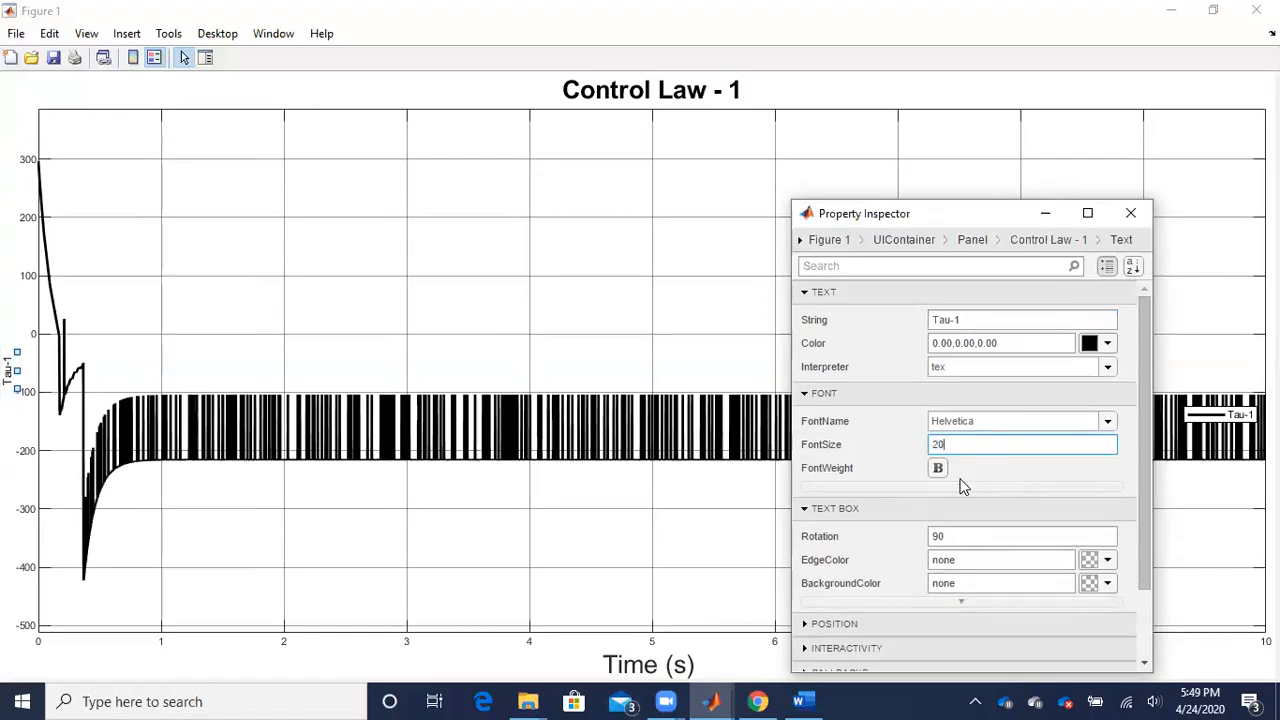
{"action": "key", "text": "Return"}
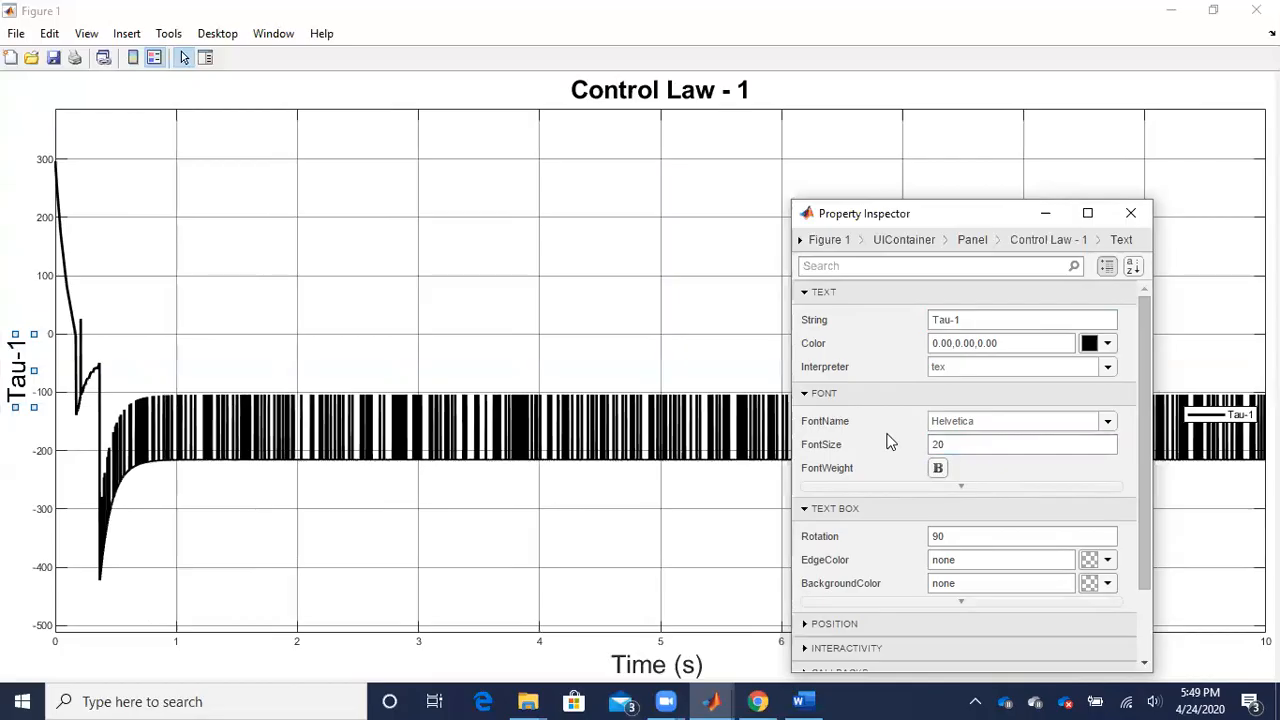
{"action": "left_click", "coordinate": [1131, 216]}
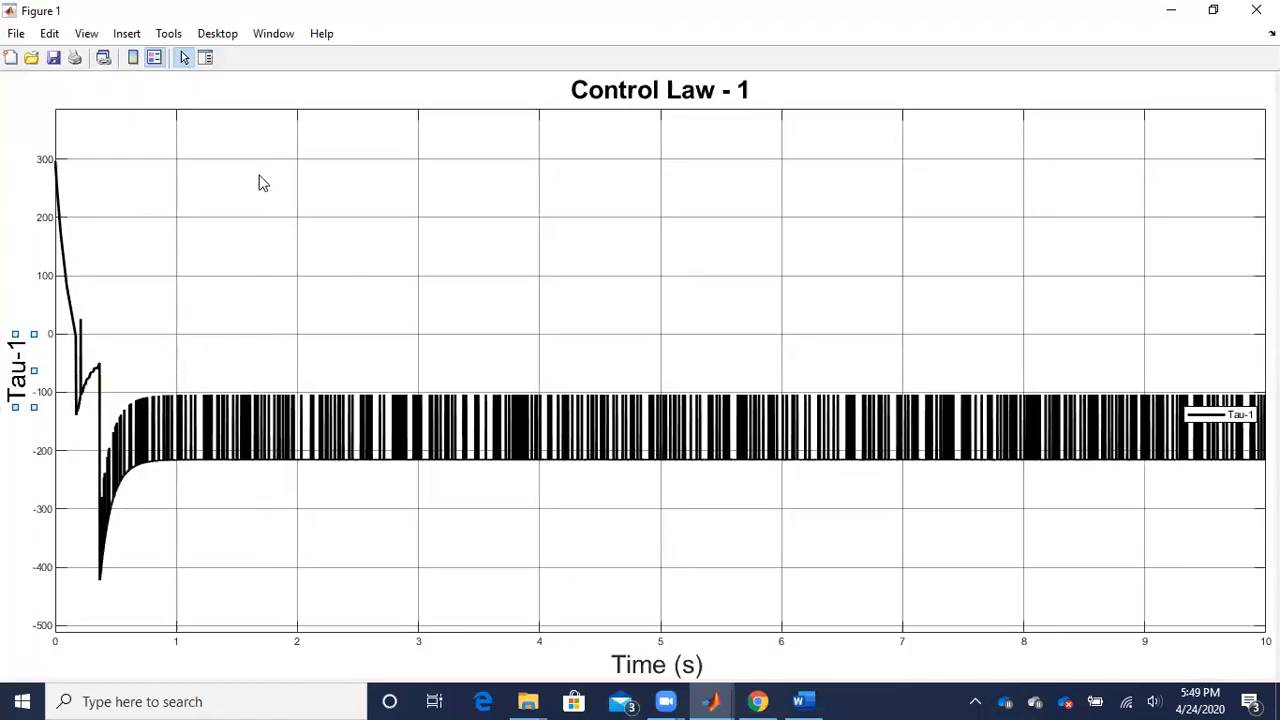
- Reopen the Property Inspector, move it toward the middle of the figure, and open the current axes through a property search for axes
{"action": "left_click", "coordinate": [205, 60]}
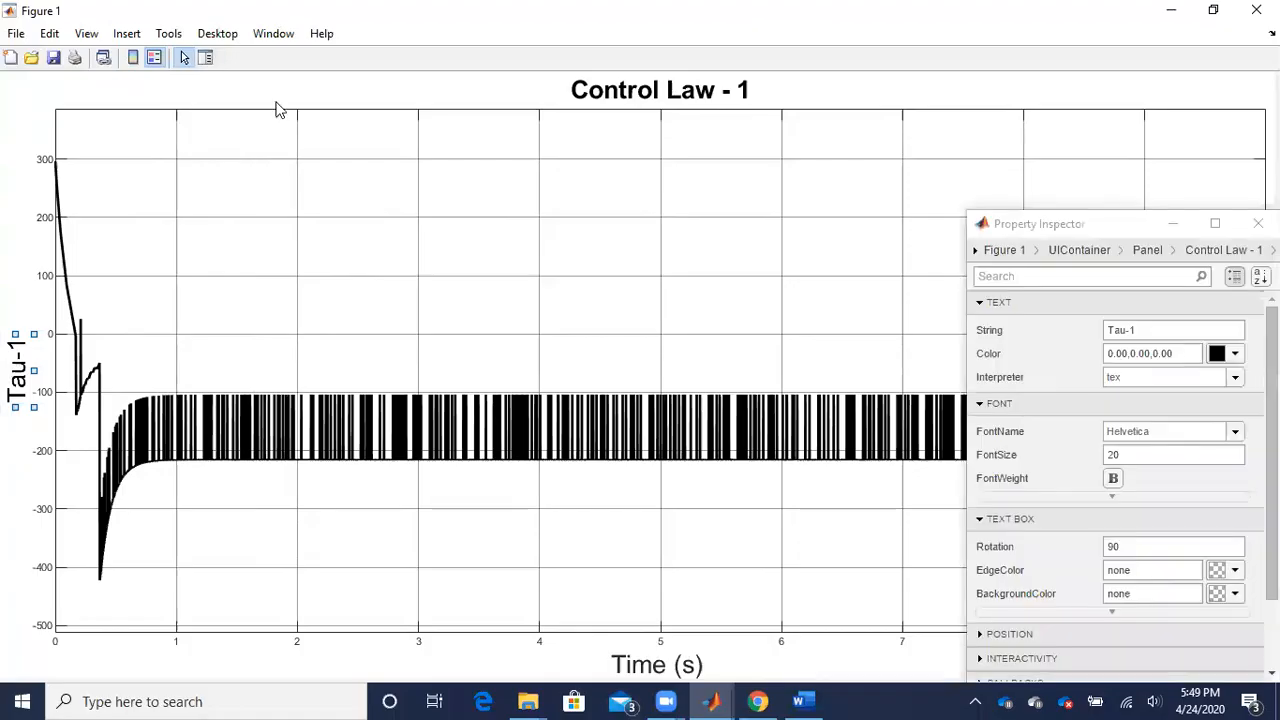
{"action": "left_click_drag", "start_coordinate": [1104, 214], "coordinate": [991, 151]}
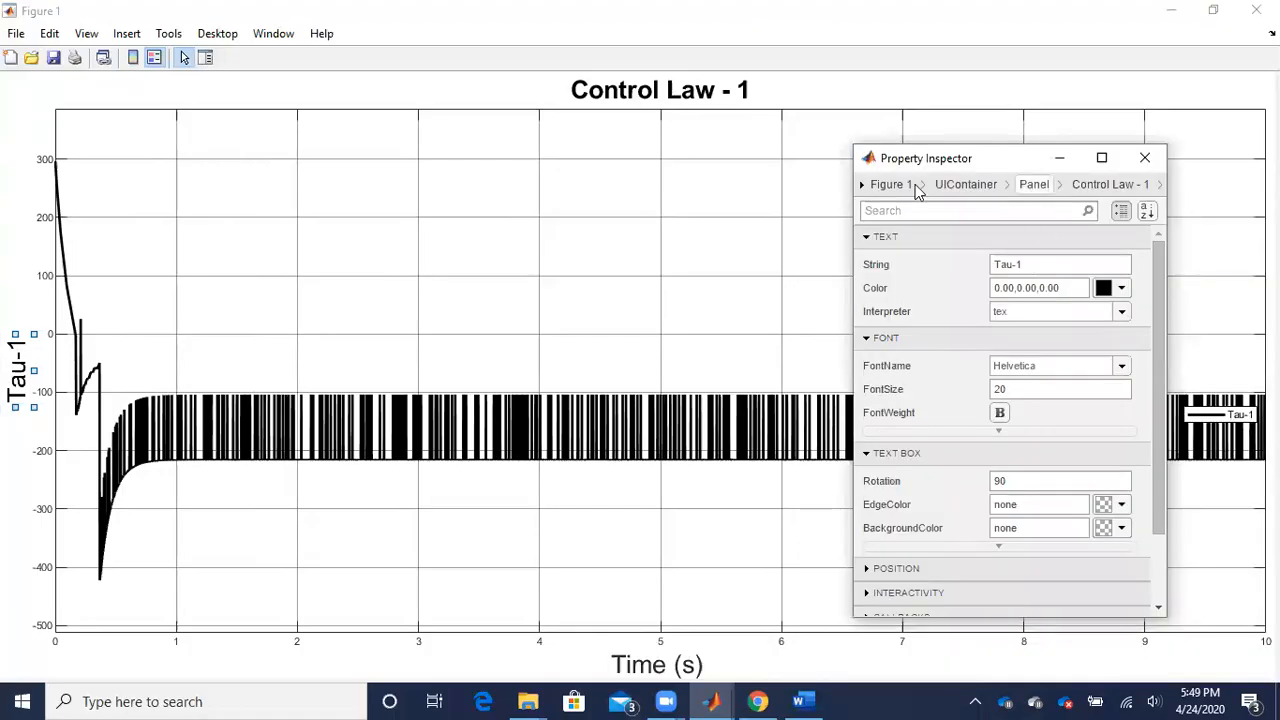
{"action": "left_click", "coordinate": [918, 214]}
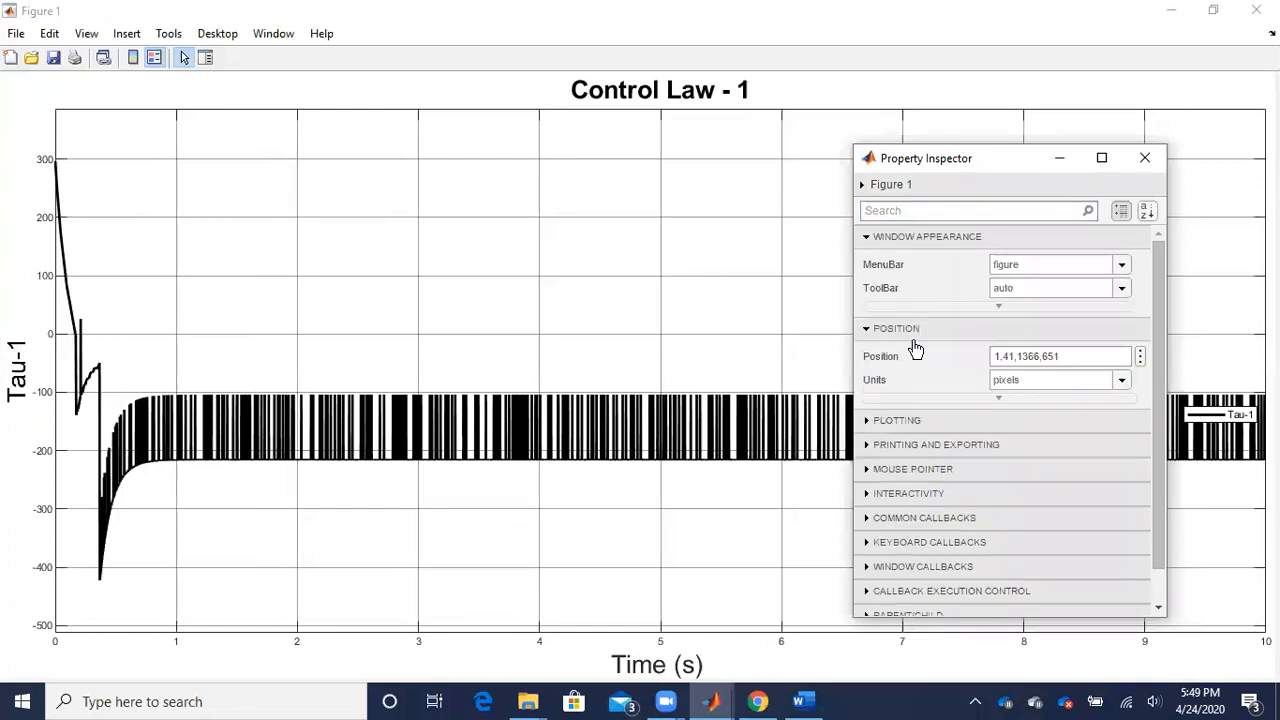
{"action": "scroll", "coordinate": [920, 355], "scroll_direction": "down", "scroll_amount": 1}
{"action": "scroll", "coordinate": [938, 380], "scroll_direction": "up", "scroll_amount": 1}
{"action": "left_click", "coordinate": [890, 210]}
{"action": "type", "text": "axes"}
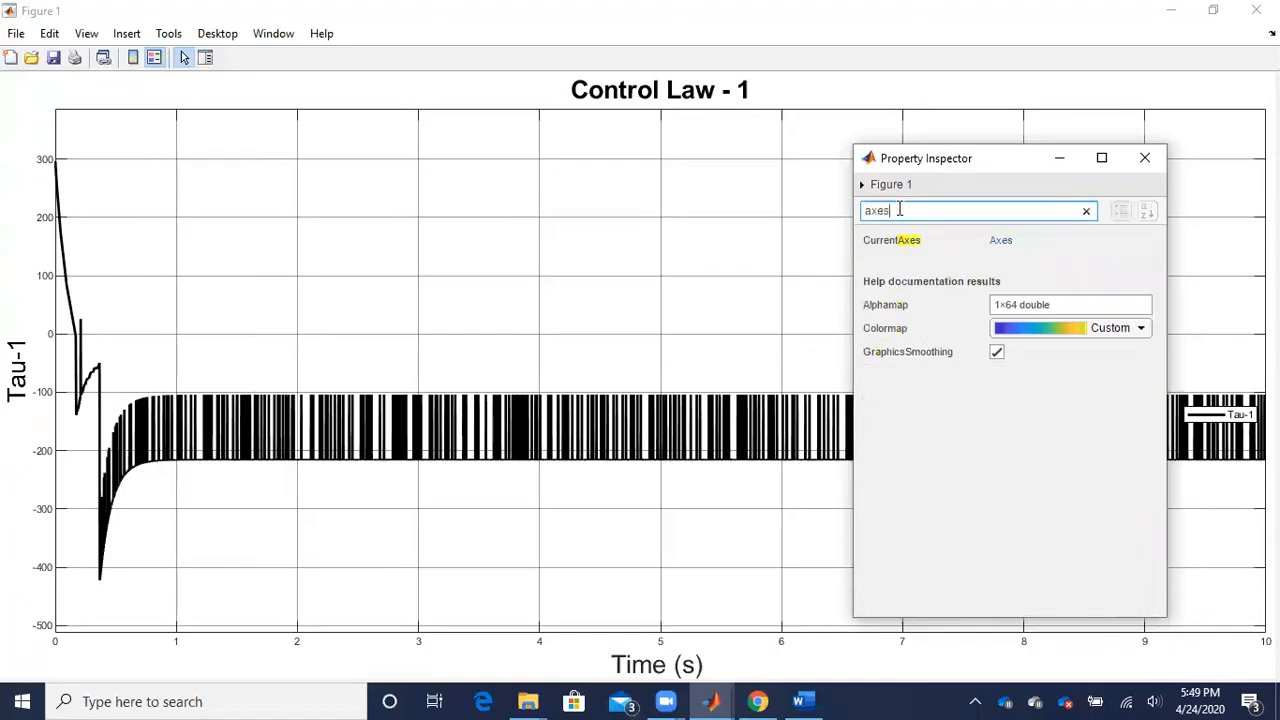
{"action": "left_click", "coordinate": [1003, 244]}
- Try font size 18 for the axes, set it to 20, and close the Property Inspector
{"action": "scroll", "coordinate": [962, 336], "scroll_direction": "down", "scroll_amount": 1}
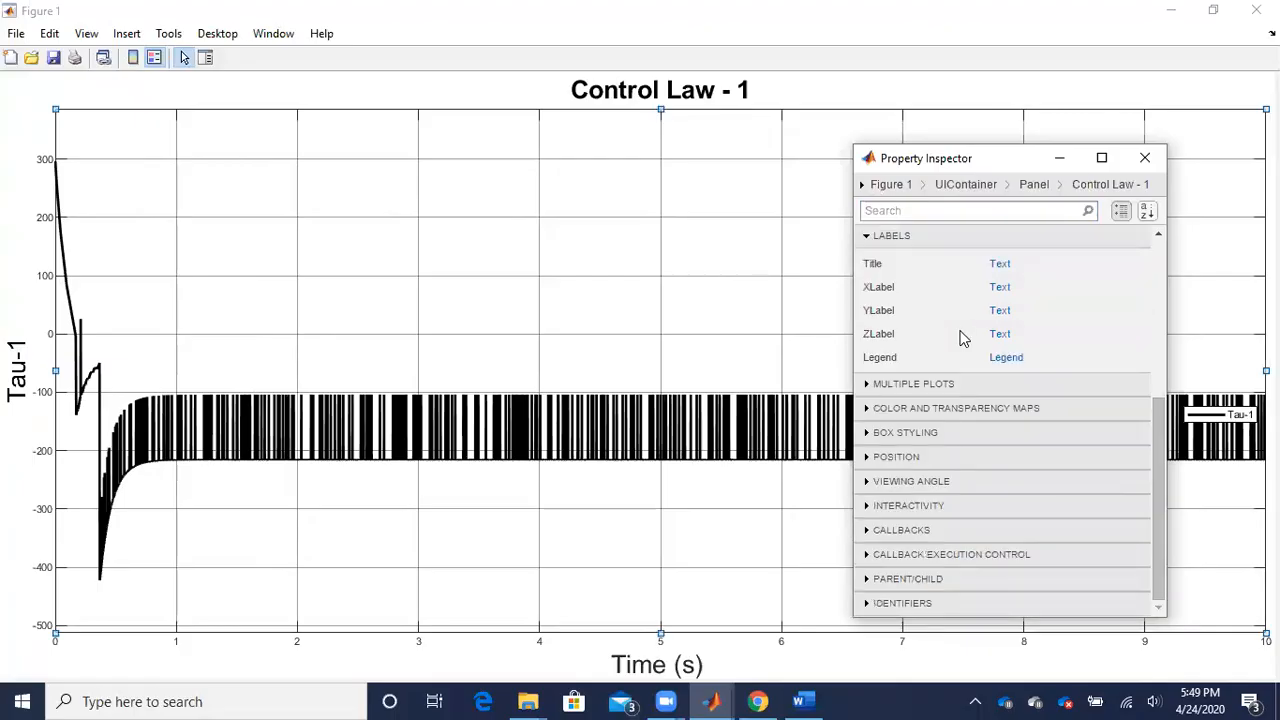
{"action": "scroll", "coordinate": [940, 395], "scroll_direction": "up", "scroll_amount": 4}
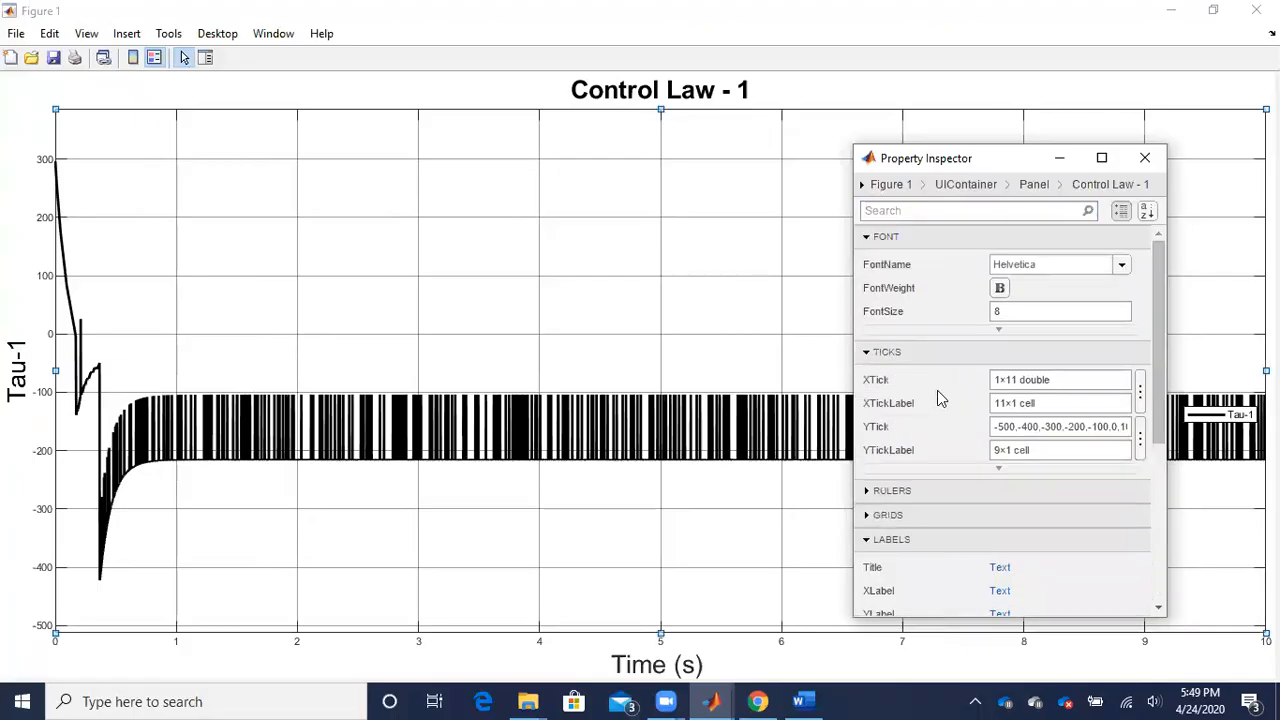
{"action": "left_click", "coordinate": [1010, 310]}
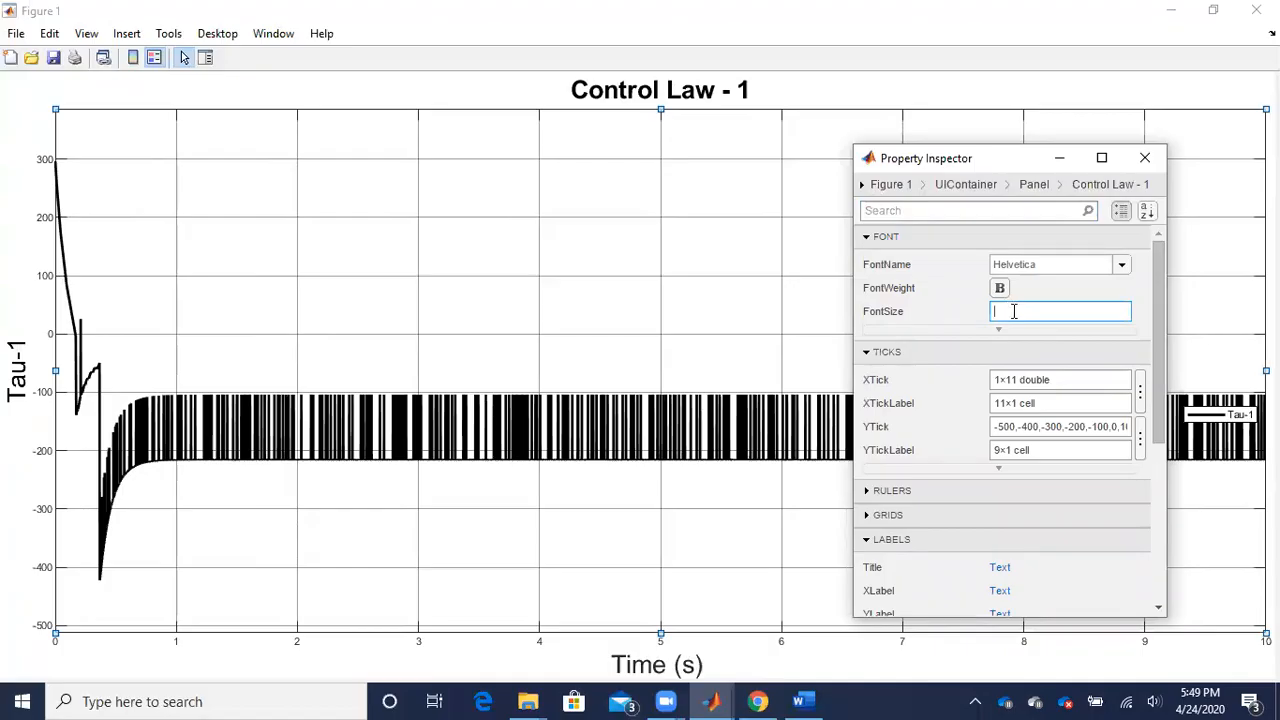
{"action": "key", "text": "Return"}
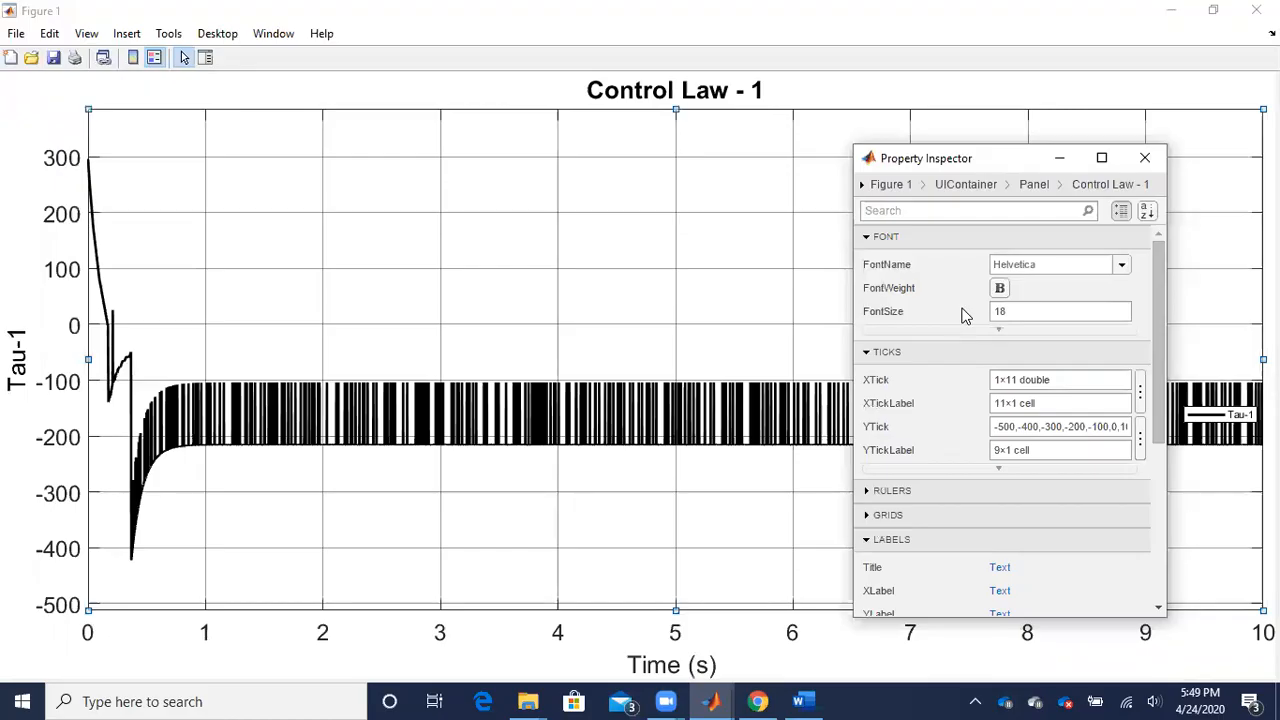
{"action": "left_click", "coordinate": [1015, 310]}
{"action": "left_click", "coordinate": [945, 300]}
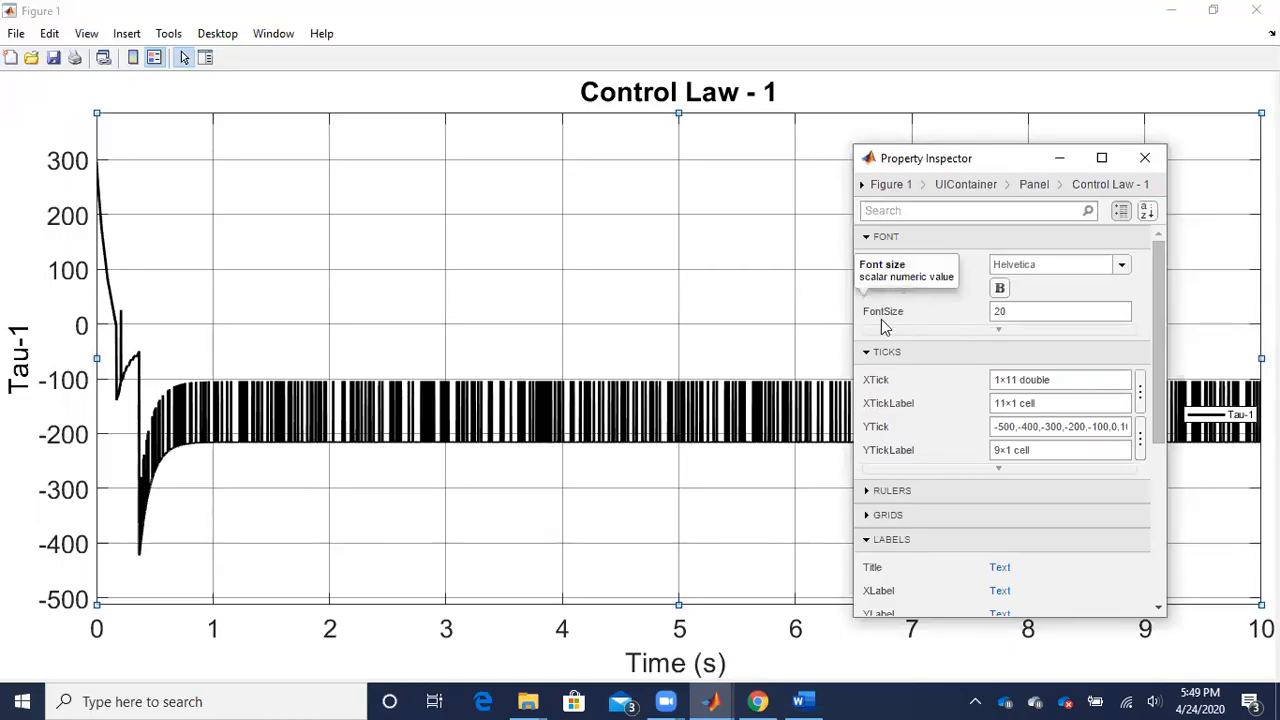
{"action": "left_click", "coordinate": [1145, 158]}
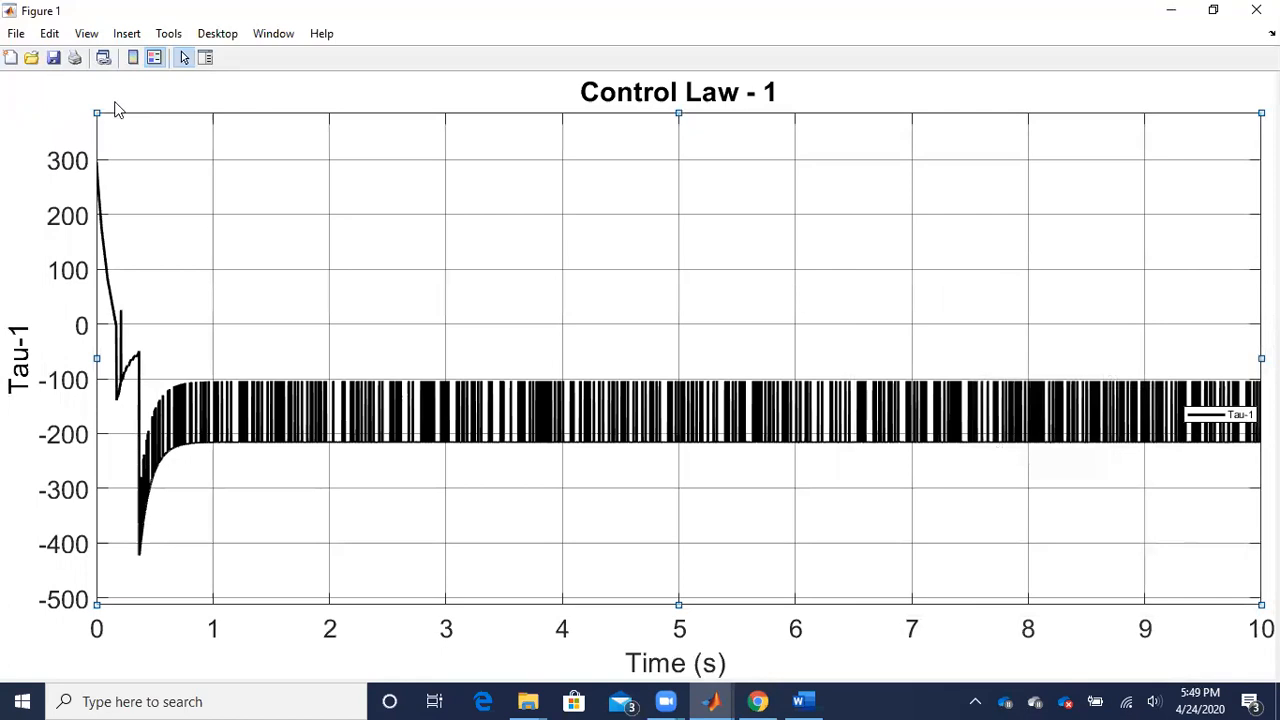
{"action": "left_click", "coordinate": [56, 92]}
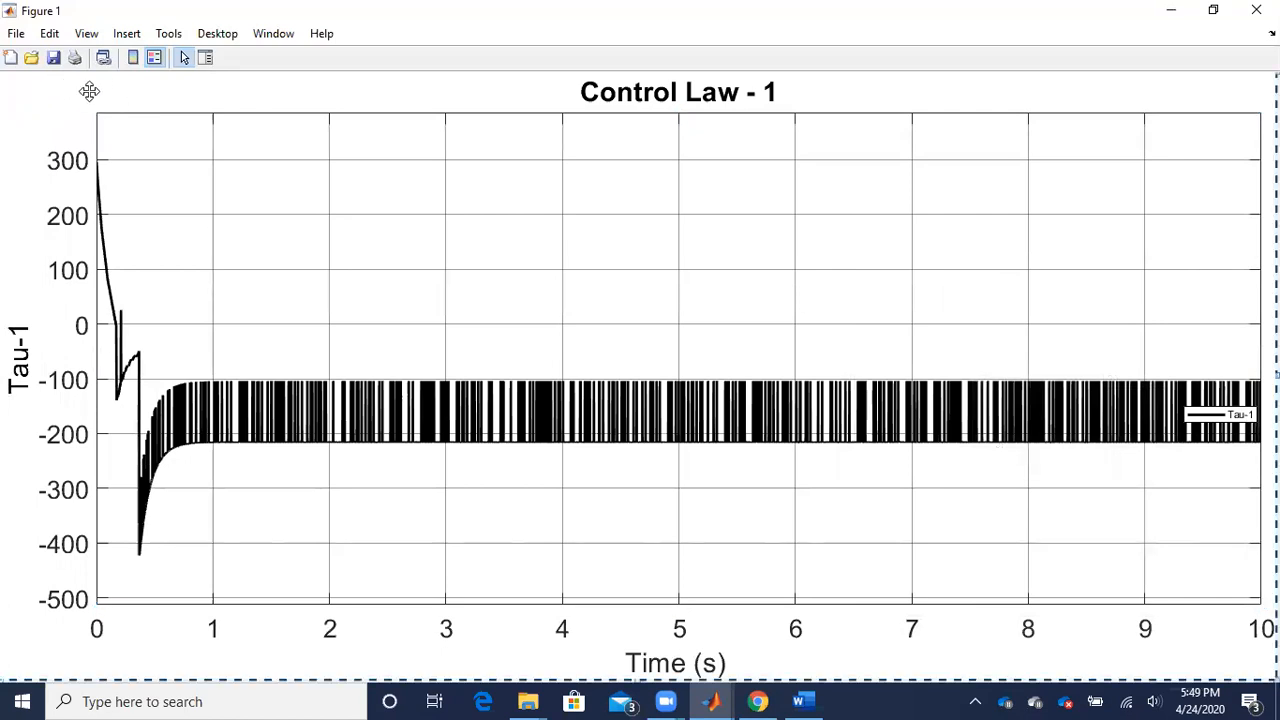
{"action": "left_click", "coordinate": [291, 189]}
{"action": "left_click", "coordinate": [623, 100]}
{"action": "left_click", "coordinate": [534, 152]}
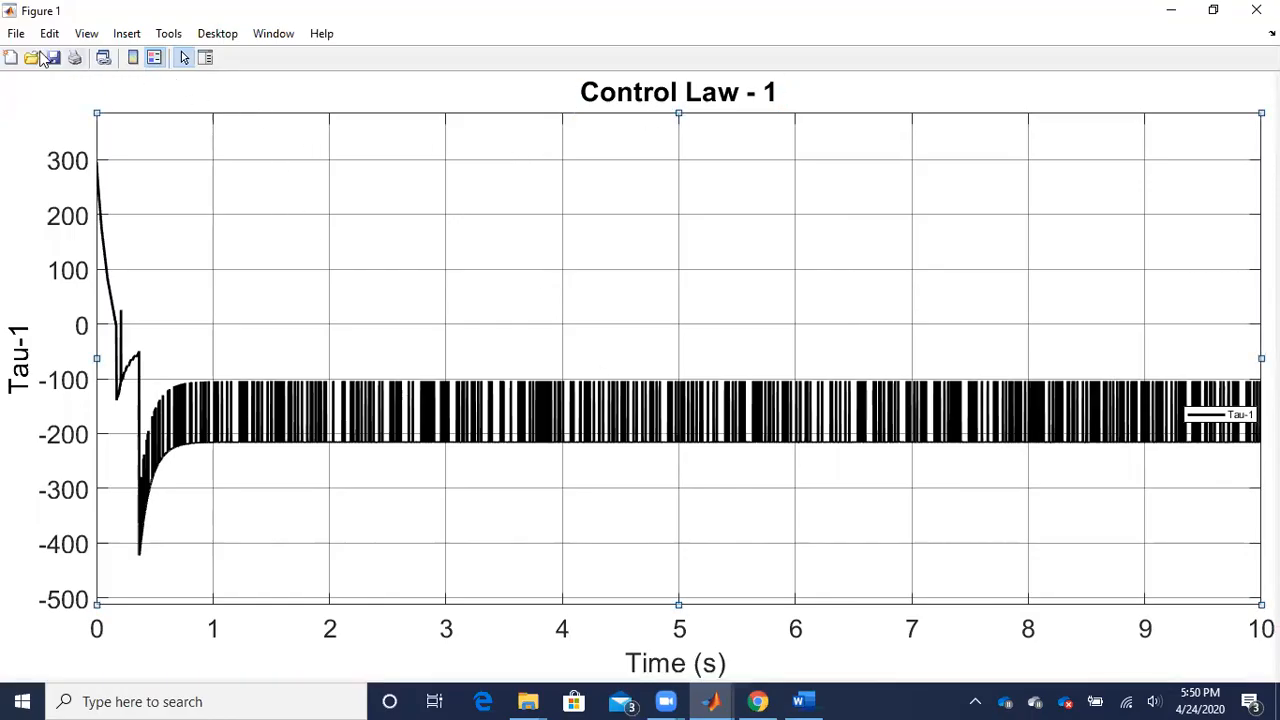
- Save the Tau-1 figure as the PNG image COntrol-1 in the DIS project's Demo folder
{"action": "left_click", "coordinate": [16, 33]}
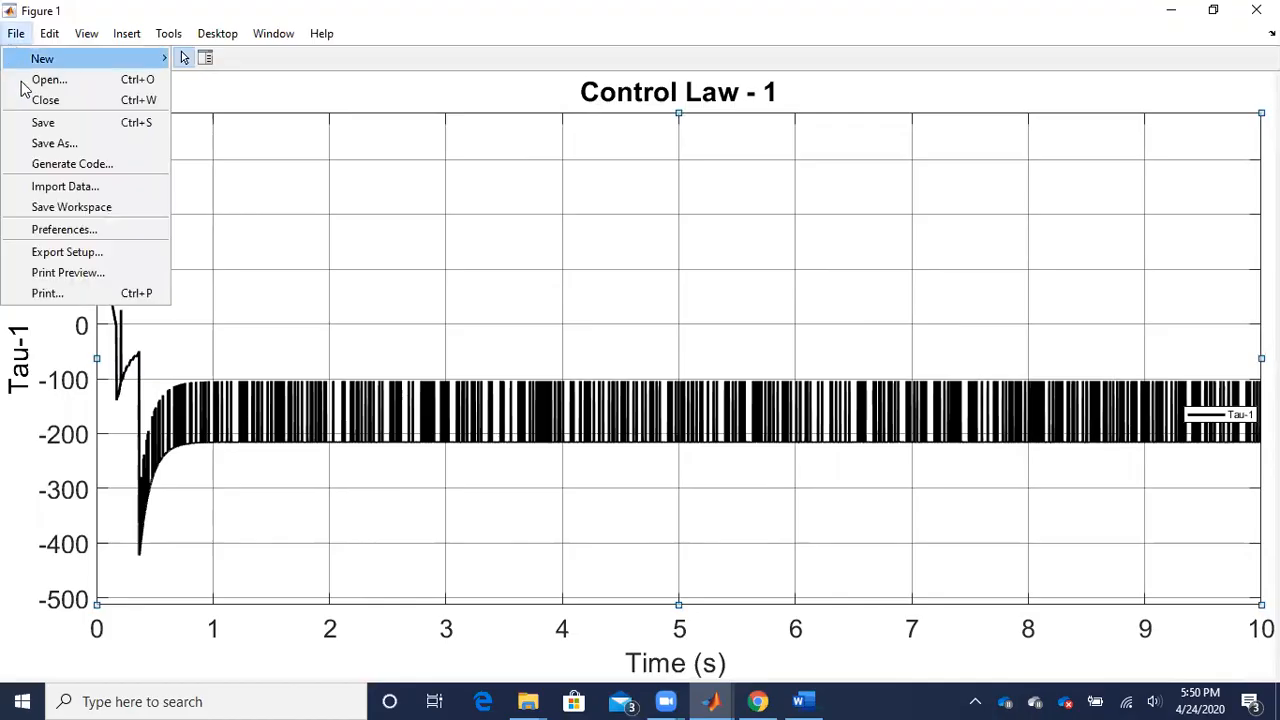
{"action": "left_click", "coordinate": [45, 144]}
{"action": "left_click", "coordinate": [90, 320]}
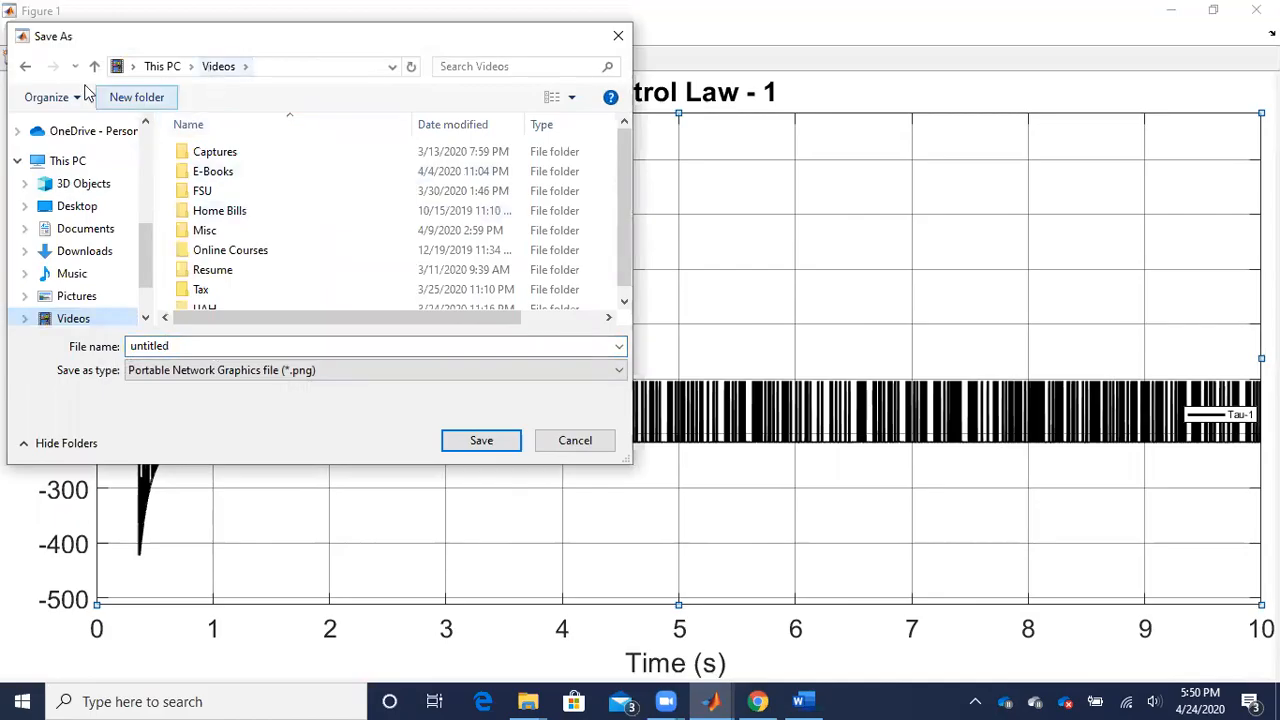
{"action": "left_click", "coordinate": [25, 66]}
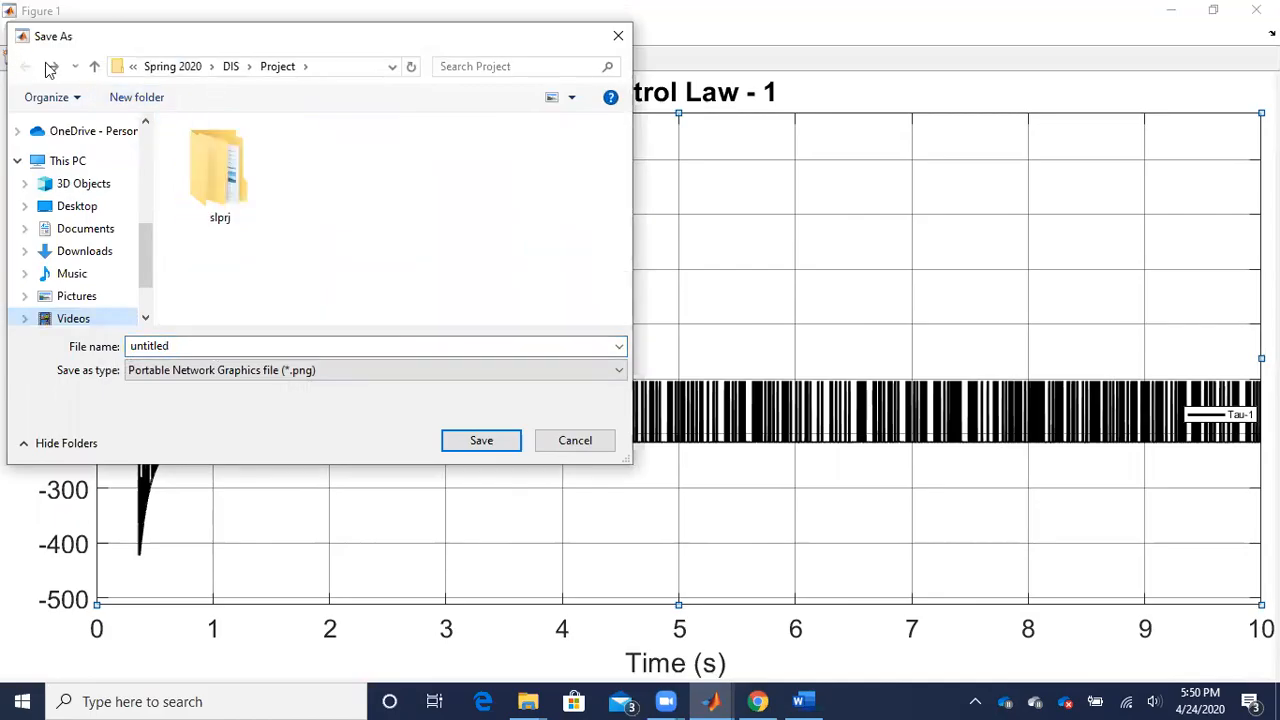
{"action": "left_click", "coordinate": [232, 67]}
{"action": "double_click", "coordinate": [330, 200]}
{"action": "key", "text": "BackSpace"}
{"action": "type", "text": "COntrol"}
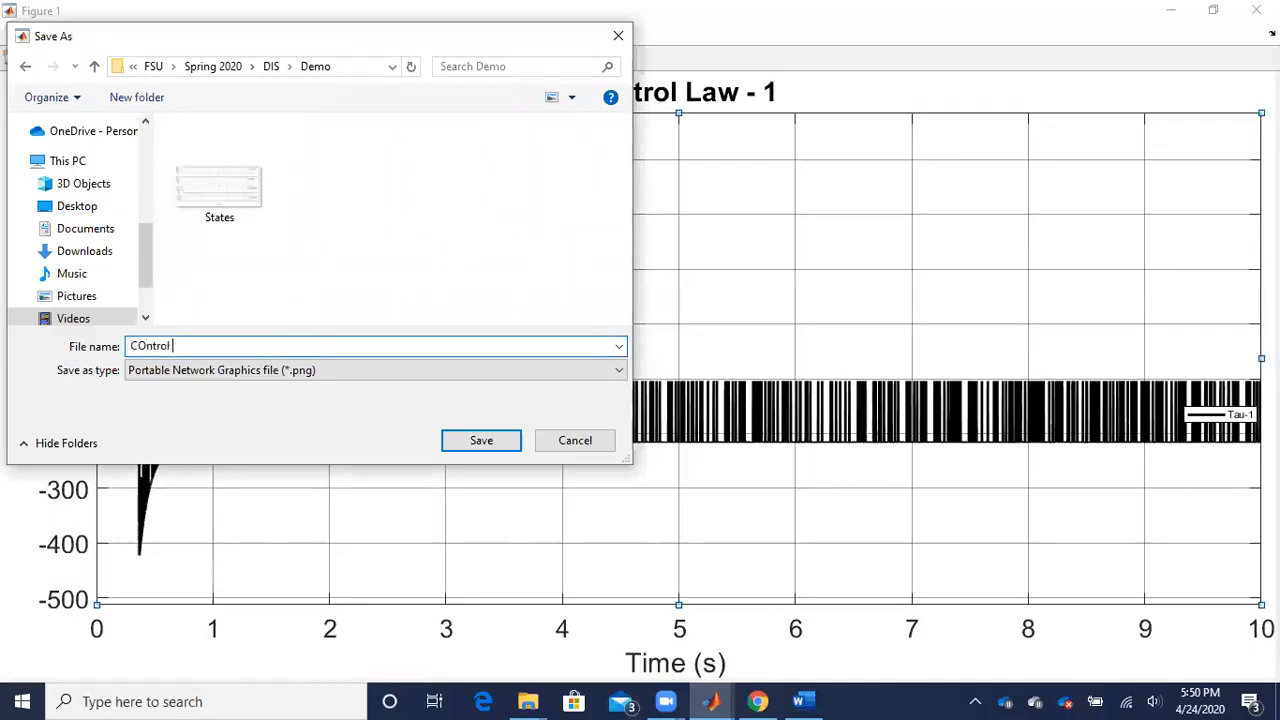
{"action": "key", "text": "Return"}
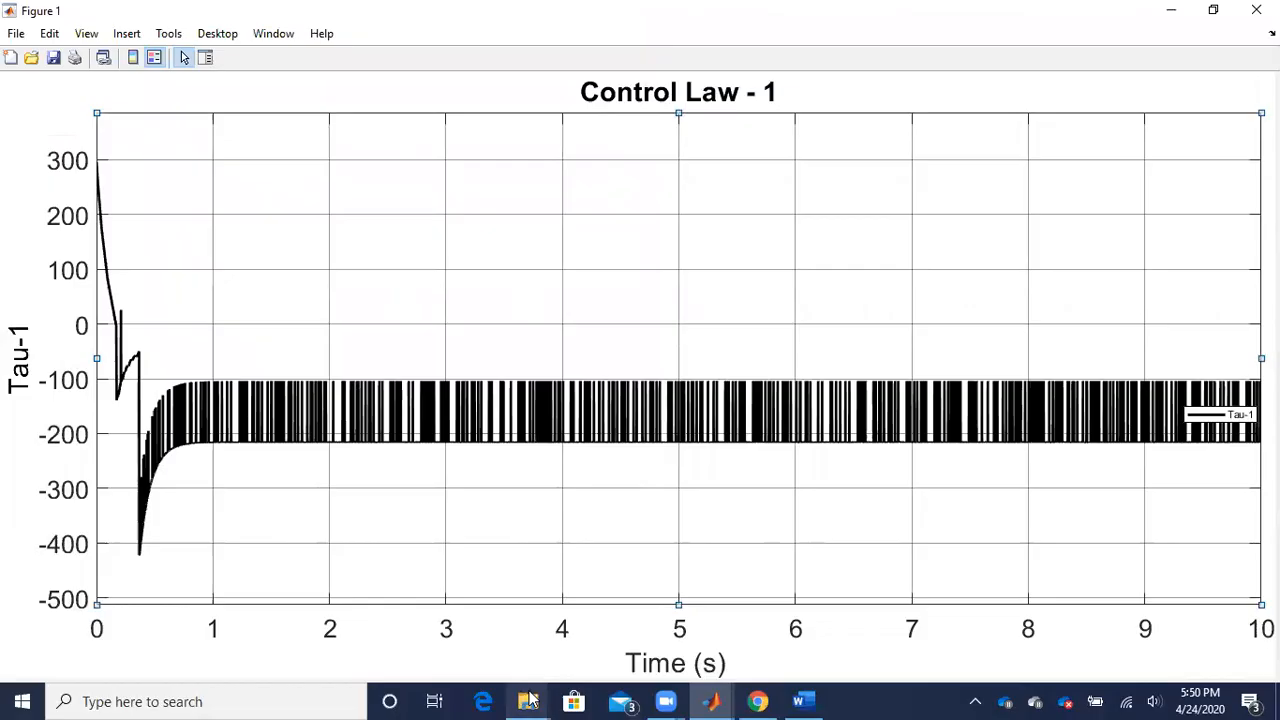
- Open the saved COntrol-1.png from File Explorer and examine the exported plot in Photos
{"action": "mouse_move", "coordinate": [530, 700]}
{"action": "left_click", "coordinate": [489, 643]}
{"action": "double_click", "coordinate": [196, 135]}
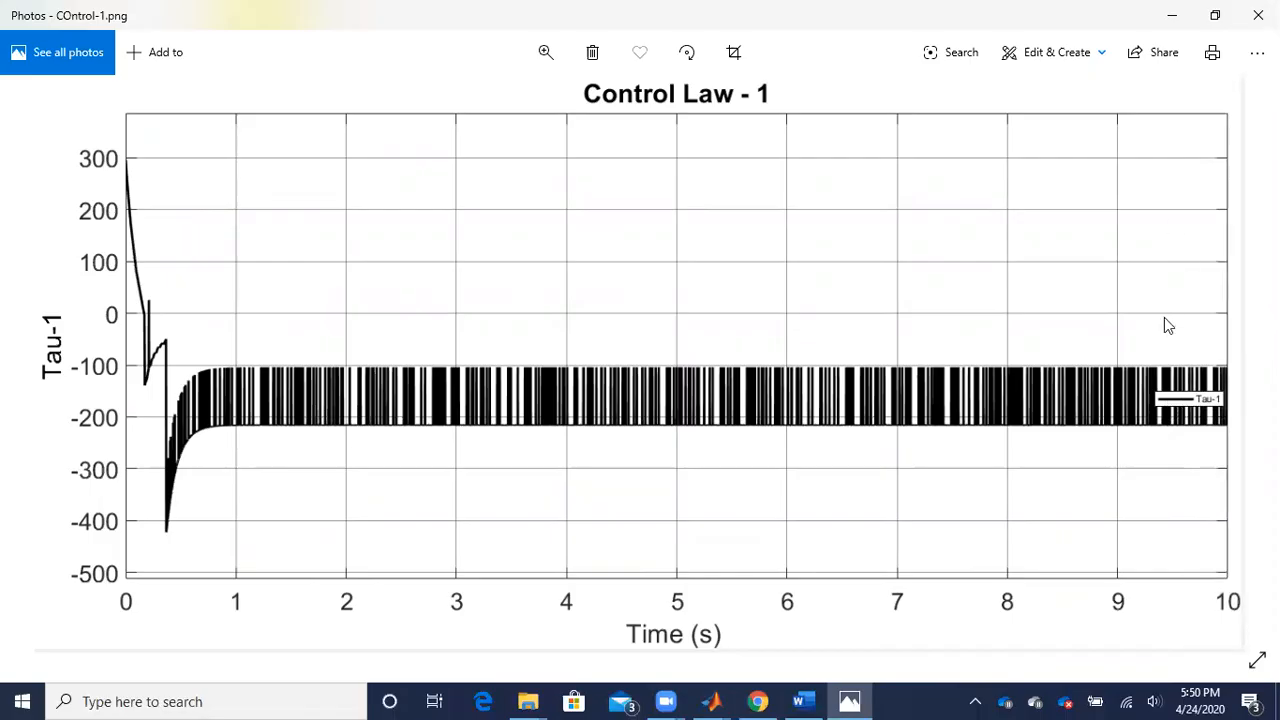
- Return to Figure 1, set the Tau-1 legend's font size to 20, and move the legend into the plot's upper right corner
{"action": "mouse_move", "coordinate": [728, 700]}
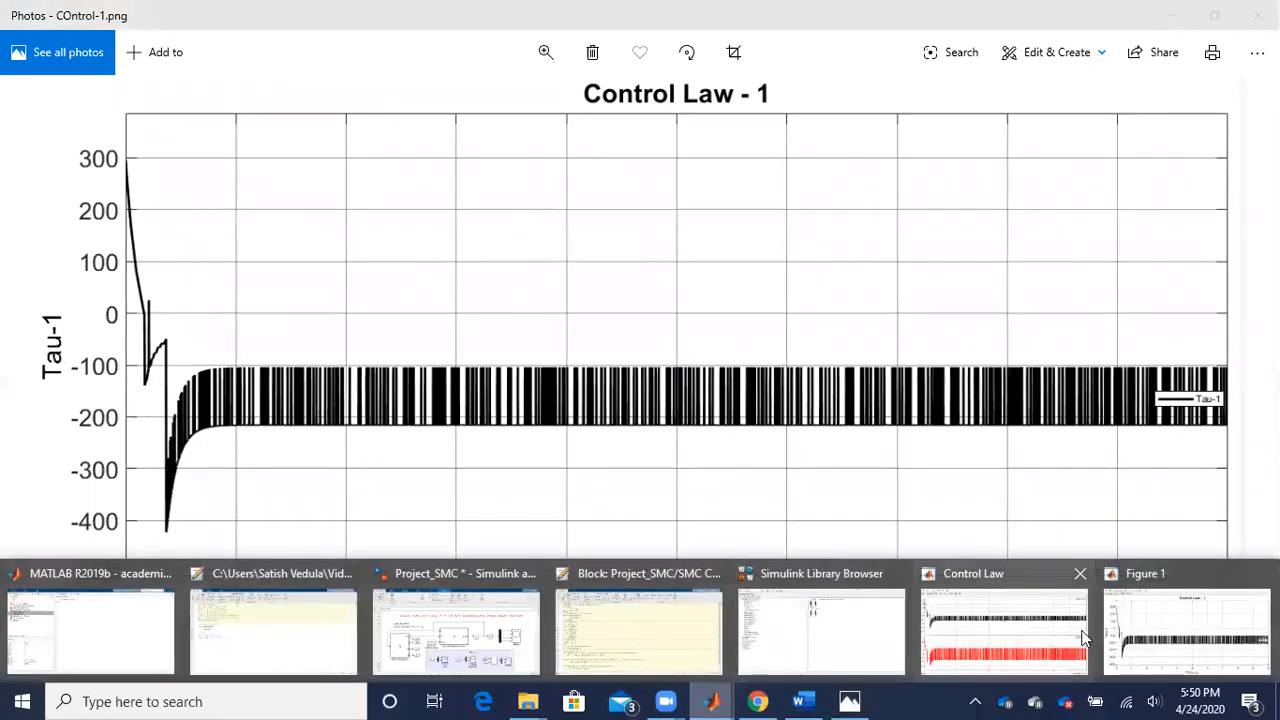
{"action": "left_click", "coordinate": [1190, 622]}
{"action": "left_click_drag", "start_coordinate": [1238, 420], "coordinate": [1176, 234]}
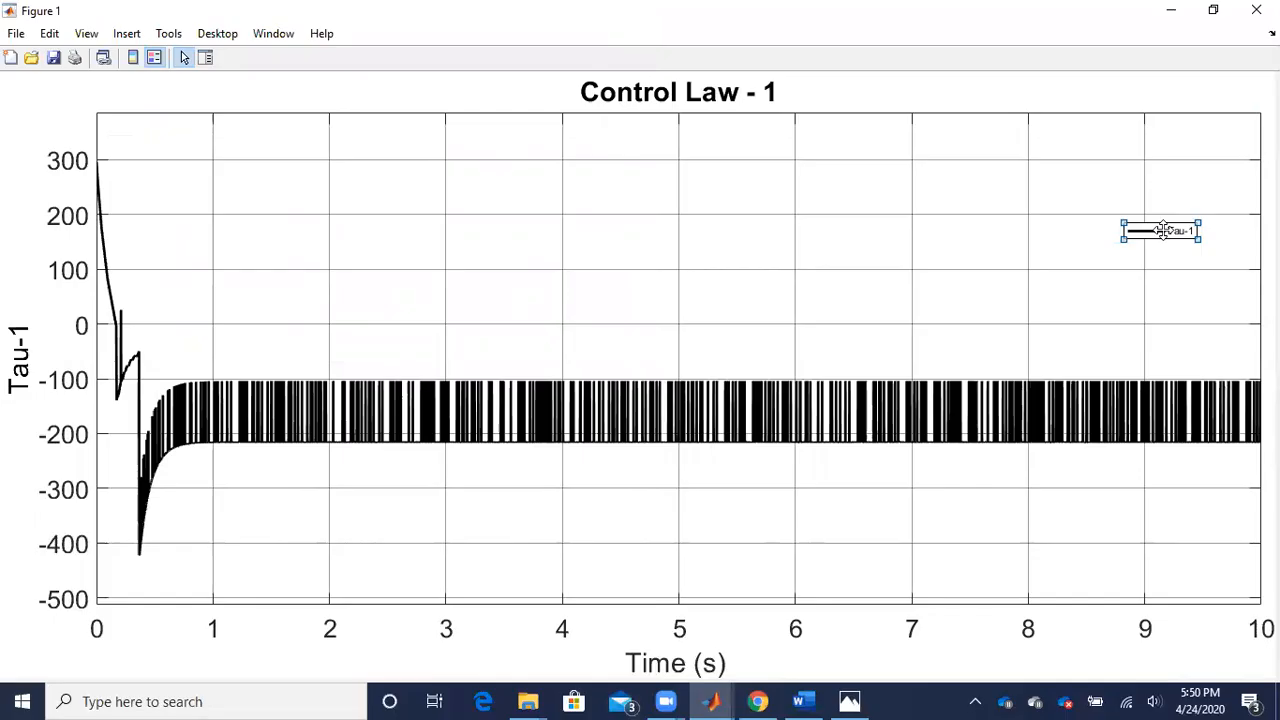
{"action": "double_click", "coordinate": [1152, 231]}
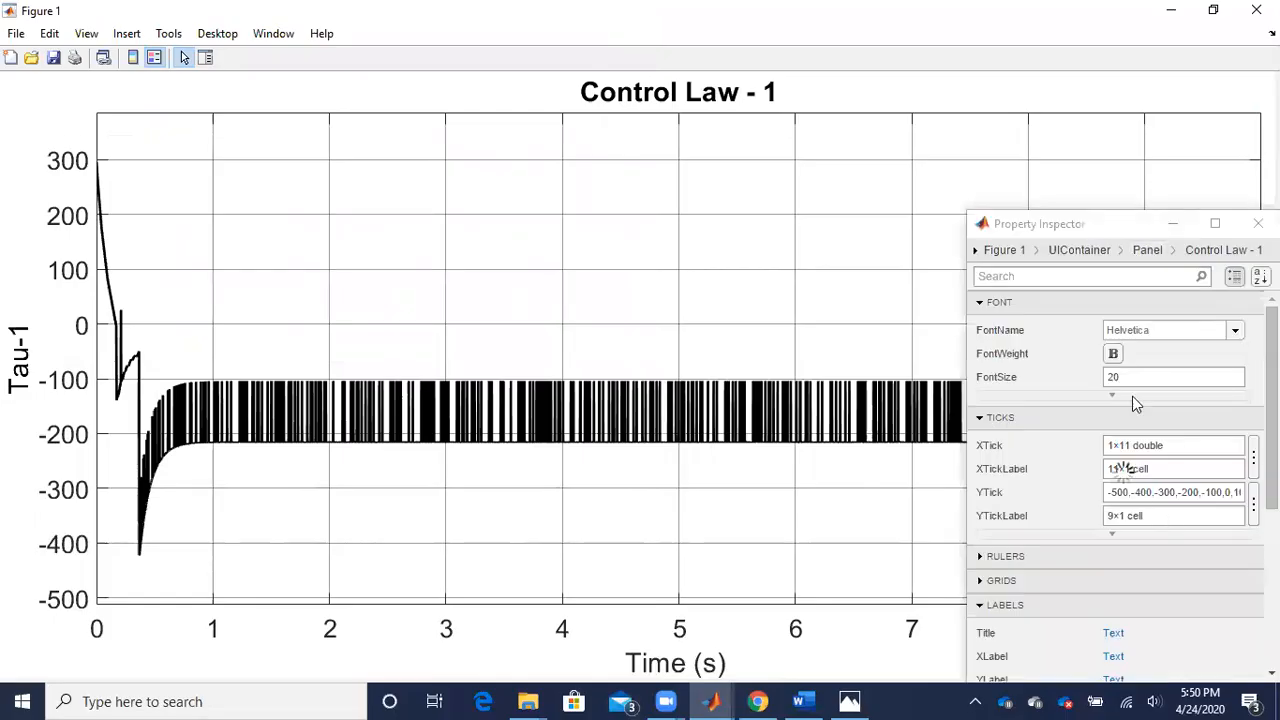
{"action": "left_click", "coordinate": [1132, 504]}
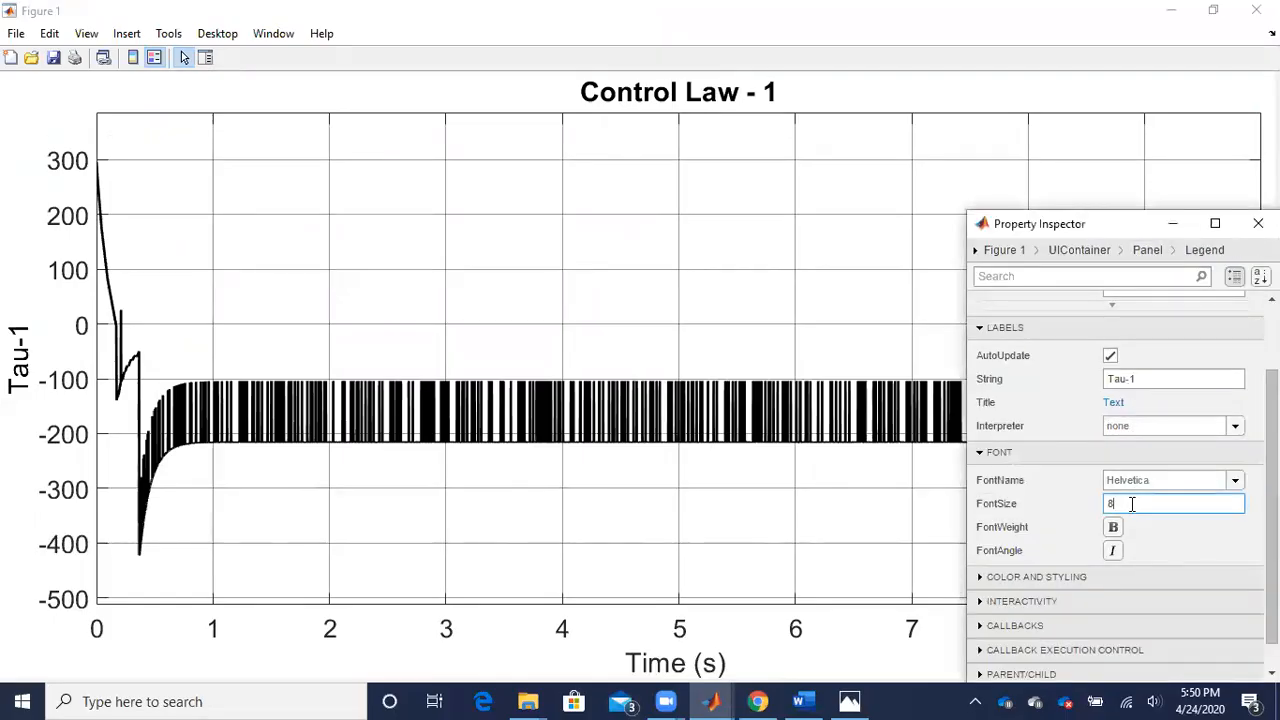
{"action": "type", "text": "20"}
{"action": "left_click", "coordinate": [1258, 223]}
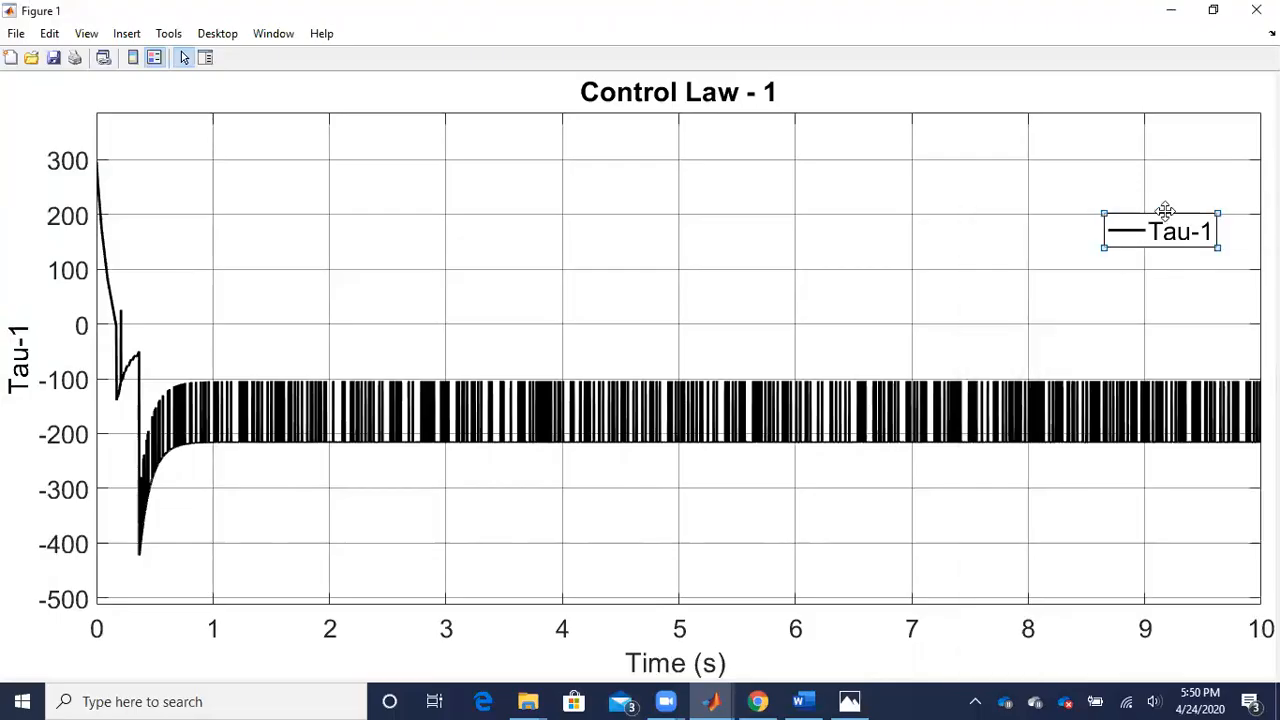
{"action": "left_click_drag", "start_coordinate": [1165, 212], "coordinate": [1163, 131]}
- Save the figure with the enlarged legend as a PNG over the existing COntrol-1 image in the Demo folder
{"action": "left_click", "coordinate": [16, 35]}
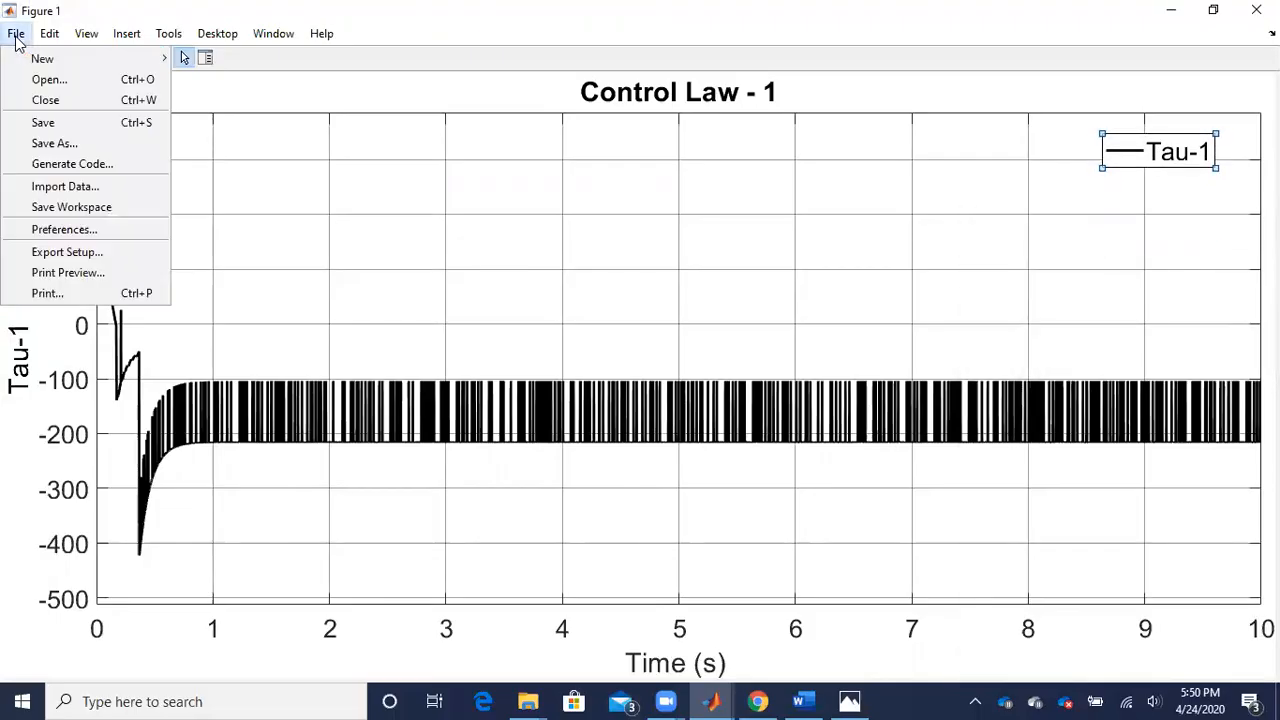
{"action": "left_click", "coordinate": [46, 142]}
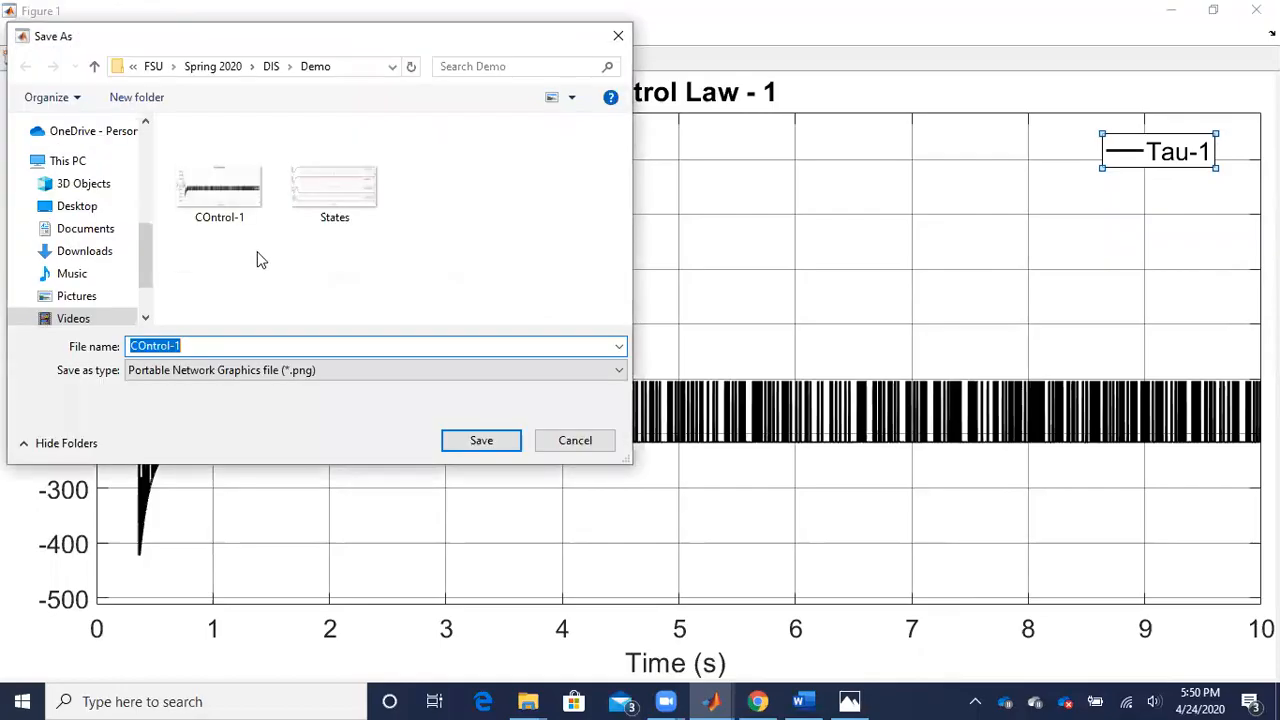
{"action": "left_click", "coordinate": [230, 200]}
{"action": "left_click", "coordinate": [140, 346]}
{"action": "double_click", "coordinate": [146, 347]}
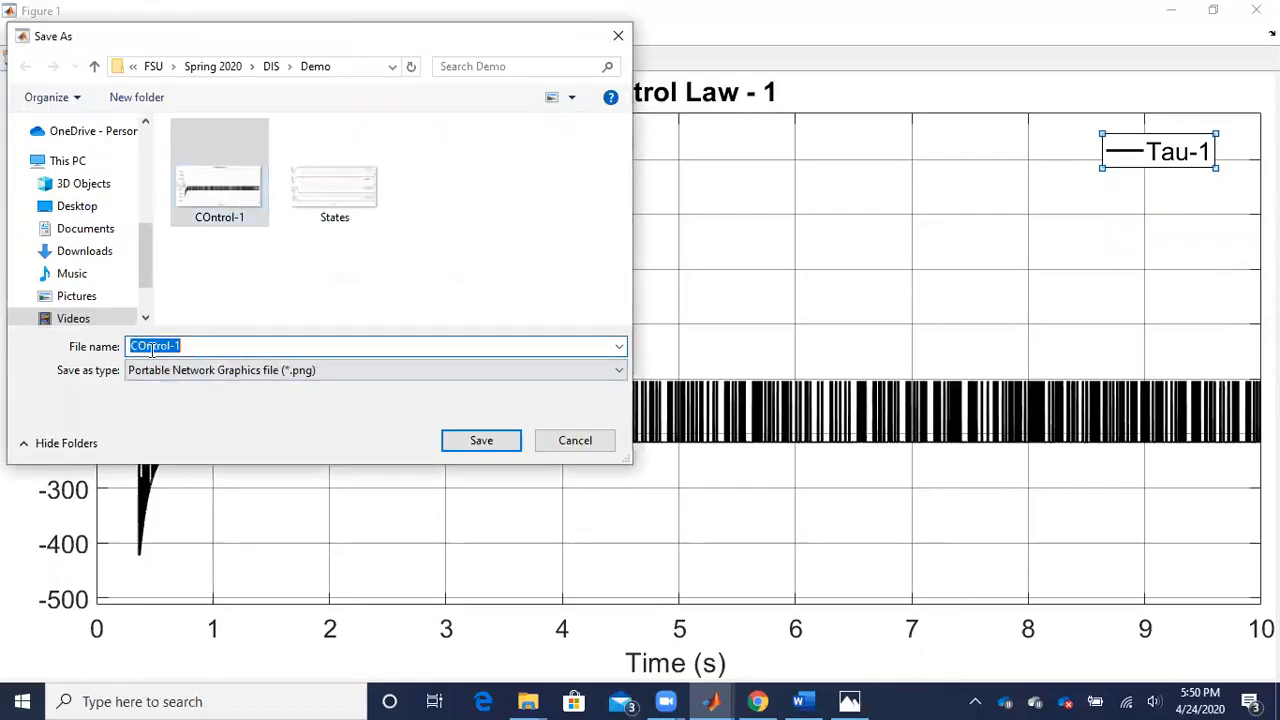
{"action": "left_click", "coordinate": [297, 293]}
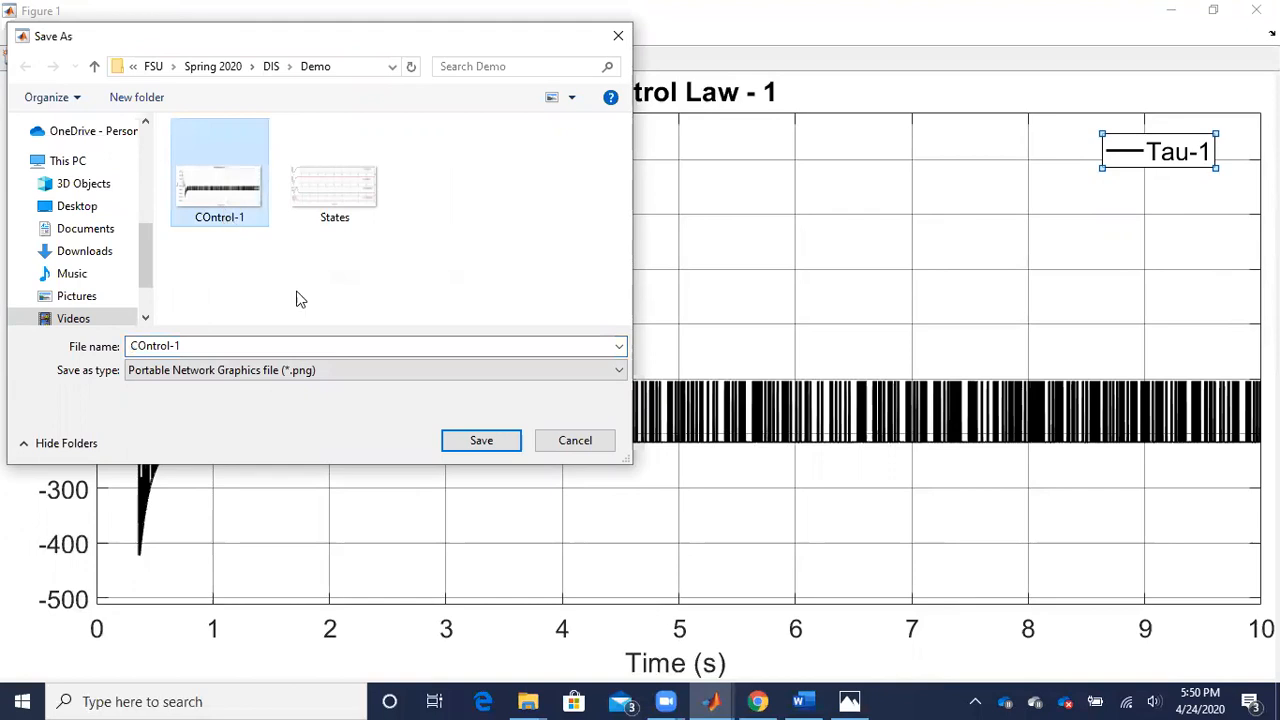
{"action": "left_click", "coordinate": [490, 445]}
{"action": "left_click", "coordinate": [682, 350]}
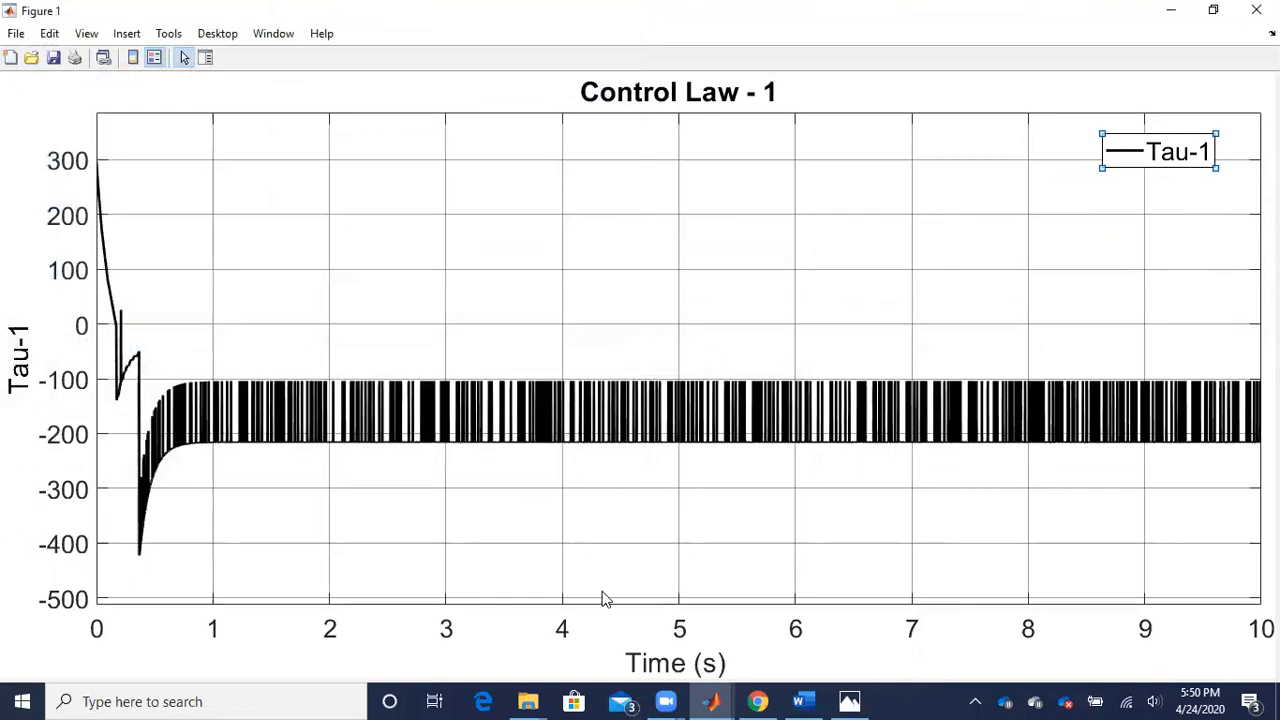
- Open the re-saved COntrol-1.png from File Explorer, examine the exported plot in Photos, and close the viewer
{"action": "mouse_move", "coordinate": [527, 701]}
{"action": "left_click", "coordinate": [474, 585]}
{"action": "double_click", "coordinate": [184, 154]}
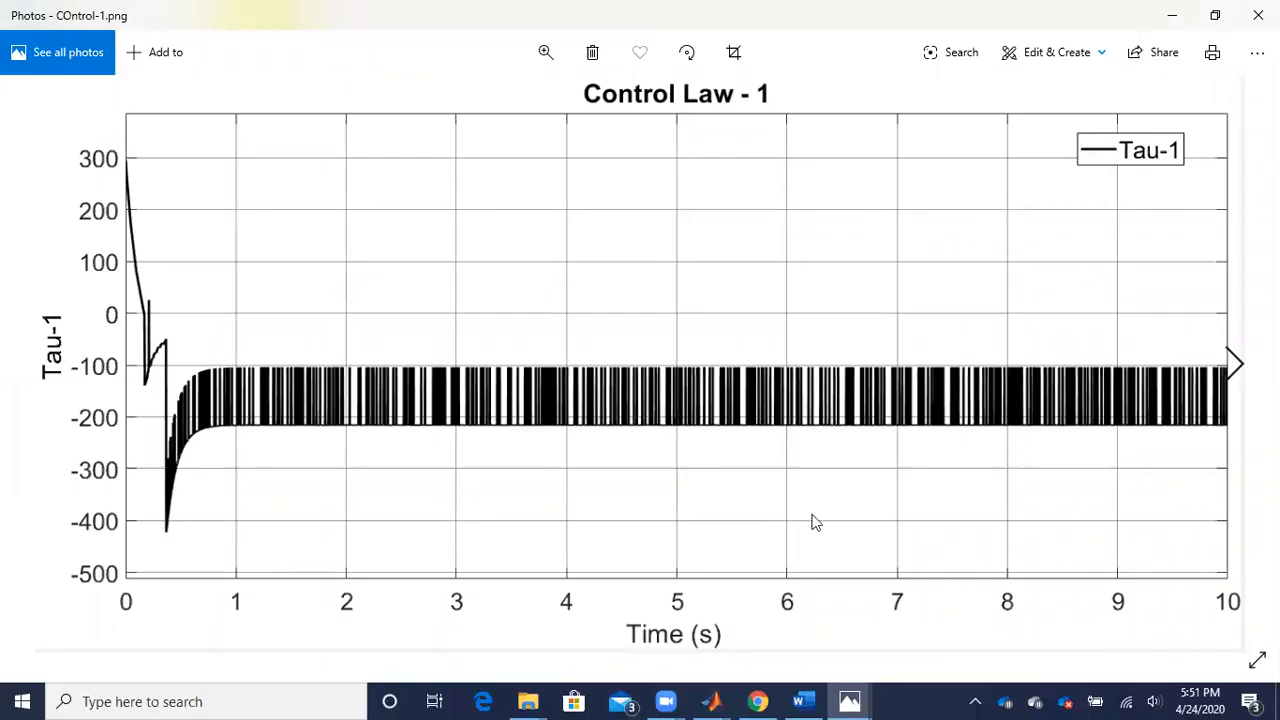
{"action": "left_click", "coordinate": [1258, 15]}
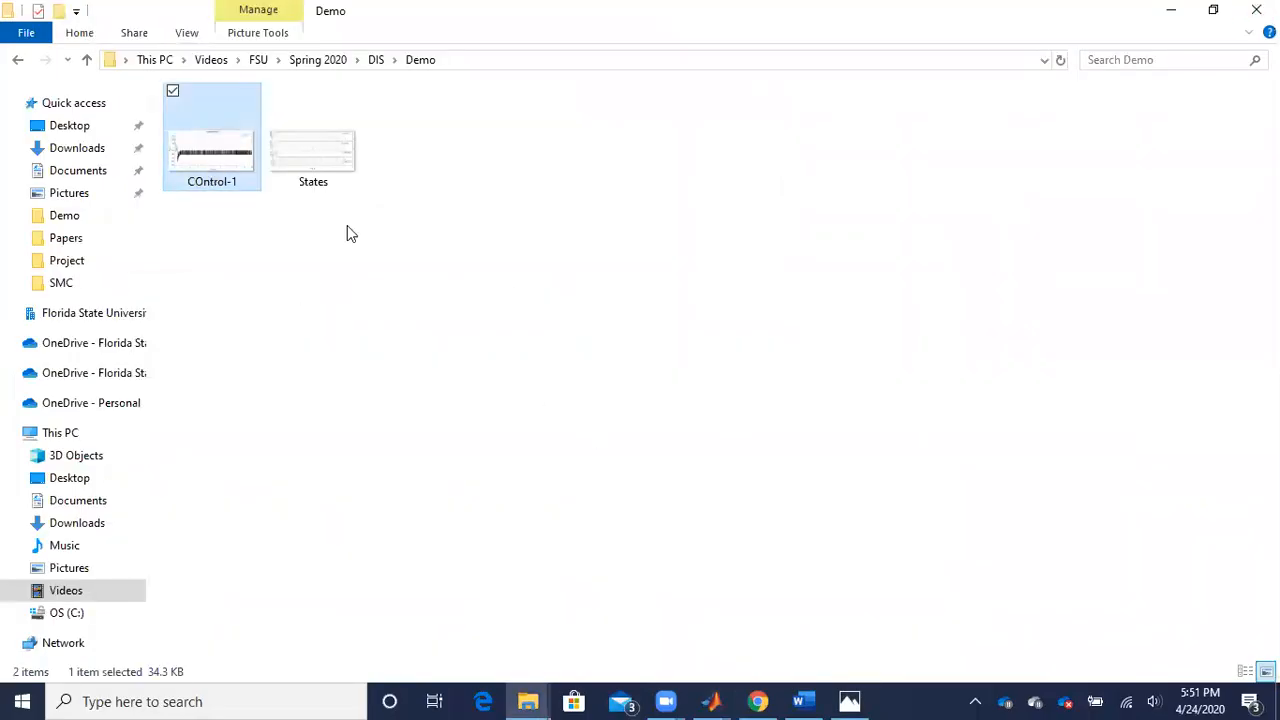
- Switch to the Word document and paste the Control Law - 1 image on a new line below the states plot
{"action": "left_click", "coordinate": [803, 701]}
{"action": "key", "text": "Return"}
{"action": "key", "text": "ctrl+v"}
{"action": "scroll", "coordinate": [962, 531], "scroll_direction": "down", "scroll_amount": 4}
{"action": "scroll", "coordinate": [957, 531], "scroll_direction": "up", "scroll_amount": 10}
{"action": "scroll", "coordinate": [940, 515], "scroll_direction": "down", "scroll_amount": 2}
{"action": "scroll", "coordinate": [700, 400], "scroll_direction": "up", "scroll_amount": 3}
- Save the Word document as the PDF Doc1 in the Demo folder under FSU, Spring 2020, DIS, with the file opened after publishing
{"action": "left_click", "coordinate": [25, 47]}
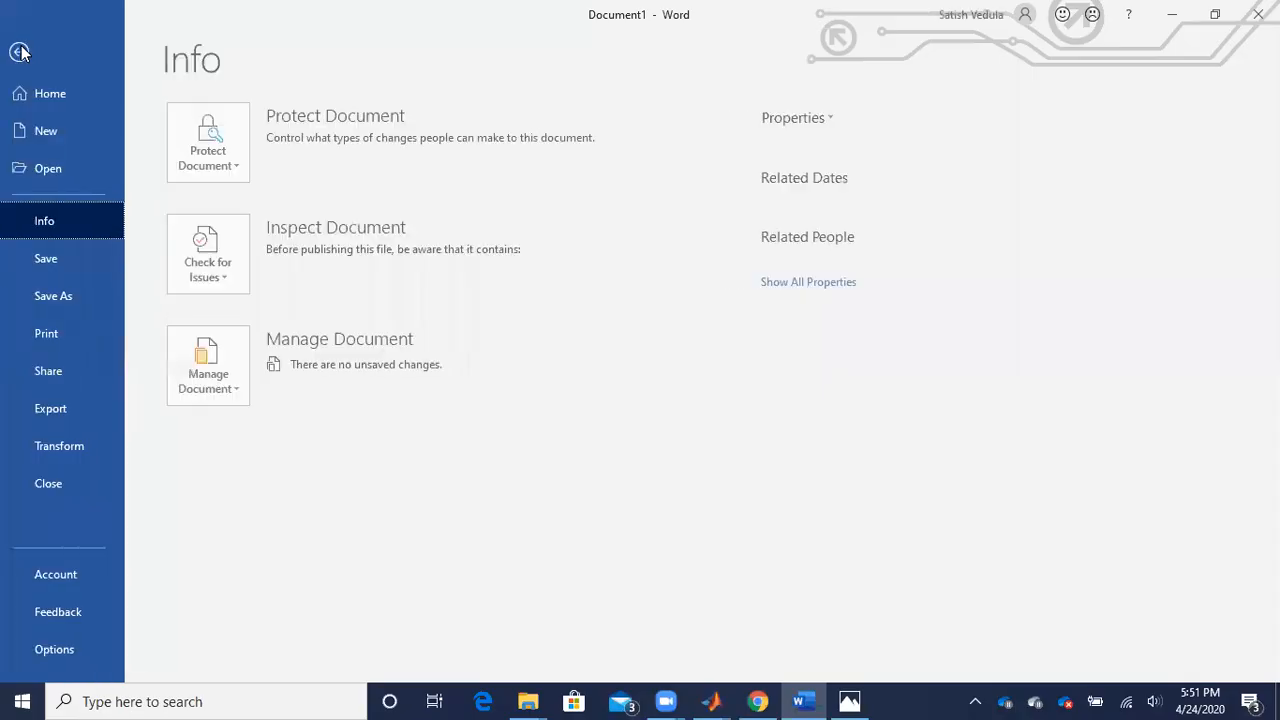
{"action": "left_click", "coordinate": [58, 300]}
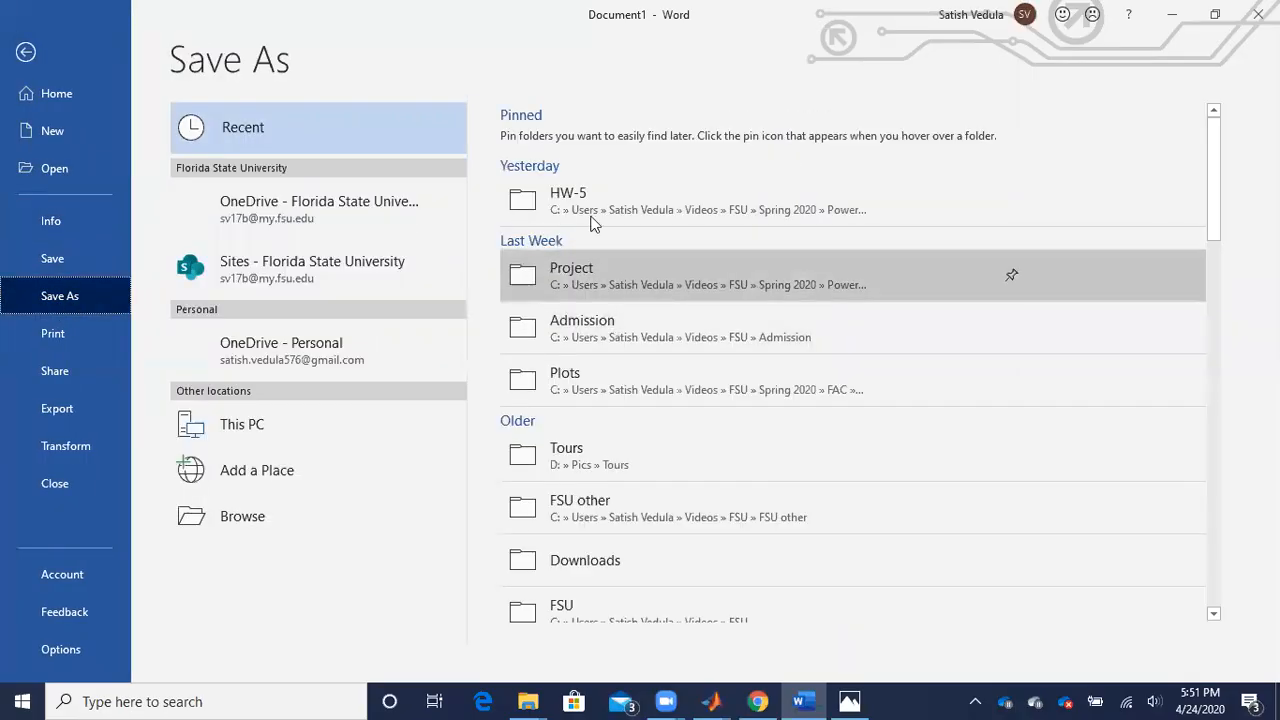
{"action": "left_click", "coordinate": [240, 528]}
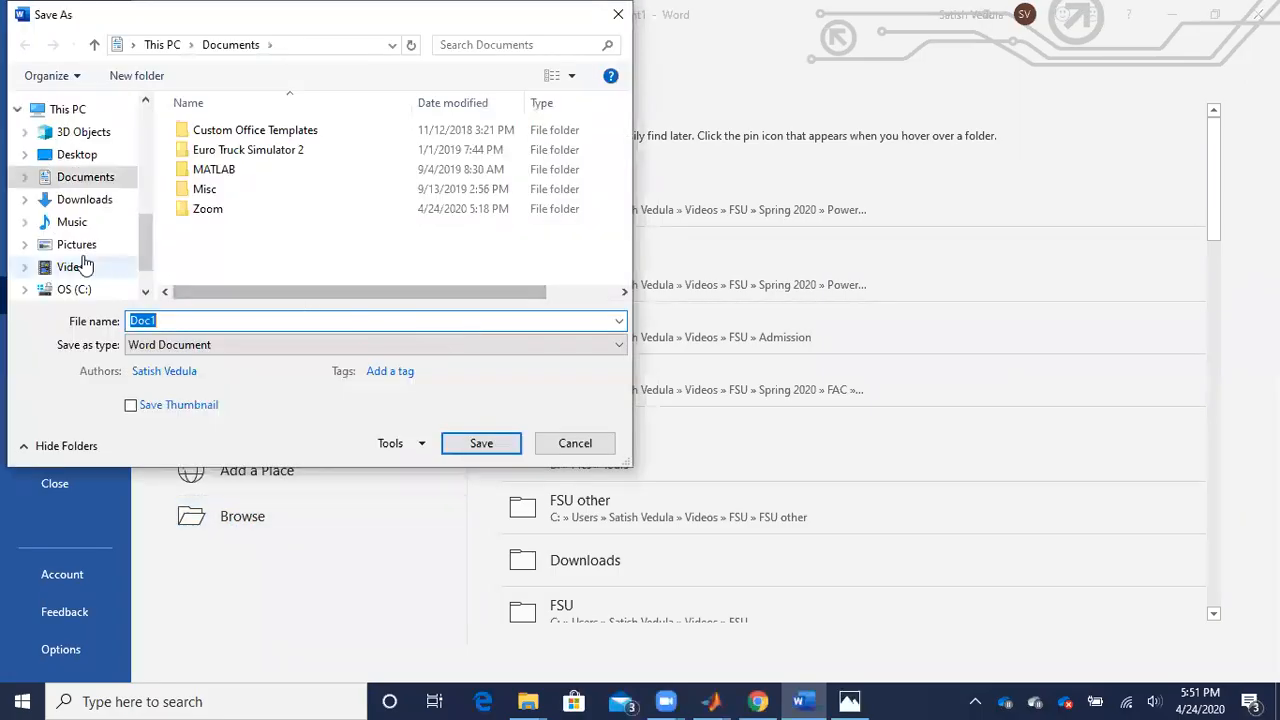
{"action": "left_click", "coordinate": [80, 270]}
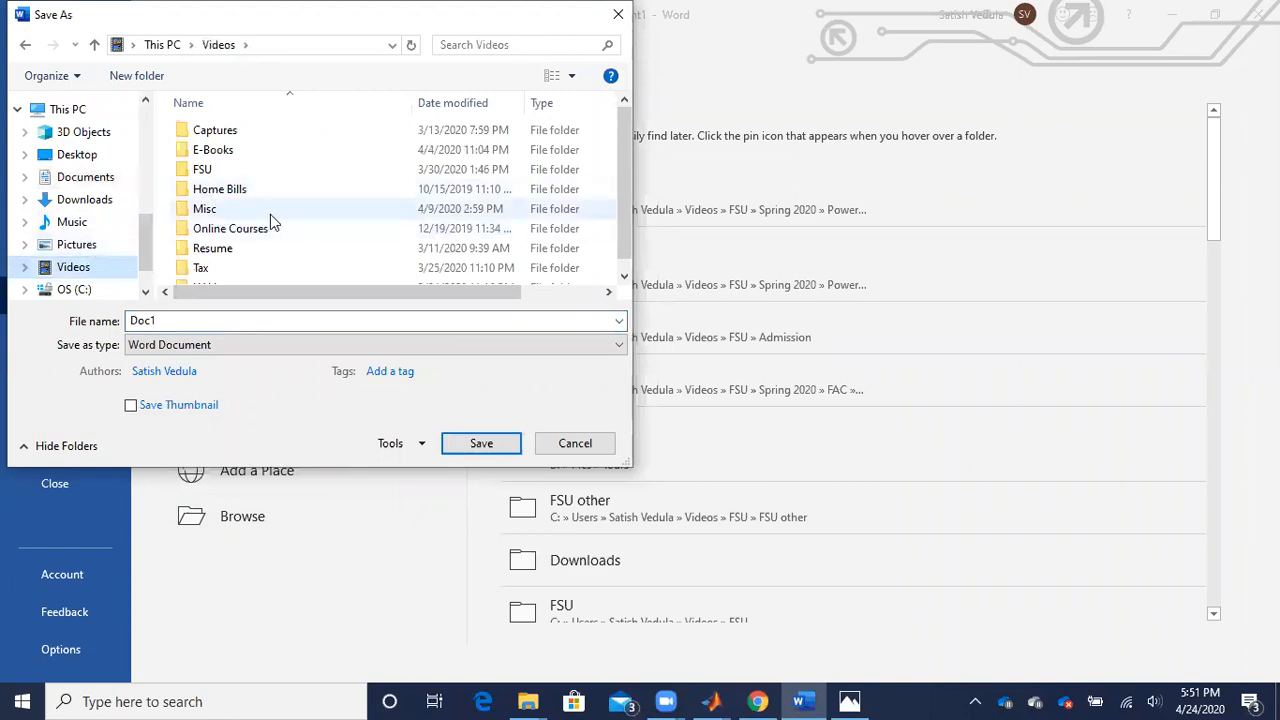
{"action": "scroll", "coordinate": [270, 214], "scroll_direction": "down", "scroll_amount": 1}
{"action": "left_click", "coordinate": [227, 158]}
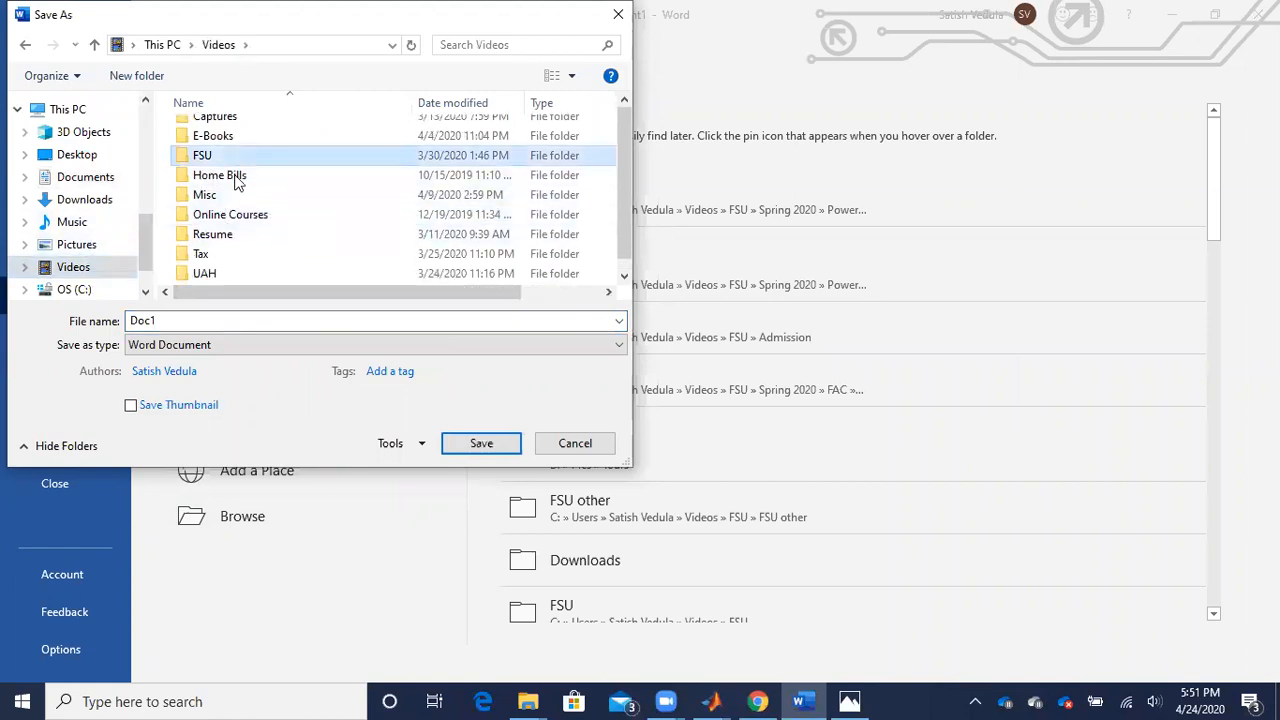
{"action": "double_click", "coordinate": [241, 268]}
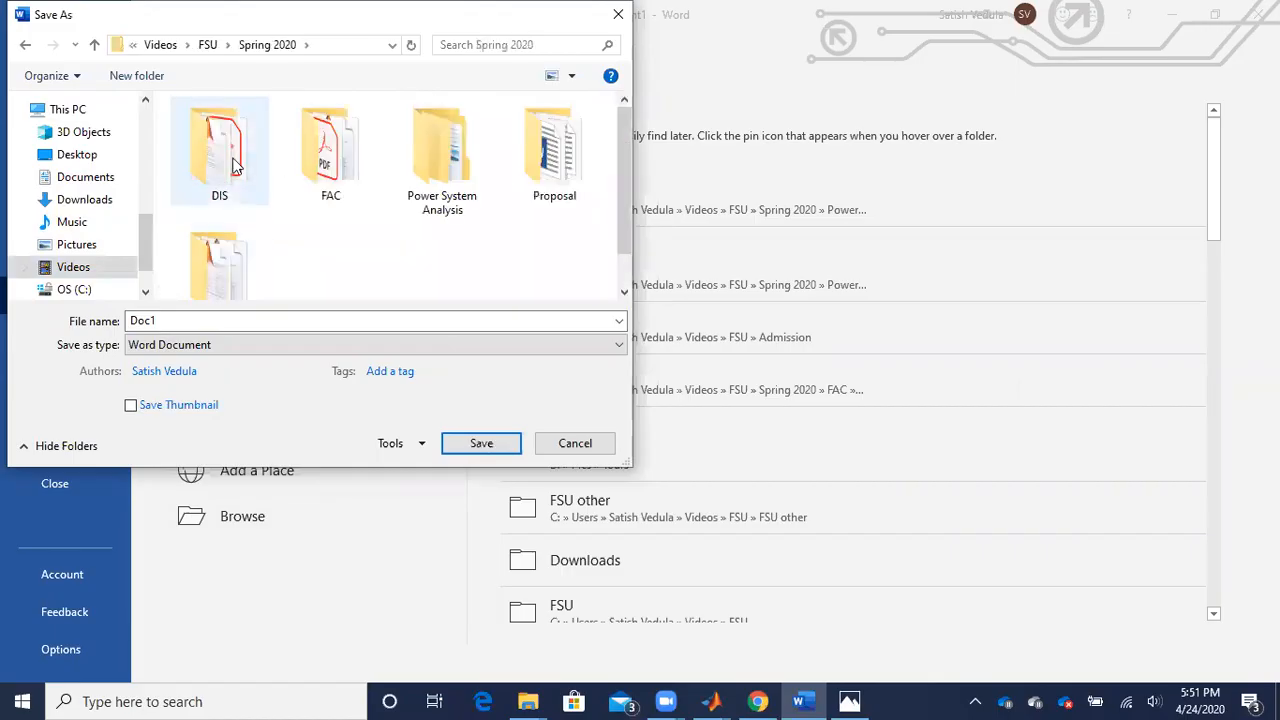
{"action": "double_click", "coordinate": [235, 165]}
{"action": "double_click", "coordinate": [310, 160]}
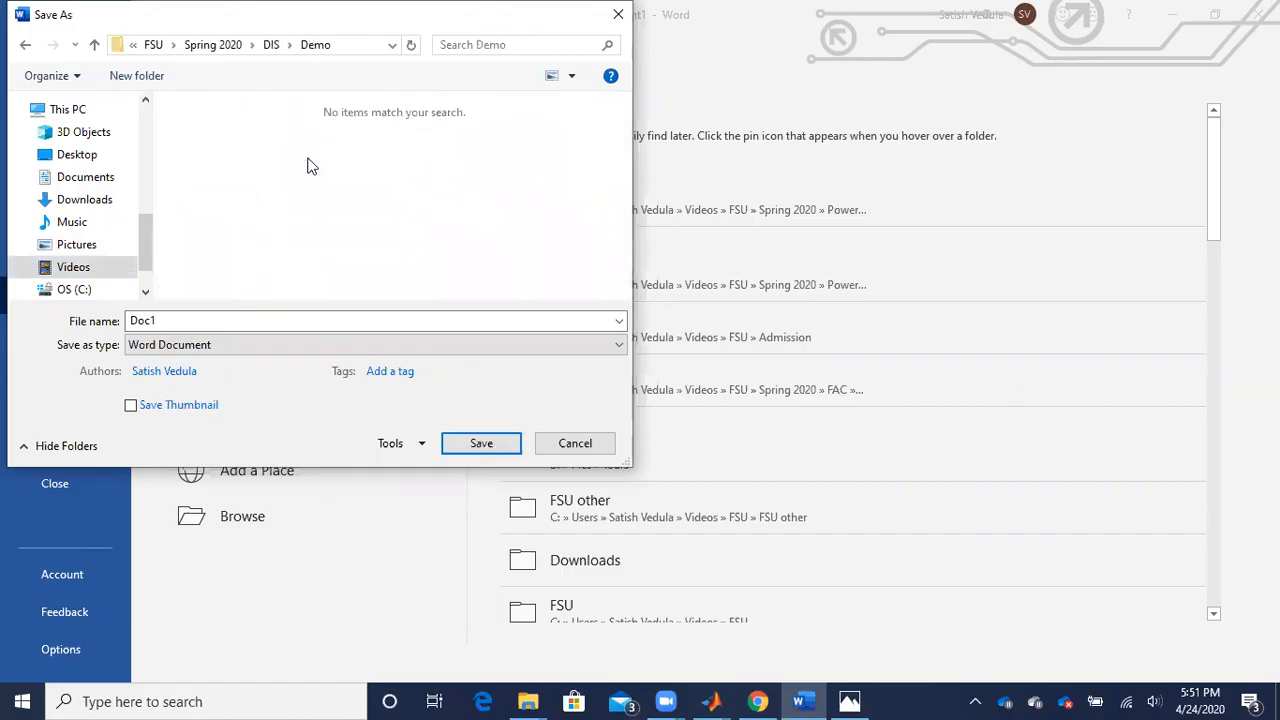
{"action": "left_click", "coordinate": [268, 345]}
{"action": "left_click", "coordinate": [236, 450]}
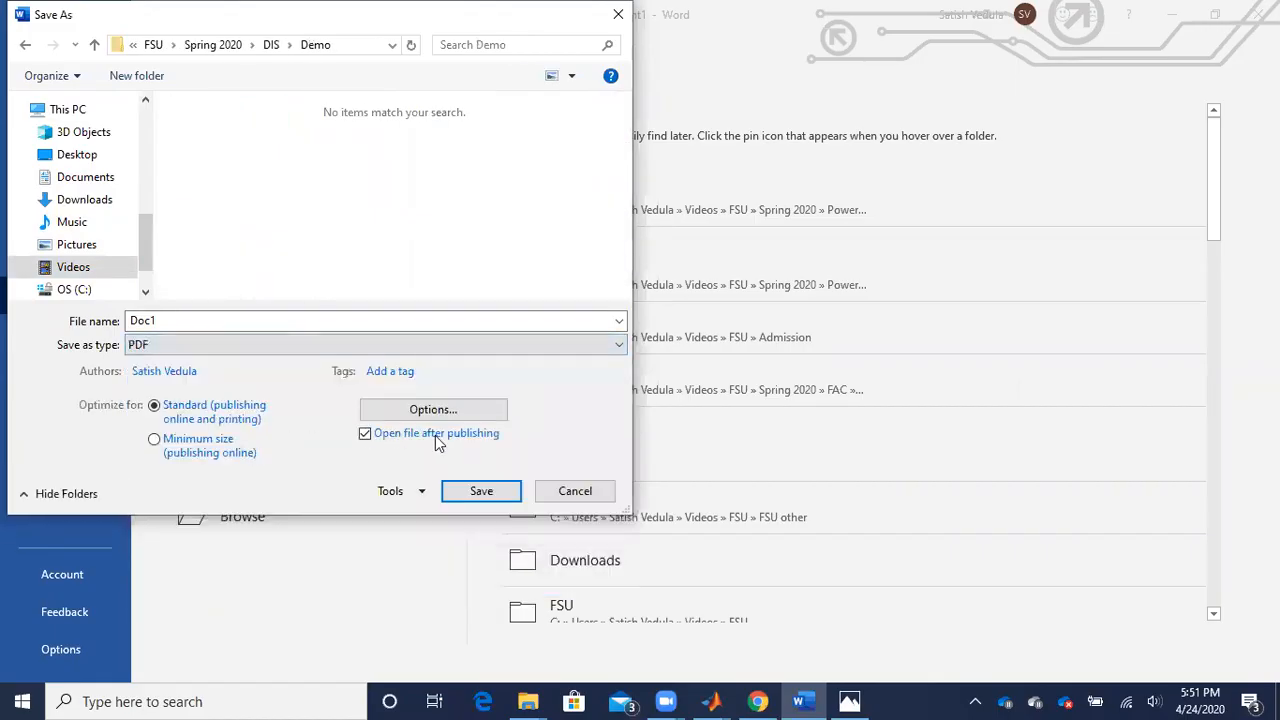
{"action": "left_click", "coordinate": [479, 494]}
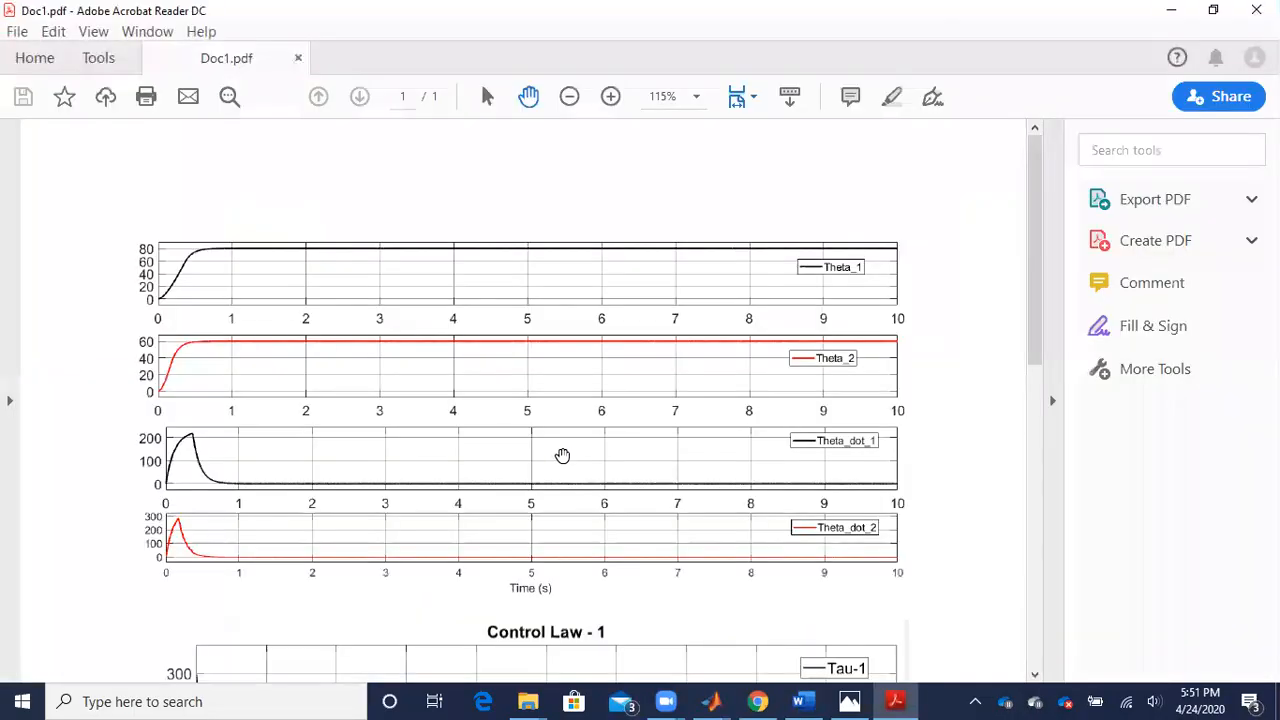
- Show Doc1.pdf in Read Mode, examine the states and Control Law - 1 plots, and leave Read Mode
{"action": "left_click", "coordinate": [739, 99]}
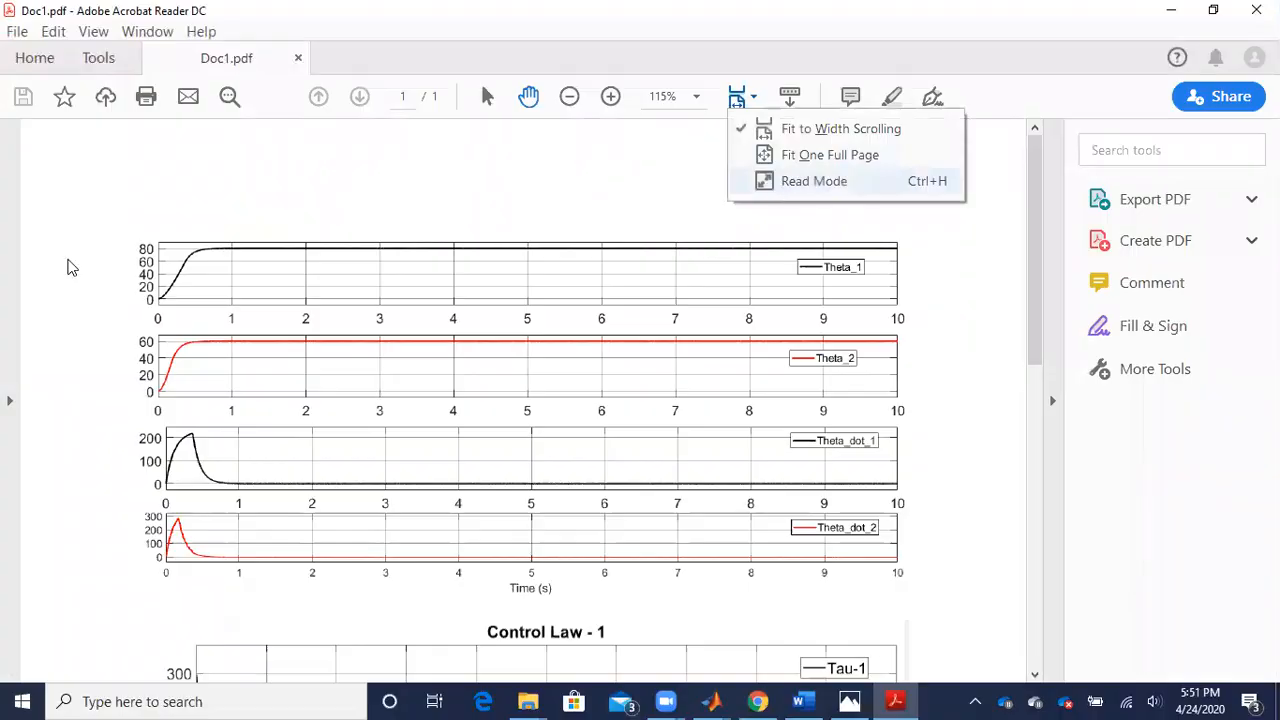
{"action": "left_click", "coordinate": [814, 181]}
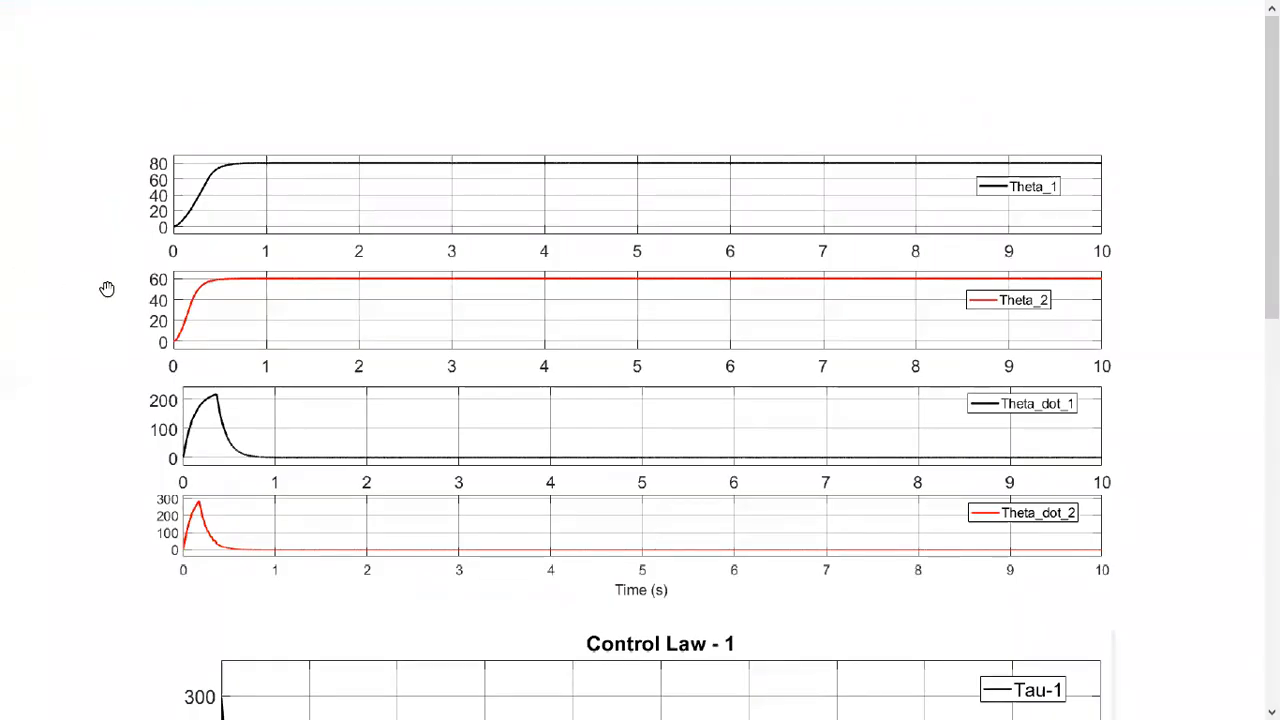
{"action": "scroll", "coordinate": [288, 448], "scroll_direction": "down", "scroll_amount": 5}
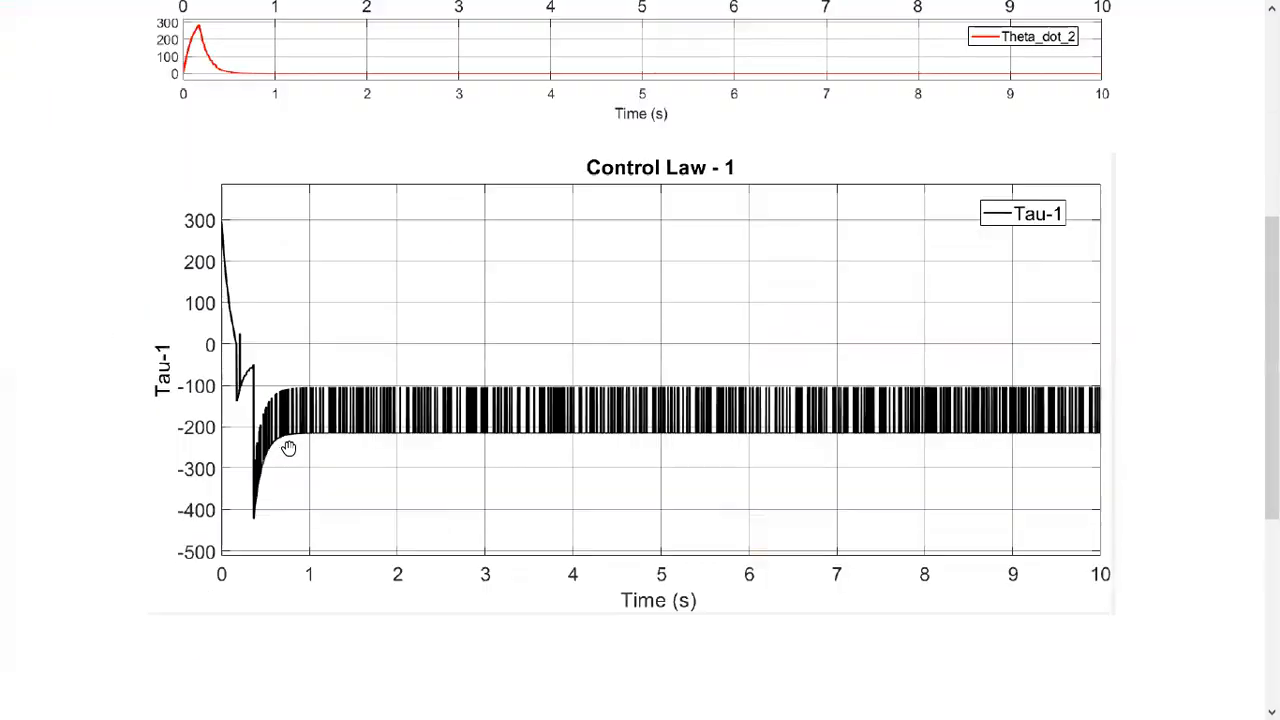
{"action": "scroll", "coordinate": [286, 444], "scroll_direction": "down", "scroll_amount": 1}
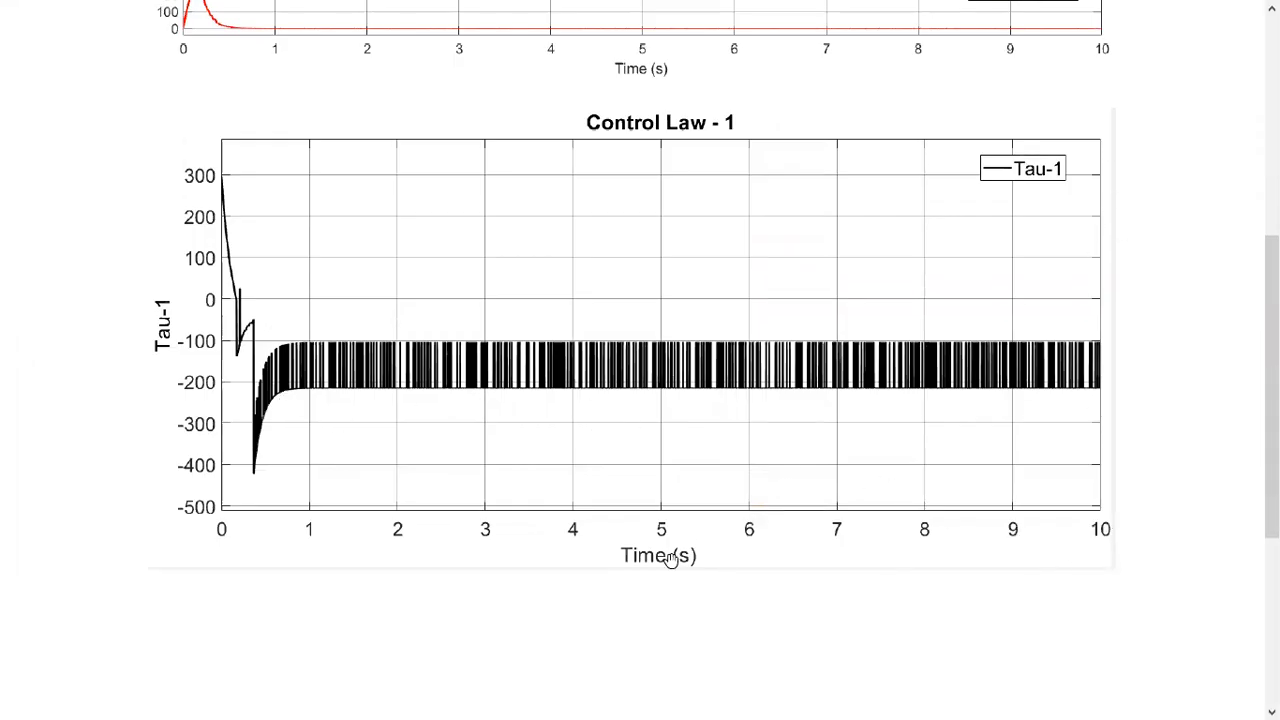
{"action": "scroll", "coordinate": [717, 526], "scroll_direction": "up", "scroll_amount": 2}
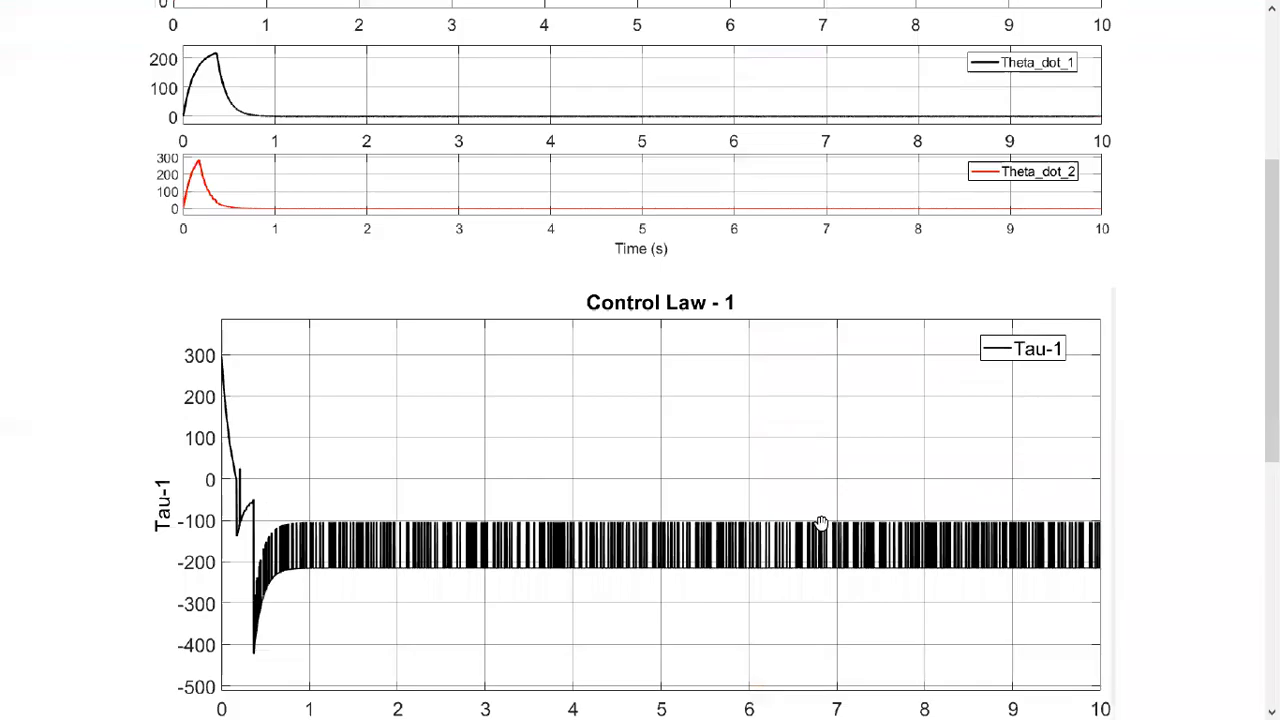
{"action": "scroll", "coordinate": [815, 530], "scroll_direction": "up", "scroll_amount": 3}
{"action": "scroll", "coordinate": [790, 525], "scroll_direction": "down", "scroll_amount": 3}
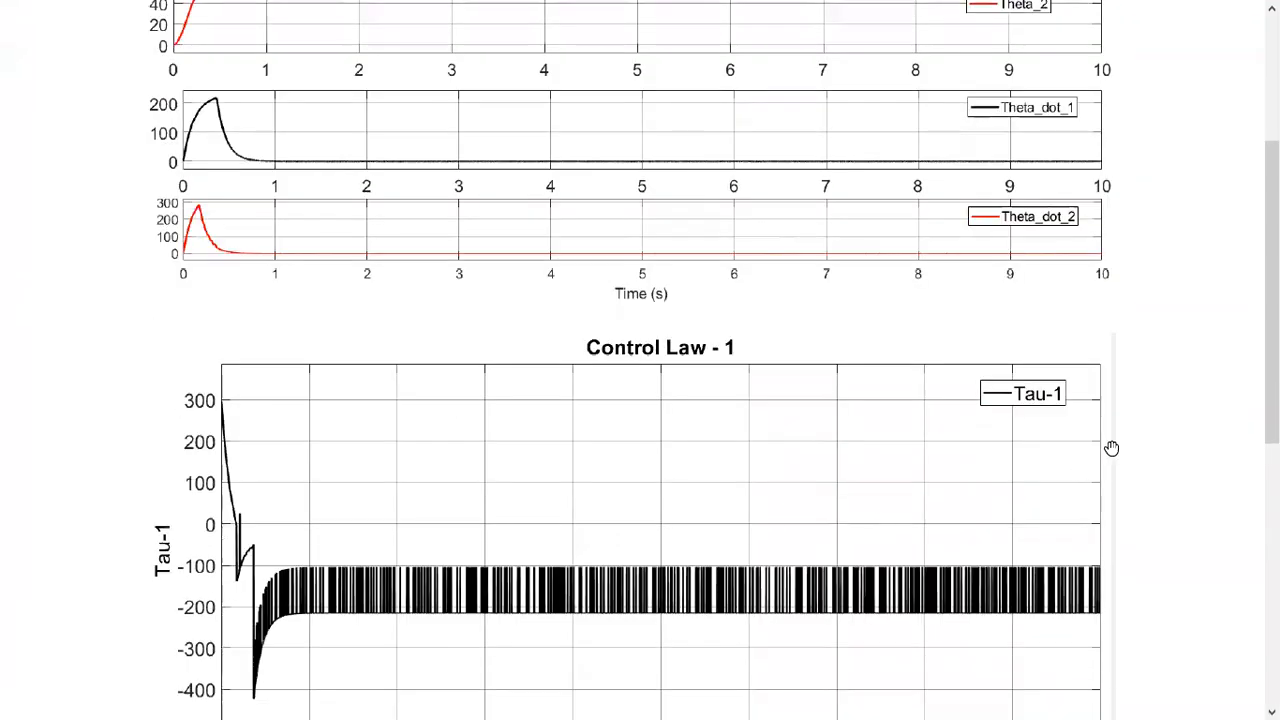
{"action": "key", "text": "Escape"}
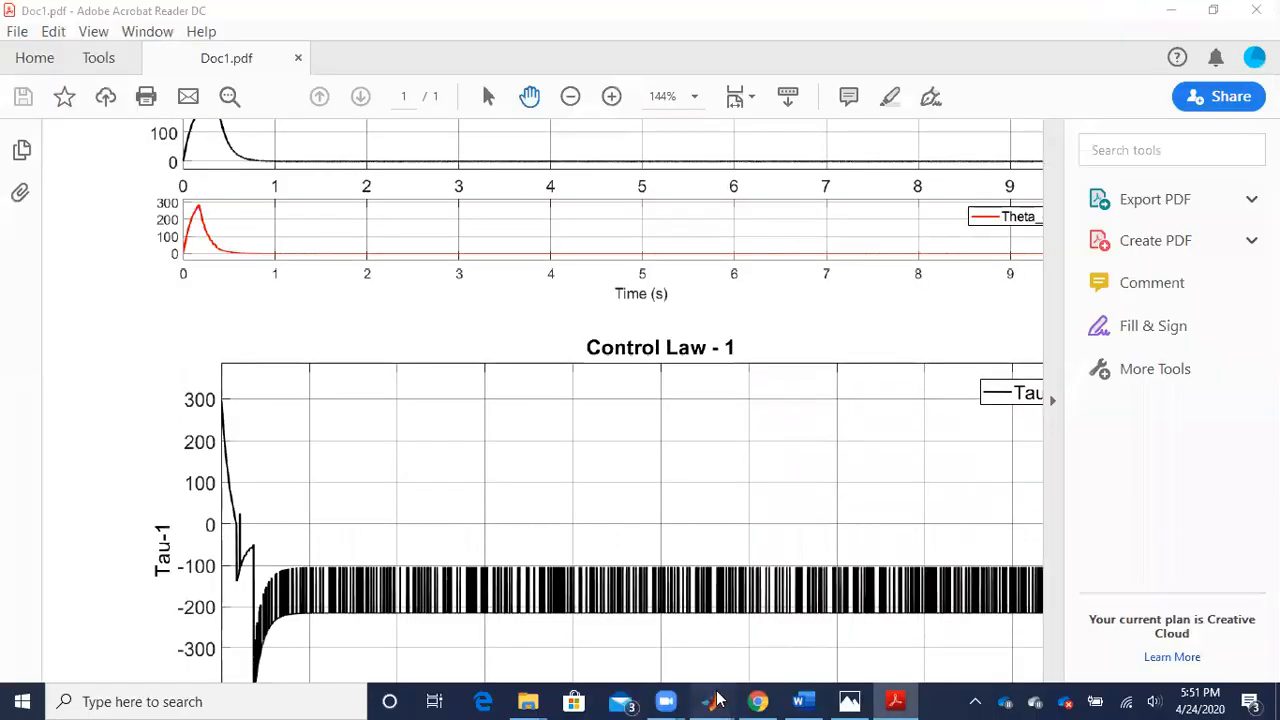
{"action": "mouse_move", "coordinate": [712, 701]}
{"action": "left_click", "coordinate": [1185, 630]}
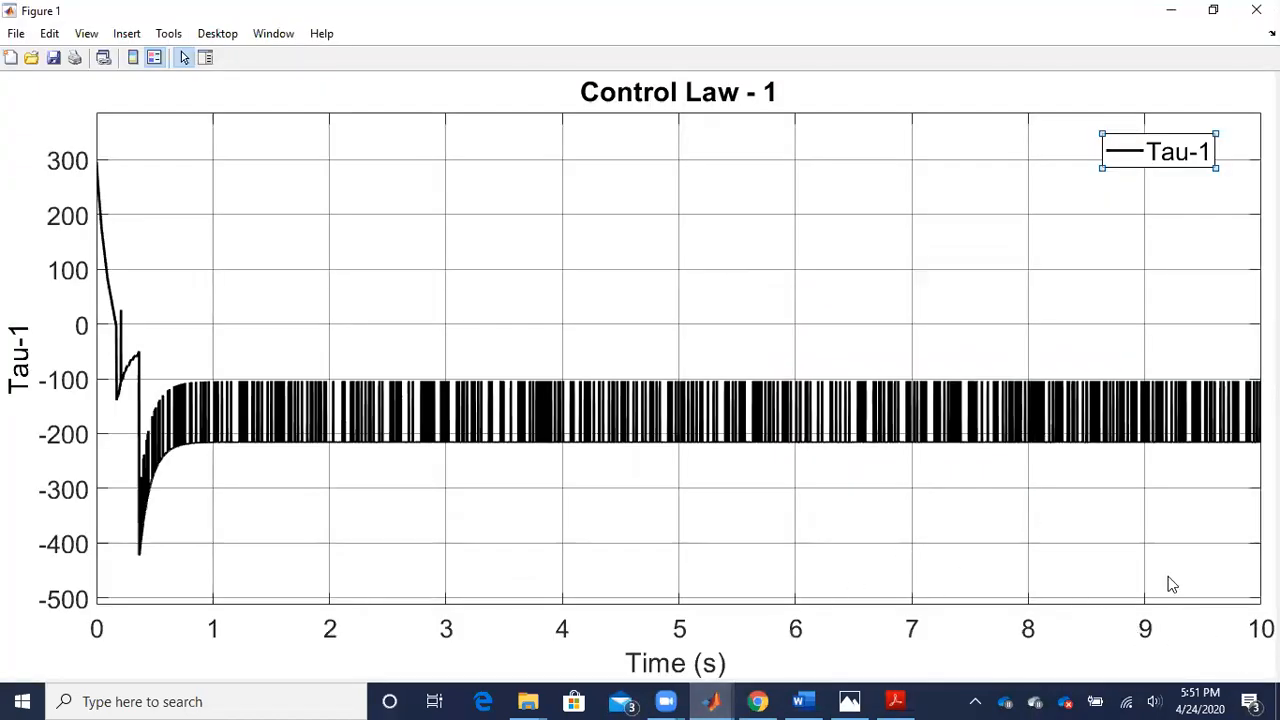
{"action": "left_click", "coordinate": [1014, 548]}
{"action": "left_click", "coordinate": [954, 640]}
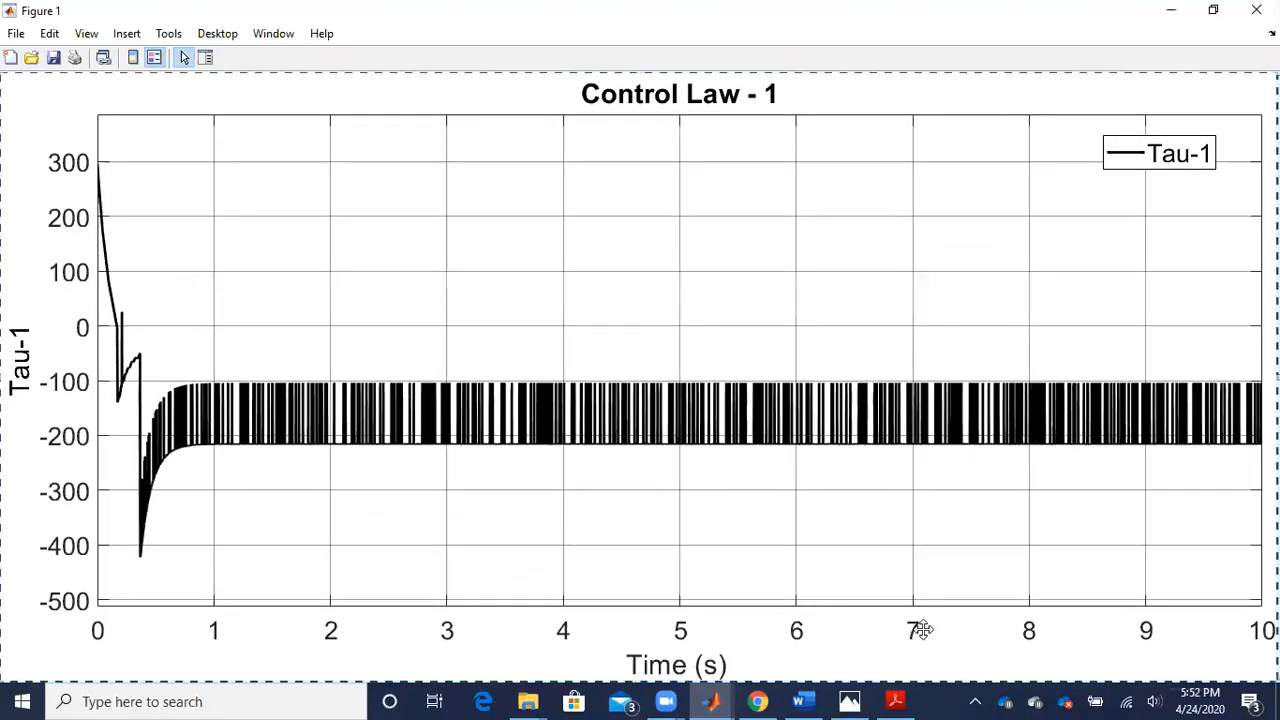
{"action": "left_click_drag", "start_coordinate": [1160, 663], "coordinate": [1163, 663]}
{"action": "left_click", "coordinate": [1160, 663]}
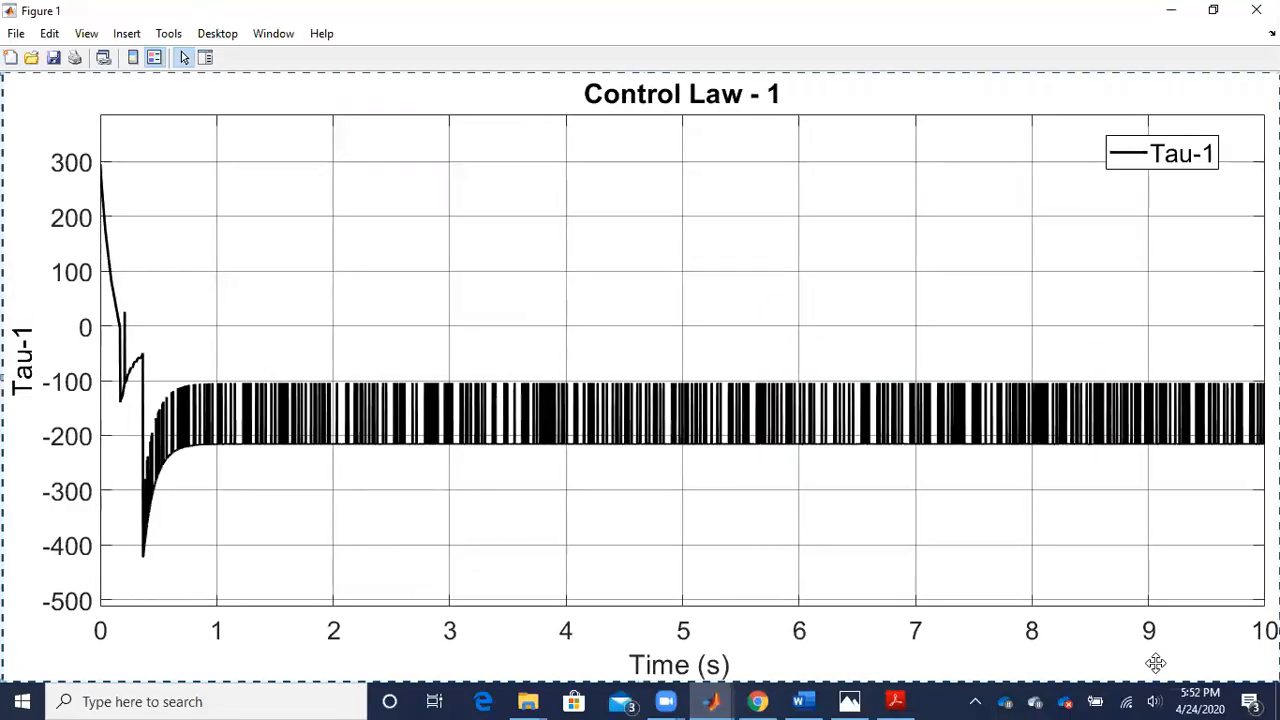
{"action": "left_click", "coordinate": [371, 496]}
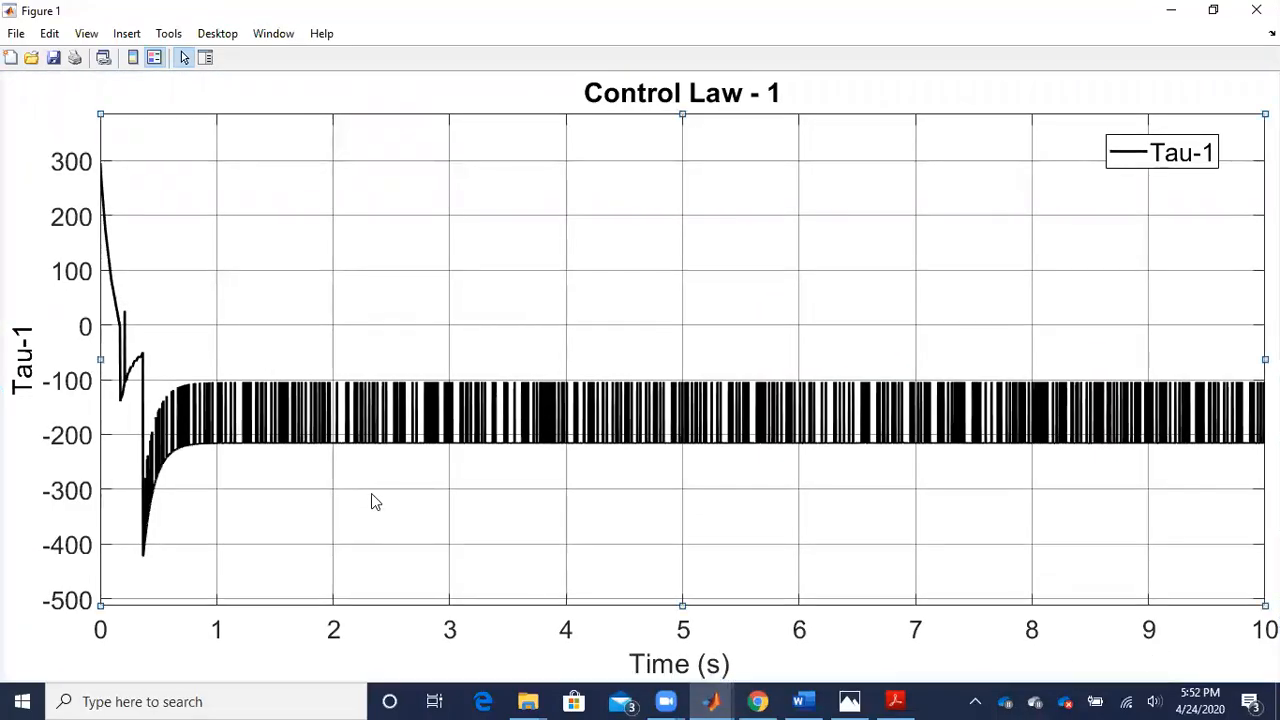
{"action": "left_click", "coordinate": [262, 628]}
{"action": "left_click", "coordinate": [306, 534]}
{"action": "left_click", "coordinate": [269, 640]}
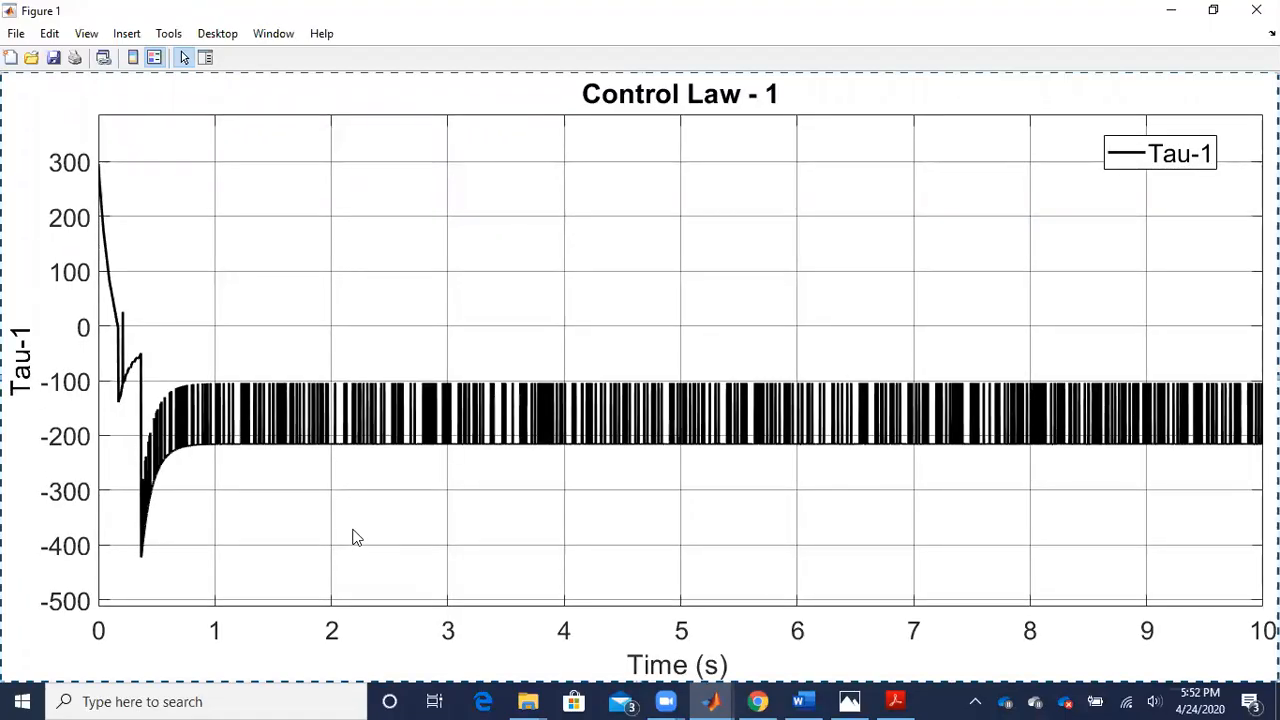
{"action": "left_click", "coordinate": [433, 348]}
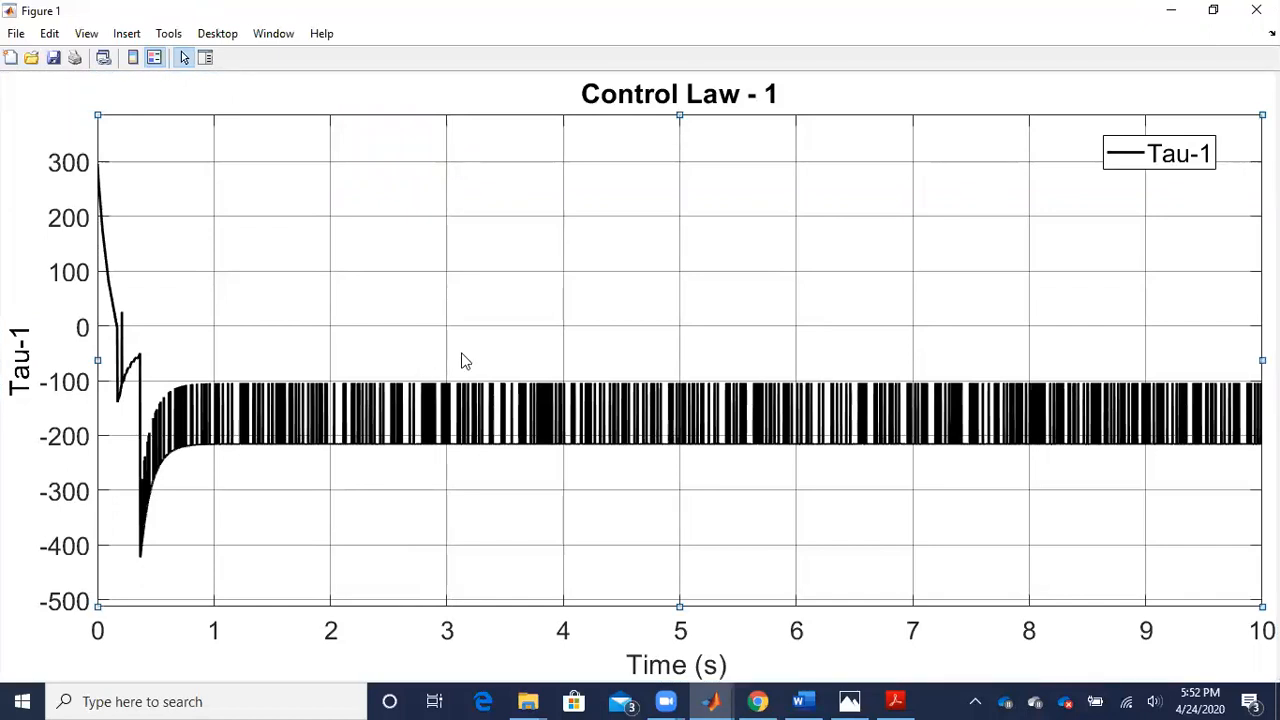
{"action": "right_click", "coordinate": [416, 262]}
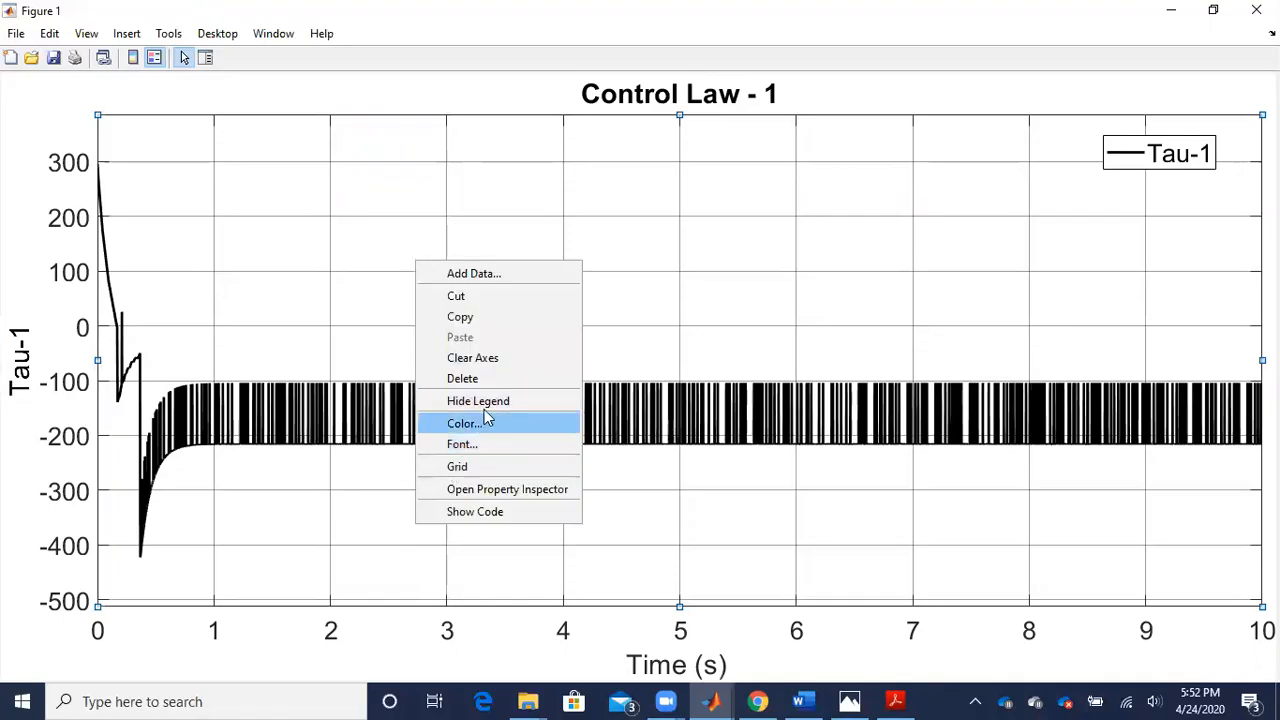
{"action": "left_click", "coordinate": [660, 338]}
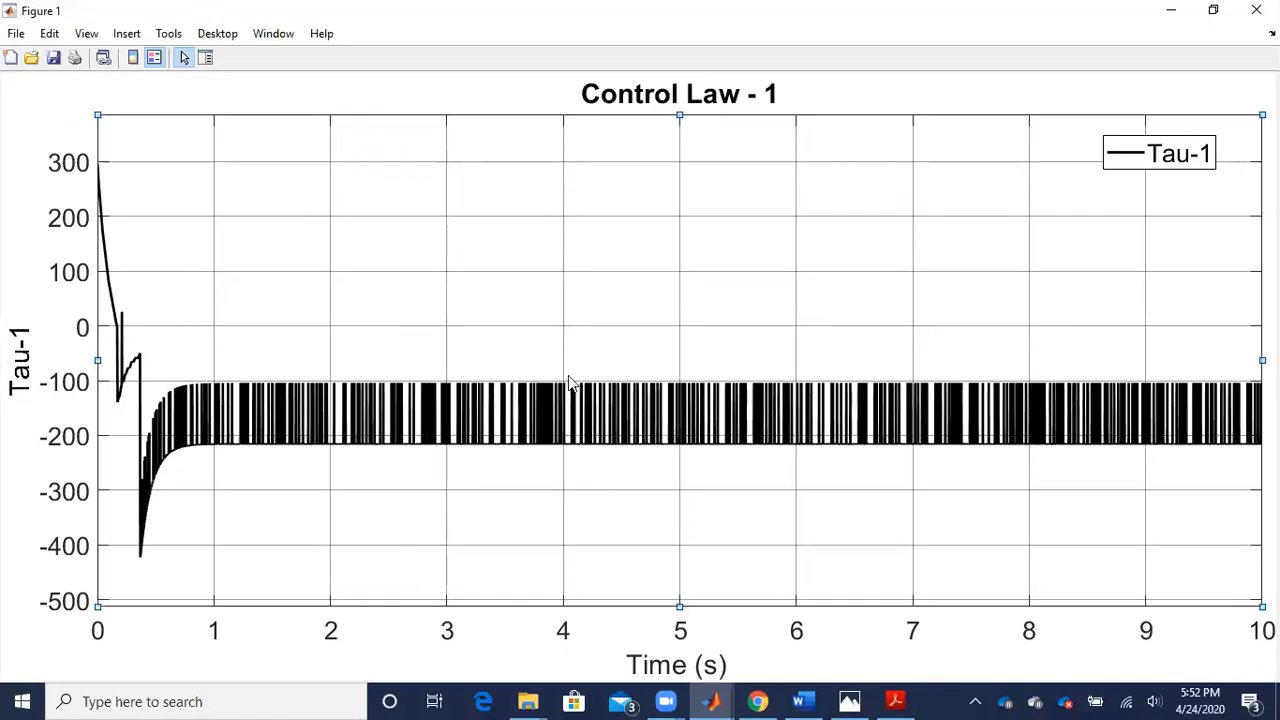
- Return to Doc1.pdf in Acrobat Reader and examine its plots fitted to one full page and in Read Mode
{"action": "left_click", "coordinate": [905, 699]}
{"action": "scroll", "coordinate": [740, 565], "scroll_direction": "down", "scroll_amount": 3}
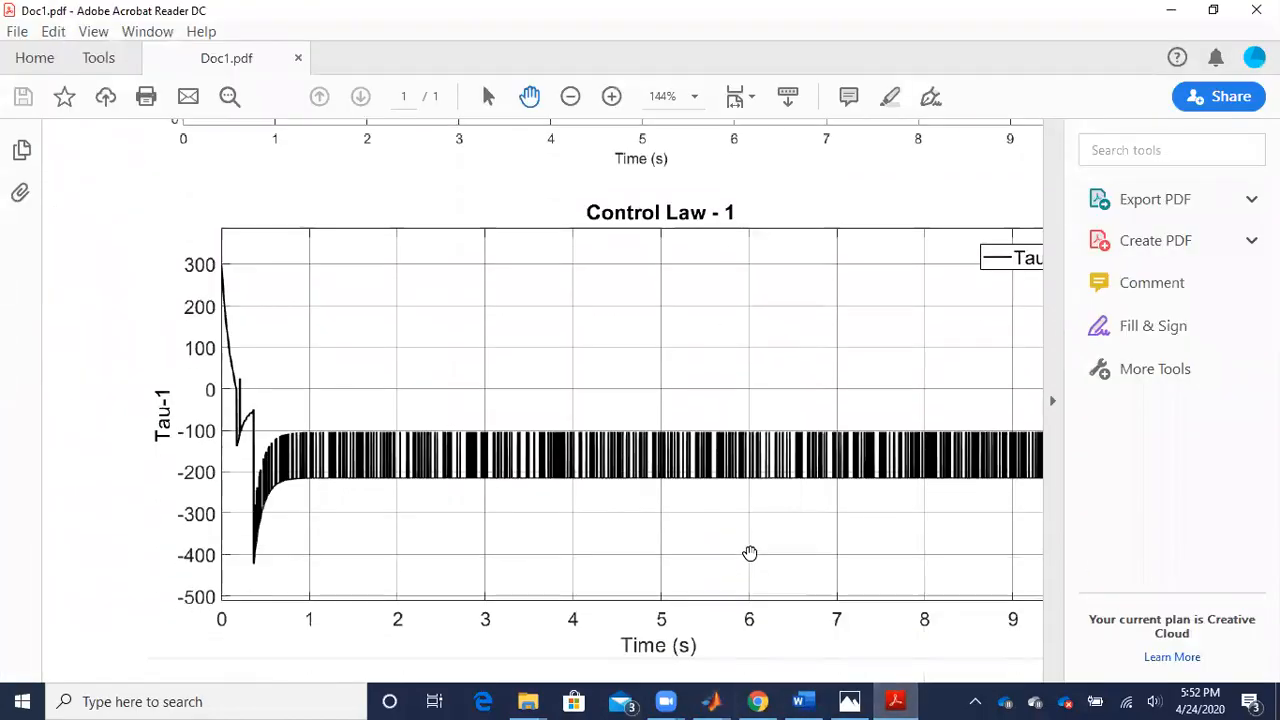
{"action": "scroll", "coordinate": [750, 553], "scroll_direction": "down", "scroll_amount": 2}
{"action": "left_click", "coordinate": [734, 96]}
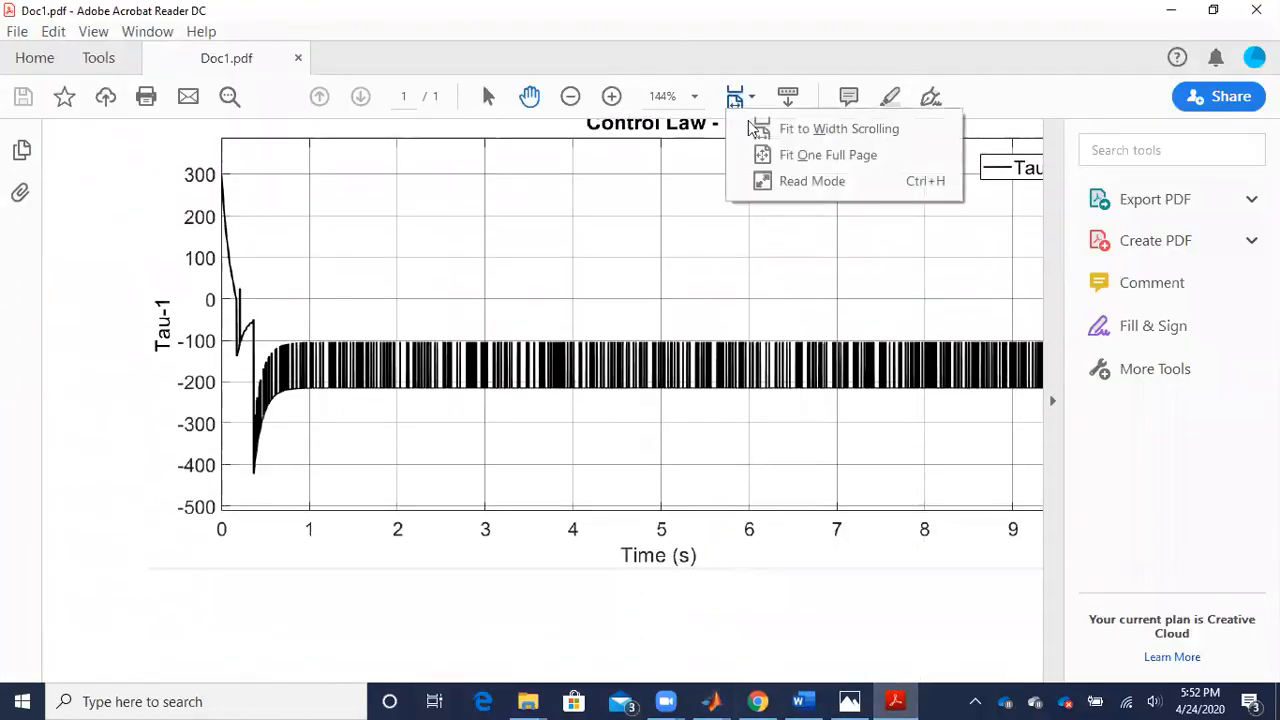
{"action": "left_click", "coordinate": [765, 155]}
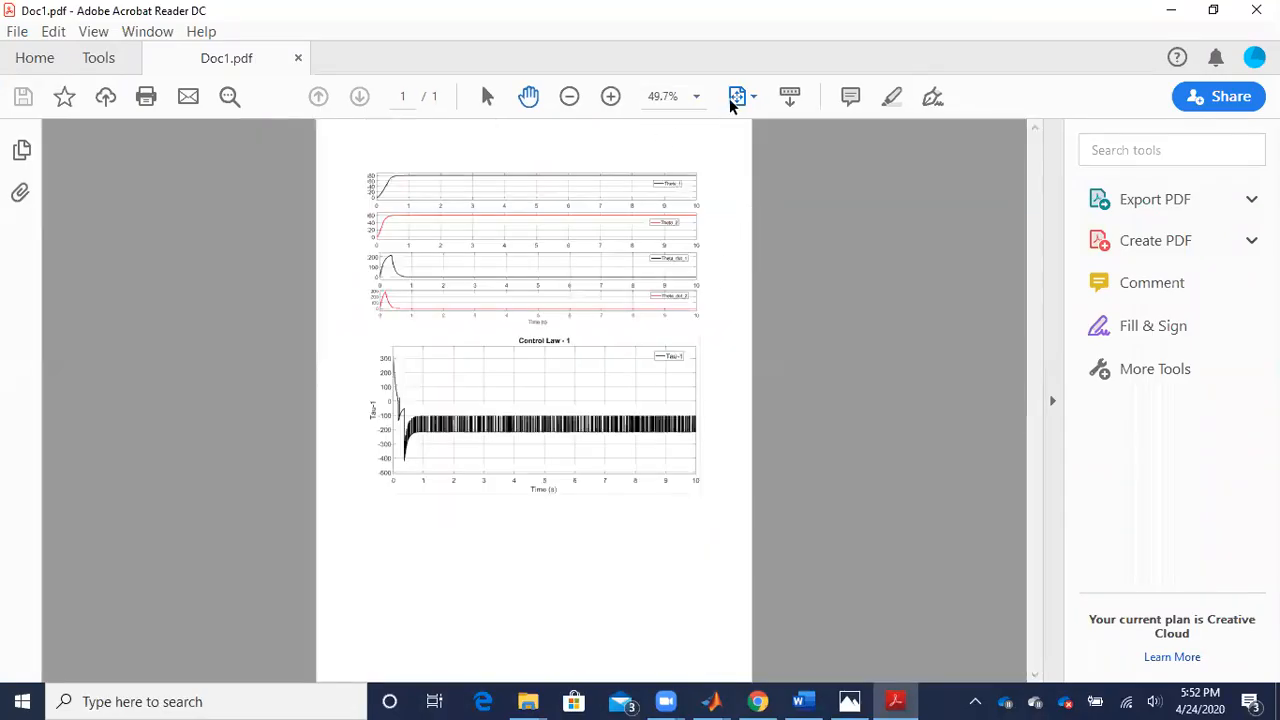
{"action": "left_click", "coordinate": [734, 96]}
{"action": "left_click", "coordinate": [766, 178]}
{"action": "scroll", "coordinate": [1140, 460], "scroll_direction": "down", "scroll_amount": 2}
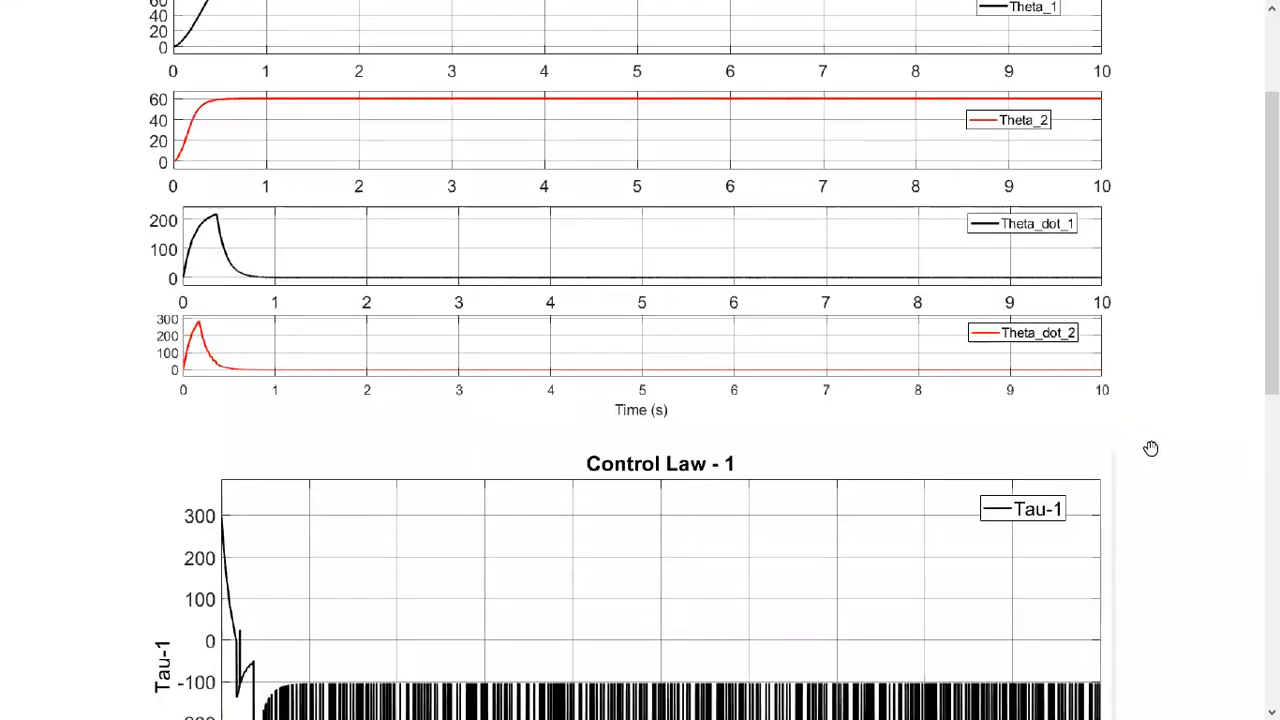
- Finish viewing the Control Law - 1 plot, close Acrobat Reader, and switch to the Project_SMC model in Simulink
{"action": "scroll", "coordinate": [1151, 448], "scroll_direction": "down", "scroll_amount": 2}
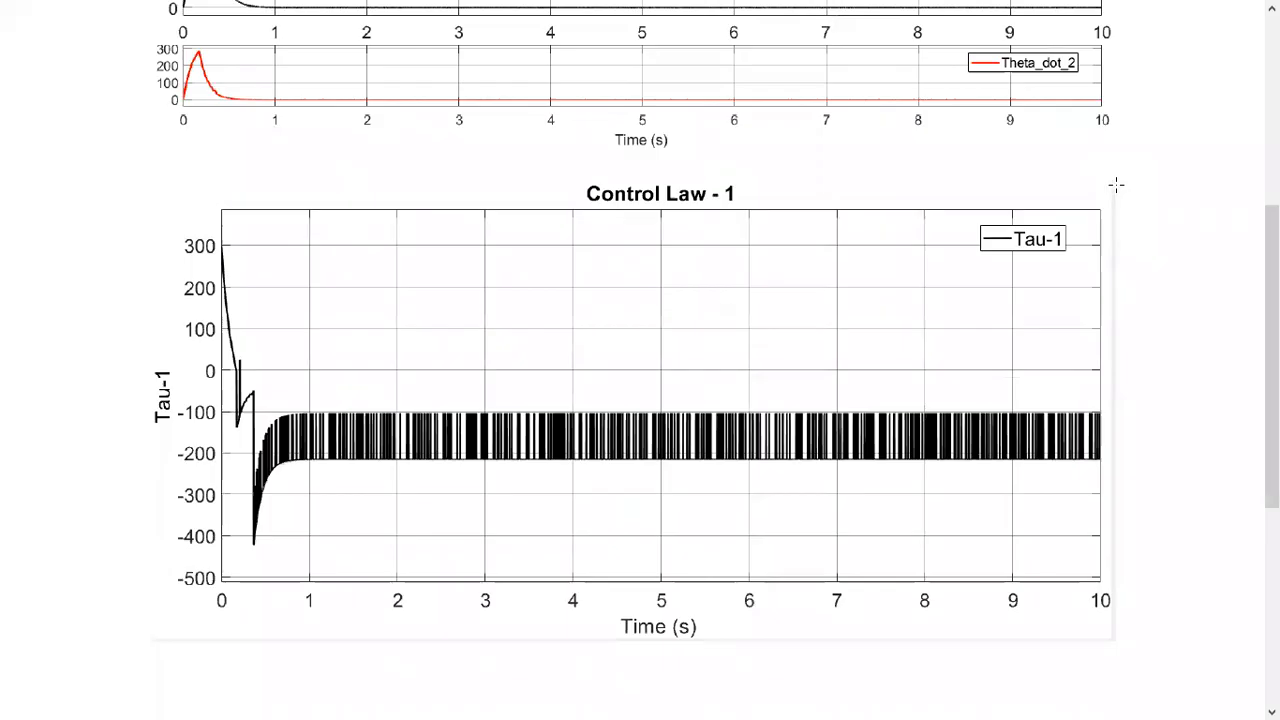
{"action": "key", "text": "Escape"}
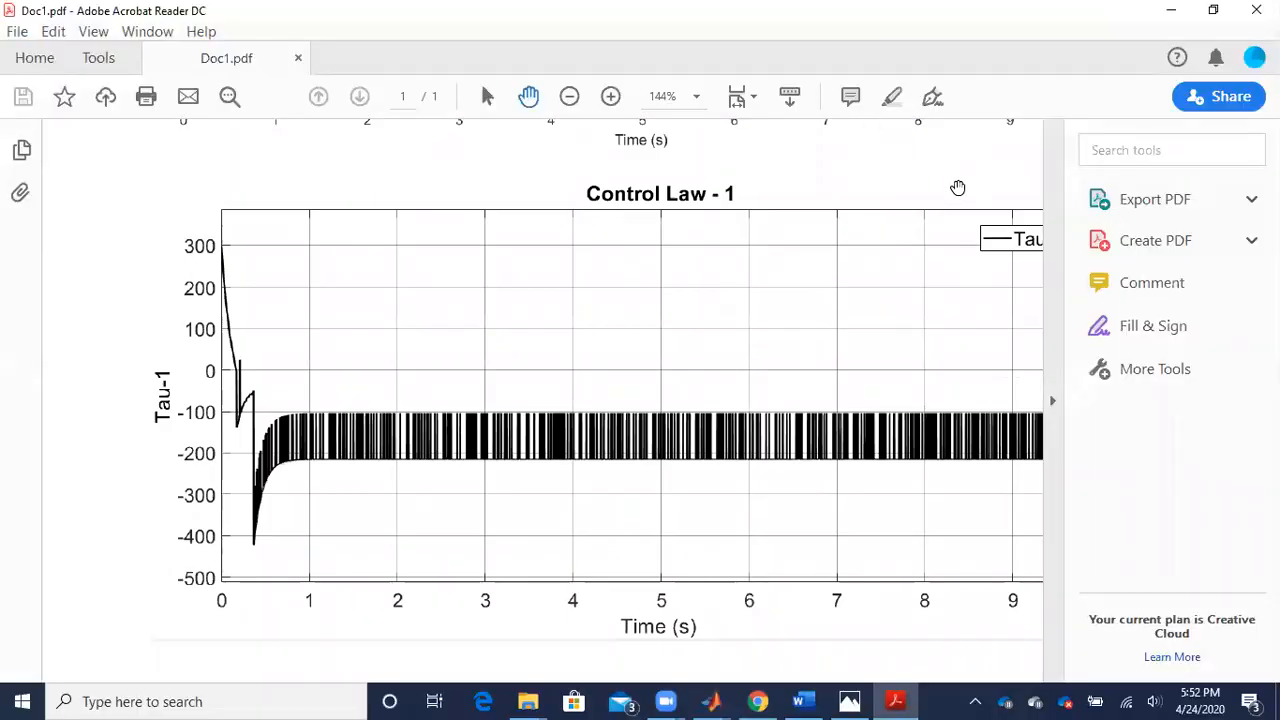
{"action": "left_click", "coordinate": [1256, 9]}
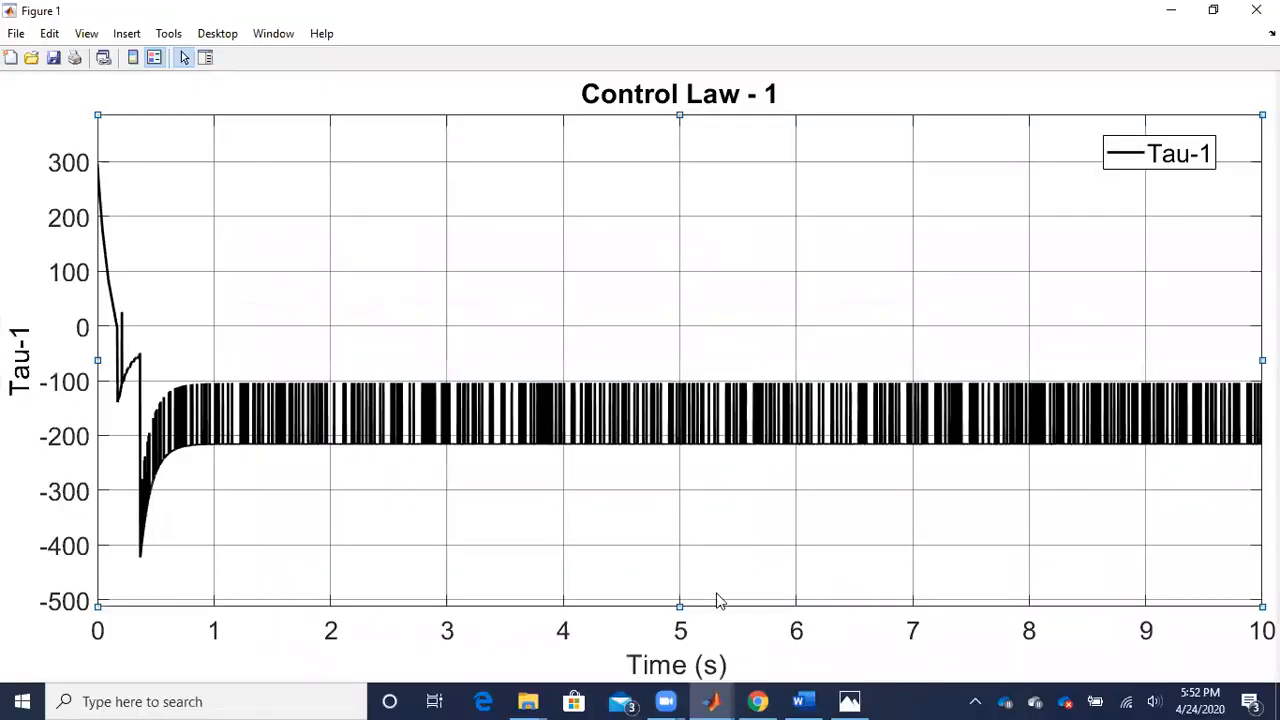
{"action": "mouse_move", "coordinate": [711, 701]}
{"action": "left_click", "coordinate": [462, 630]}
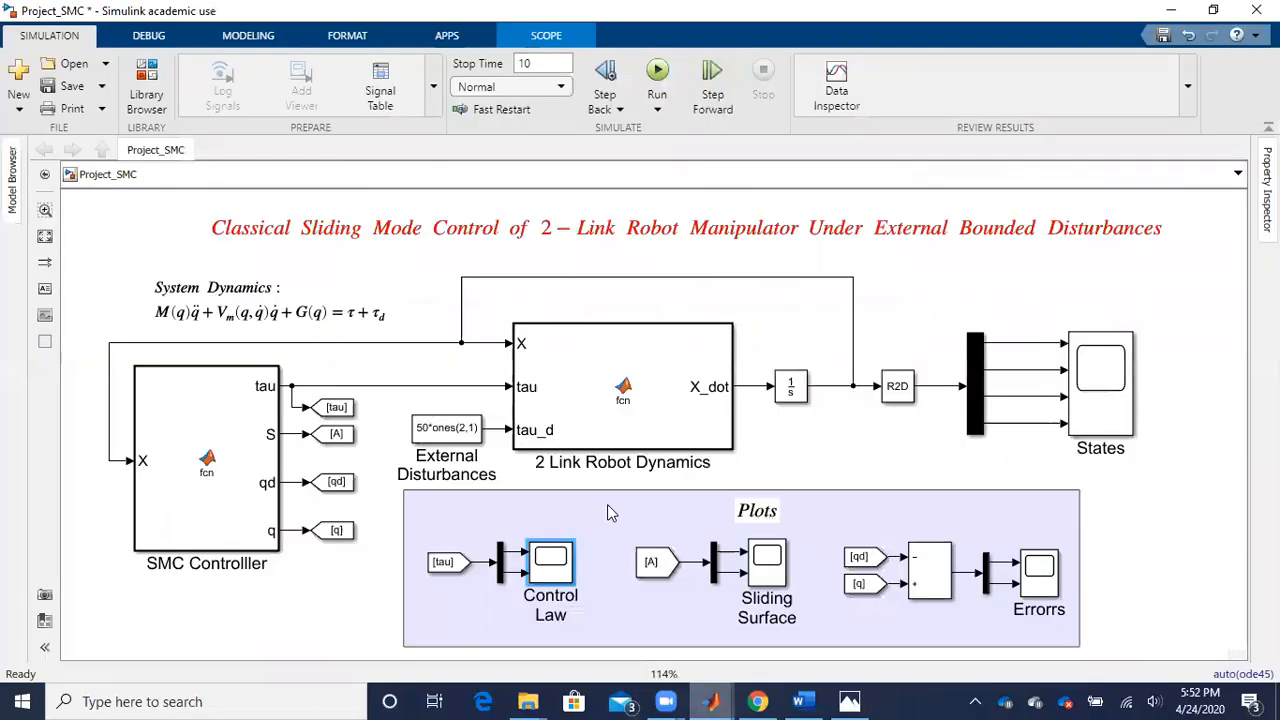
{"action": "left_click", "coordinate": [372, 246]}
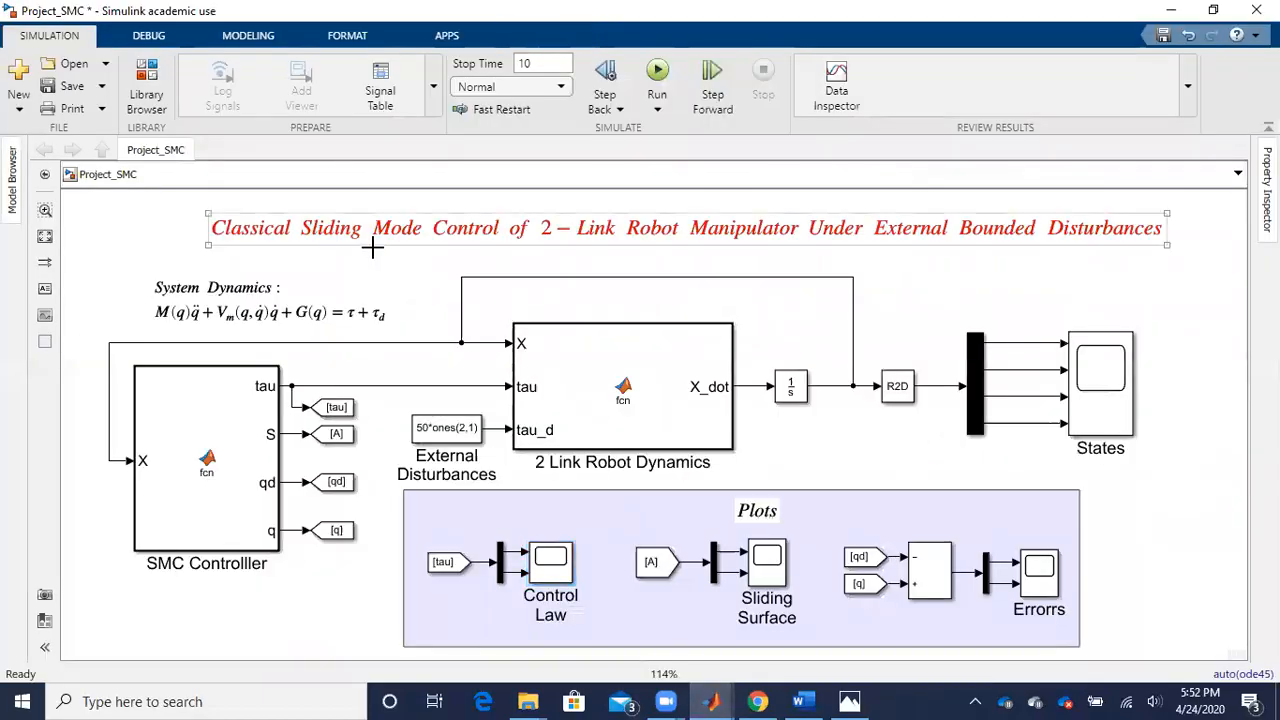
{"action": "left_click", "coordinate": [180, 298]}
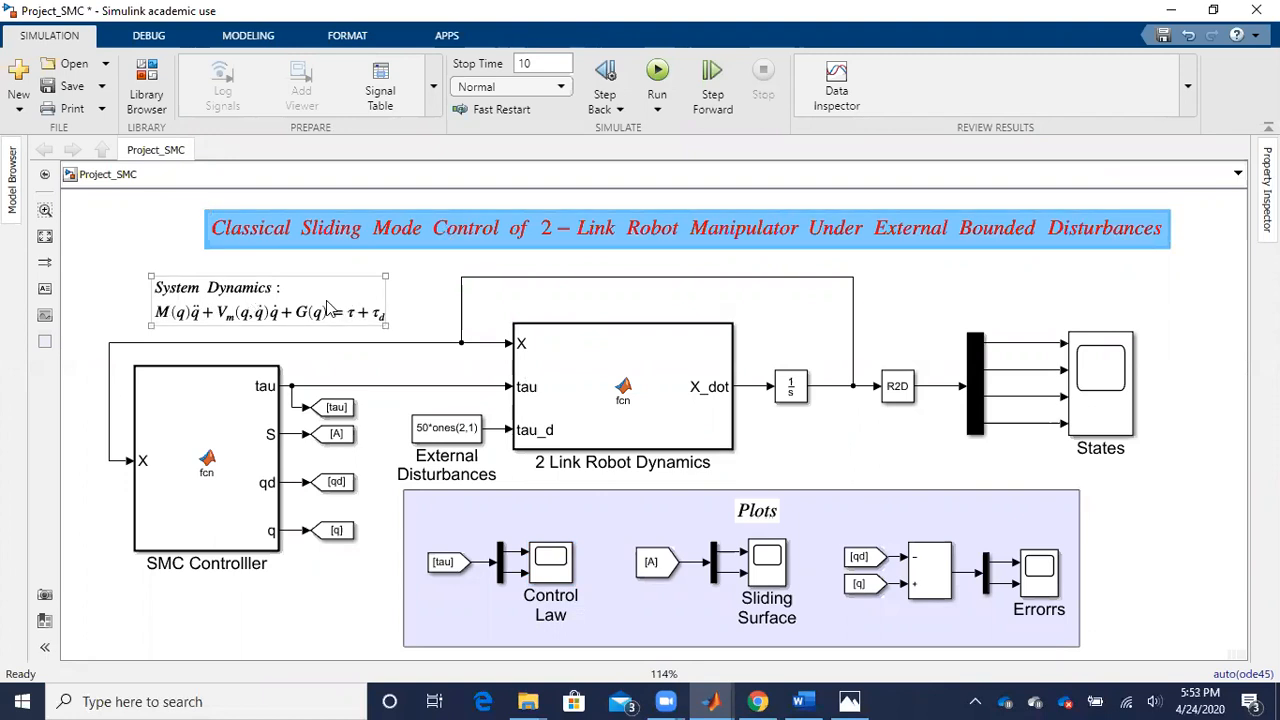
{"action": "left_click", "coordinate": [218, 460]}
{"action": "left_click", "coordinate": [815, 445]}
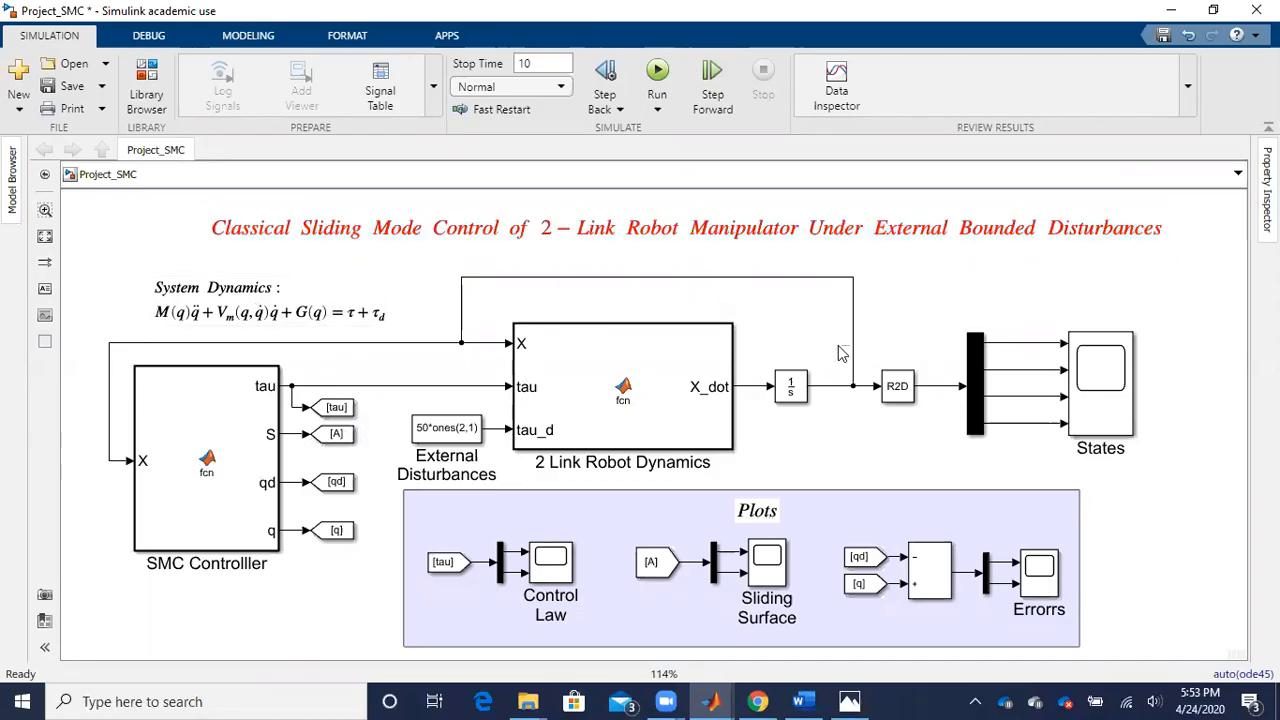
- Shift the vertical segment of the feedback line between the integrator and R2D blocks slightly closer to the integrator
{"action": "left_click_drag", "start_coordinate": [851, 343], "coordinate": [834, 345]}
{"action": "left_click", "coordinate": [828, 448]}
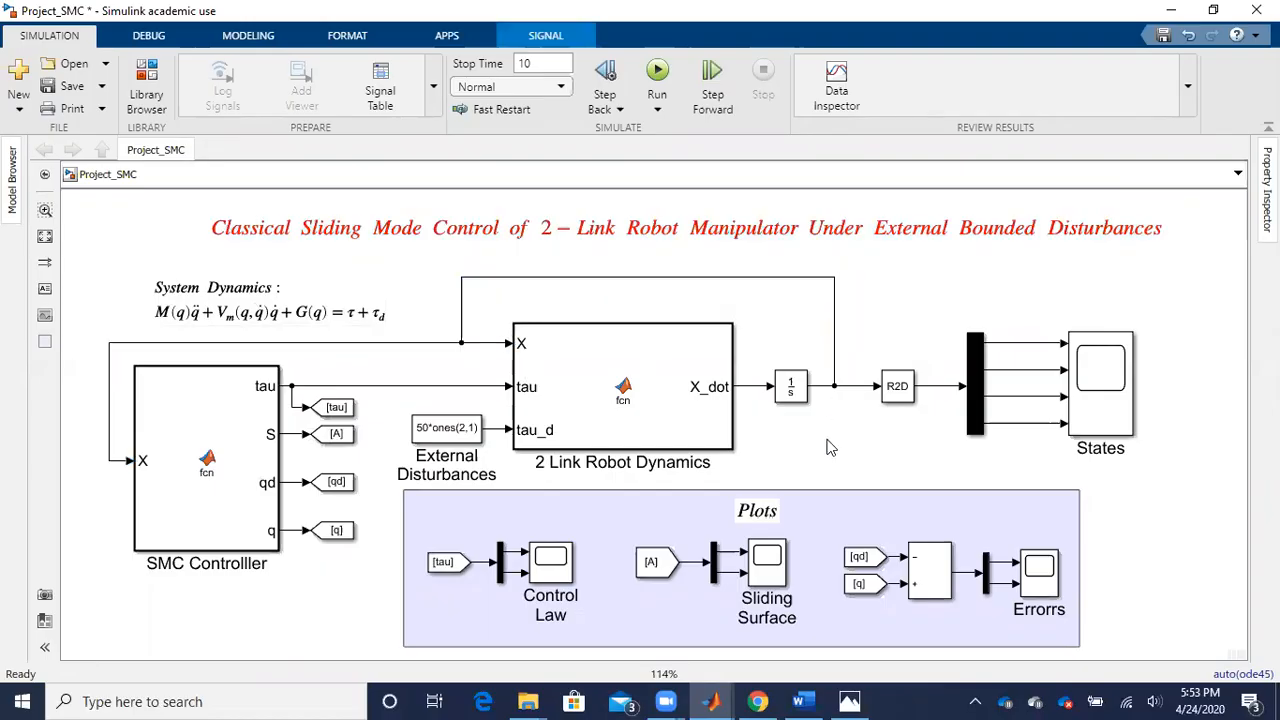
{"action": "left_click", "coordinate": [447, 430]}
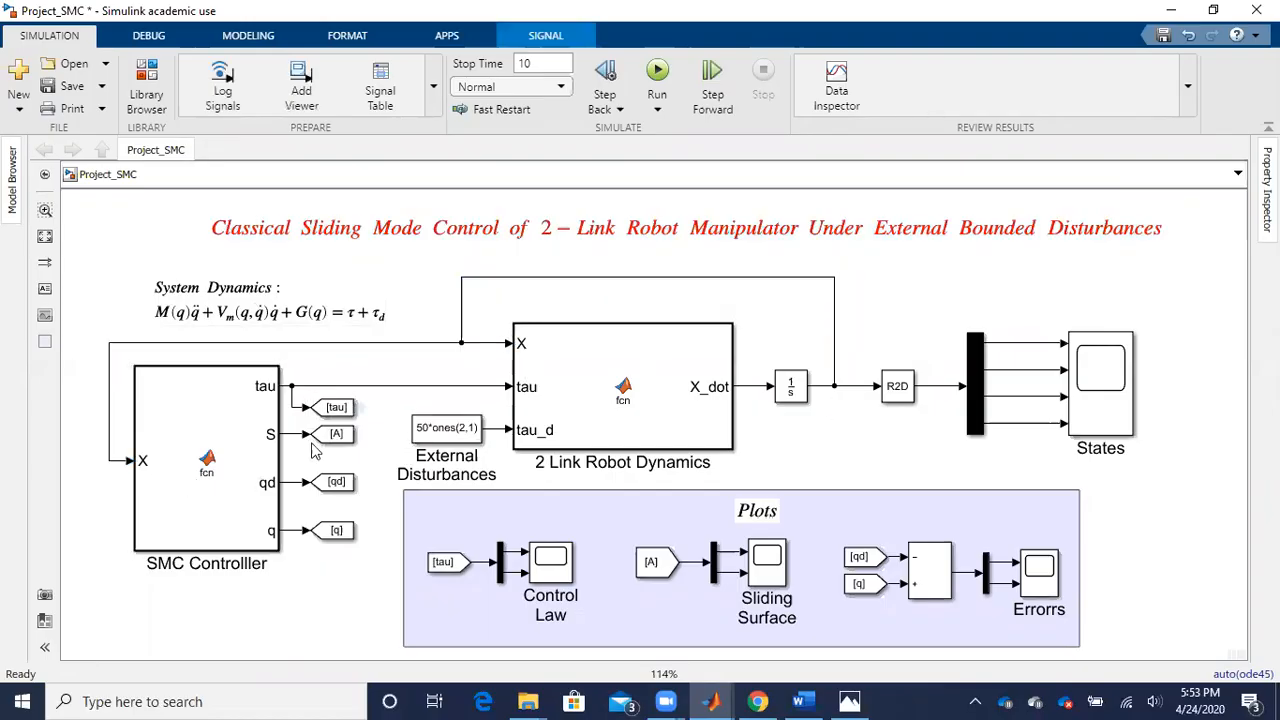
{"action": "left_click", "coordinate": [800, 510]}
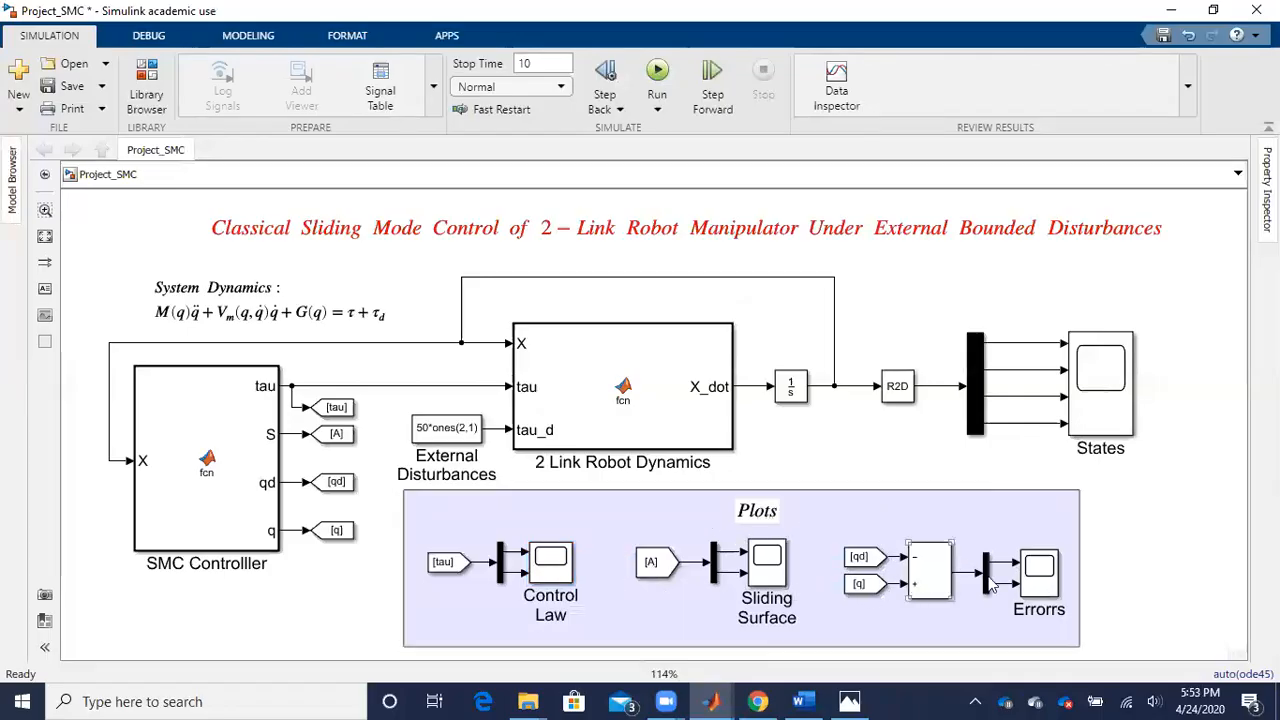
{"action": "left_click", "coordinate": [169, 494]}
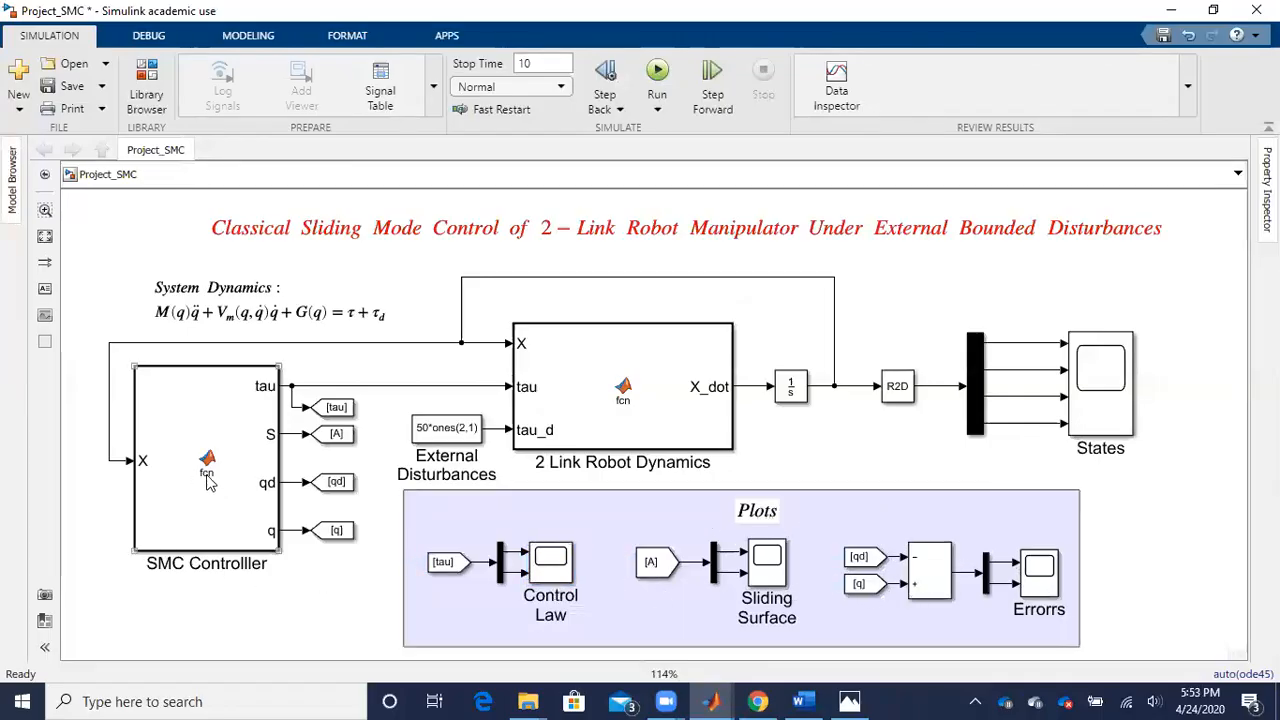
{"action": "left_click", "coordinate": [440, 430]}
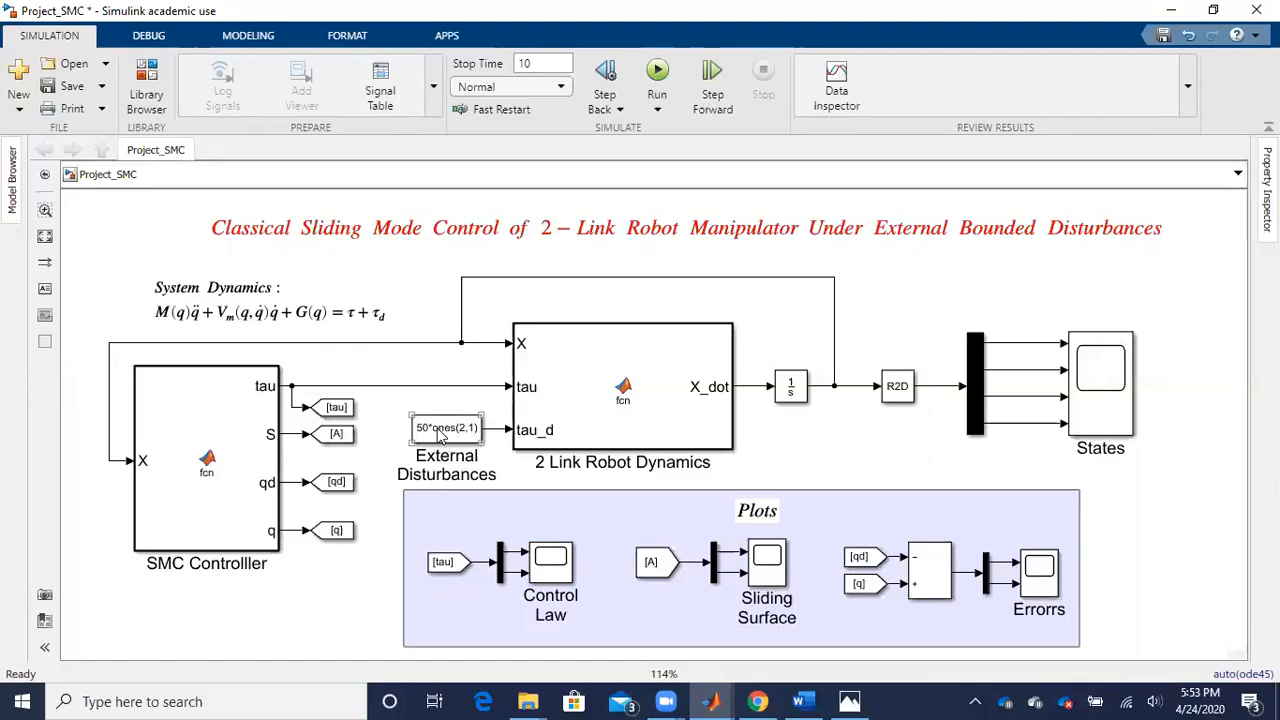
{"action": "left_click", "coordinate": [857, 449]}
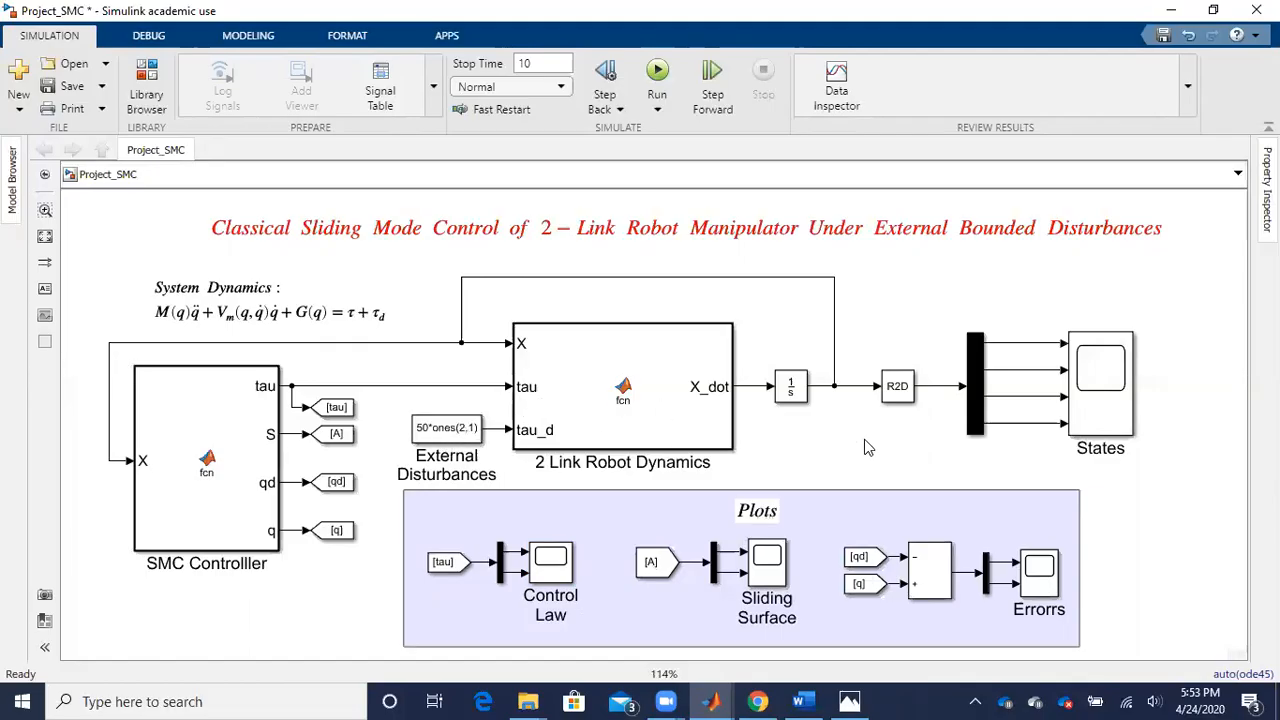